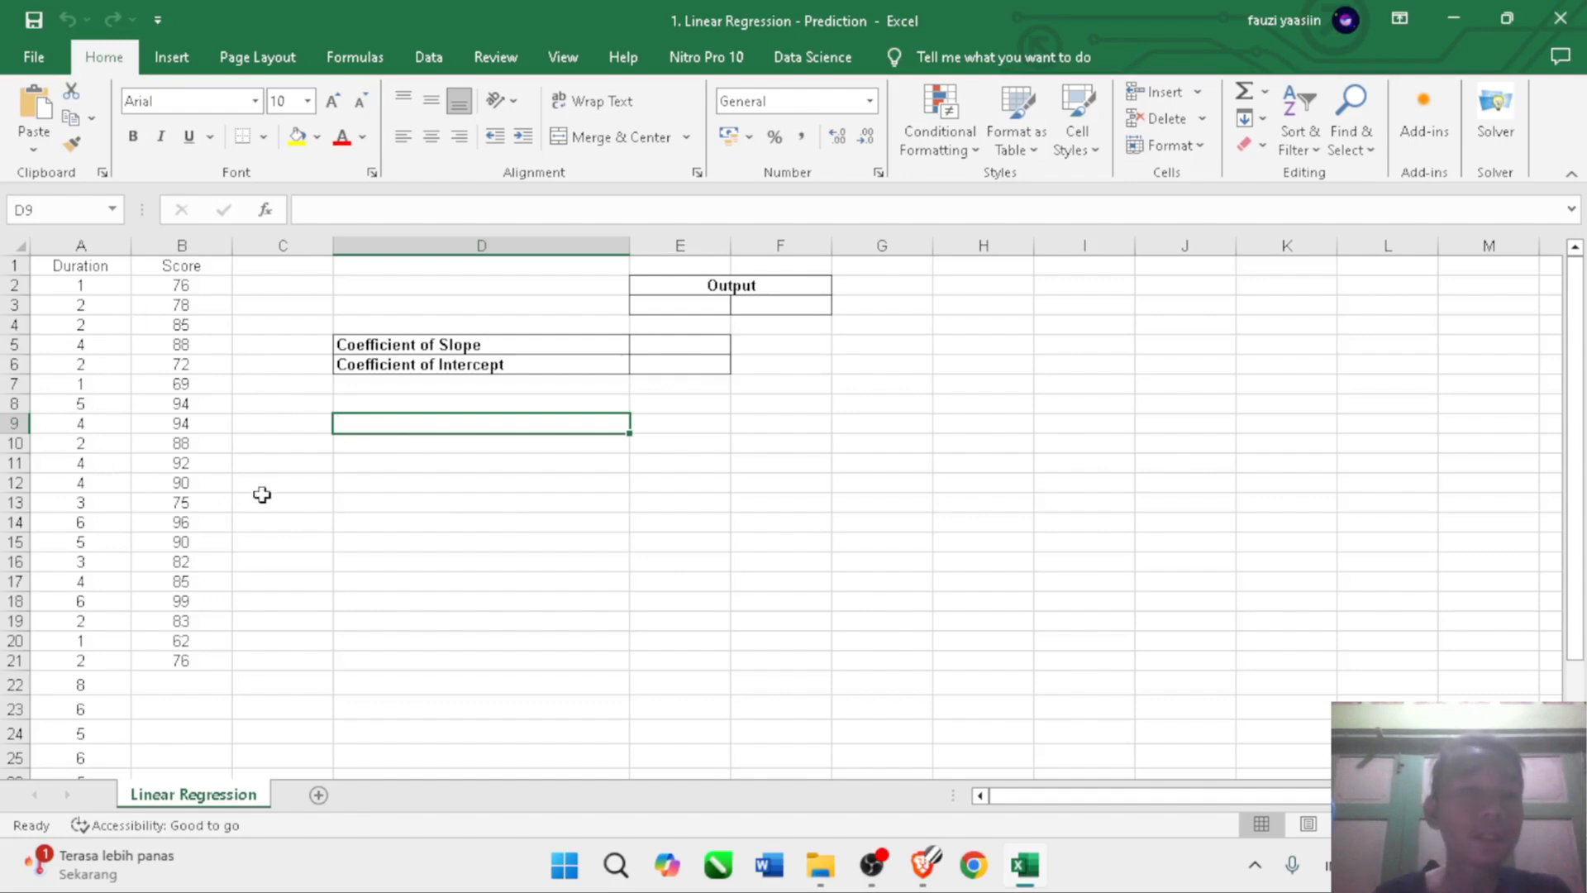
- Examine the Duration and Score columns down to the last rows, where durations have no scores
scroll(262, 495, "down", 1)
scroll(262, 494, "up", 1)
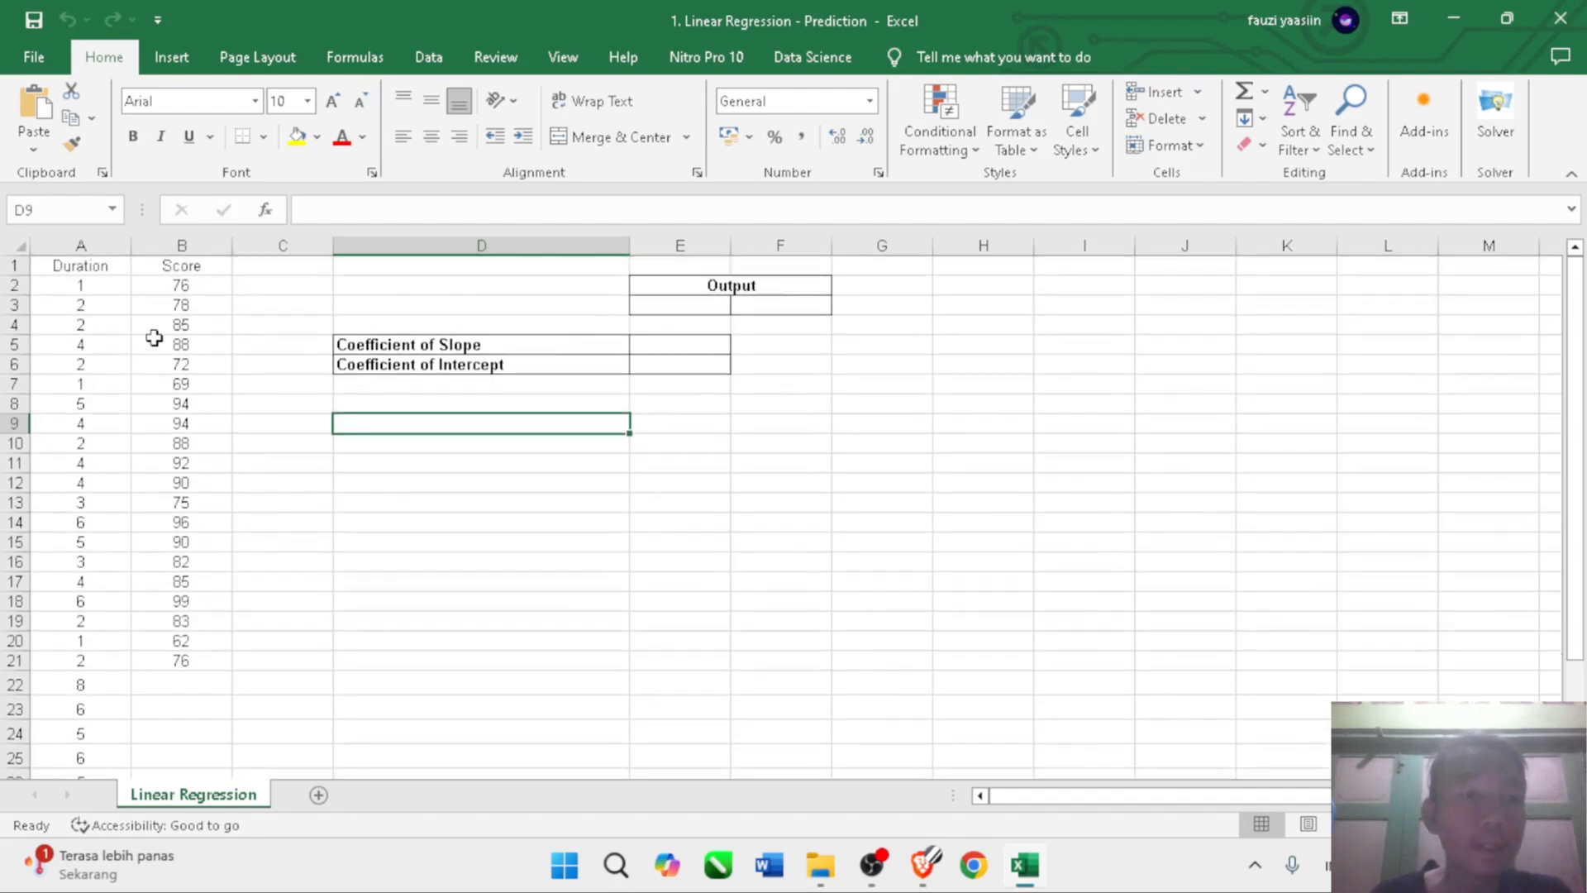
scroll(120, 410, "down", 1)
scroll(120, 411, "up", 1)
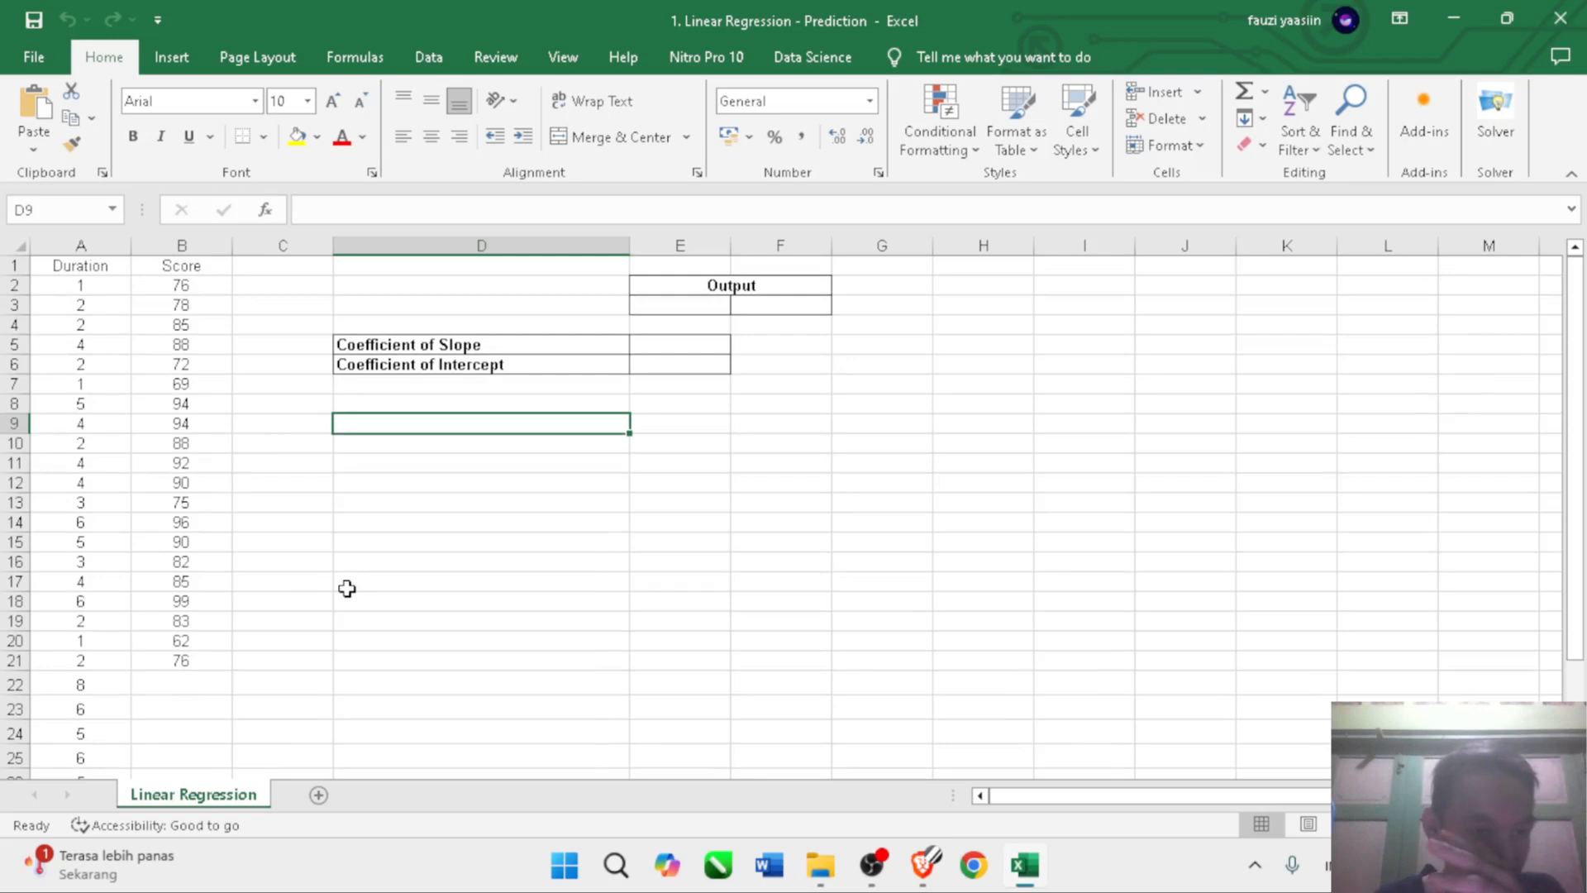
scroll(277, 588, "down", 1)
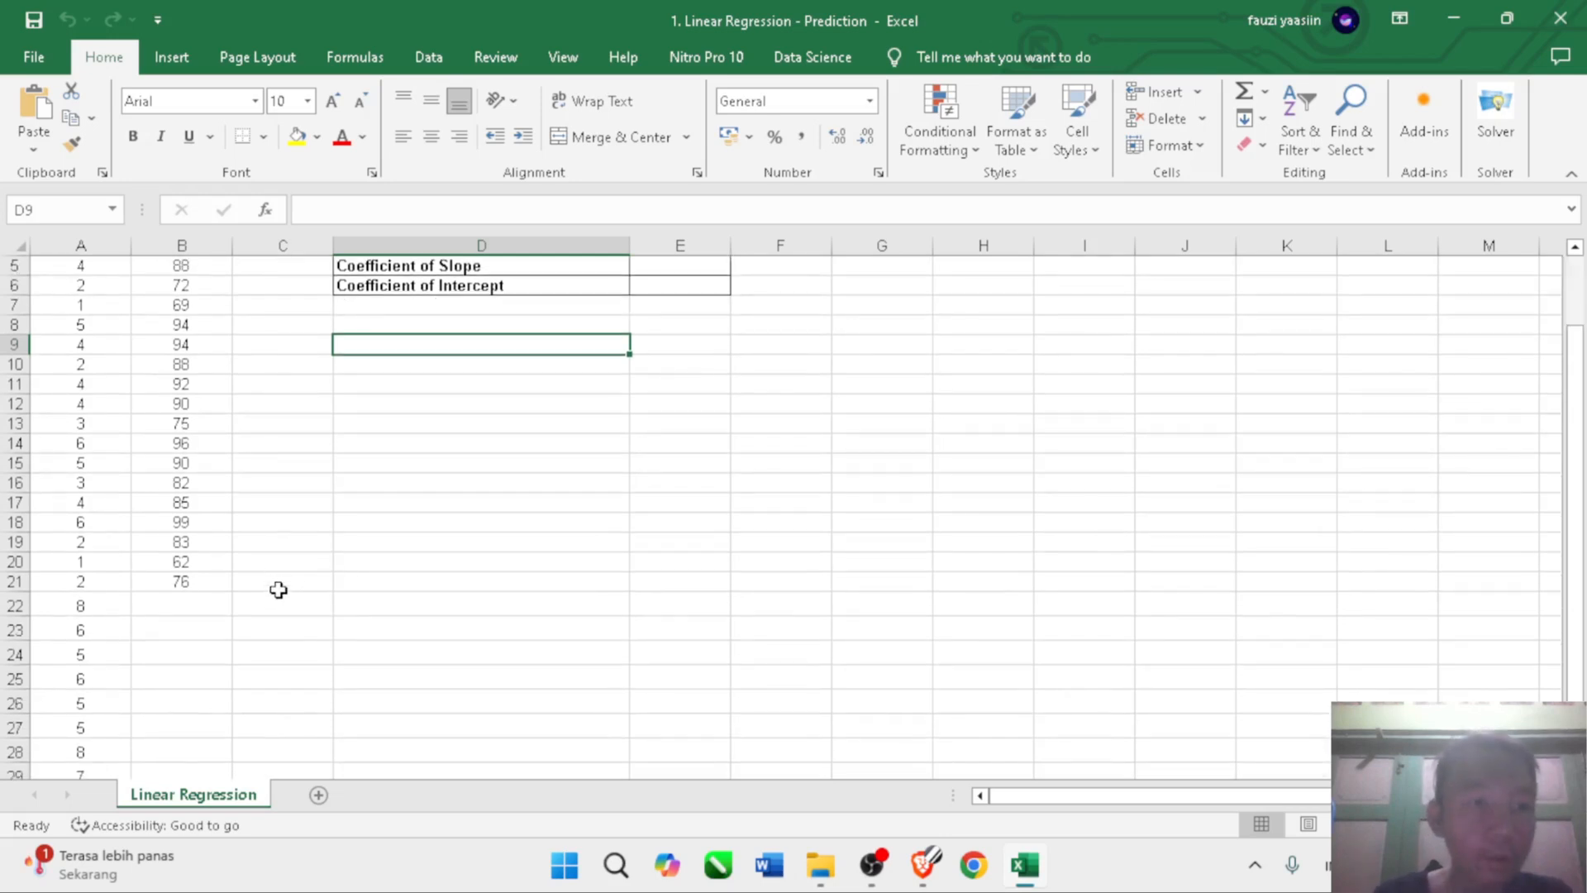
scroll(278, 589, "down", 1)
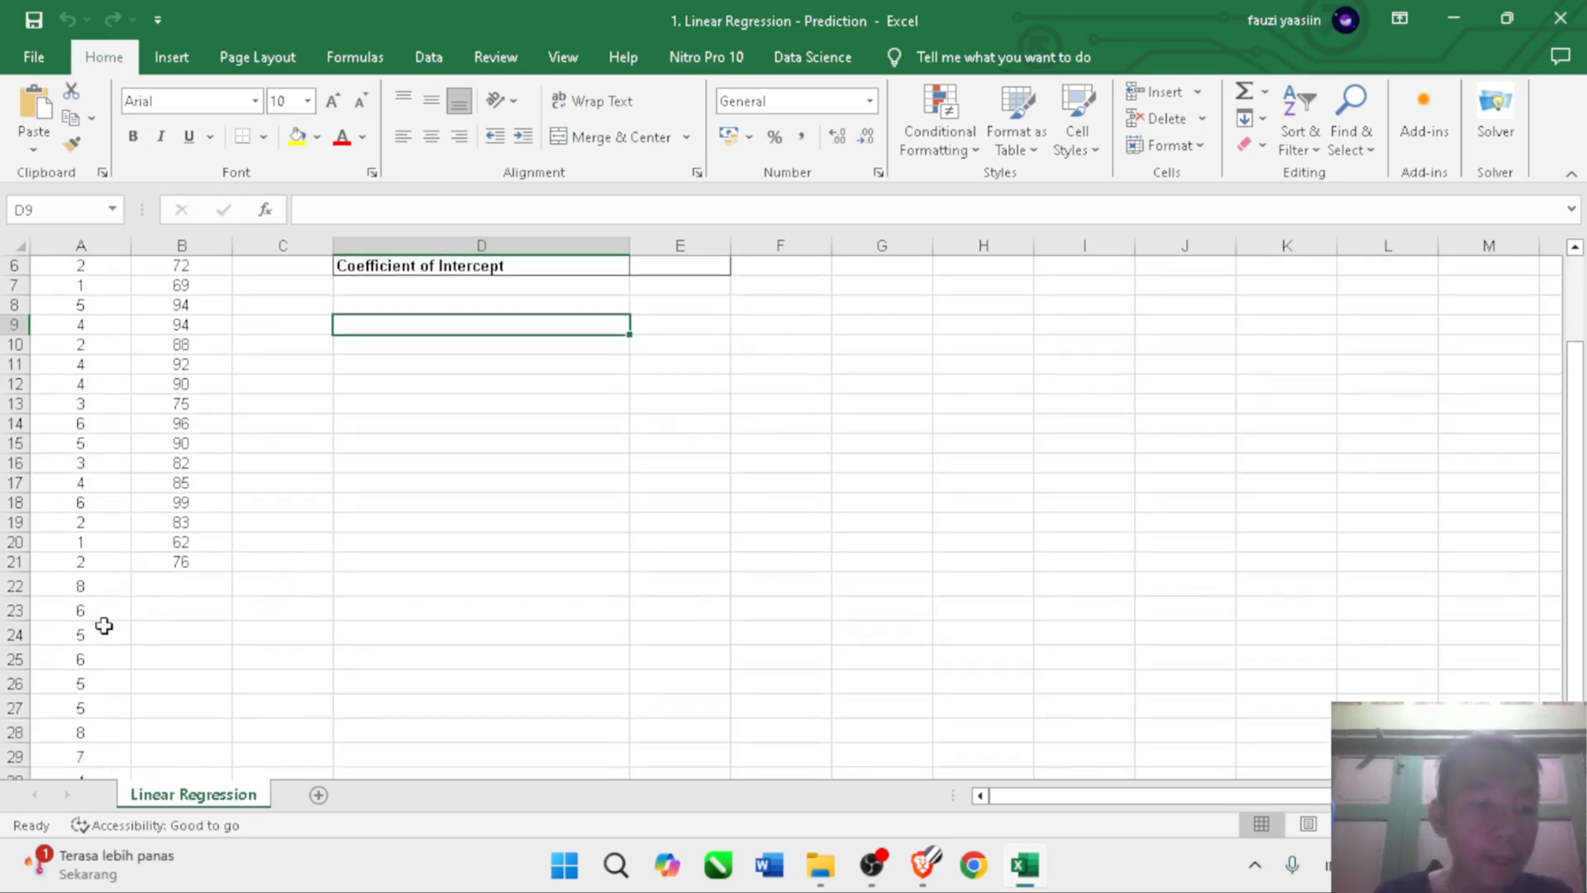
scroll(103, 625, "down", 1)
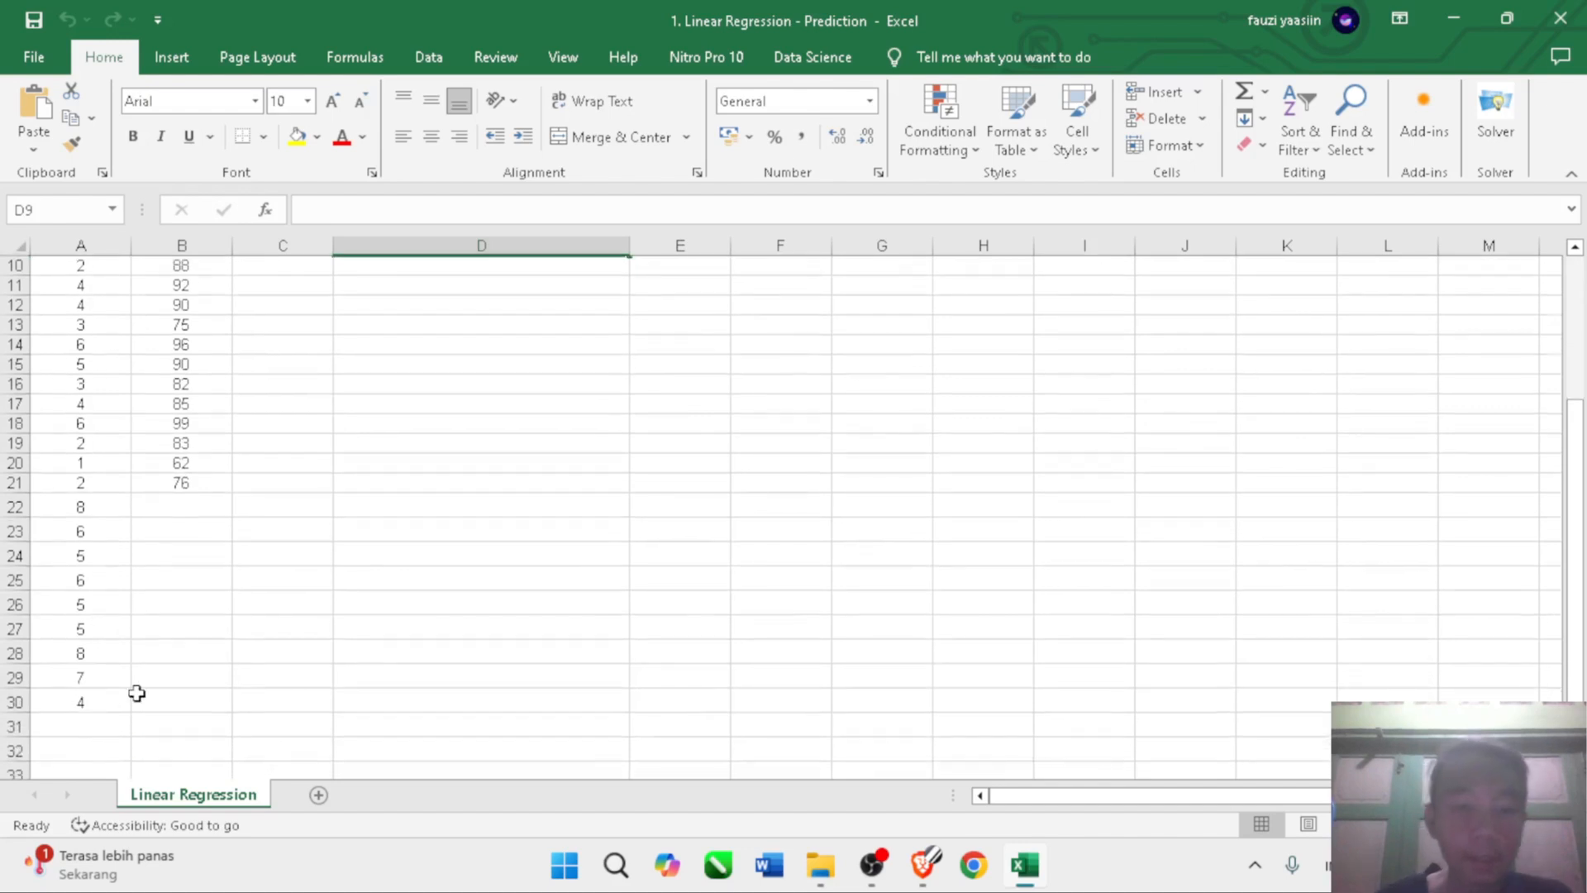
scroll(344, 599, "up", 2)
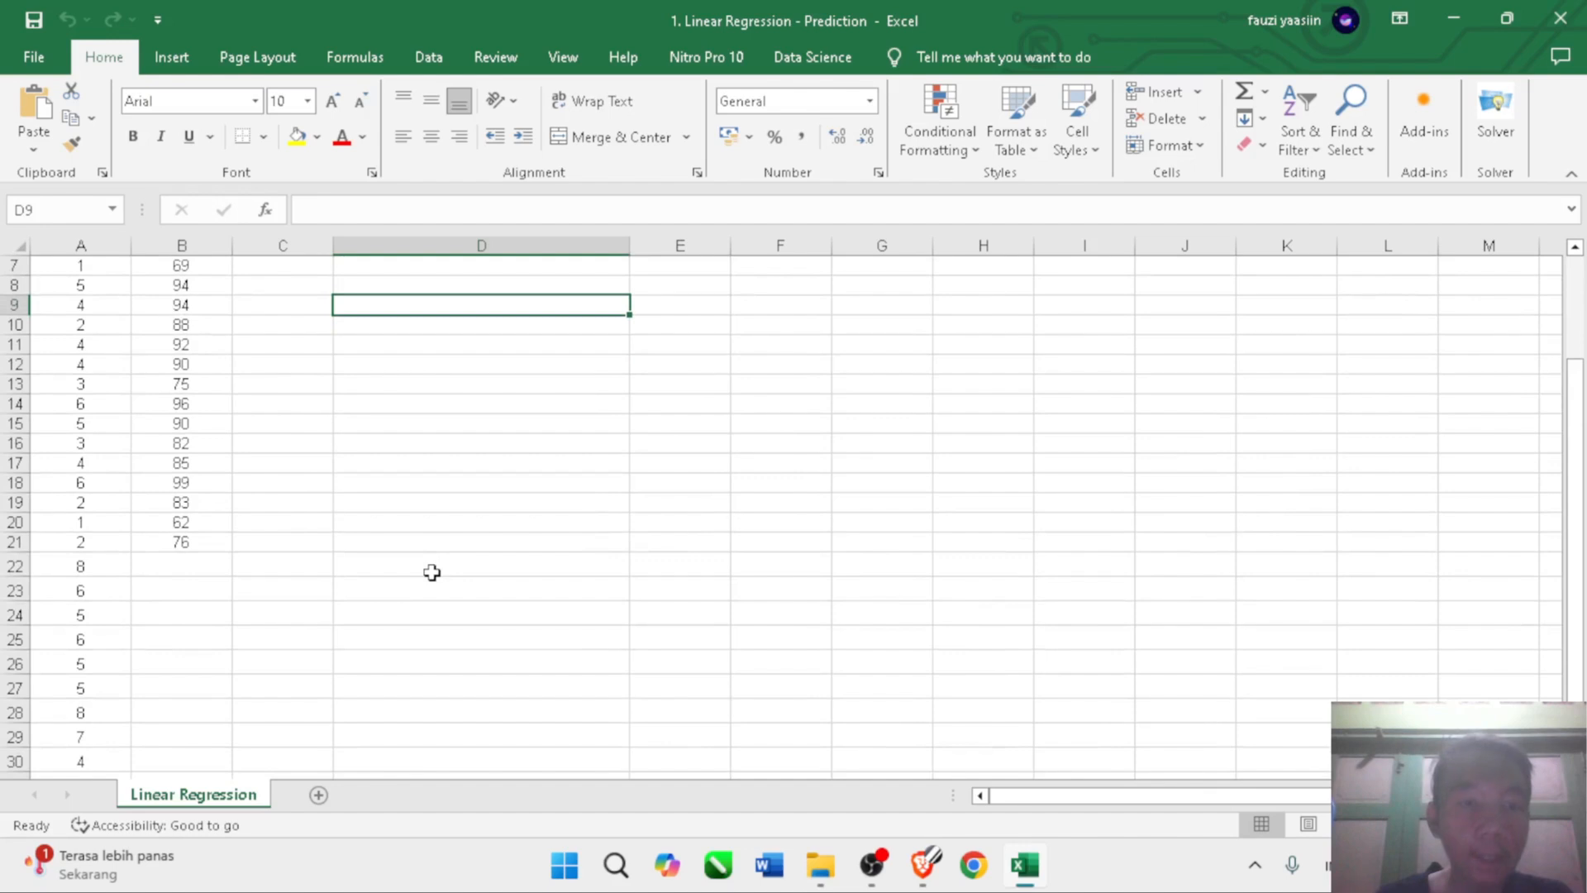
scroll(431, 572, "up", 1)
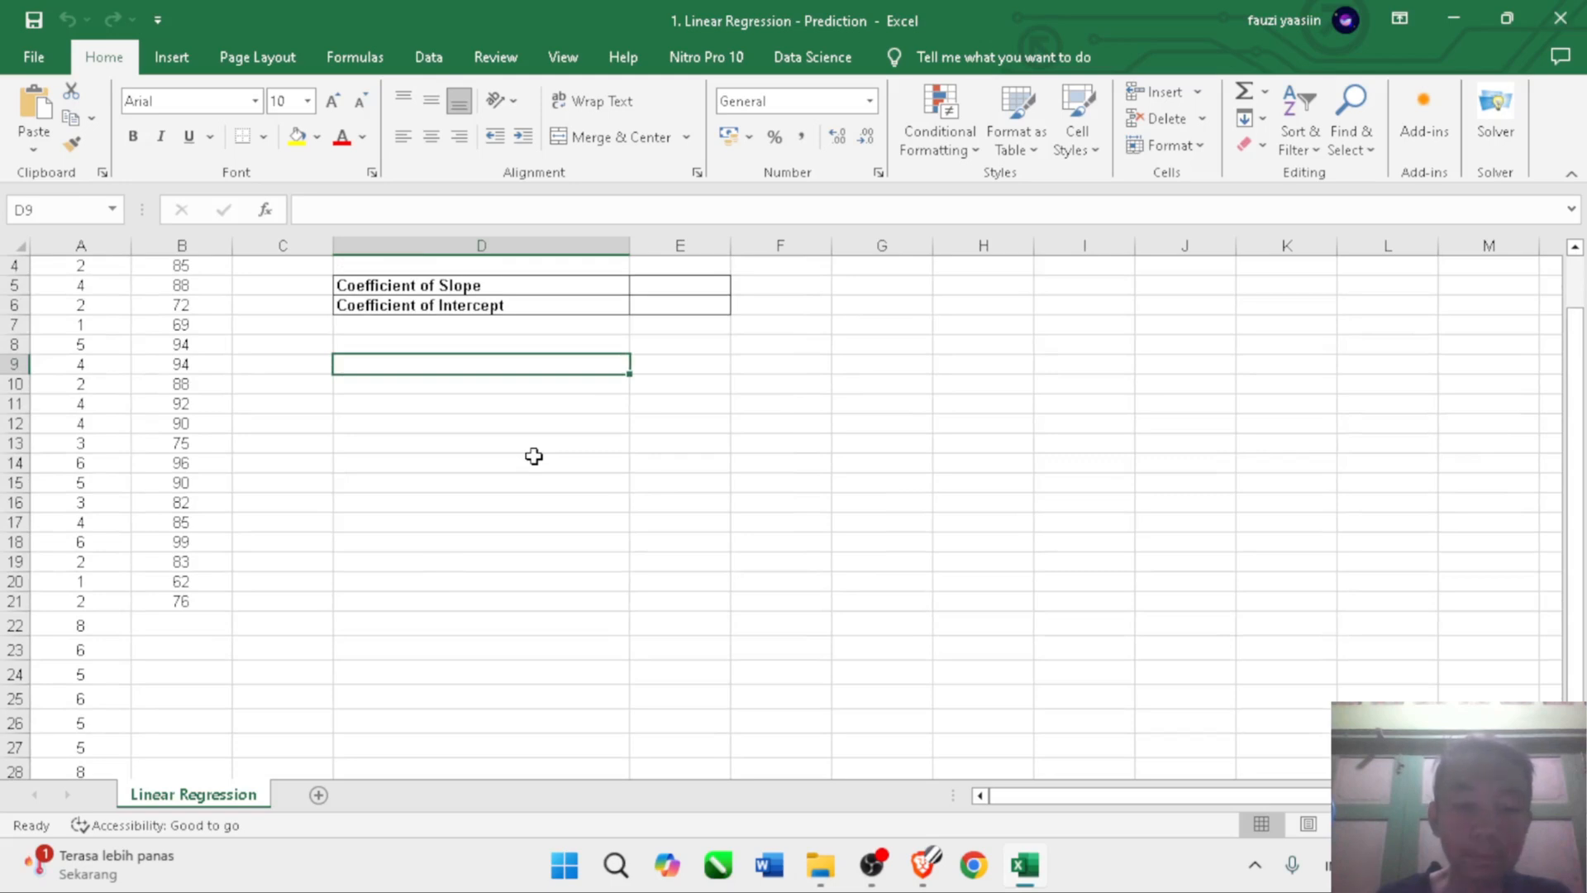
- Start a LINEST formula in E5 for the slope coefficient, using the scores B2:B21 as the known y values
left_click(659, 282)
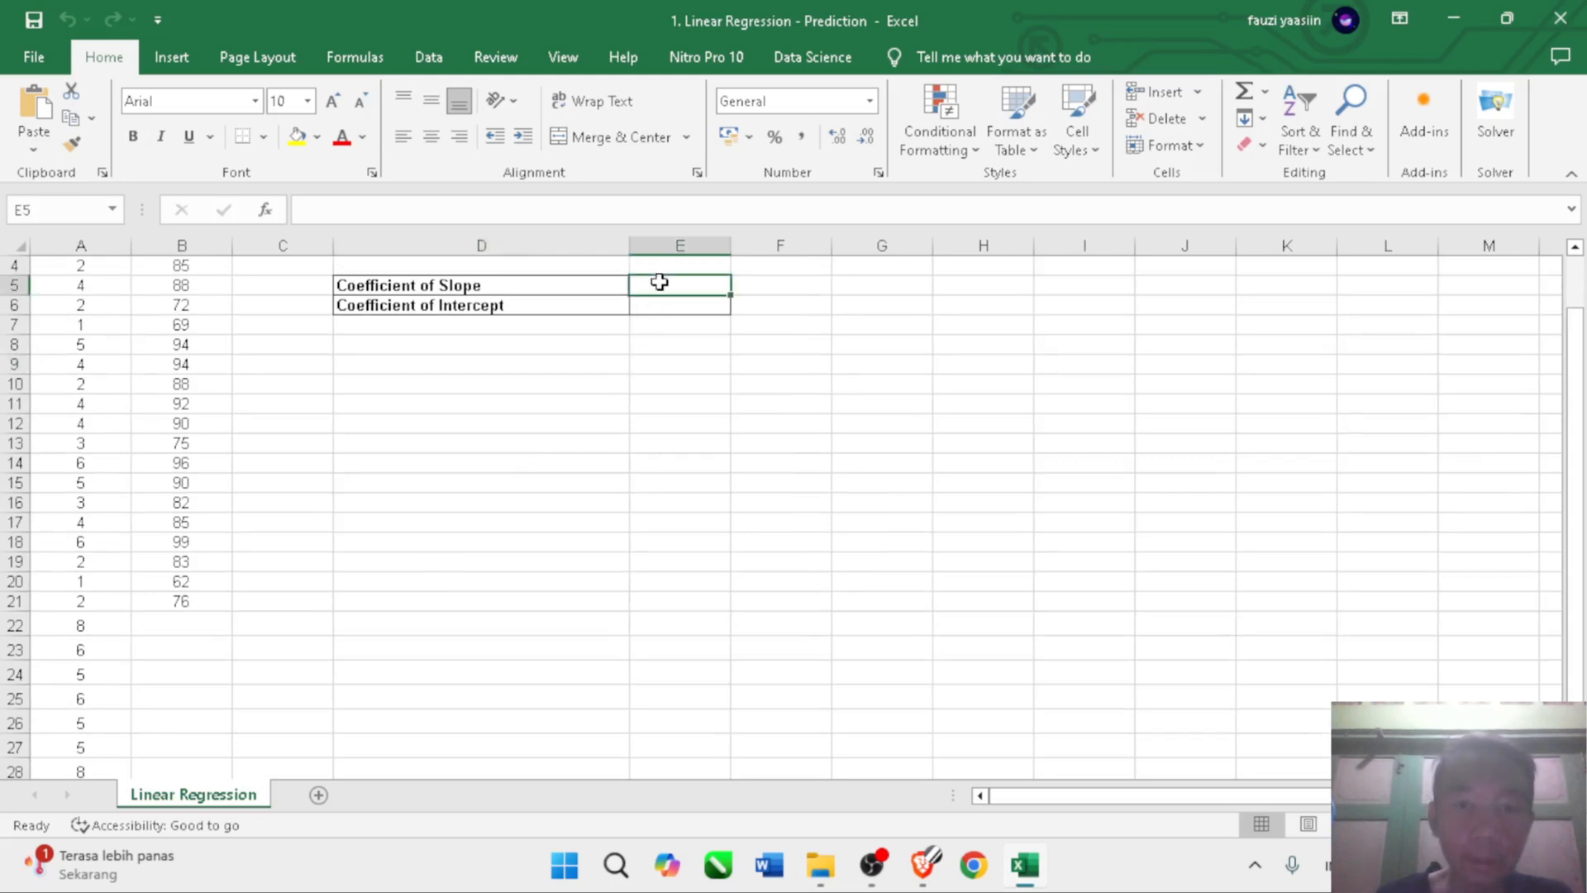
type("=")
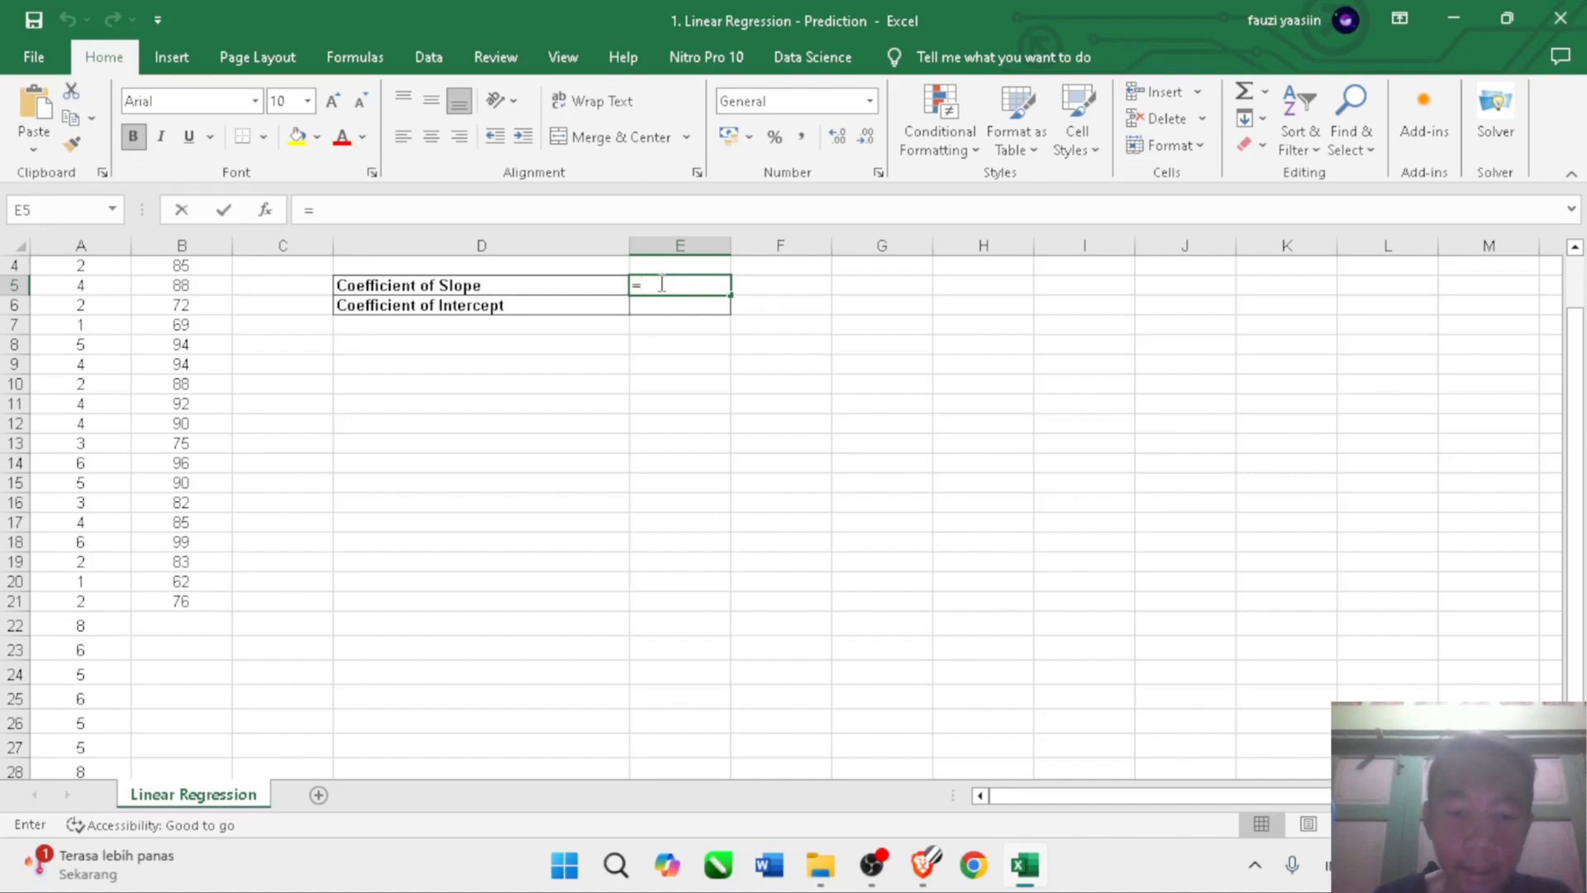
type("lin")
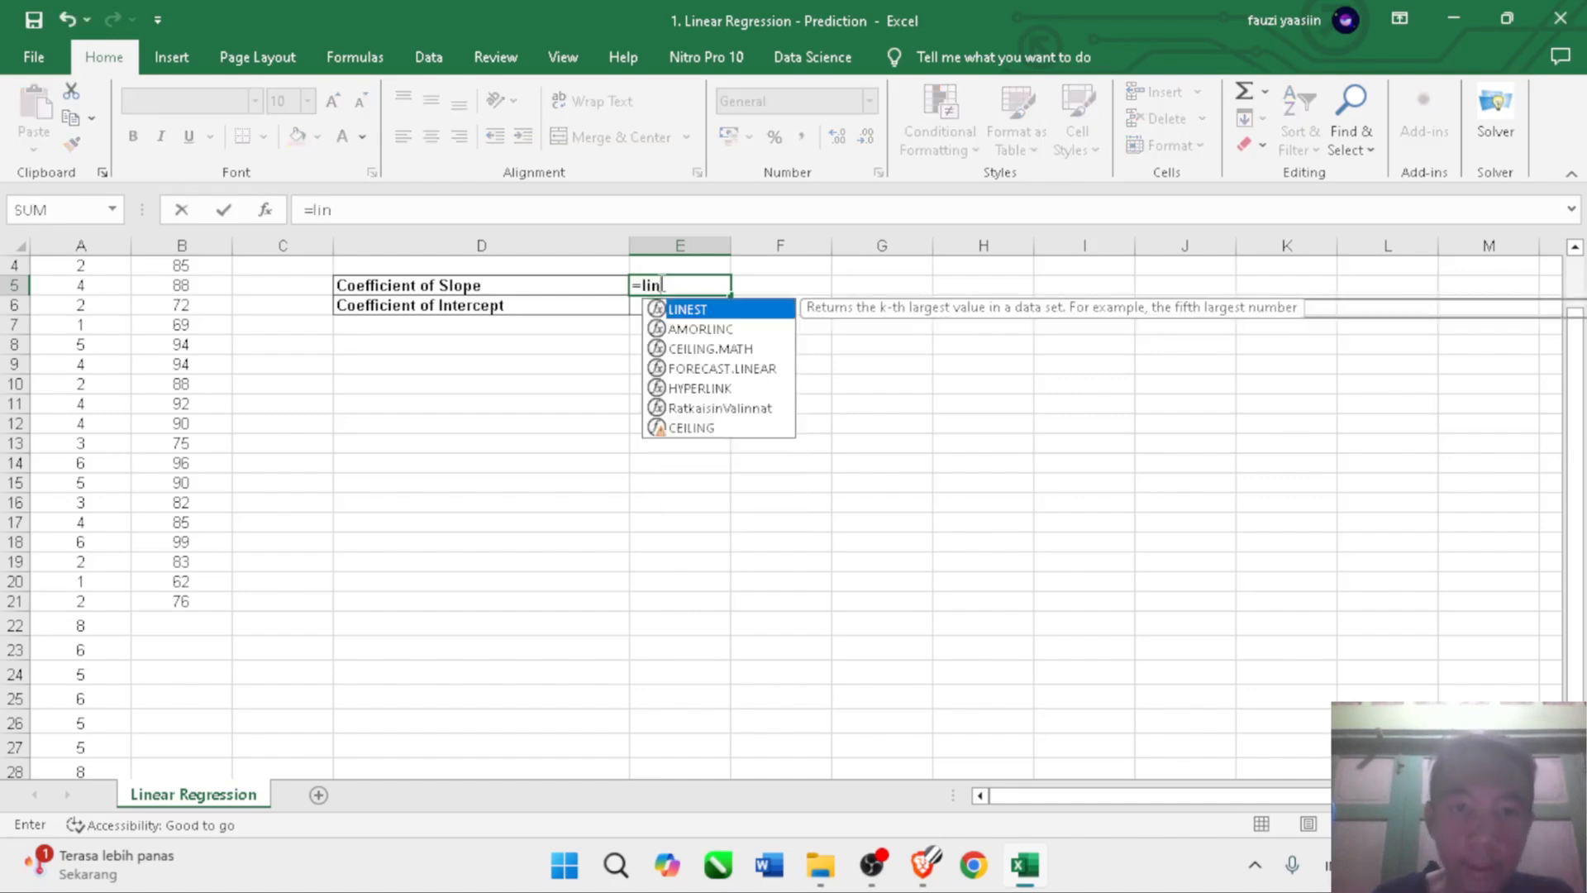
double_click(684, 314)
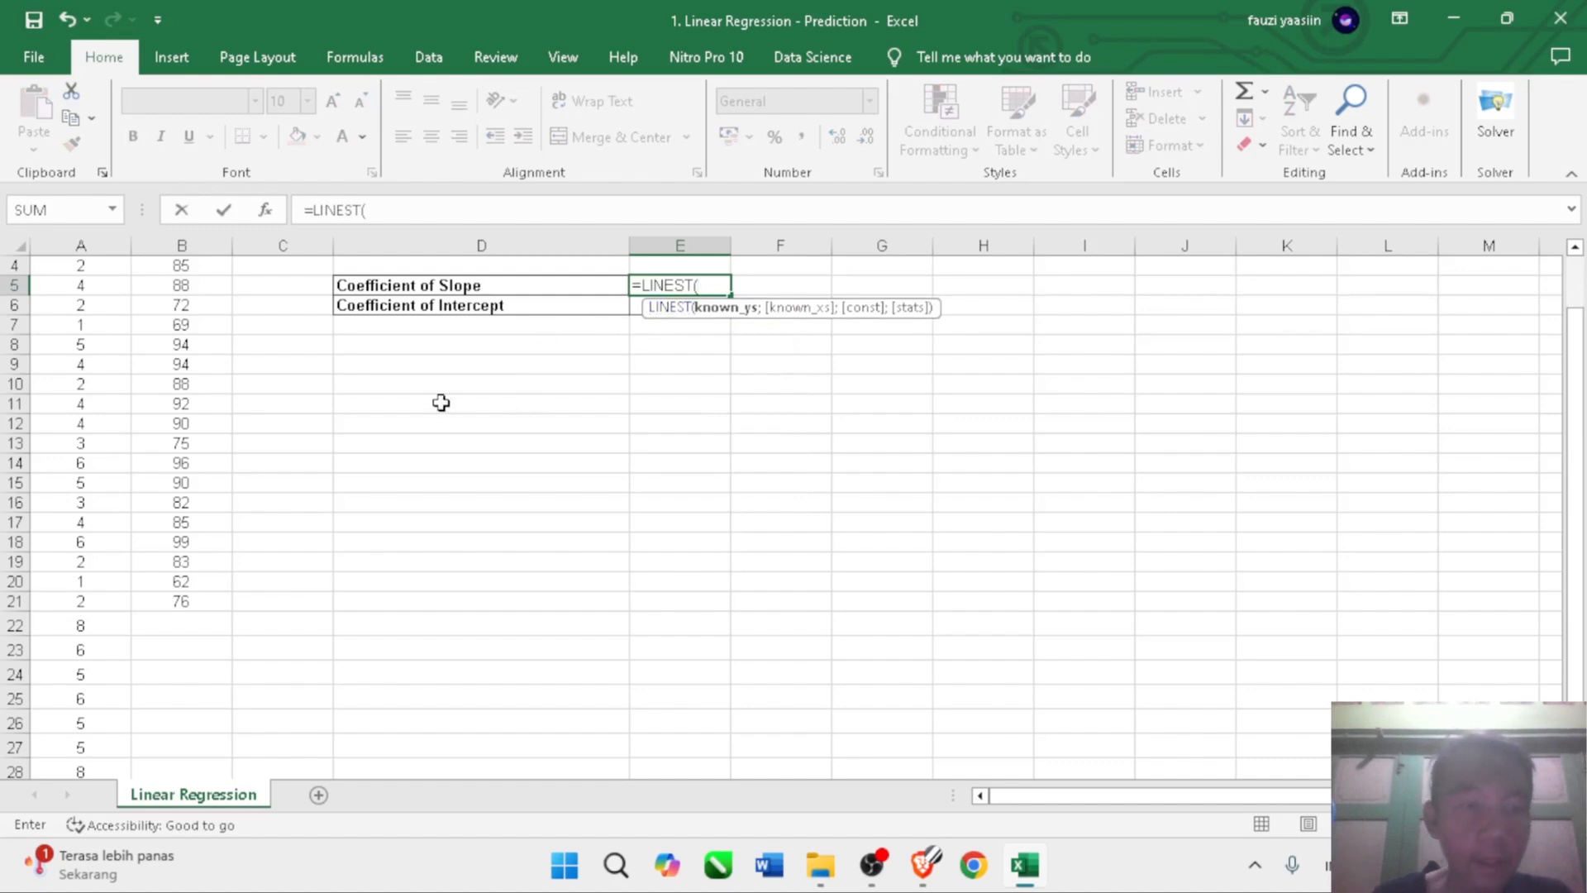
scroll(441, 402, "up", 1)
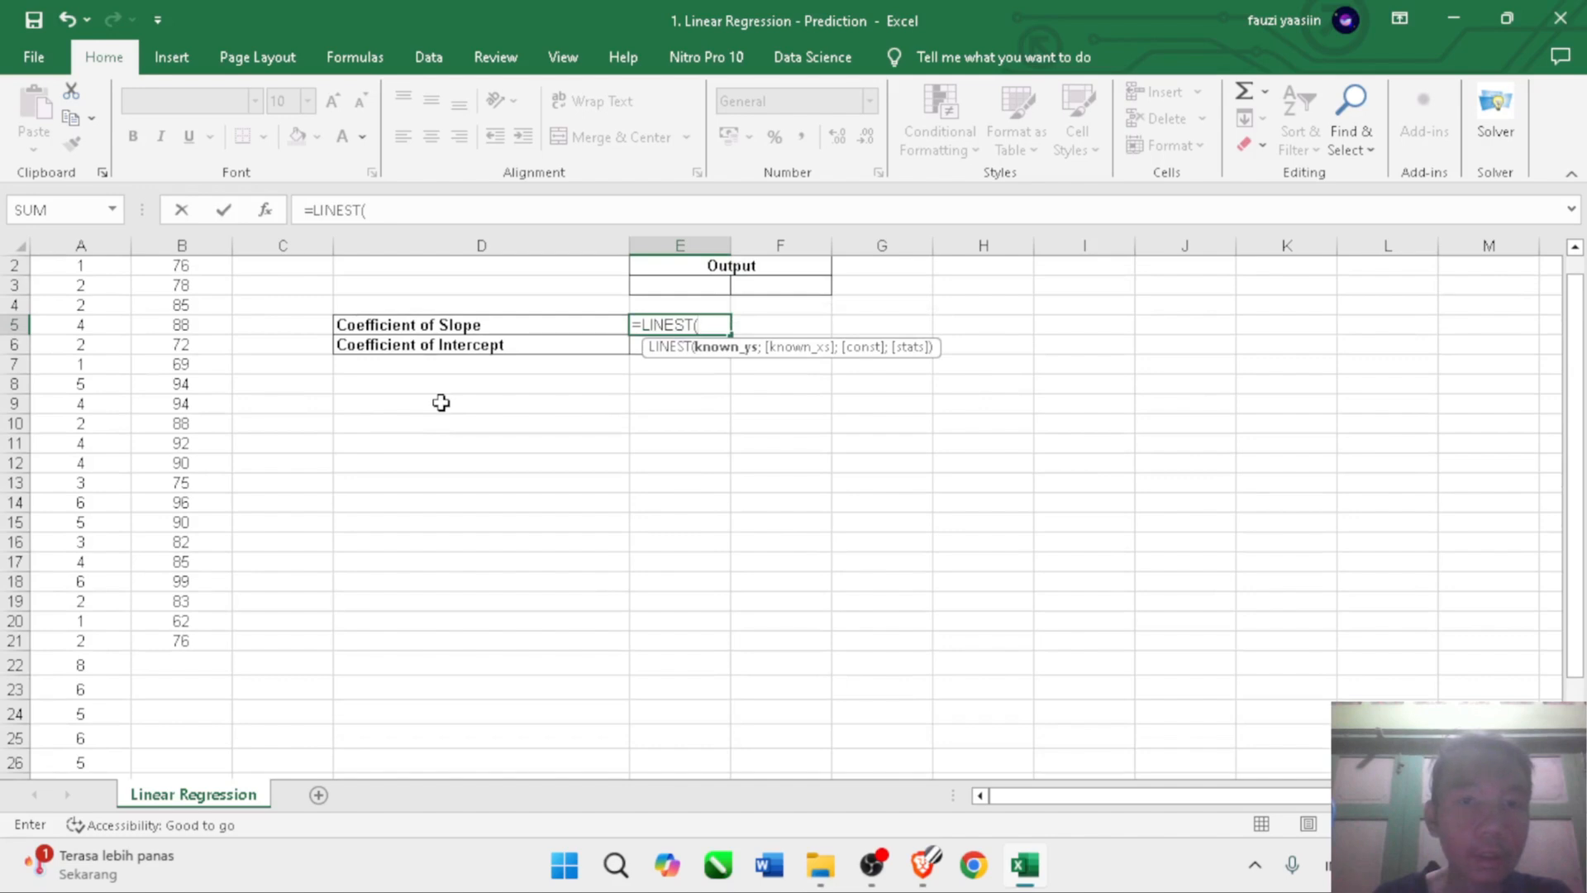
scroll(441, 403, "up", 1)
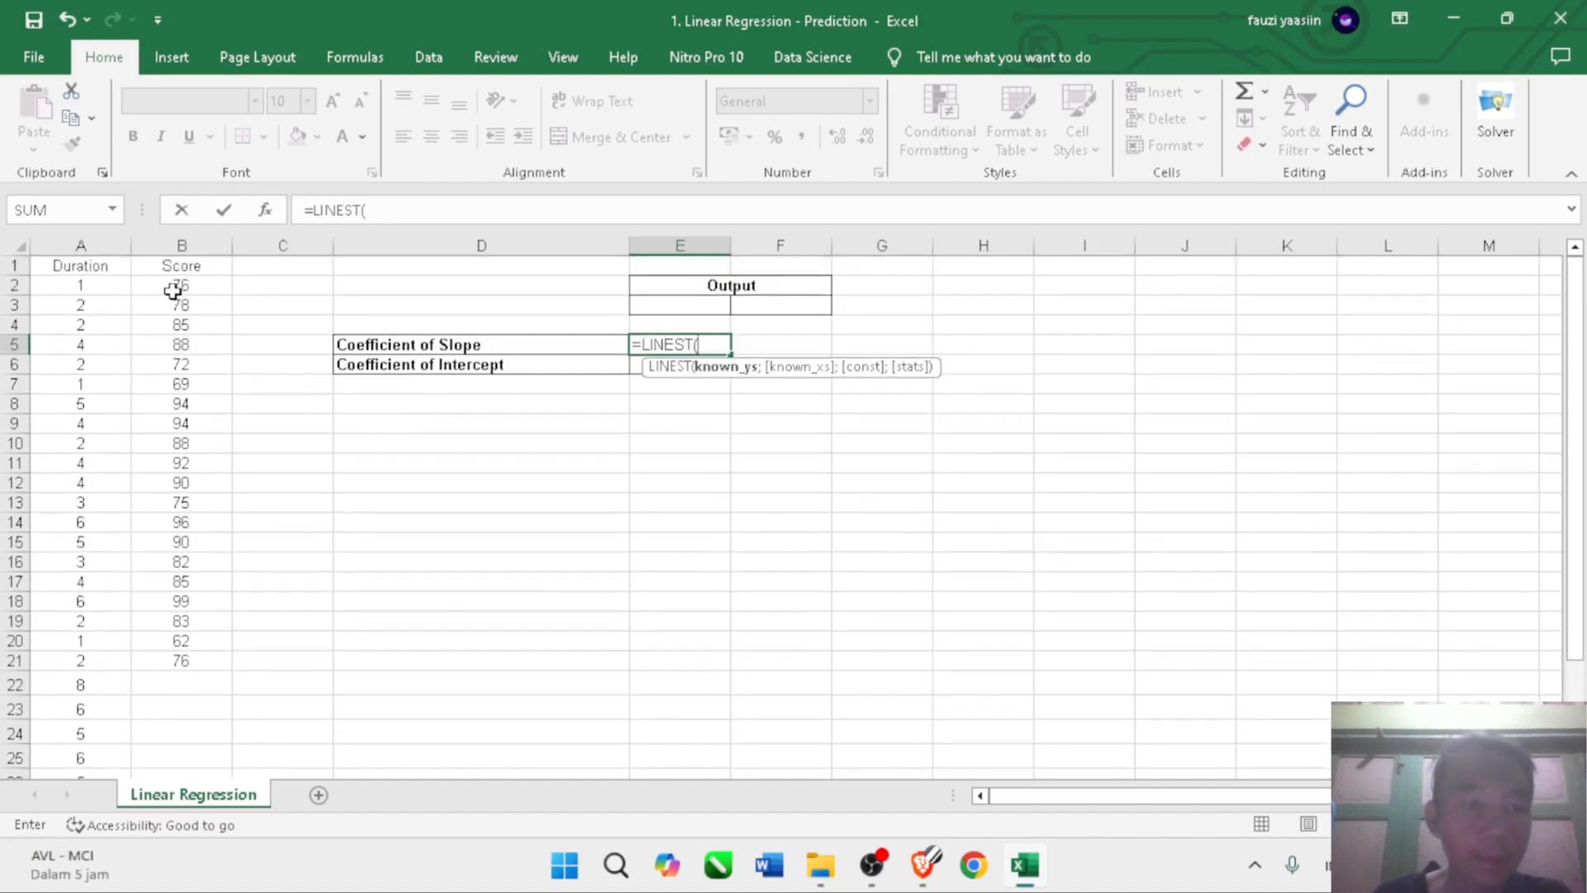
left_click_drag(172, 291, 195, 660)
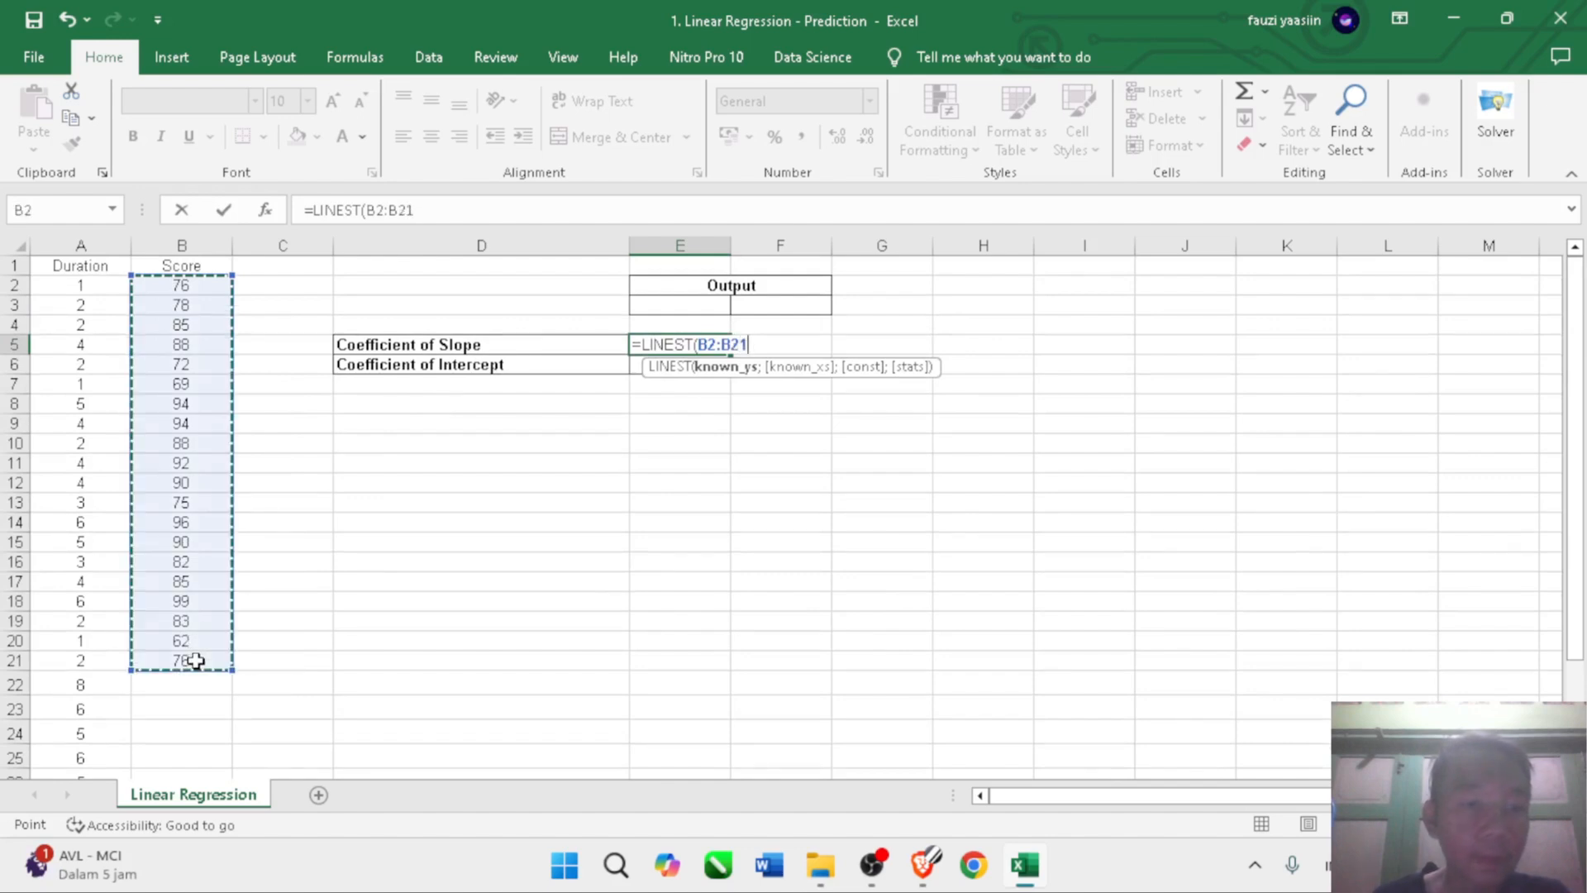
type(";")
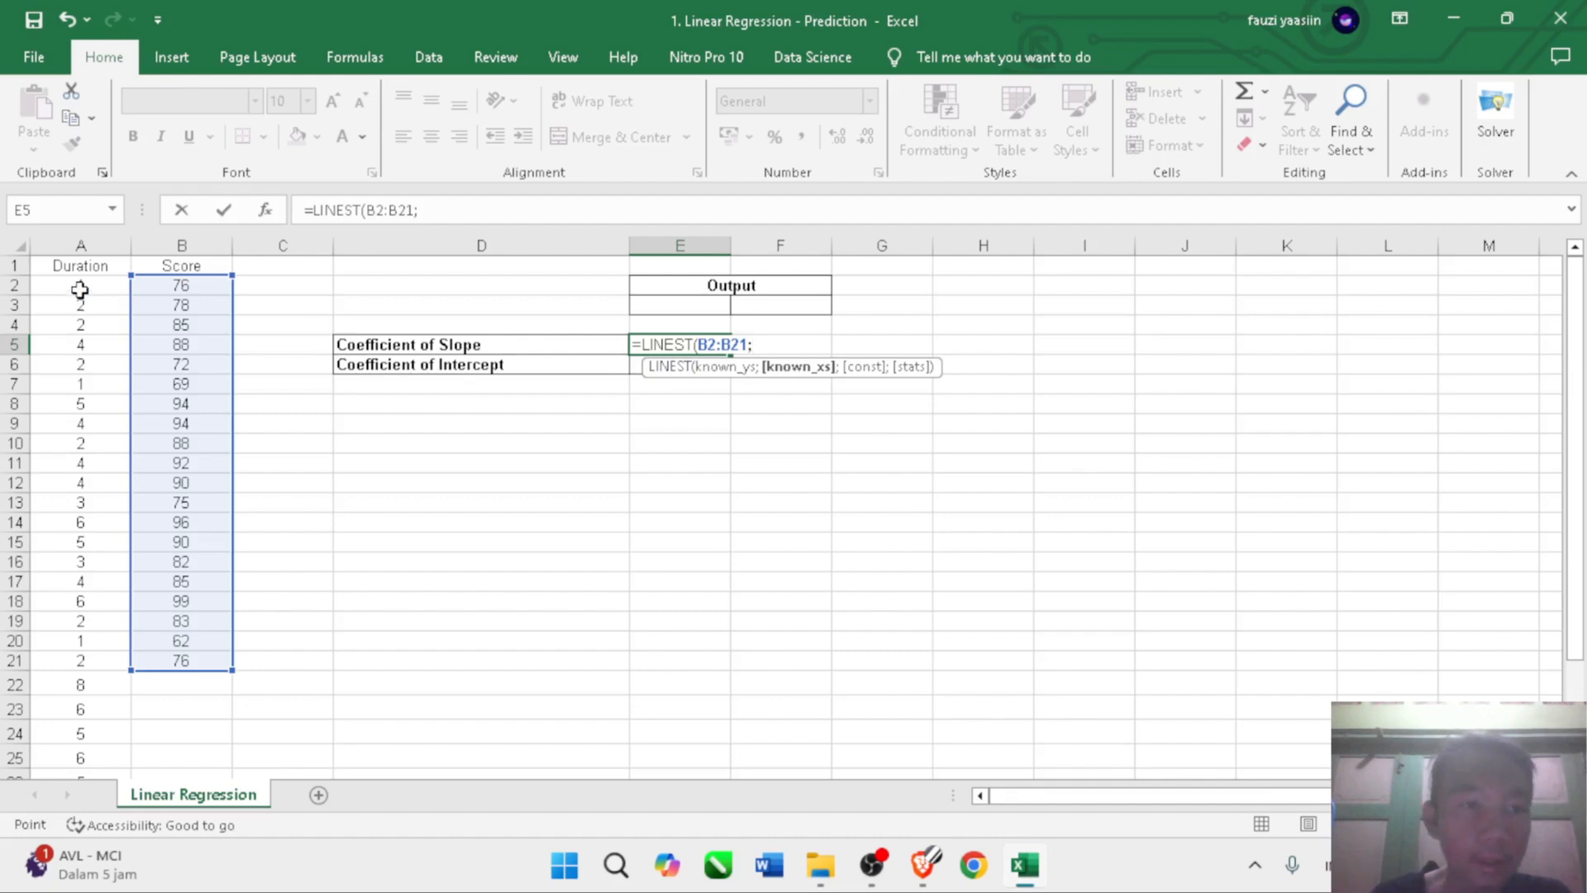
- Complete the LINEST formula with A2:A21 as known x values, const TRUE and stats FALSE, and widen column E slightly
left_click_drag(81, 289, 81, 667)
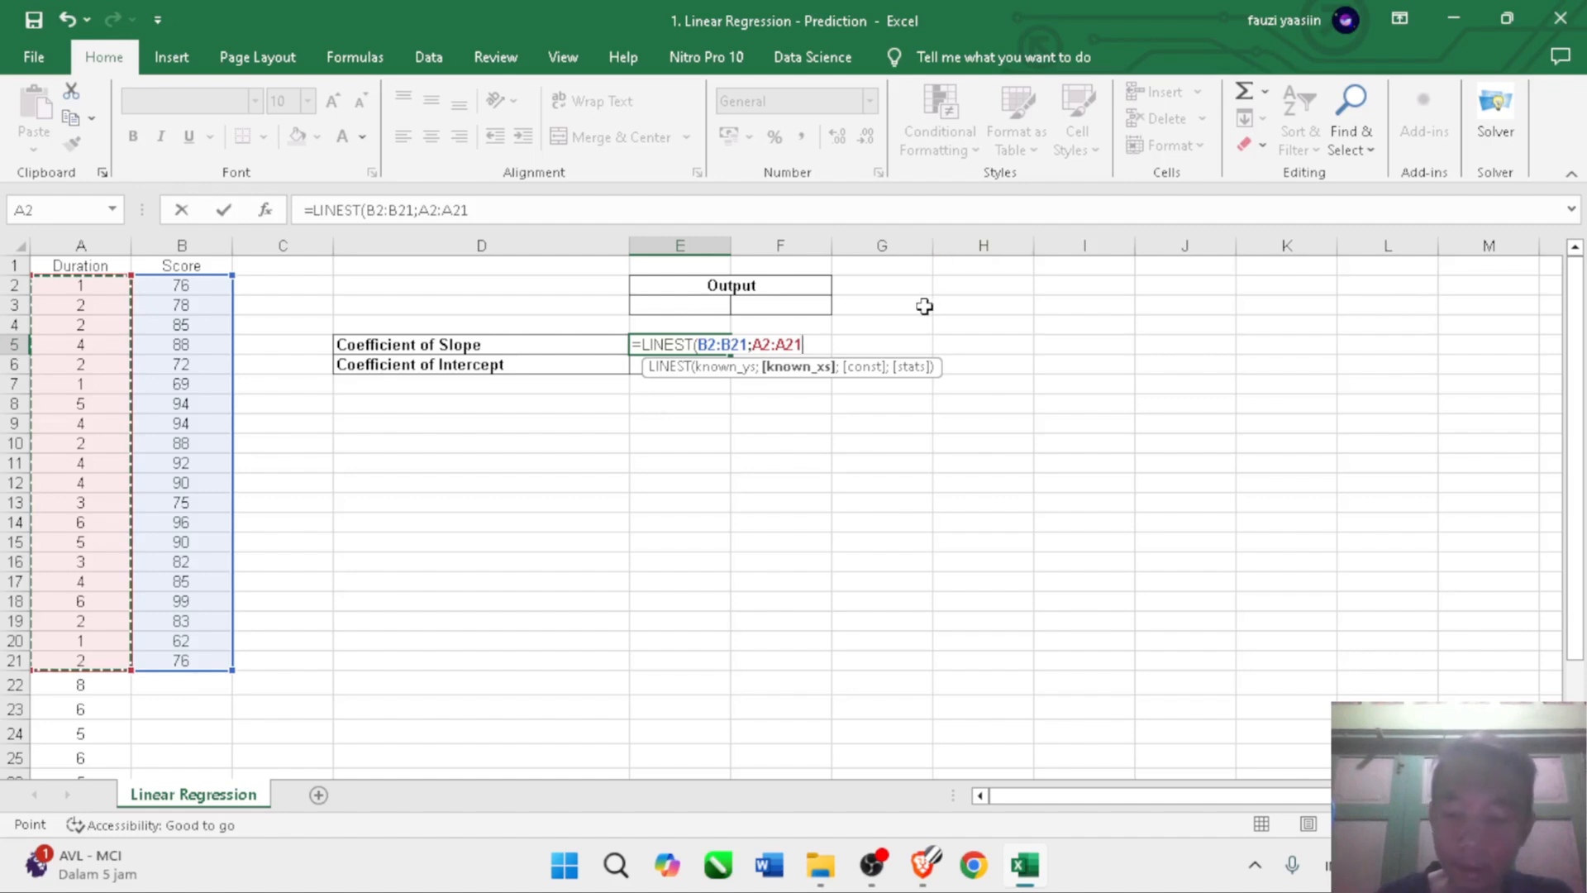
type(";")
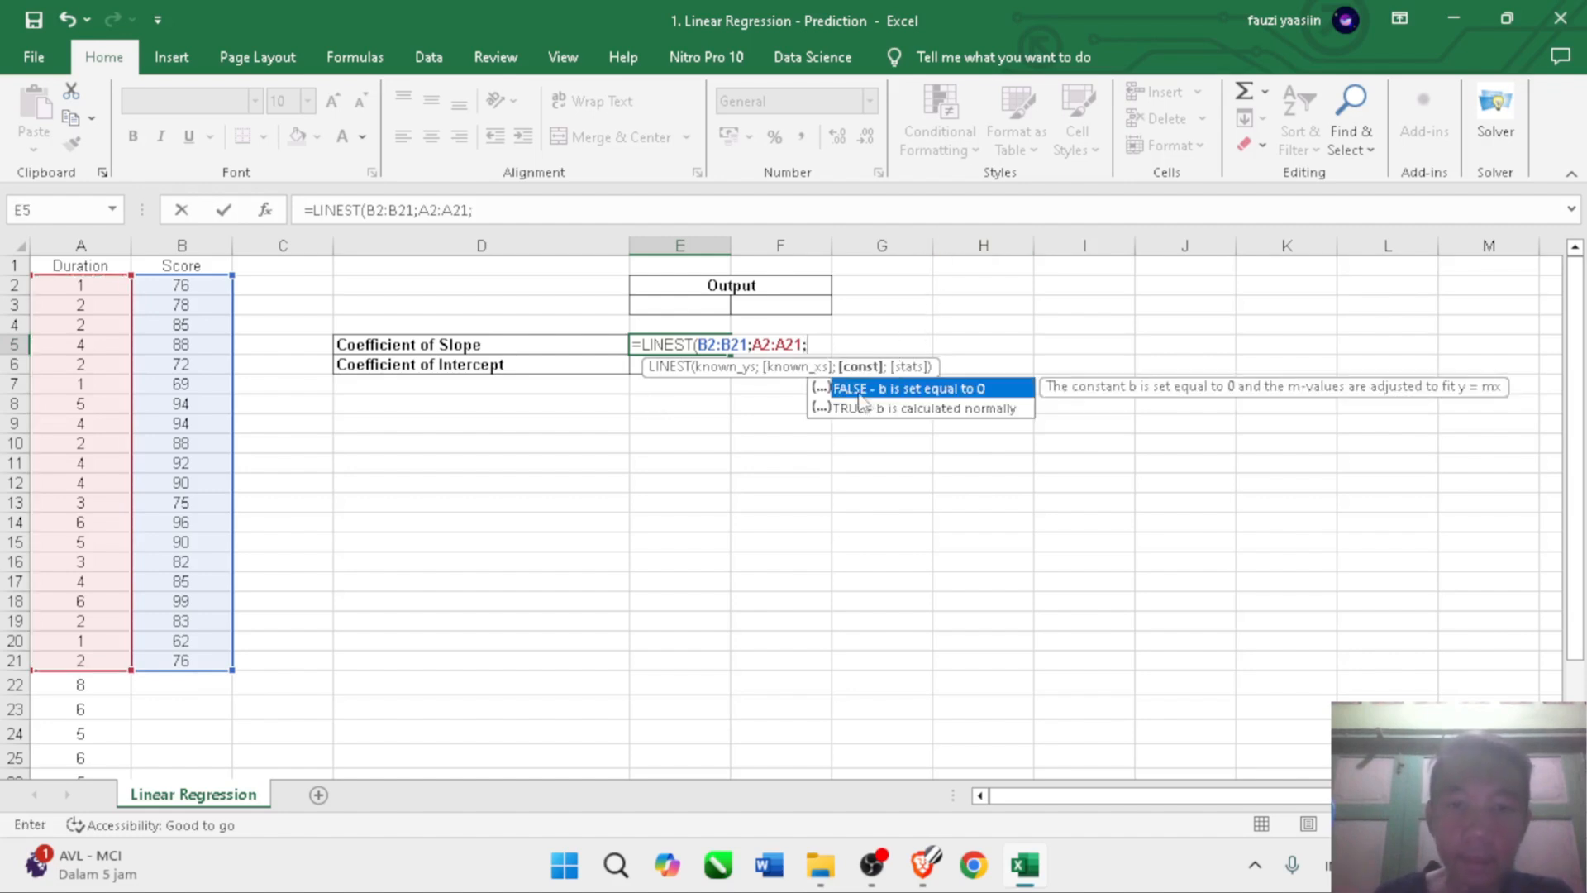
left_click(854, 408)
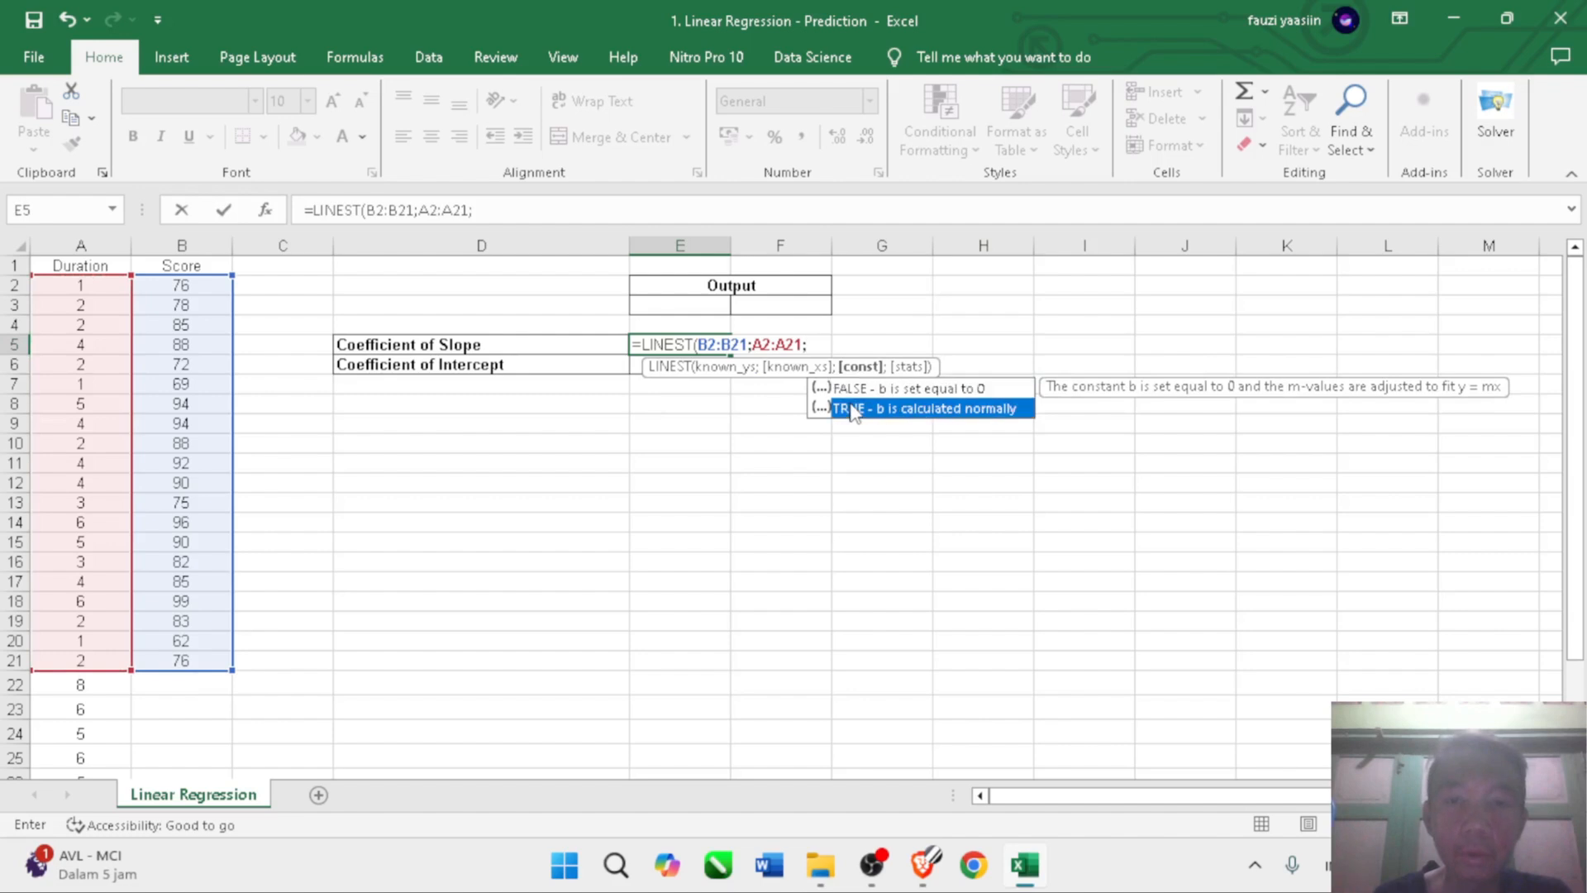
double_click(854, 408)
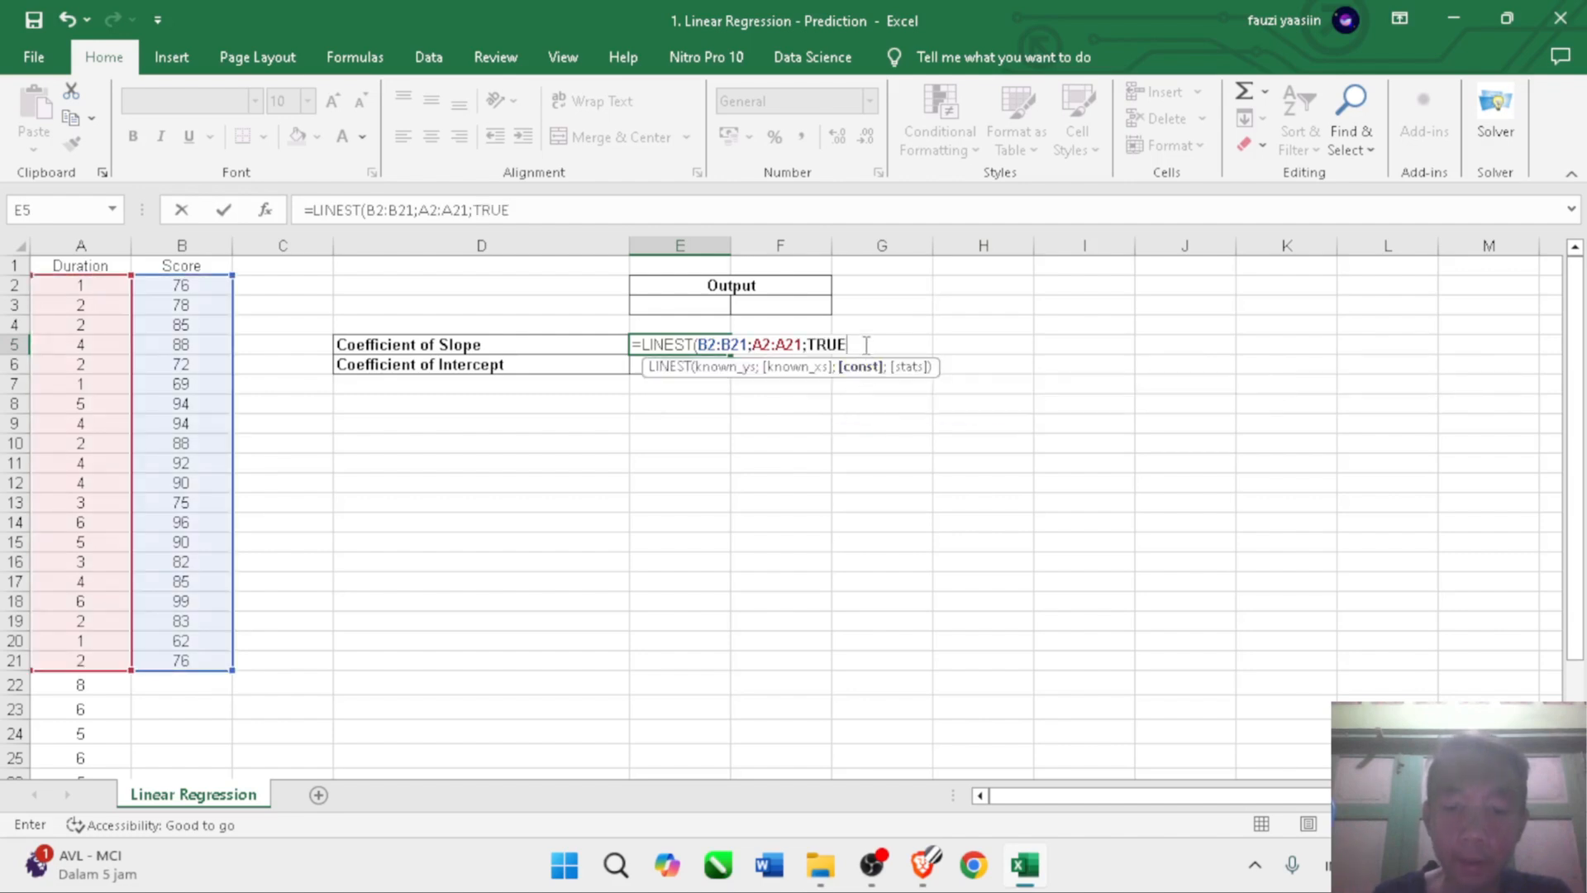
type(";")
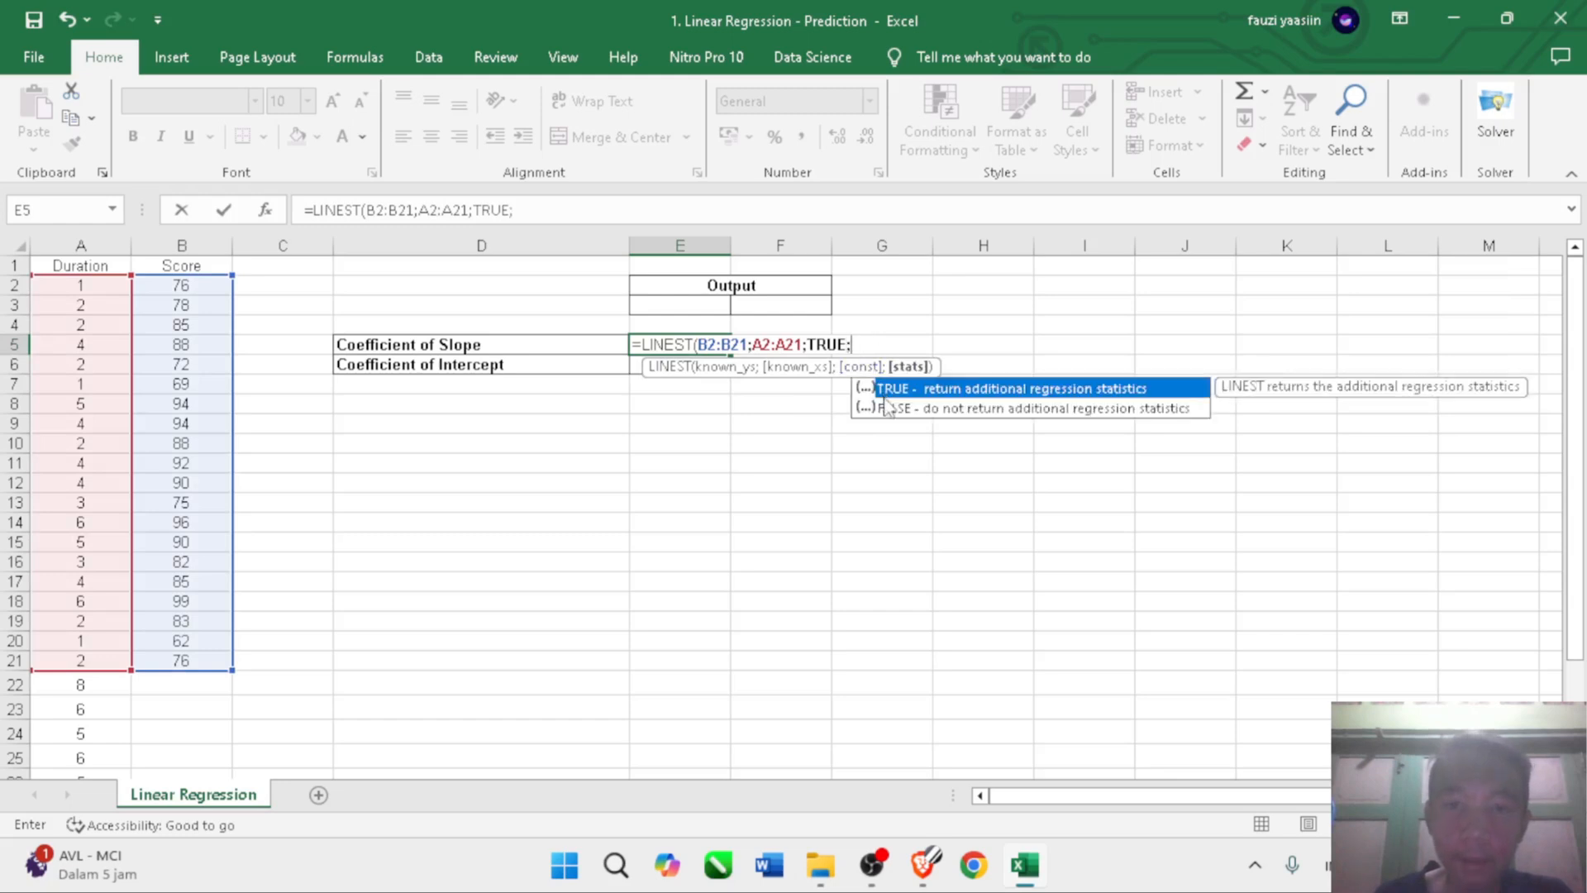
double_click(888, 408)
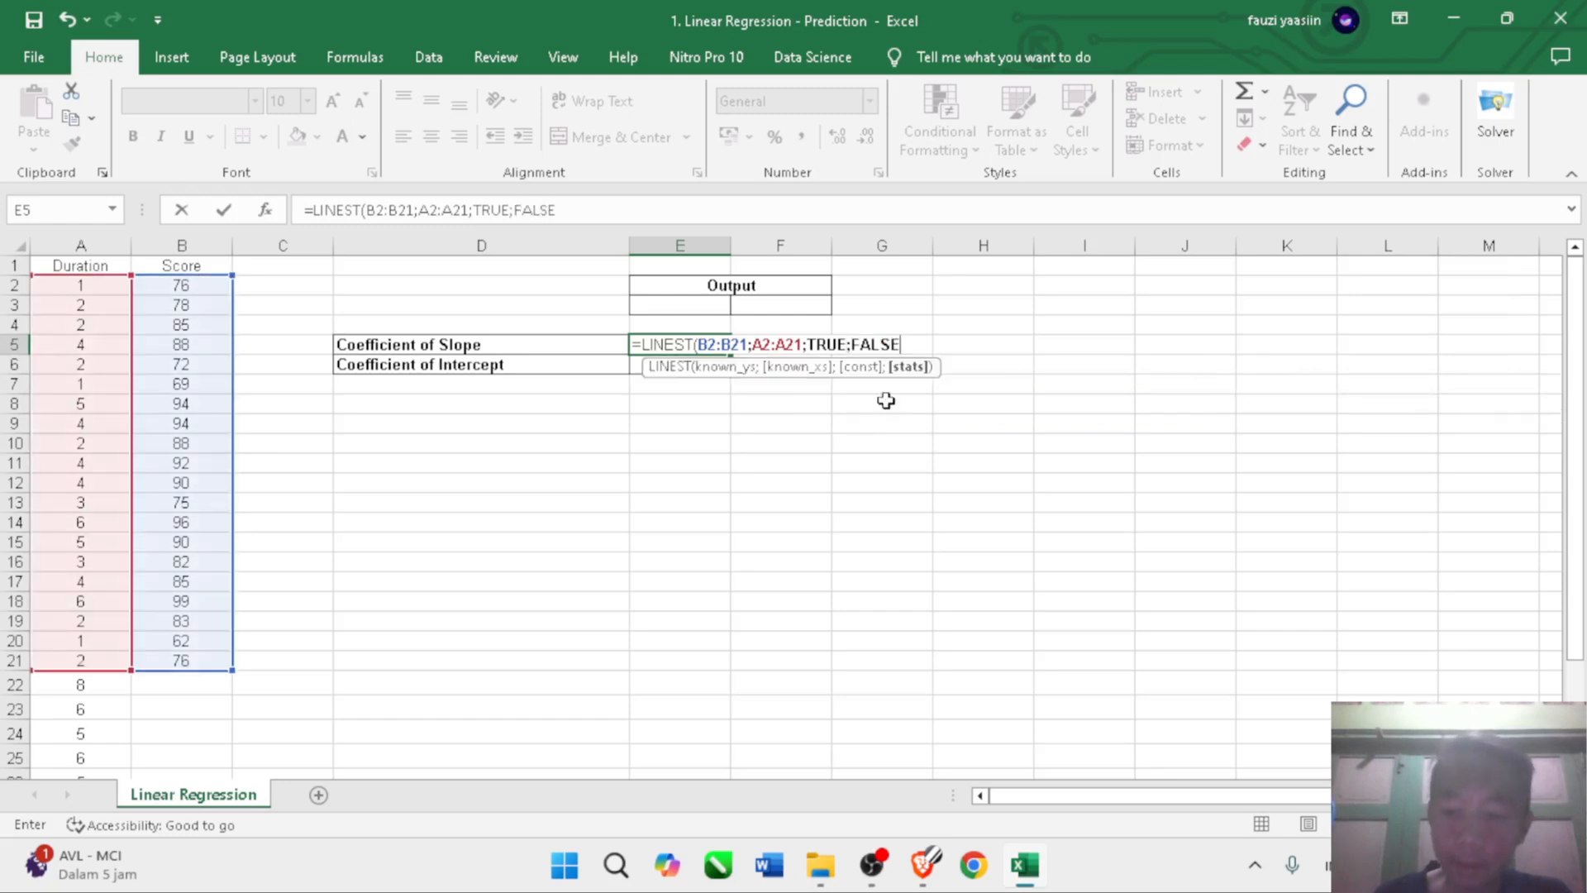
type(")")
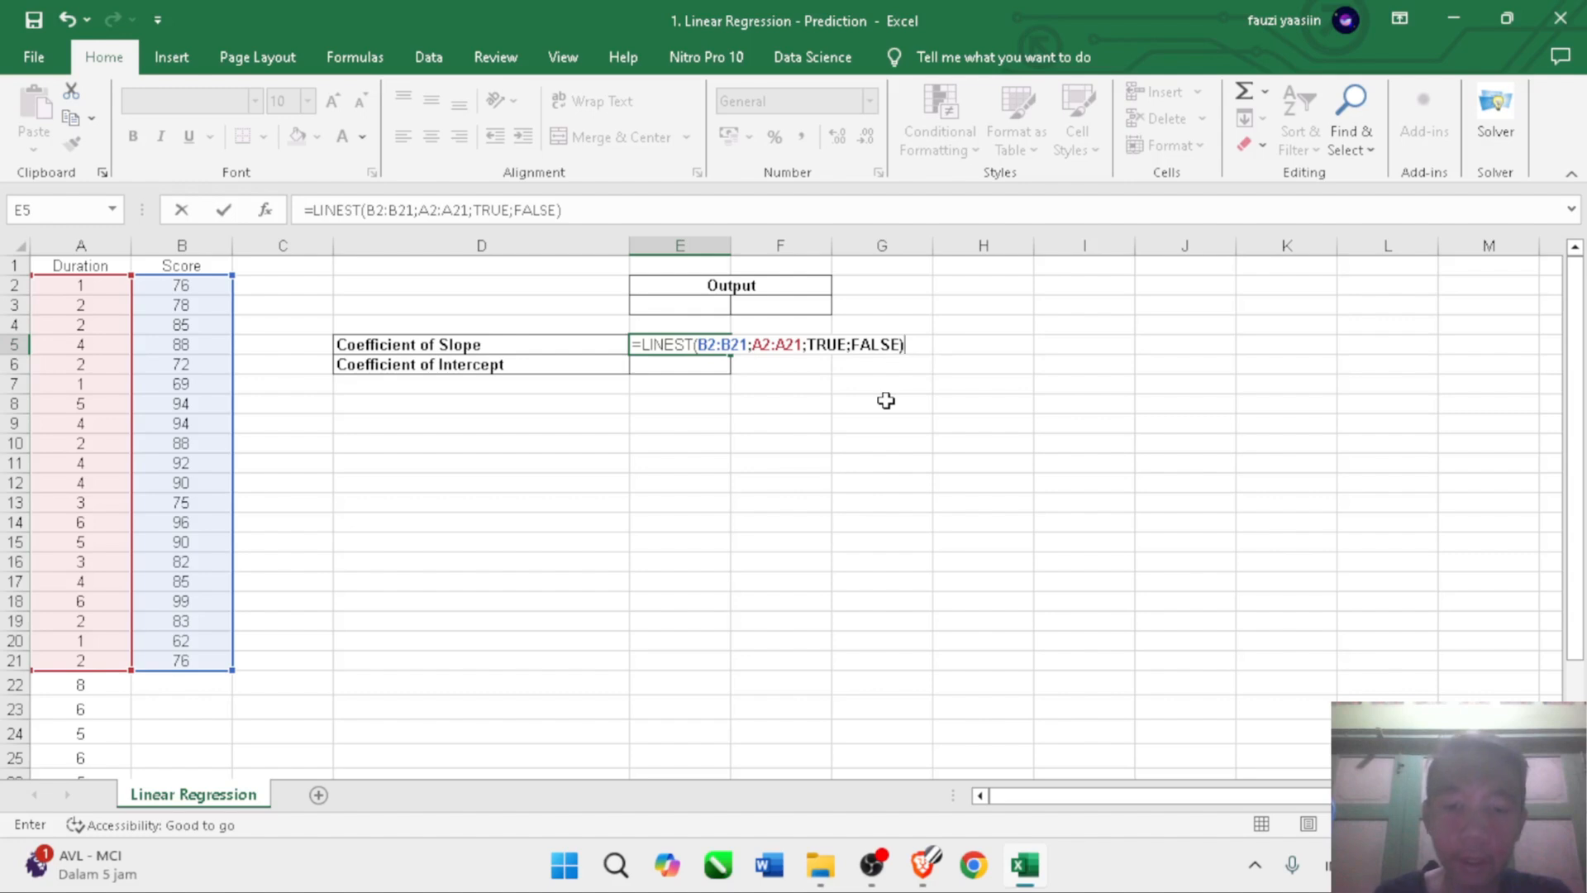
key("Return")
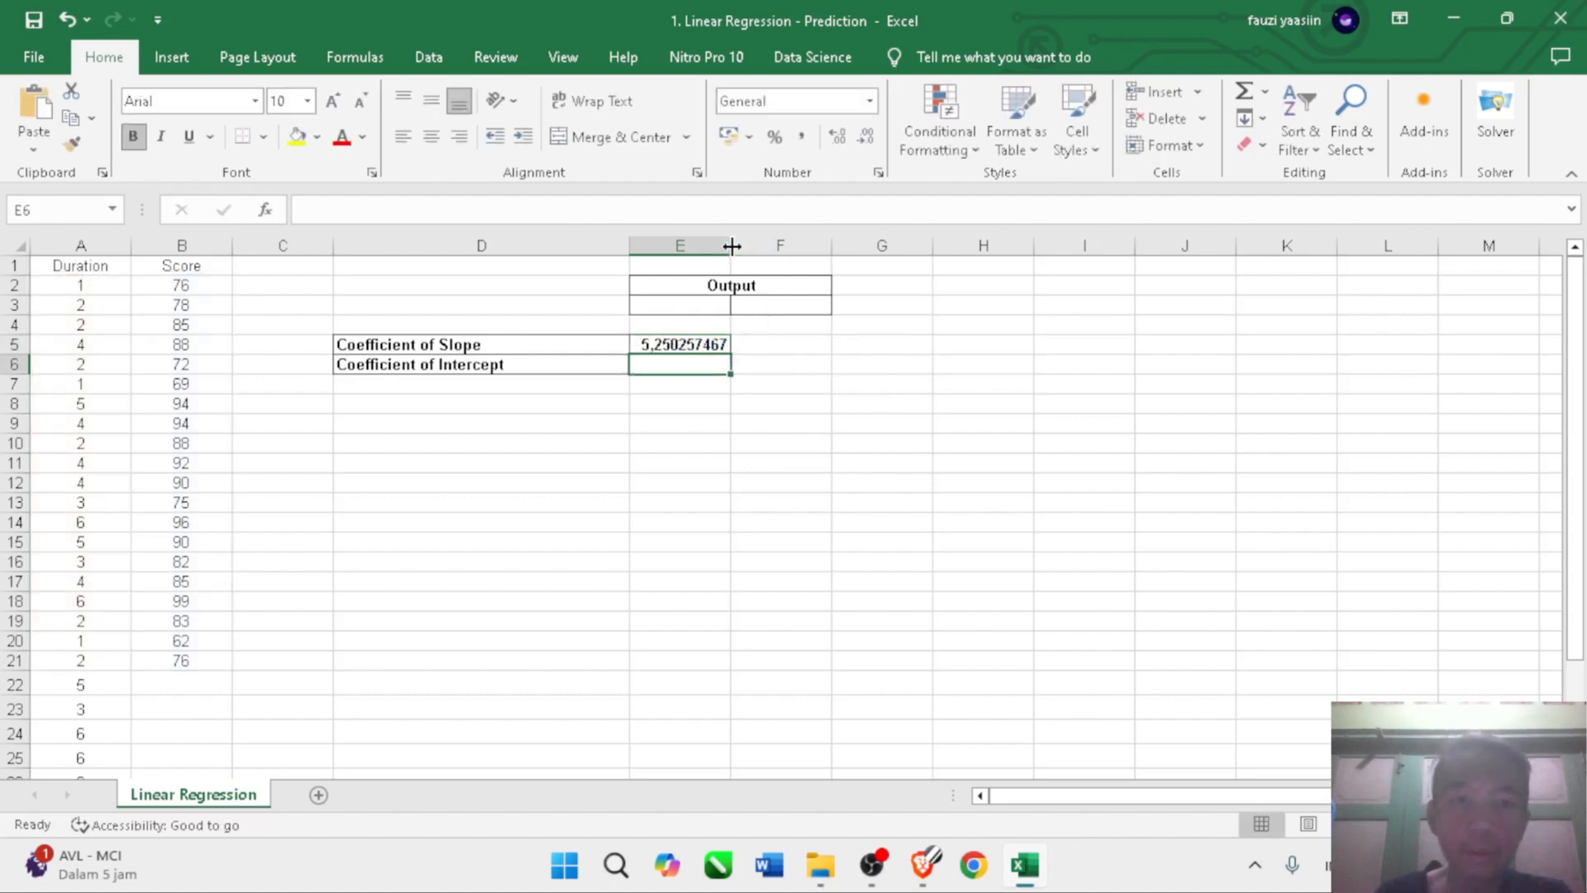
left_click_drag(731, 245, 758, 245)
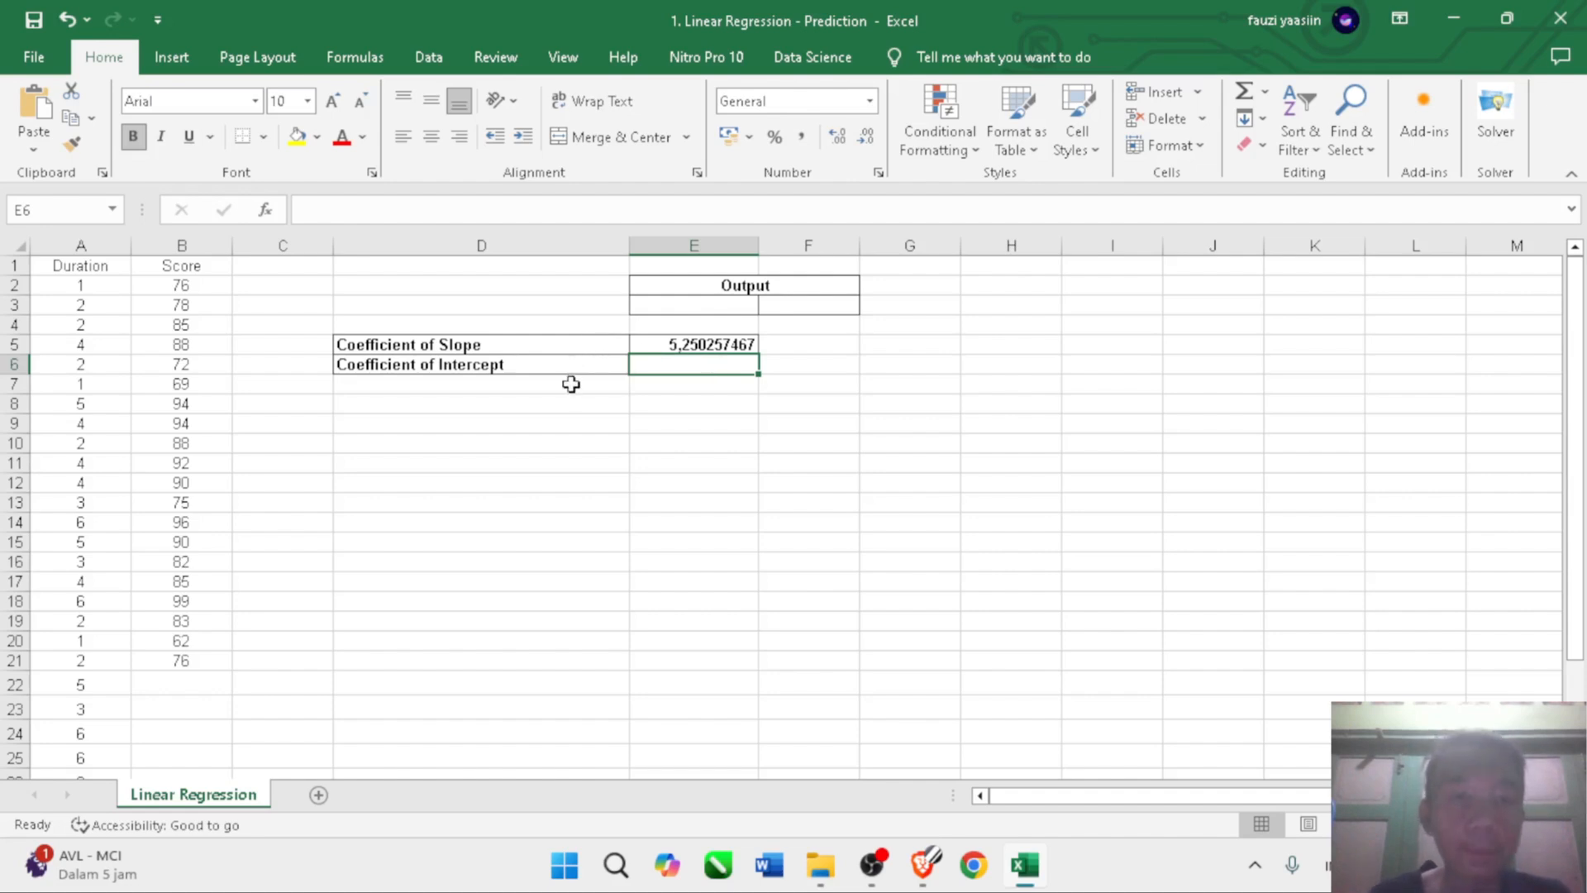
left_click(97, 291)
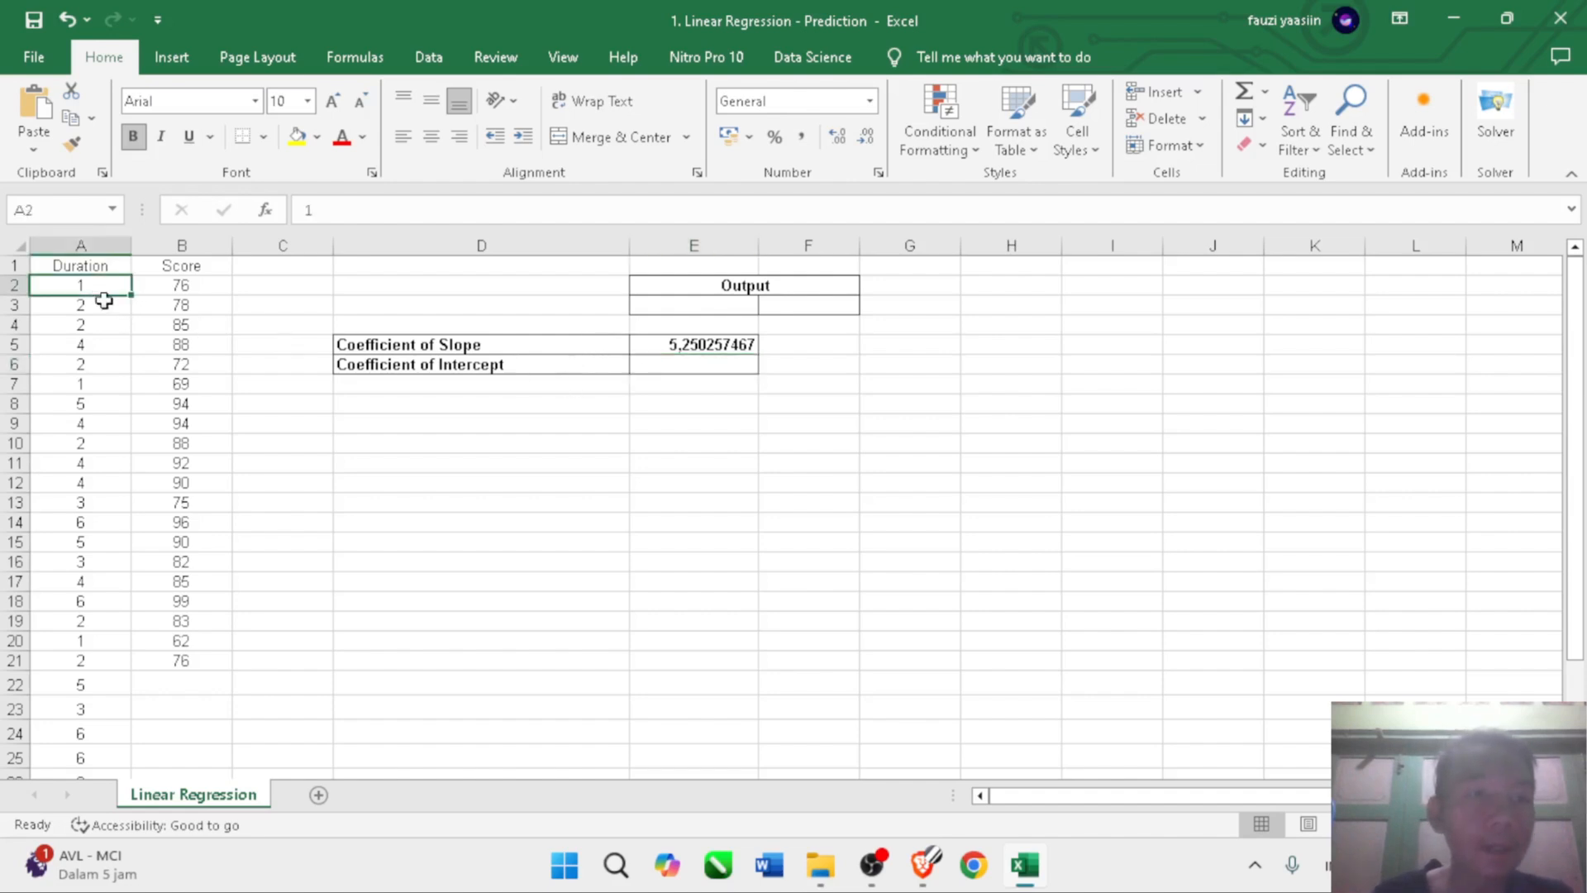
left_click_drag(103, 300, 177, 730)
left_click(186, 666)
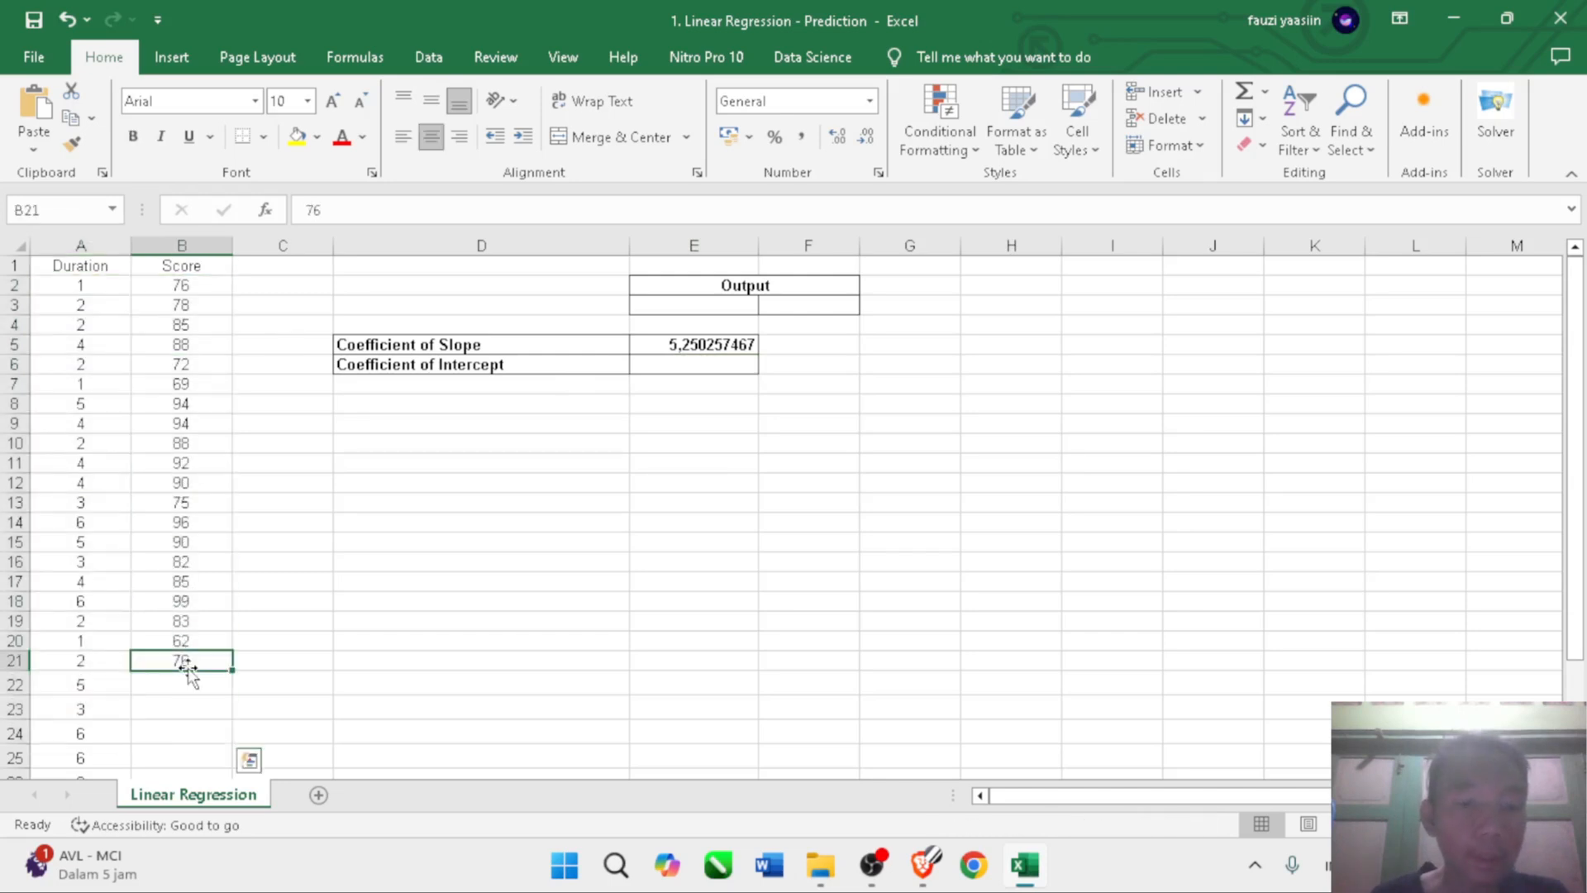
left_click_drag(186, 668, 76, 539)
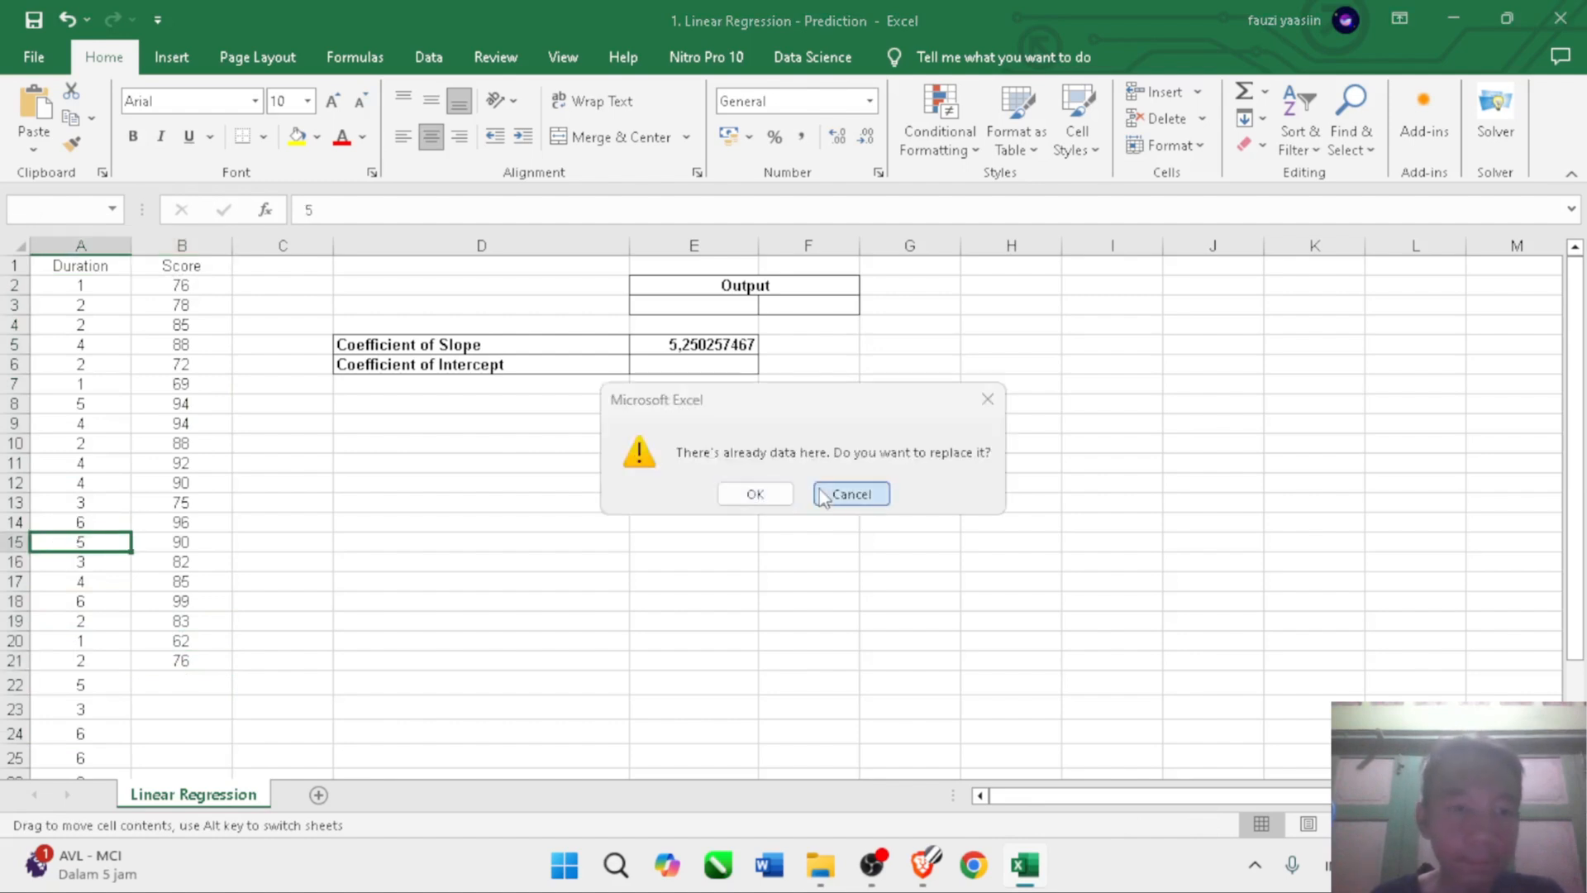
left_click(851, 493)
left_click(63, 289)
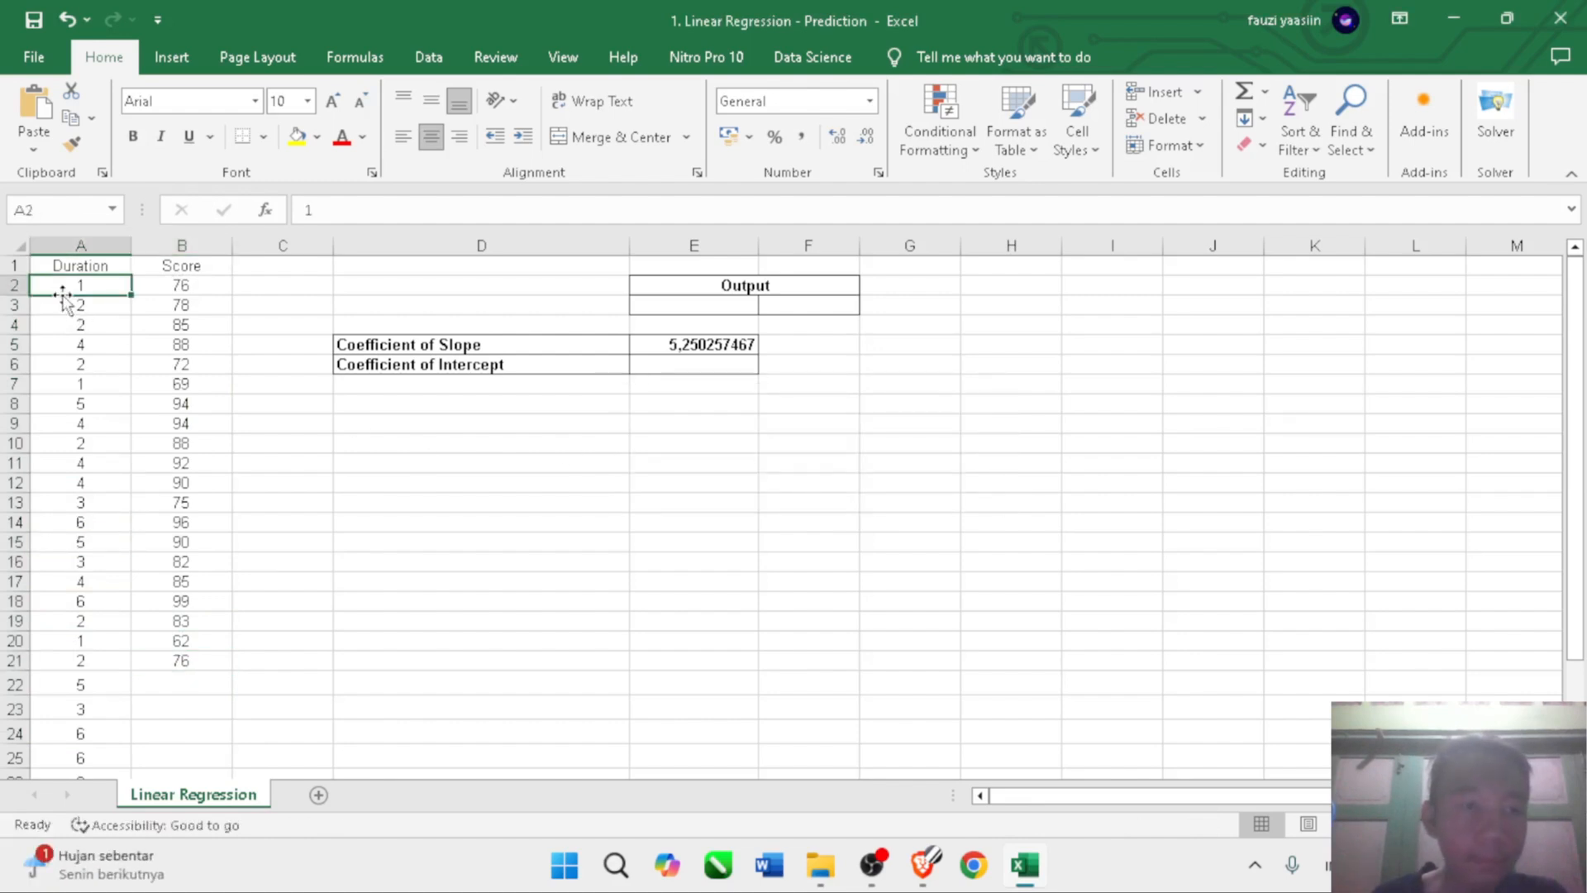
left_click_drag(63, 294, 175, 405)
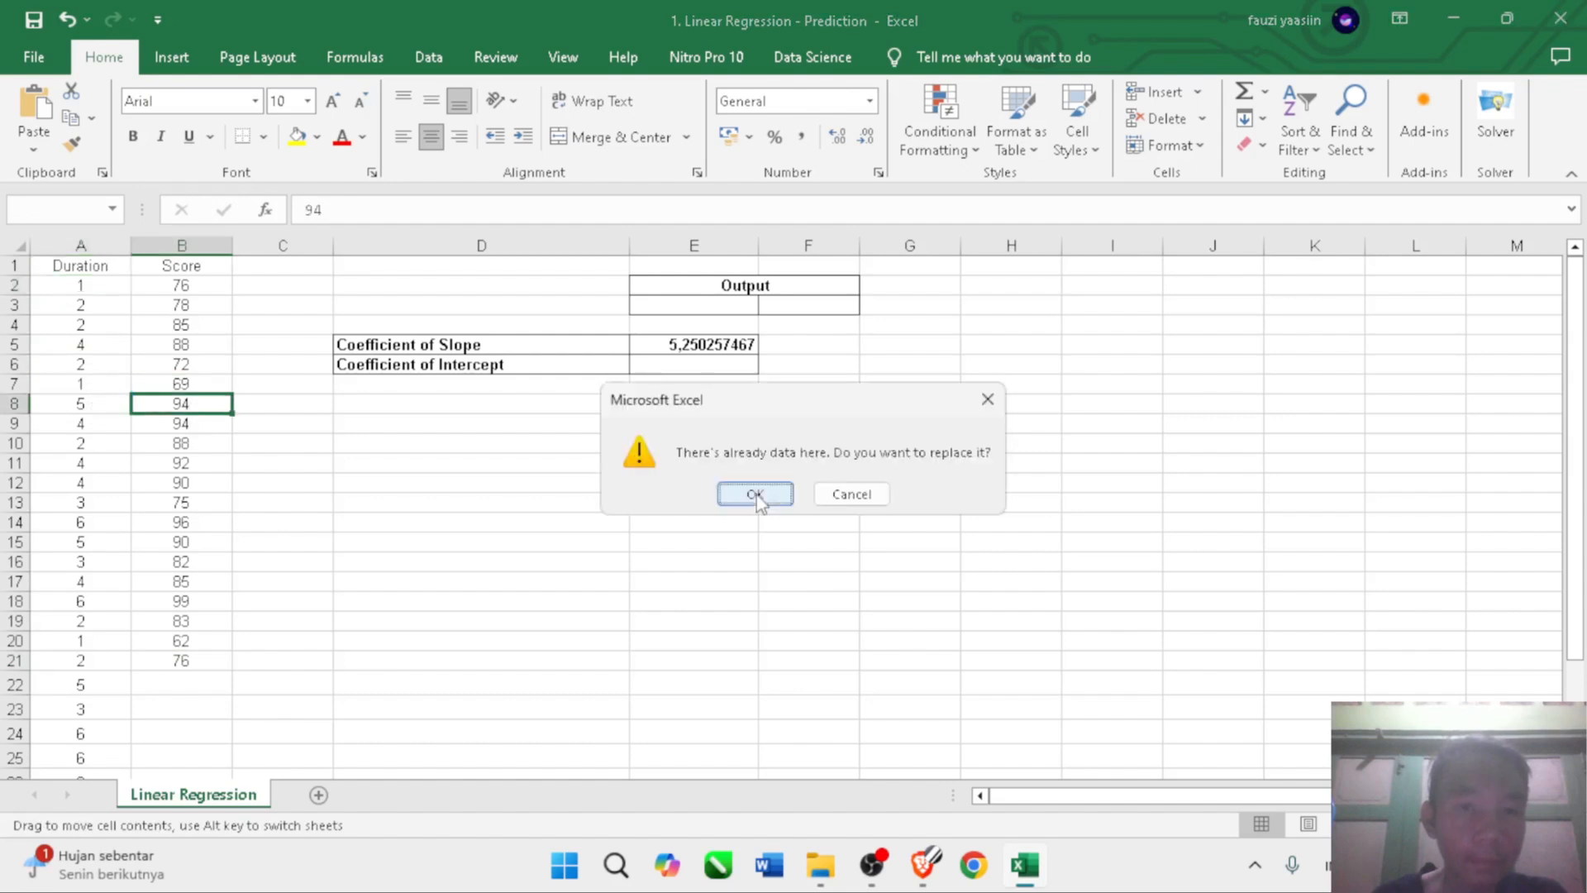
left_click(823, 495)
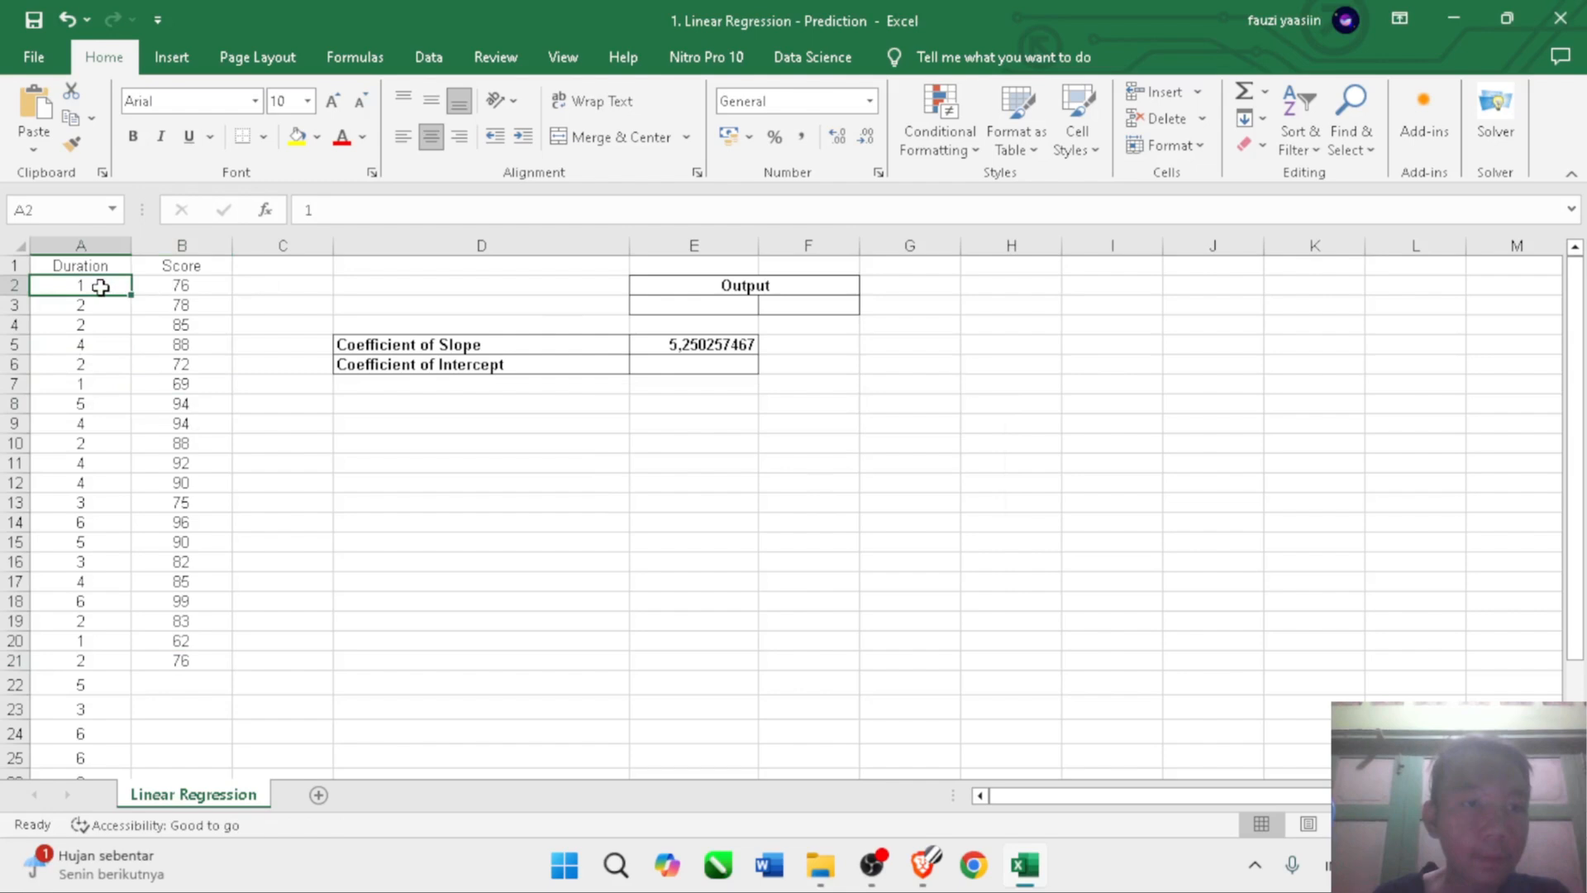
- Insert a markers-only scatter chart of the data in A2:B21 and place it just below the coefficient table
left_click_drag(100, 286, 208, 661)
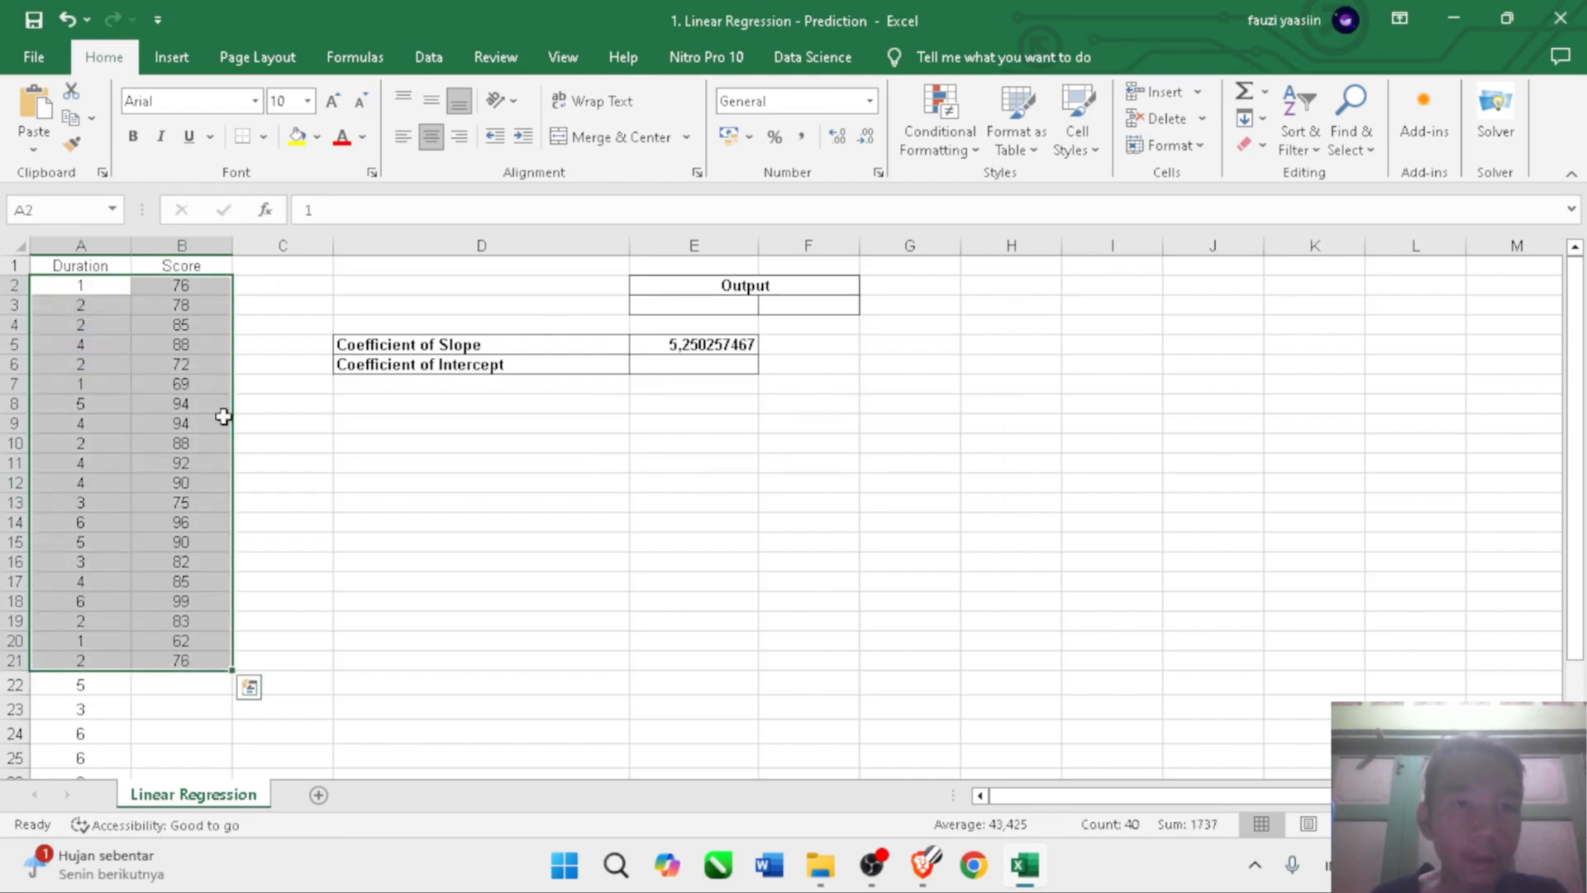
left_click(180, 58)
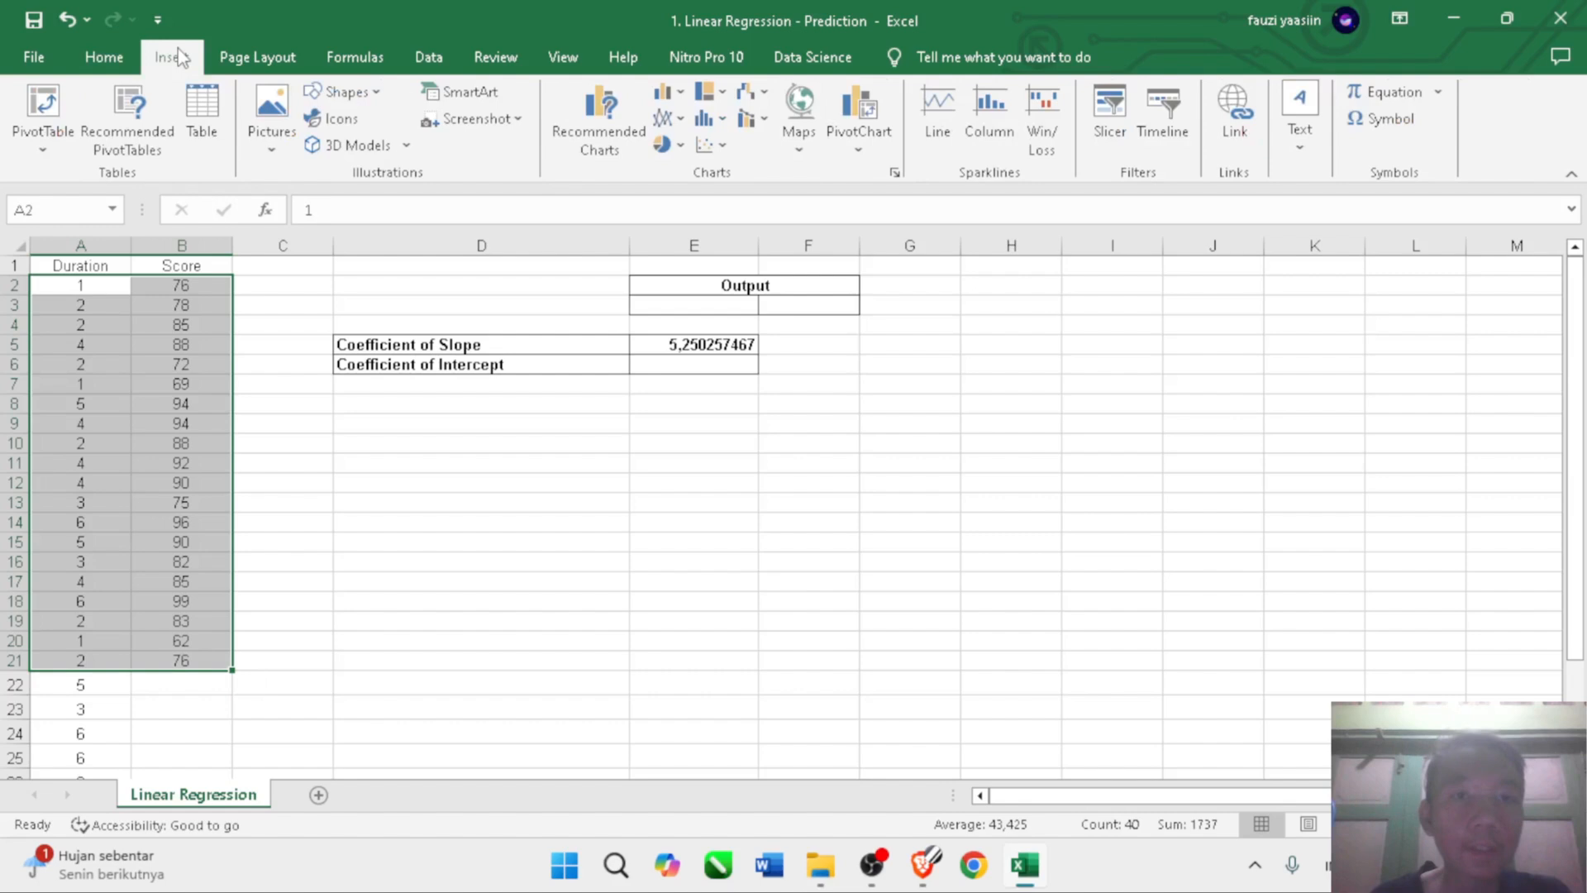
left_click(658, 120)
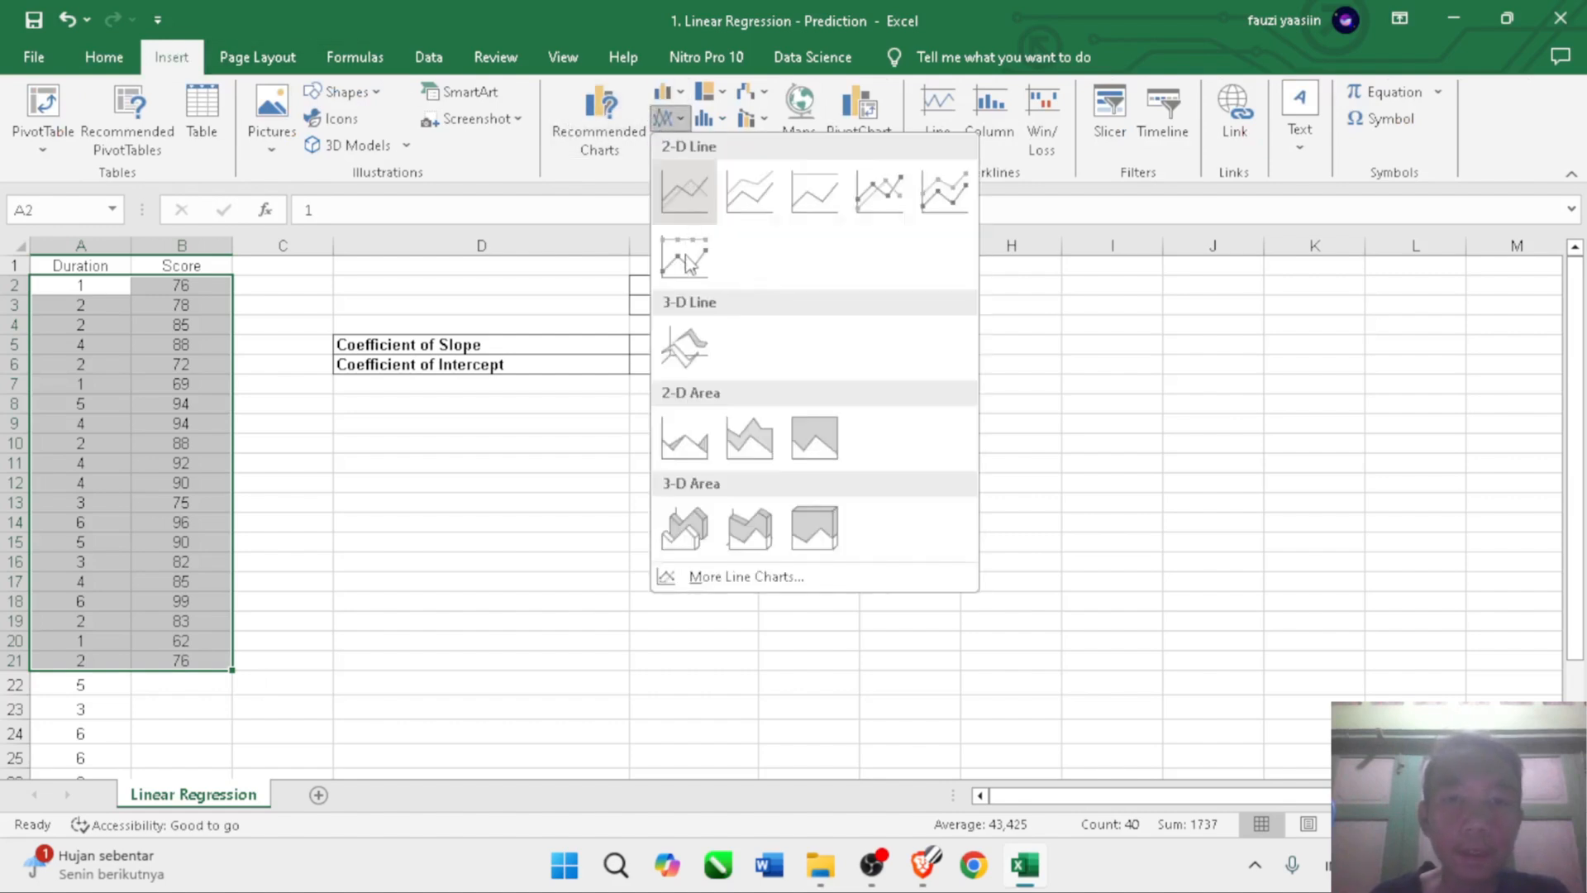
left_click(645, 180)
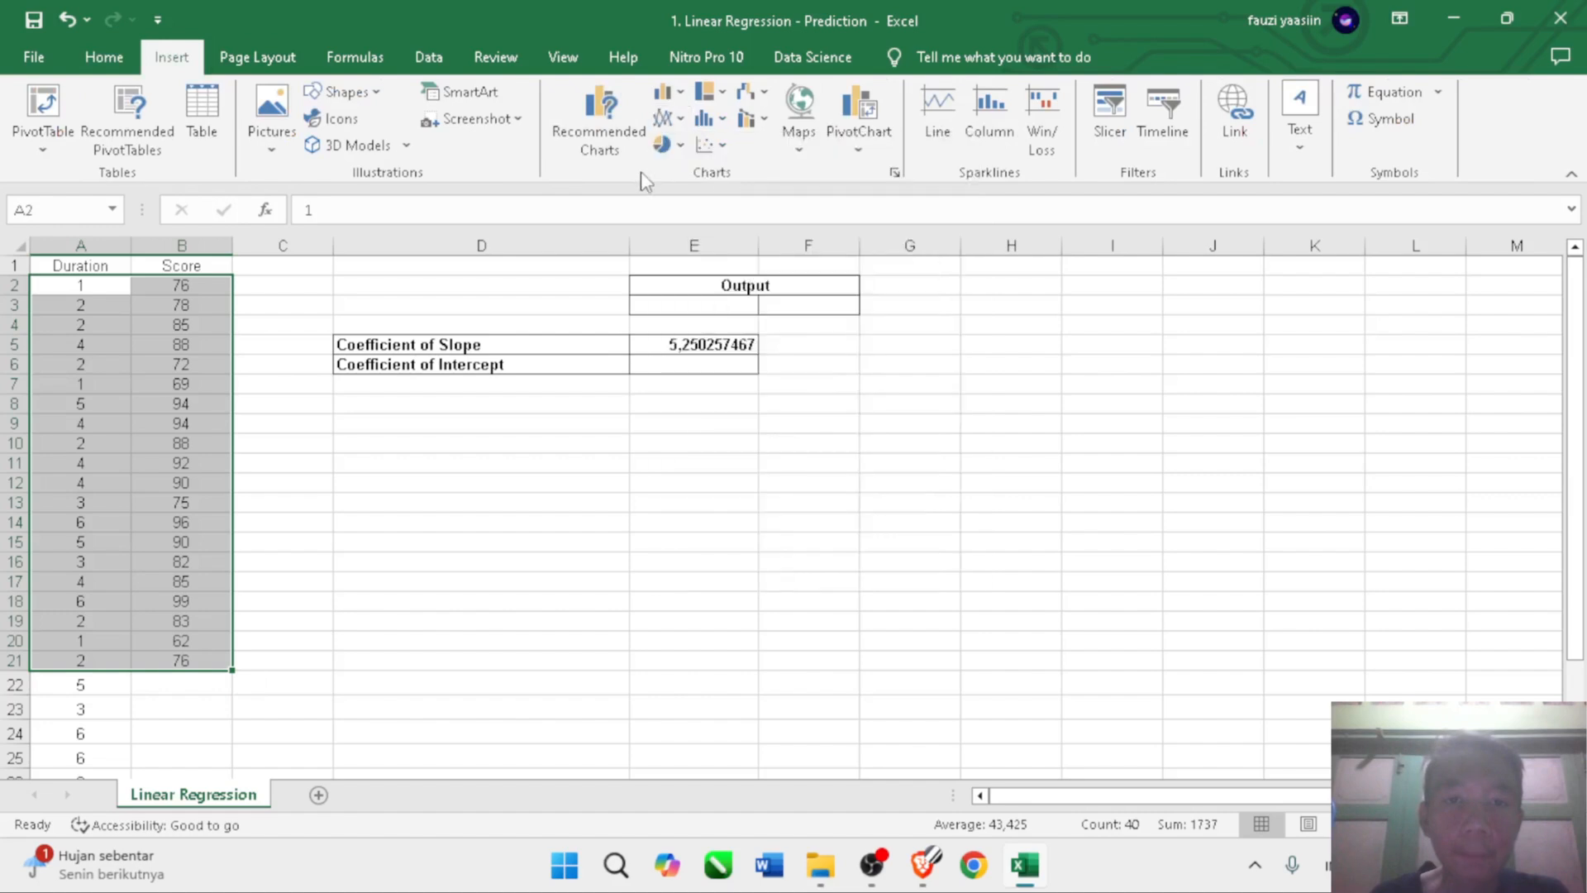
left_click(709, 145)
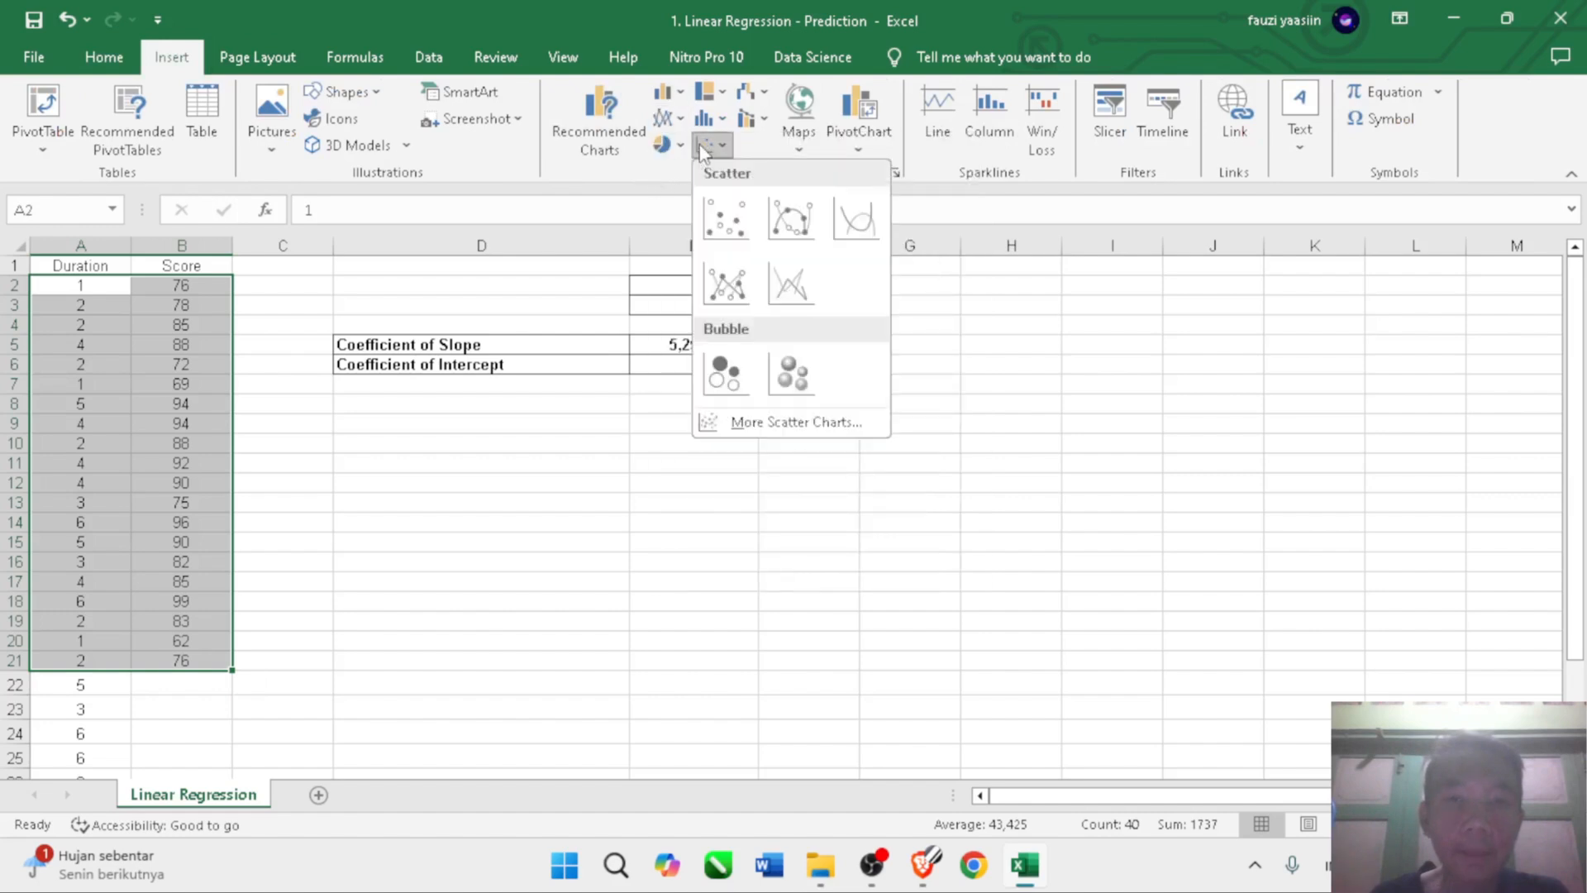
left_click(719, 213)
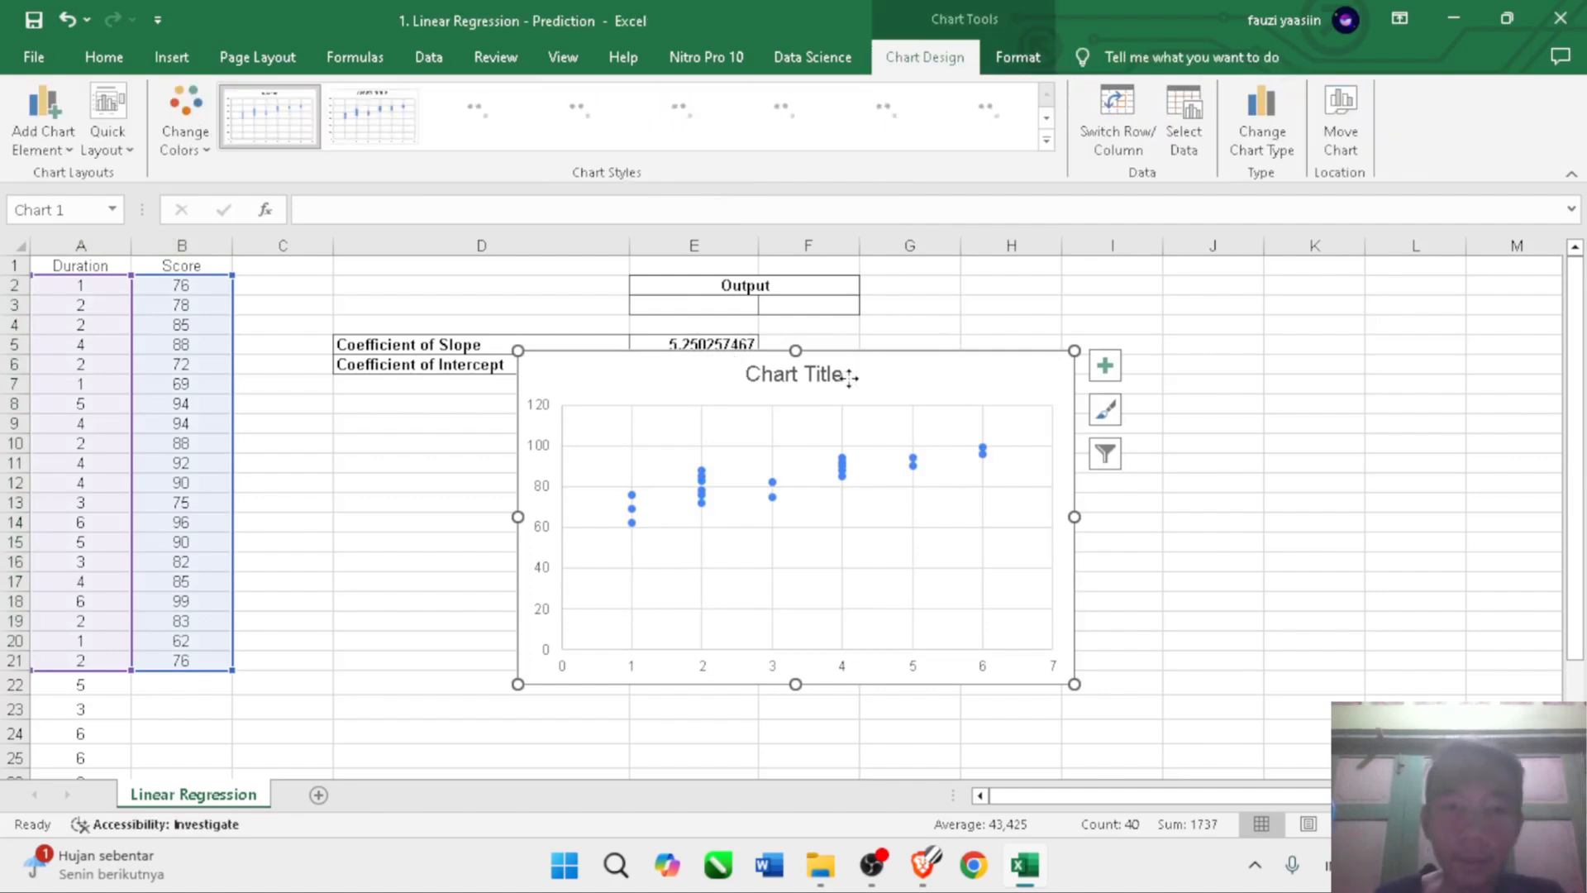
left_click_drag(849, 377, 701, 414)
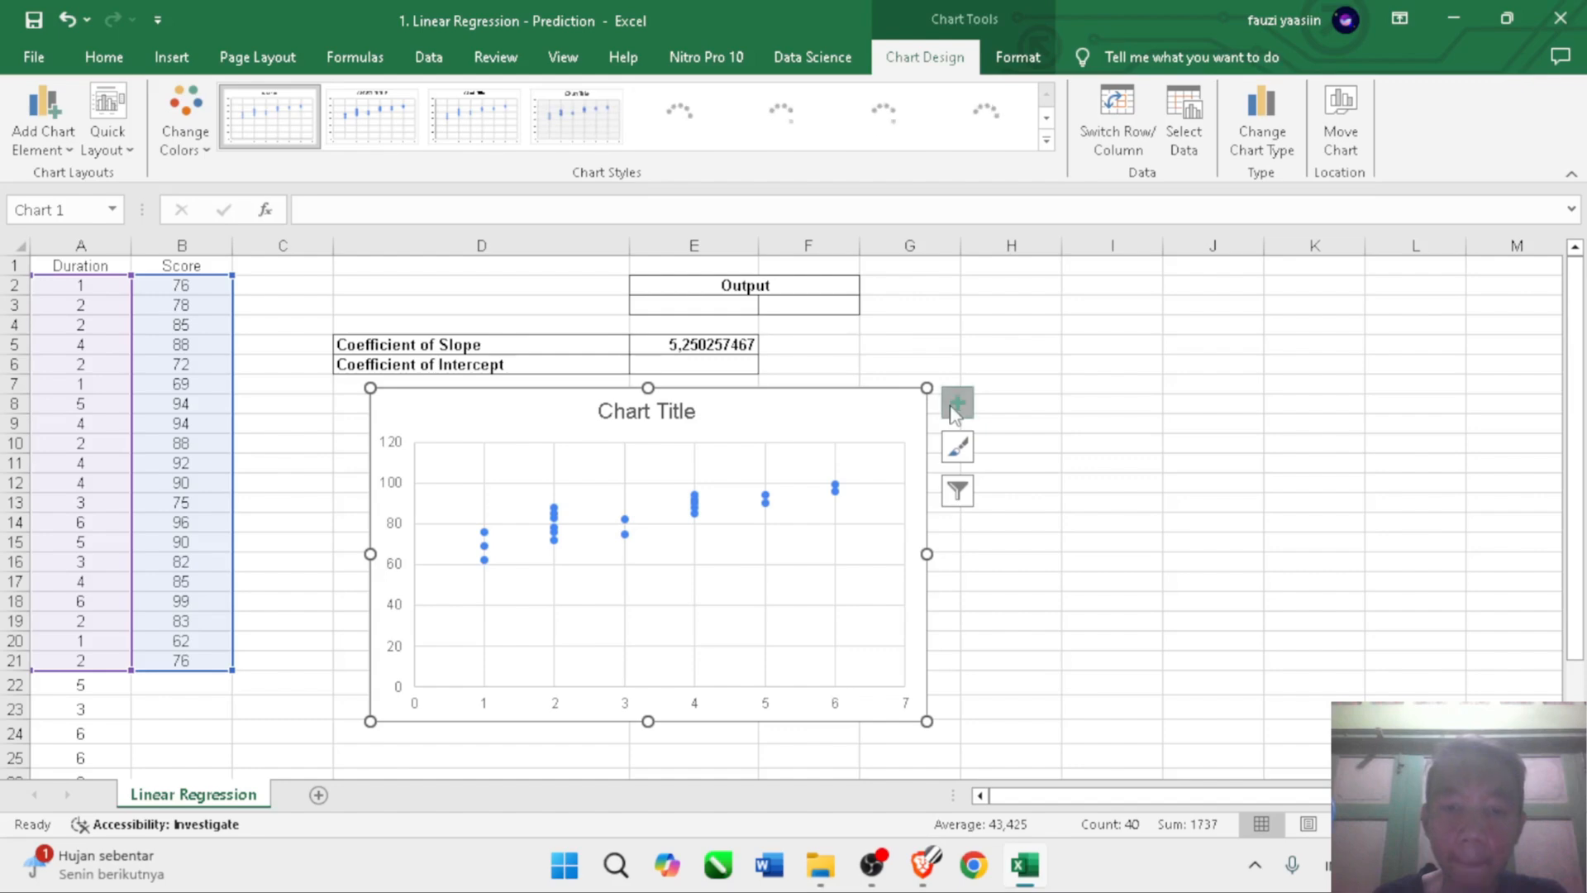
- Add a linear trendline to the scatter chart and display its equation and R-squared value on the chart
left_click(957, 403)
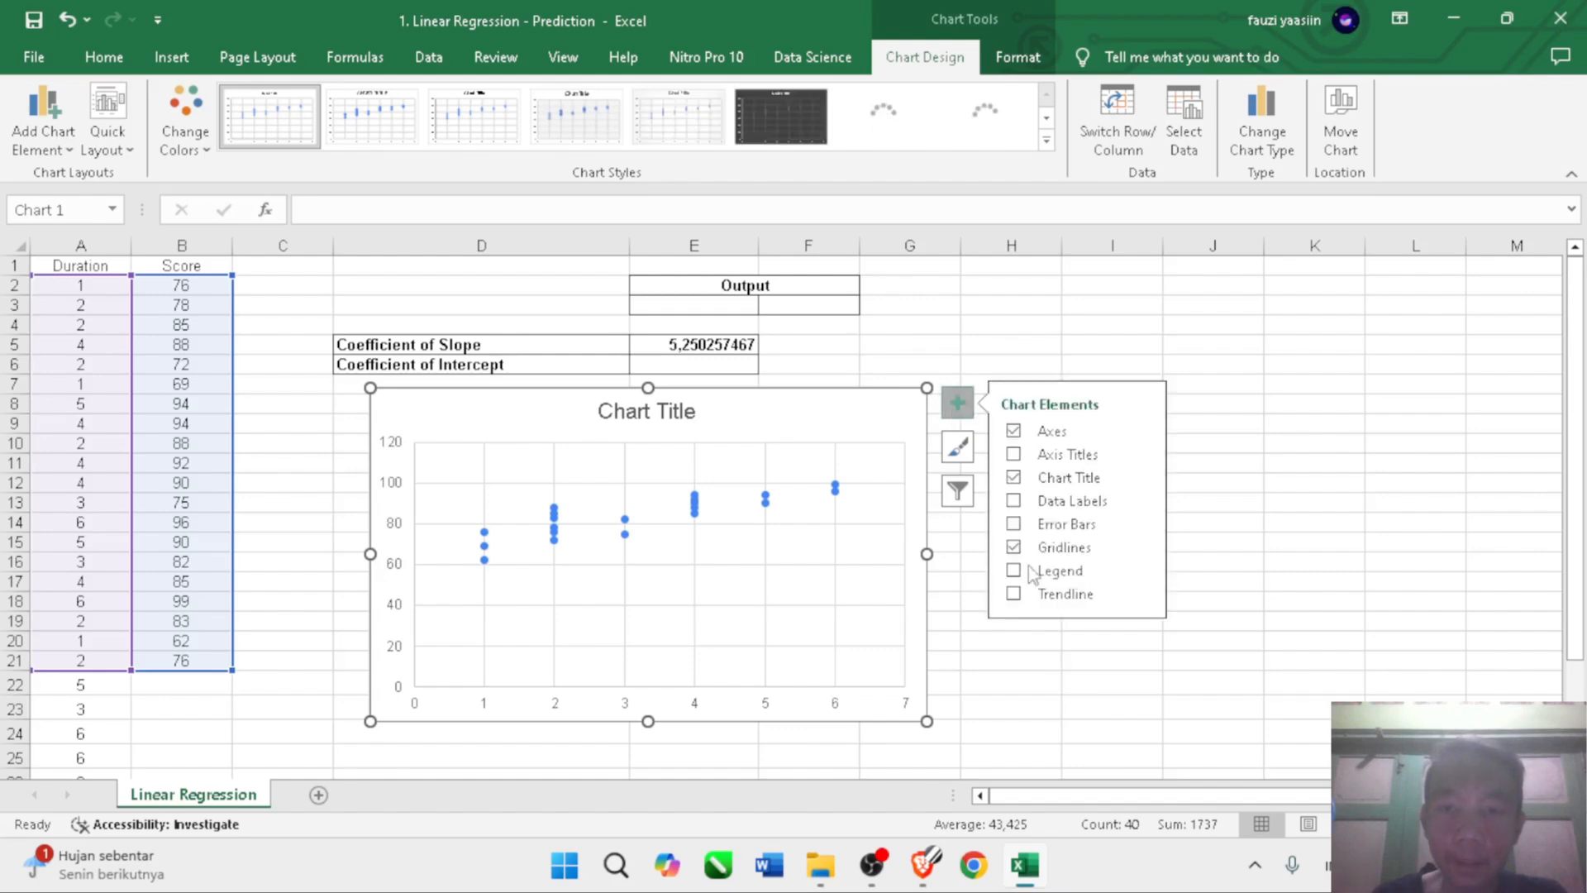
left_click(1015, 595)
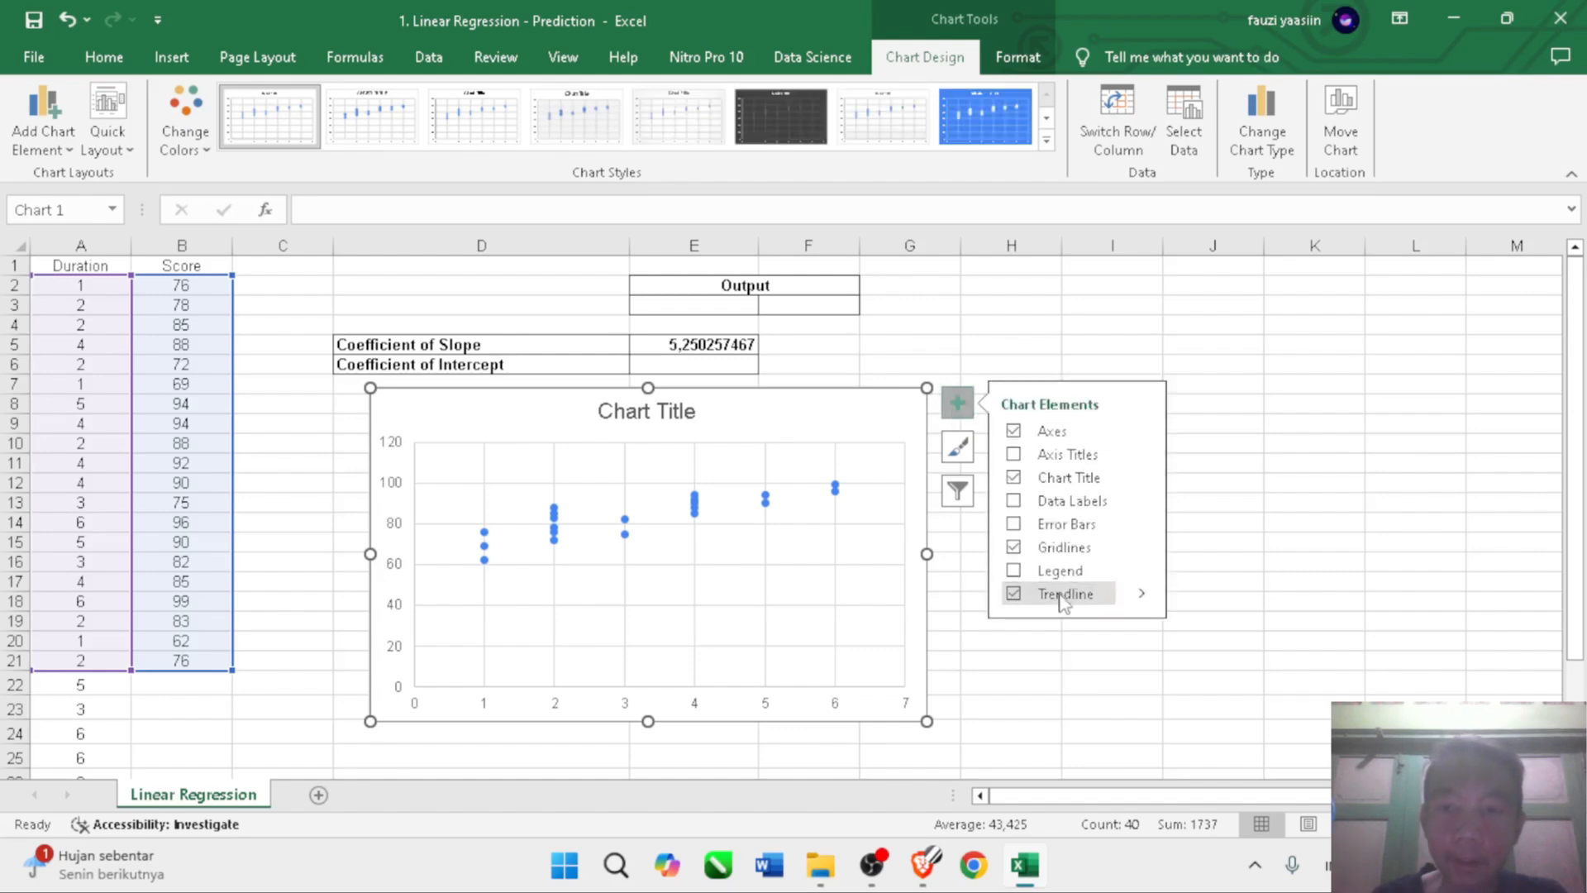
left_click(1141, 594)
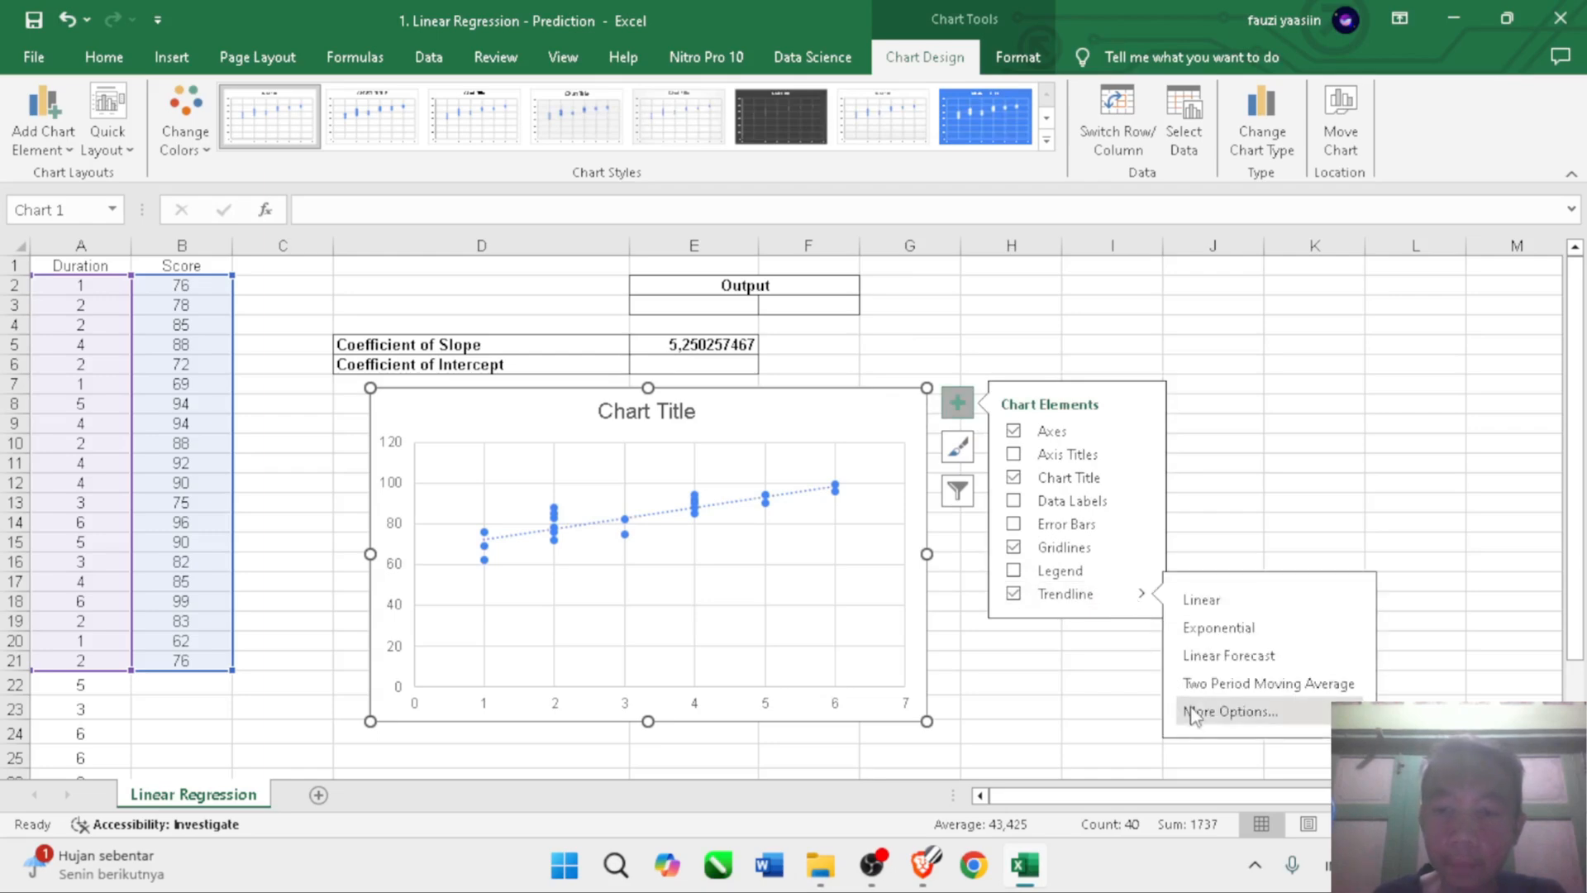
left_click(1195, 712)
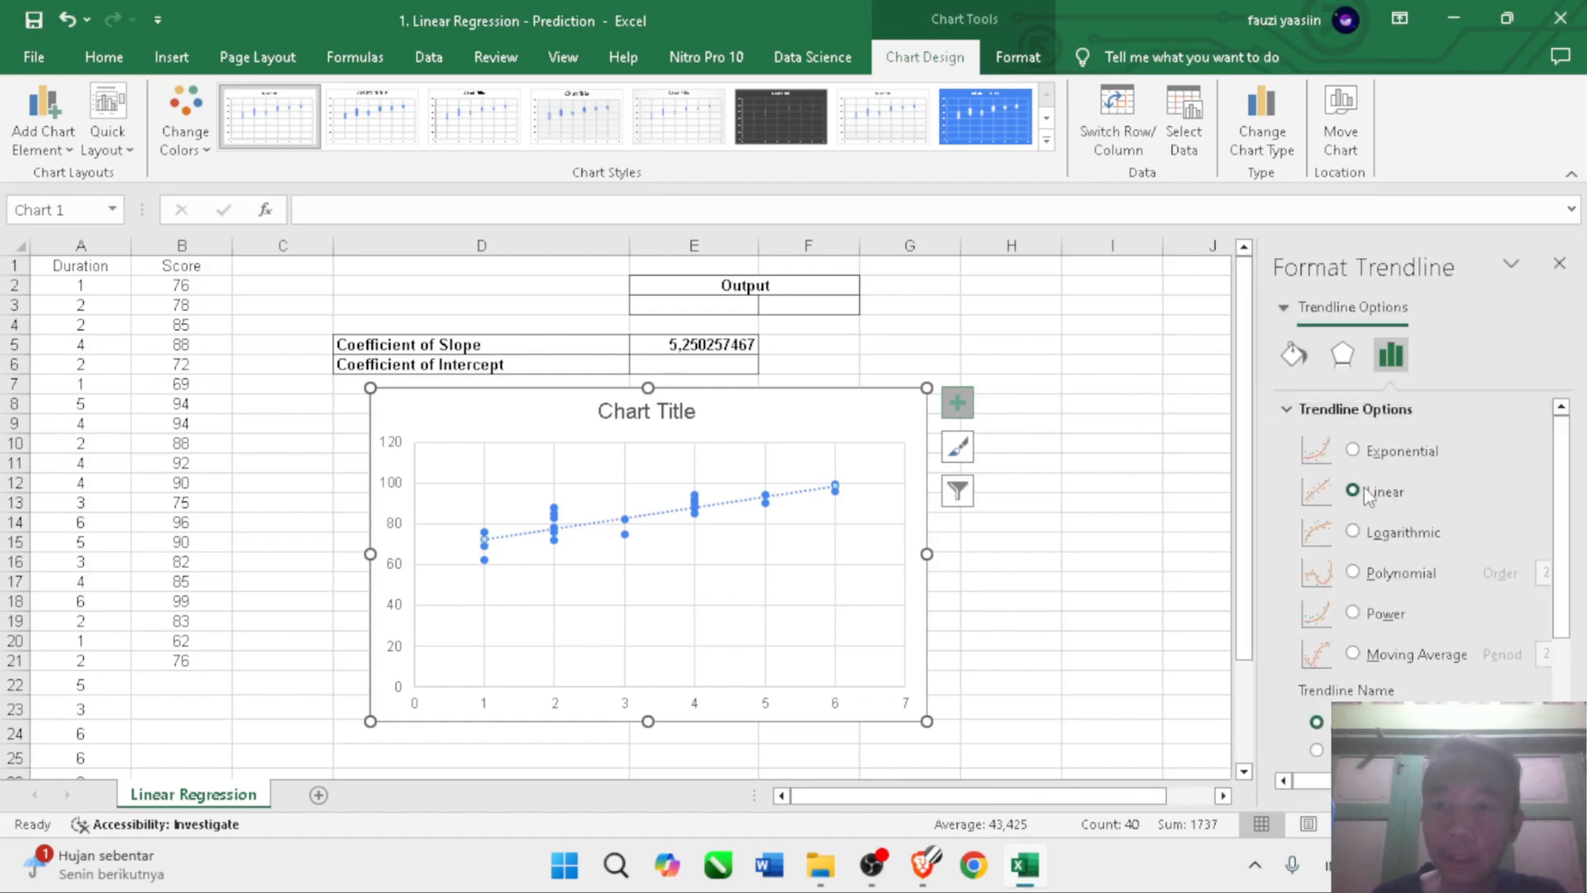
scroll(1365, 513, "down", 3)
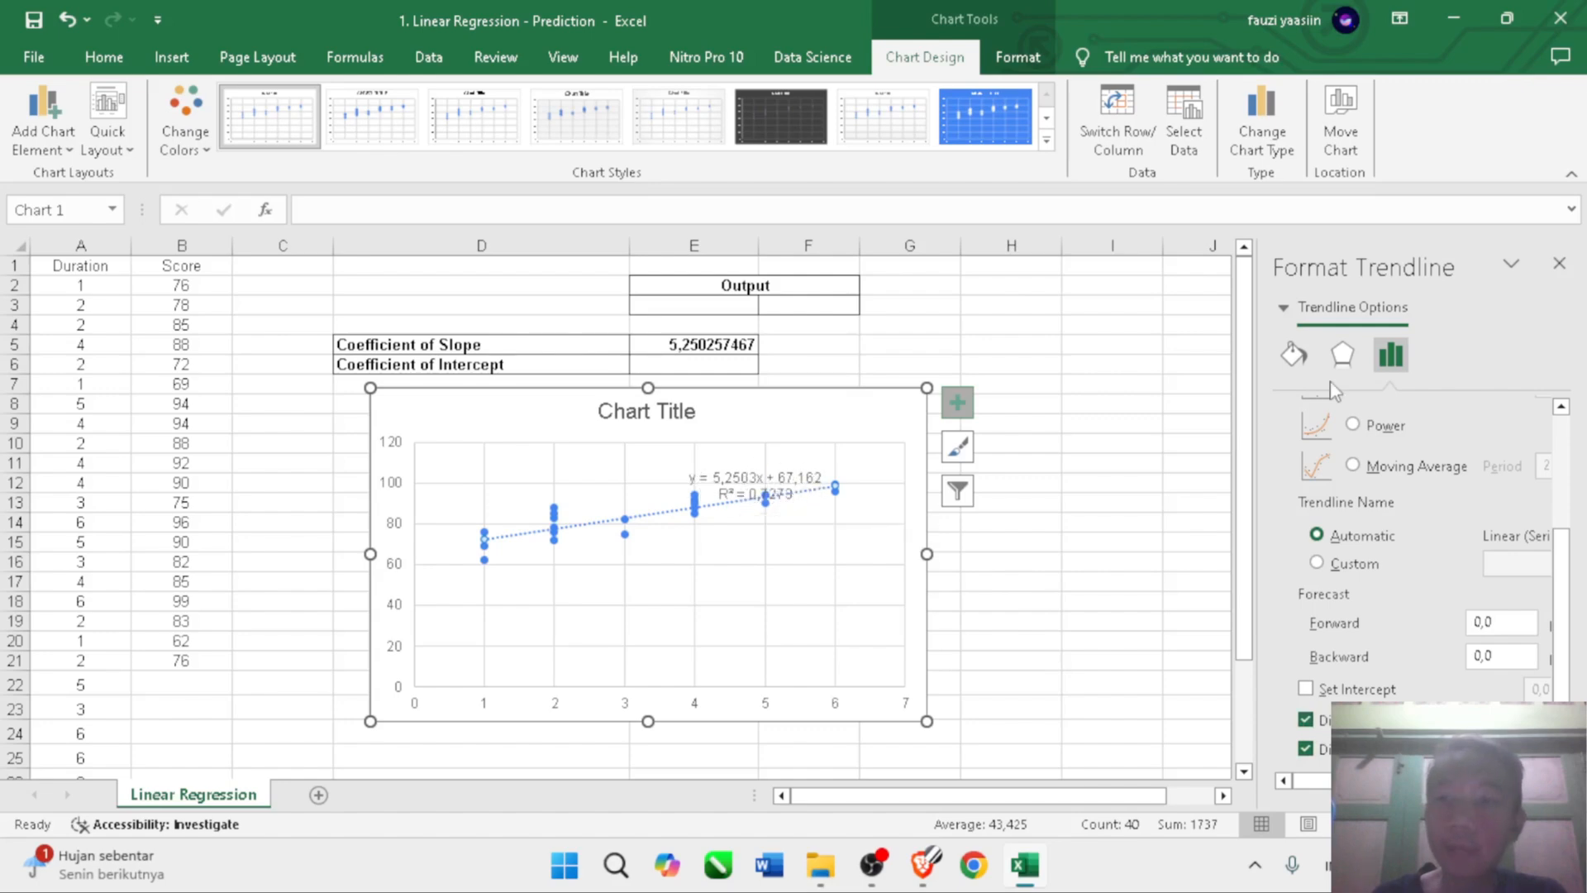
- Change the trendline's line color to red
left_click(1292, 355)
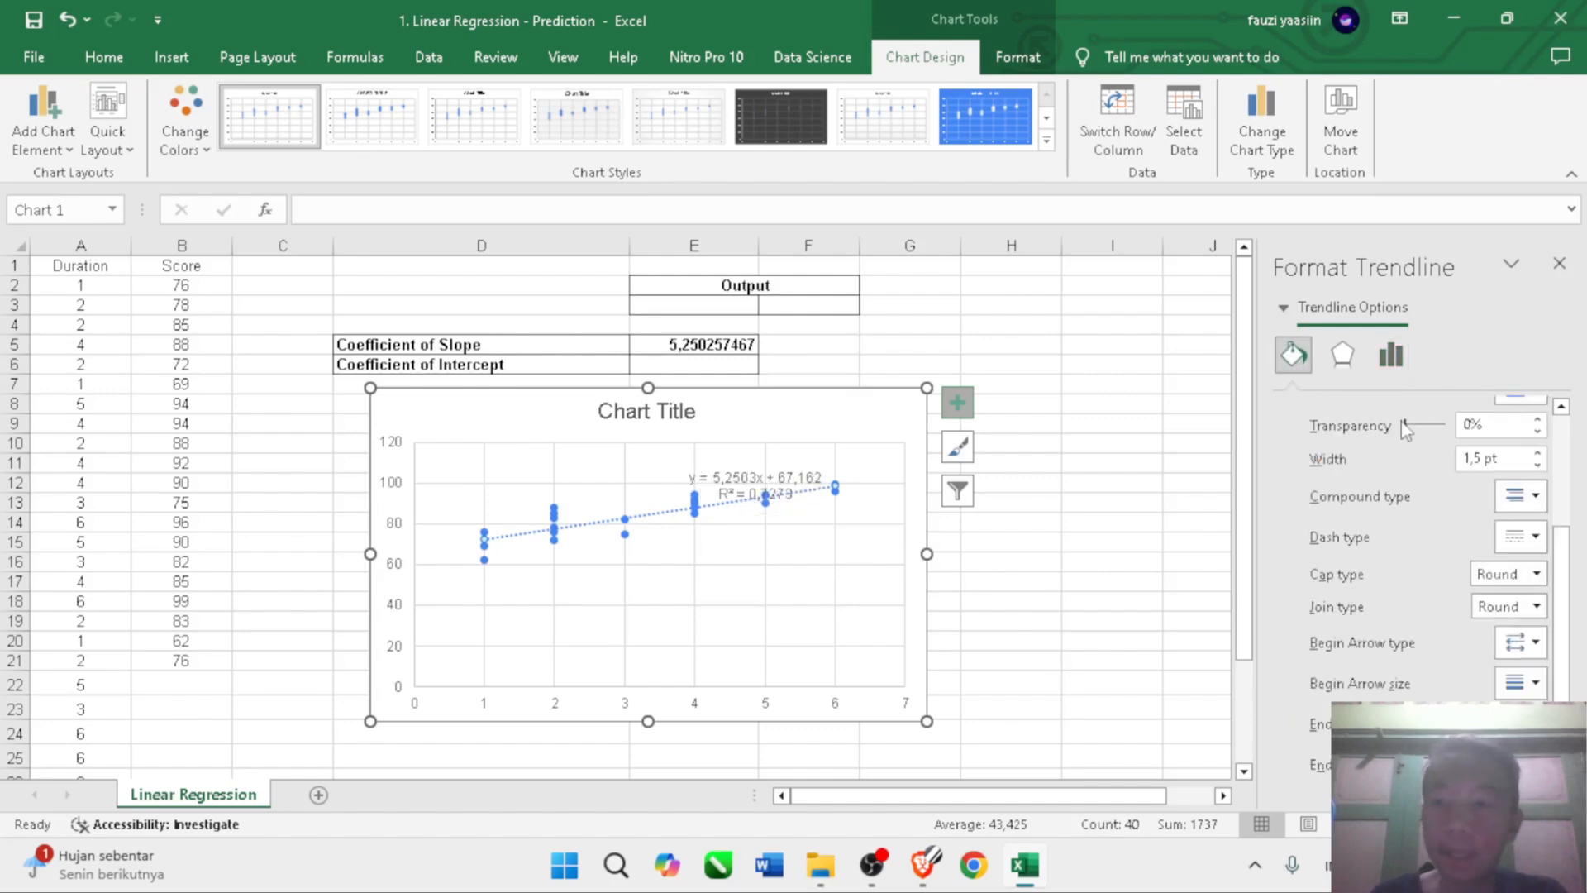
scroll(1367, 483, "up", 2)
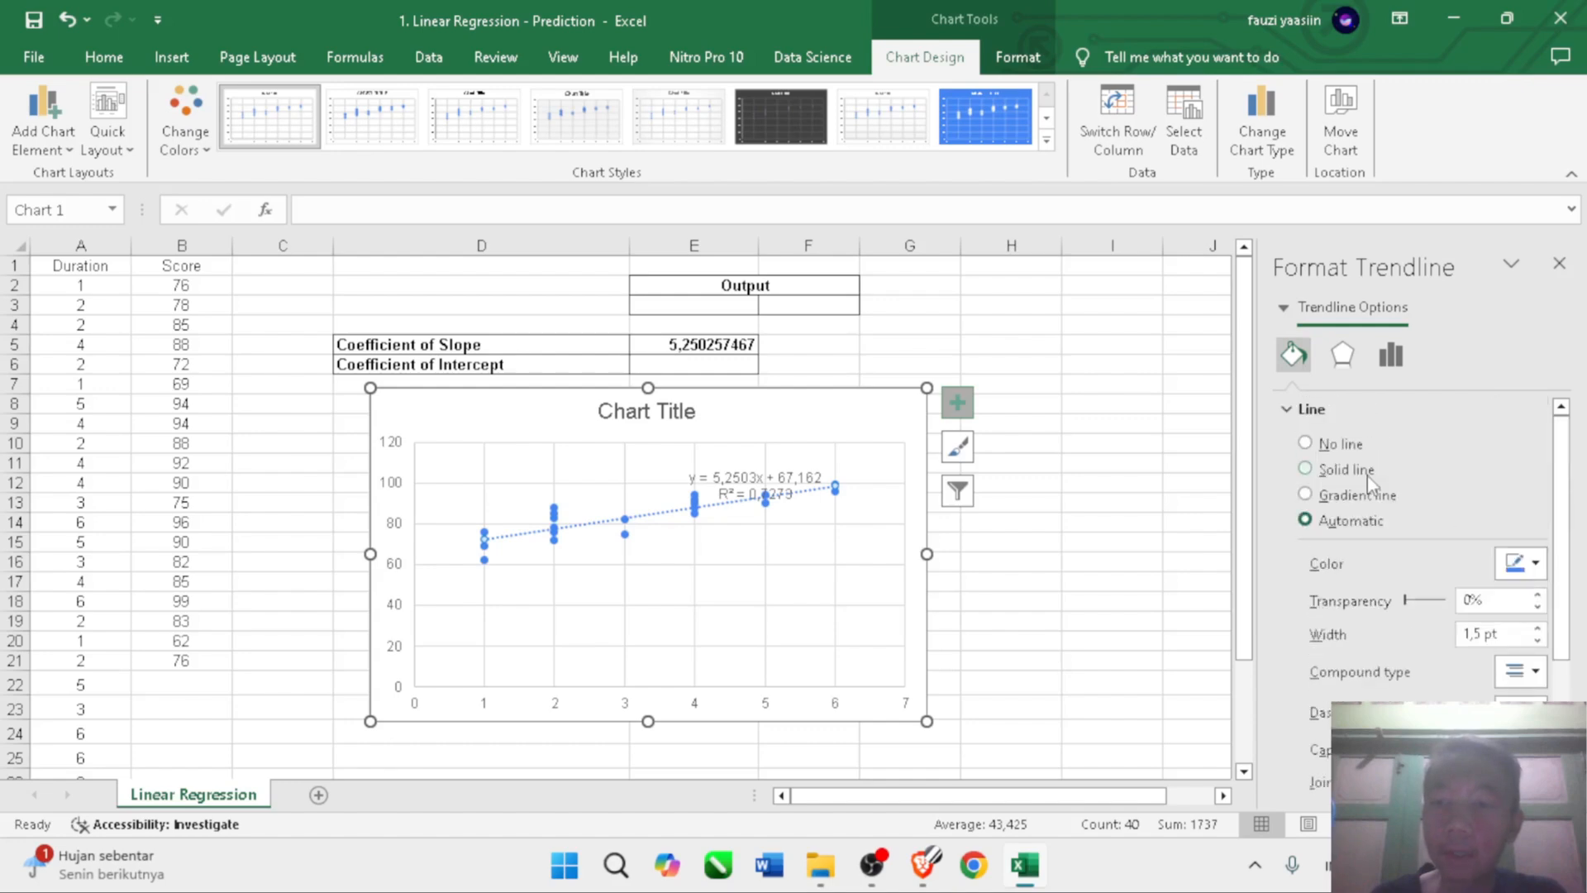
left_click(1526, 566)
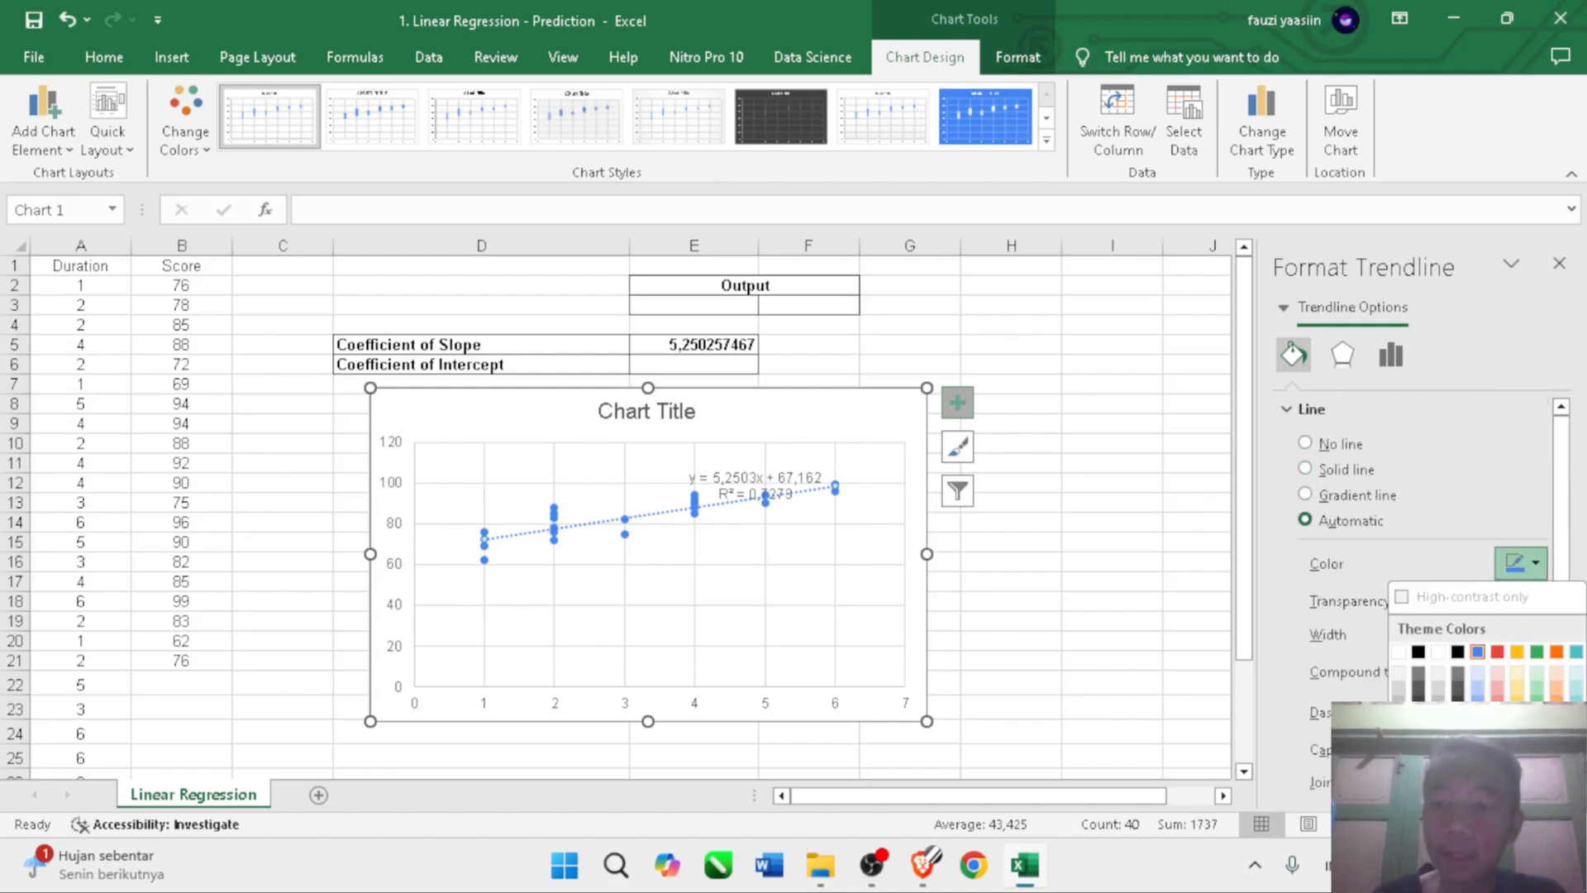
left_click(1496, 651)
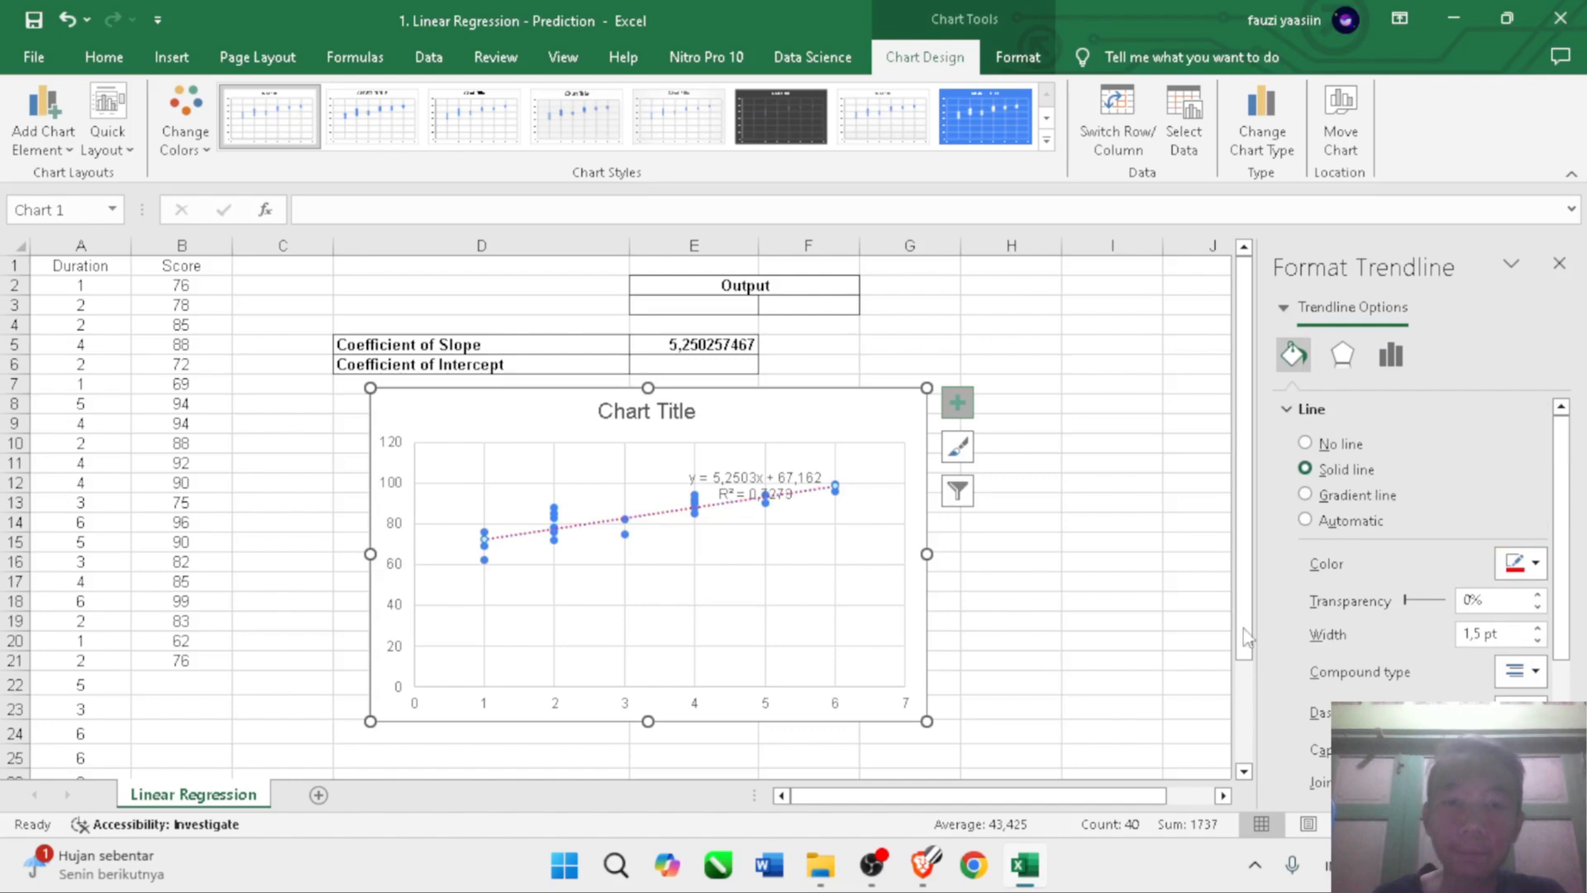
- Format the trendline equation label in bold red text with a font size of 10,5
left_click(790, 477)
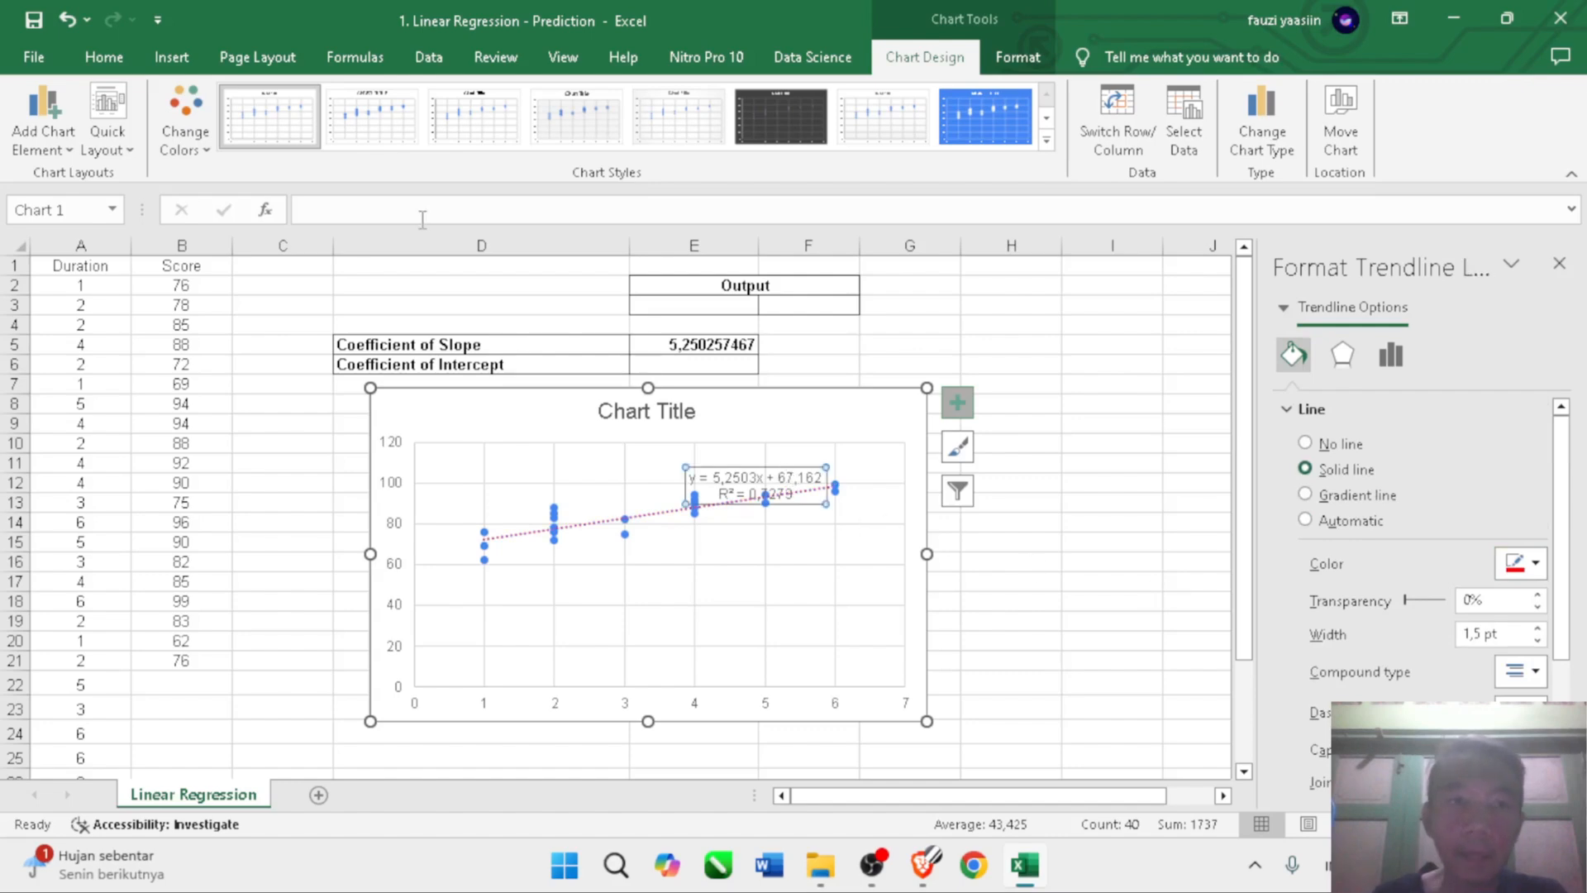
left_click(103, 57)
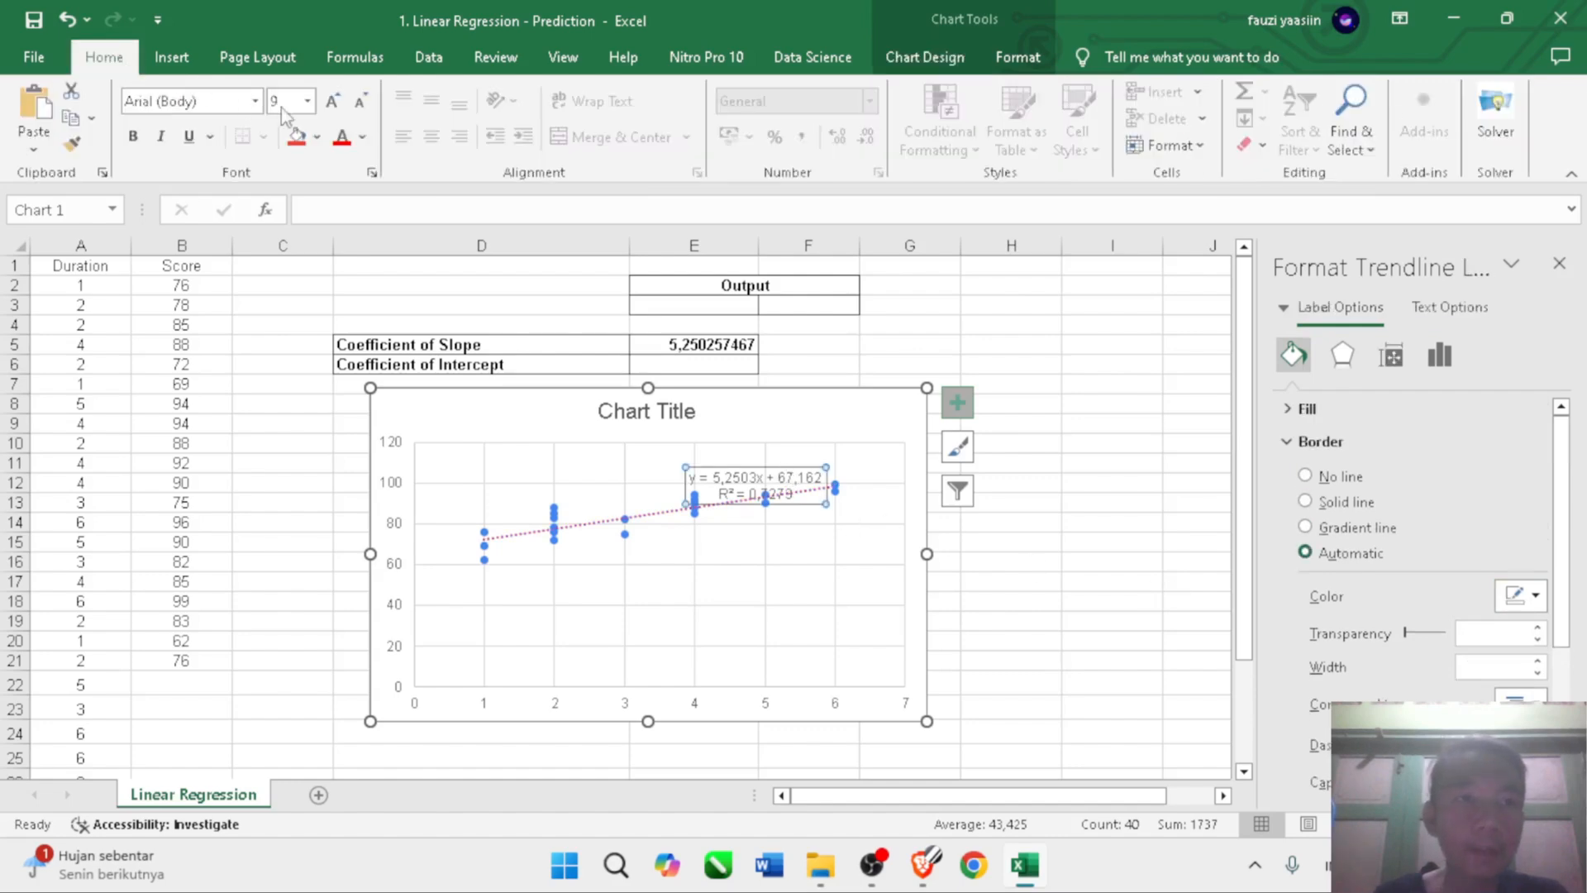
left_click(332, 101)
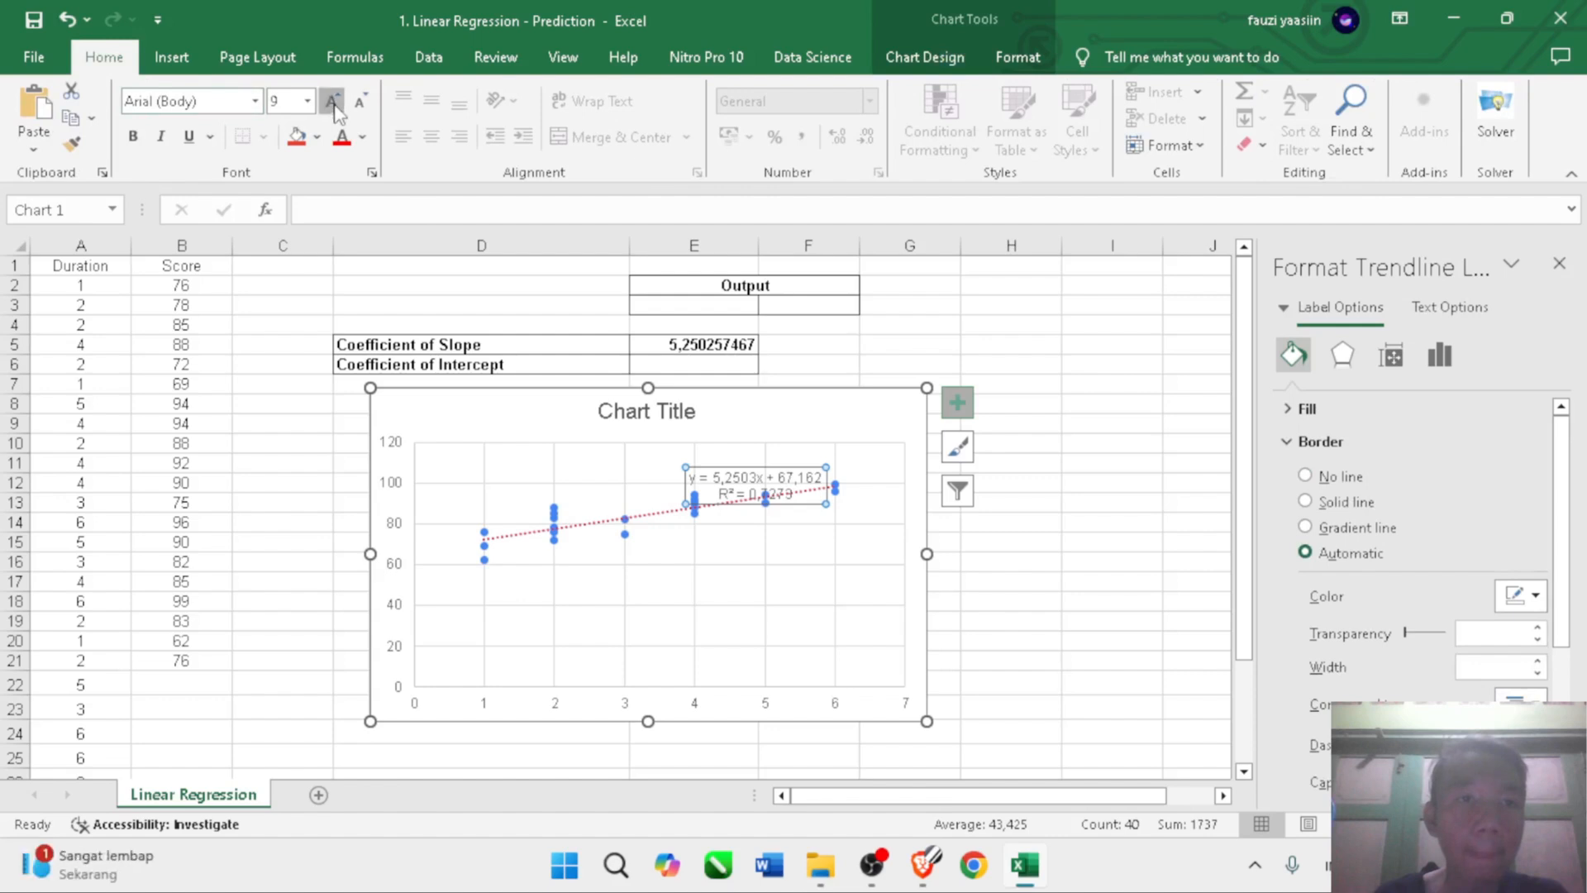
left_click(133, 136)
left_click(341, 138)
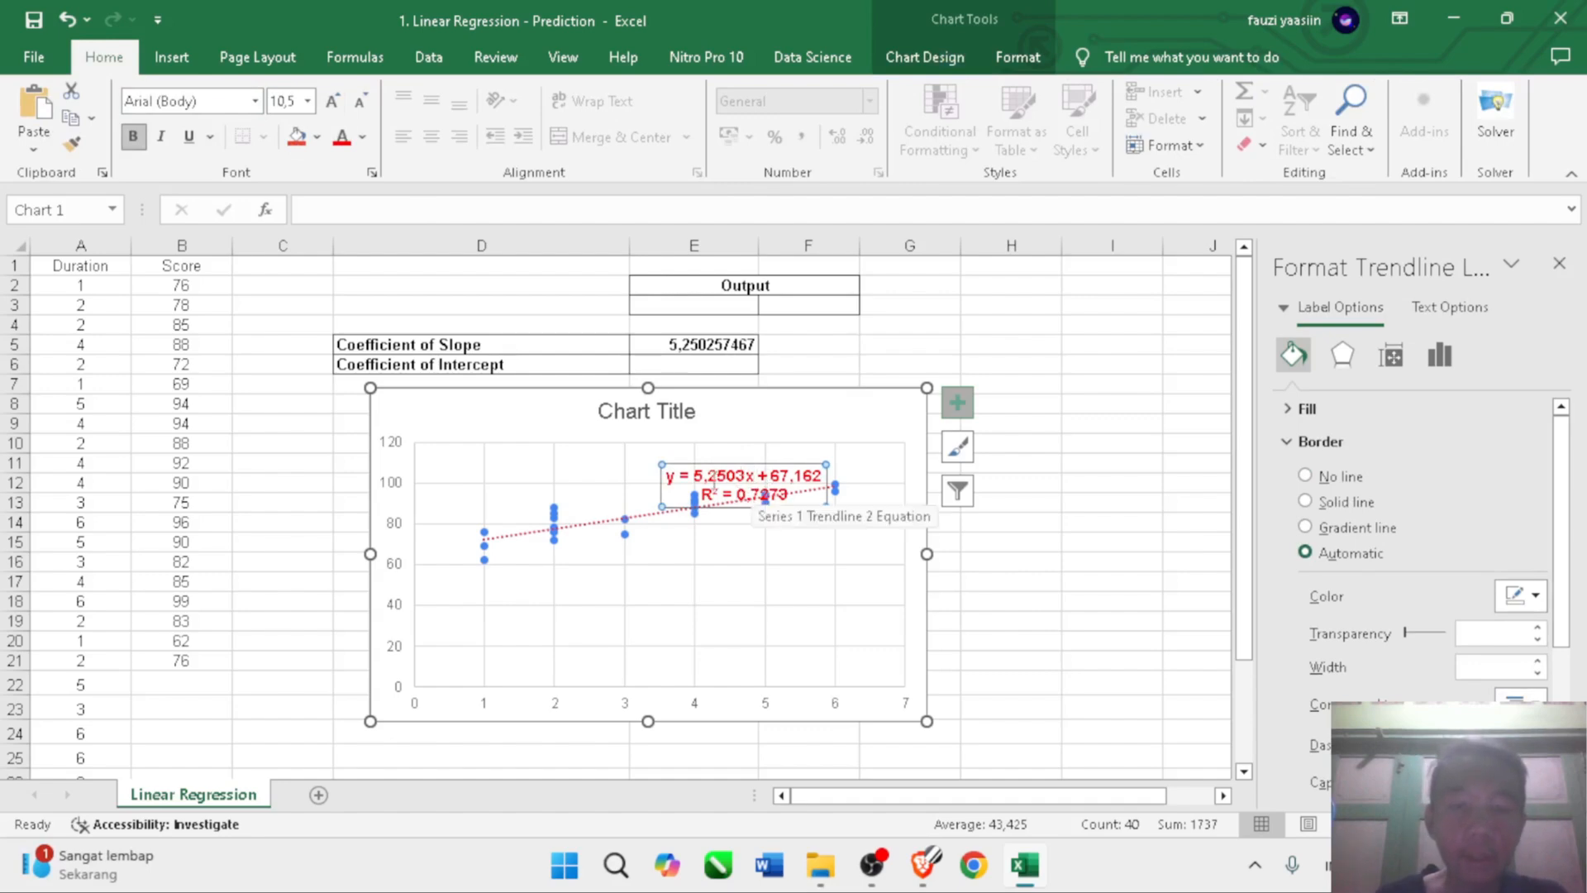
- Enter the trendline equation's constant, 67,162, as the intercept coefficient in E6
left_click(707, 362)
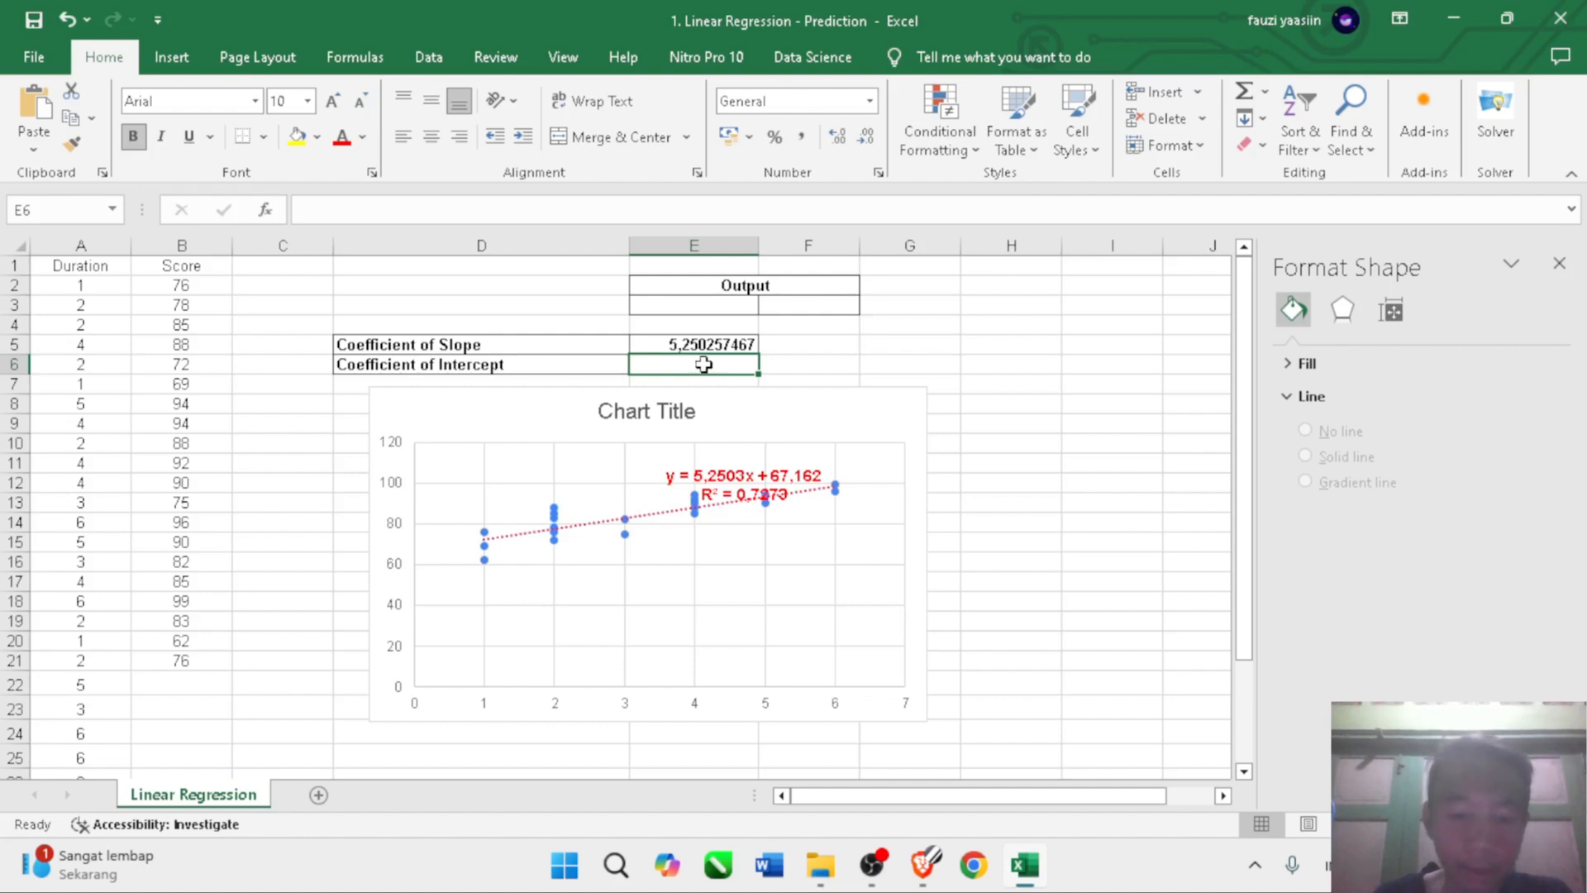
type("67")
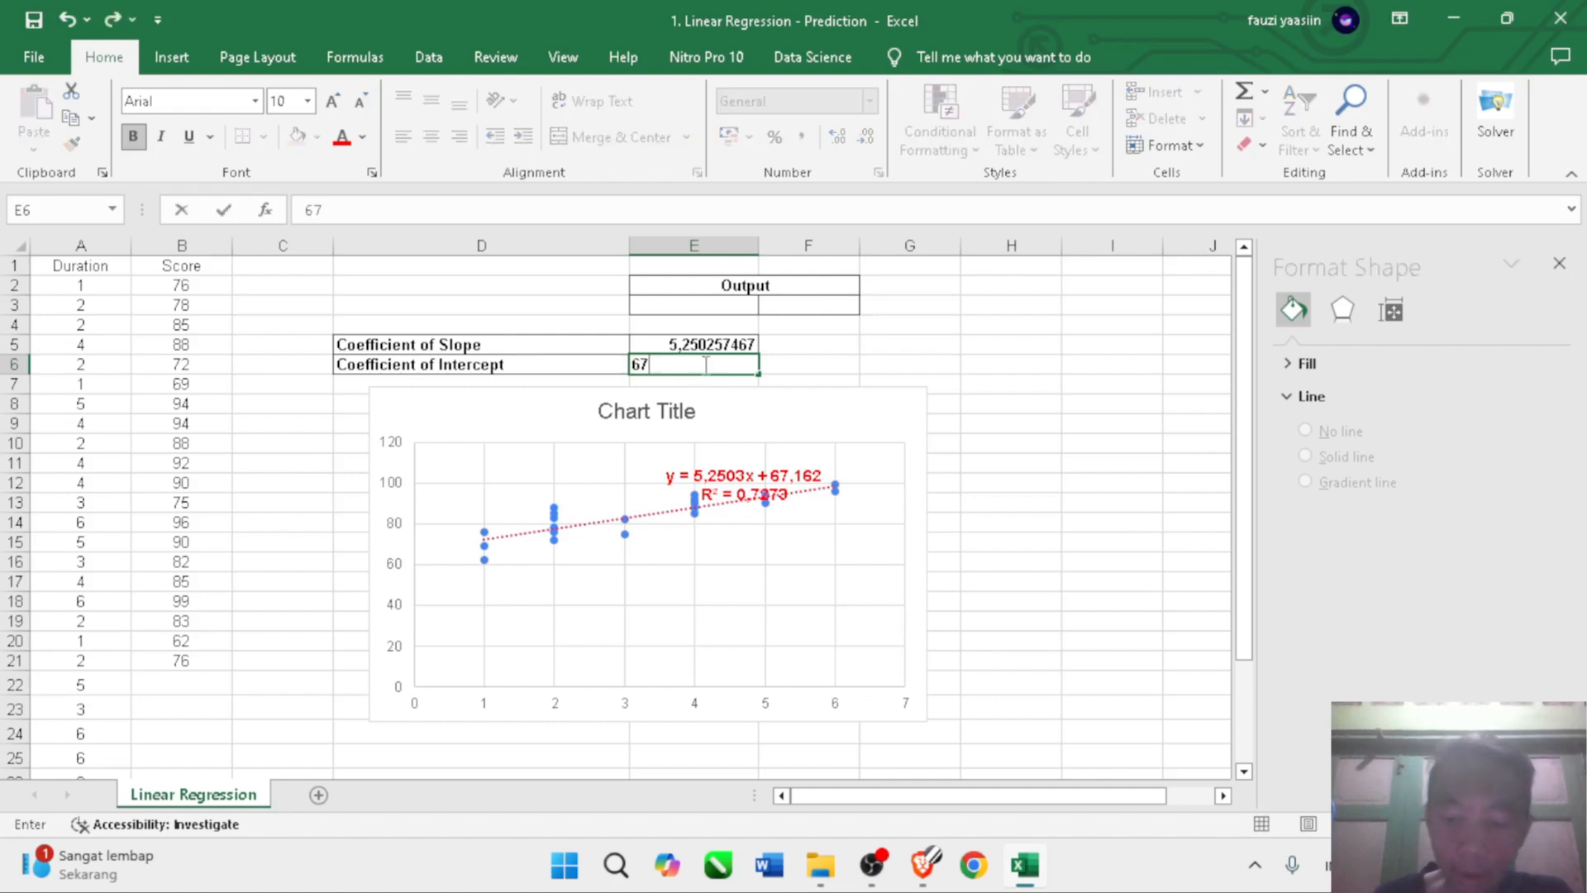
type(",162")
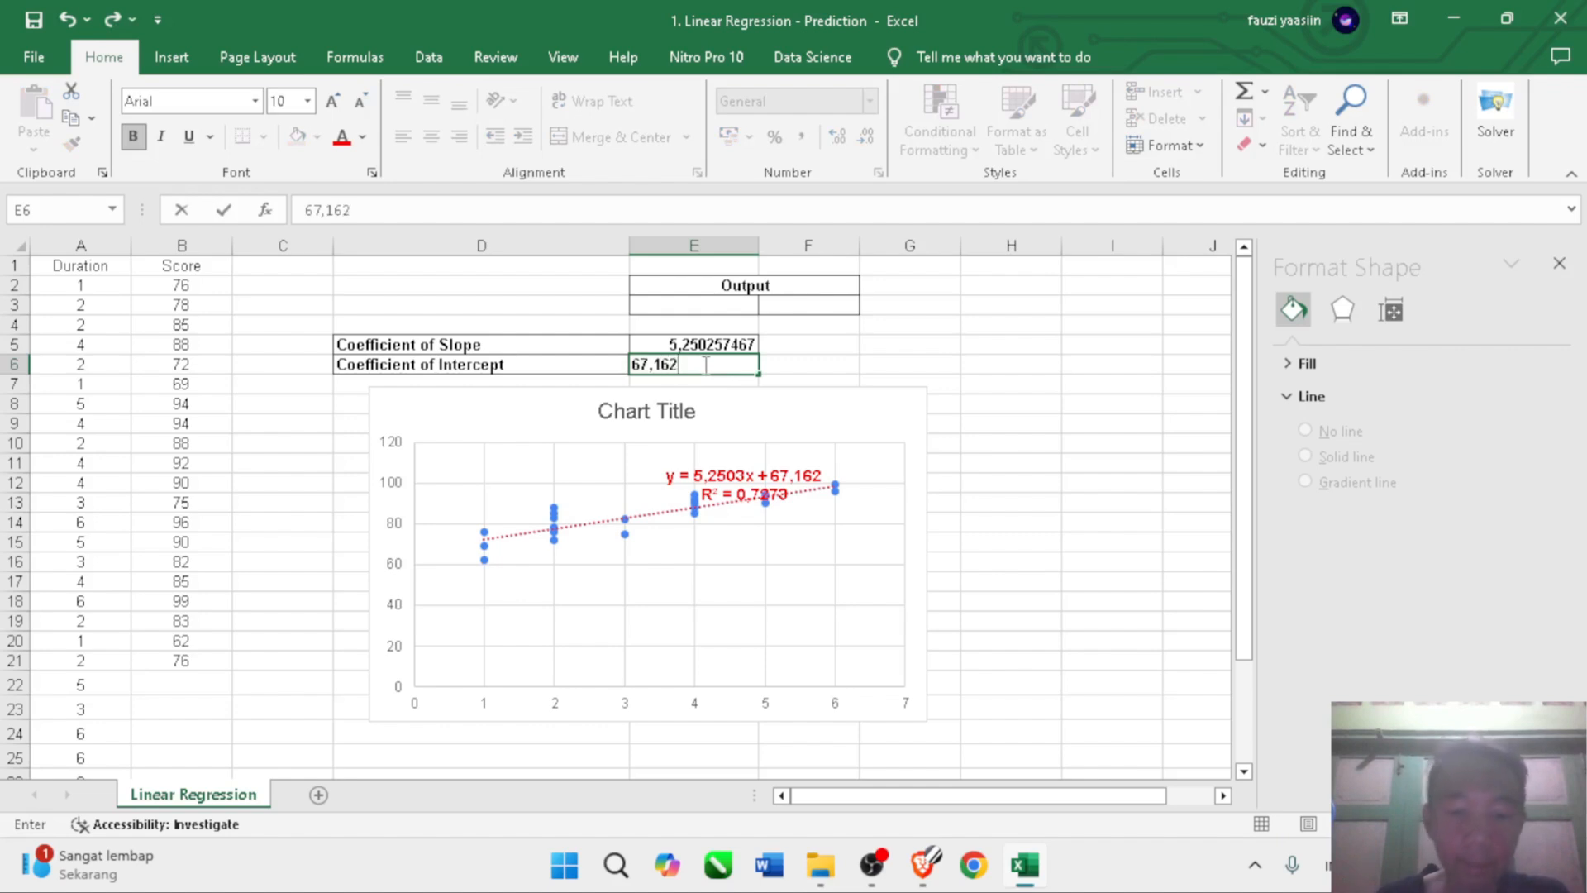
key("Return")
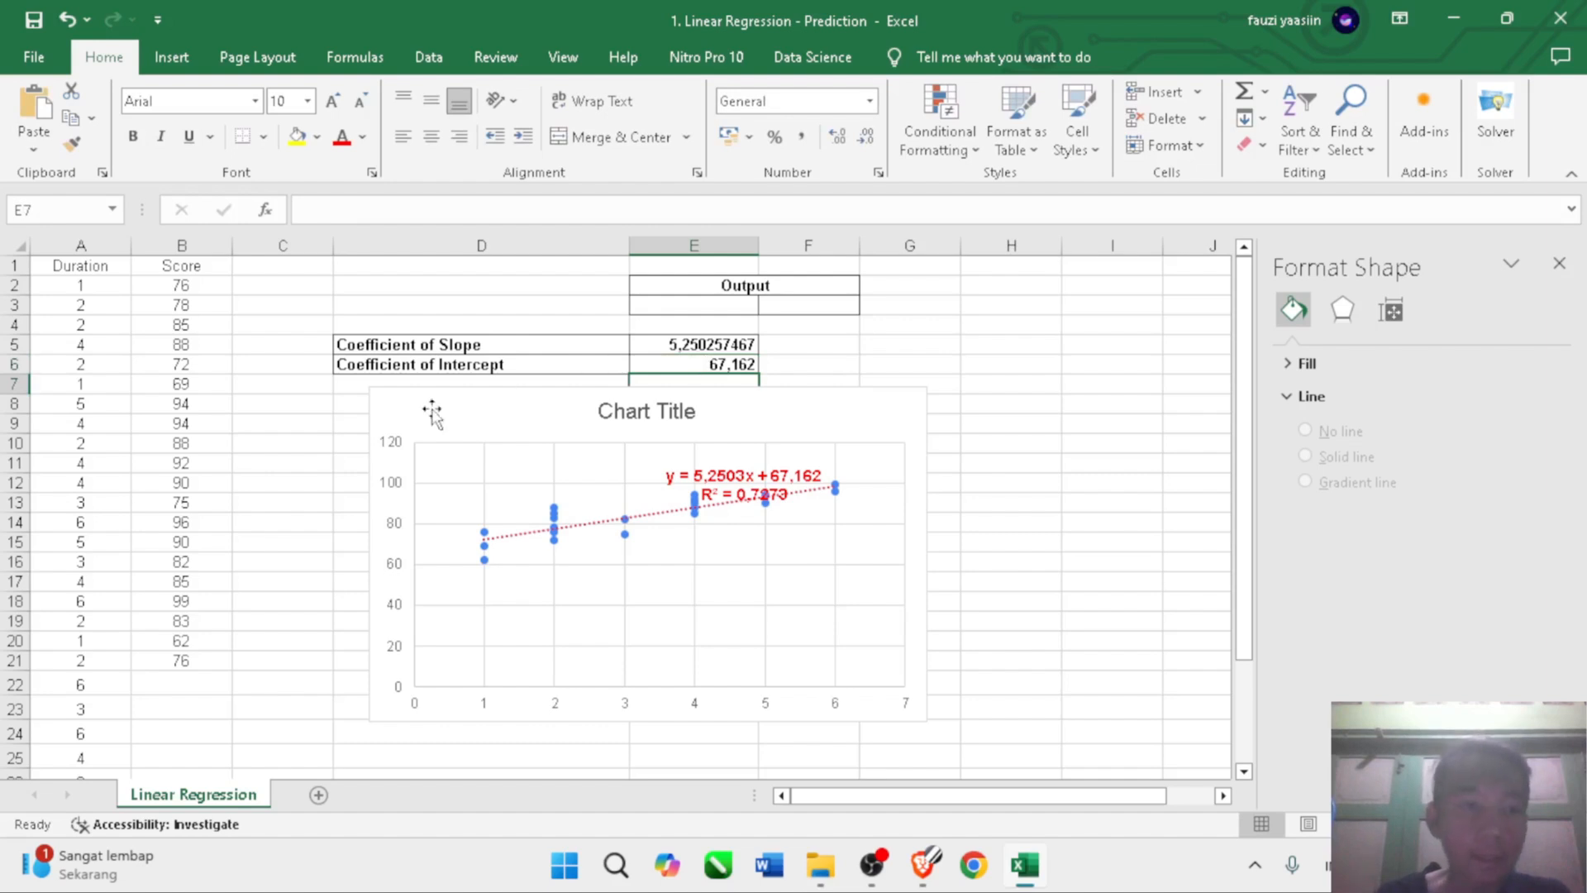
- Write the score prediction formula =E5*A22+E6 in B22, using the slope, the row's duration and the intercept
scroll(217, 652, "down", 1)
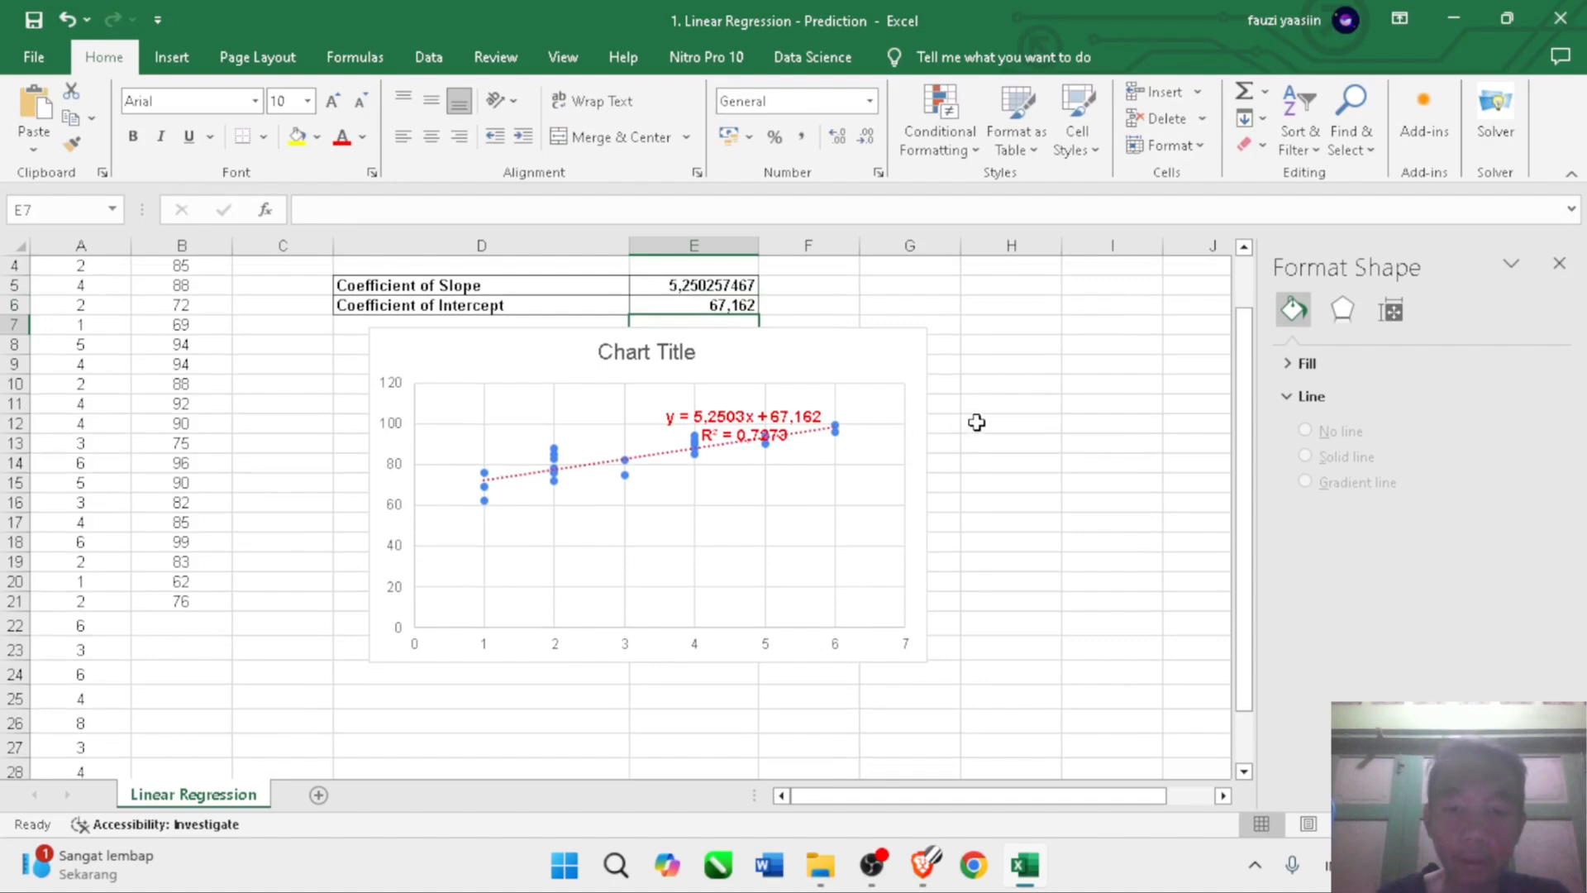
left_click(976, 423)
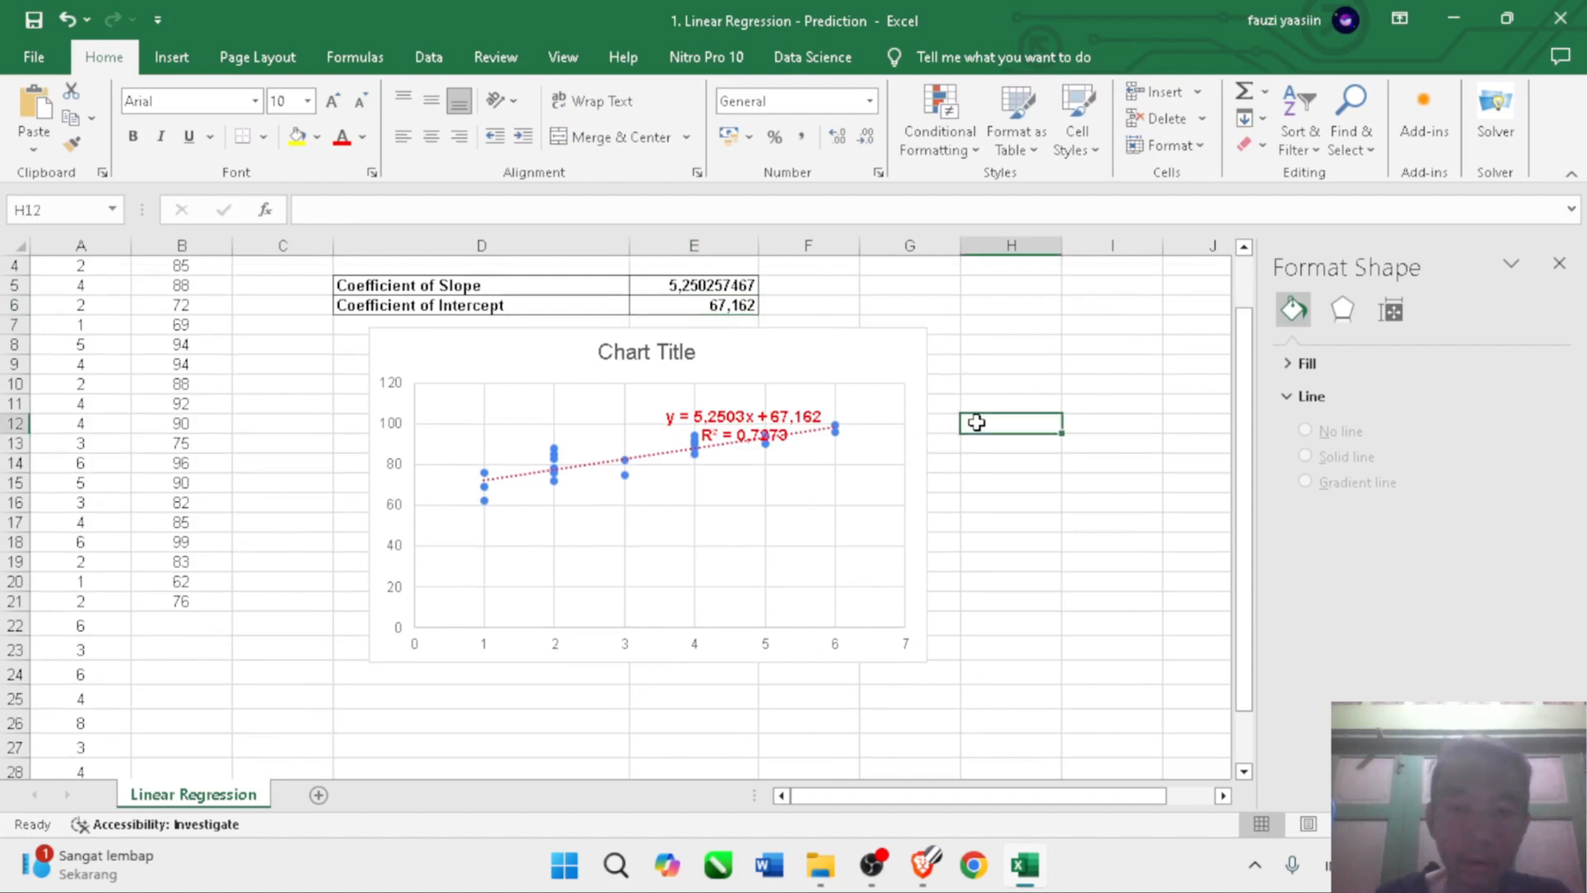
double_click(195, 619)
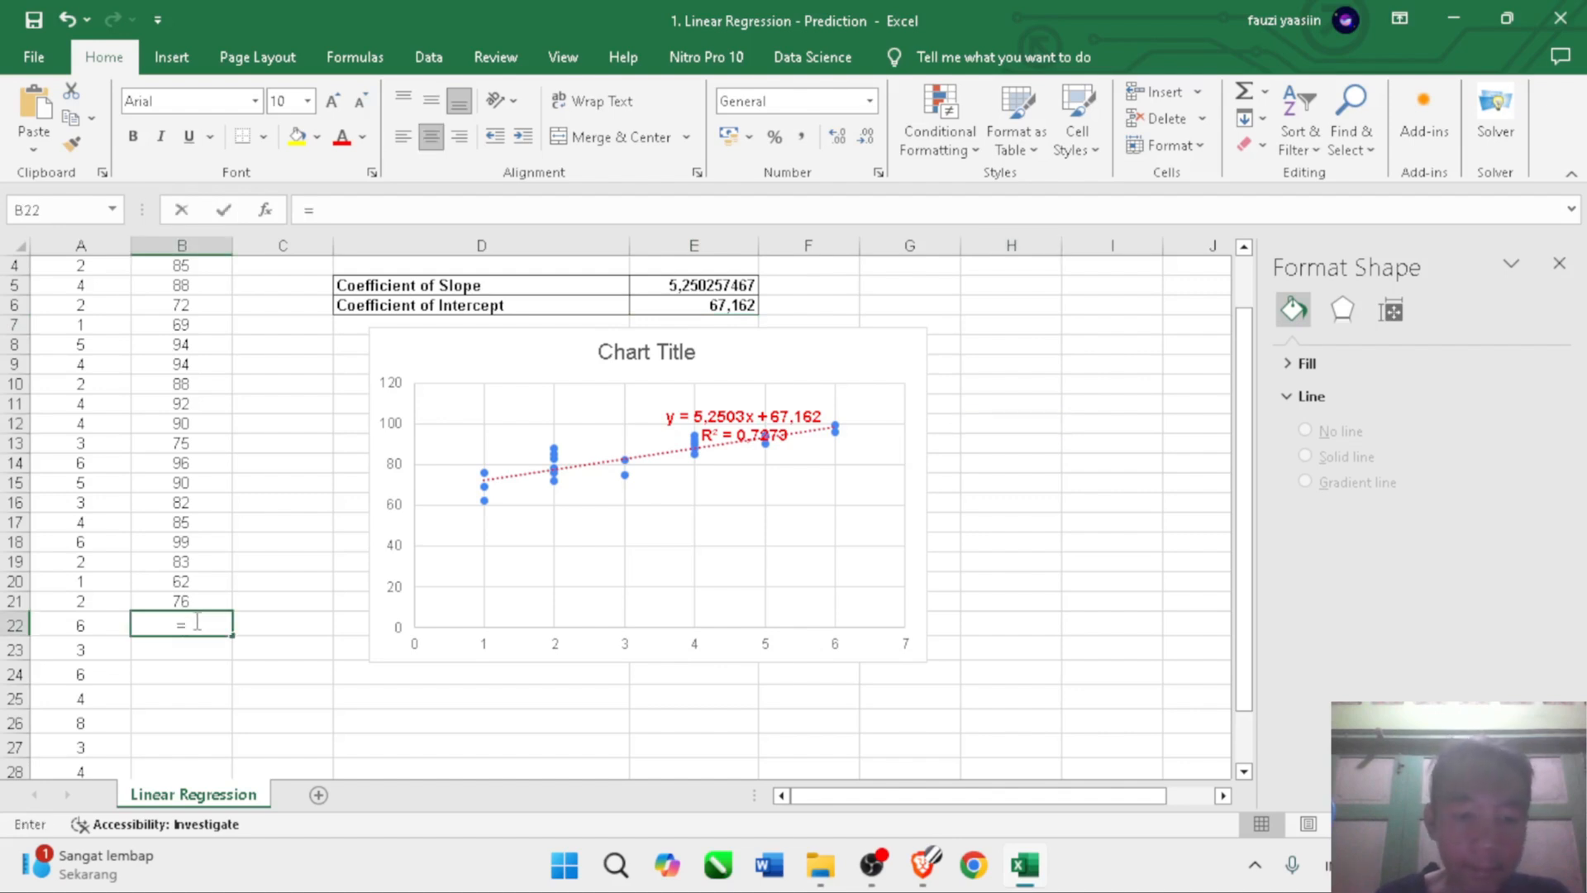
type("=")
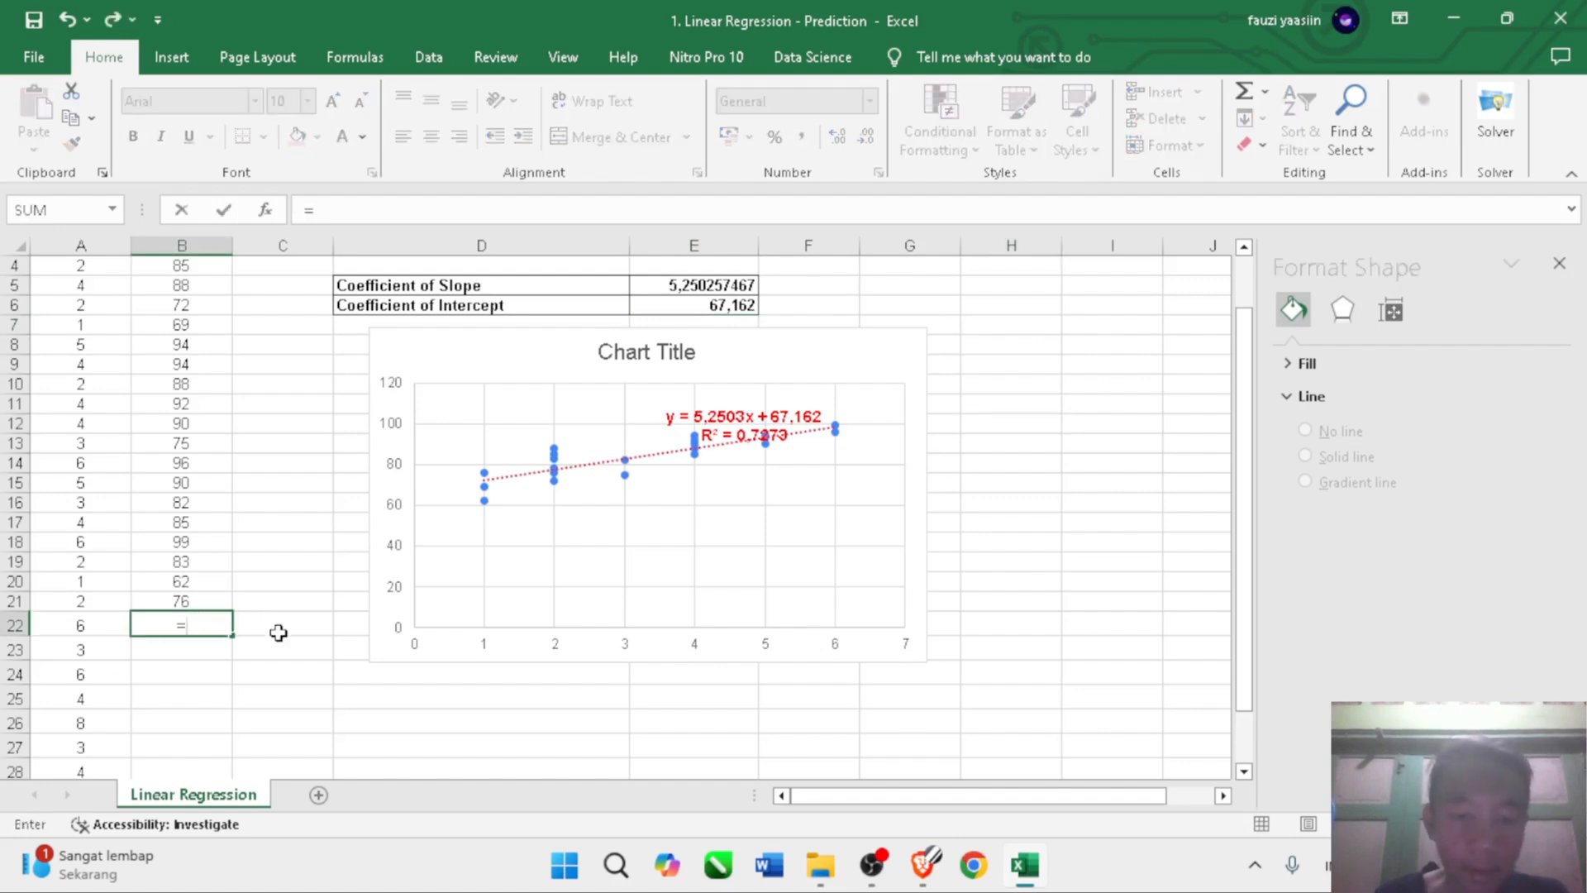
left_click(651, 288)
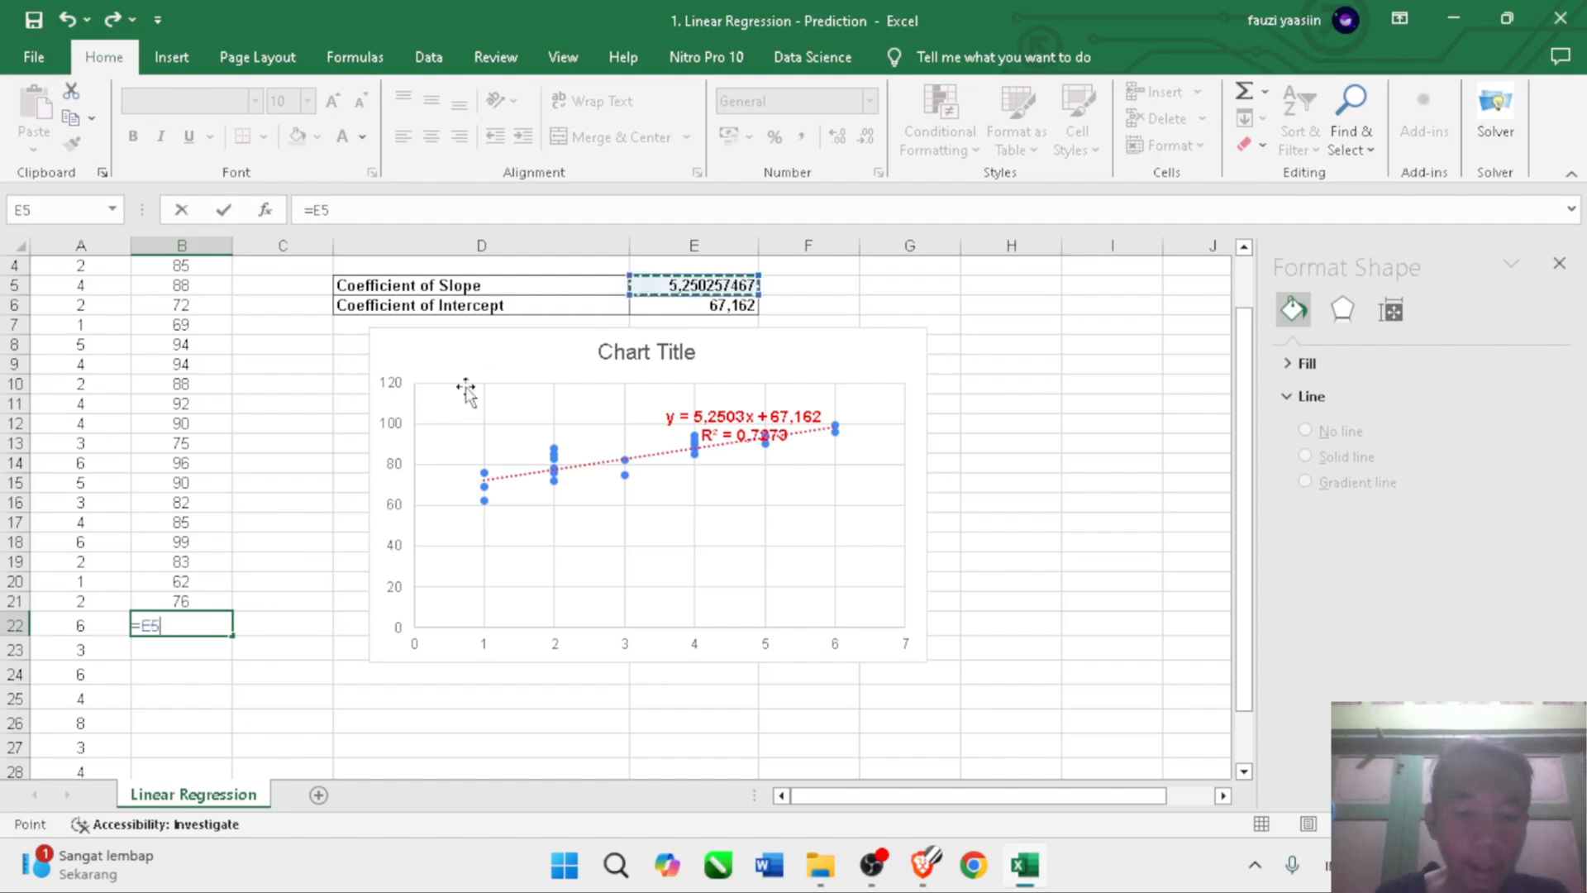
type("*")
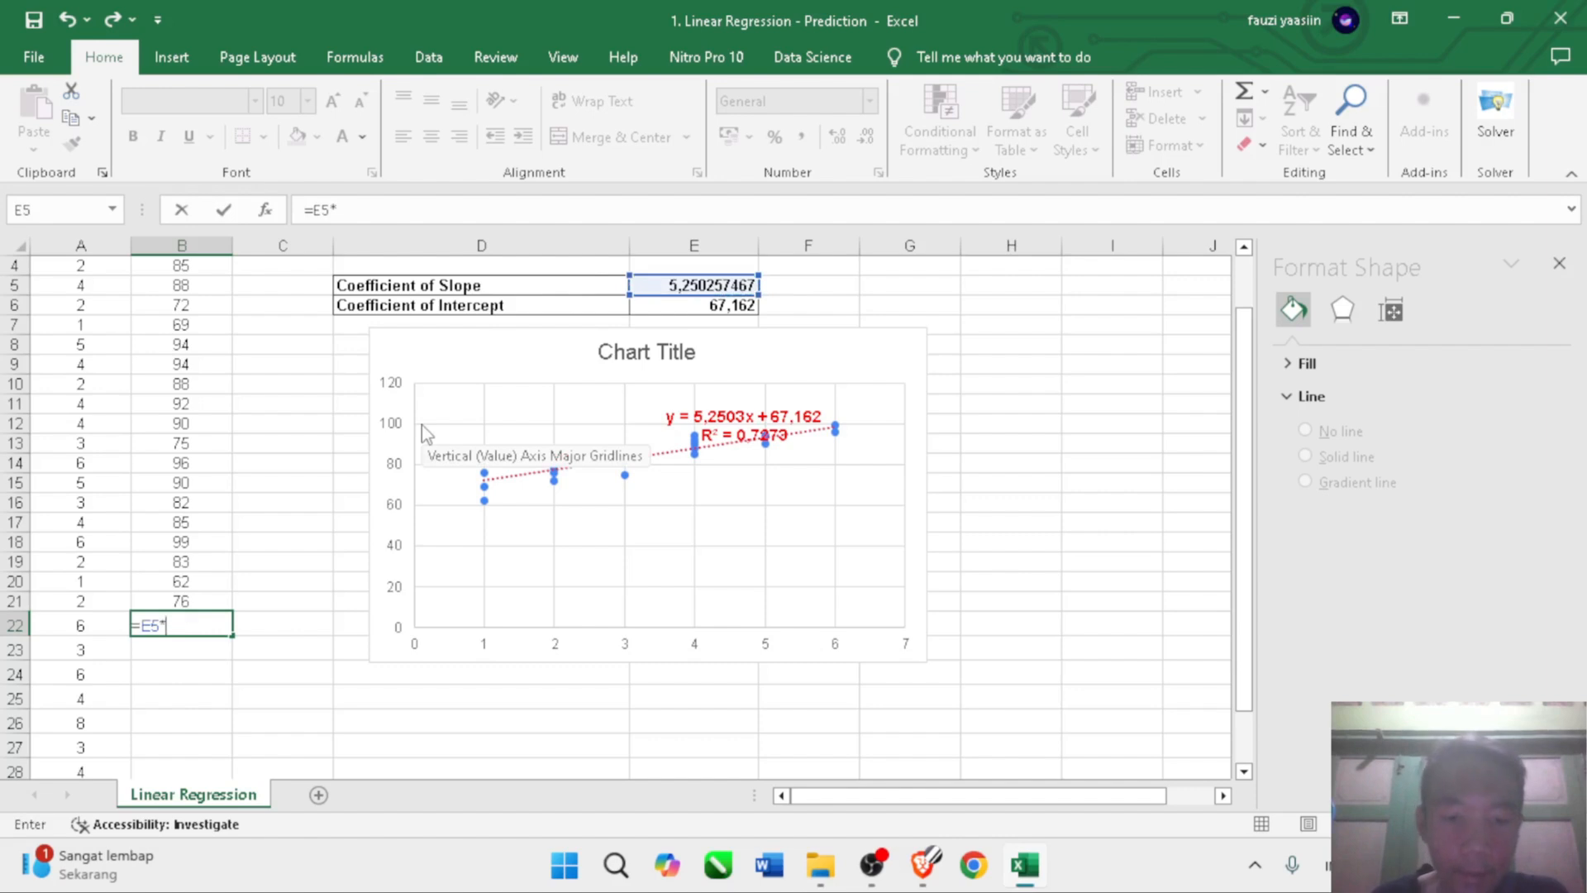
left_click(82, 626)
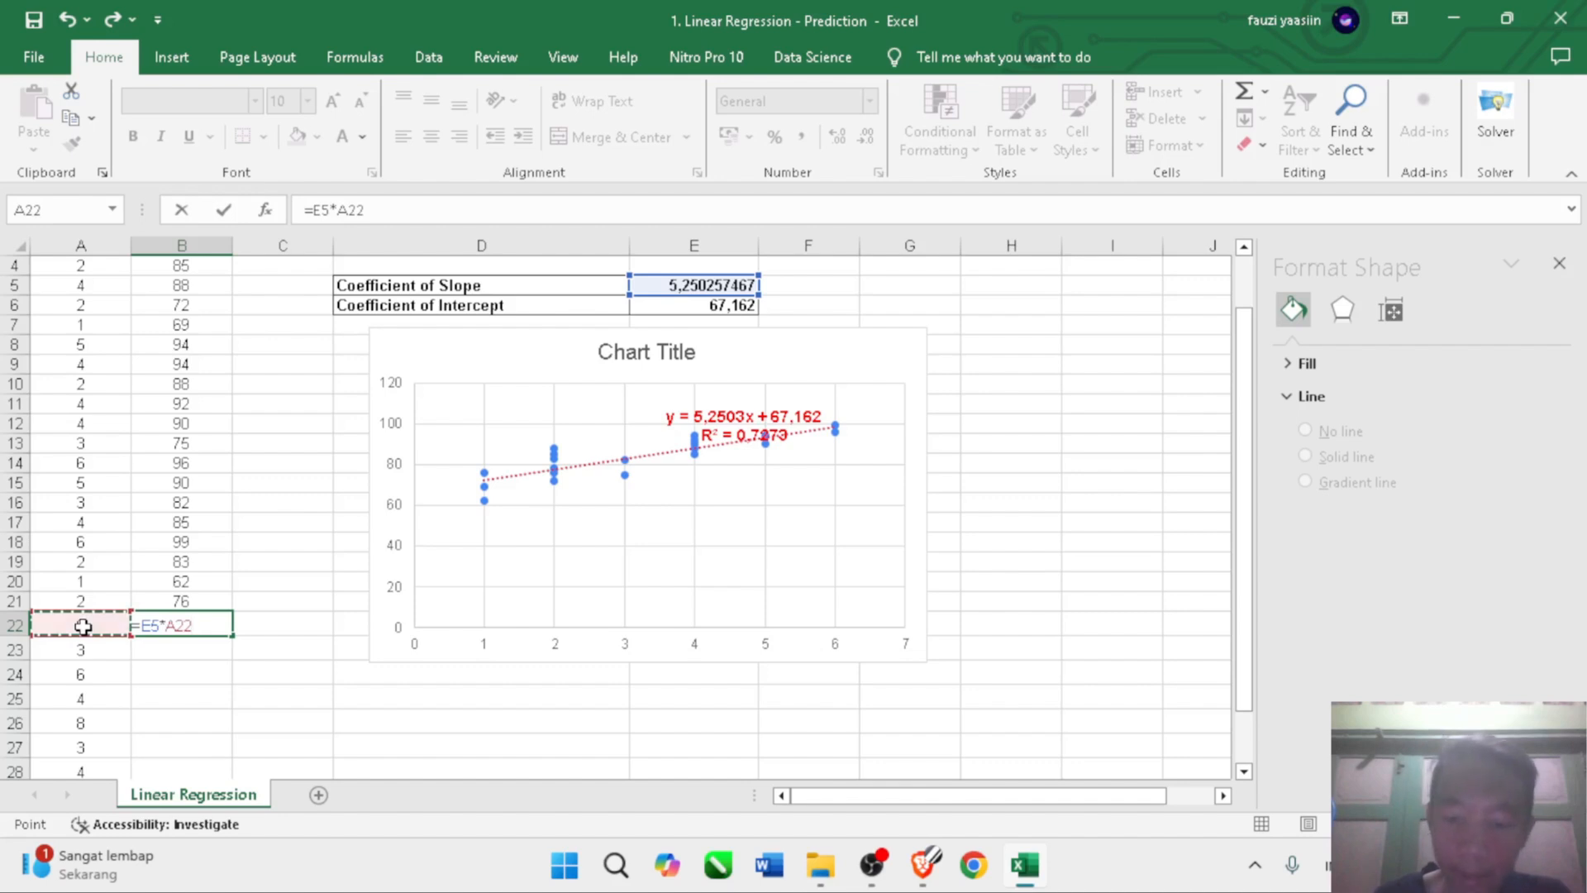
type("+")
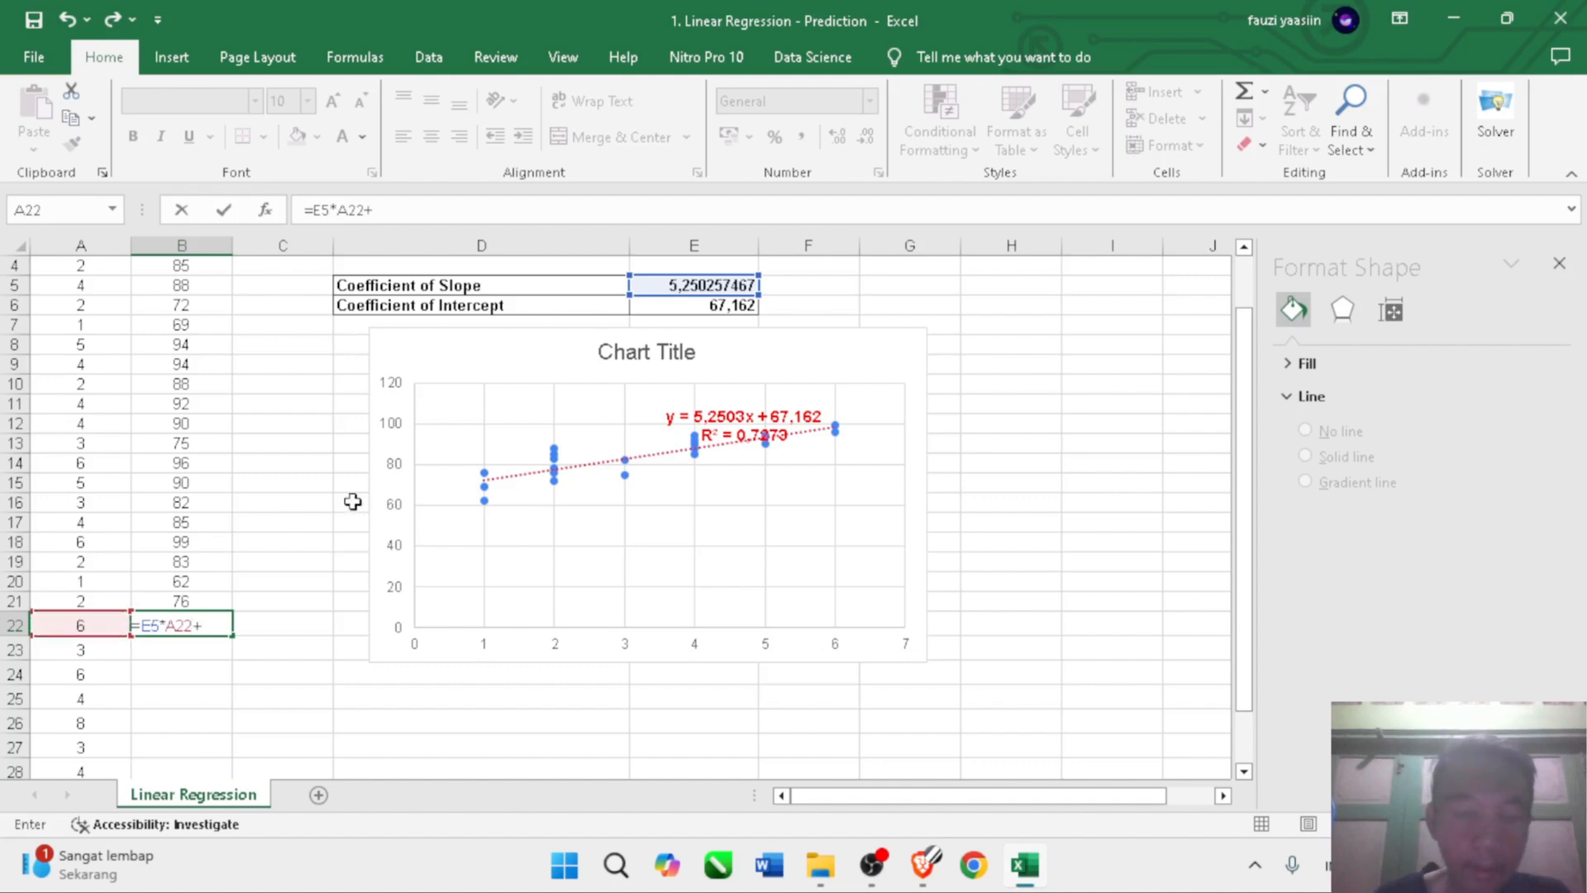
left_click(709, 303)
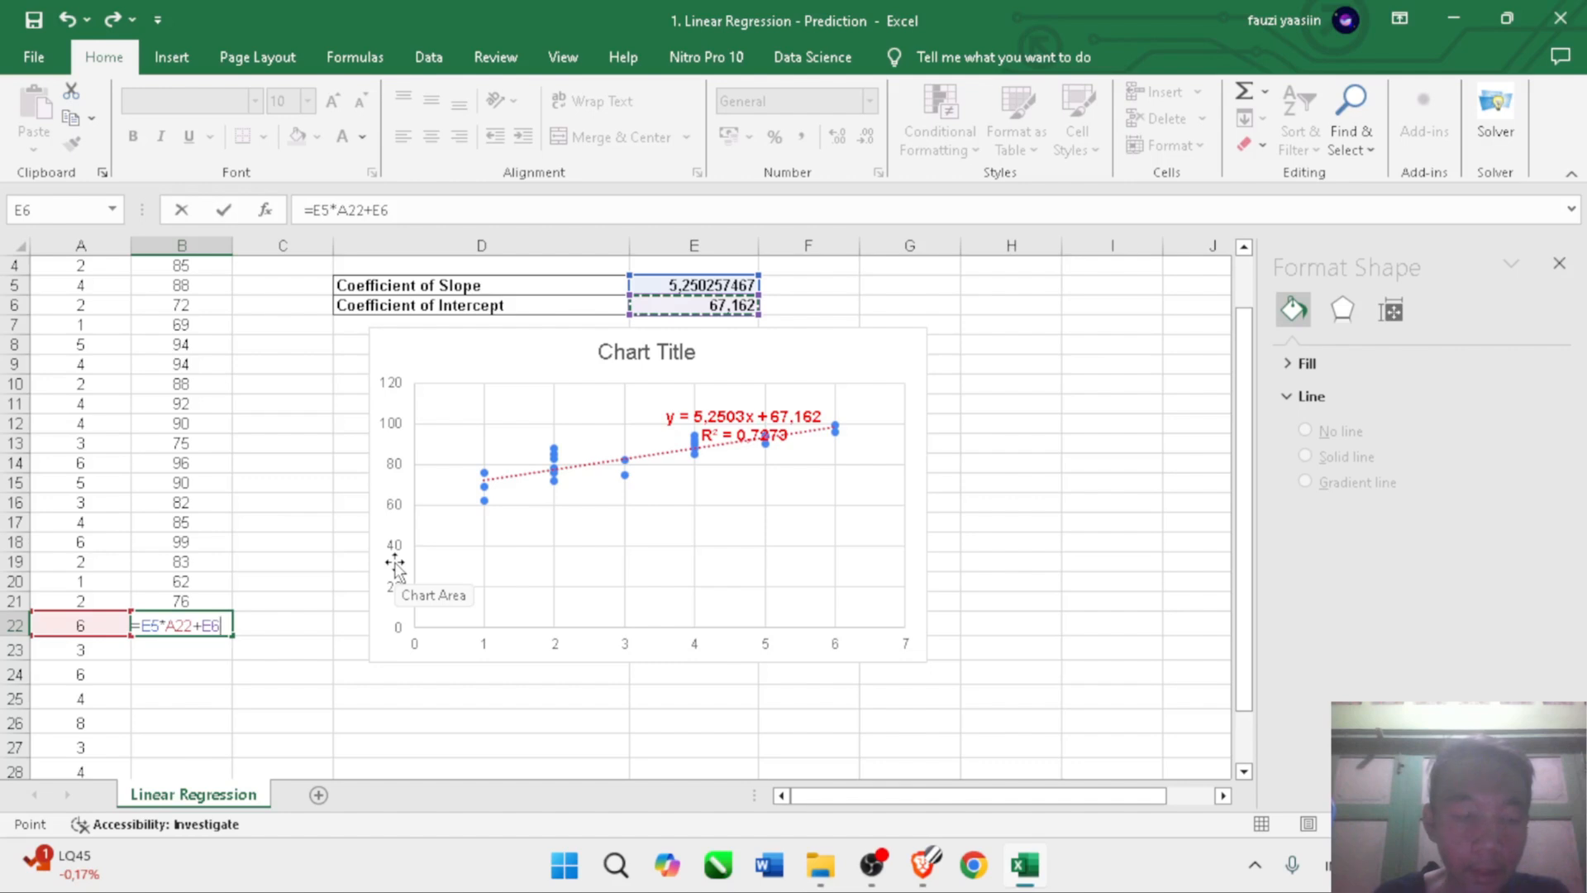
- Make the slope reference absolute in the B22 prediction formula so it reads =$E$5*A22+E6
left_click(152, 625)
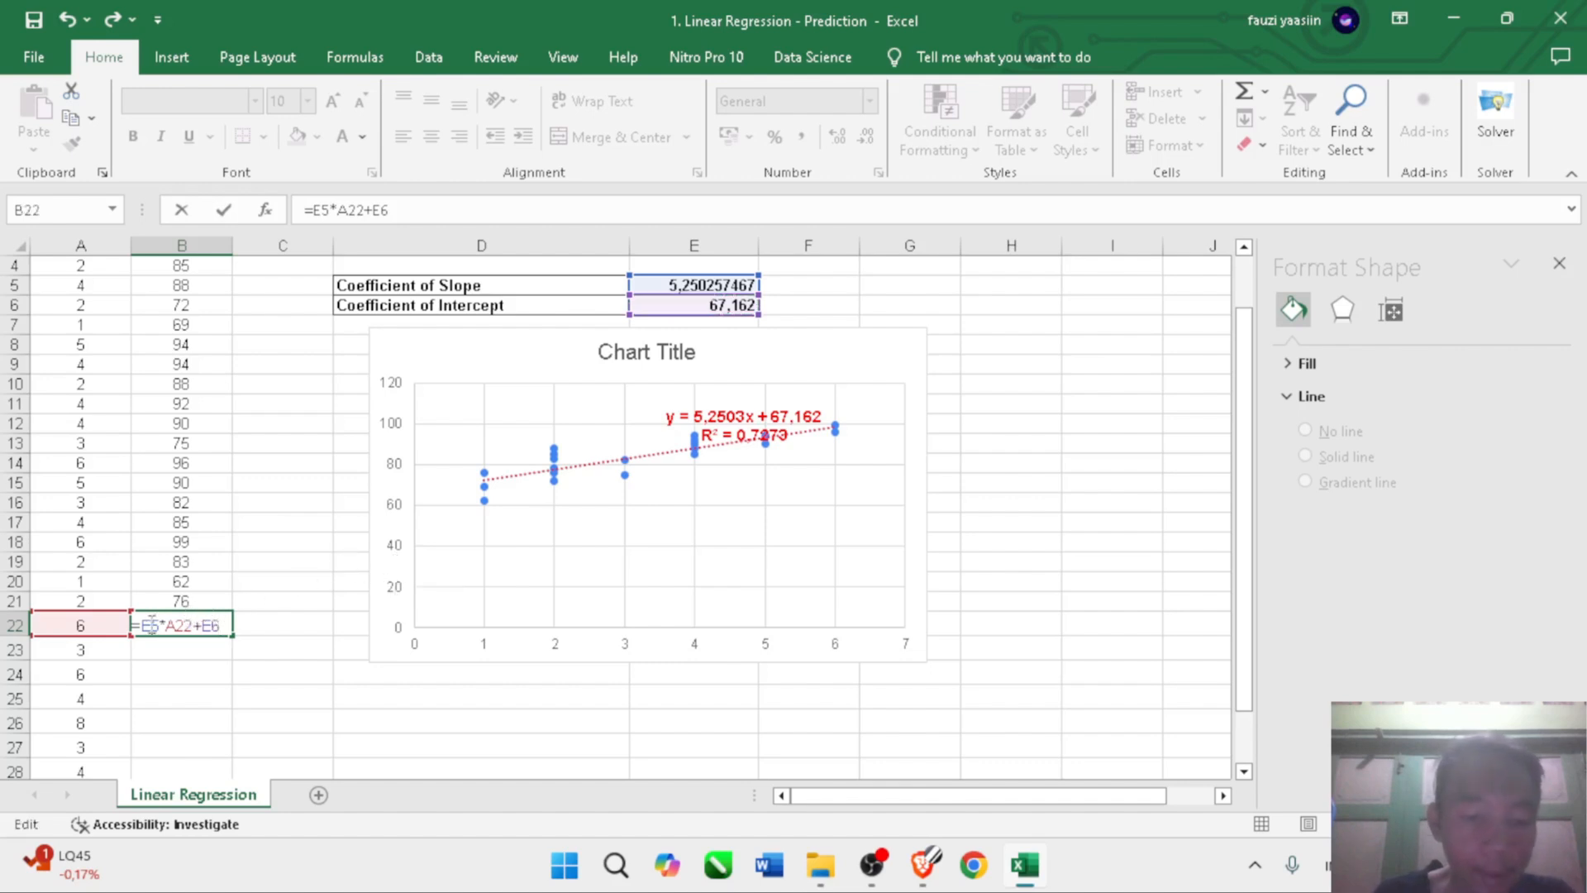
type("$")
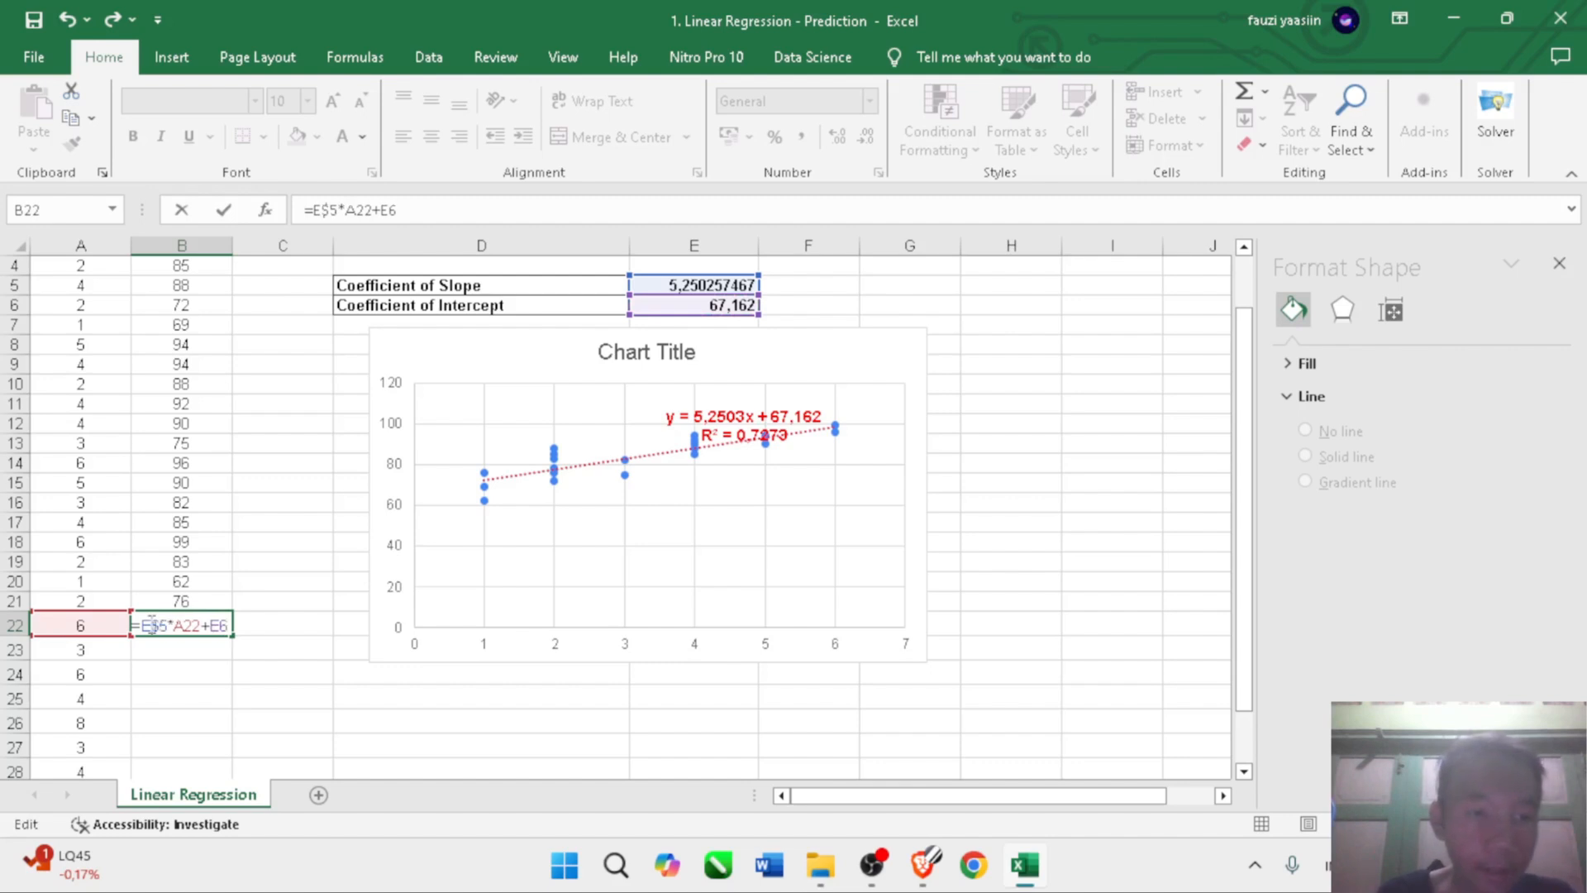
key("Left")
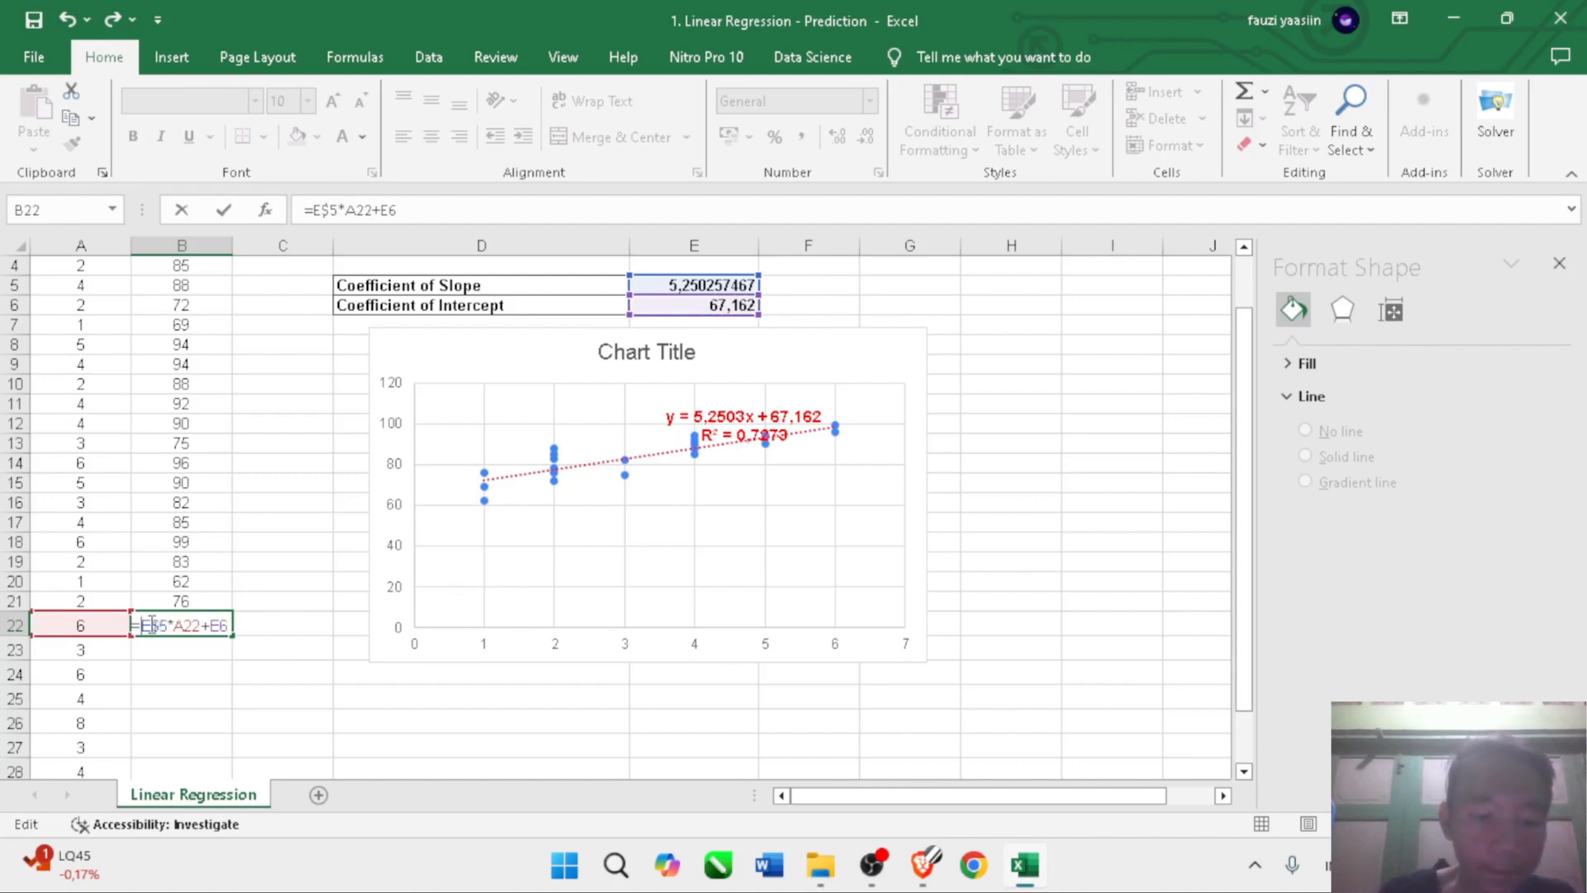
type("$")
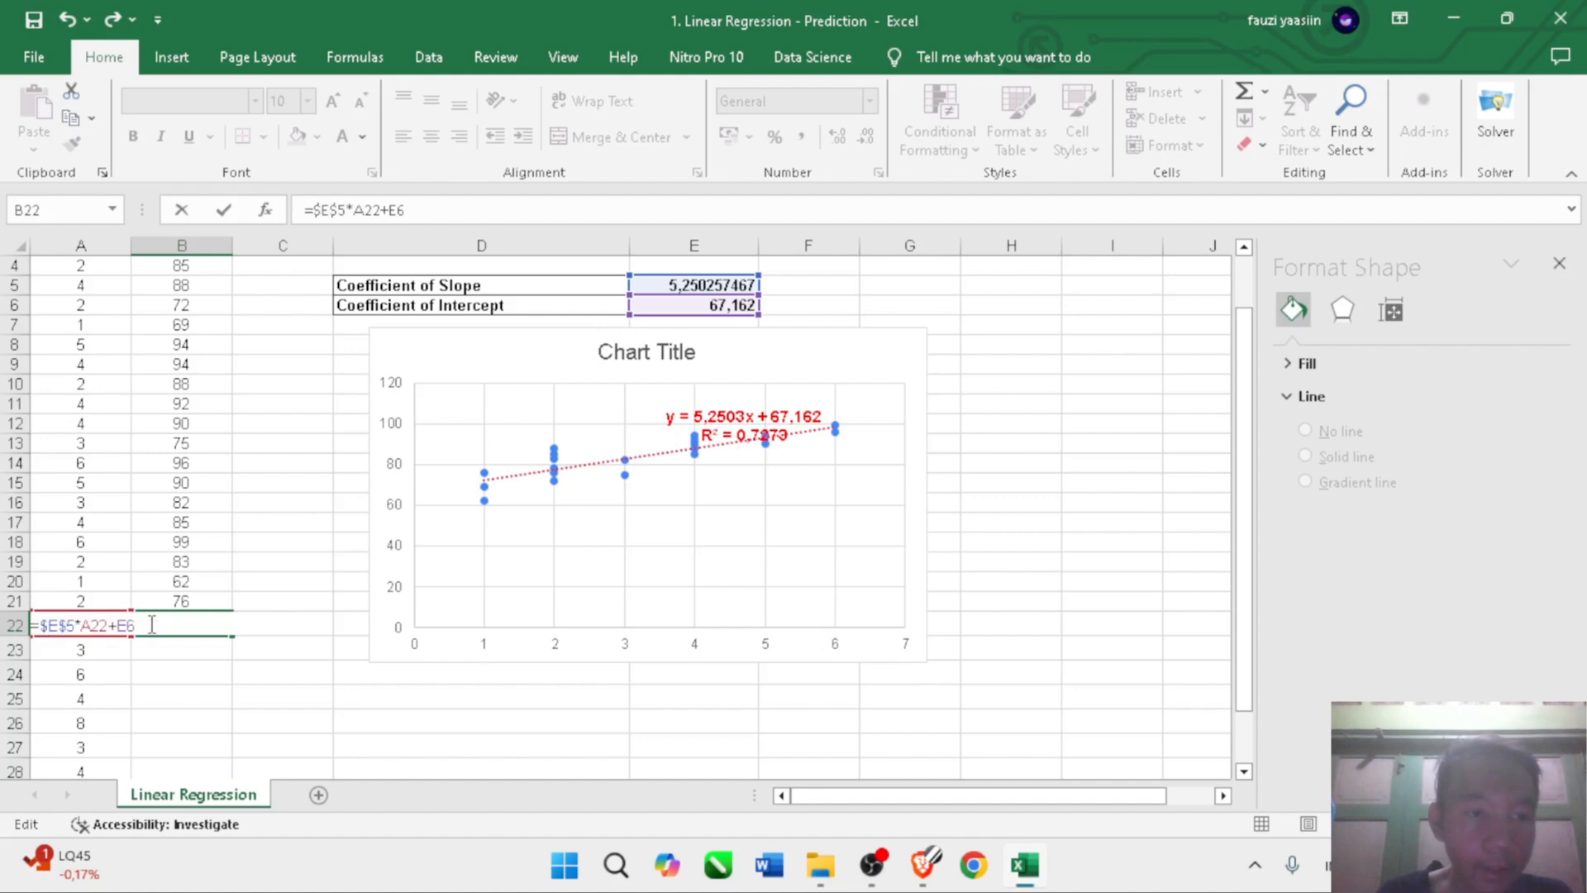
key("Return")
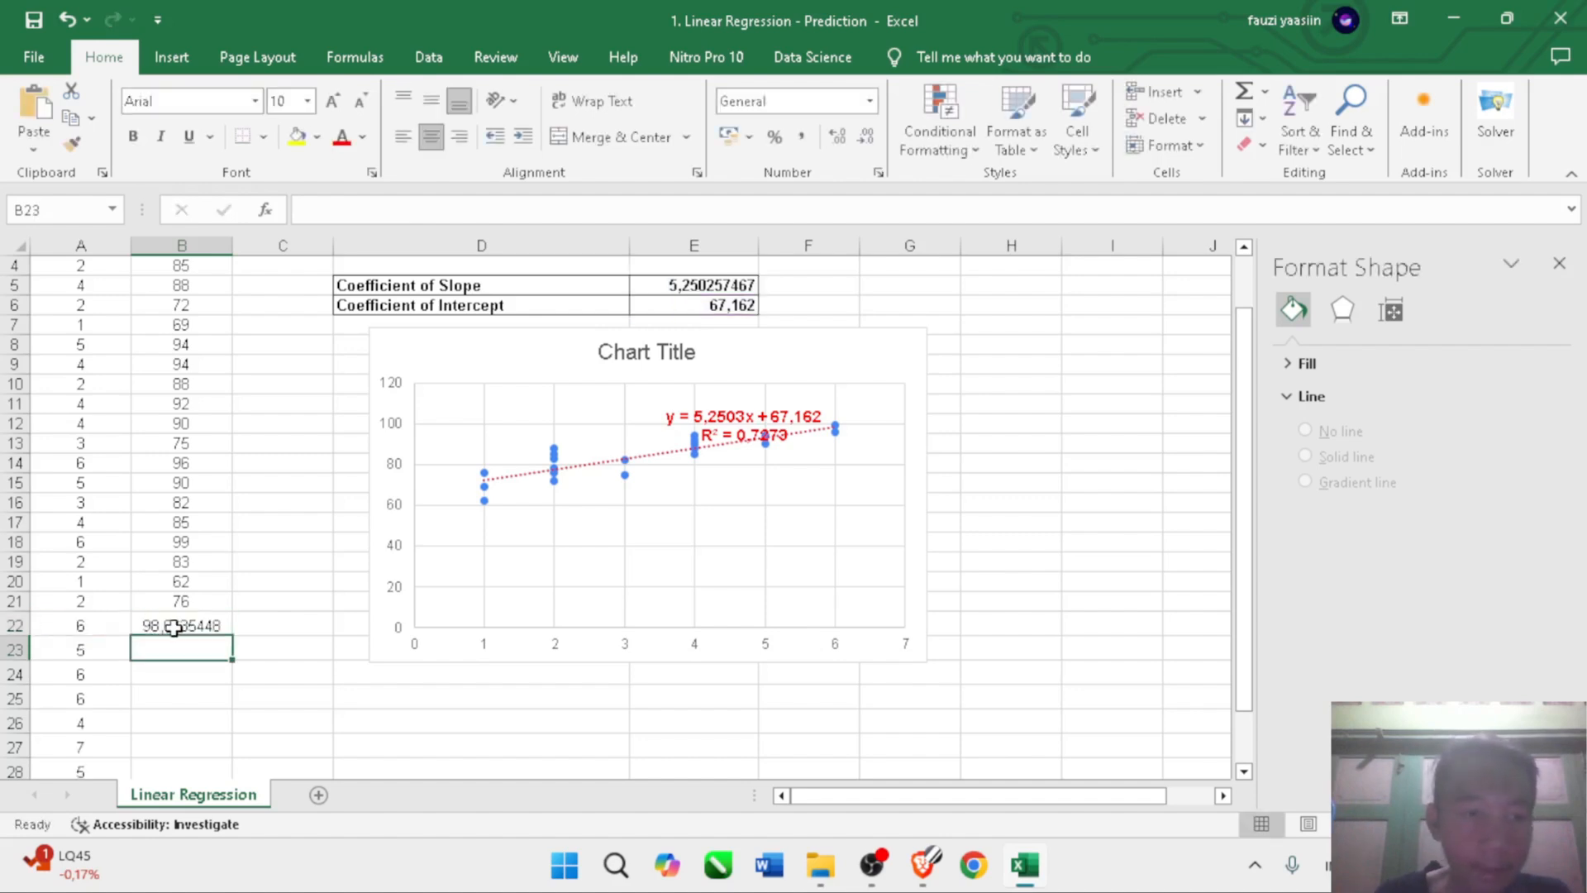
- Fill the prediction formula from B22 down through B30
left_click(174, 627)
scroll(177, 627, "down", 1)
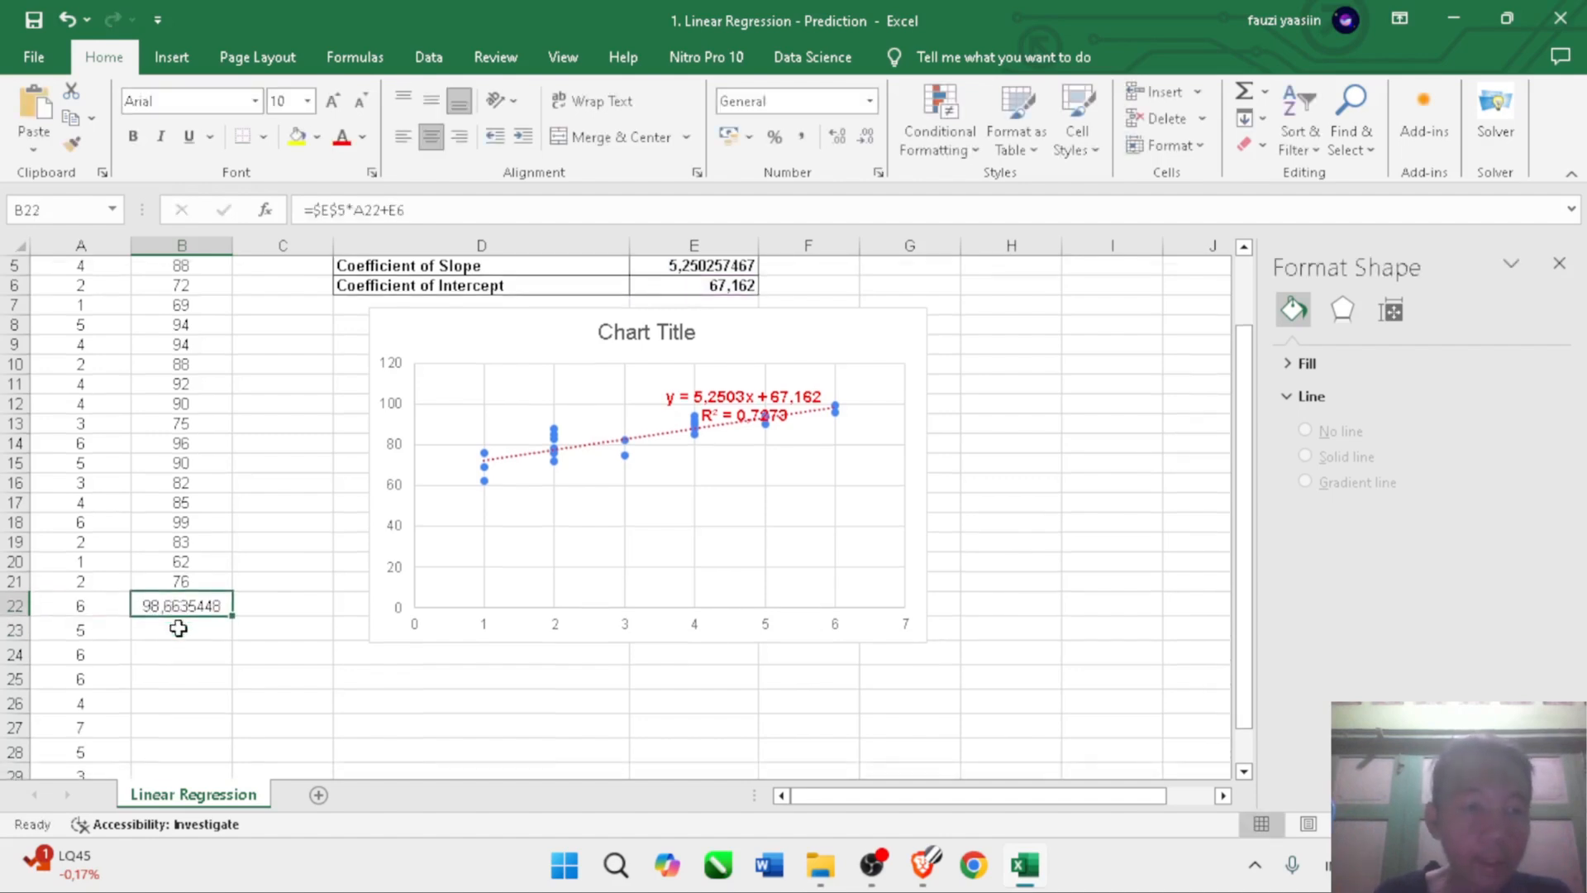
scroll(178, 628, "down", 2)
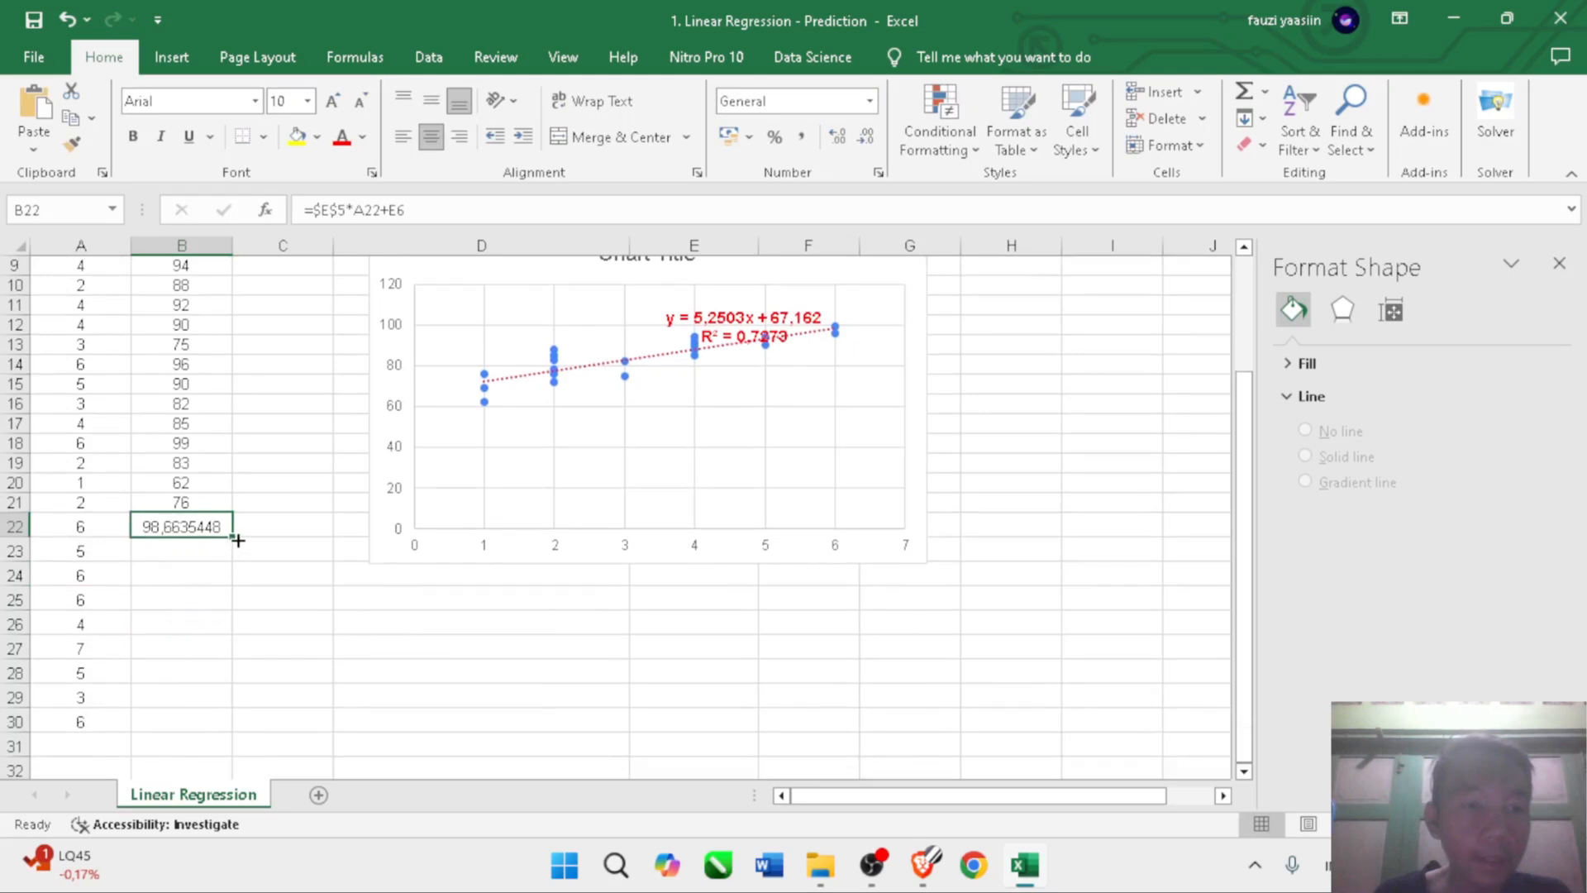
left_click_drag(230, 534, 229, 729)
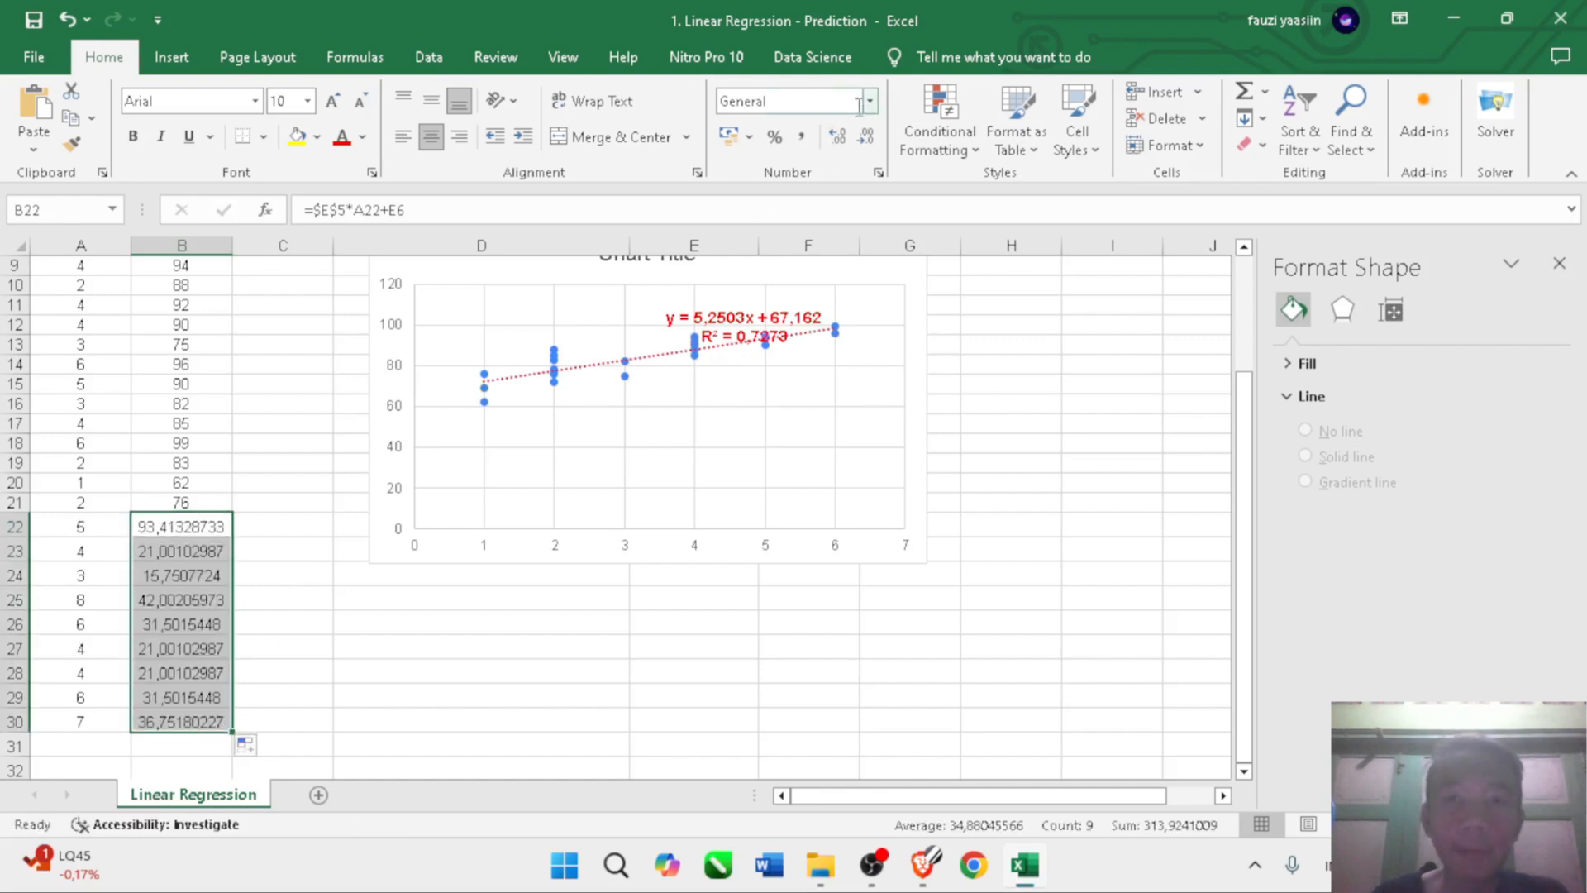
- Apply the Number format to the predicted scores in B22:B30
left_click(860, 105)
left_click(872, 103)
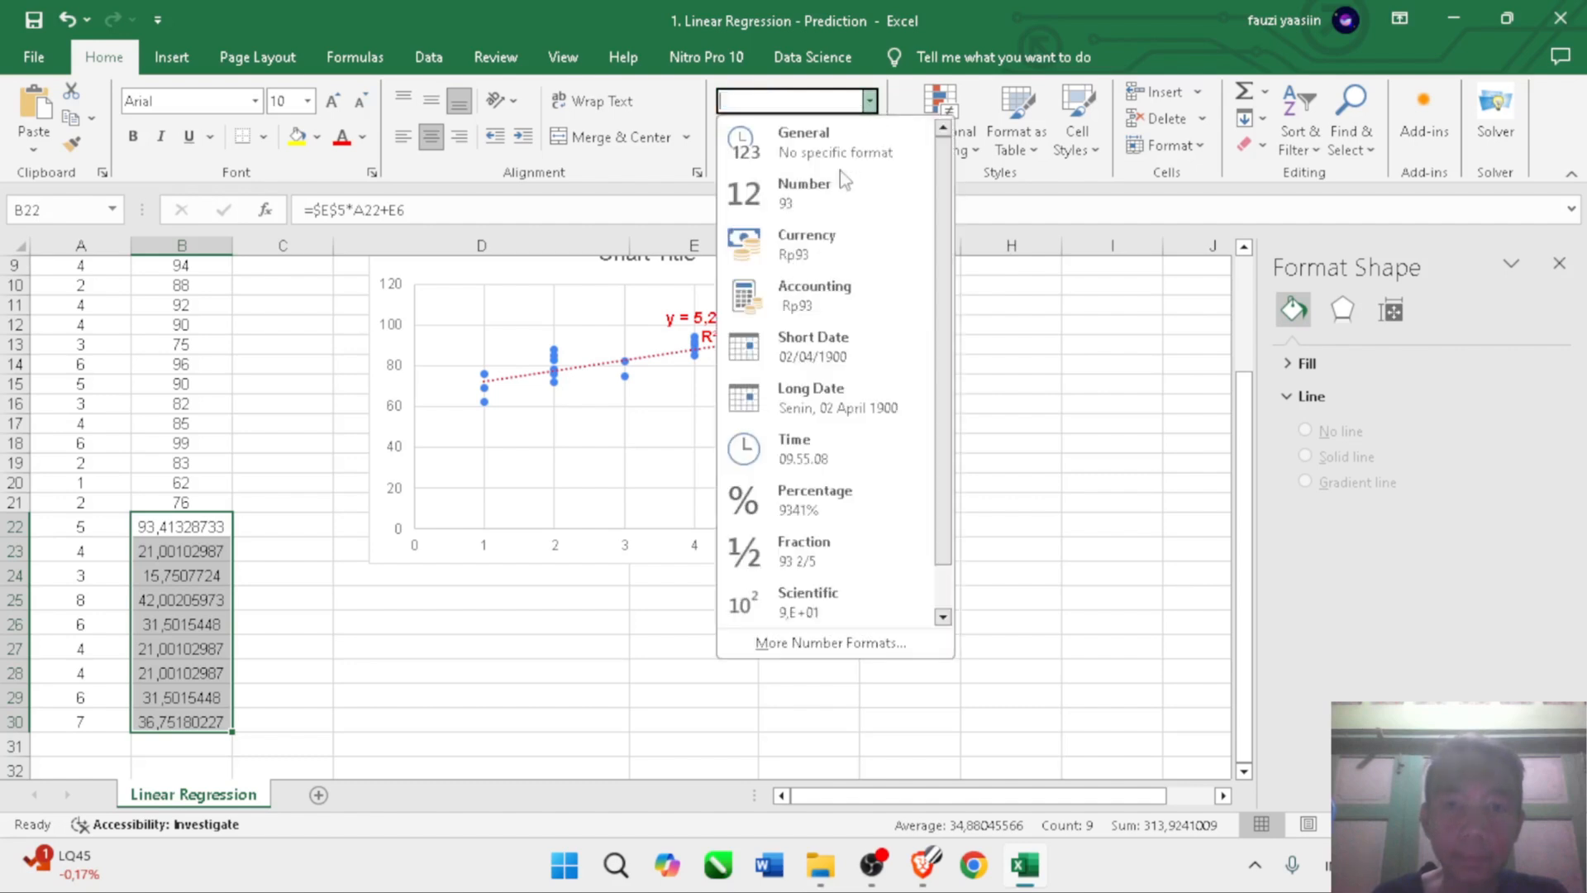
left_click(824, 196)
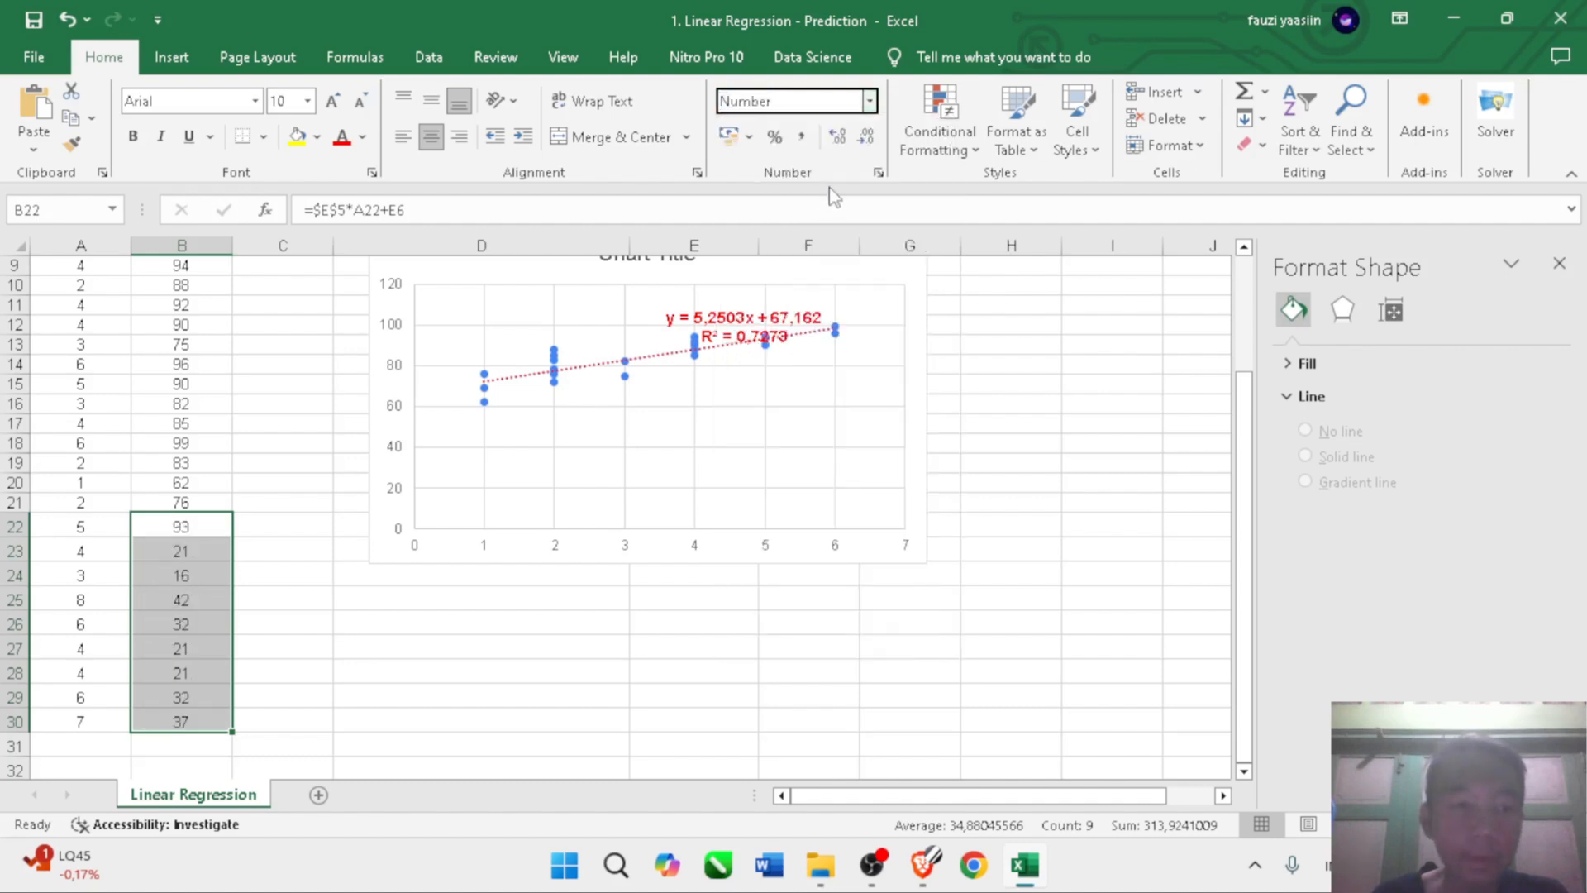
left_click(567, 593)
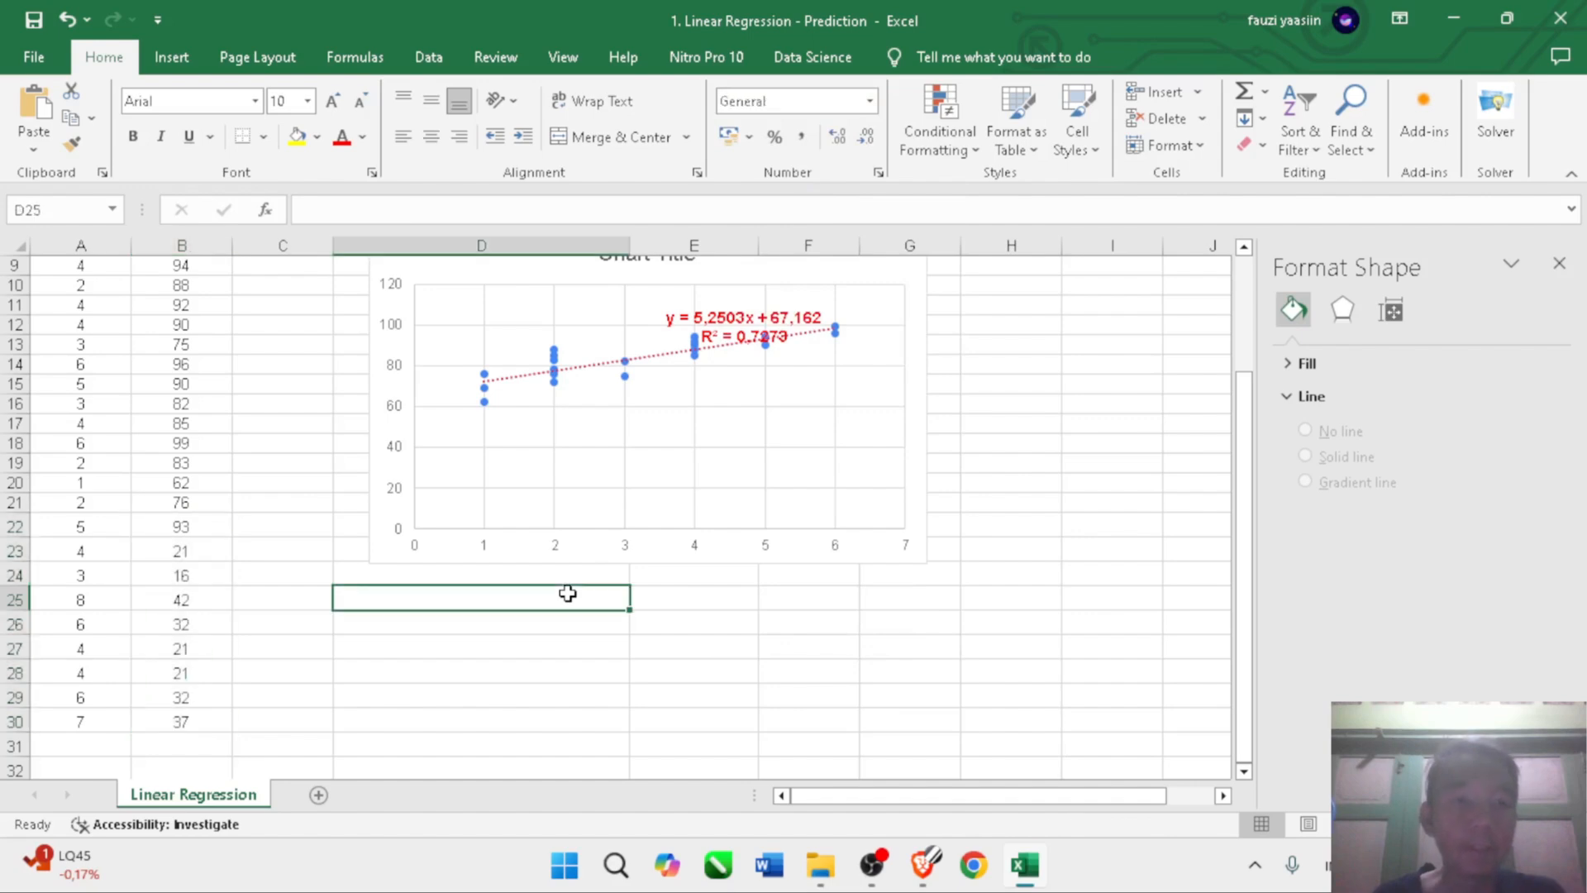
scroll(567, 594, "down", 4)
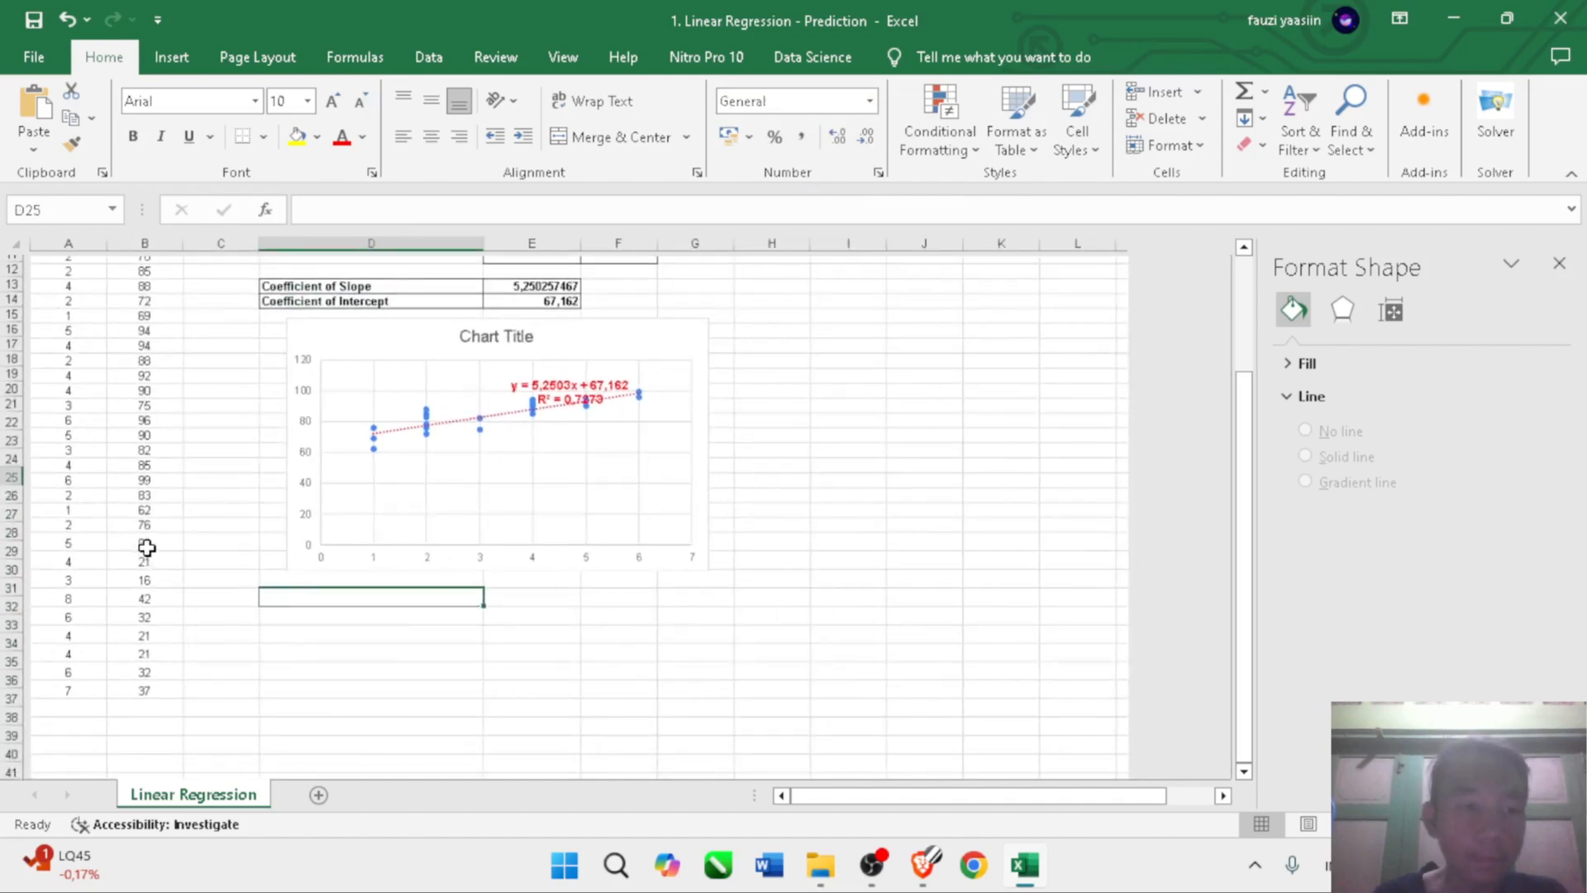
scroll(147, 543, "down", 1)
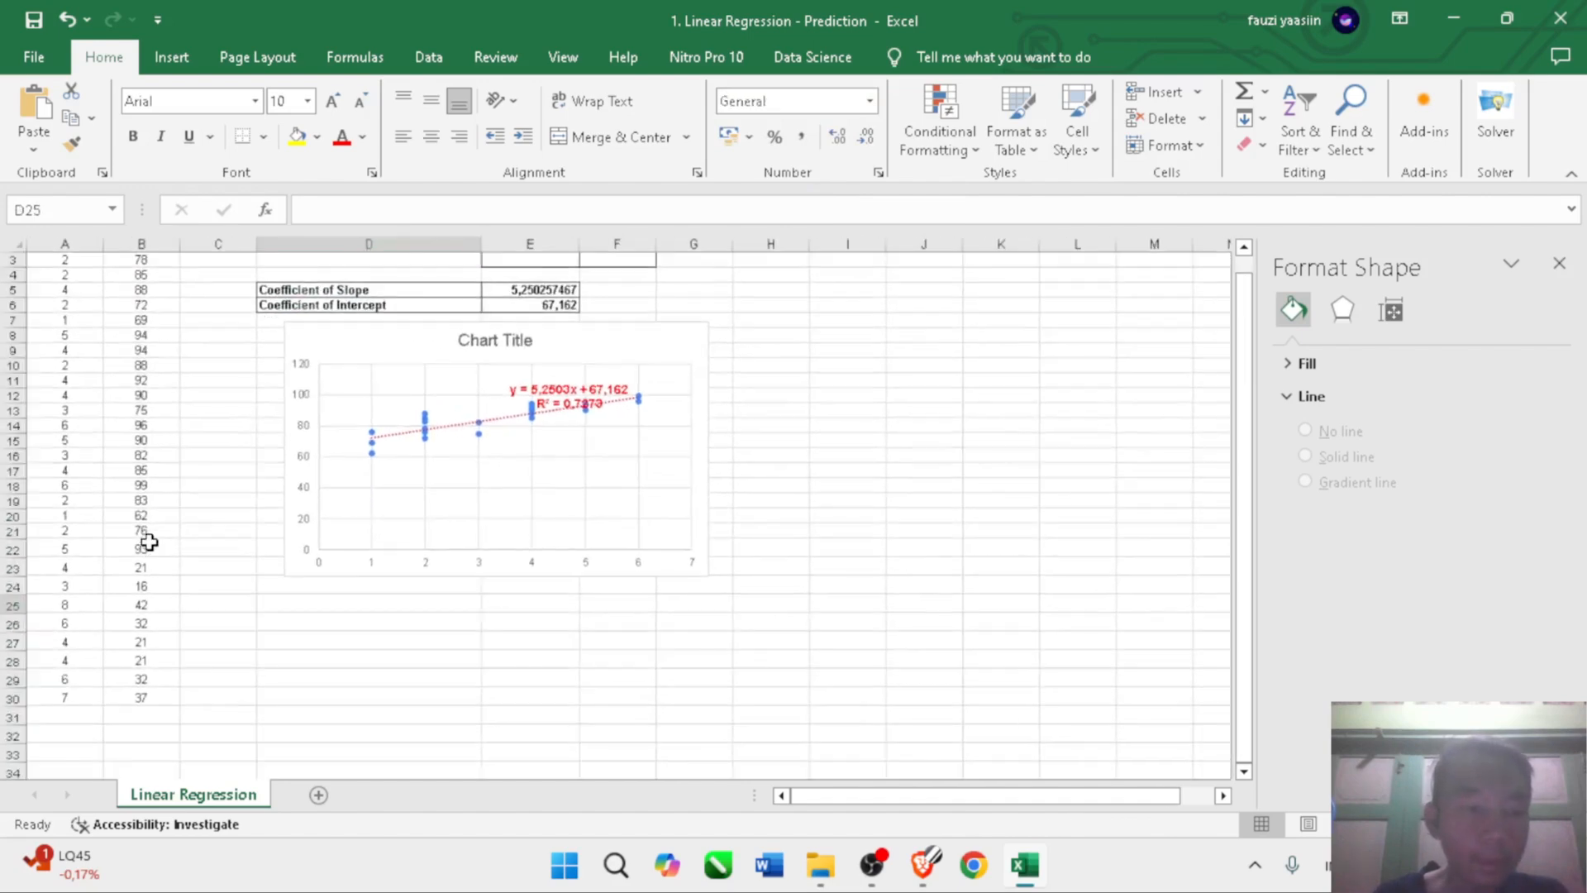
left_click(149, 541)
key("ctrl+Up")
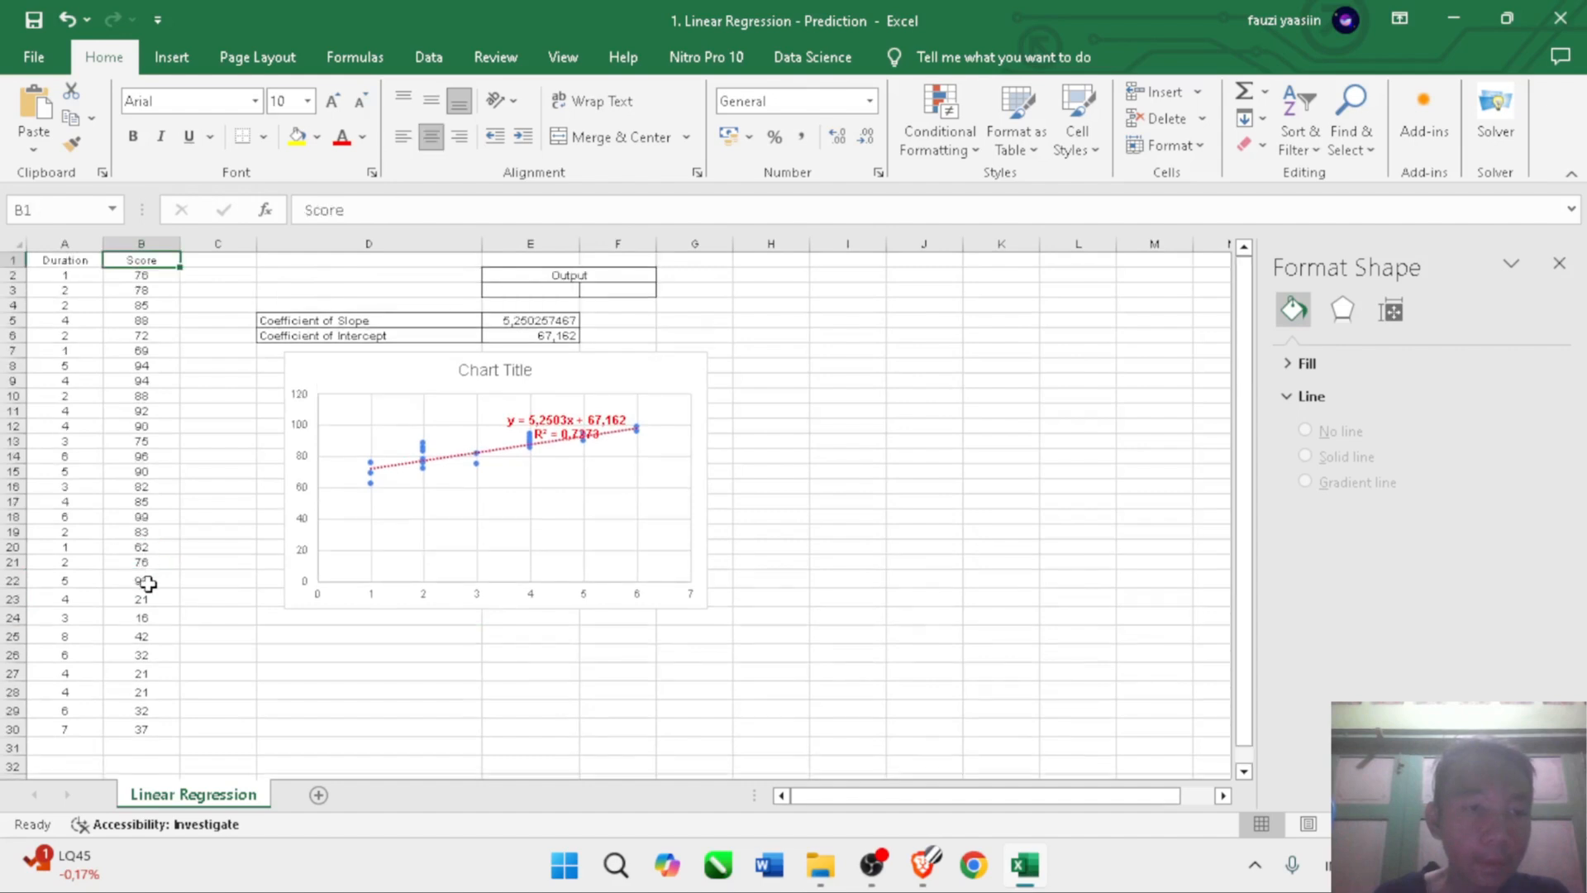
left_click(147, 581)
mouse_move(147, 583)
left_mouse_down()
mouse_move(141, 657)
mouse_move(138, 564)
left_mouse_up()
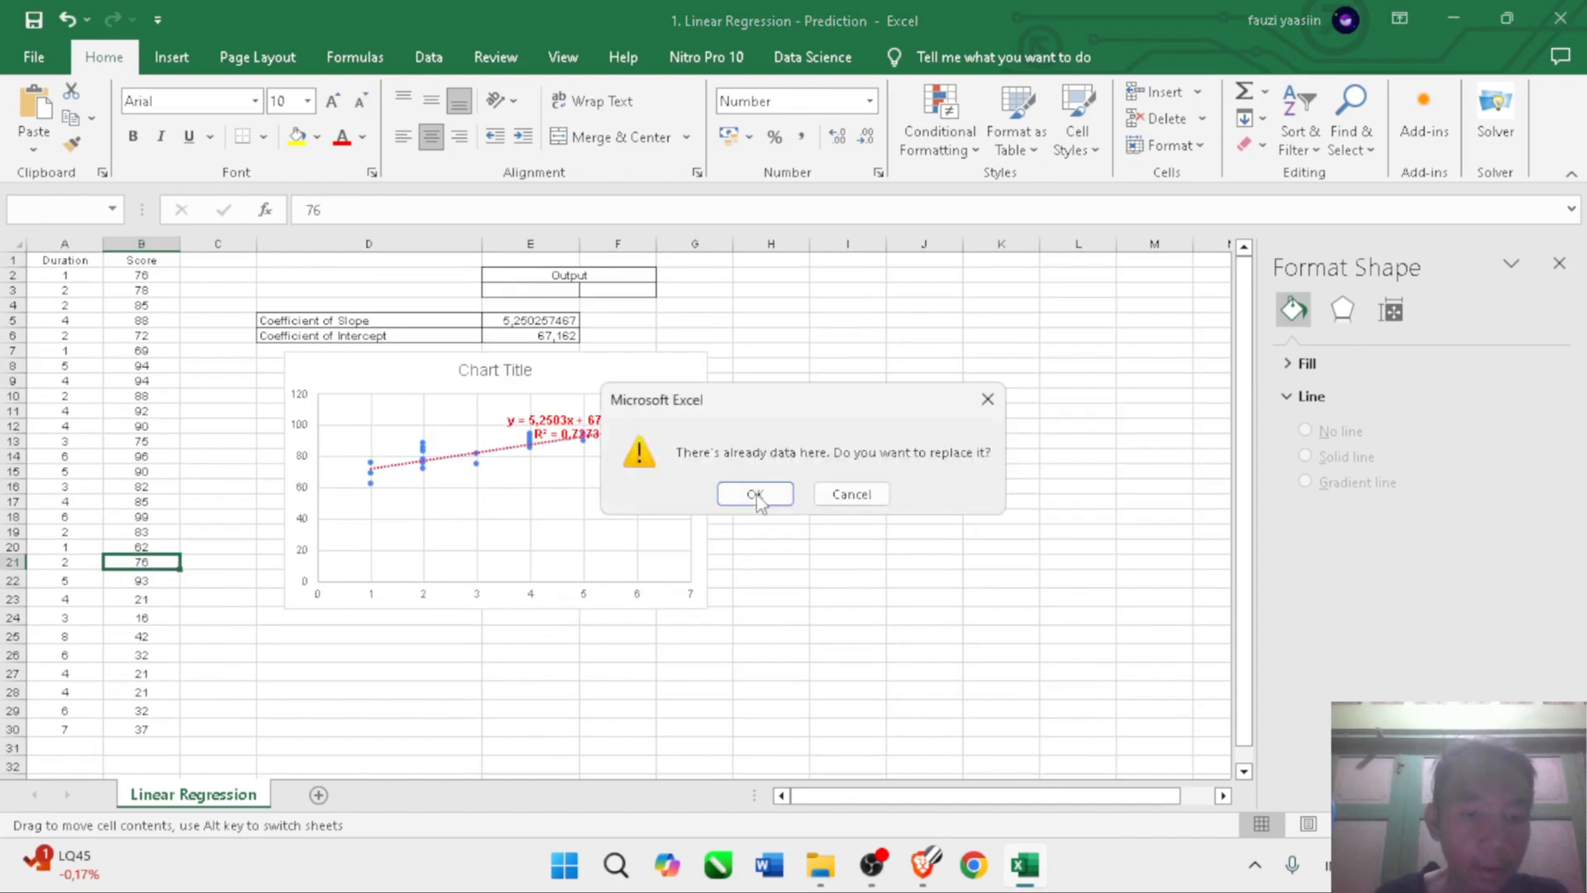
left_click(852, 493)
left_click(111, 581)
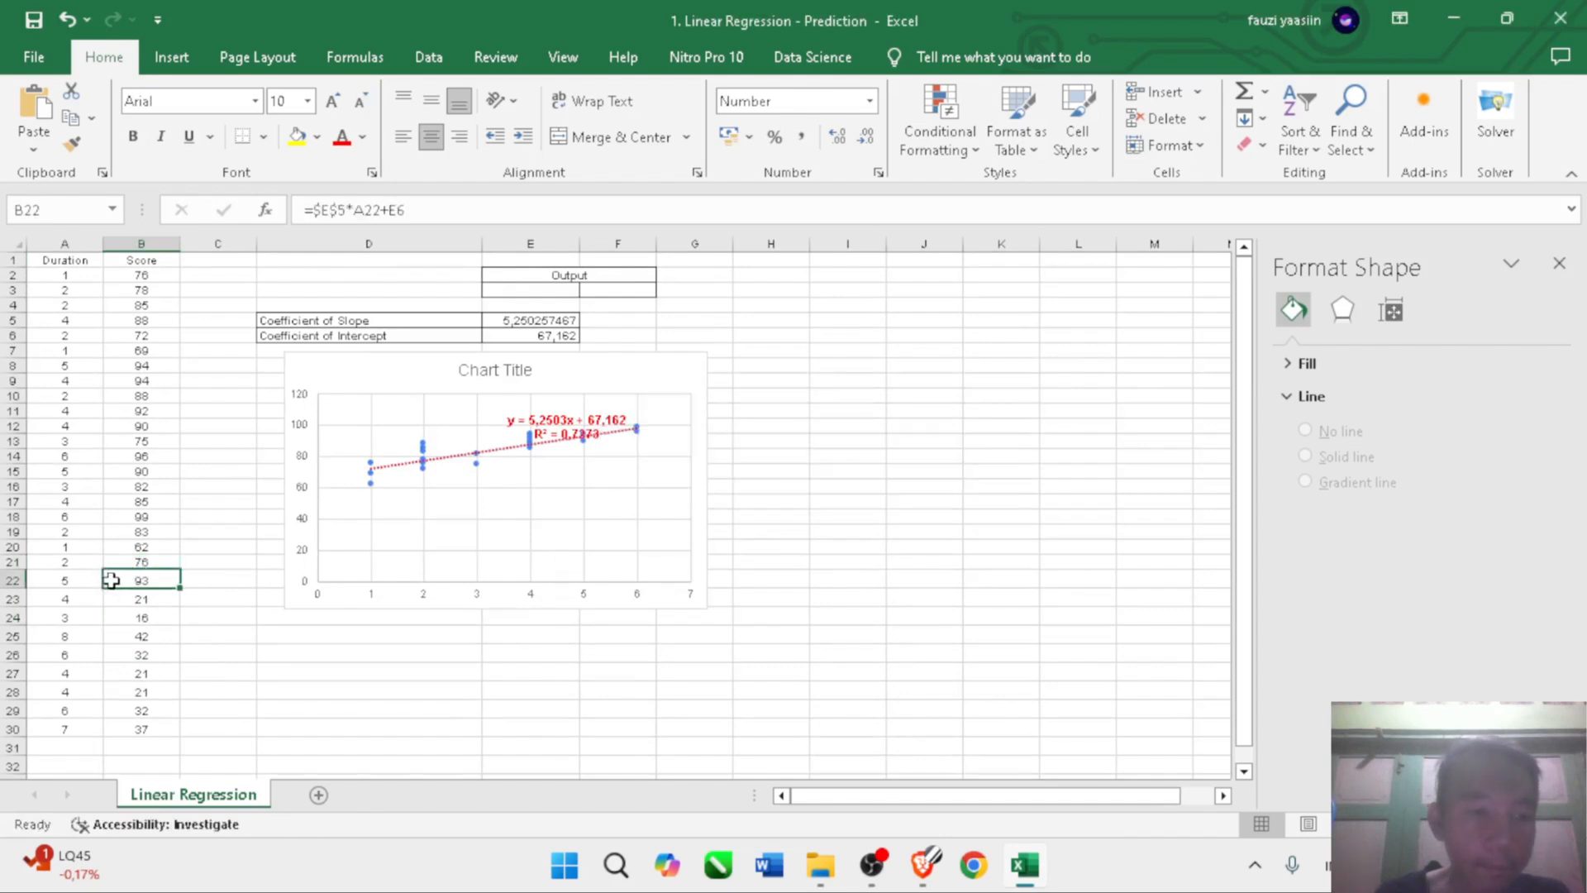
- Highlight the predicted rows A22:B30 with a yellow fill and red font color
left_click_drag(64, 581, 152, 730)
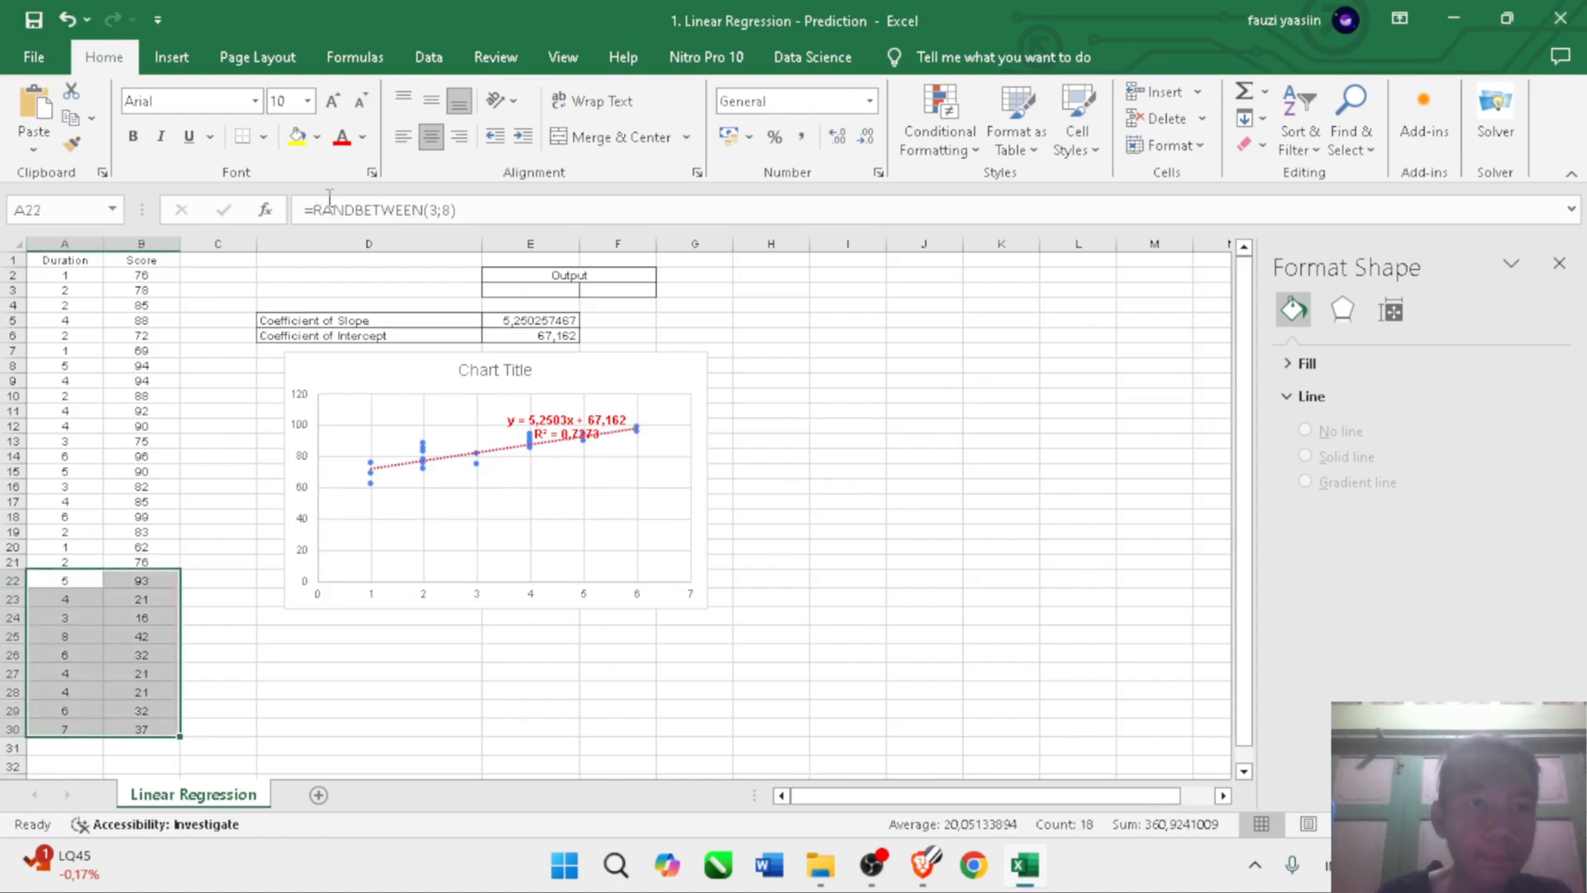
left_click(342, 139)
left_click(297, 138)
left_click(436, 643)
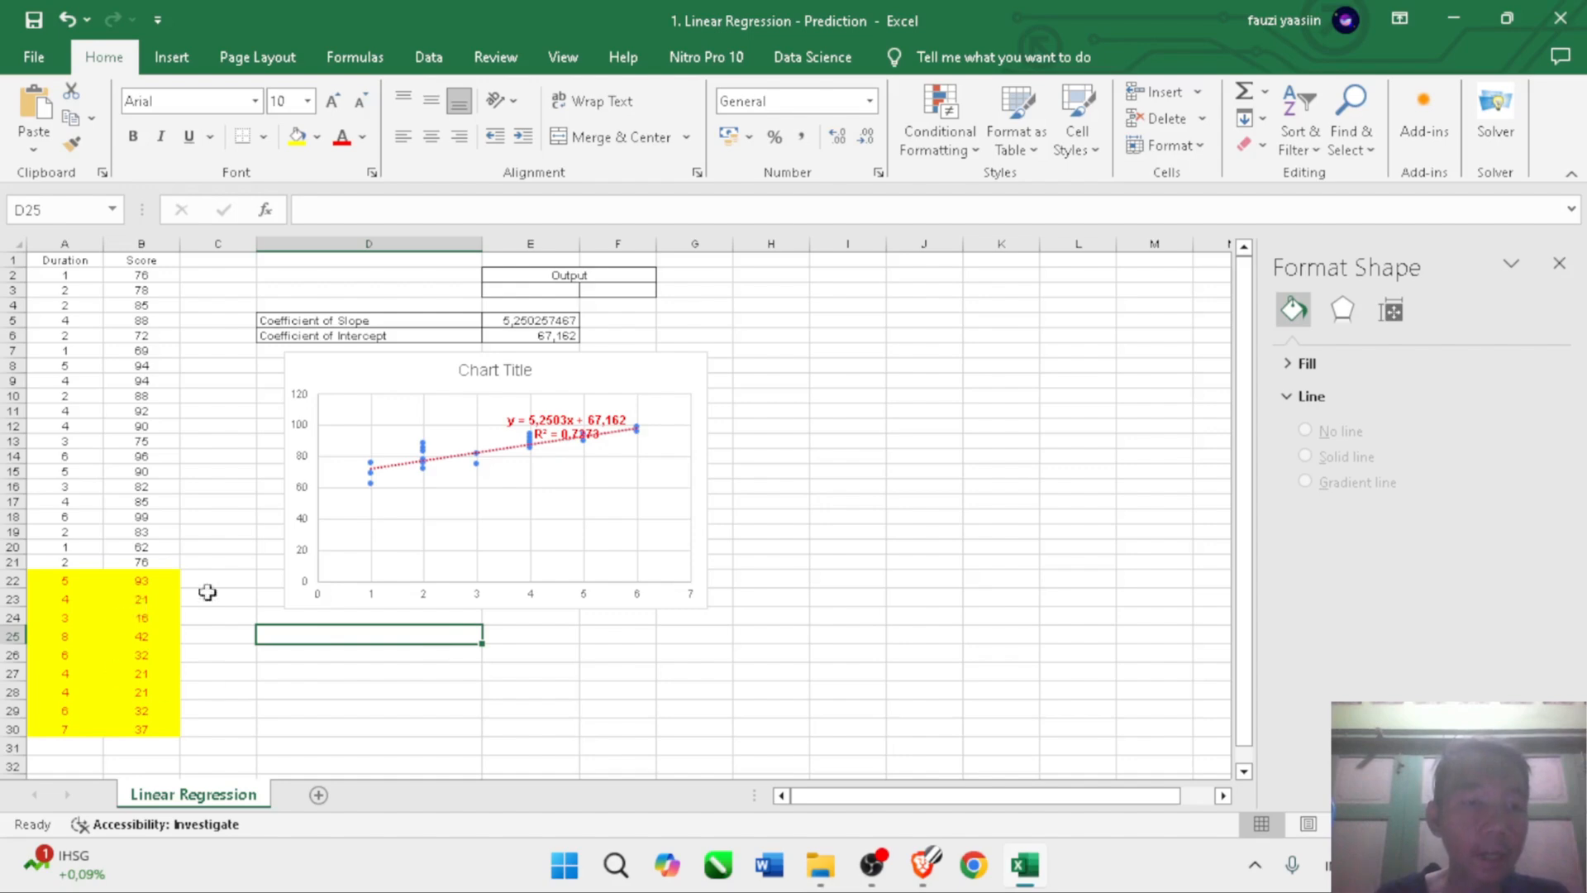
scroll(150, 638, "up", 2, "ctrl")
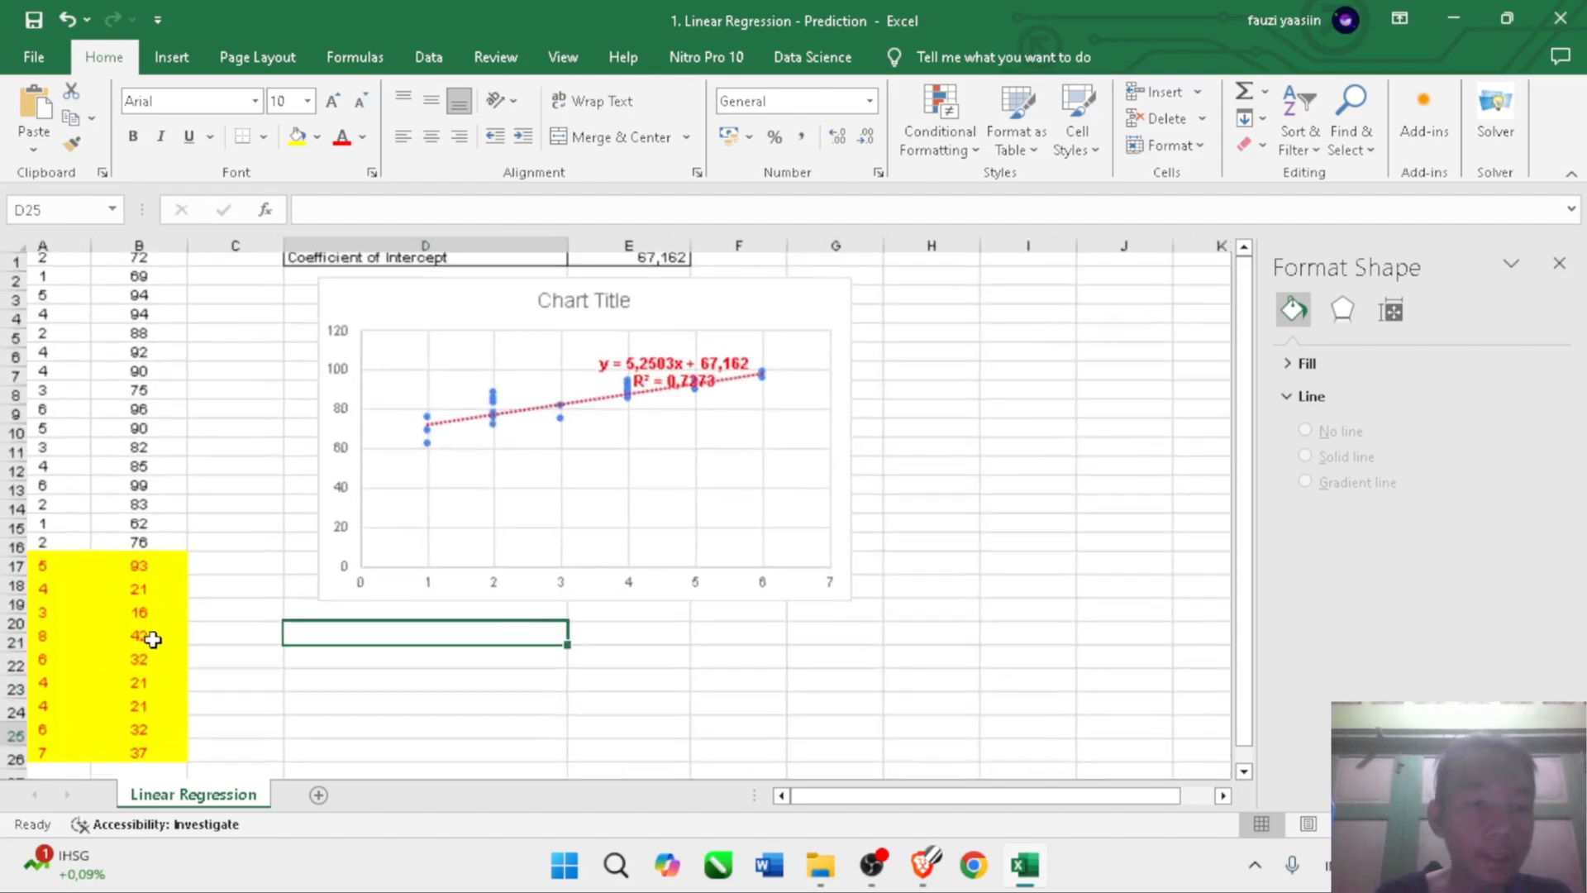
scroll(111, 609, "down", 2, "ctrl")
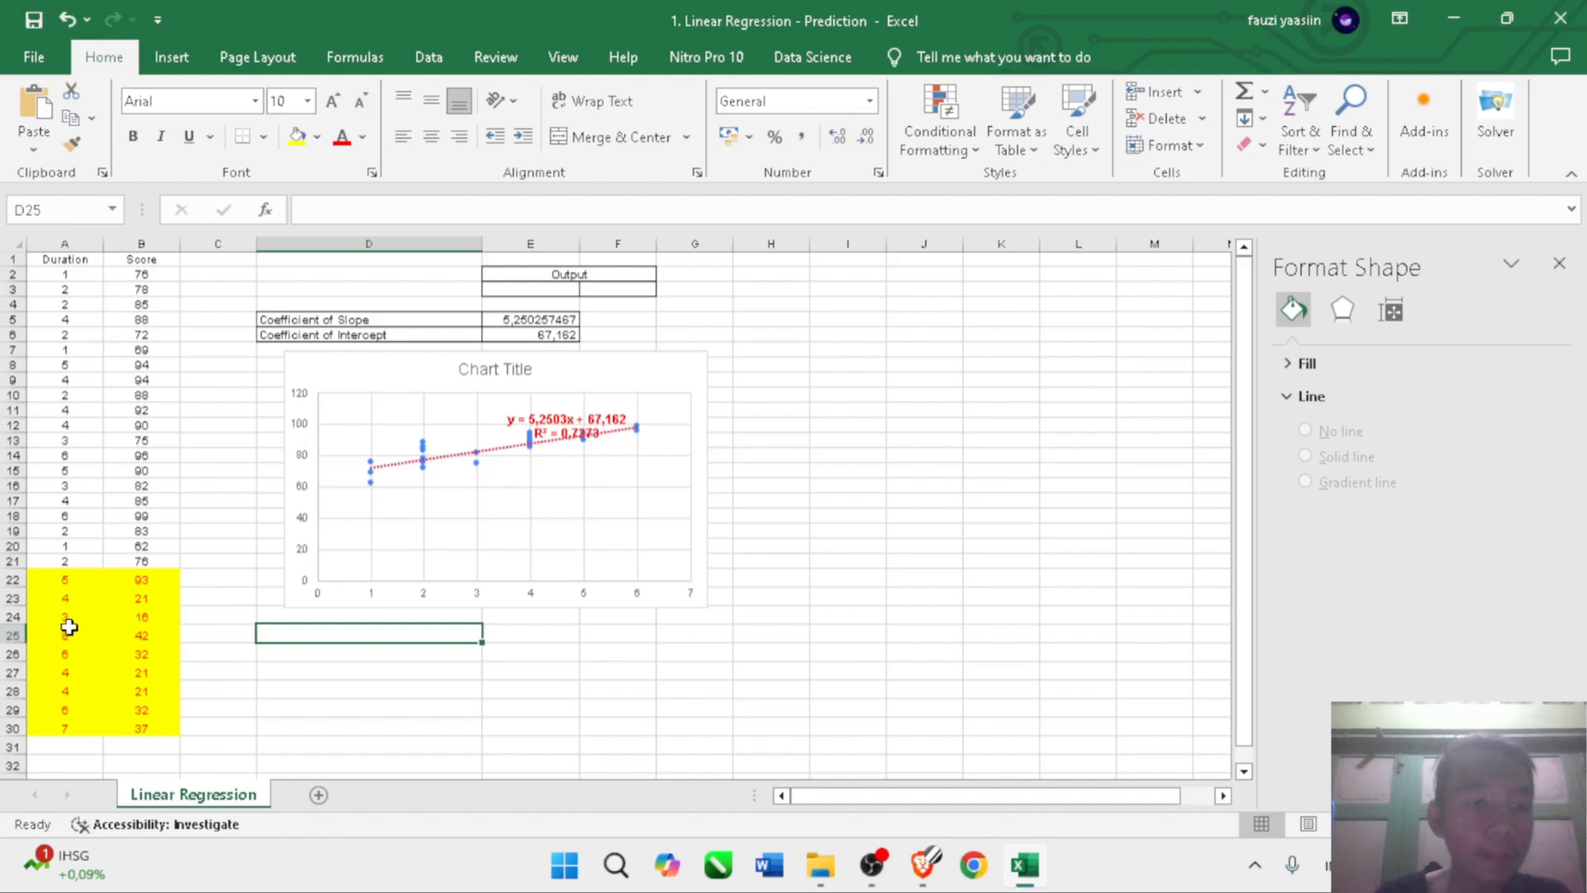
scroll(70, 627, "up", 3, "ctrl")
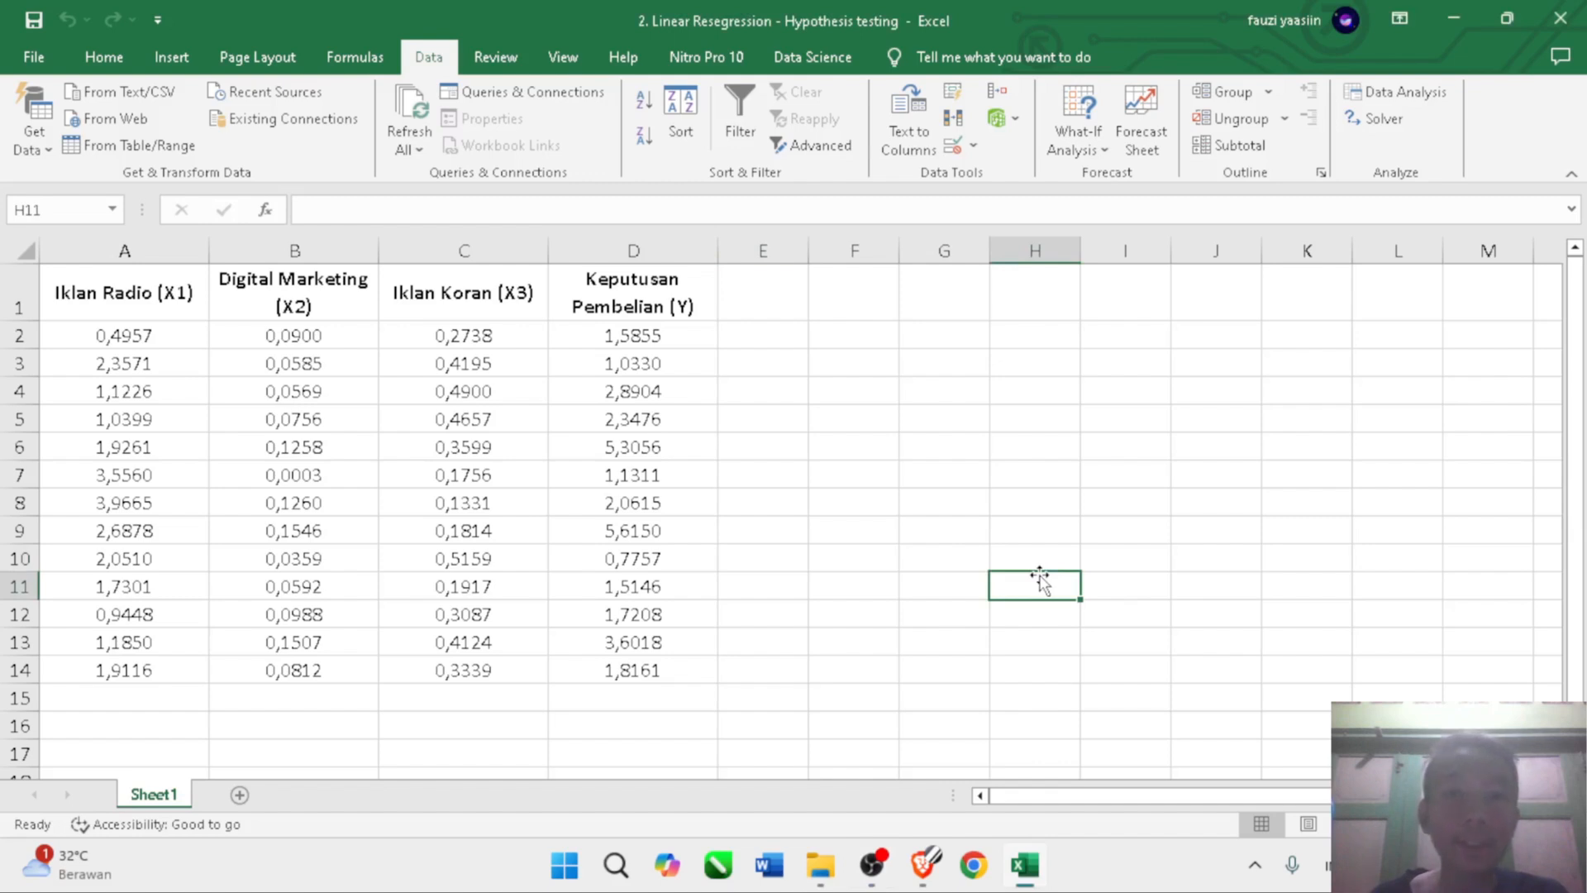
- Start the Regression tool from Data Analysis in the hypothesis testing workbook
left_click(801, 551)
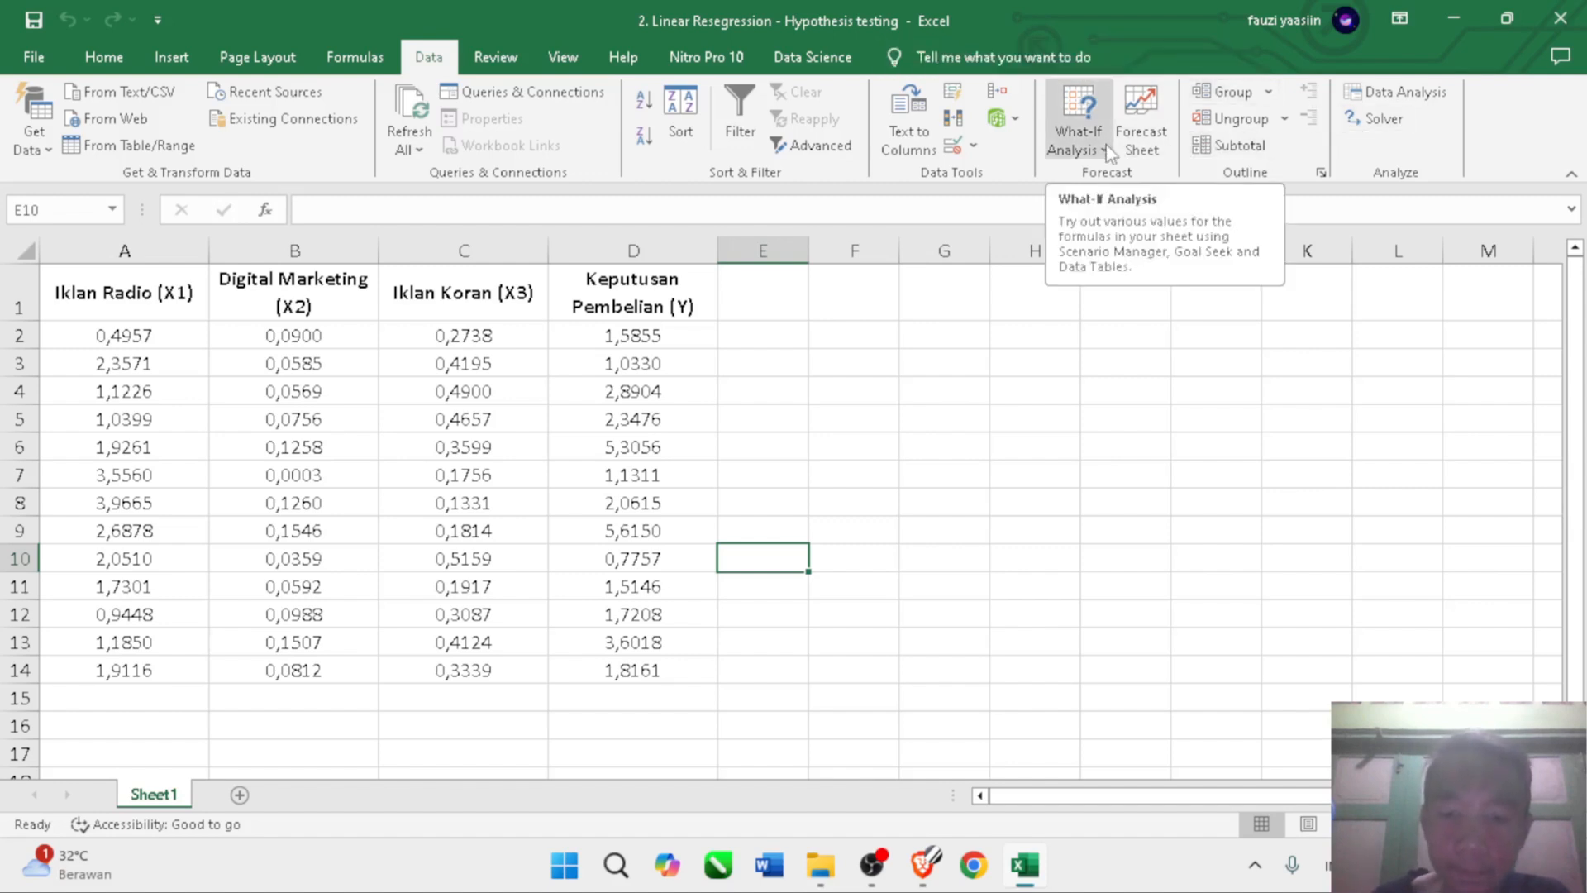
left_click(1399, 95)
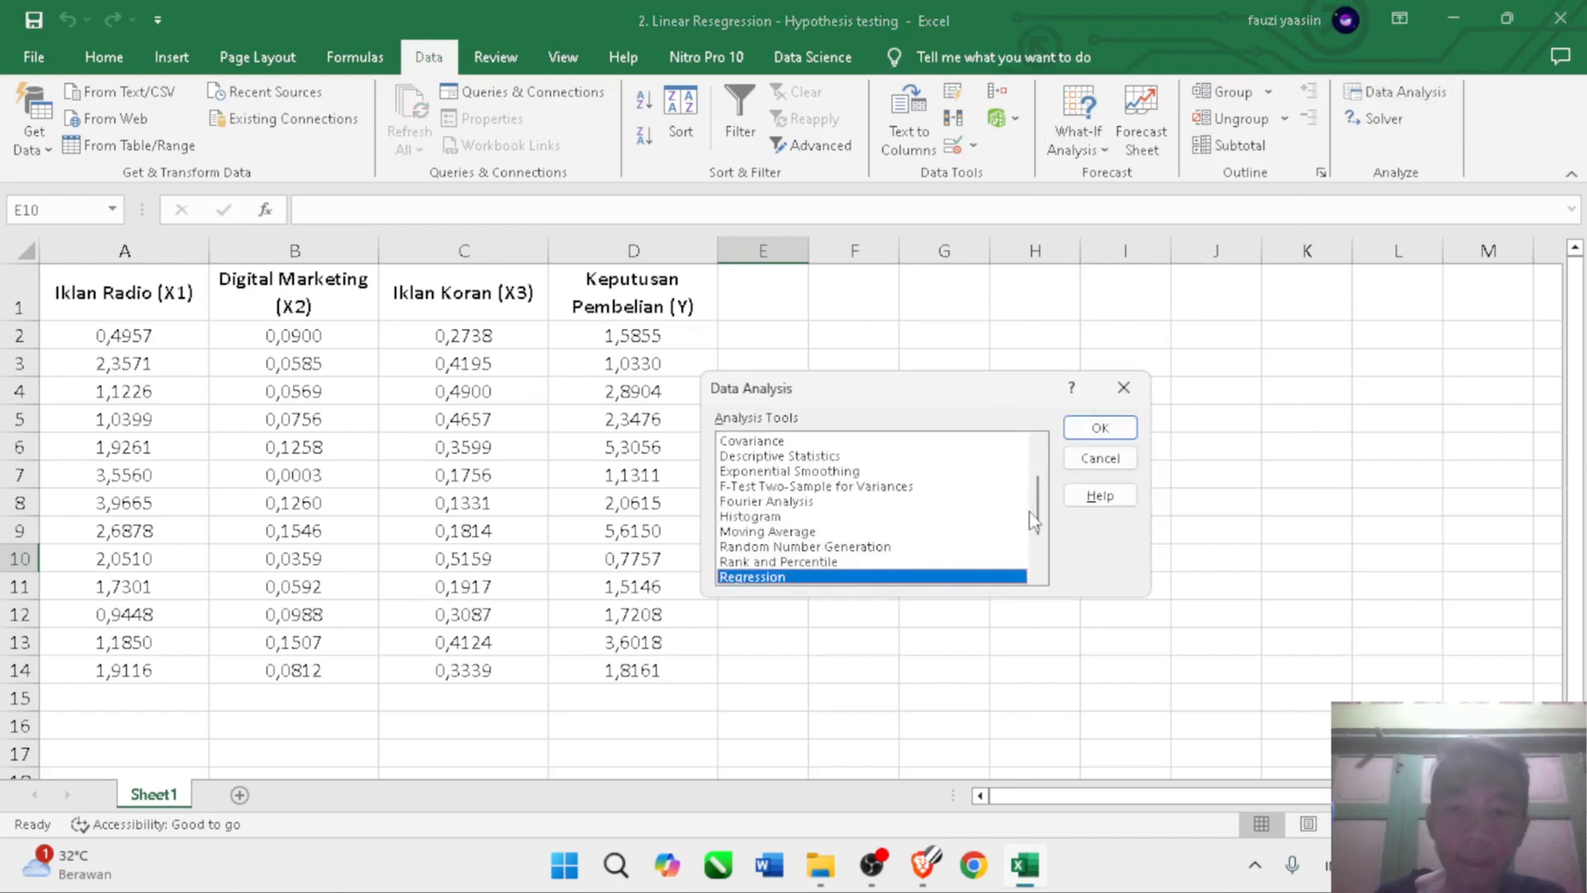
scroll(1041, 562, "down", 2)
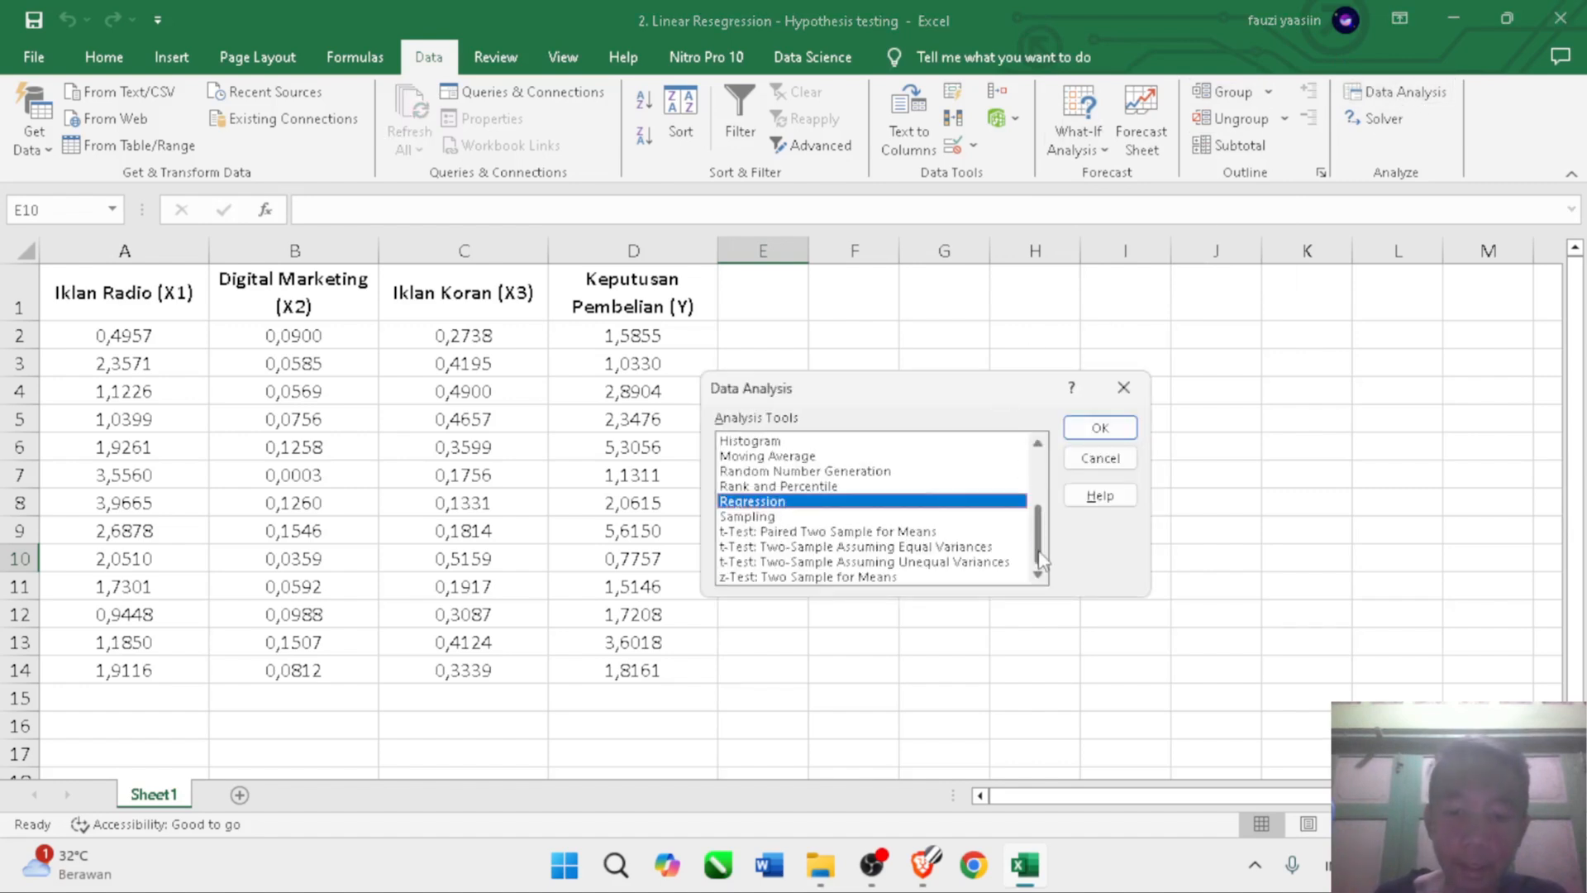
double_click(821, 502)
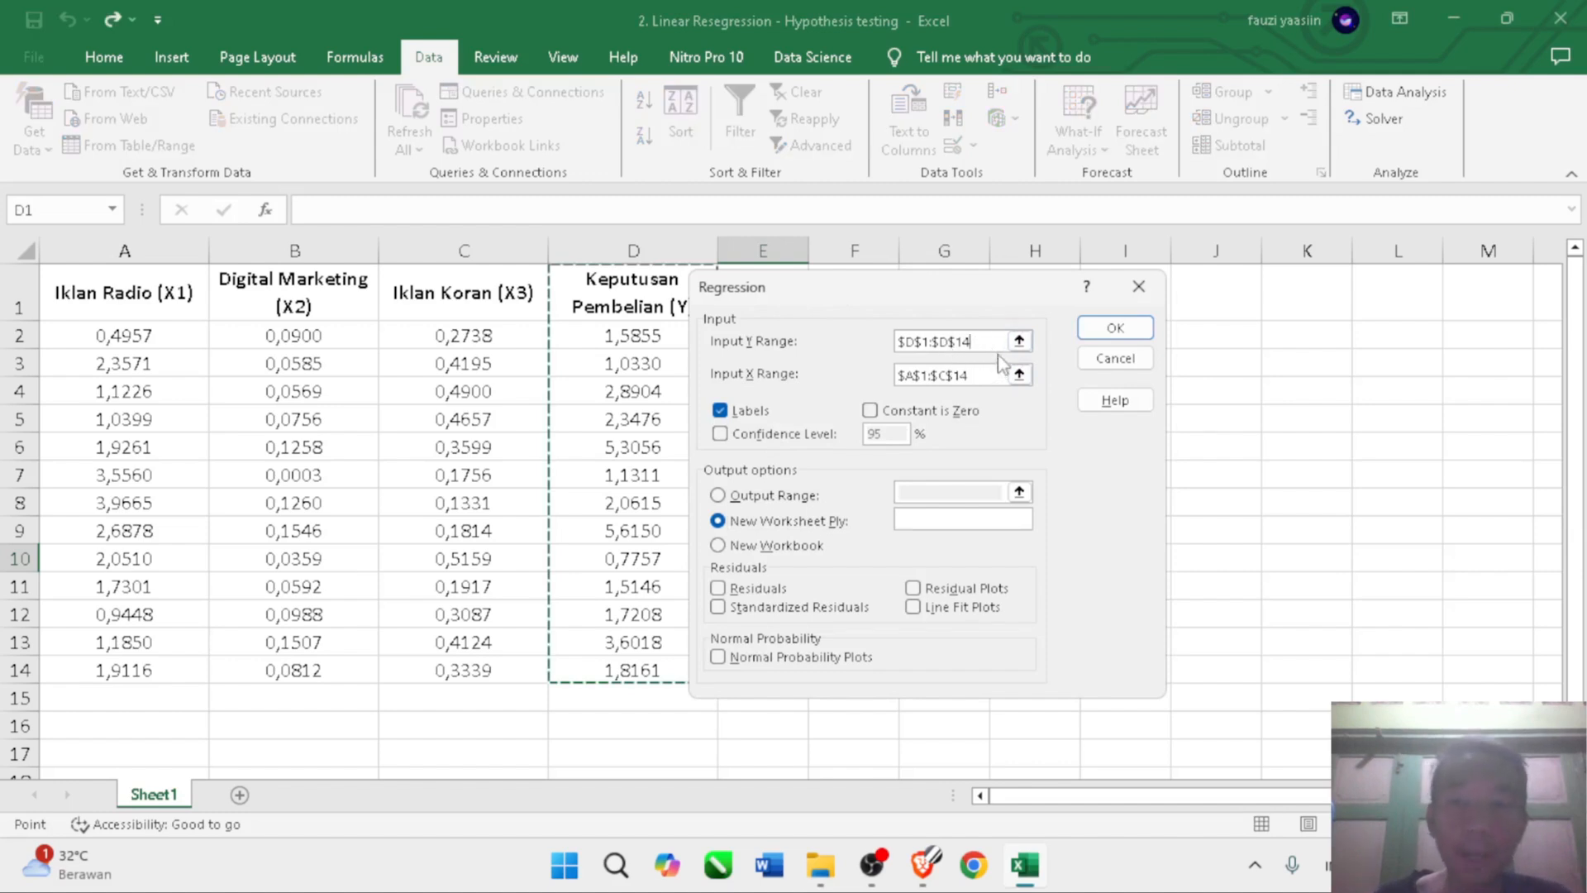
- Clear the existing Input Y Range and Input X Range of the regression
key("BackSpace")
key("BackSpace")
key("BackSpace")
key("BackSpace")
key("BackSpace")
key("BackSpace")
key("BackSpace")
key("BackSpace")
key("BackSpace")
key("BackSpace")
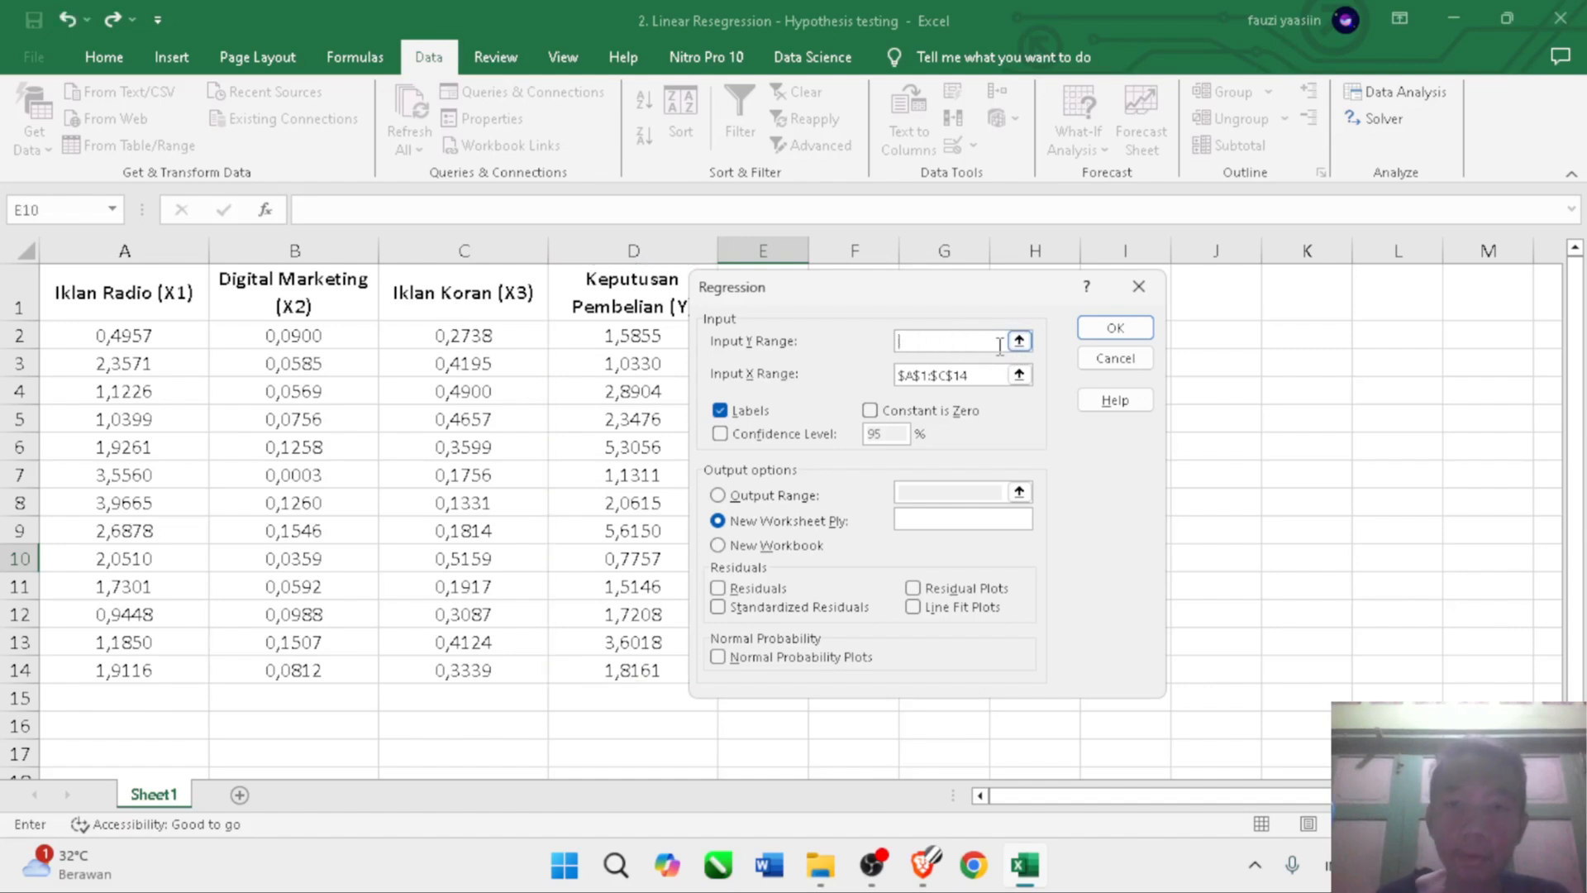
left_click(983, 377)
- Set the regression's Input Y Range to the Keputusan Pembelian (Y) column, $D$1:$D$14, including its header
left_click(1019, 341)
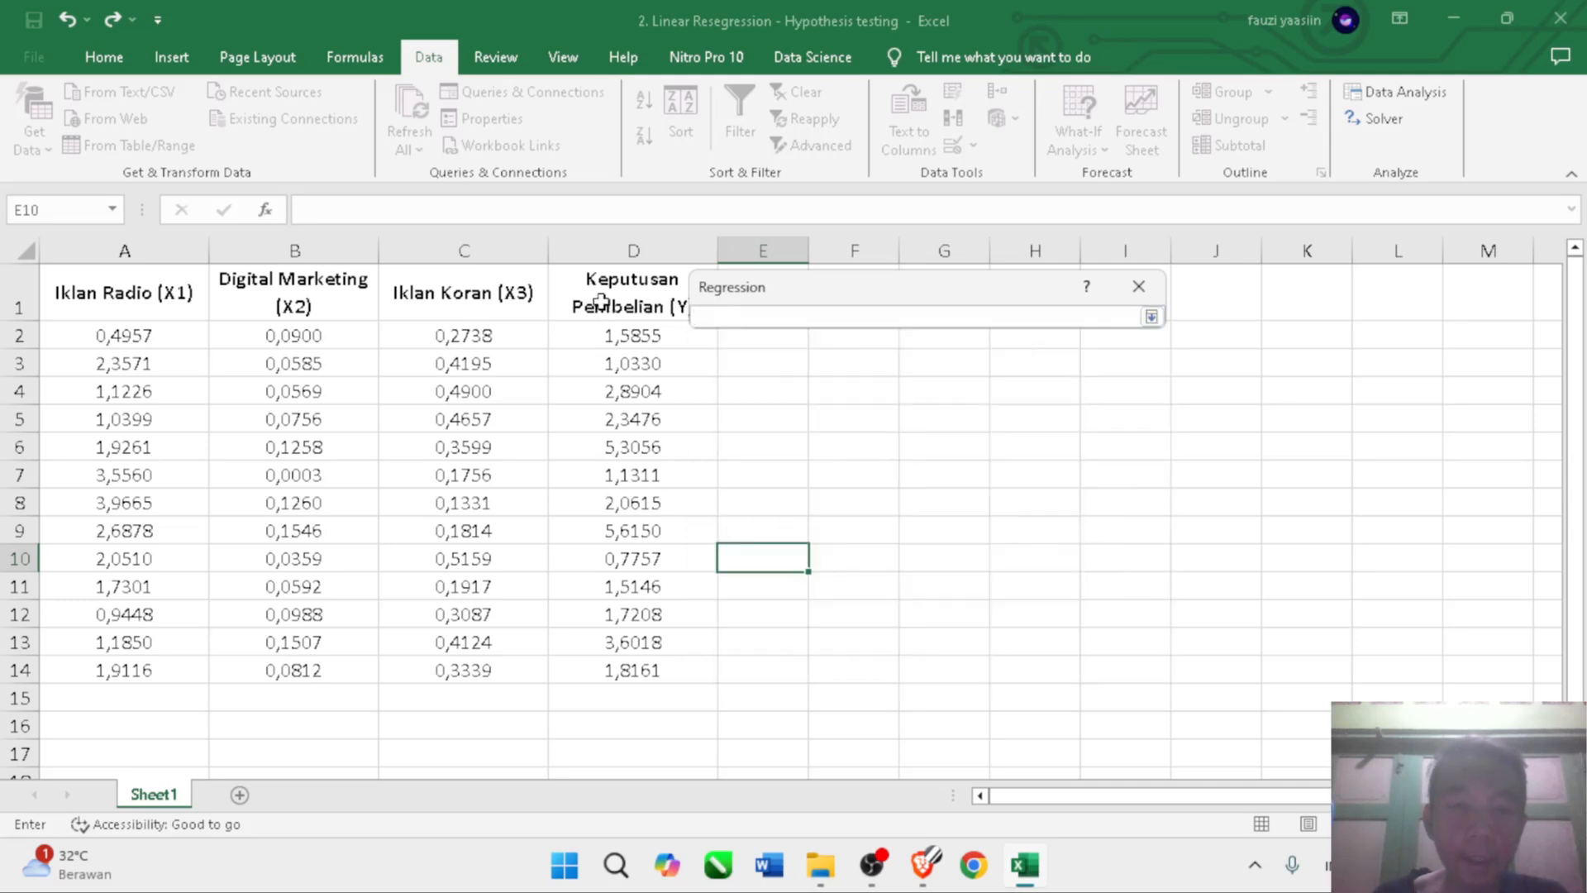
left_click_drag(600, 301, 632, 668)
key("Return")
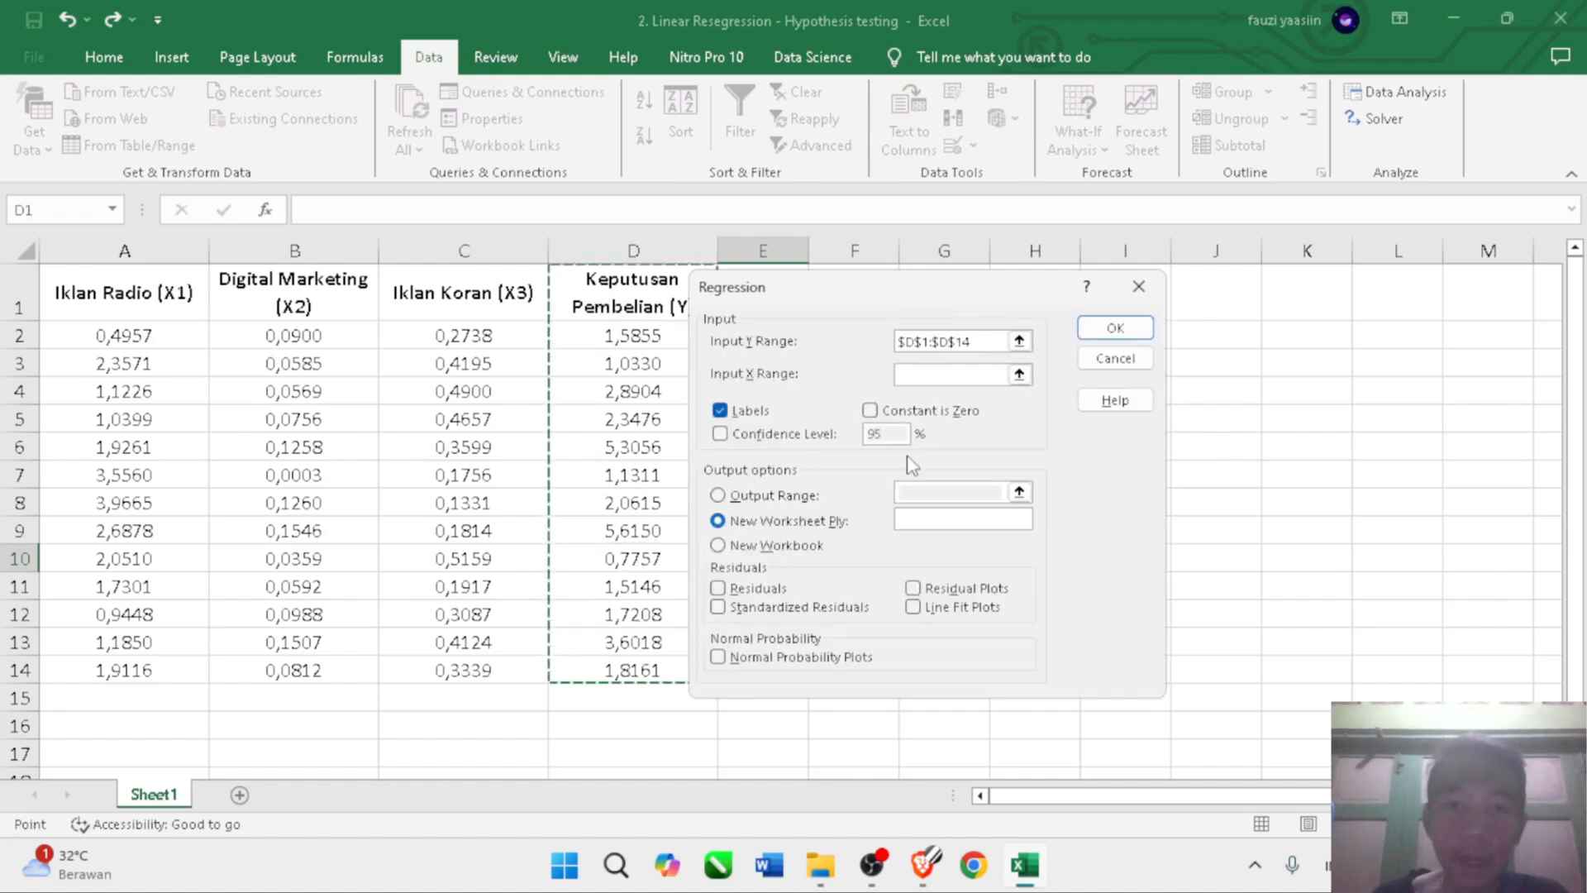
- Set the Input X Range to the three advertising columns, $A$1:$C$14, and run the regression with labels to a new worksheet
left_click(1019, 375)
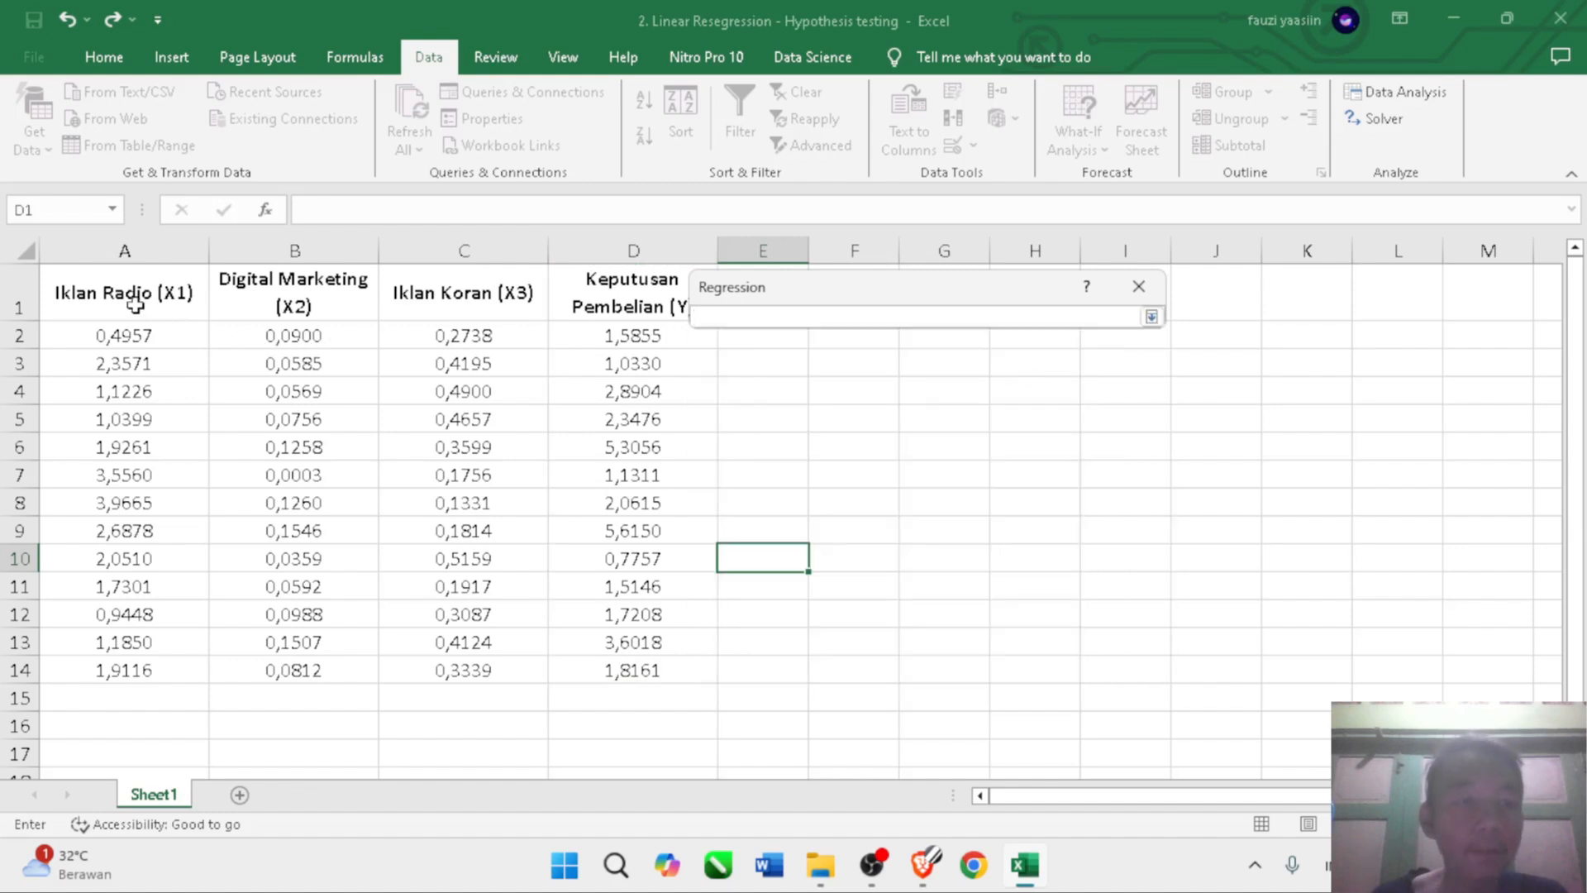
left_click_drag(134, 306, 458, 666)
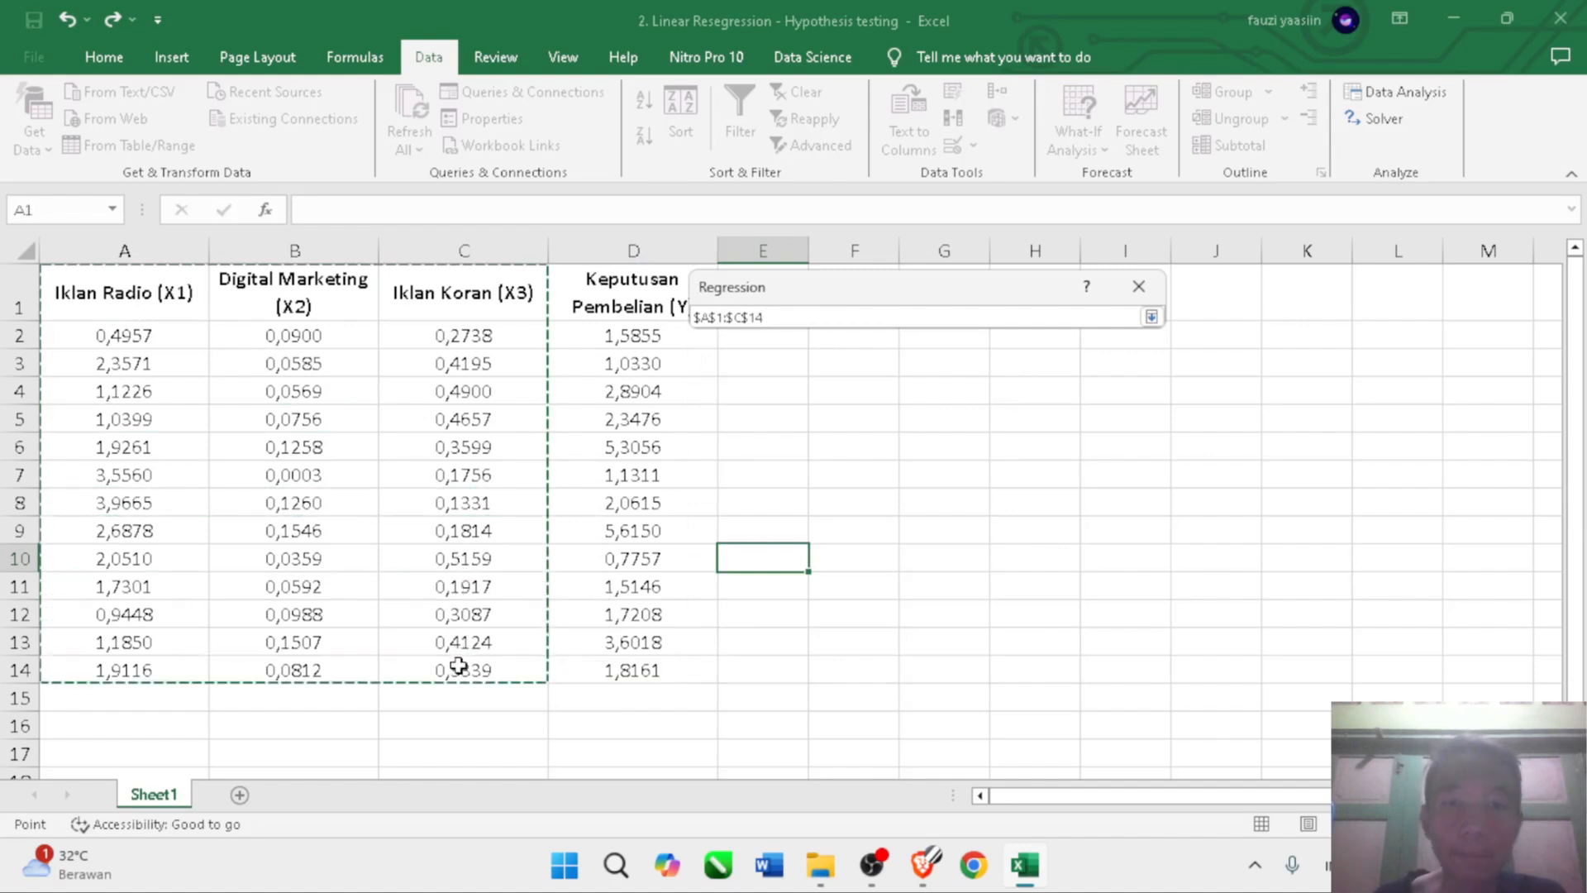
key("Return")
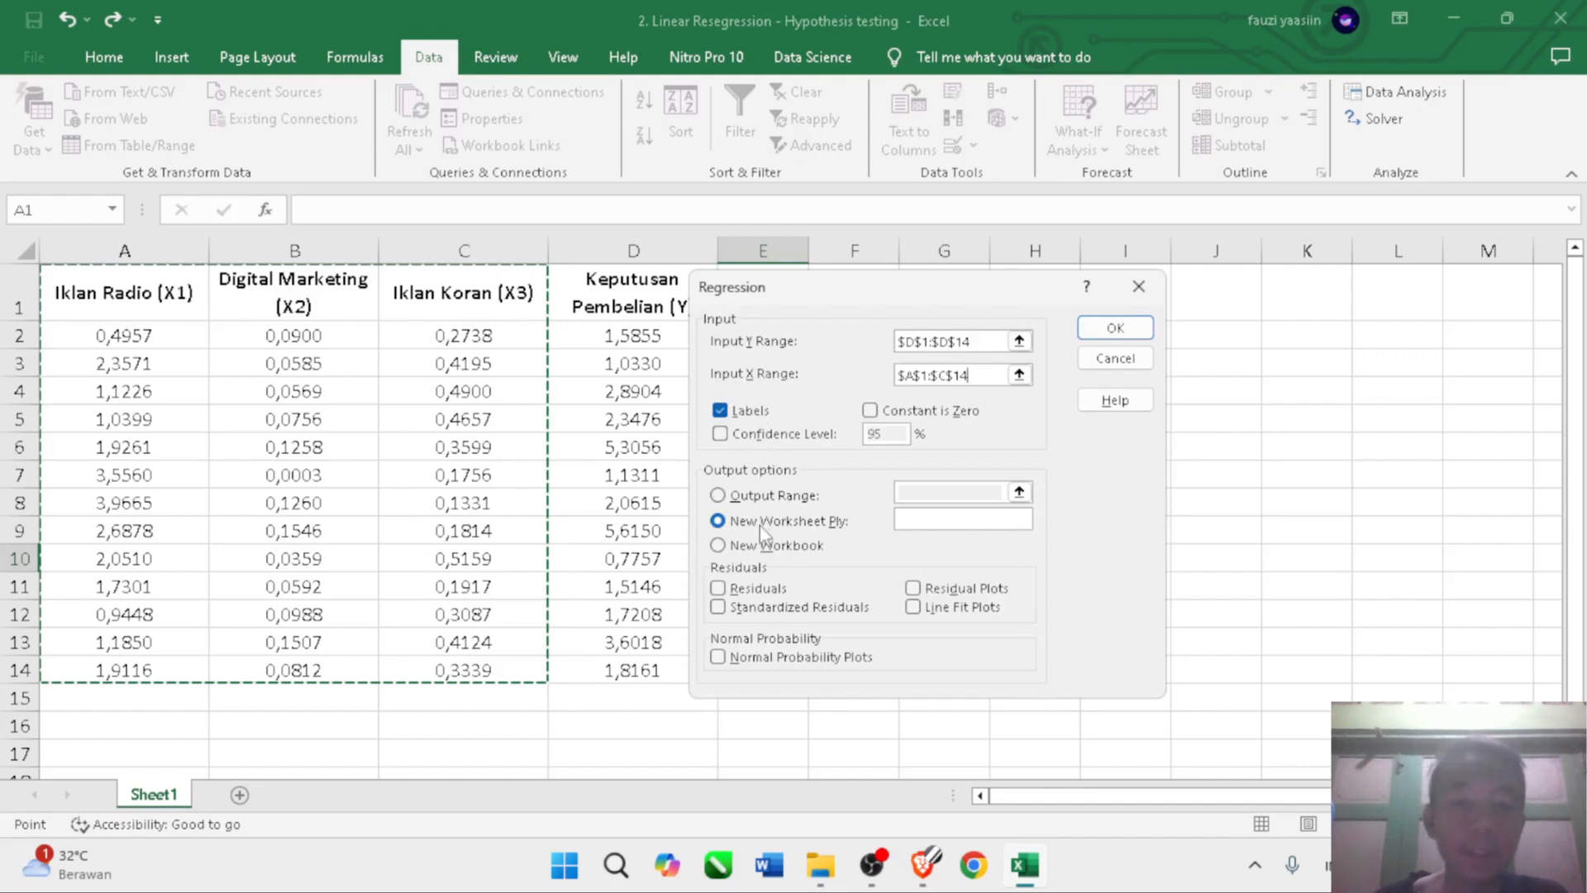
left_click(1111, 333)
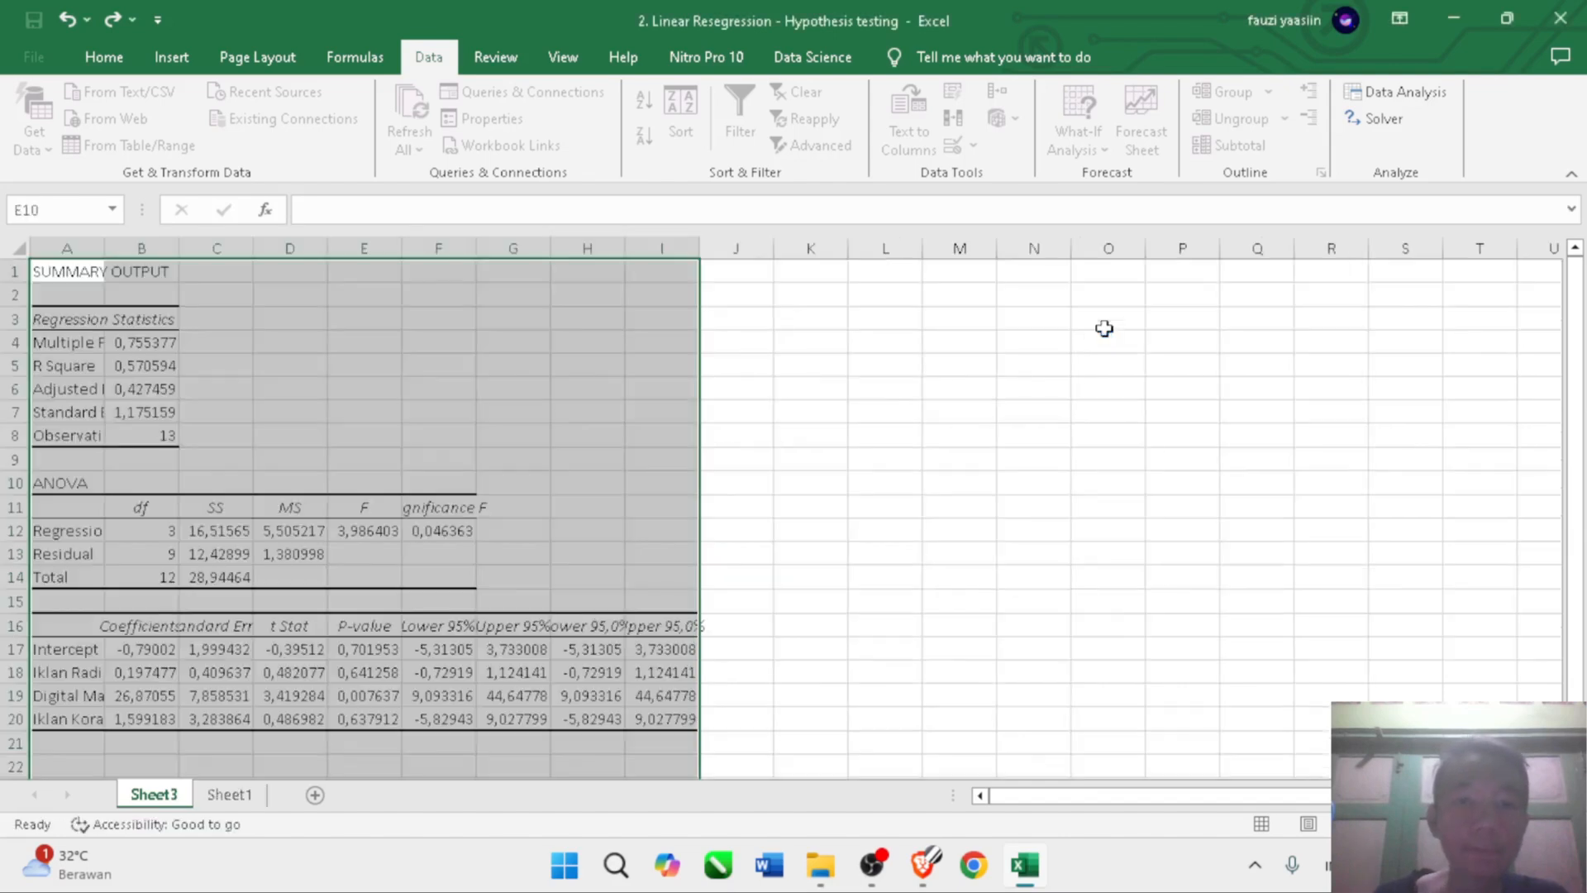
- Select the R Square row A5:B5 in the summary output and widen column F to fit the Significance F heading
left_click(746, 458)
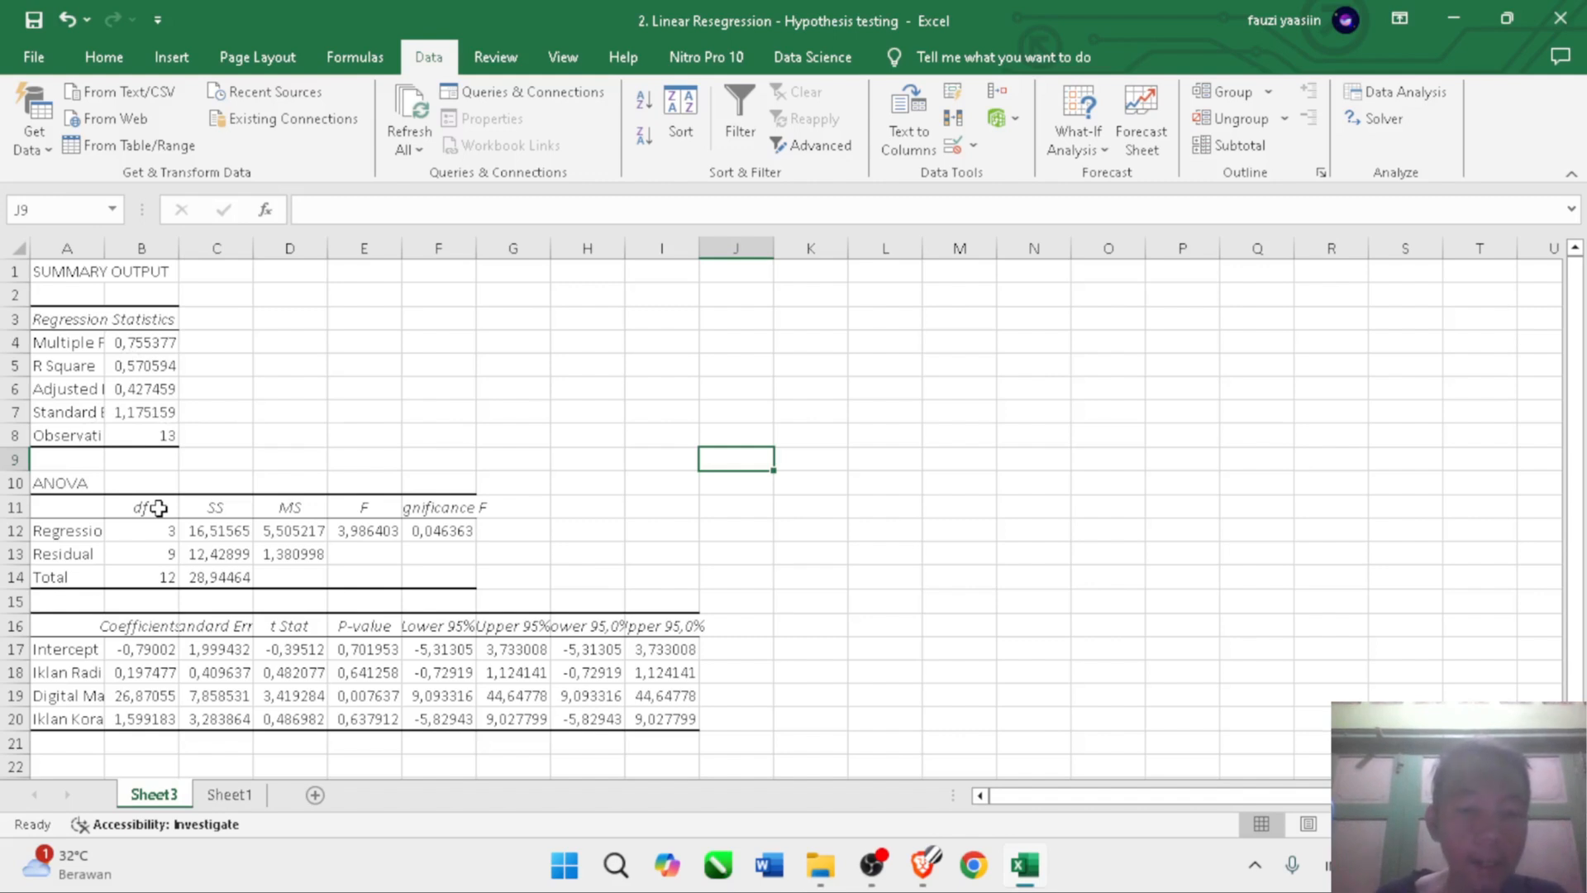
left_click_drag(61, 366, 130, 374)
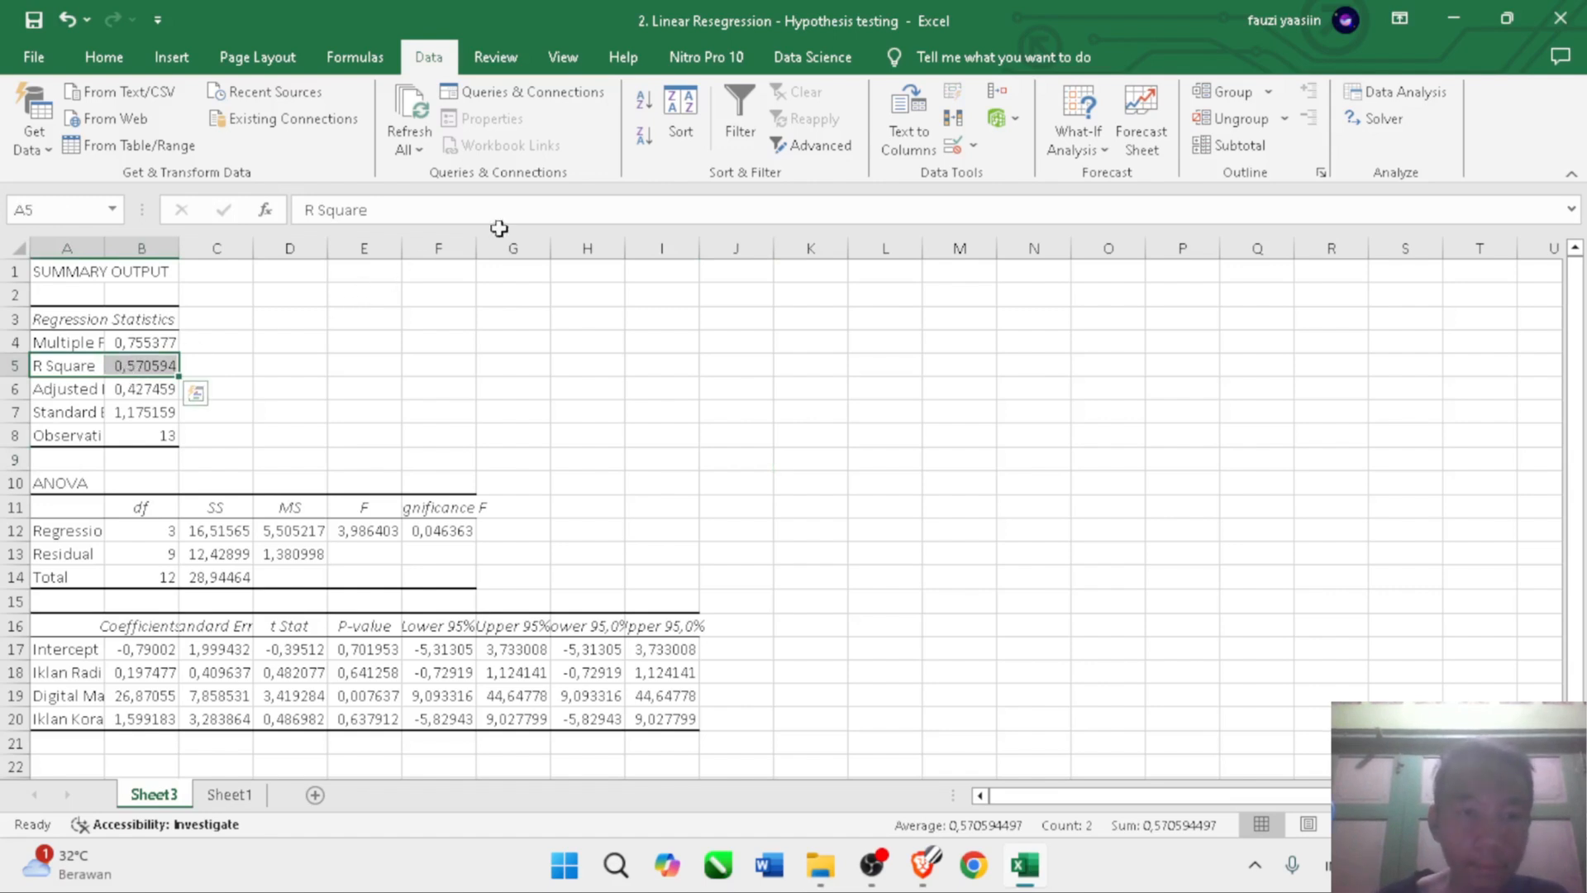
left_click_drag(467, 252, 586, 249)
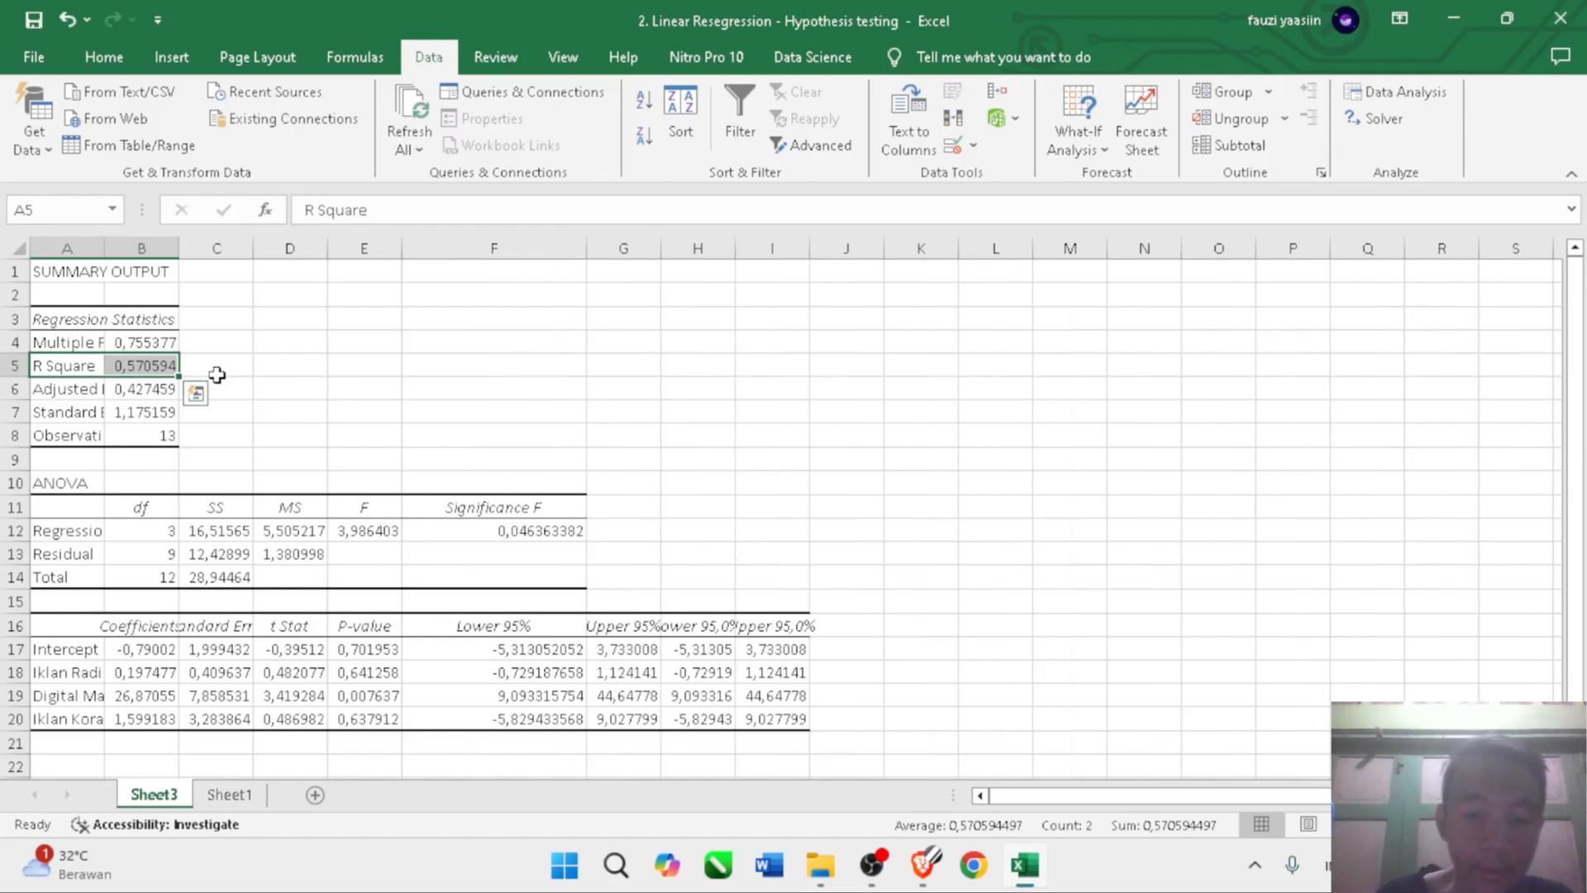
- Fill the R Square row A5:B5 and the Significance F cells F11:F12 with yellow
left_click(107, 59)
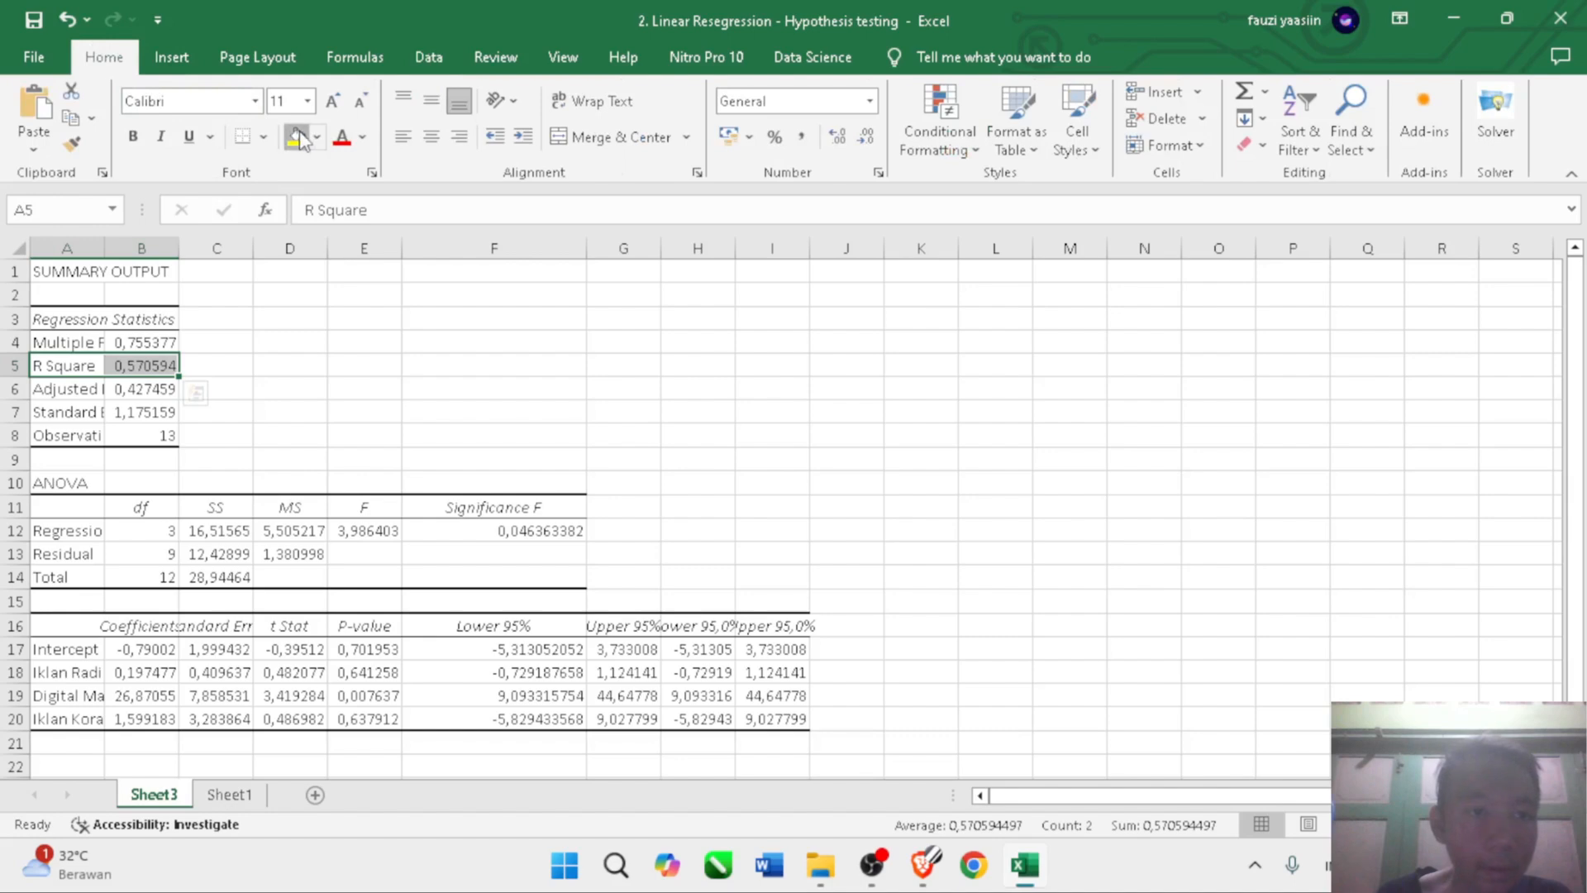
left_click(296, 138)
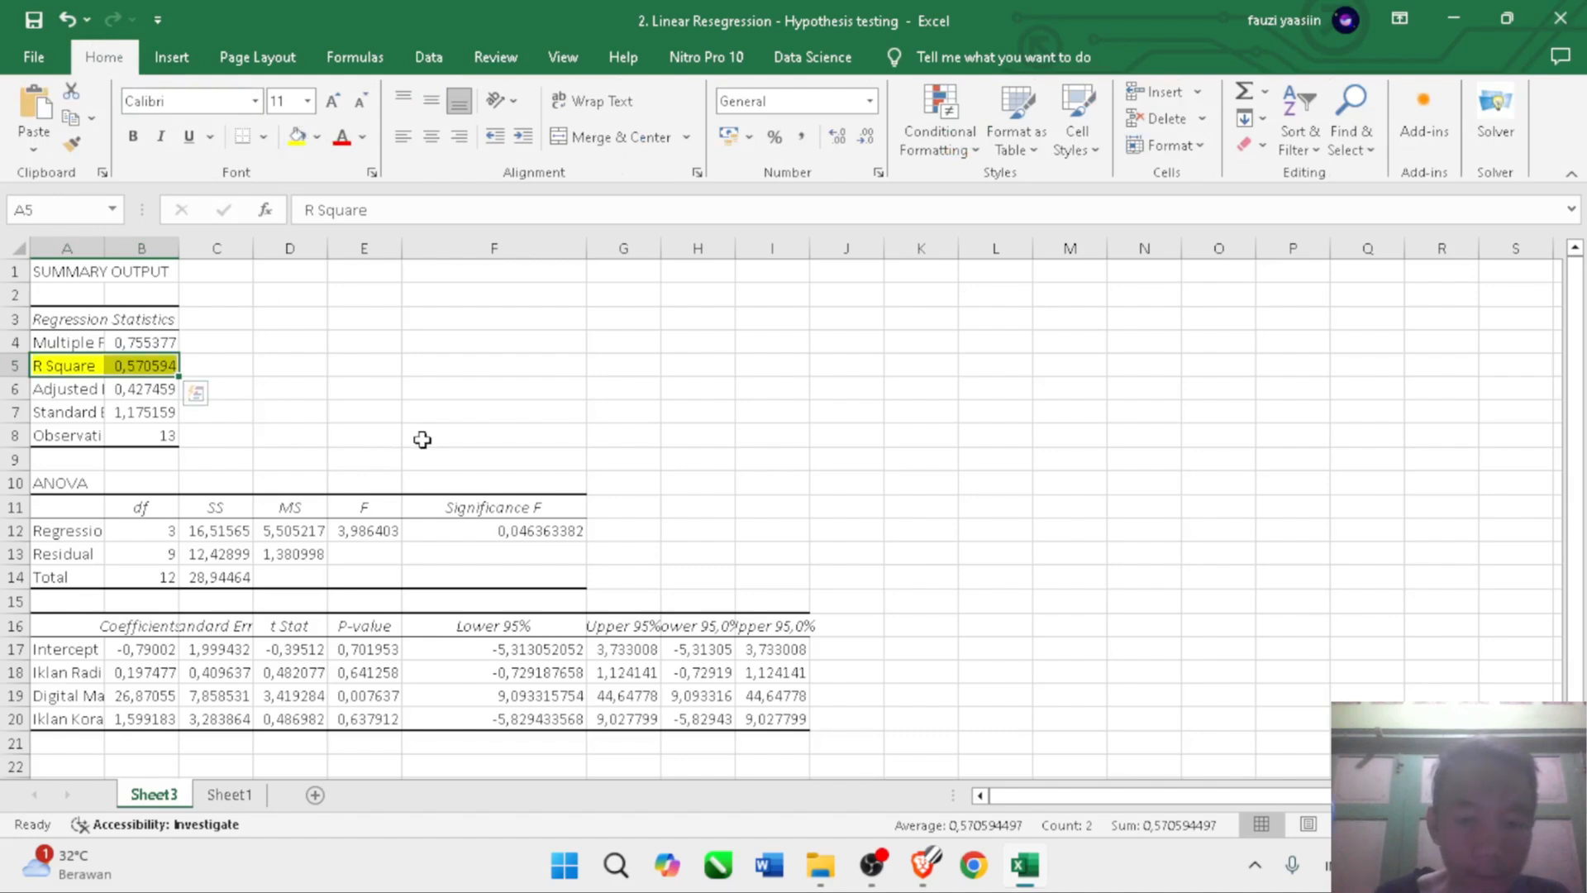
left_click_drag(461, 507, 518, 530)
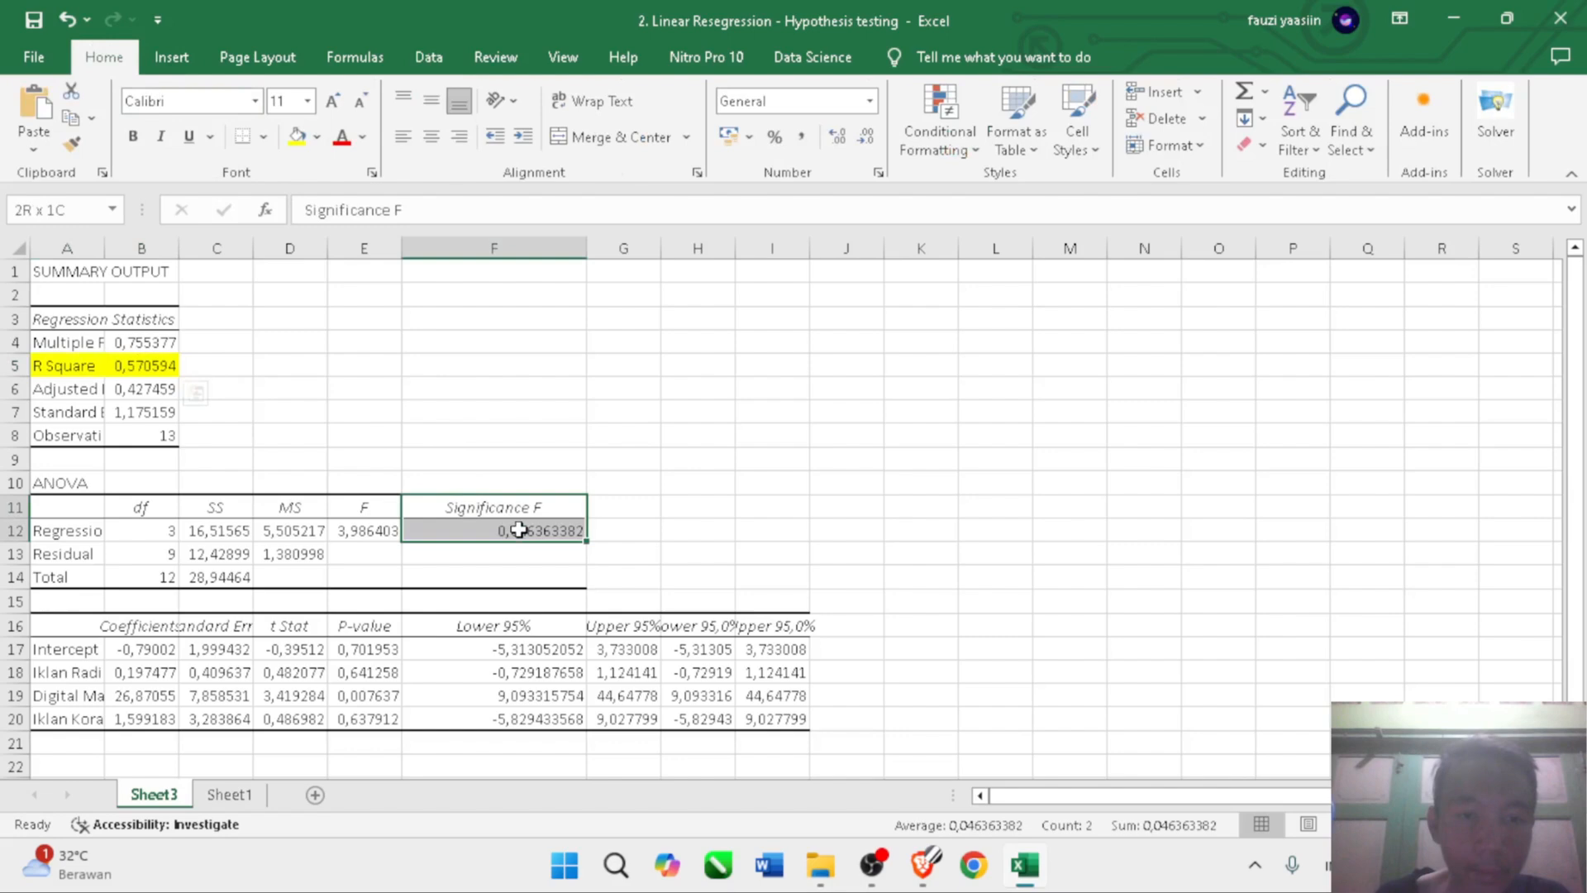
left_click(296, 137)
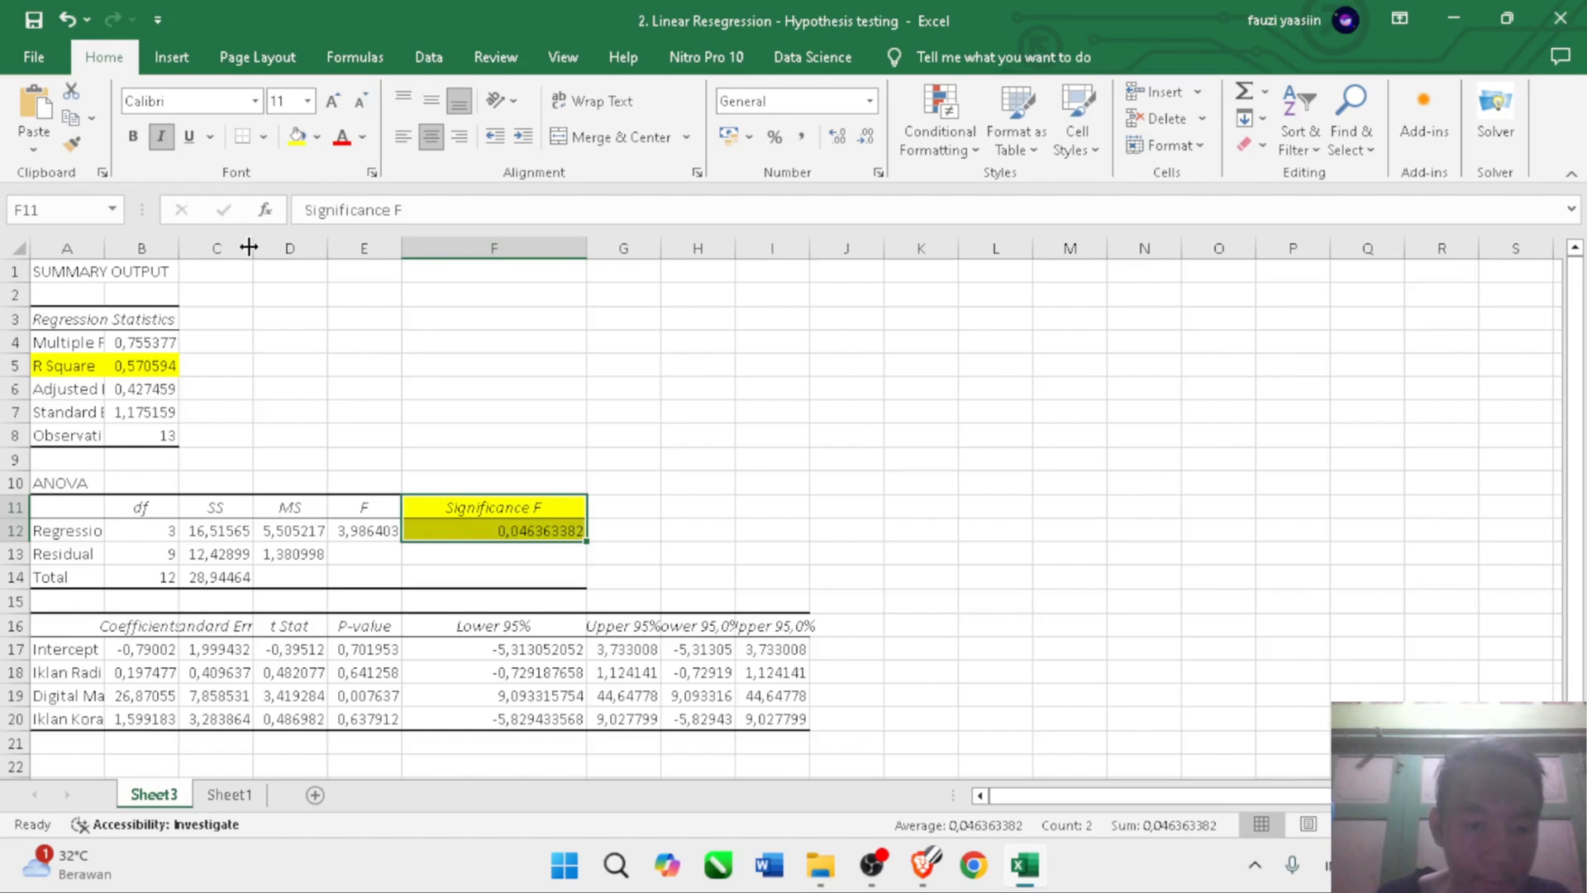
- Widen column B to show the full coefficients and fill the Coefficients cells B16:B20 with yellow
left_click_drag(179, 248, 251, 249)
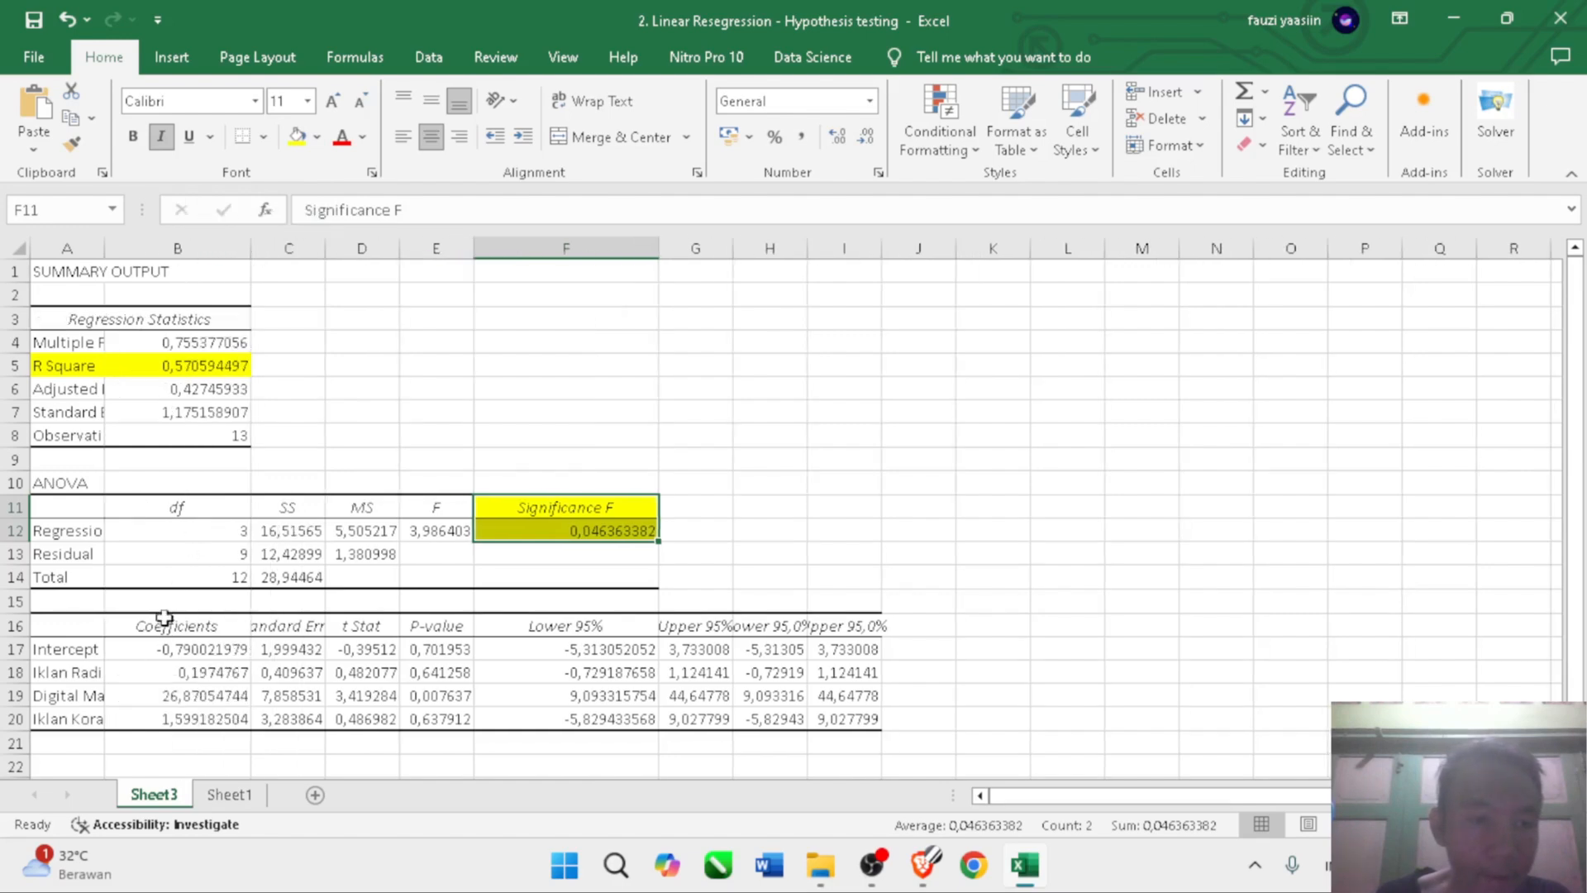
left_click(166, 655)
left_click_drag(166, 655, 170, 718)
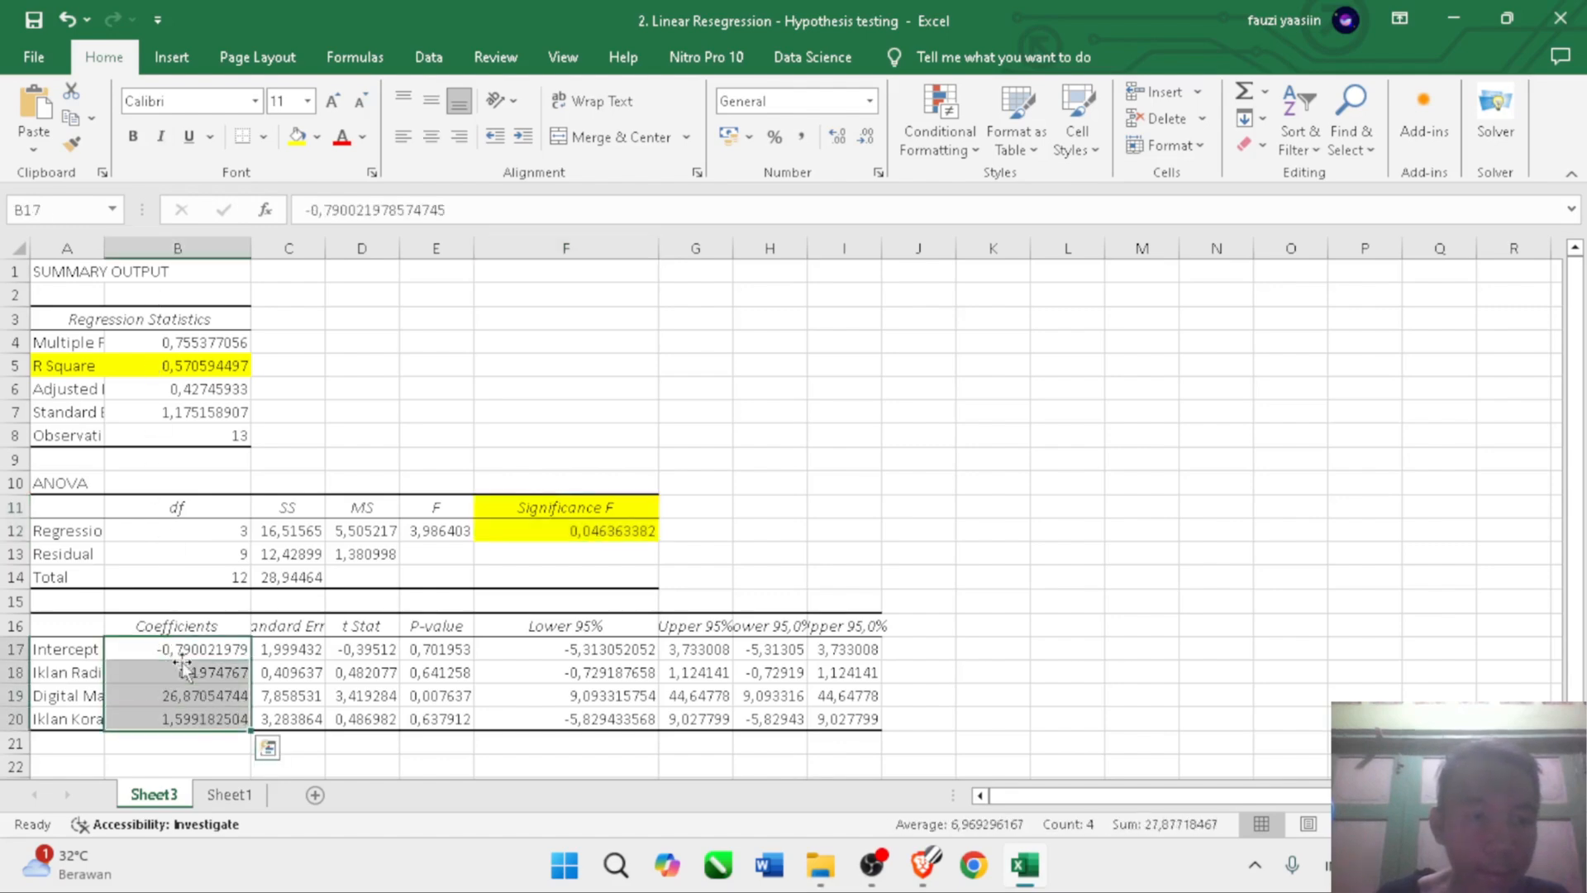
left_click(158, 618)
left_click_drag(159, 619, 174, 719)
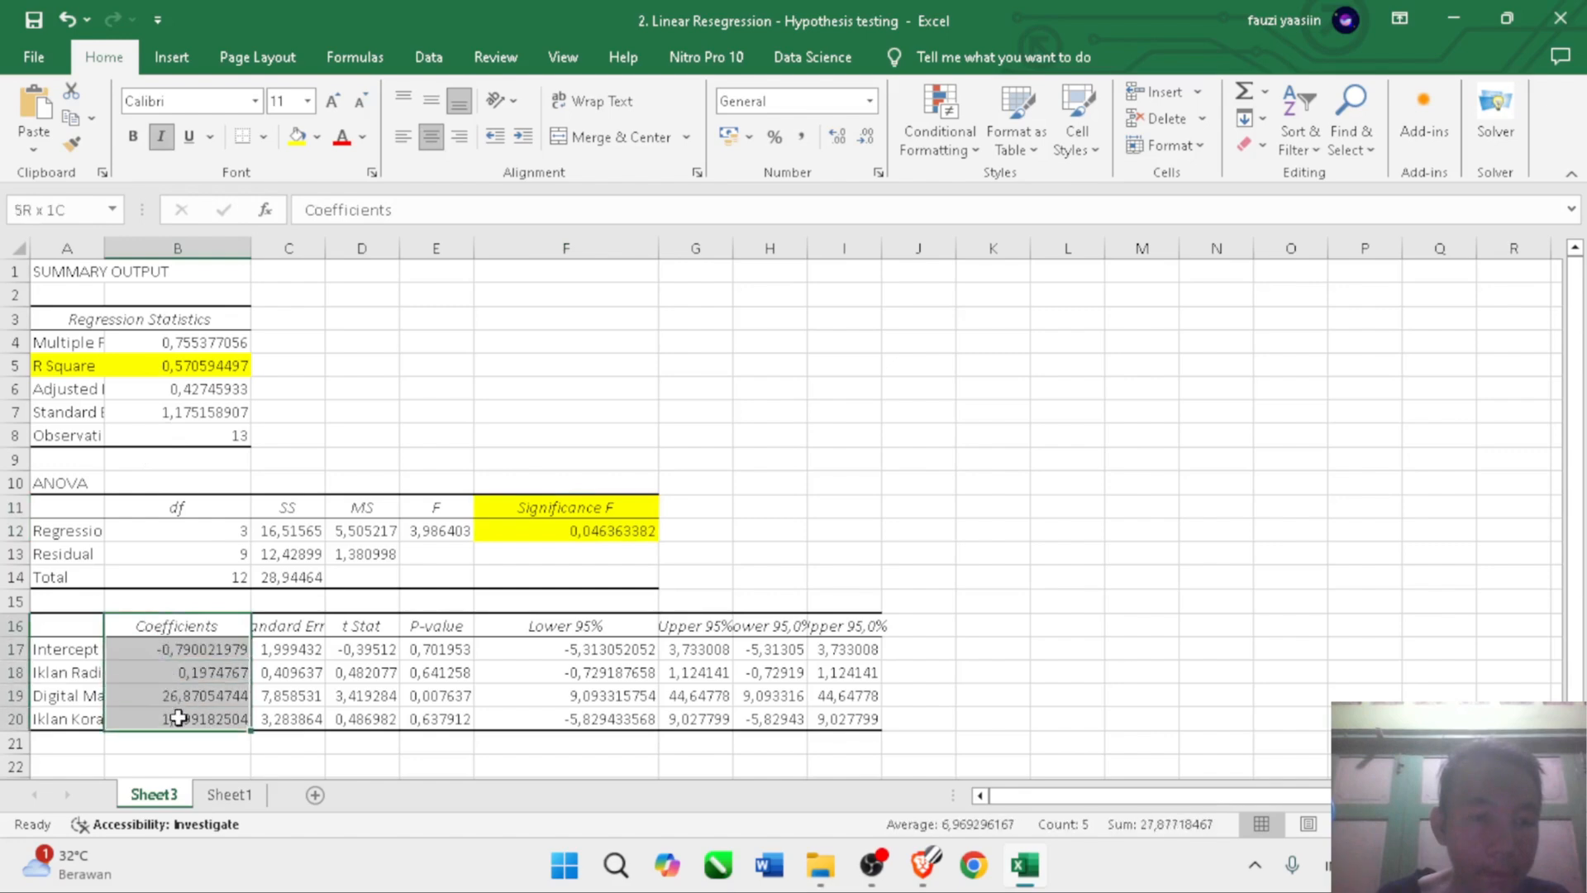
left_click(296, 137)
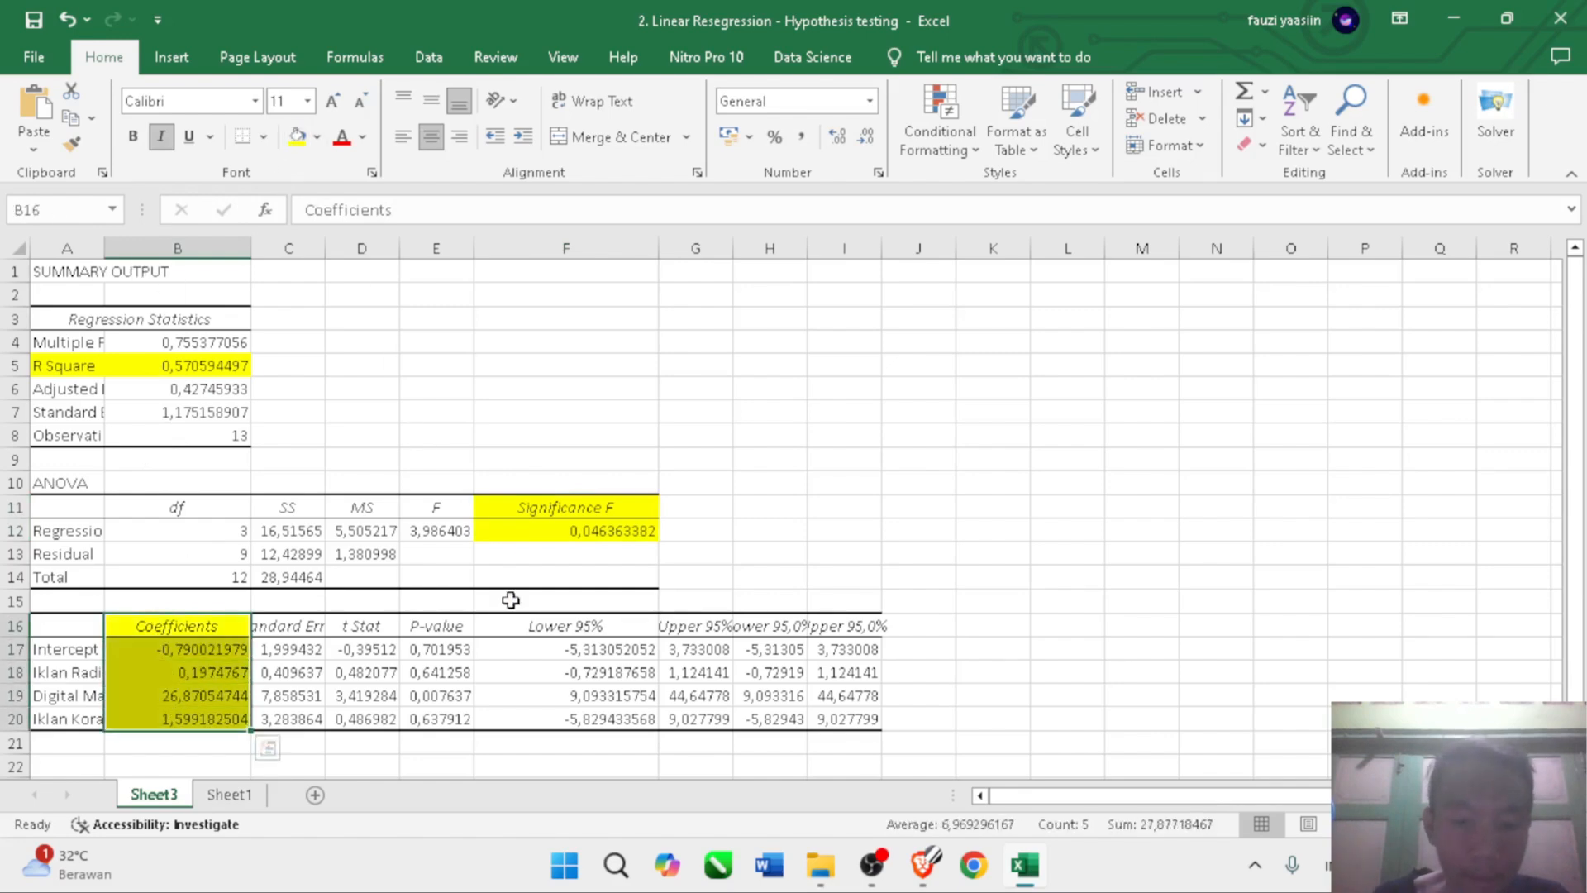
- Fill the P-value cells E16:E20 with yellow and widen column E to show more decimals
left_click_drag(451, 624, 454, 721)
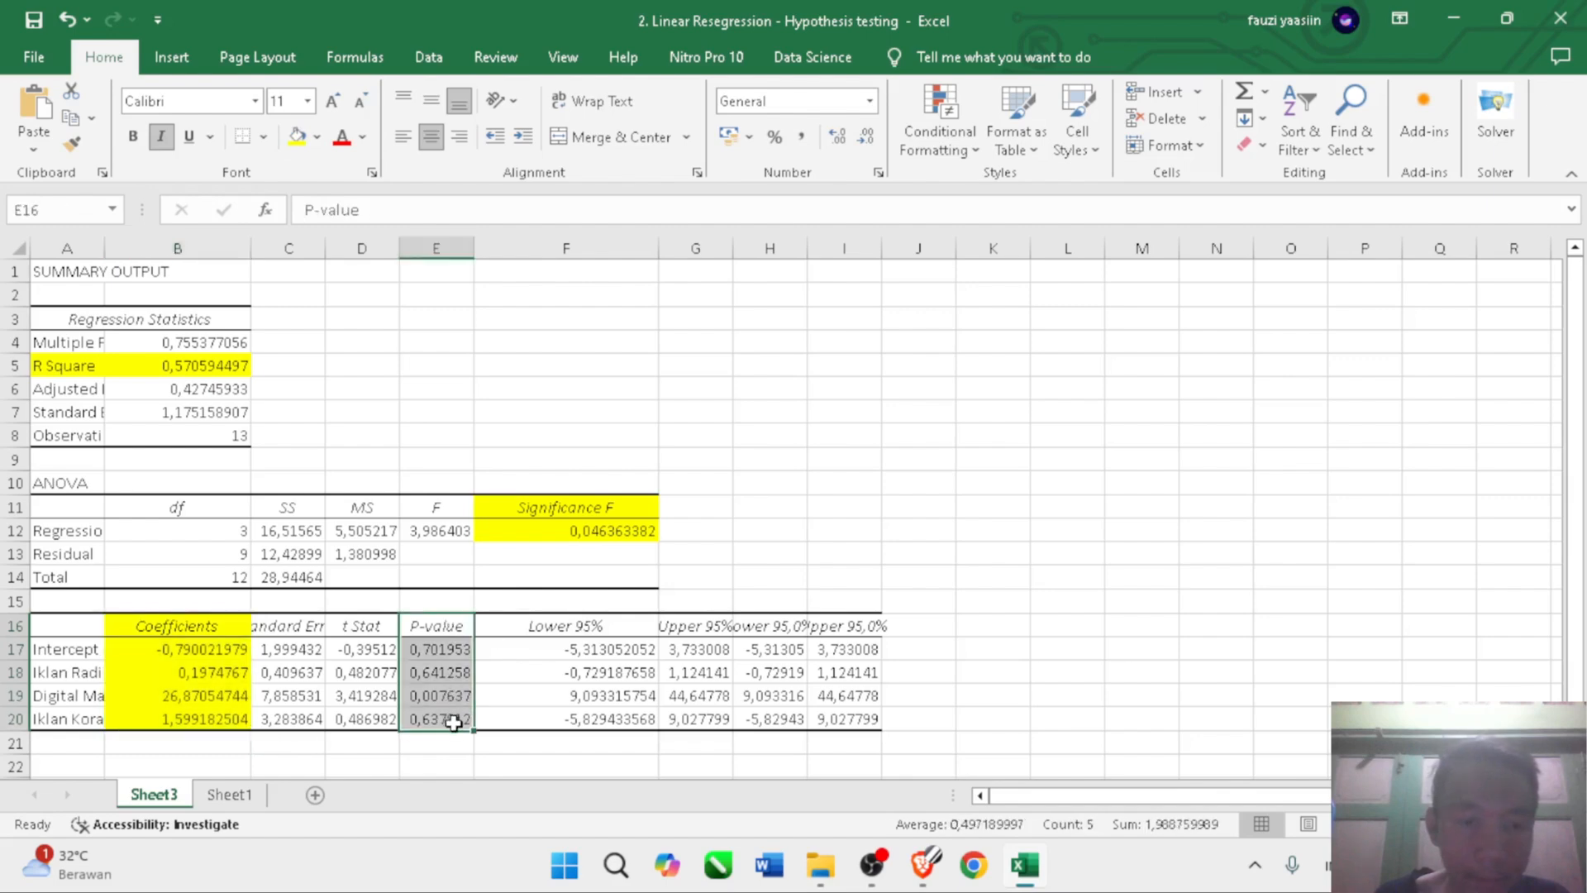
left_click(295, 136)
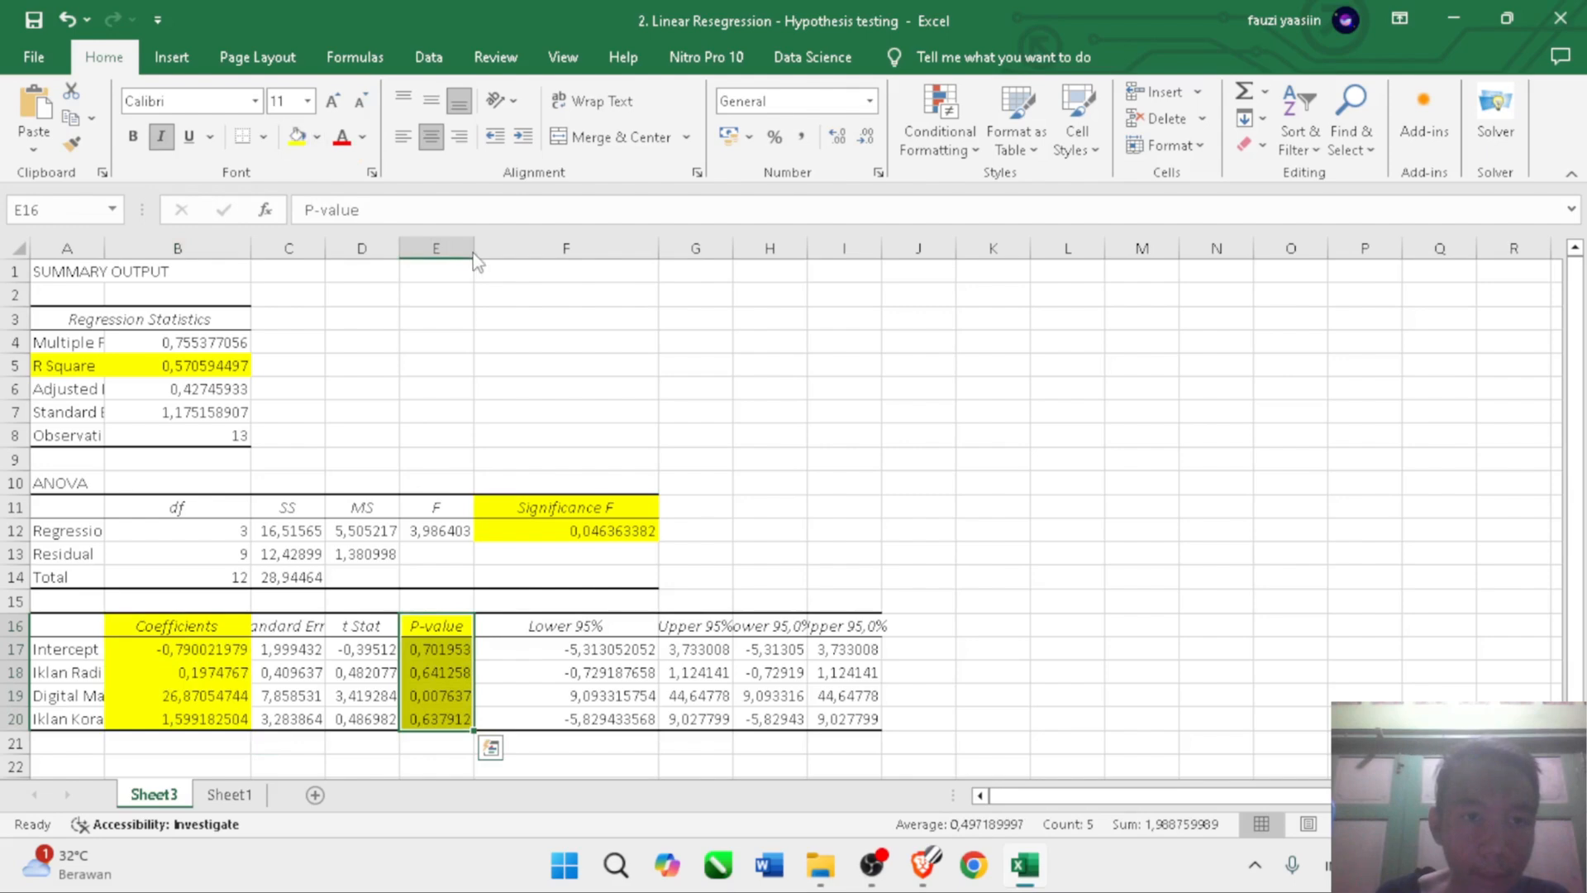
left_click_drag(471, 247, 503, 262)
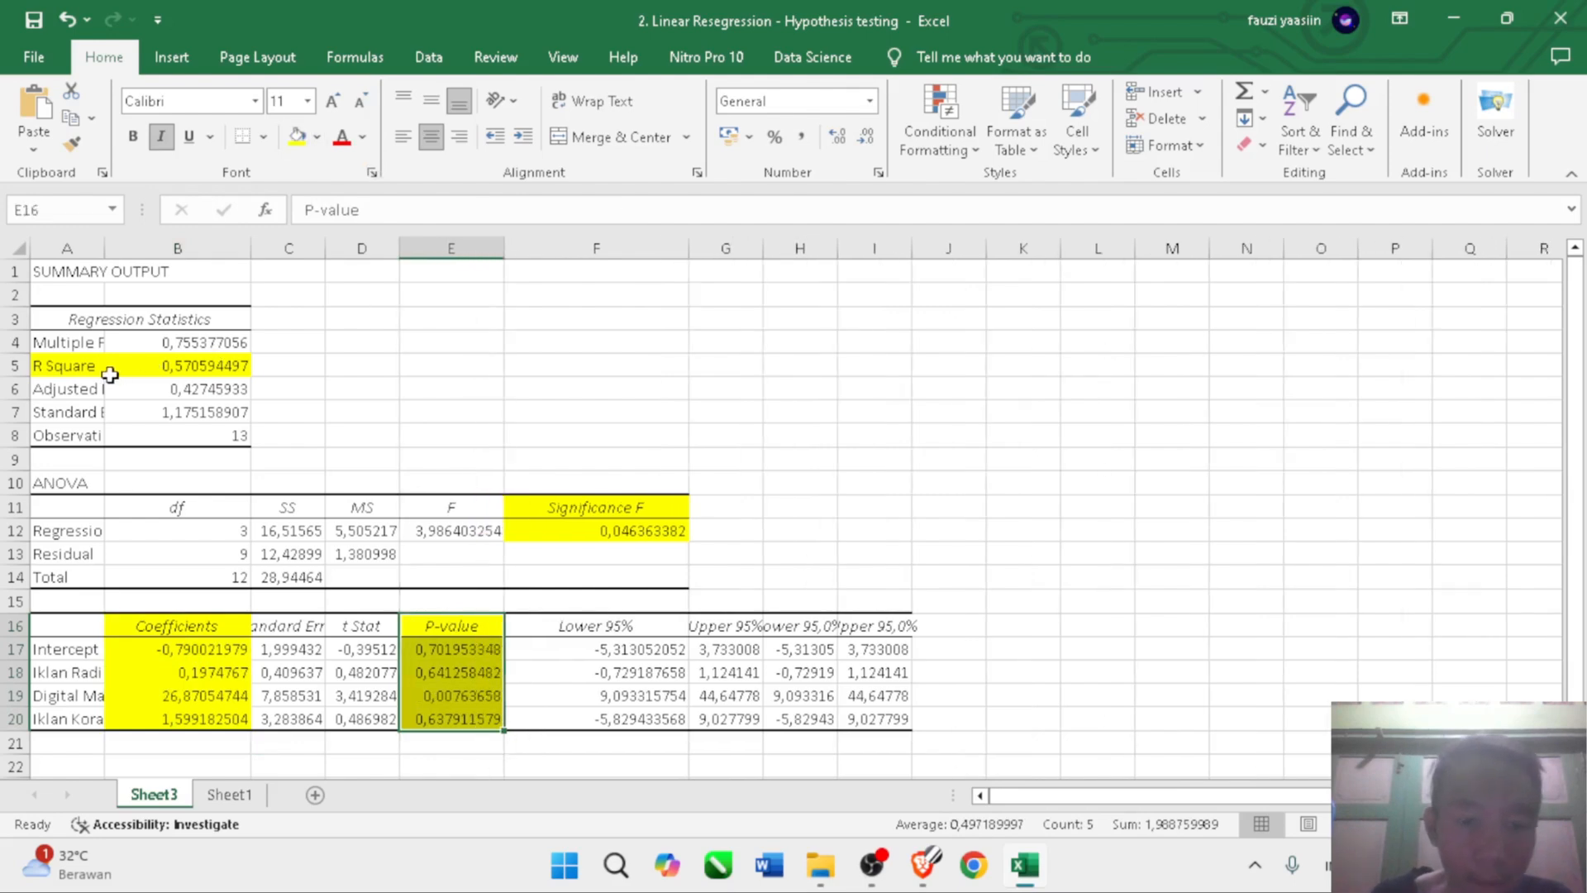
left_click(131, 393)
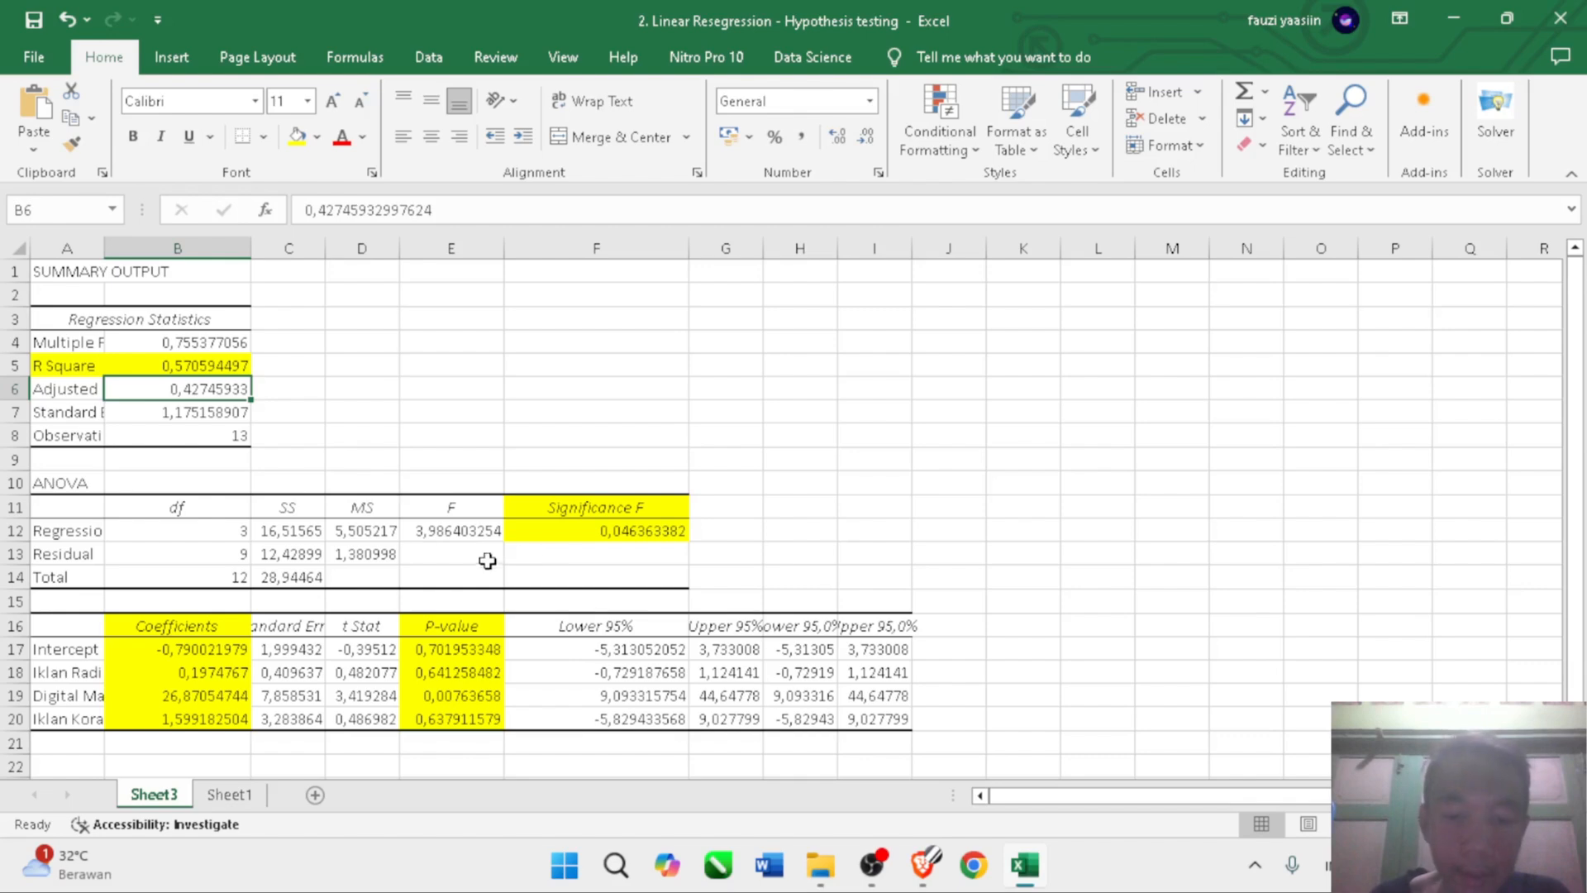
left_click(620, 551)
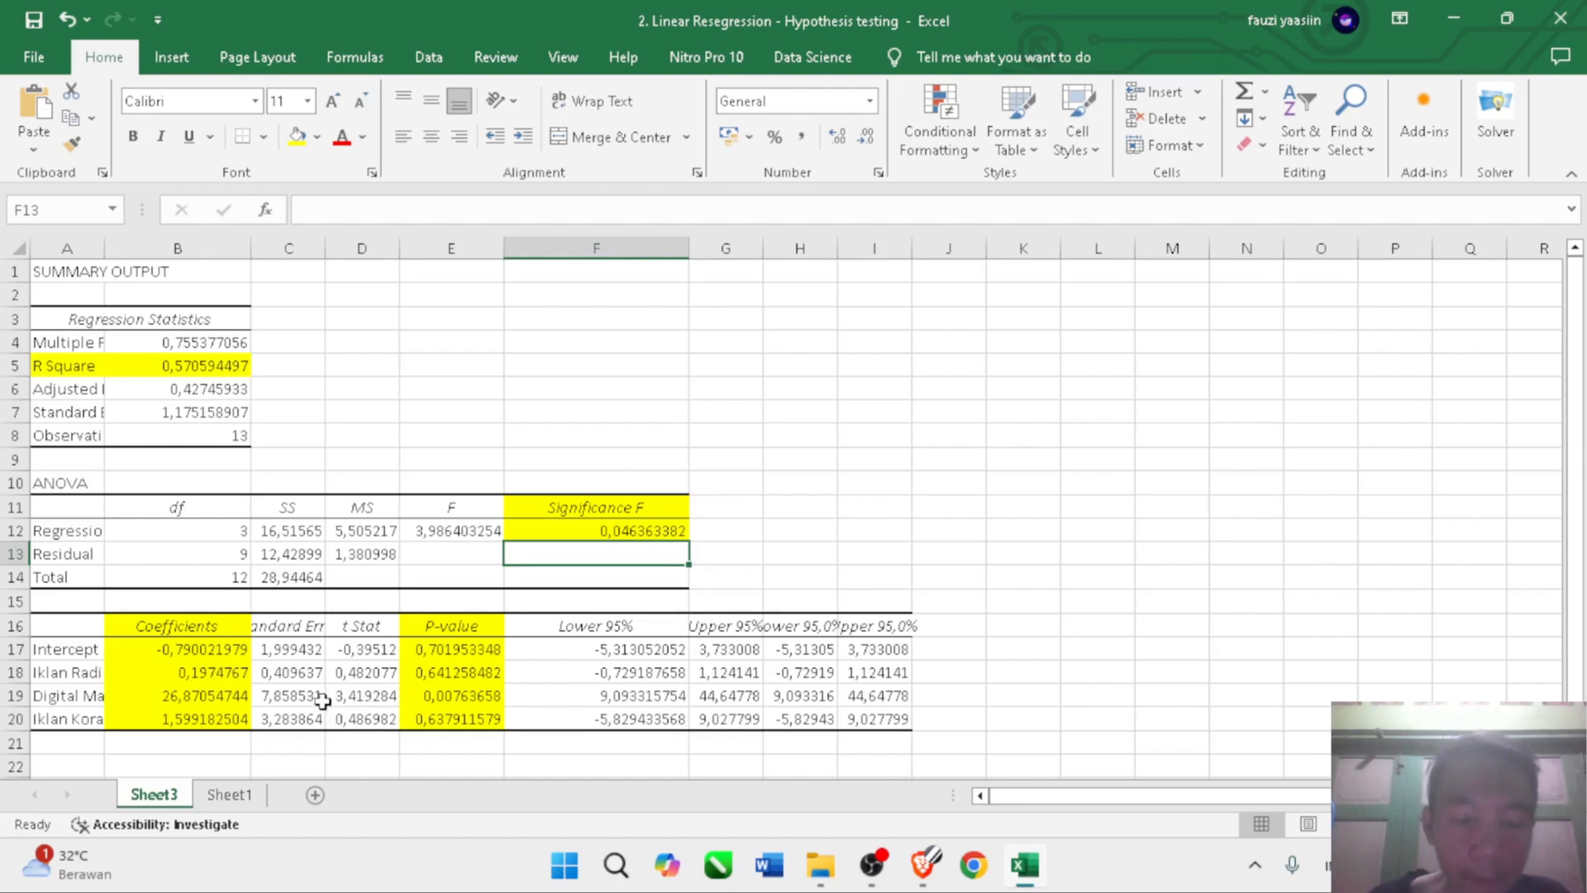
- Remove the fill colour from the Intercept coefficient in cell B17
left_click(220, 650)
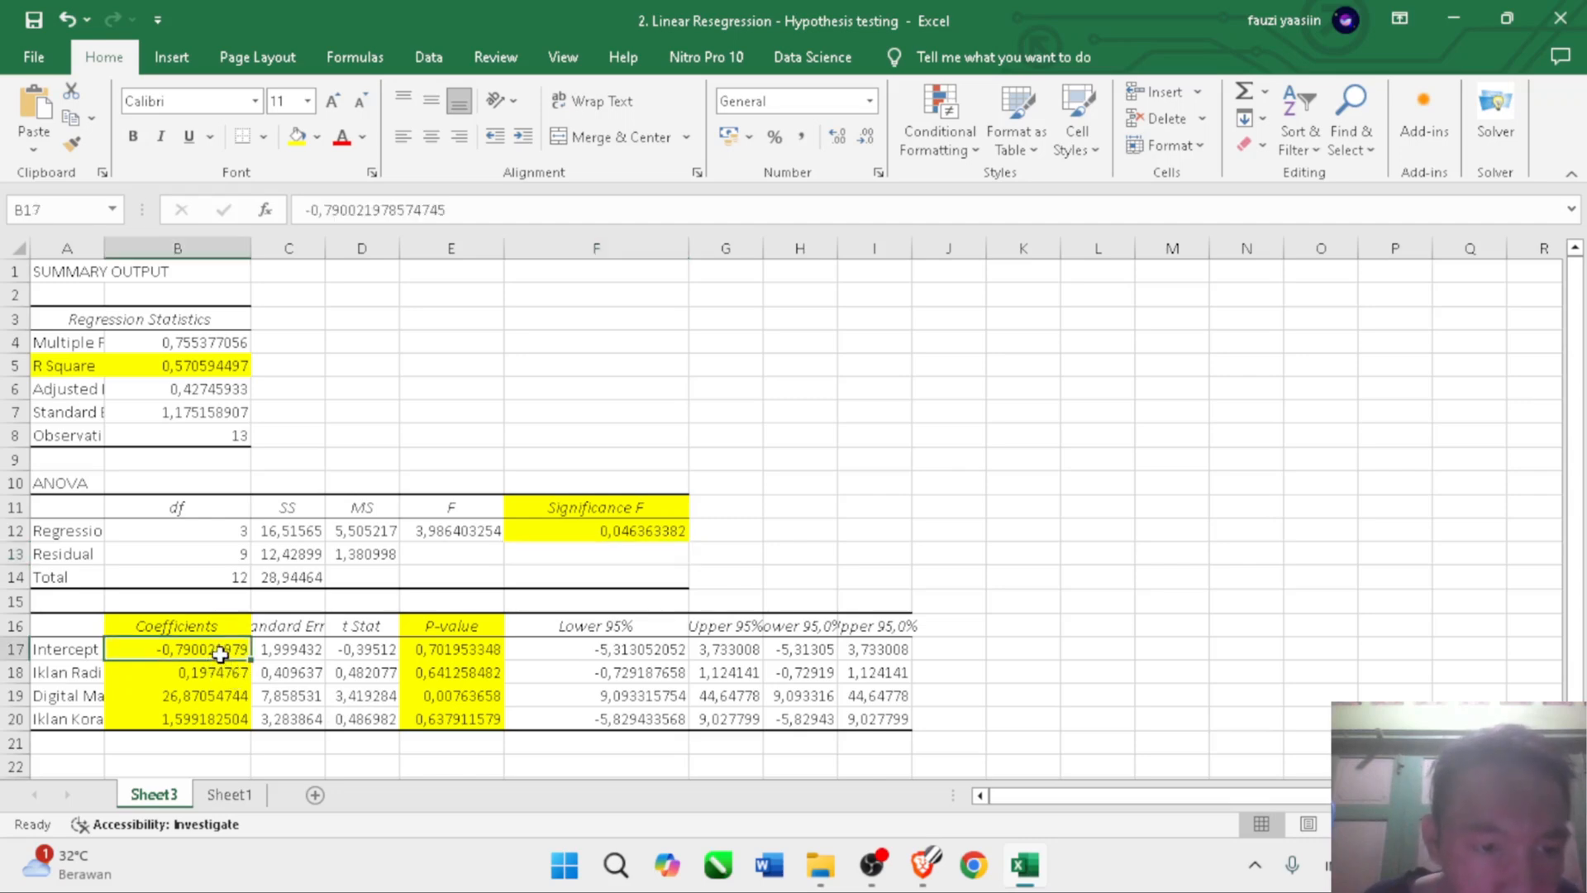
left_click(317, 136)
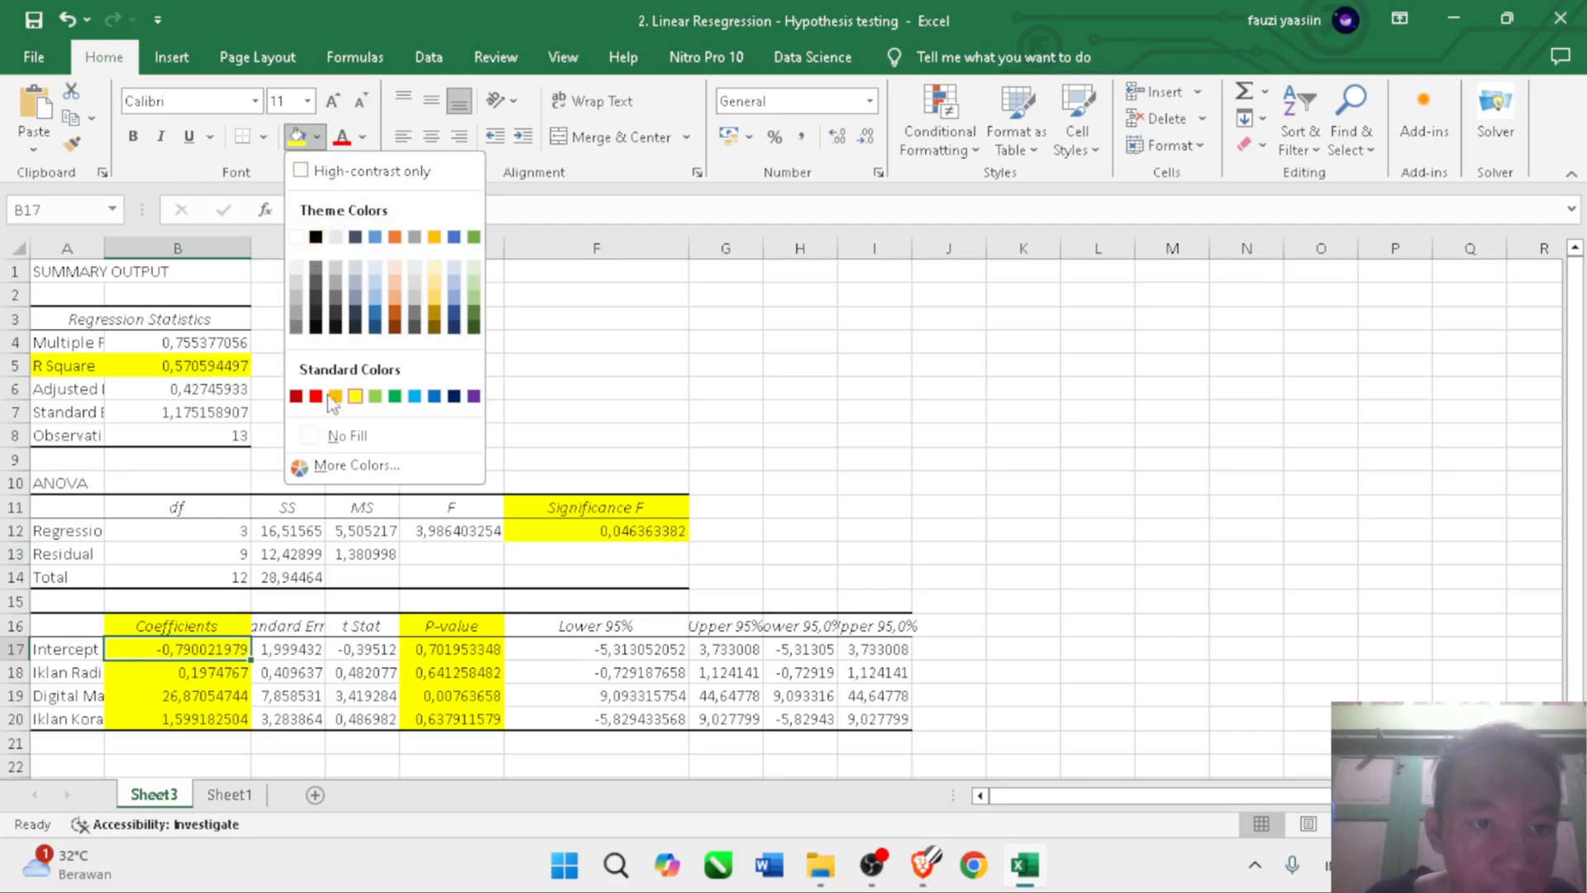
left_click(339, 436)
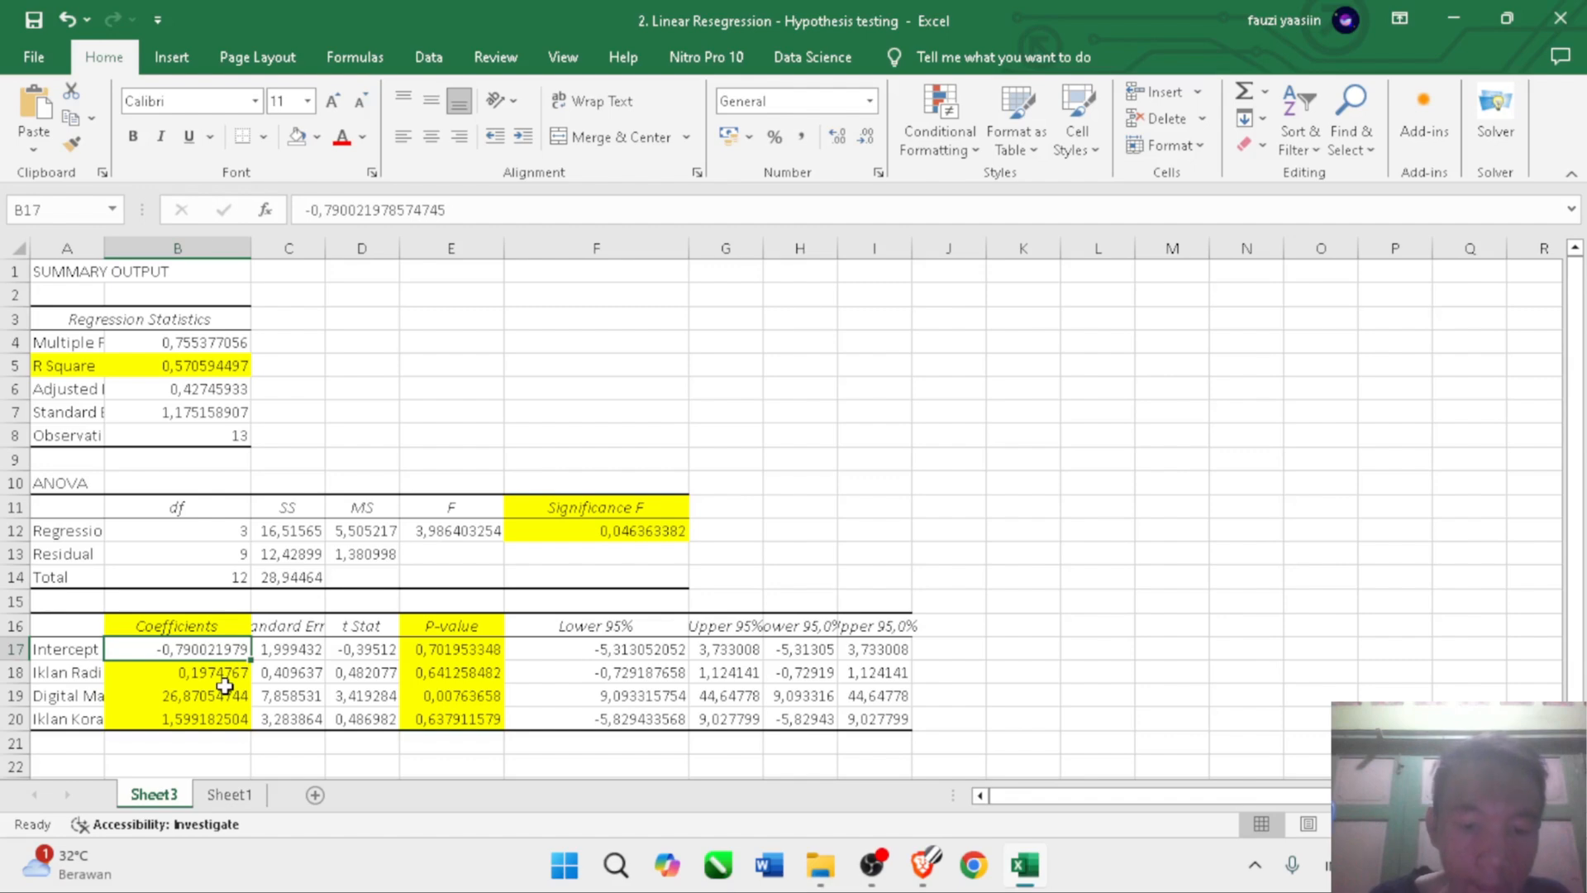
- Widen column A until the full row labels, including Digital Marketing (X2), fit
left_click(485, 672)
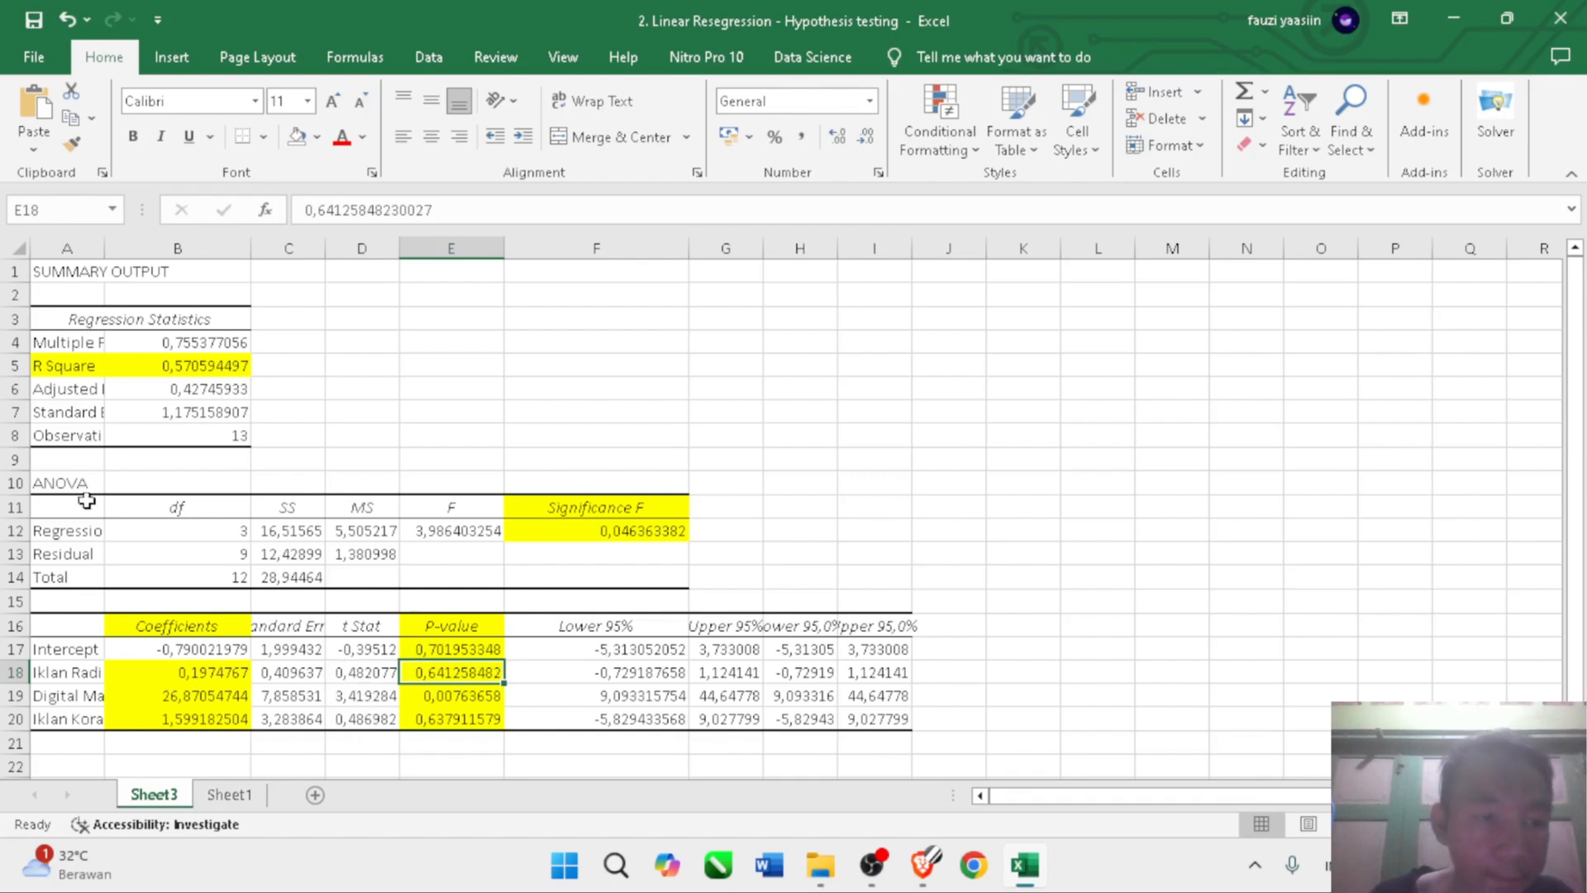
left_click_drag(102, 249, 156, 249)
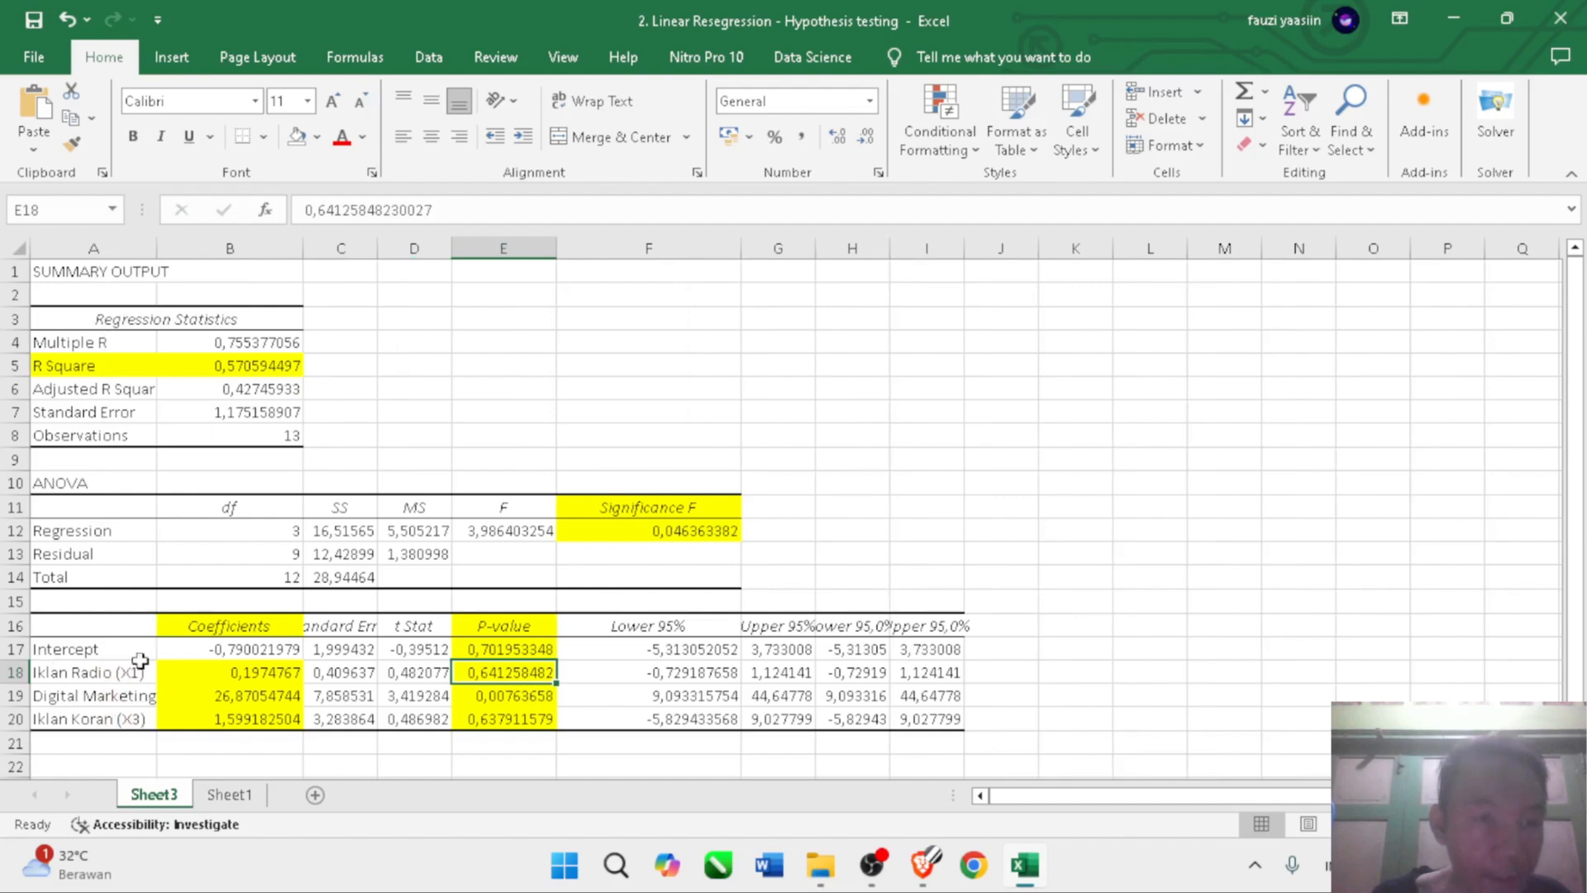
left_click_drag(158, 244, 201, 245)
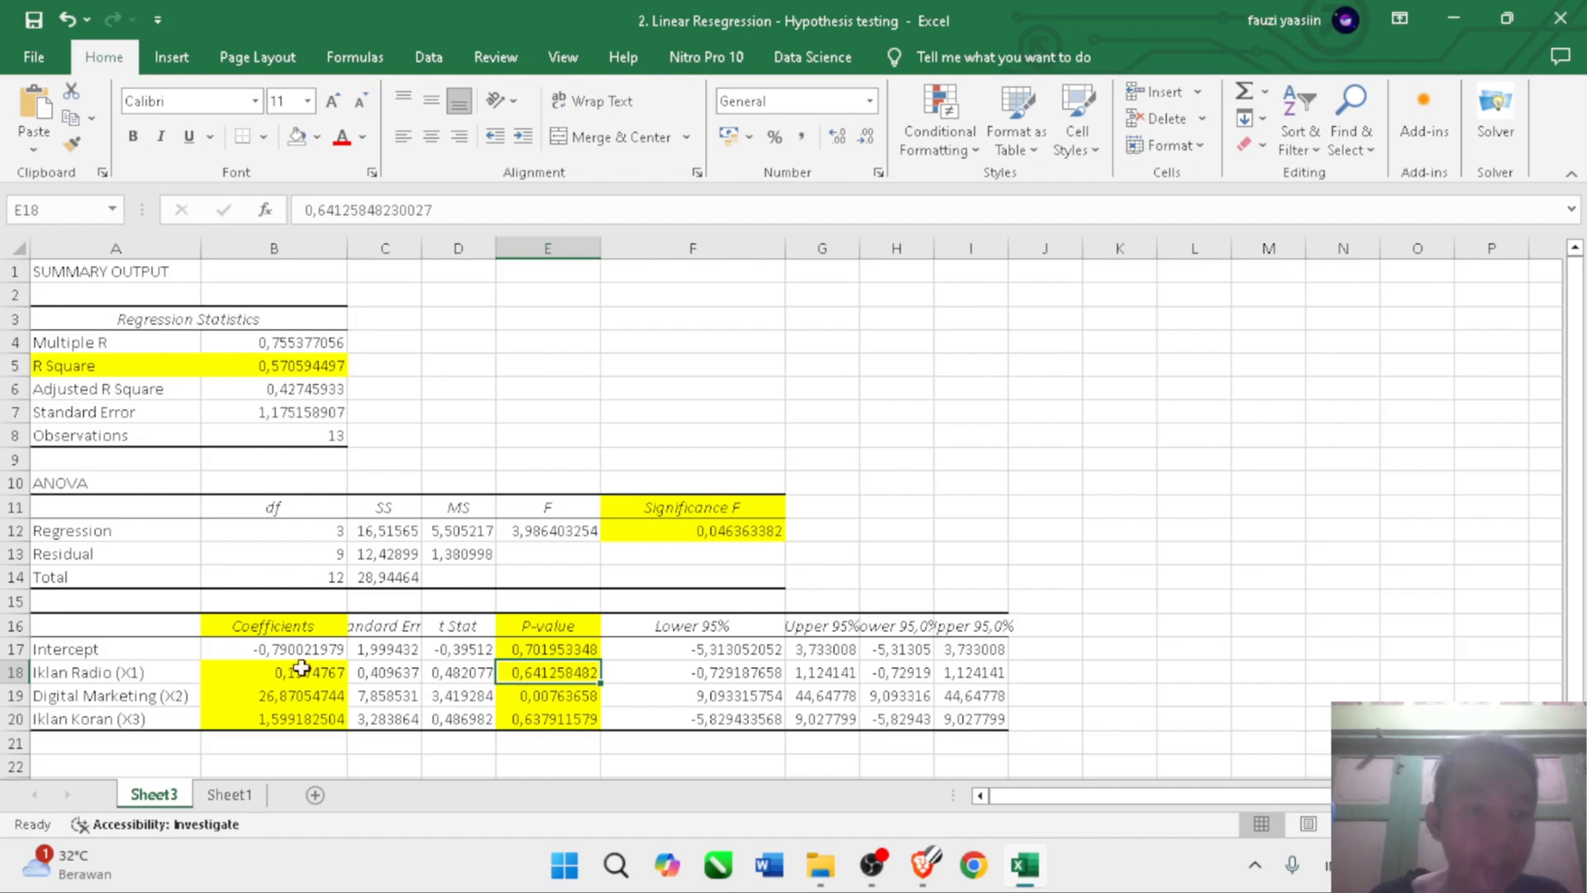
left_click(366, 687)
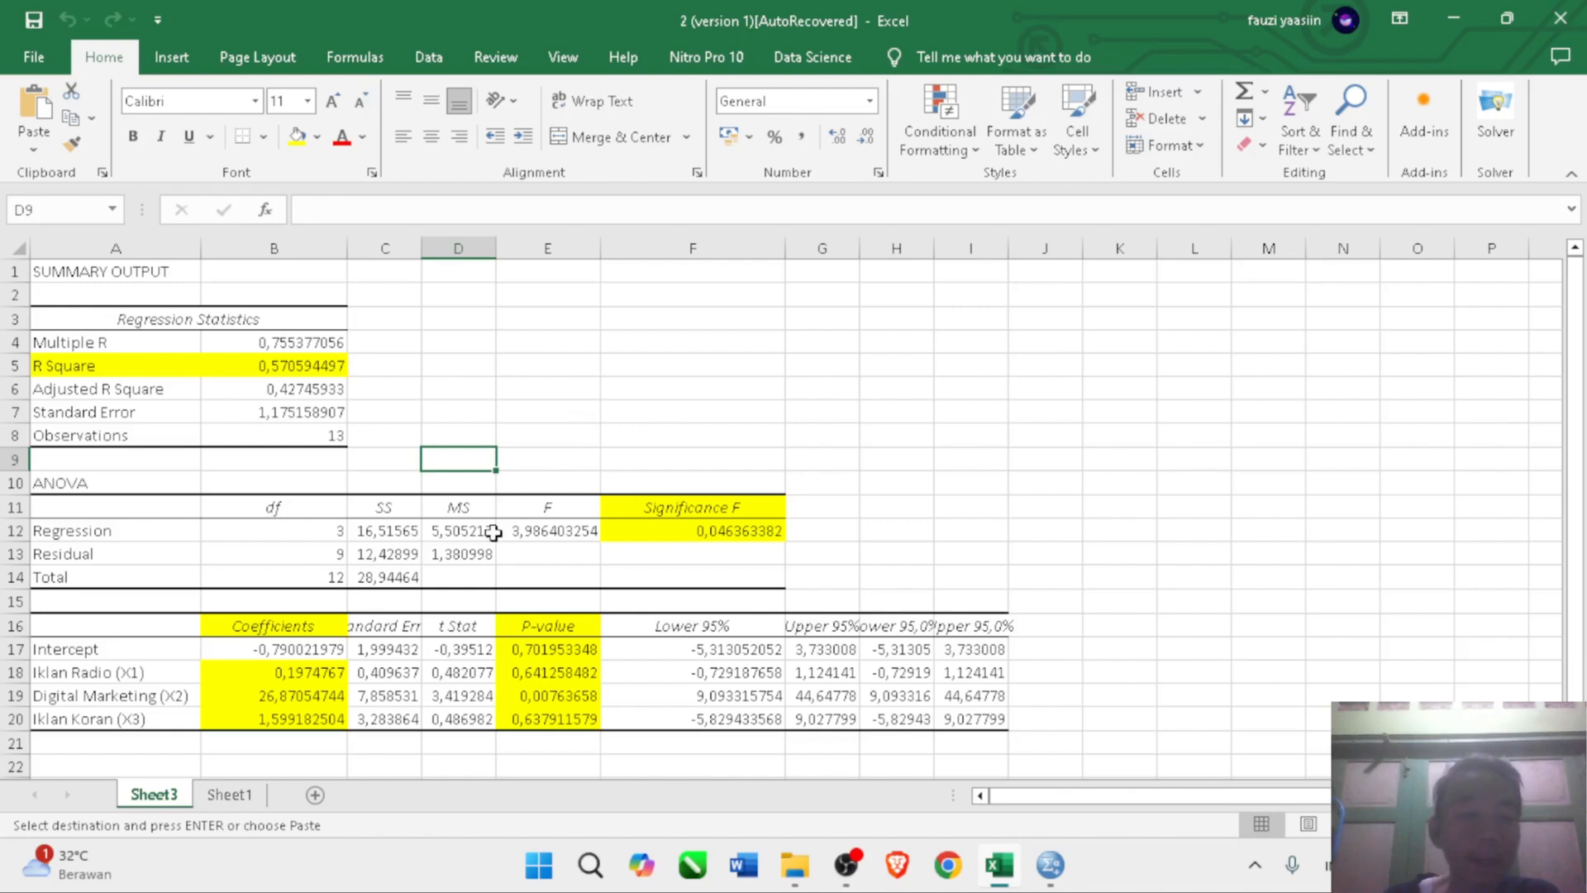
- Copy the advertising data A2:D14 from Sheet1 and paste it into the first cell of the empty SPSS data editor
left_click(228, 802)
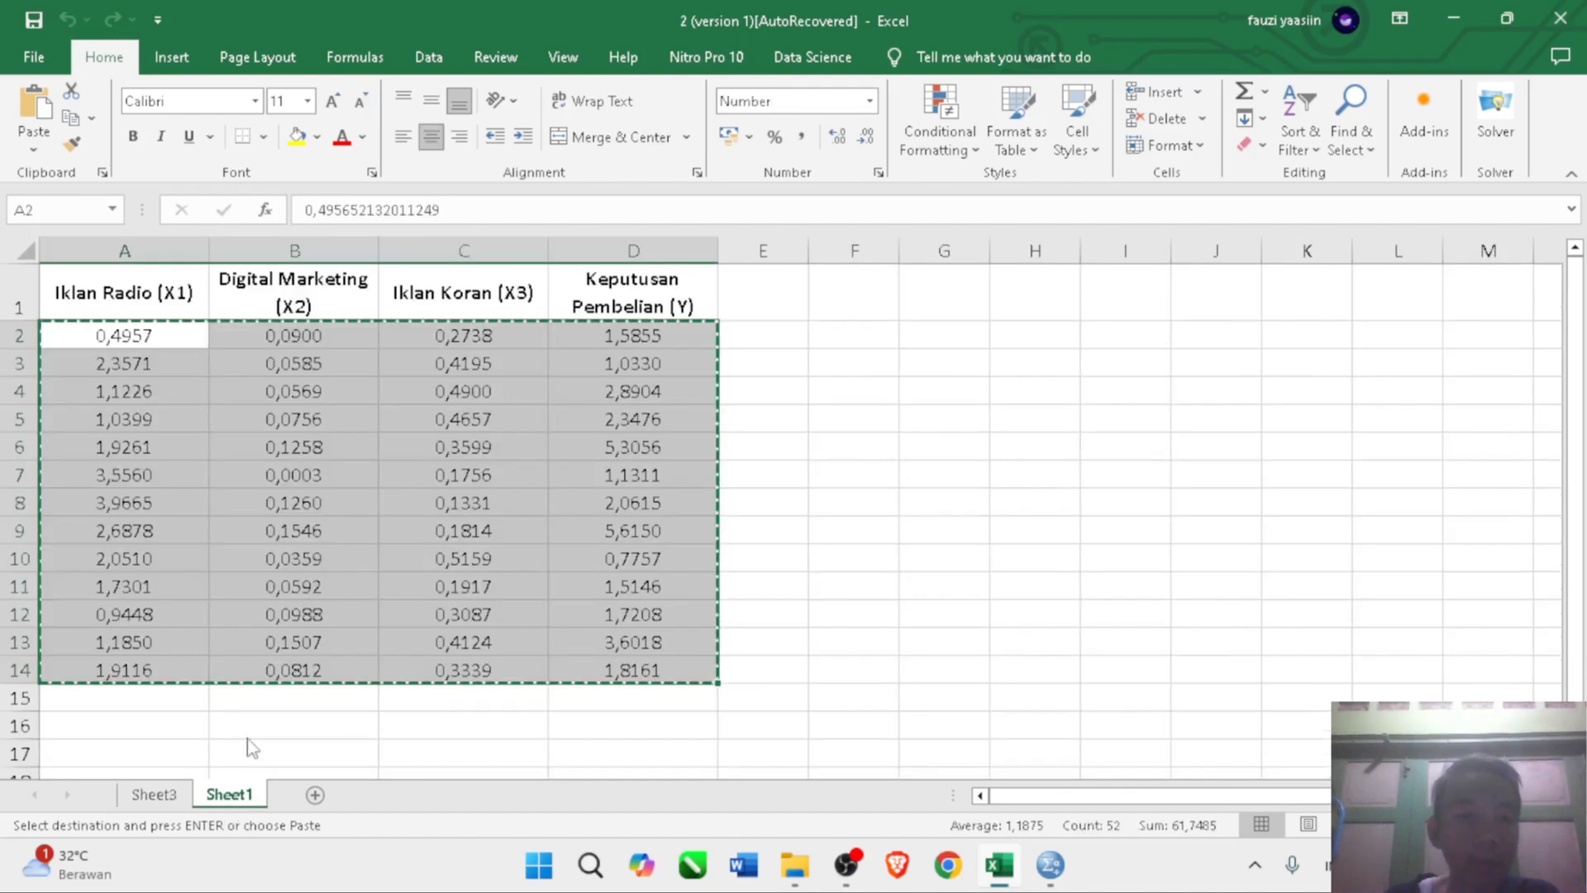
left_click(327, 697)
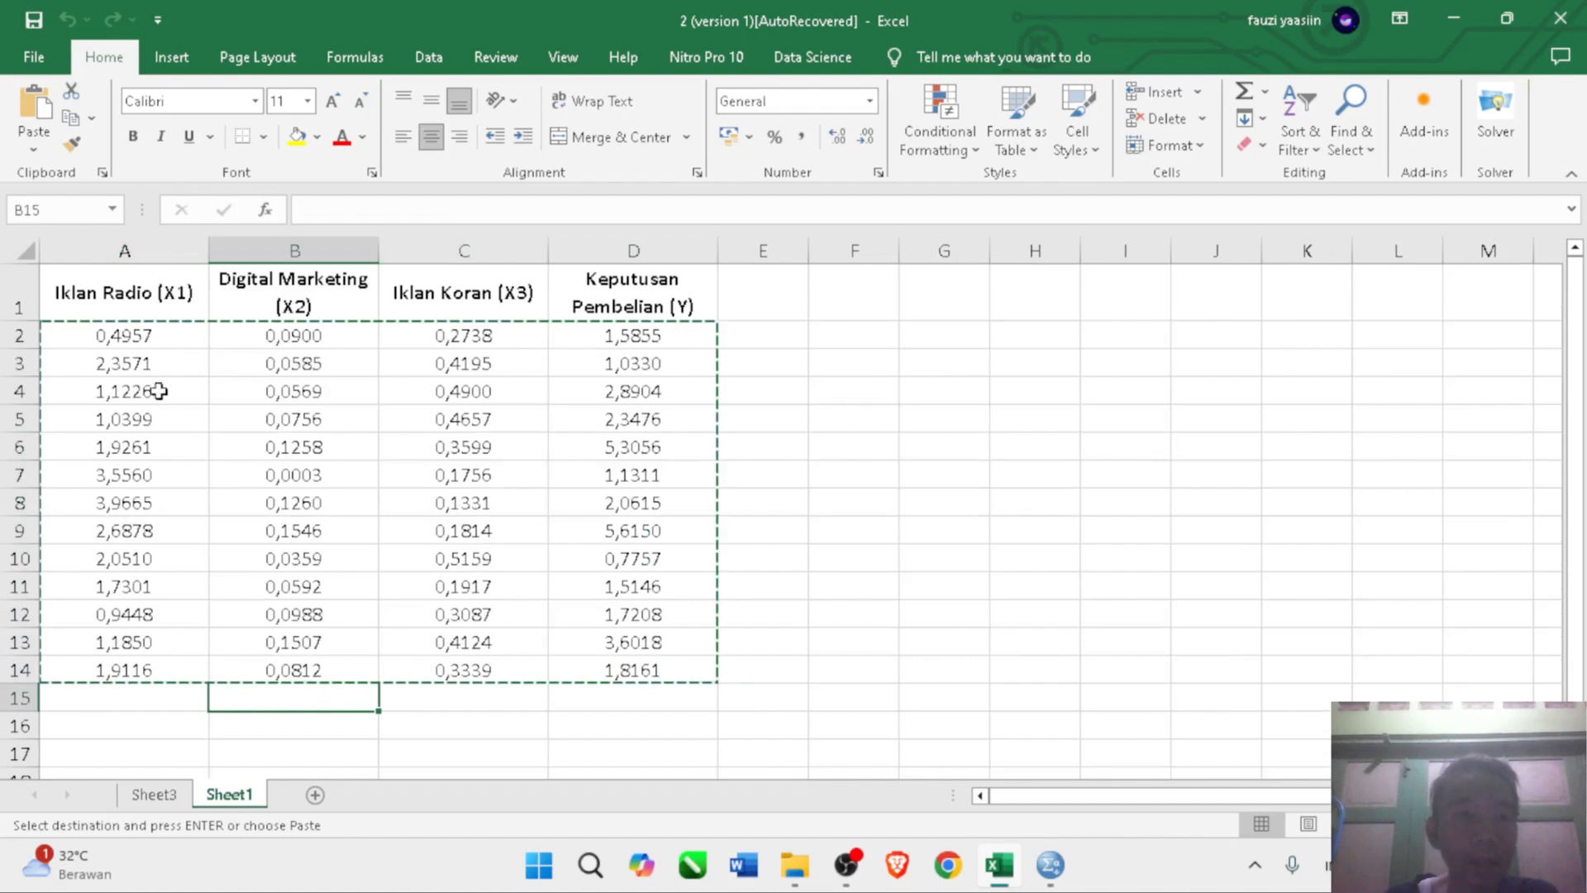
left_click_drag(133, 339, 702, 674)
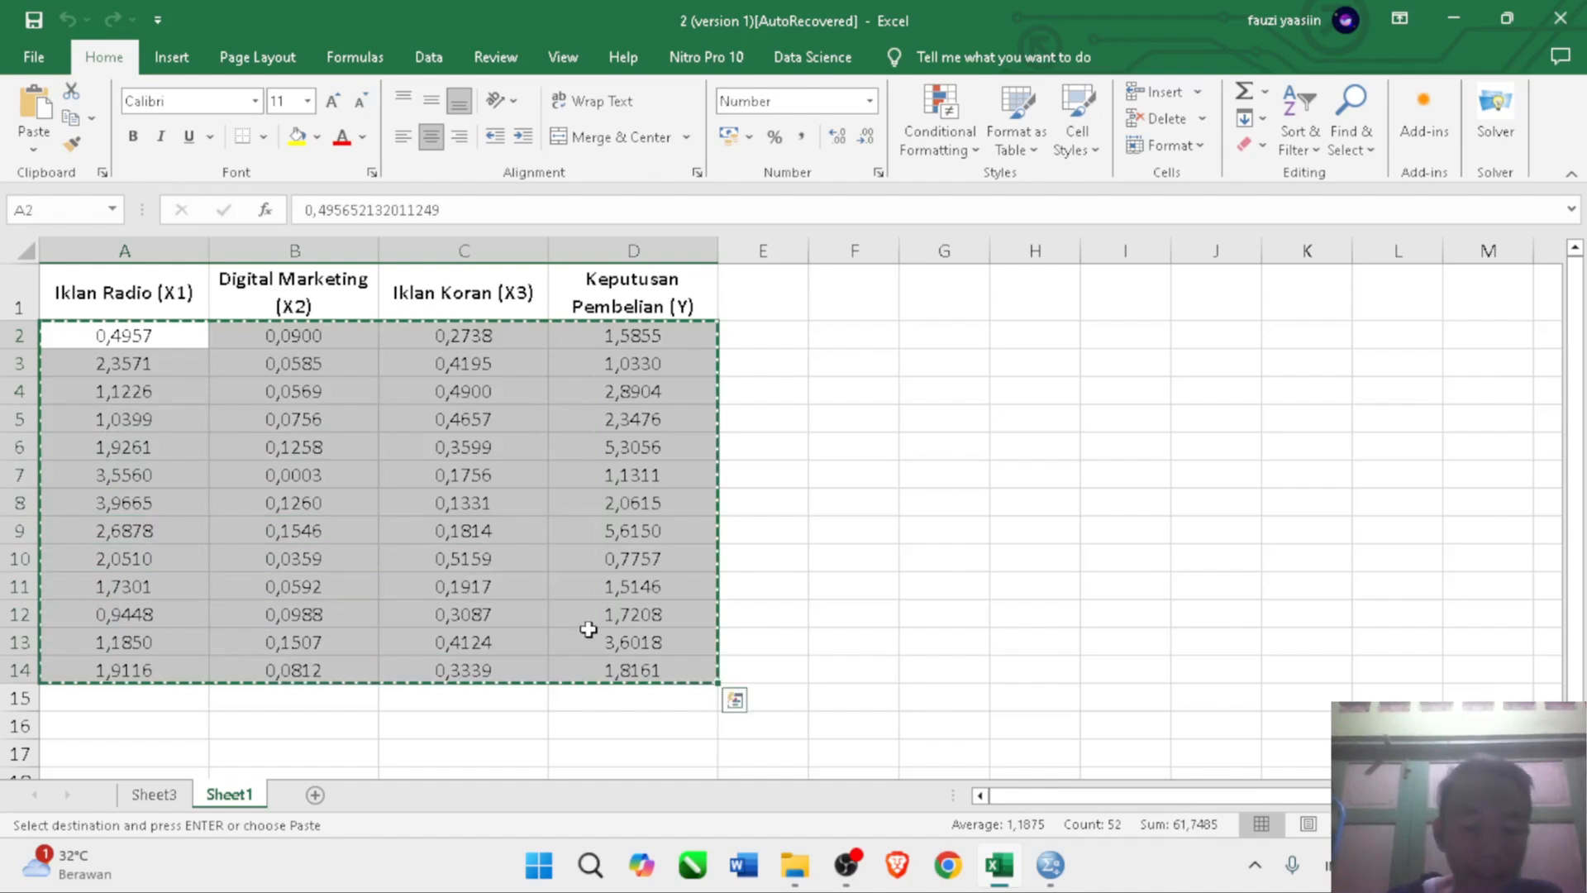
key("alt+Tab")
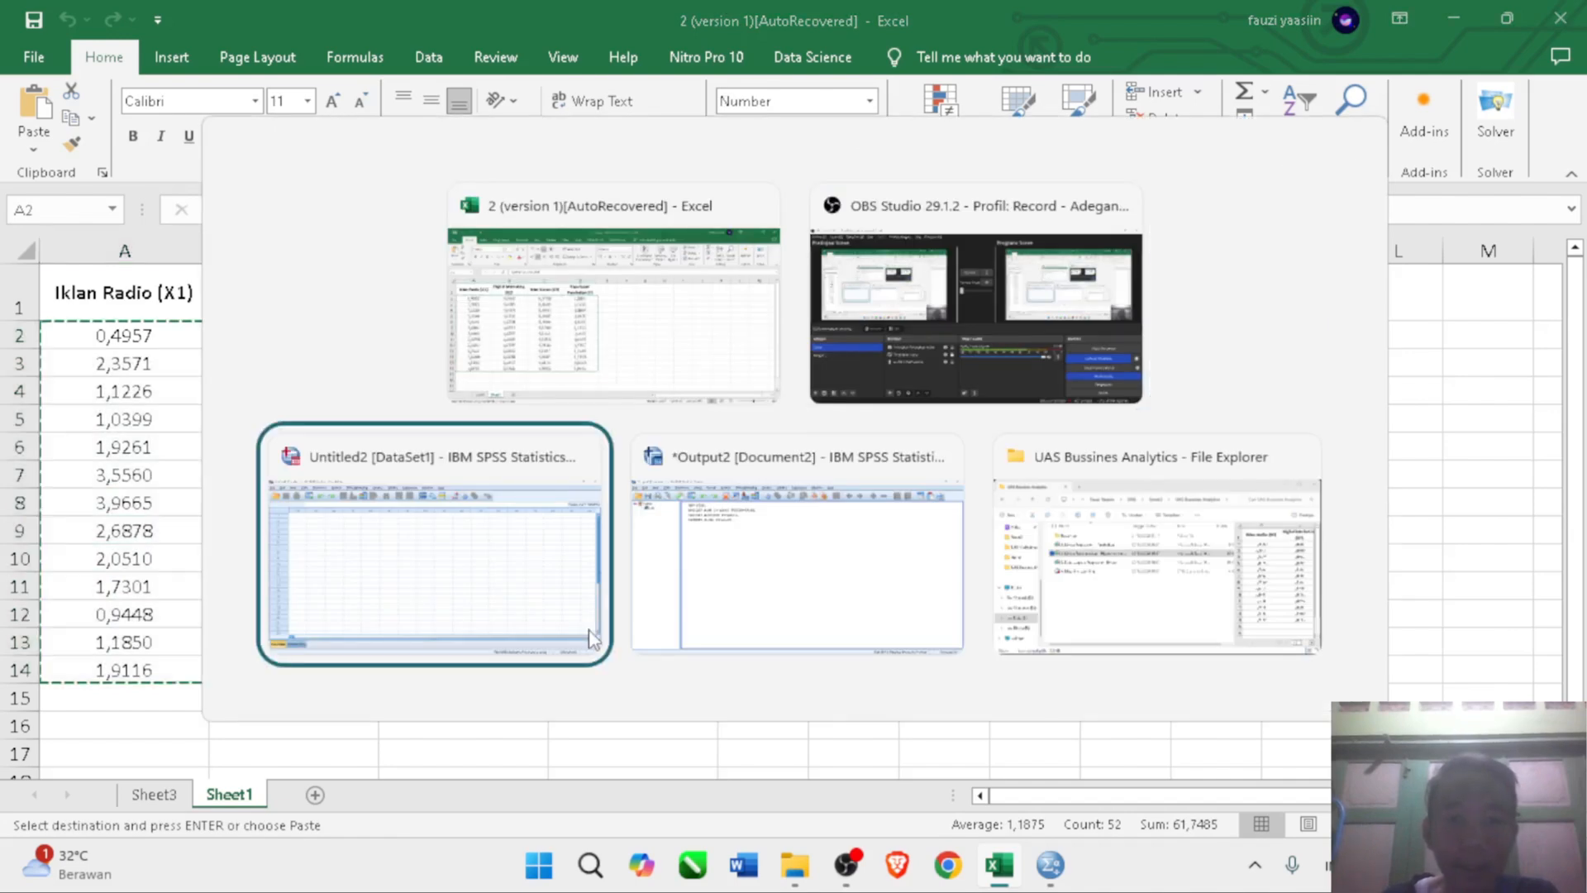
left_click(594, 638)
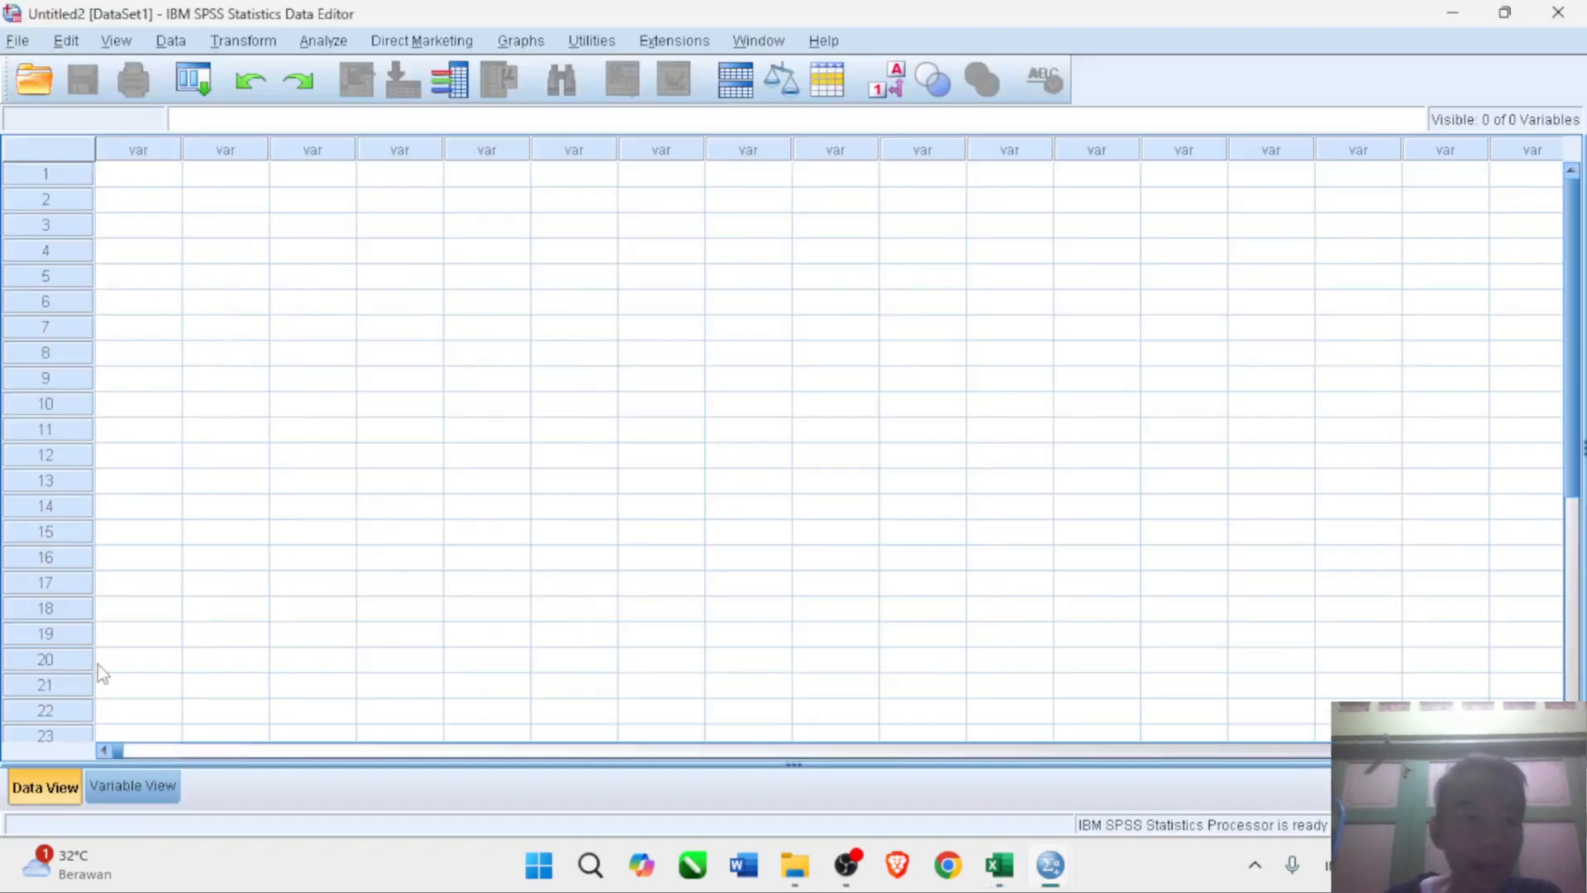
left_click(163, 175)
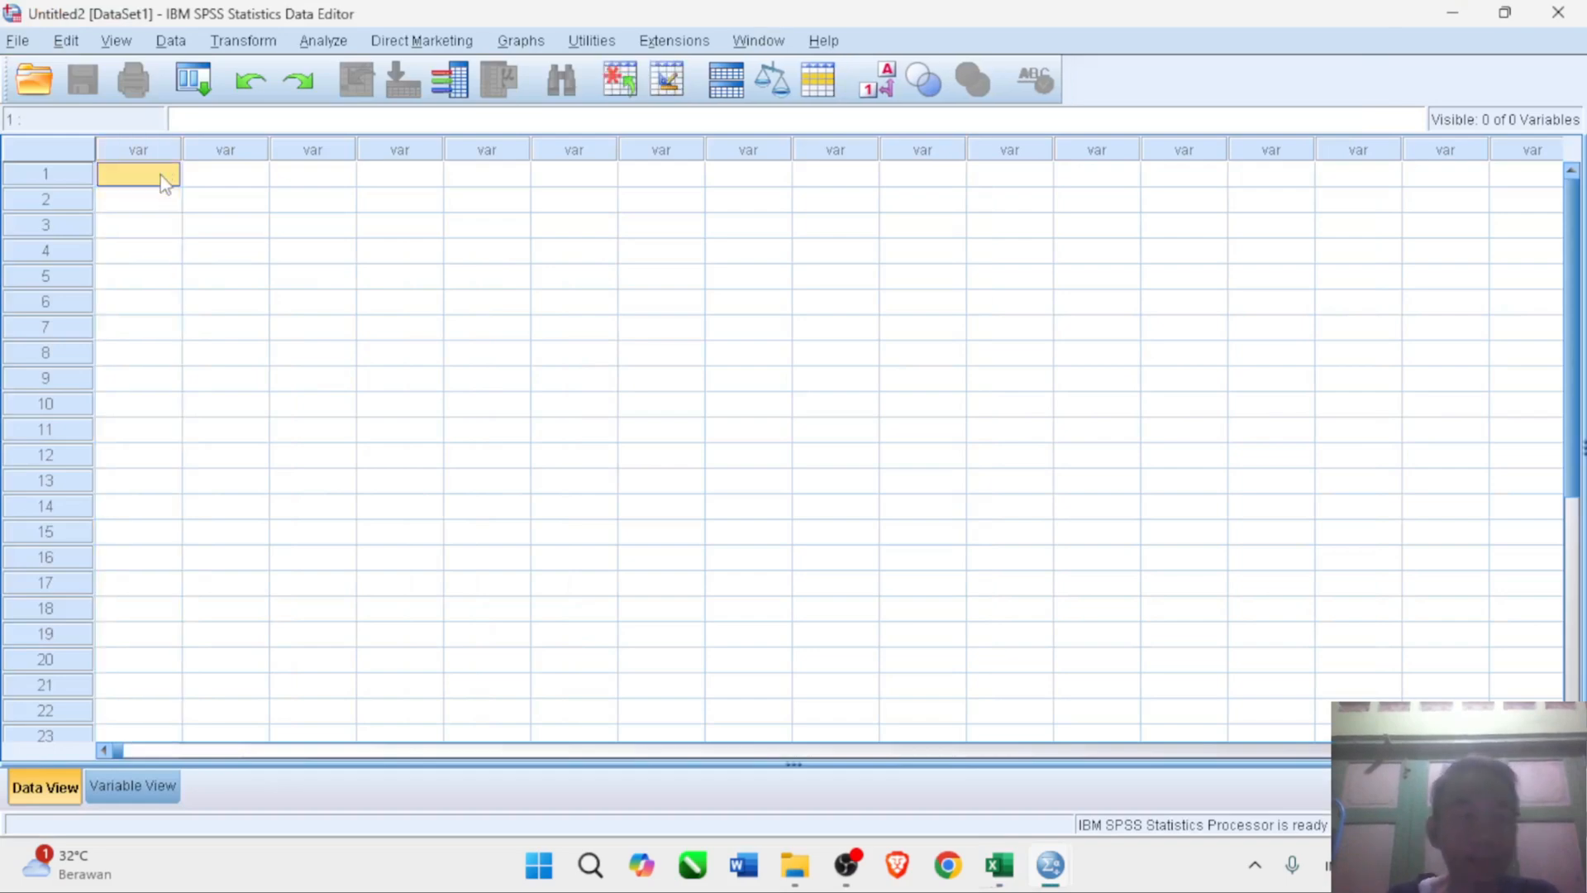
key("ctrl+v")
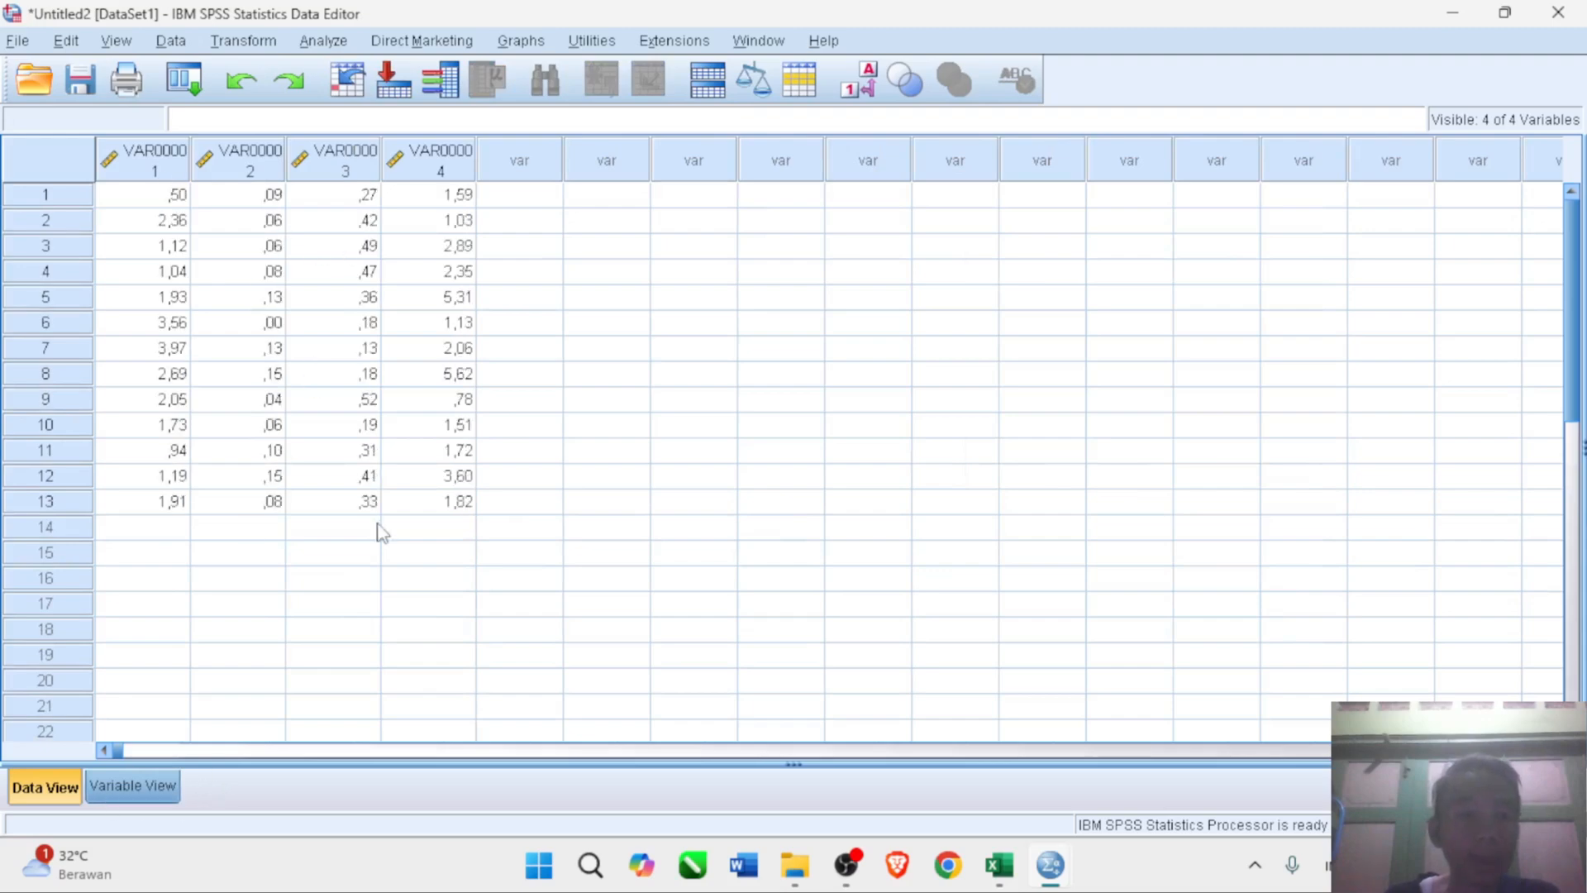
- Rename the four SPSS variables as X1, X2, X3 and Y
left_click(133, 786)
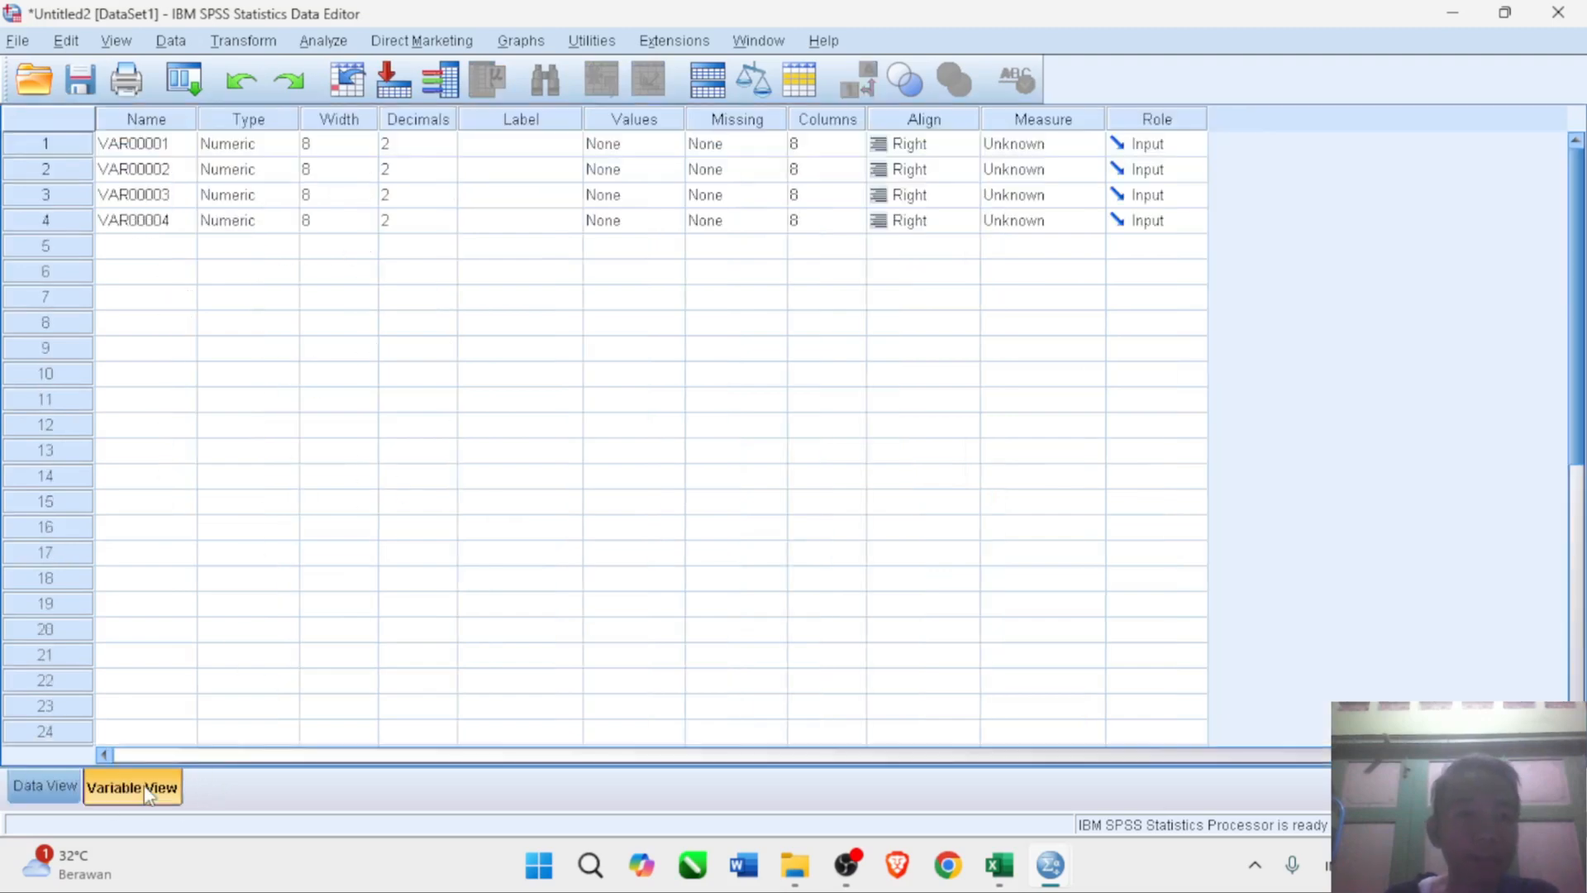
left_click(169, 147)
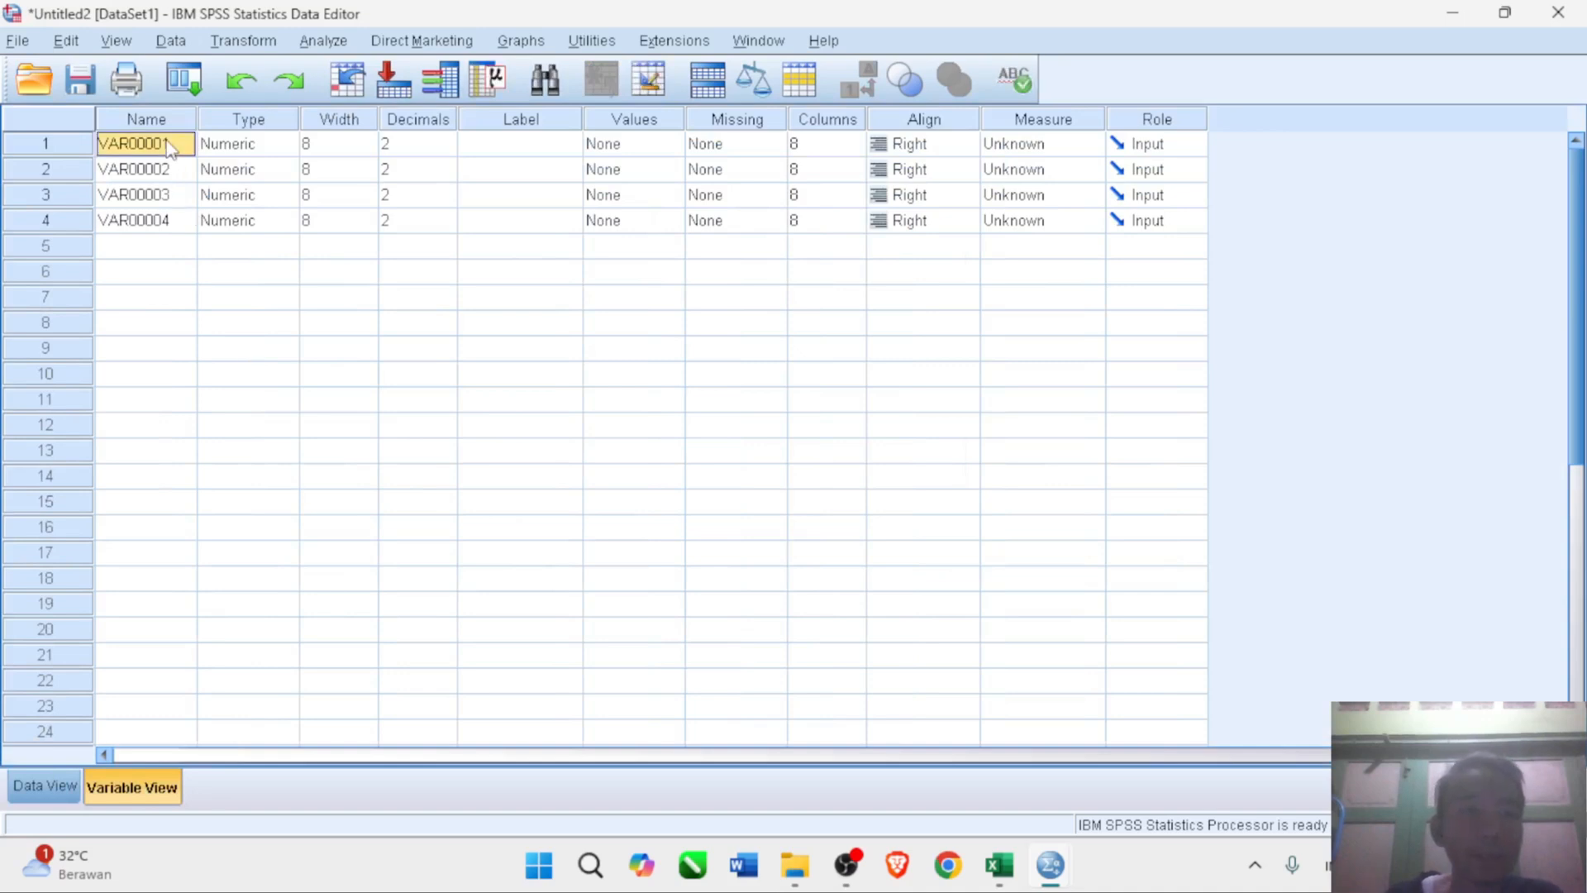
type("X1")
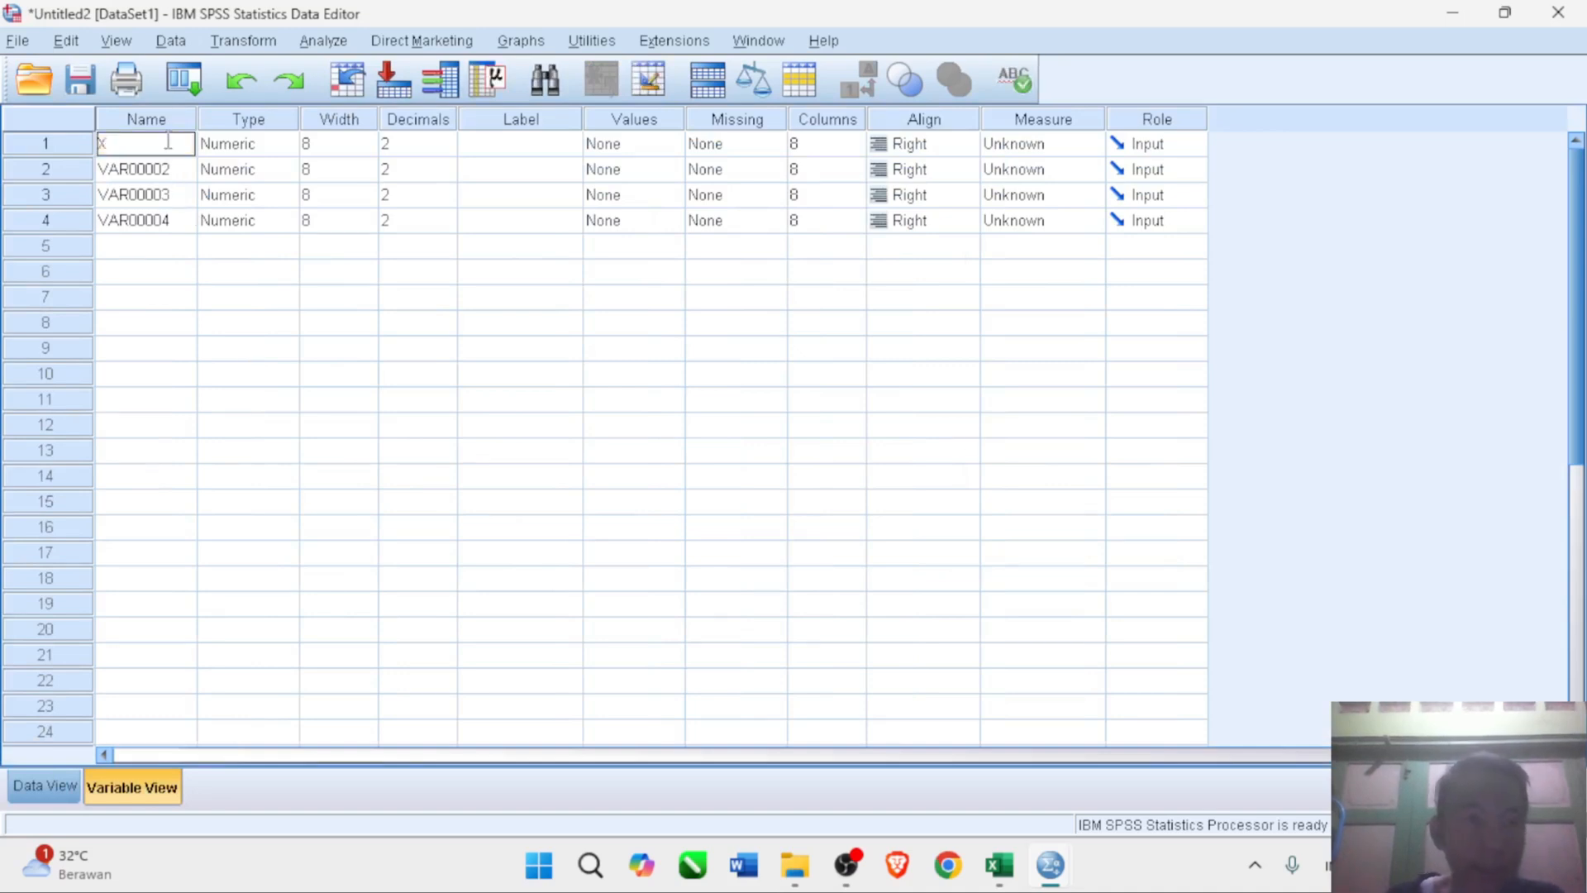
key("Return")
type("X2")
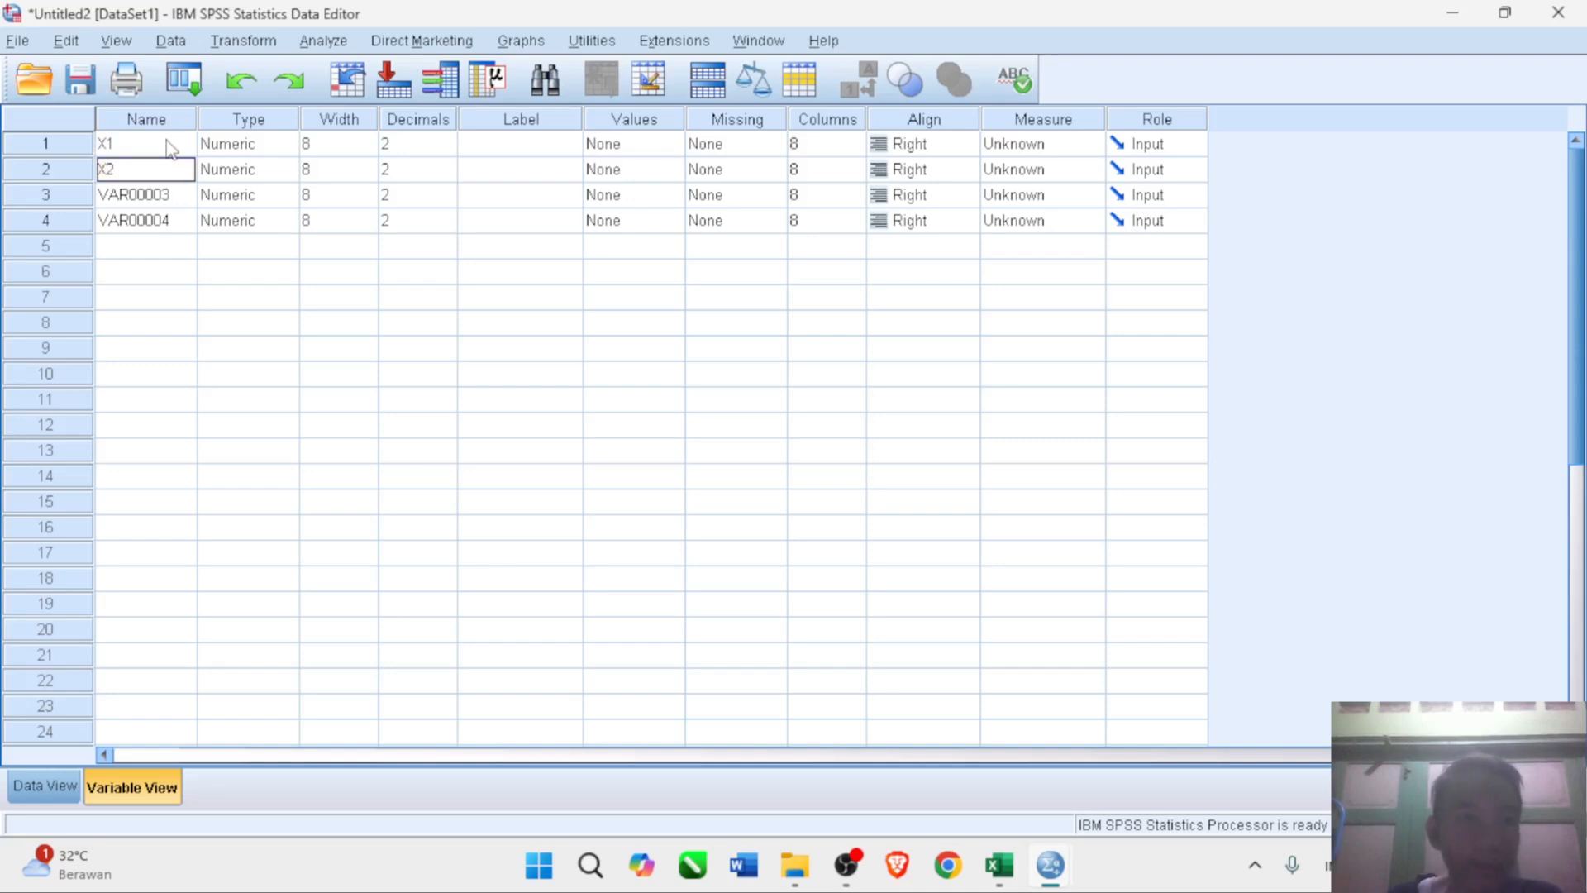
key("Return")
type("X3")
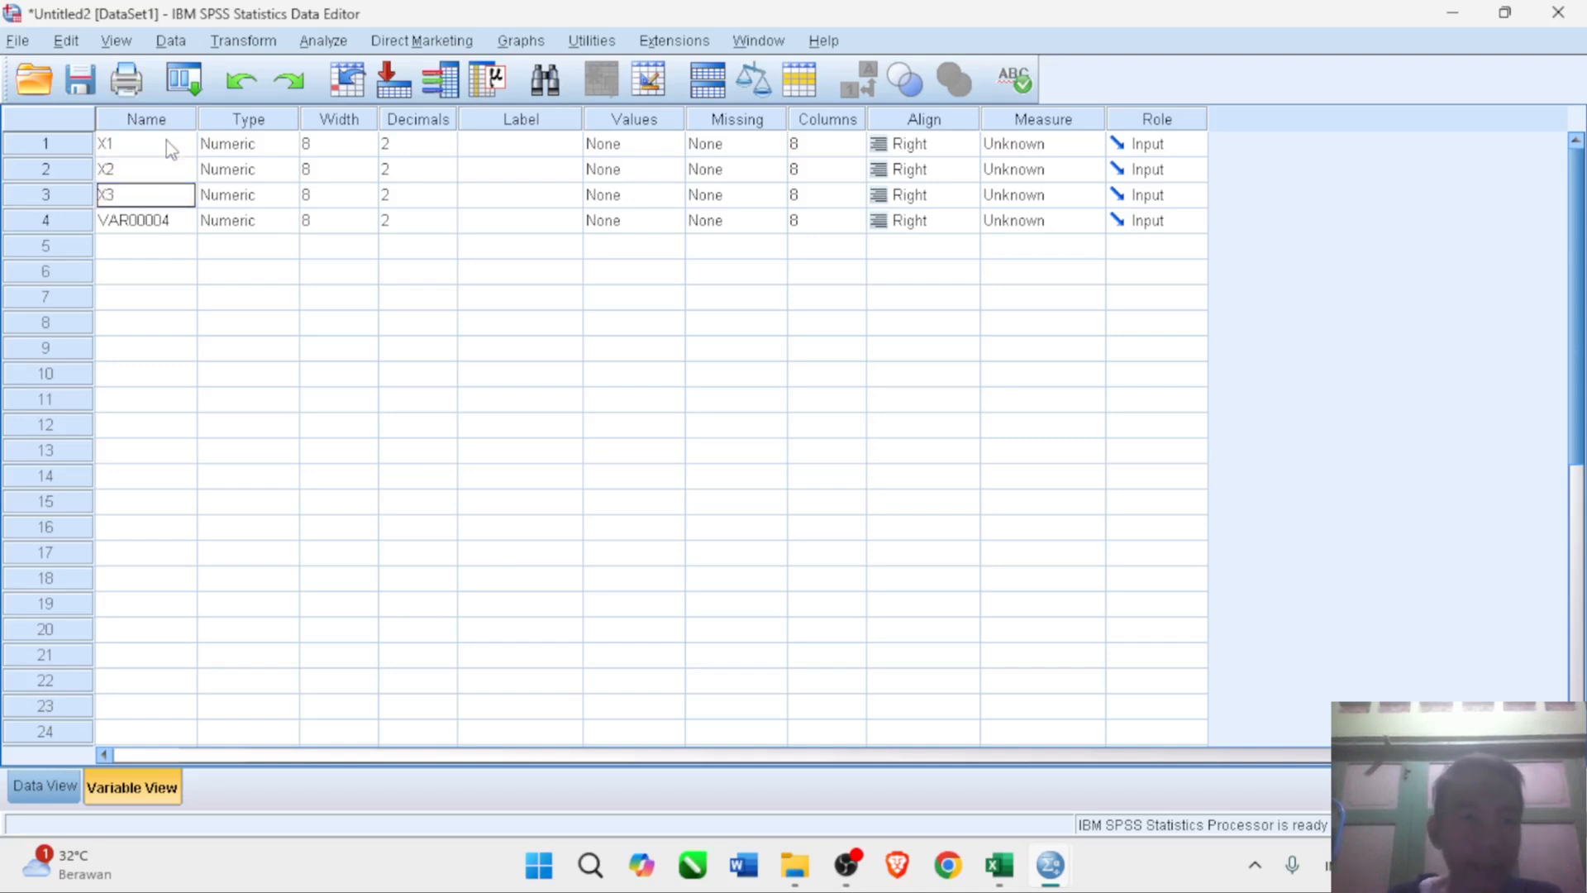
key("Return")
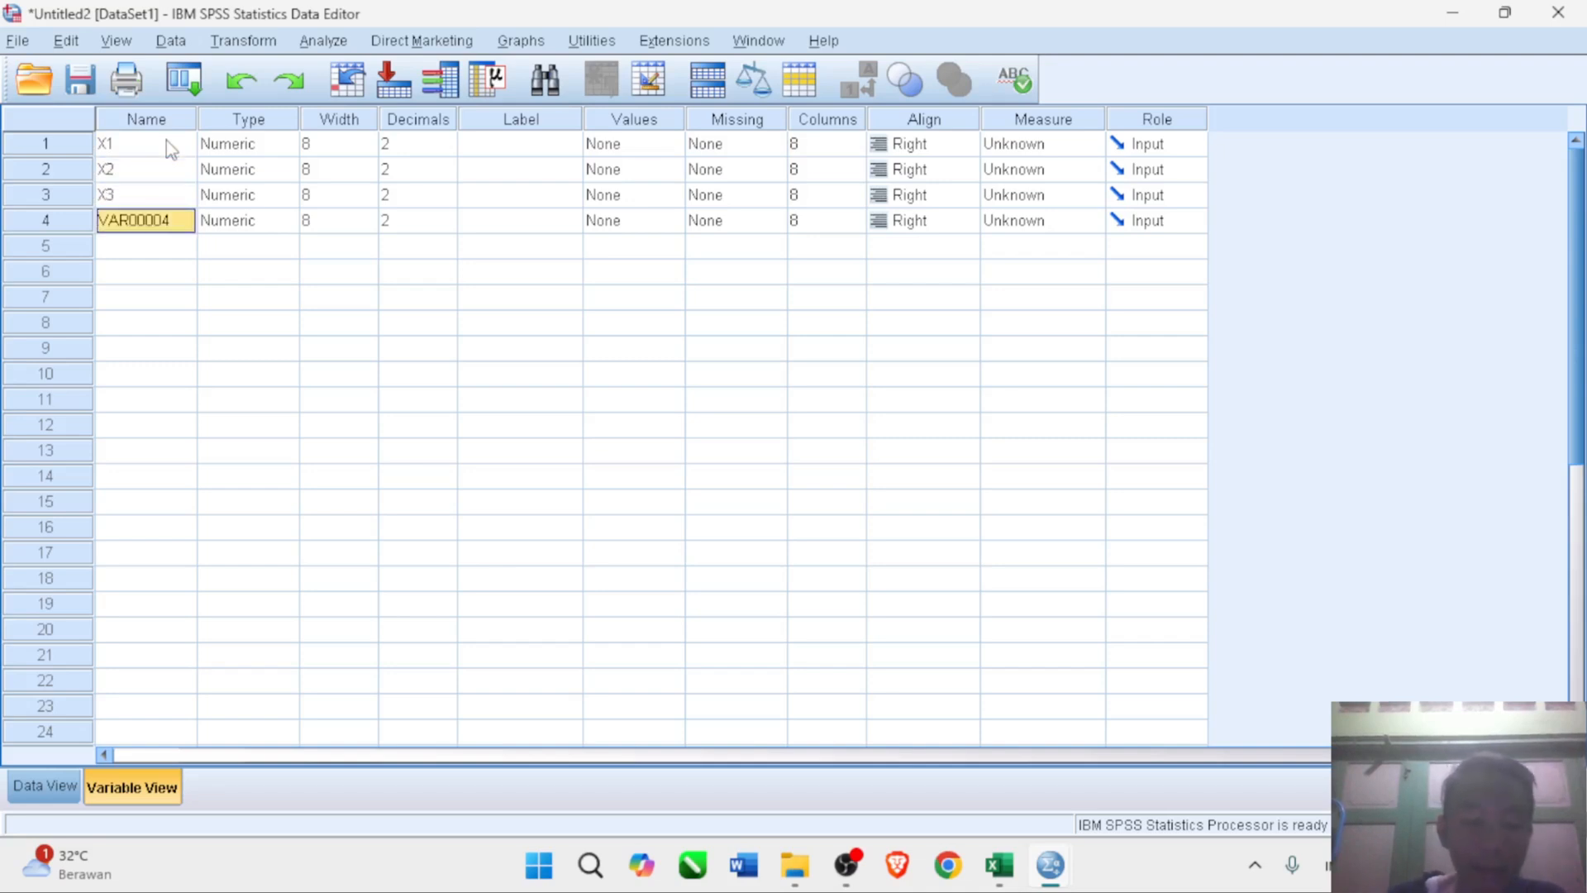
type("Y")
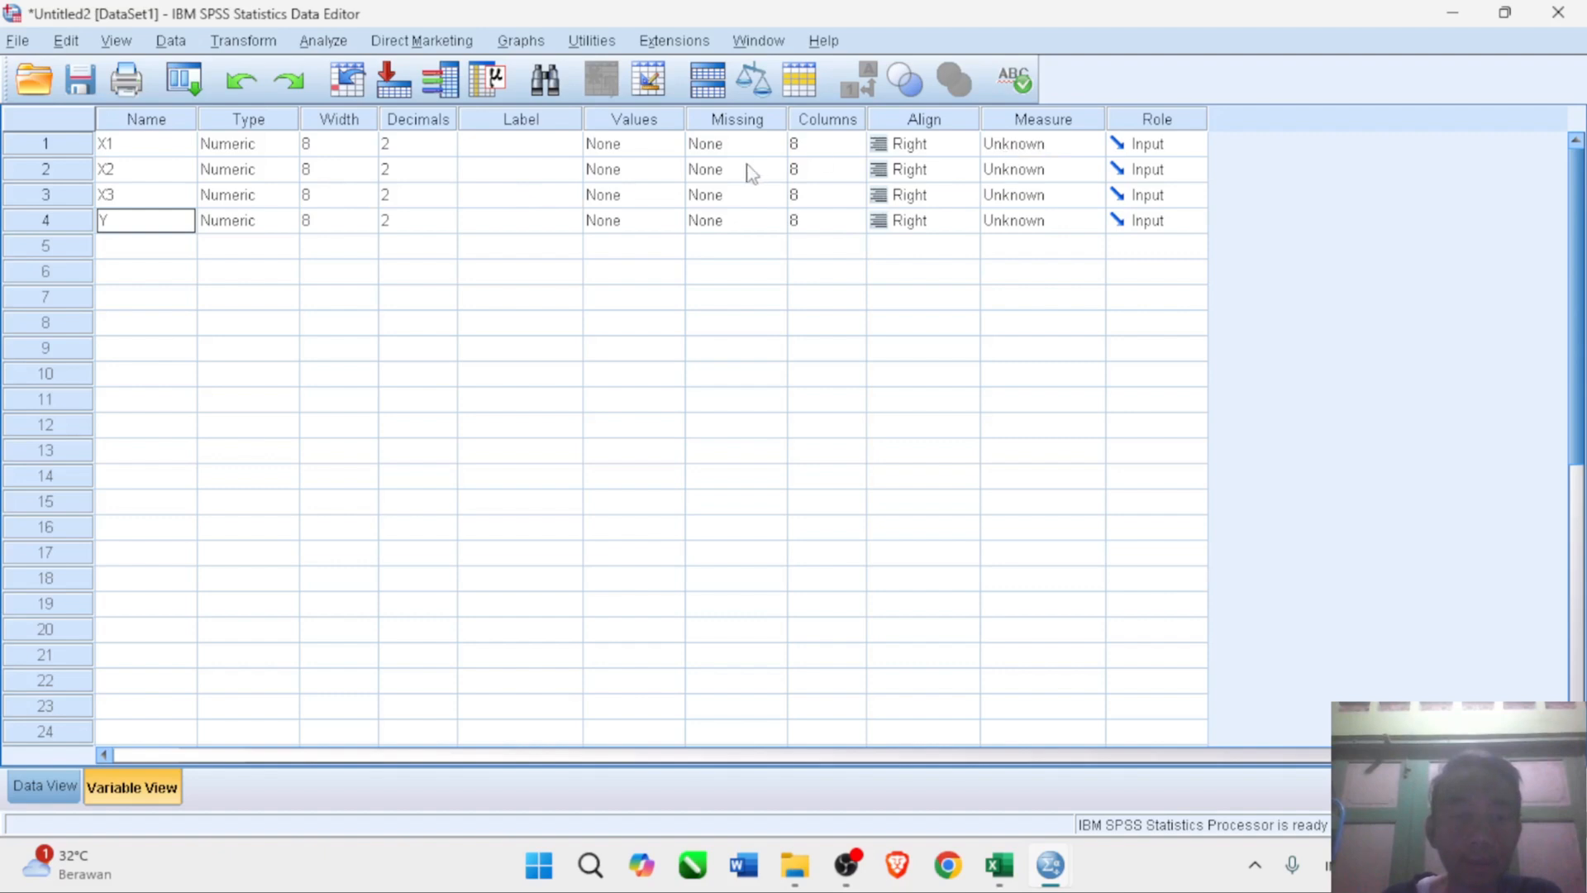
- Label the variables X1 to Y as Iklan Radio, Digital Marketing, Iklan Koran and Keputusan Pembelian
left_click(535, 150)
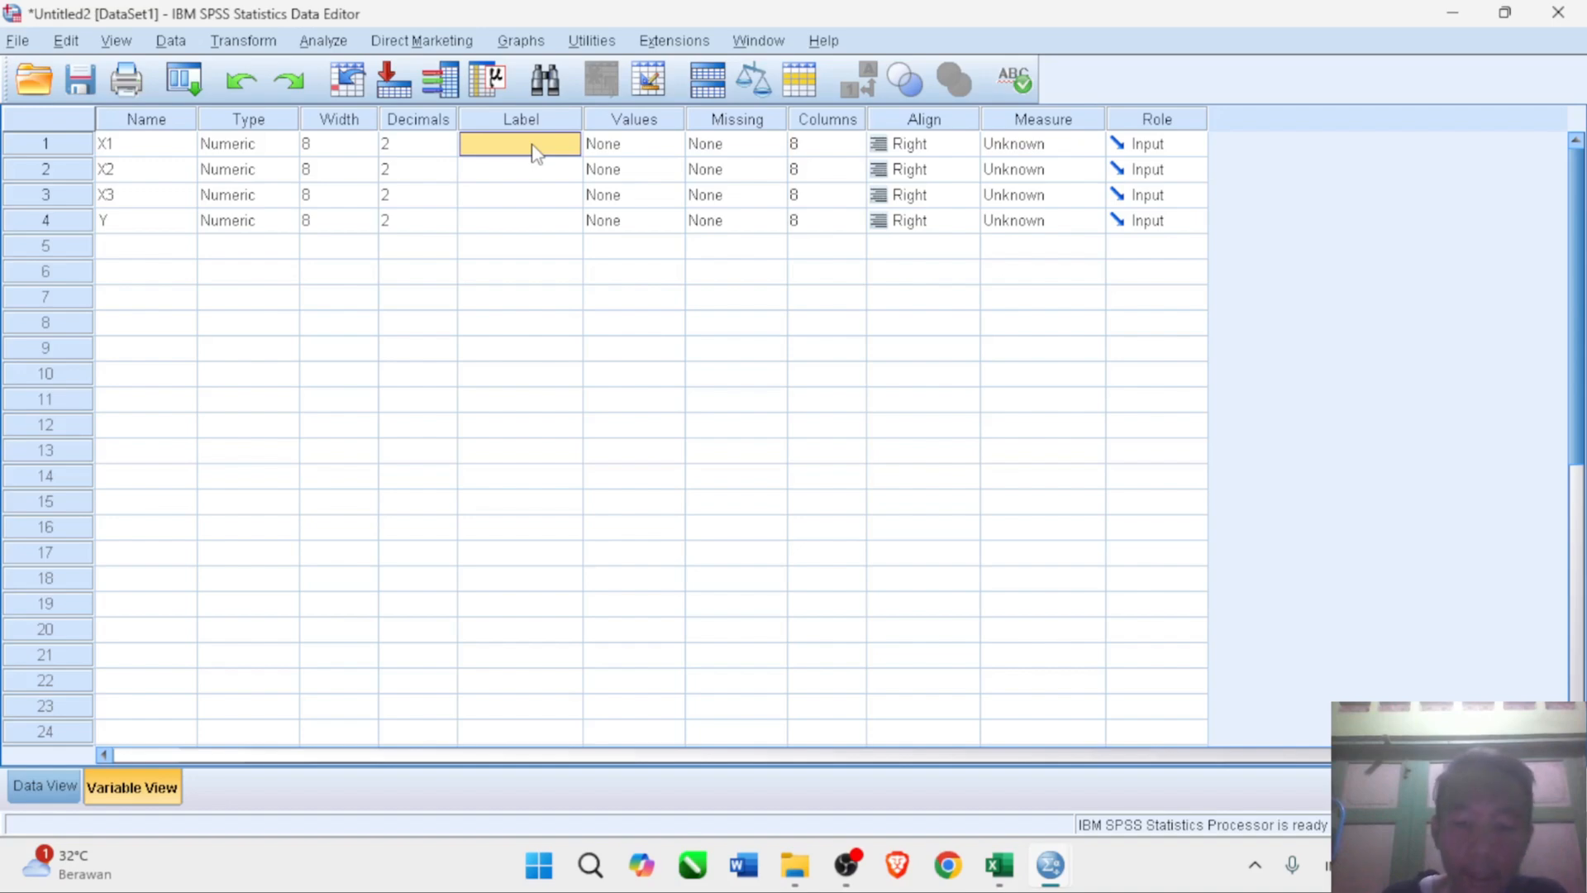
type("Iklan Radio")
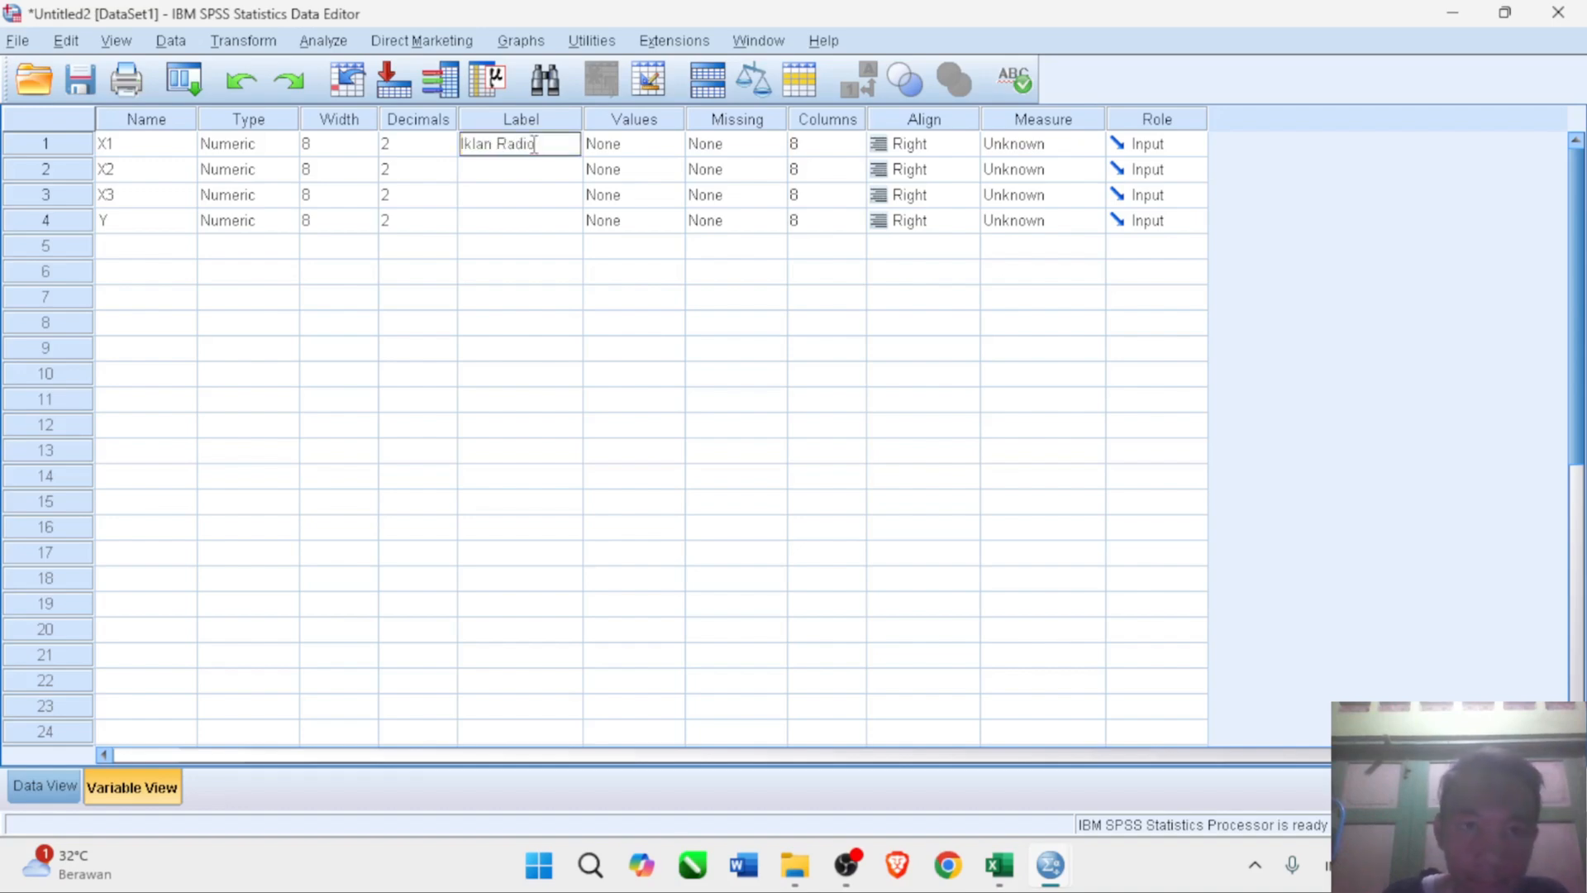
key("Return")
type("D")
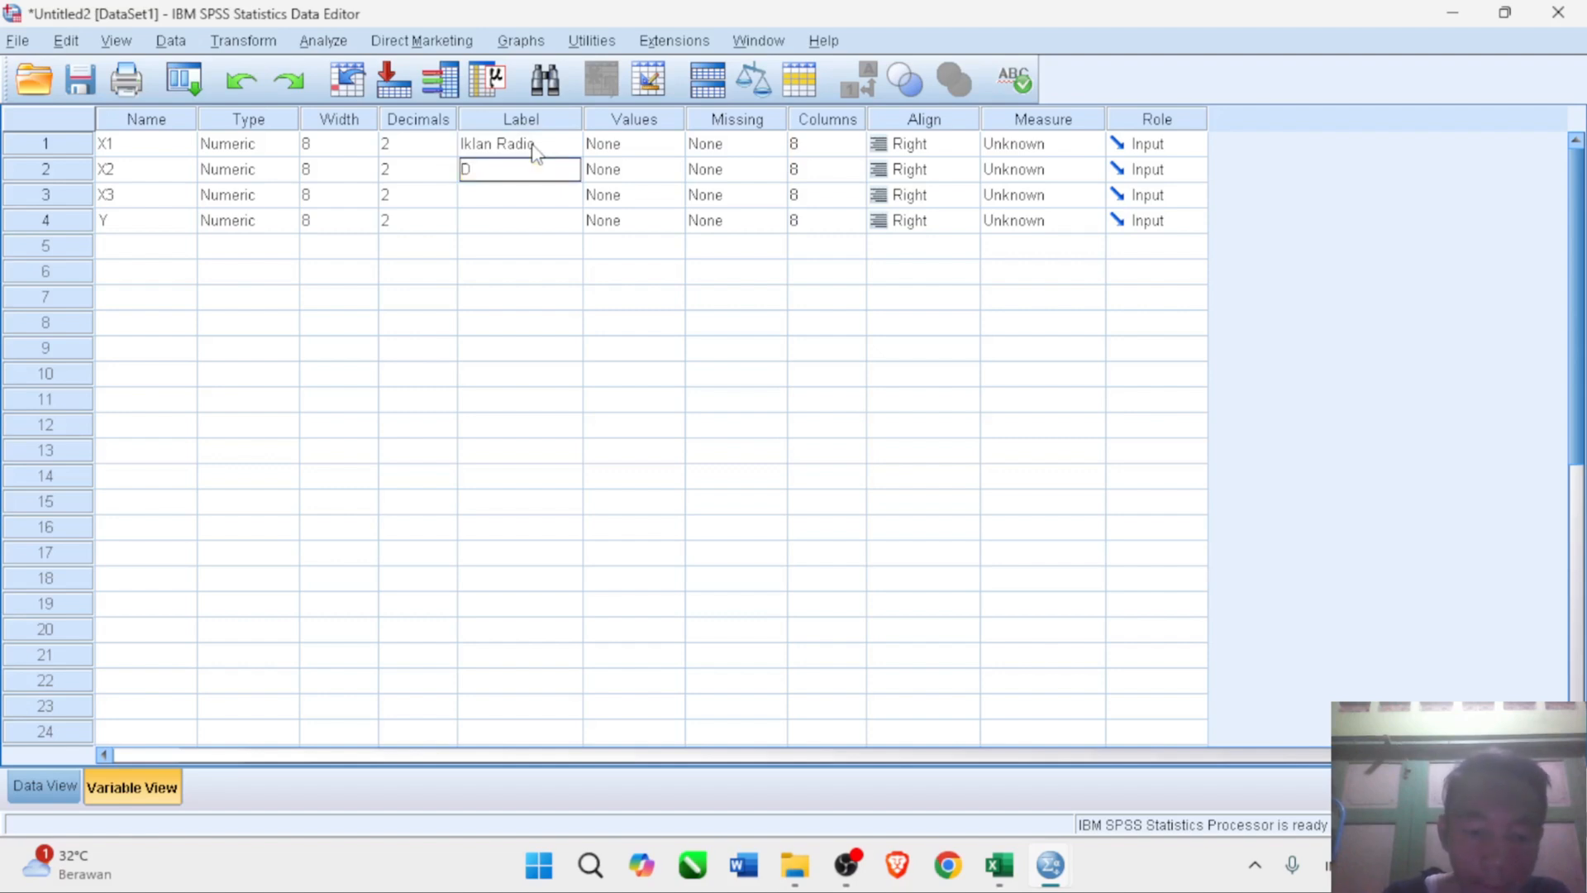
type("igital Marketing")
key("Return")
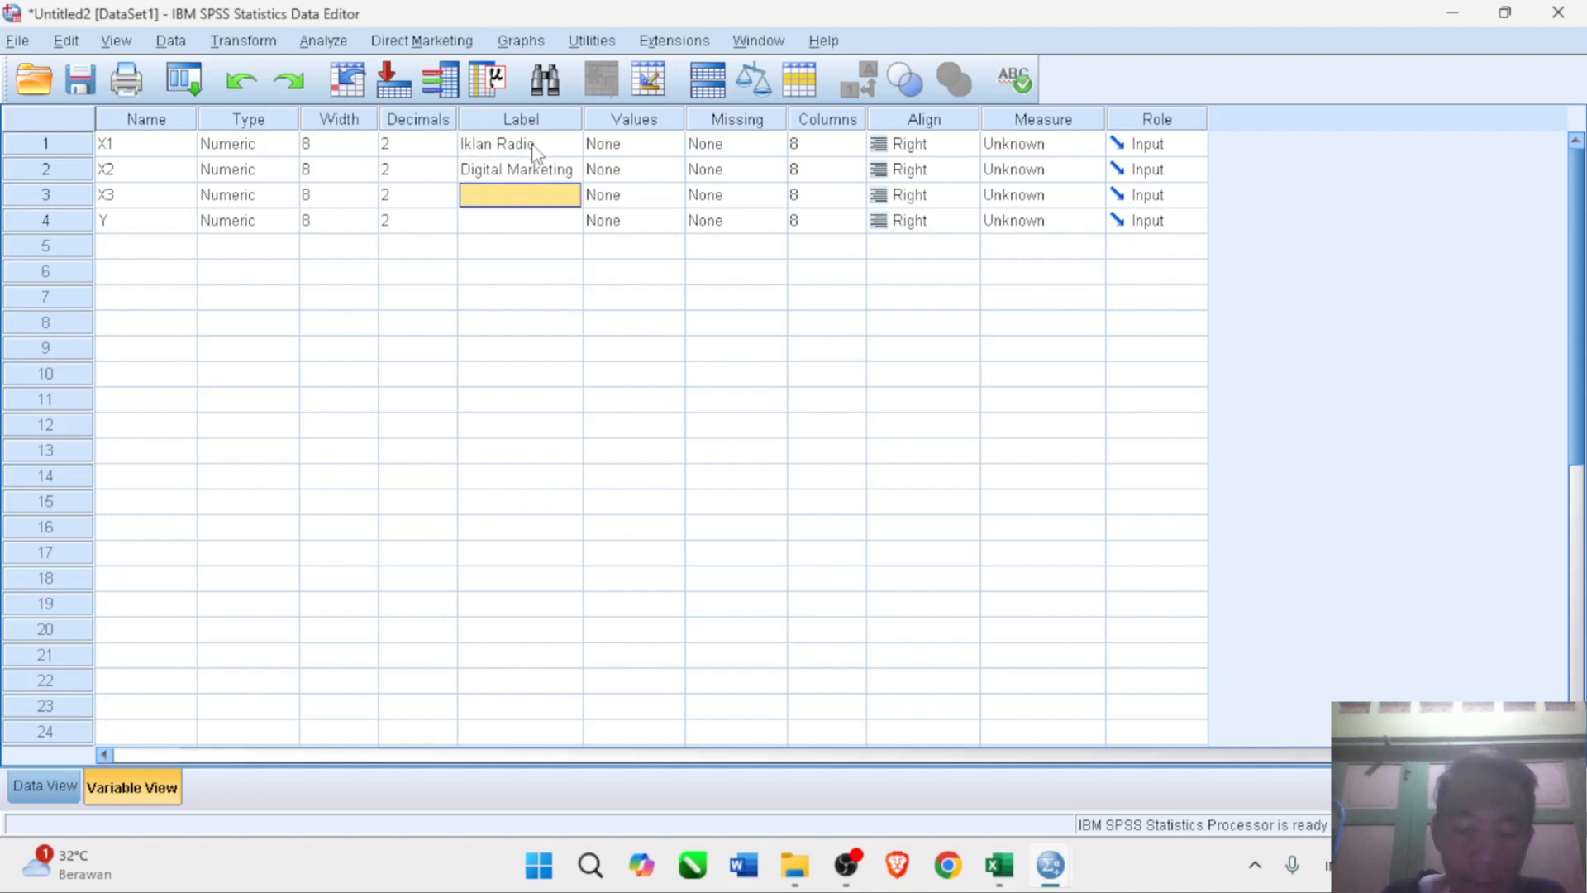
type("Iklan Koran")
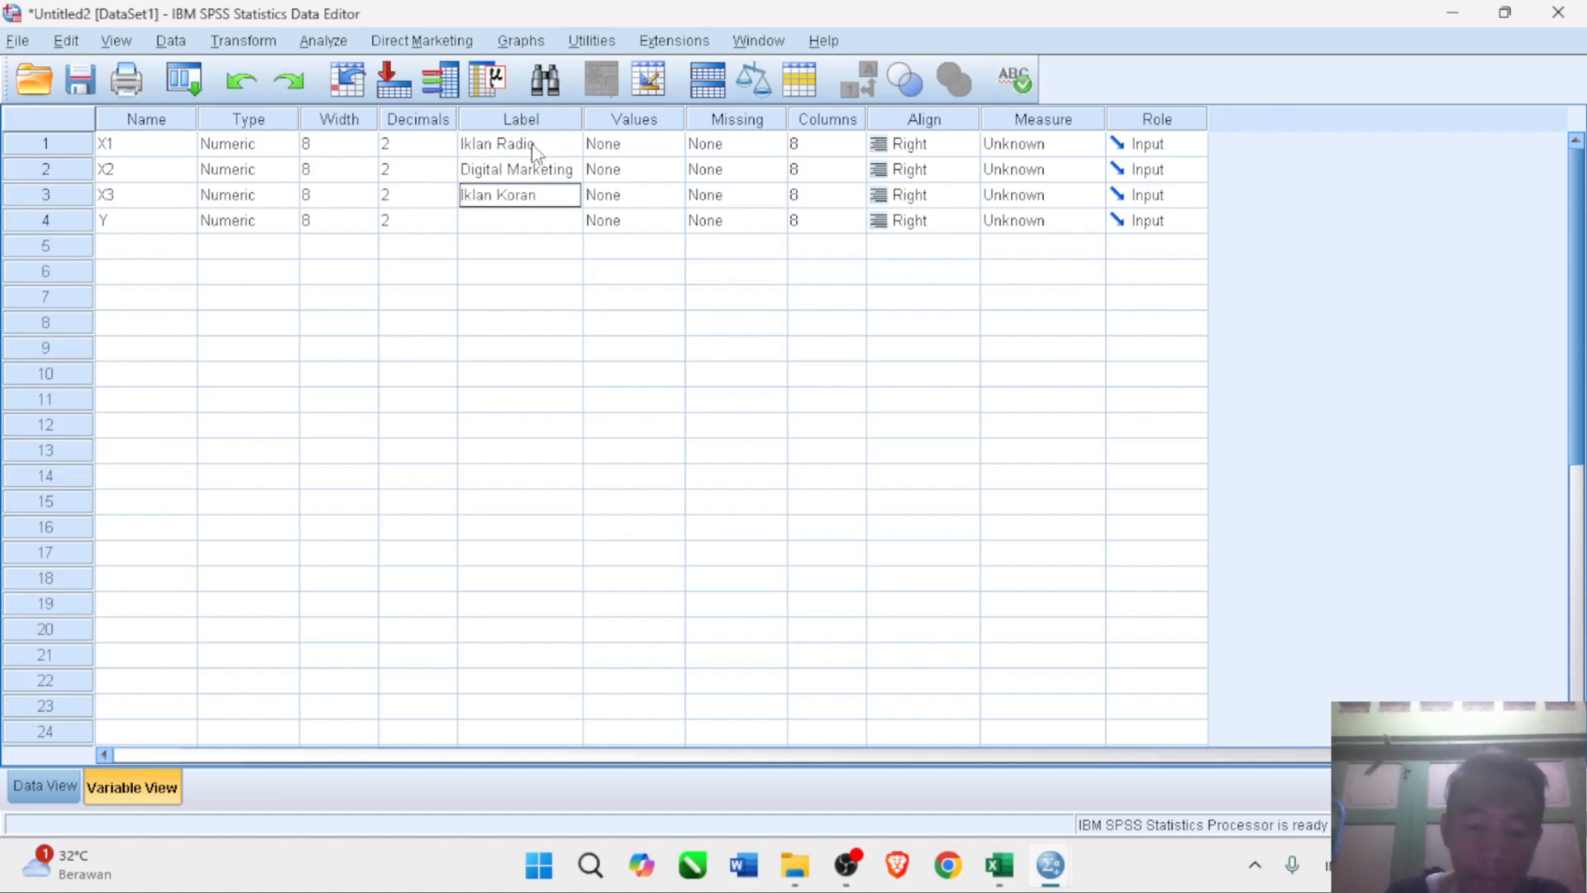
key("Return")
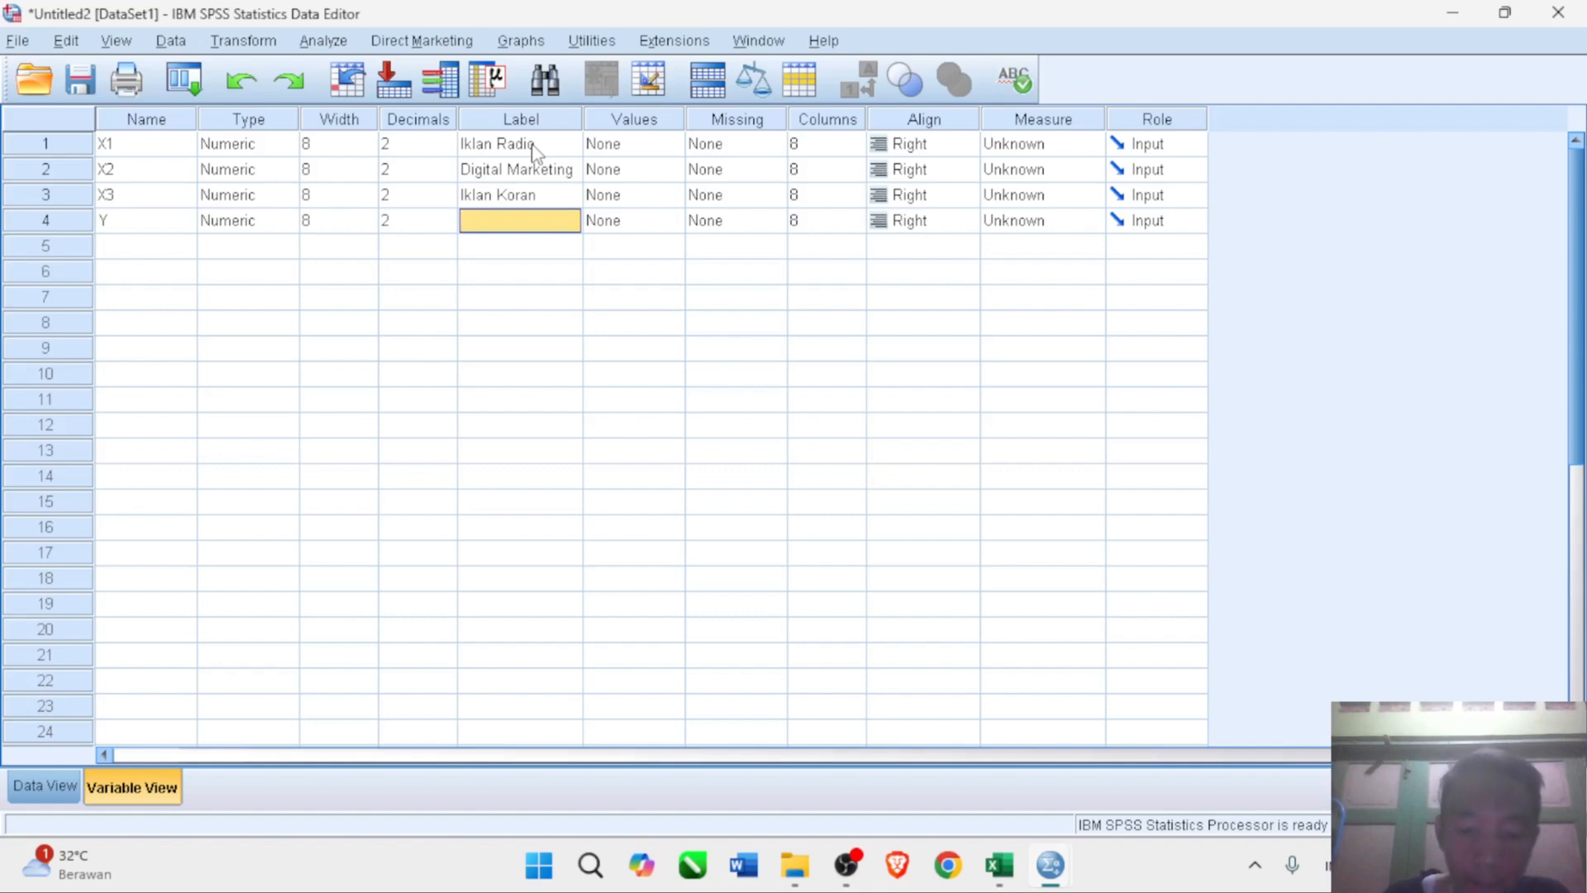
type("Keputusan")
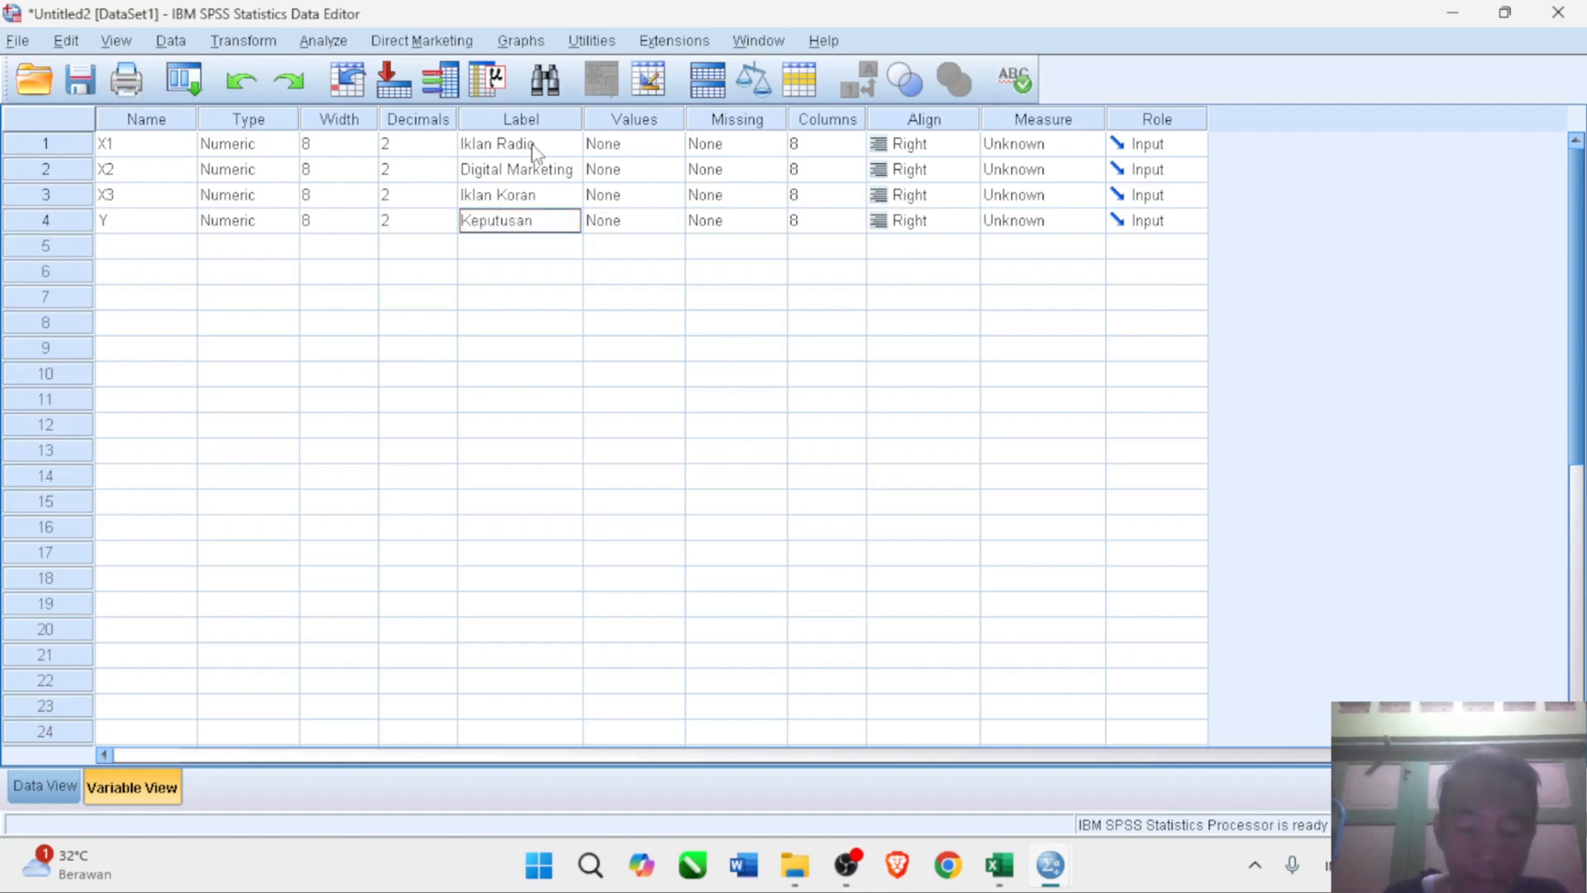
type(" Pembeli")
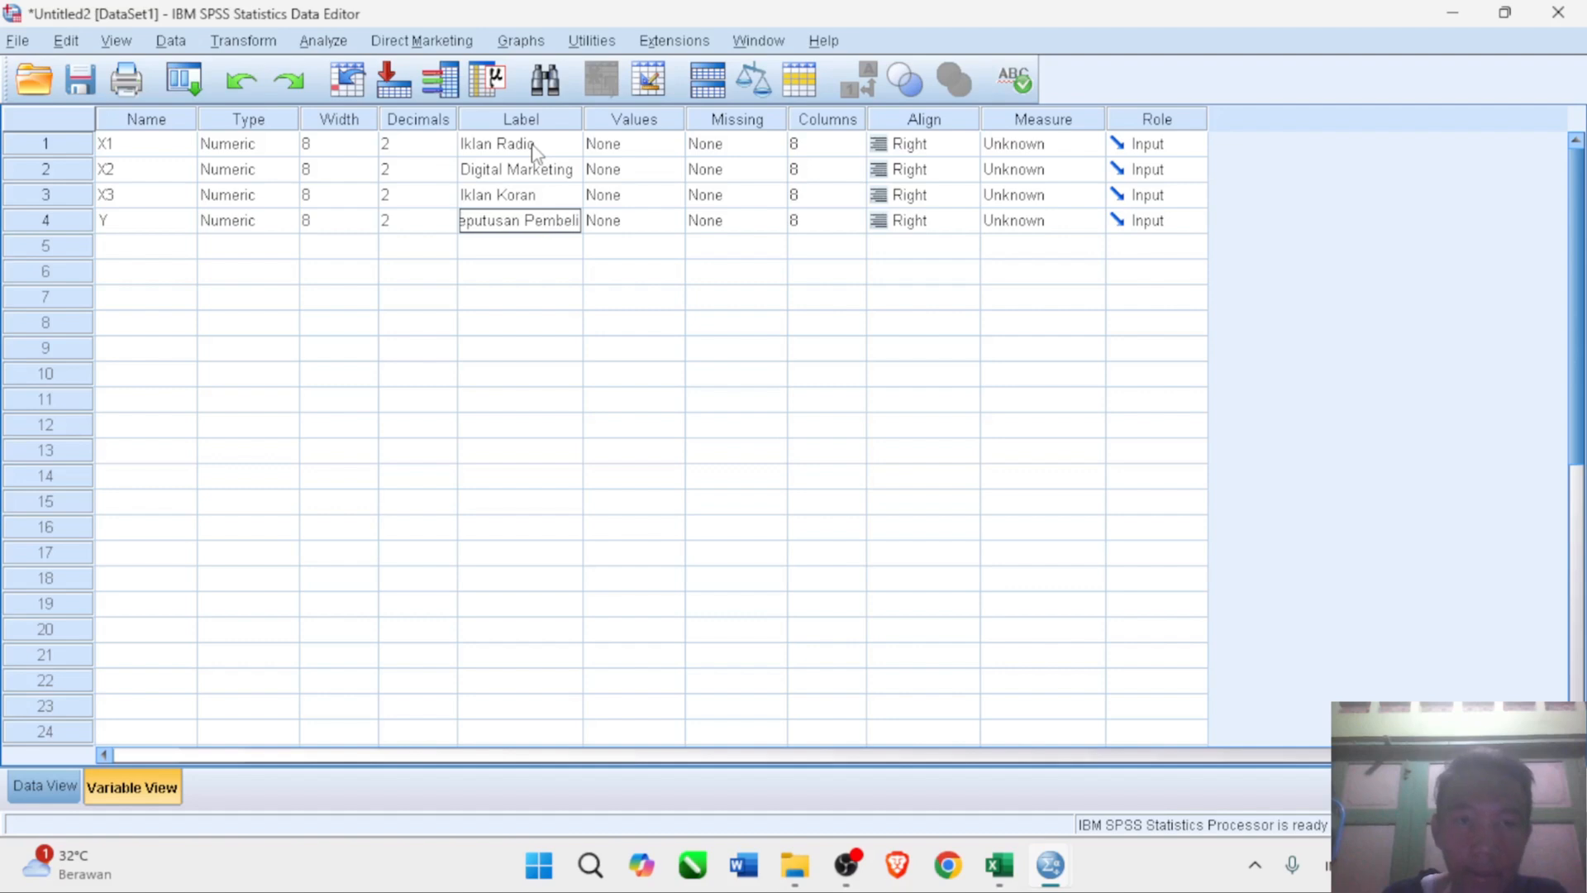
type("an")
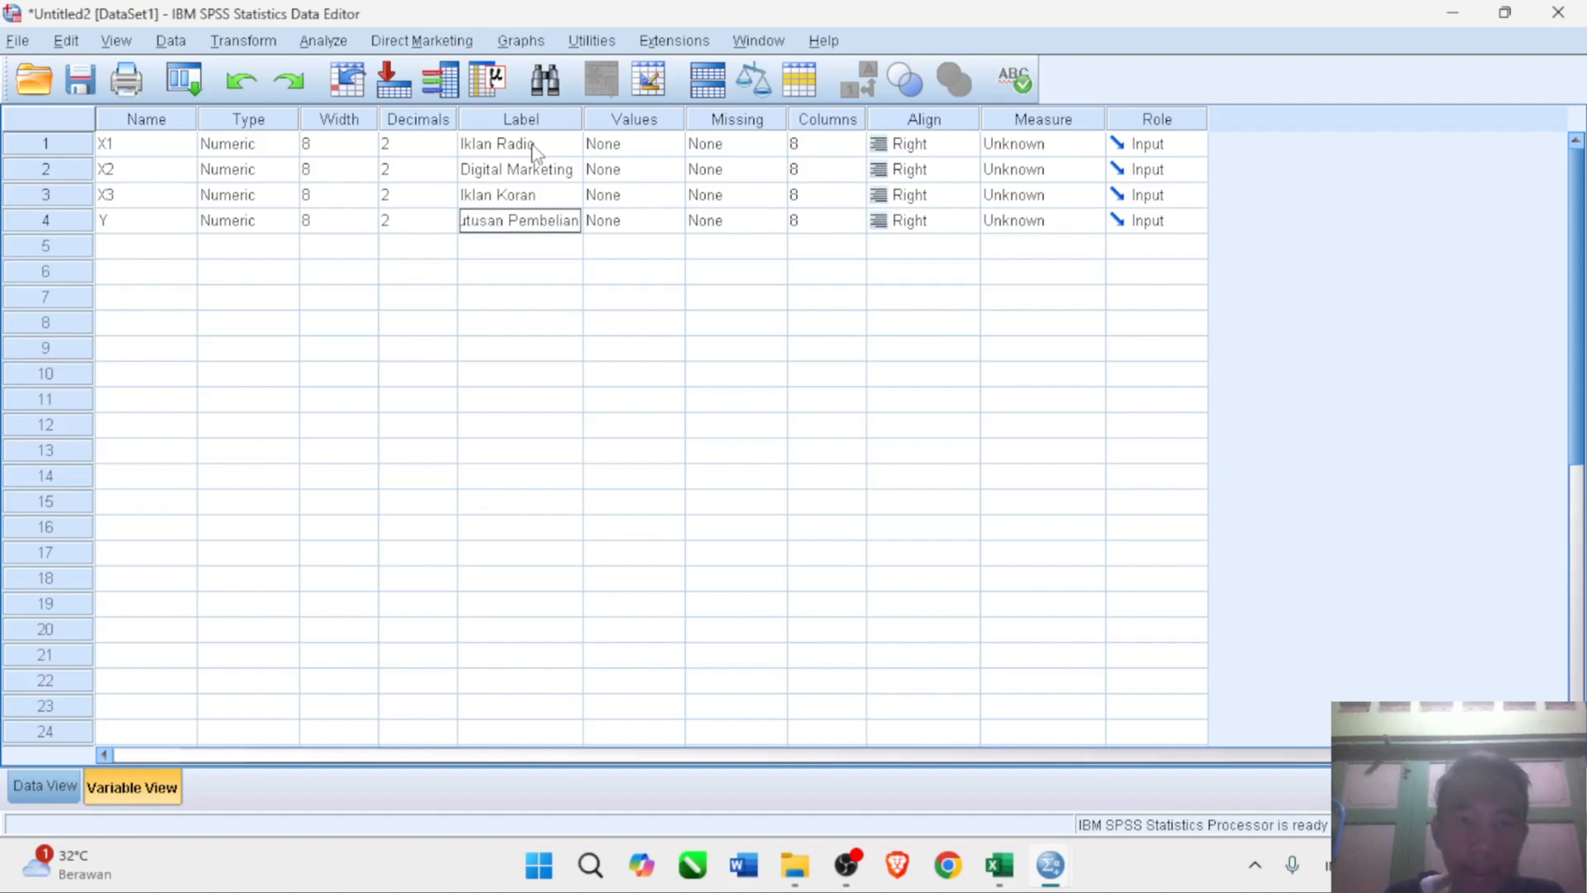
left_click(885, 293)
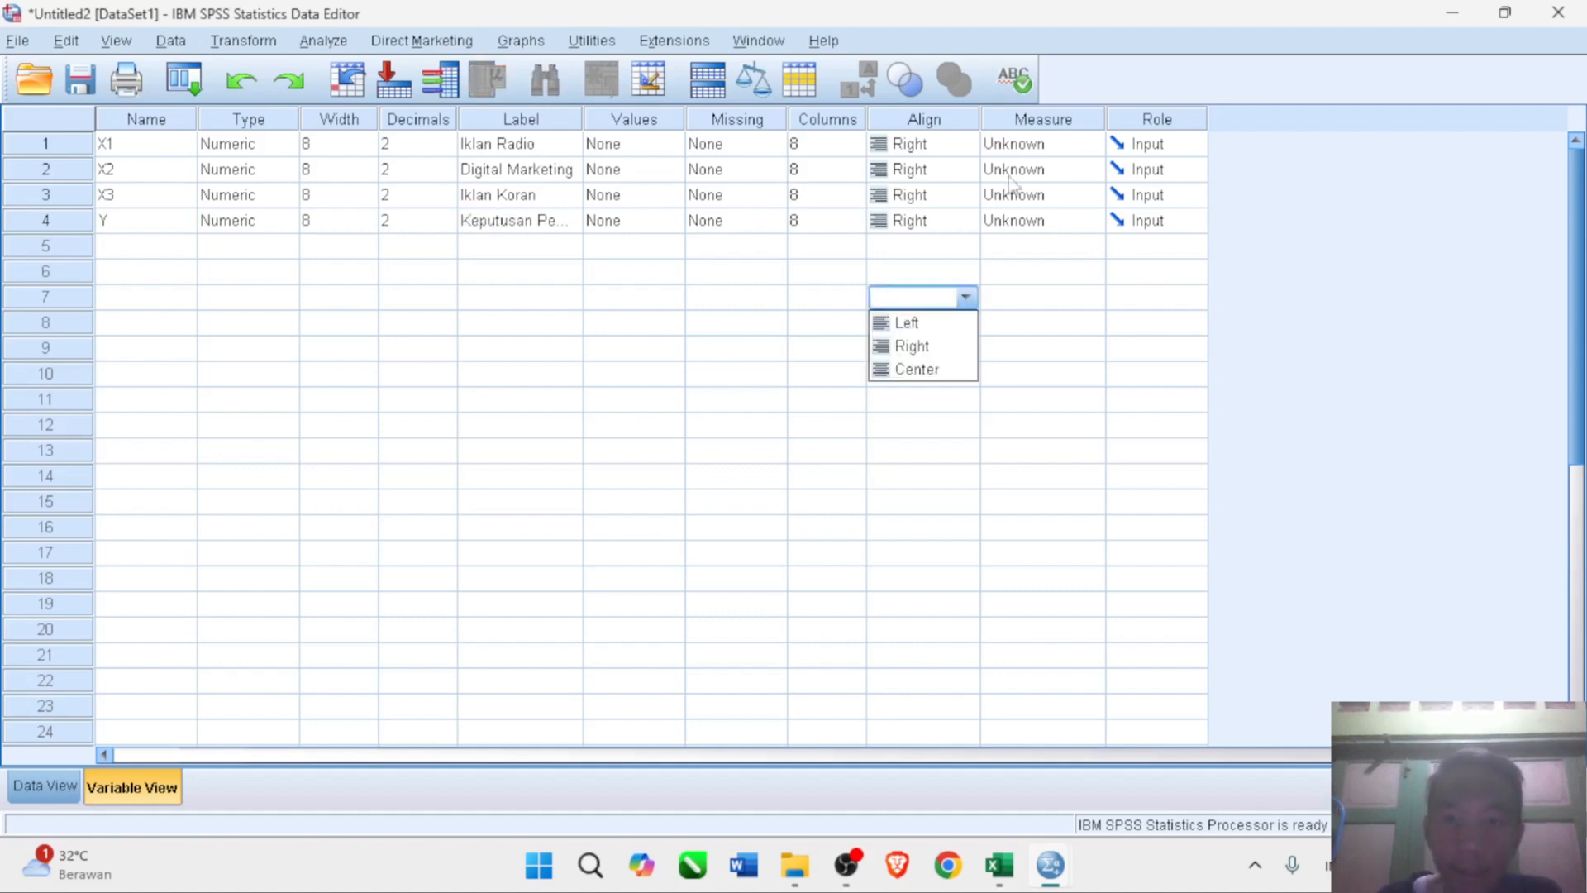
- Set the measurement level of variables X1, X2 and X3 to Scale
left_click(1076, 145)
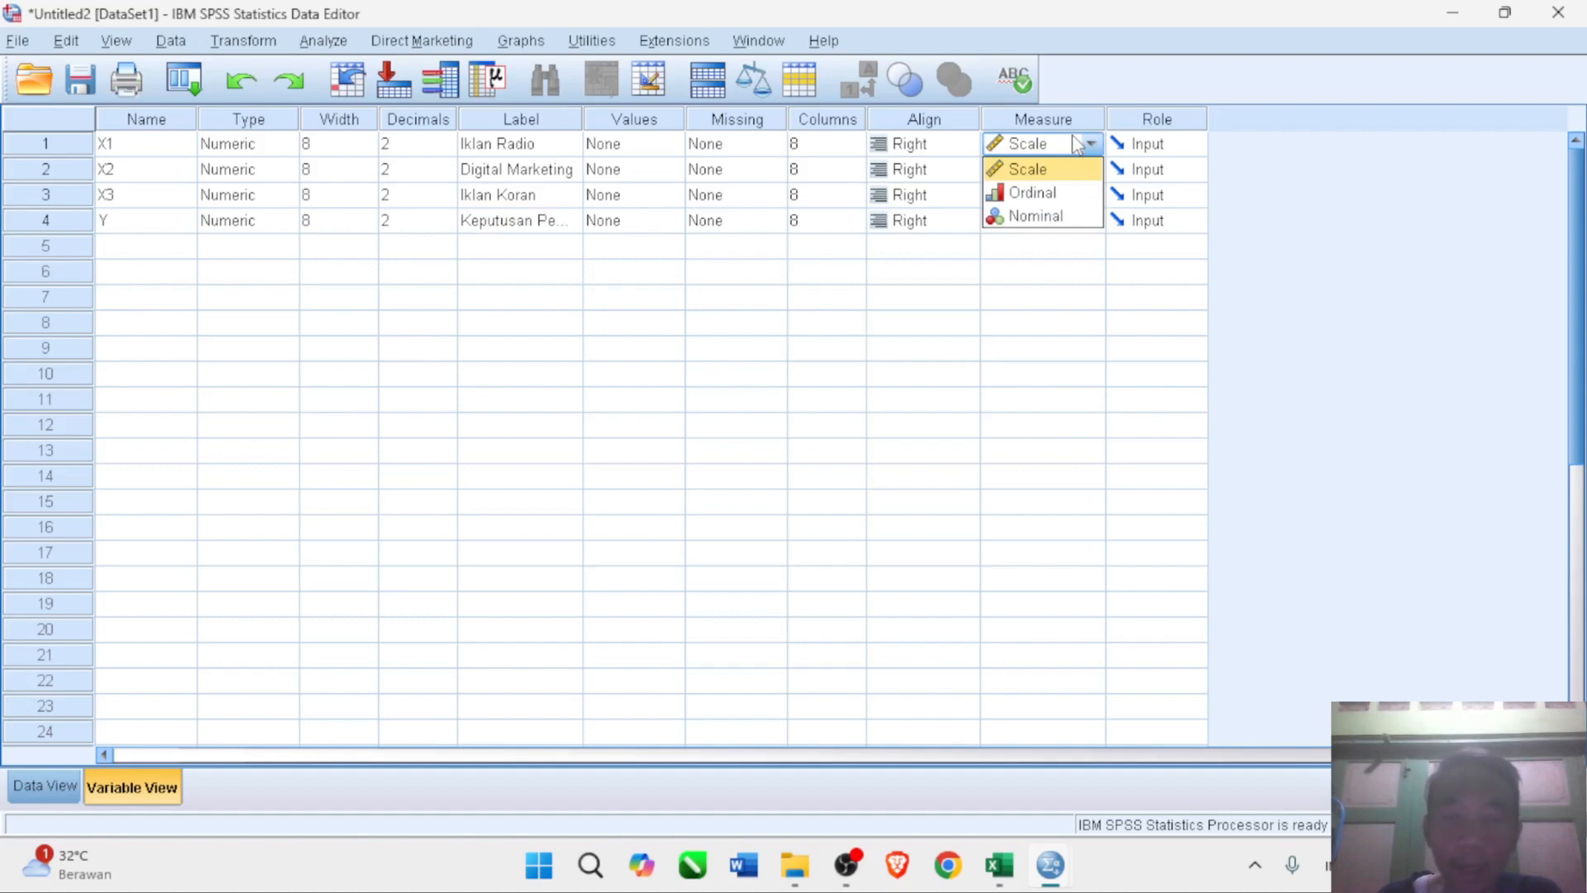
left_click(1029, 169)
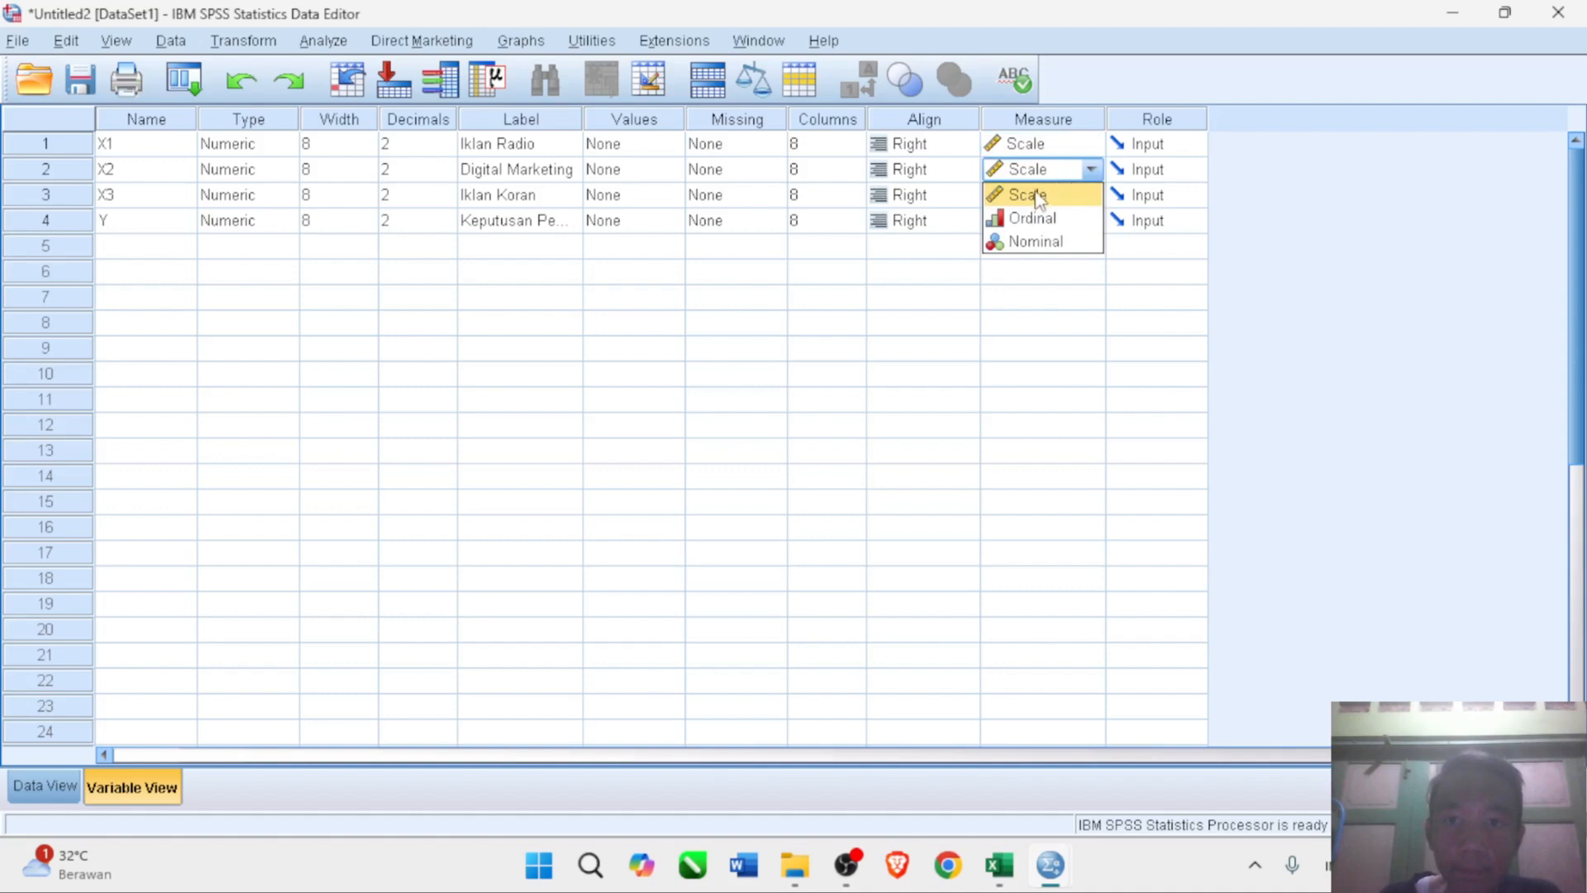
left_click(1039, 201)
left_click(1039, 198)
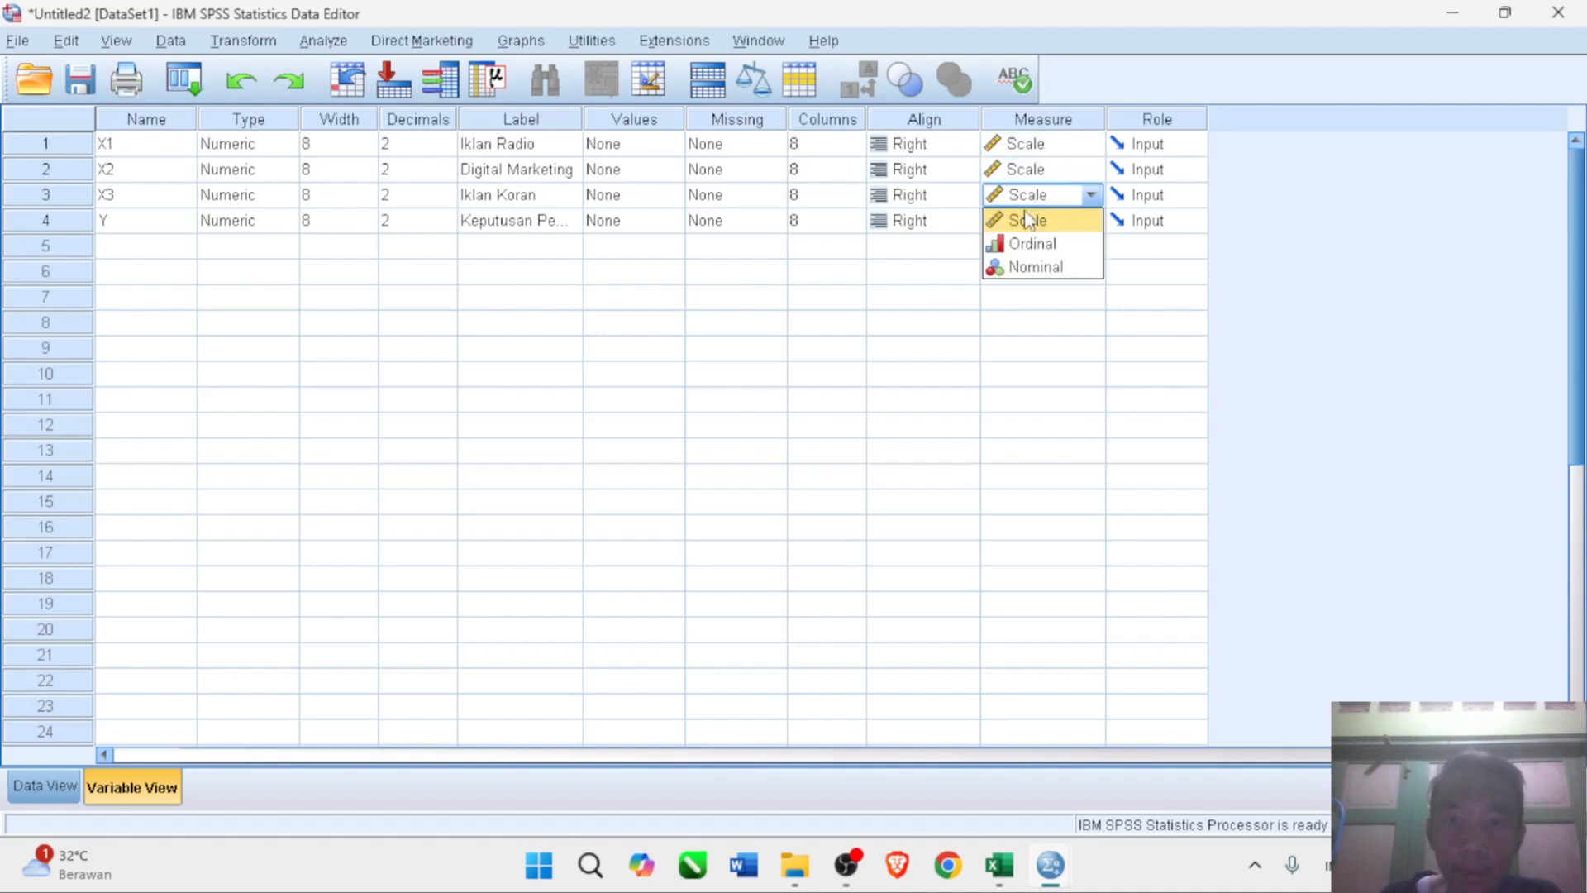
left_click(1027, 218)
left_click(899, 347)
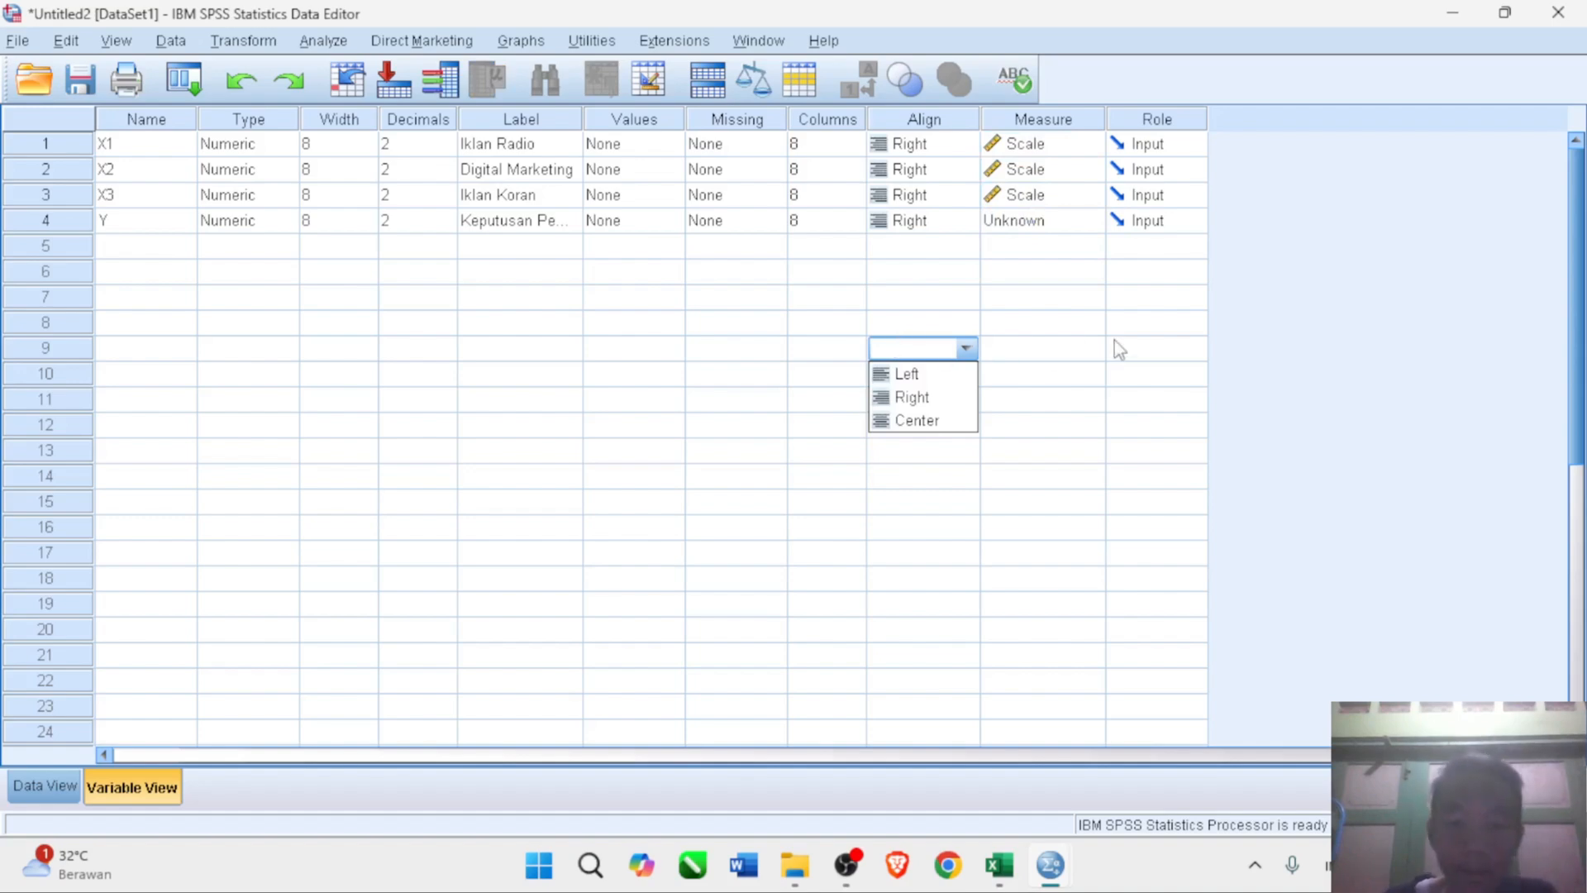
- Start a Linear Regression analysis on the data and assign Keputusan Pembelian [Y] as the dependent variable
left_click(47, 785)
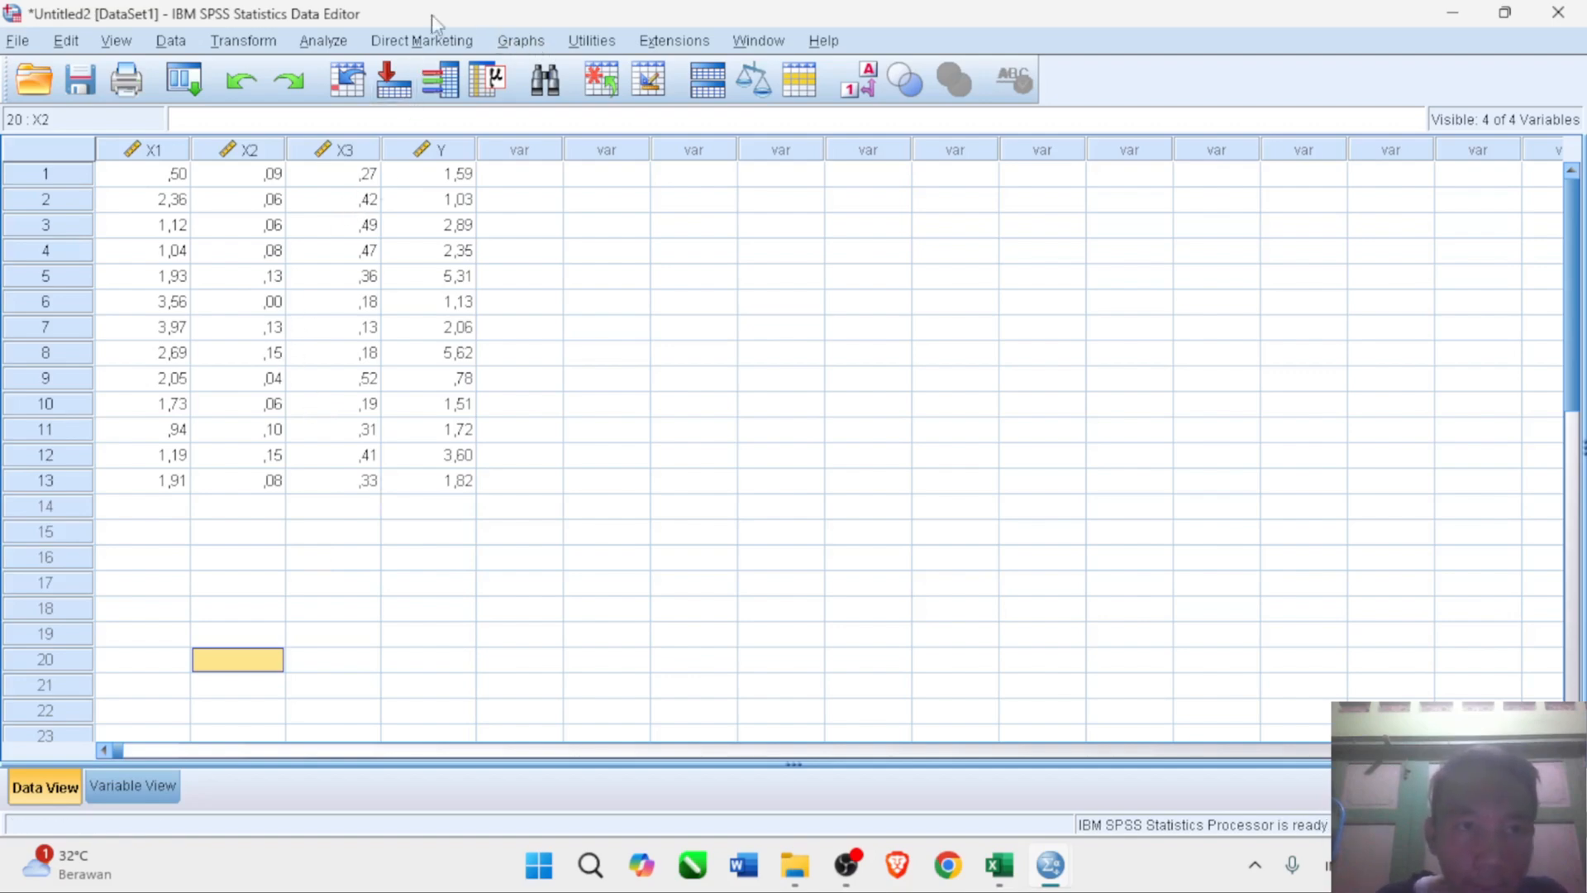
left_click(324, 40)
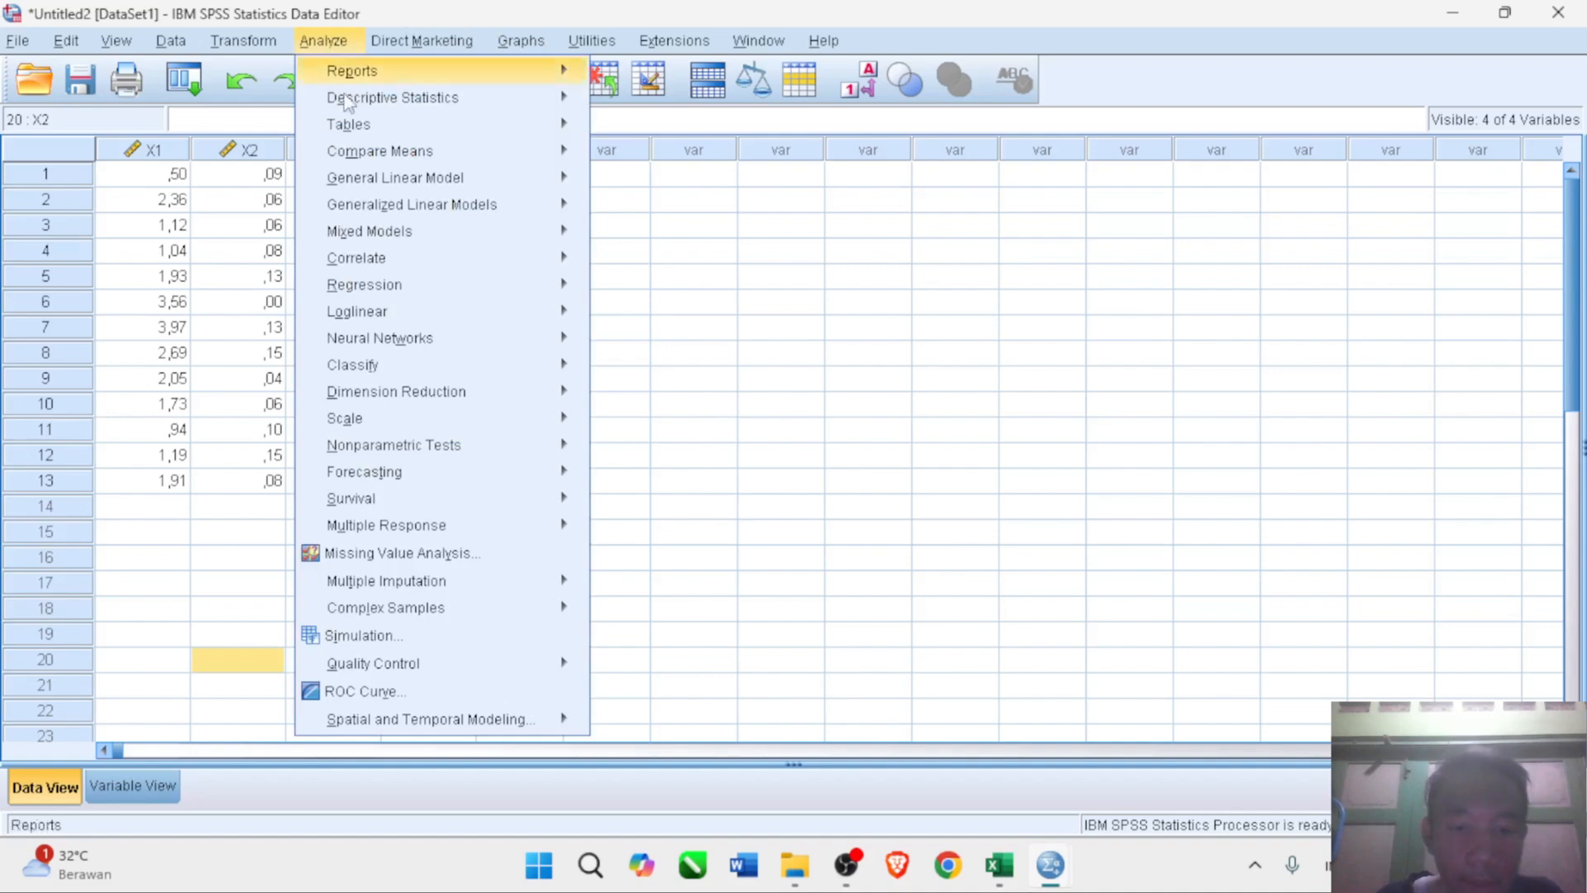
mouse_move(402, 286)
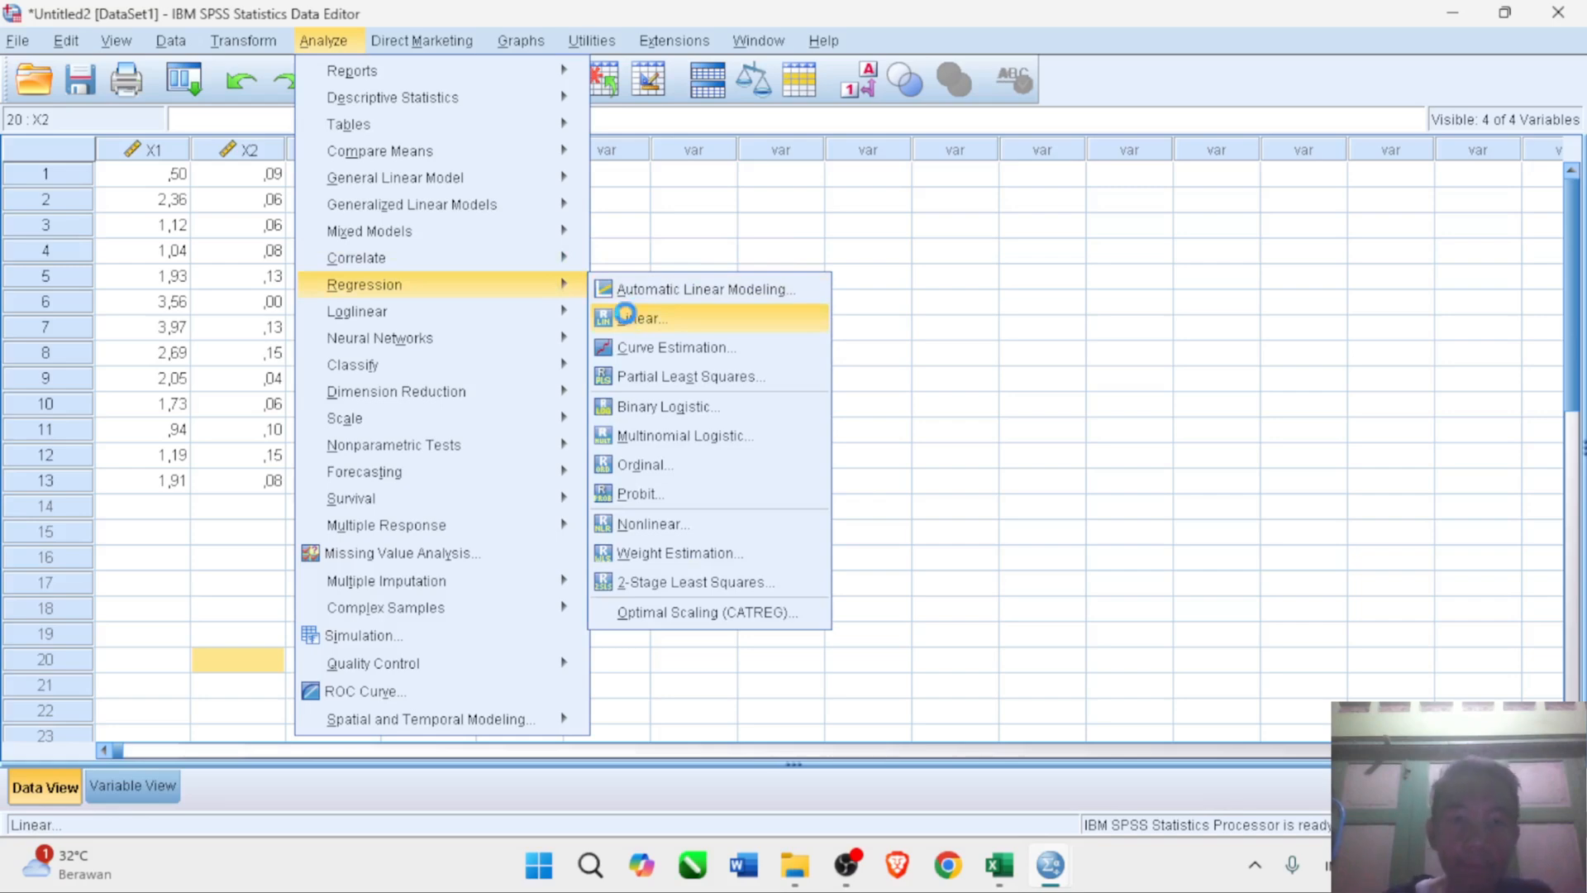
left_click(630, 319)
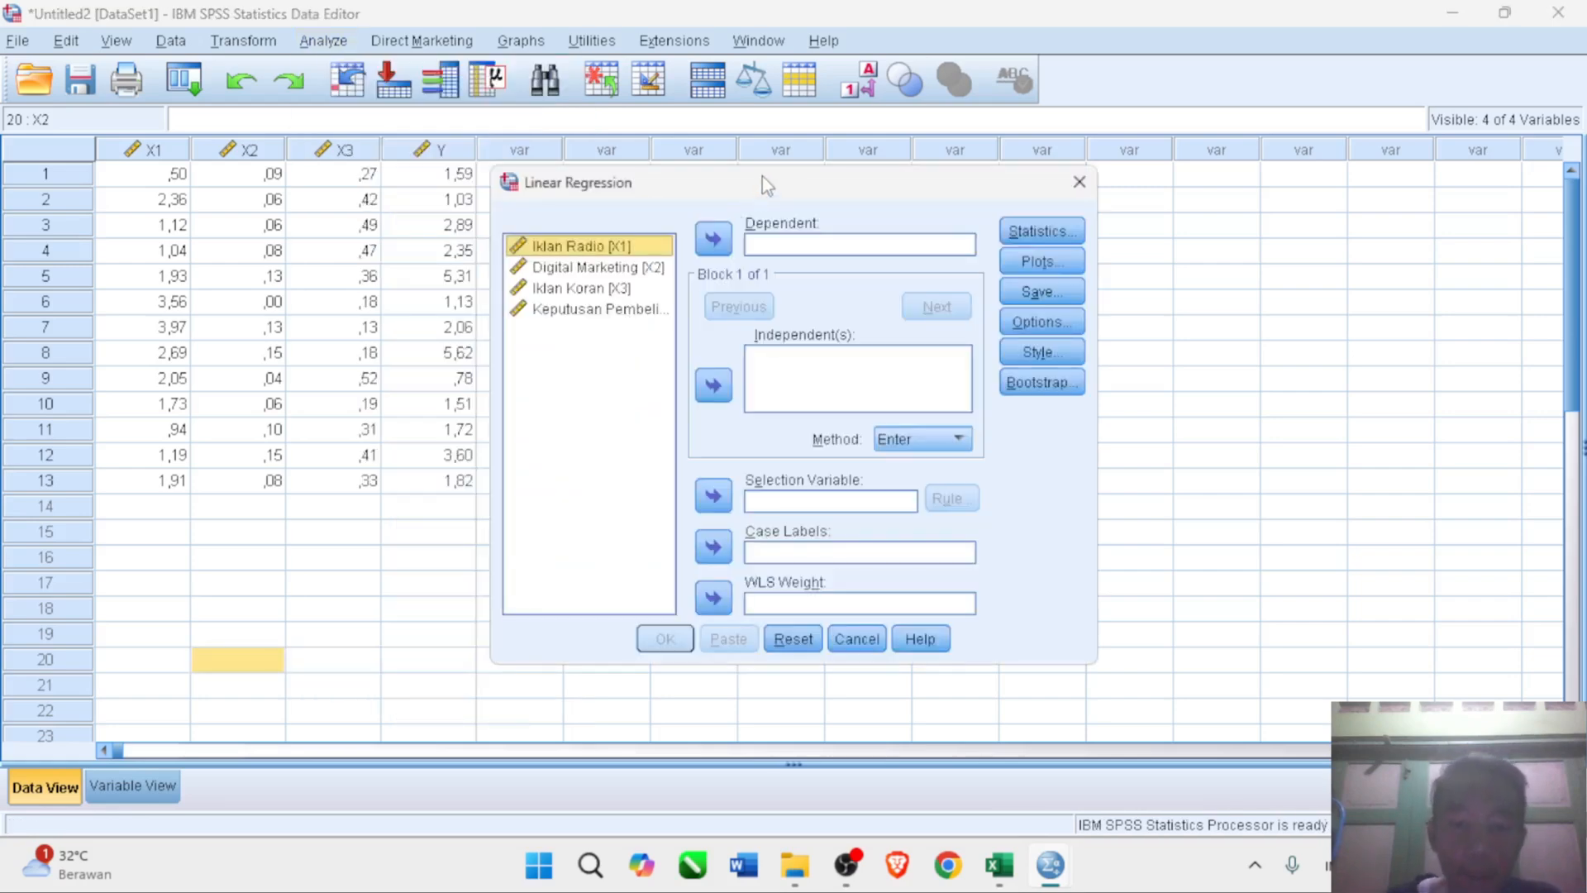
left_click_drag(762, 178, 806, 202)
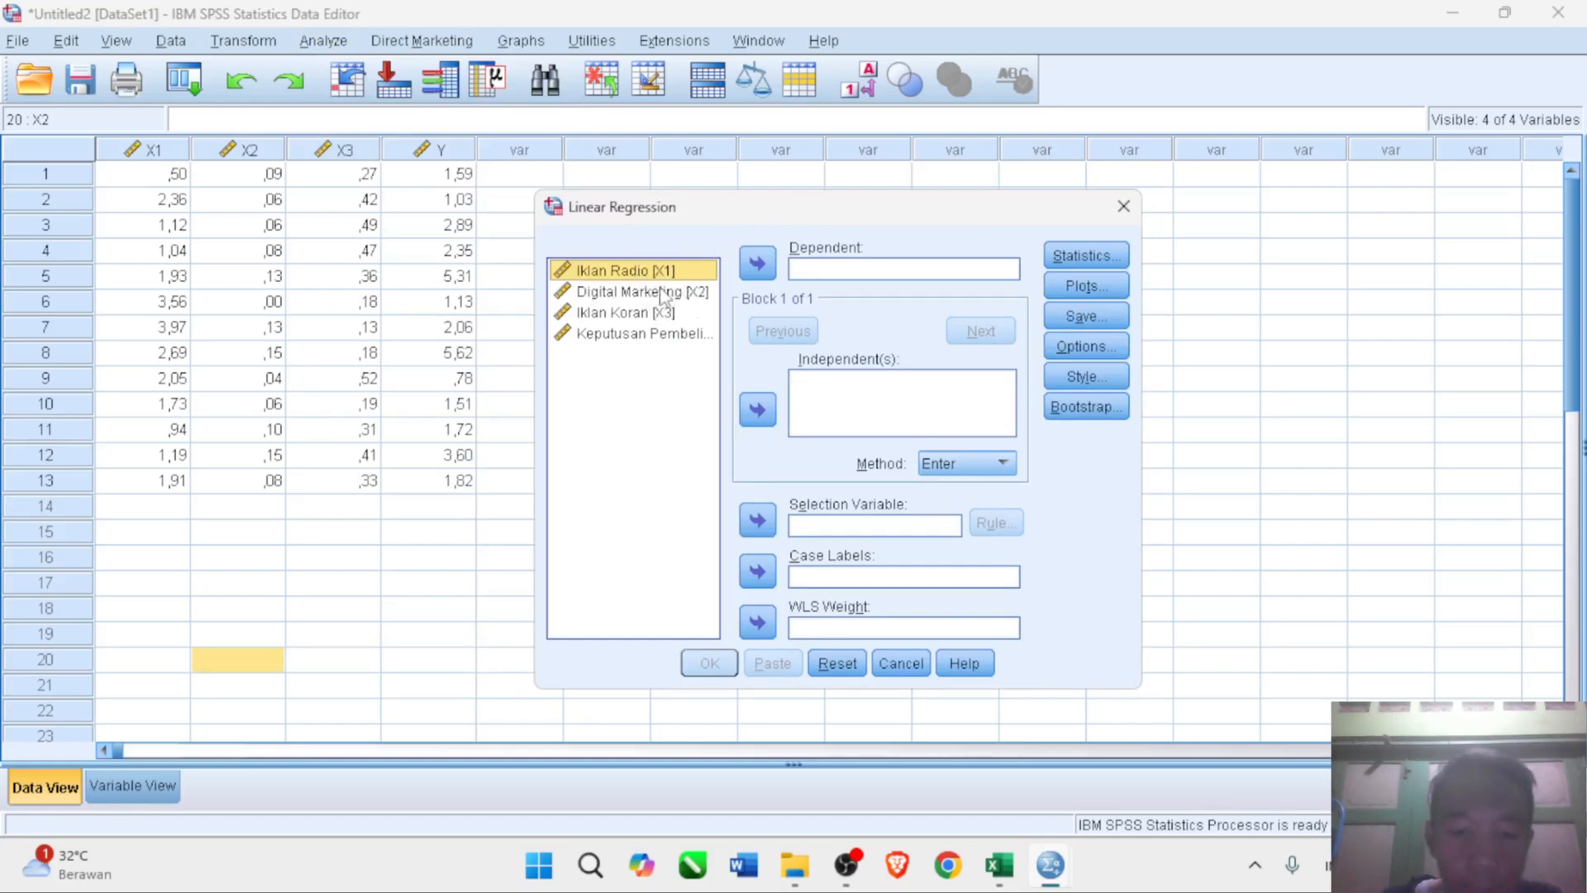
left_click(644, 335)
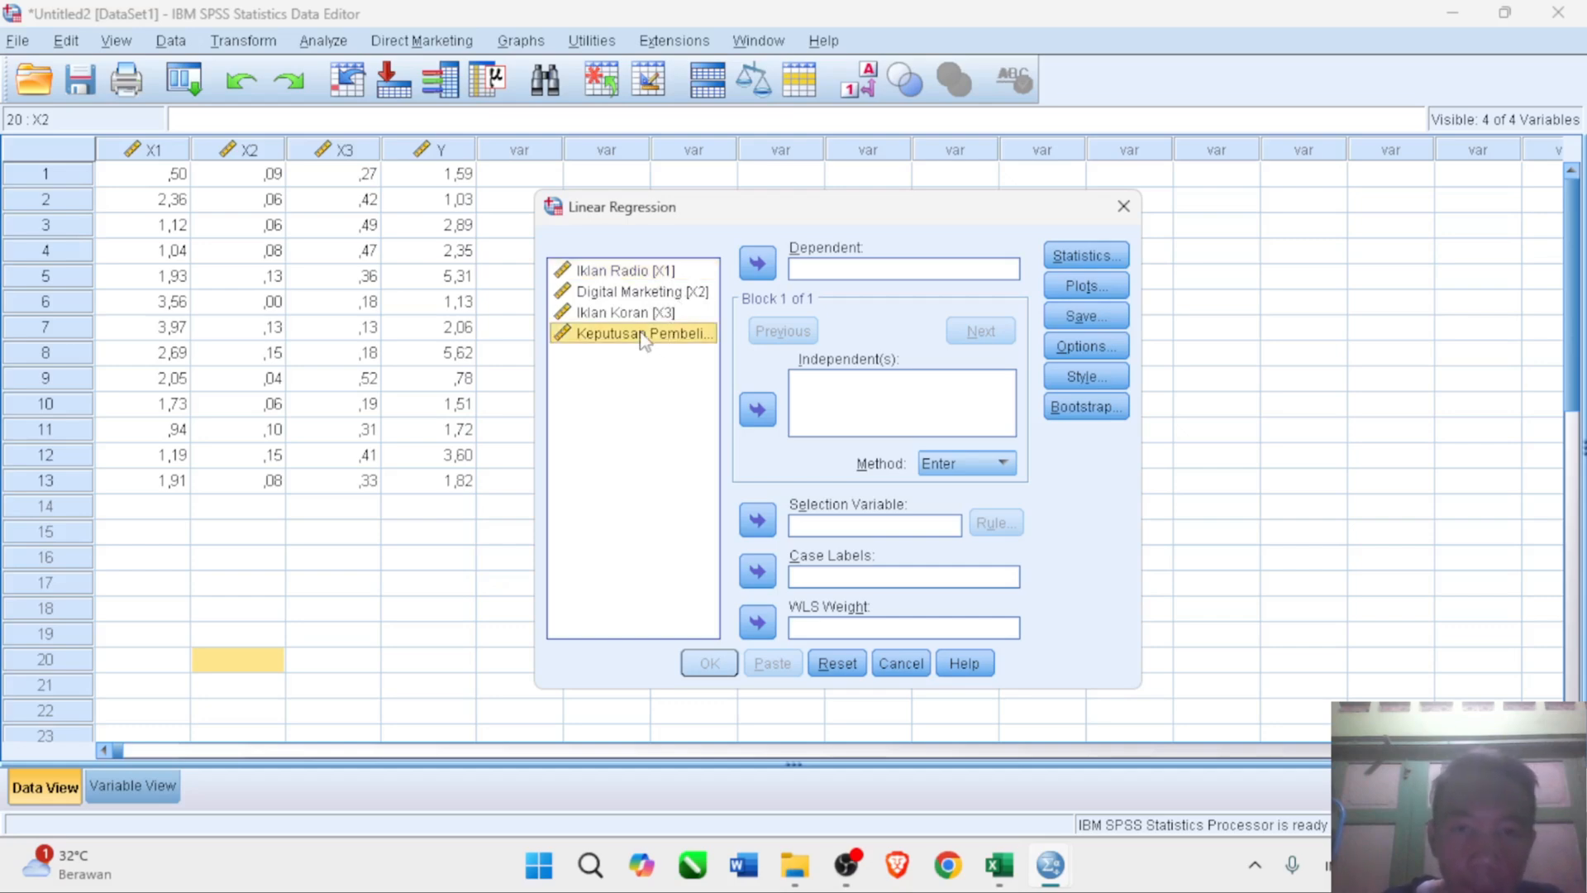
left_click(752, 268)
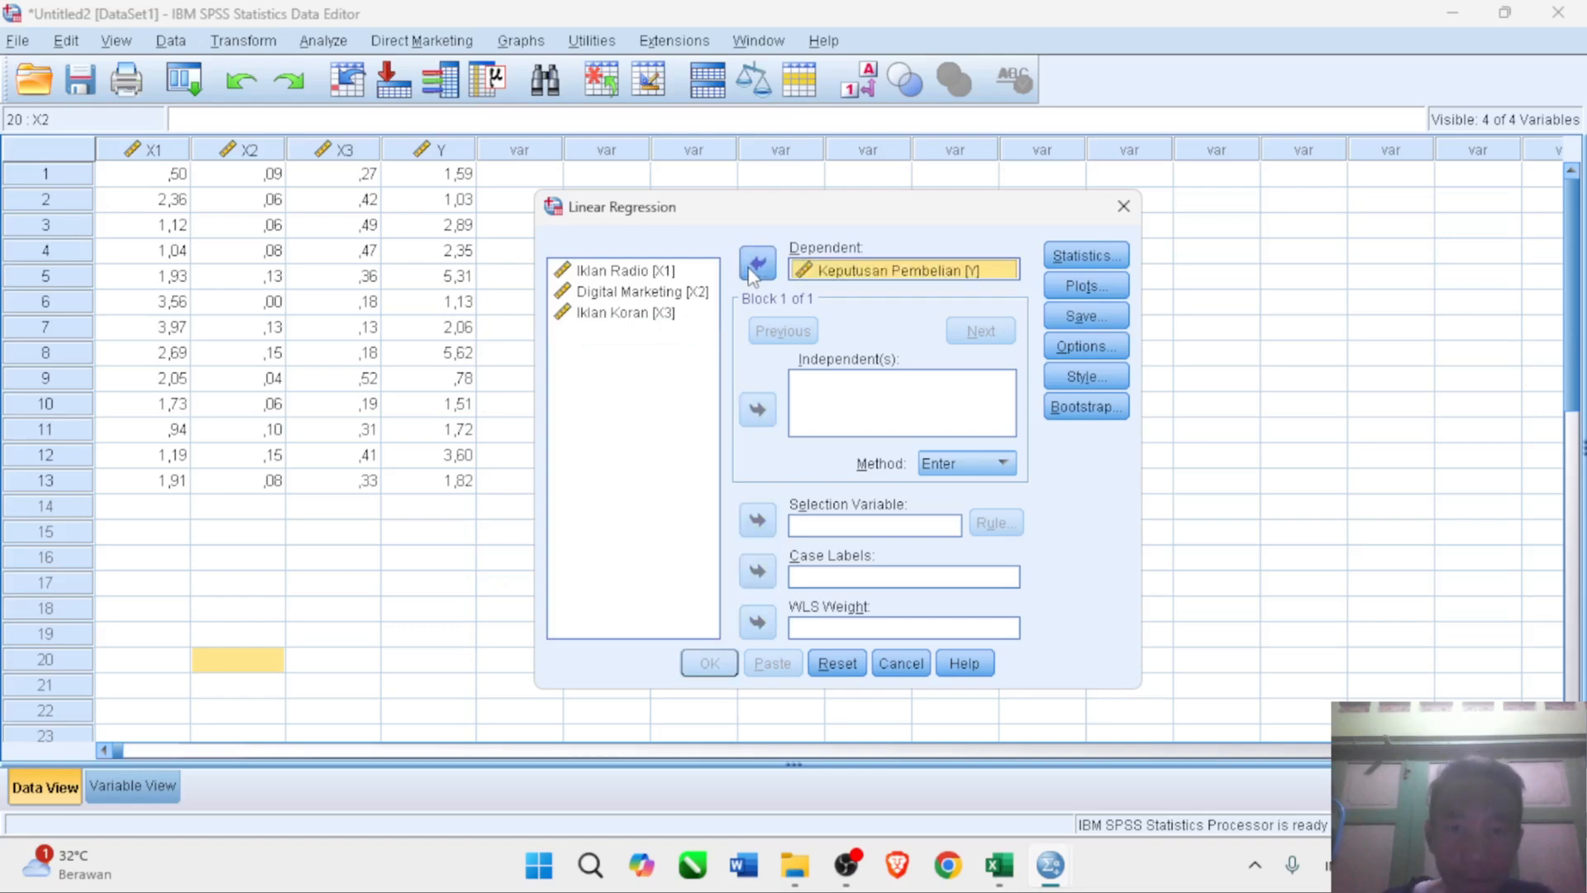
- Add Iklan Radio [X1], Digital Marketing [X2] and Iklan Koran [X3] as the independent variables of the regression
left_click(611, 273)
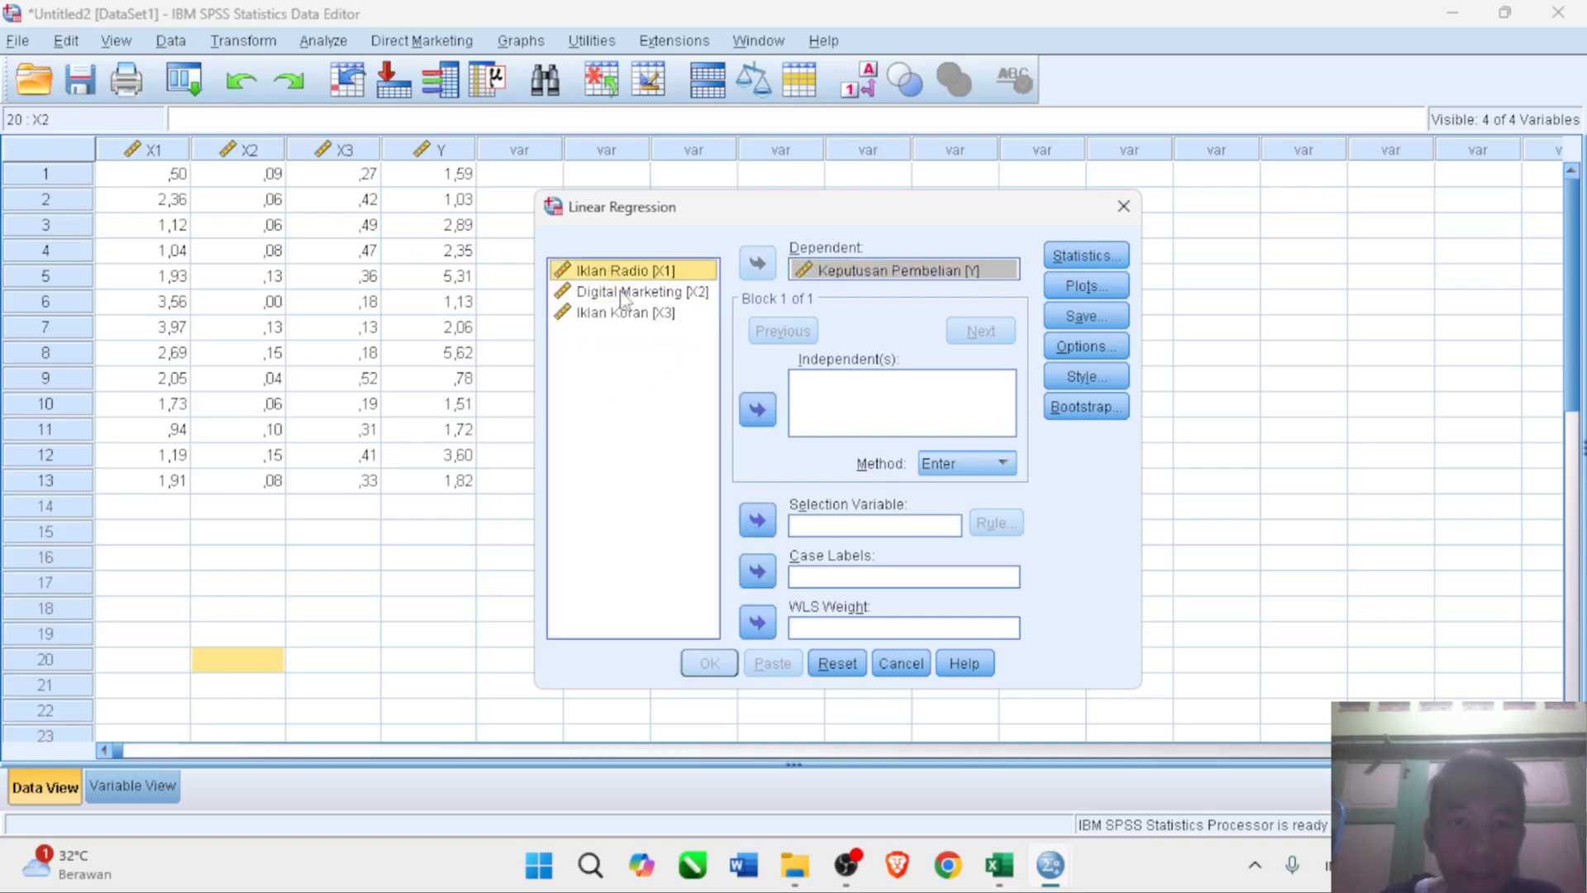
left_click(624, 292, "ctrl")
left_click(632, 320, "ctrl")
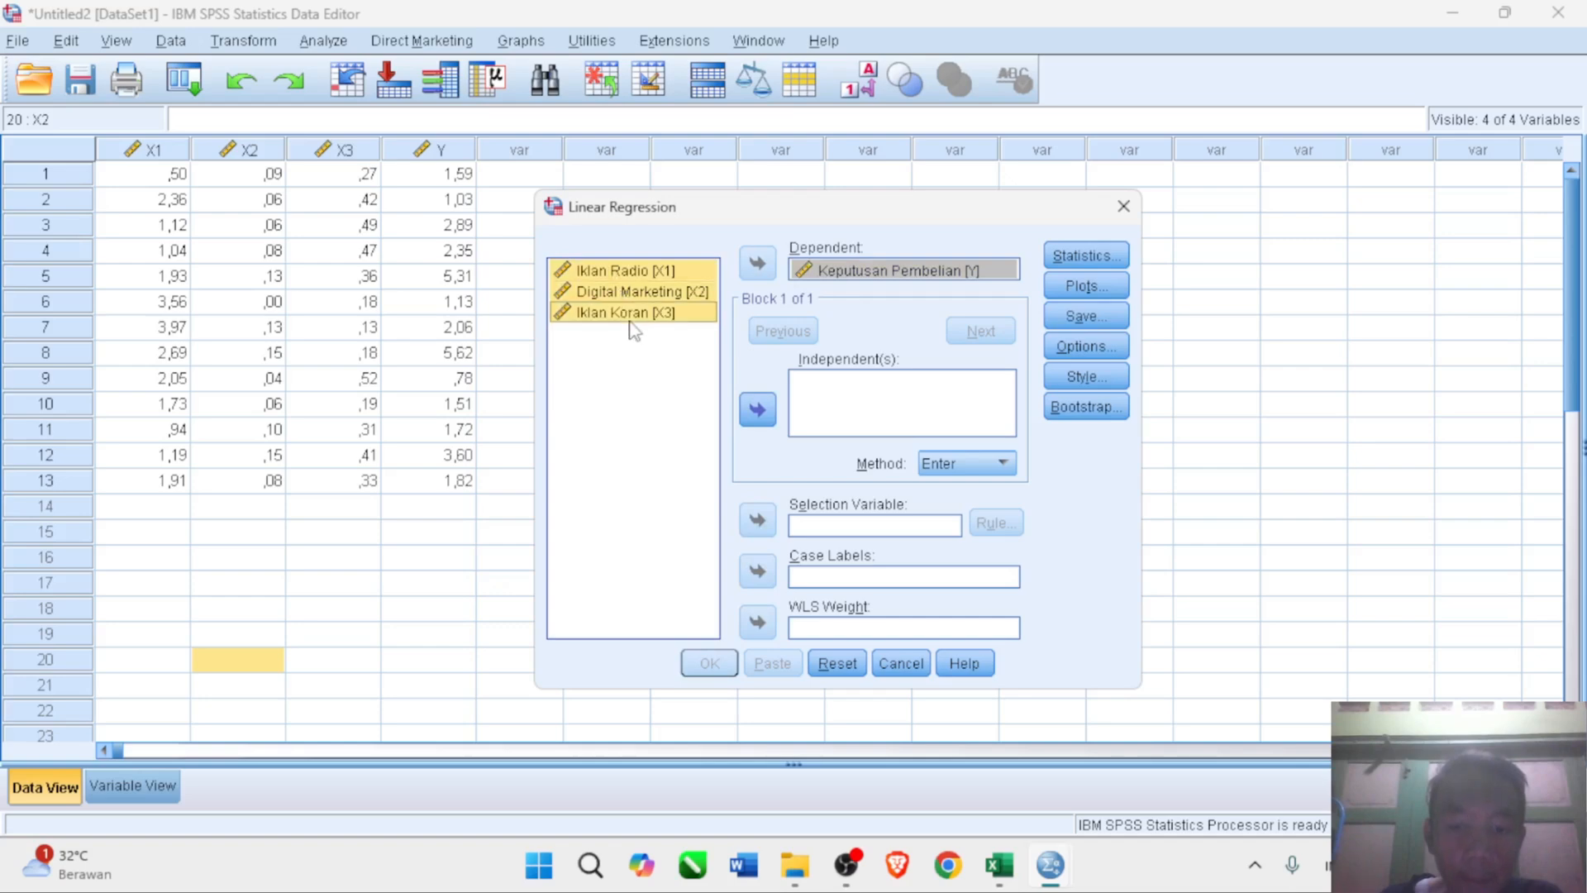
left_click(759, 412)
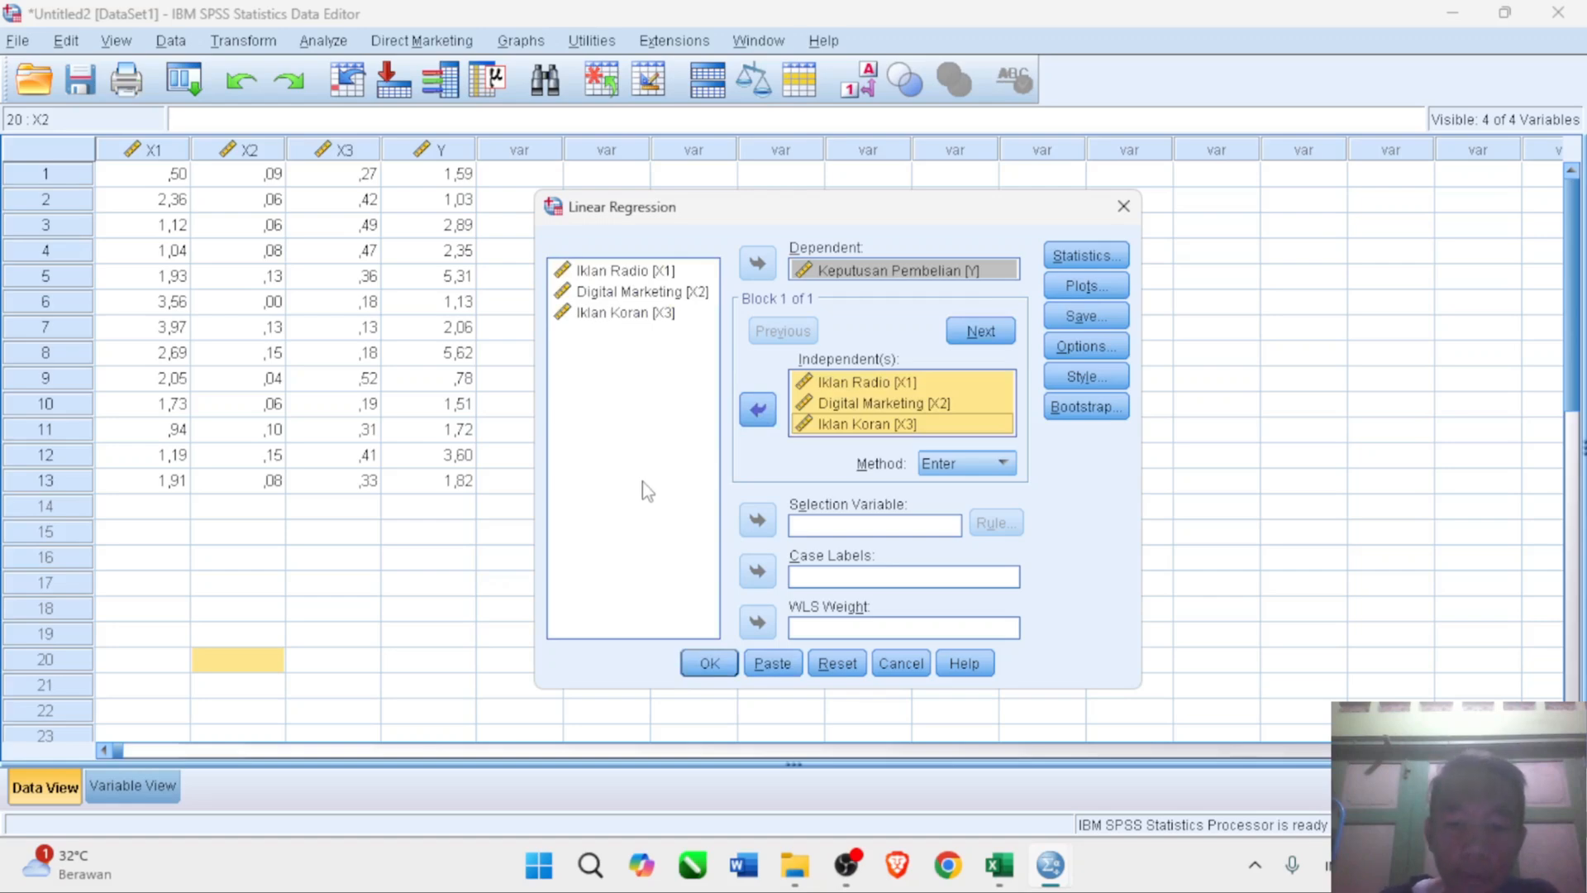
- Include collinearity diagnostics in the regression statistics
left_click(1100, 256)
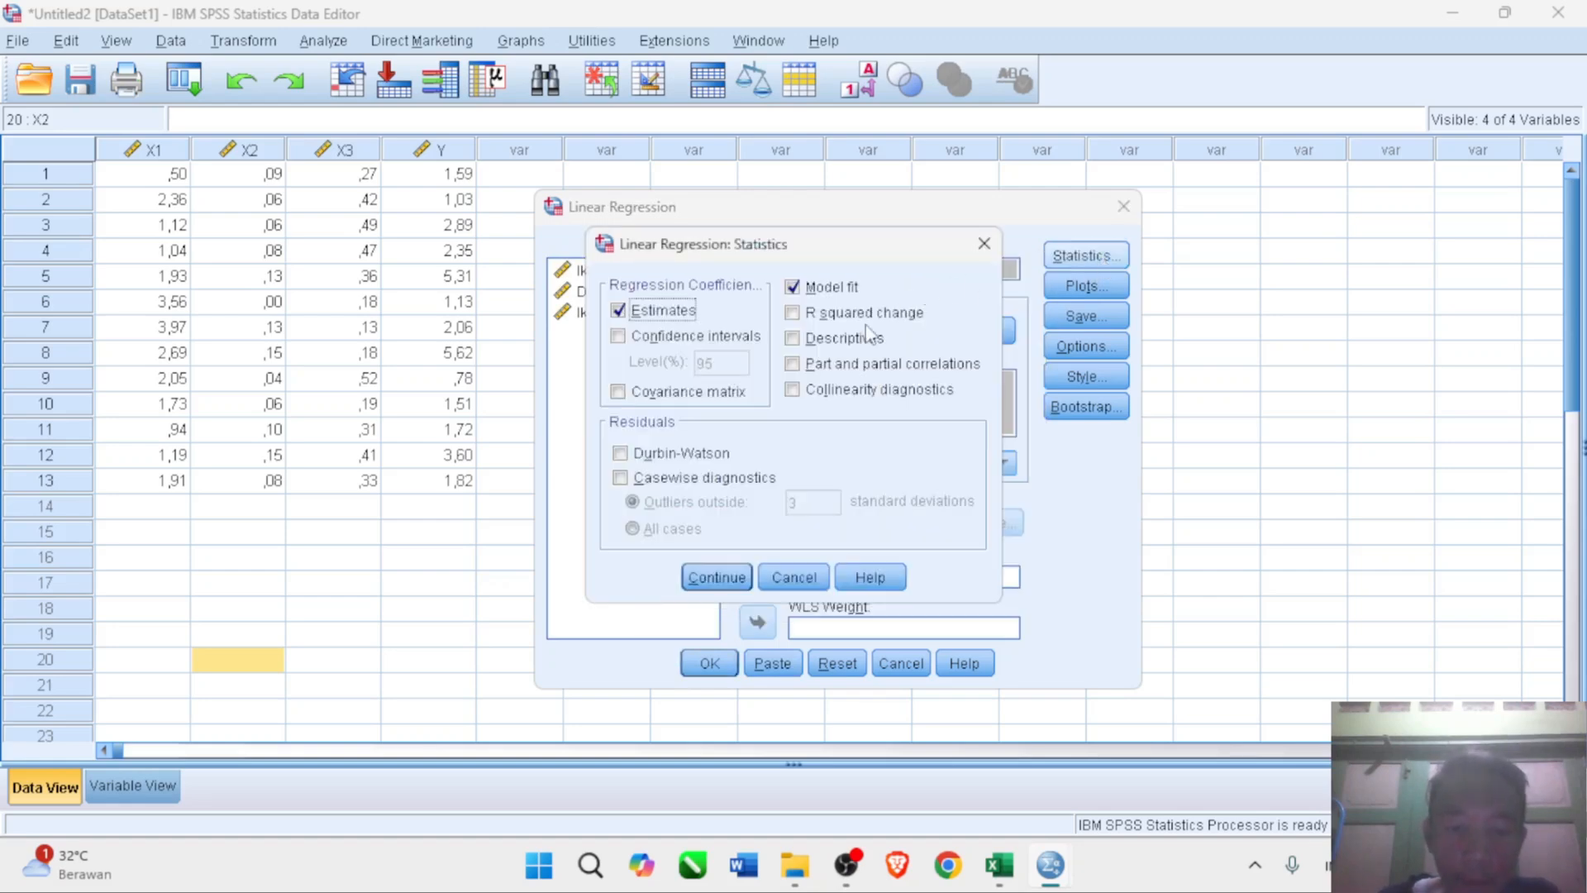
left_click(793, 390)
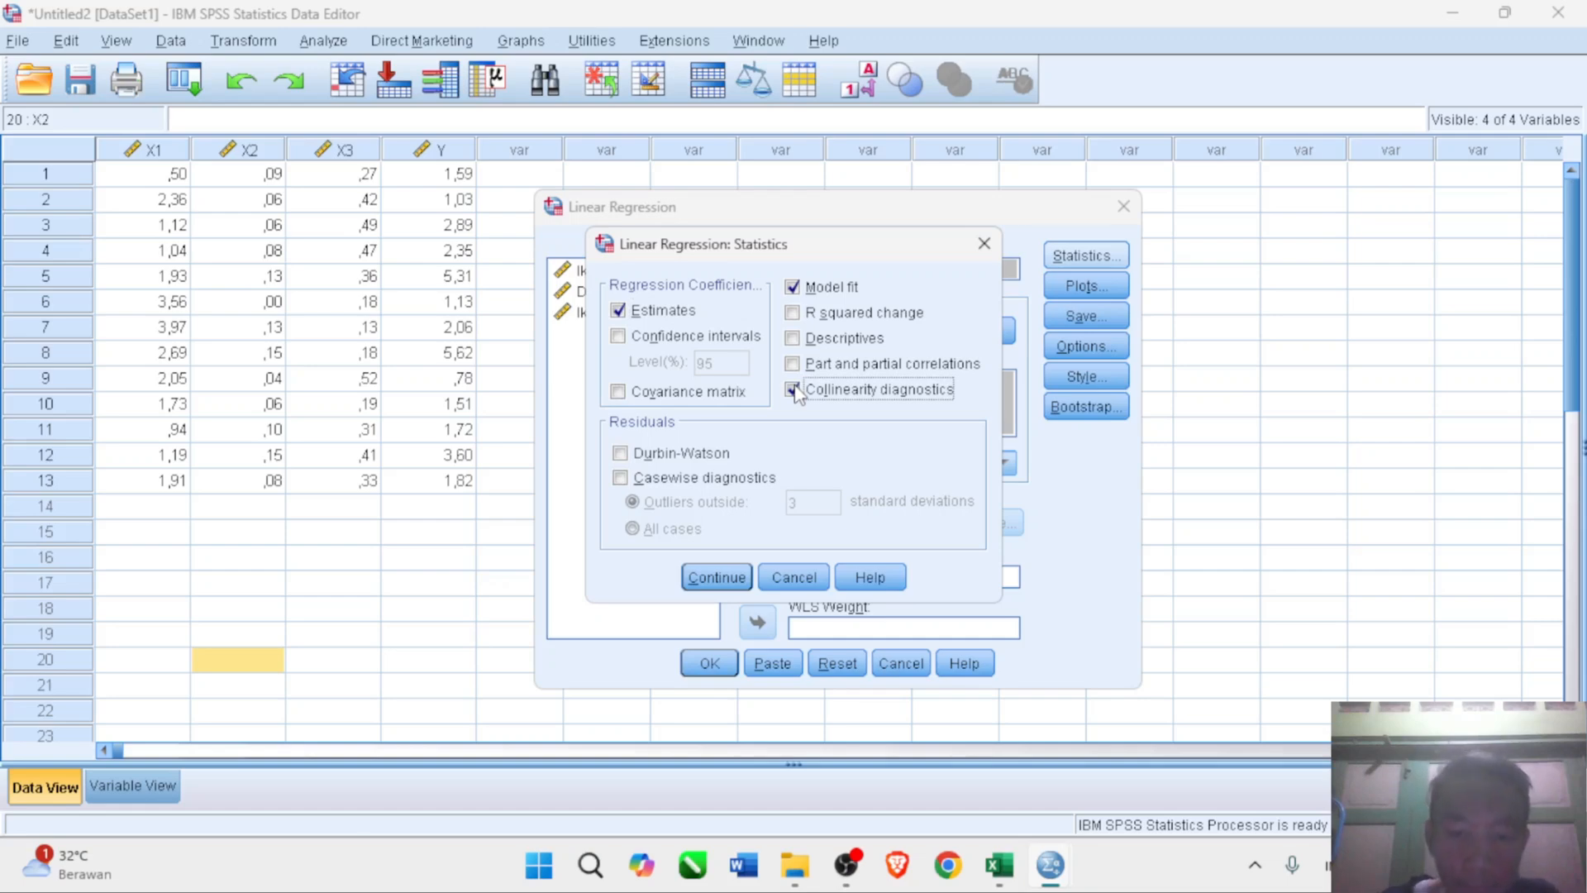
left_click(713, 568)
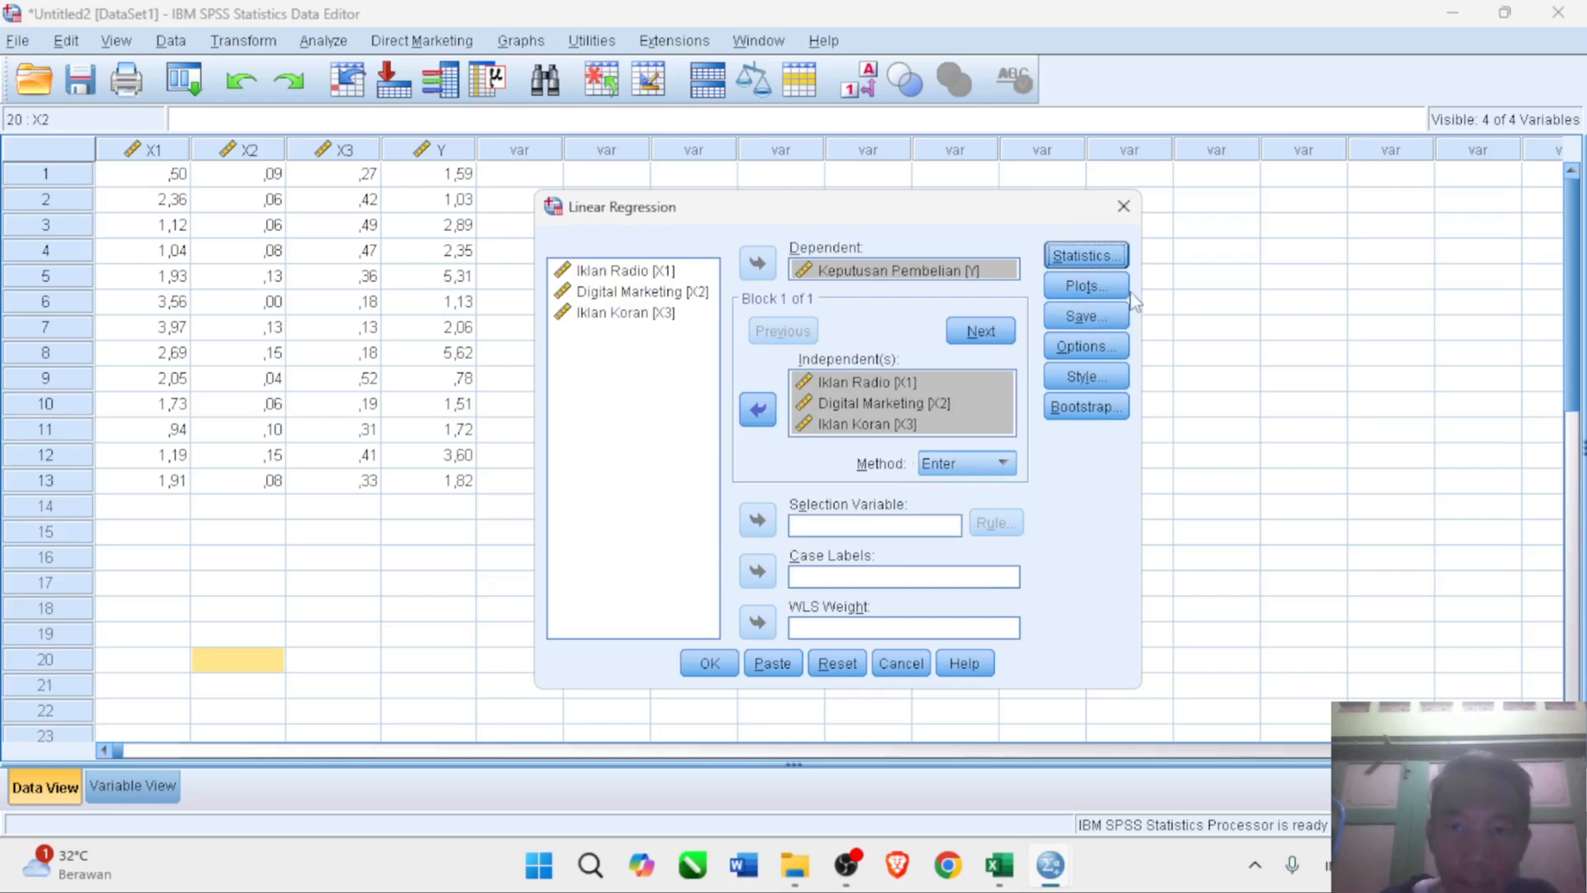
- Define a regression scatter plot with *SRESID on the Y axis and *ZPRED on the X axis
left_click(1104, 284)
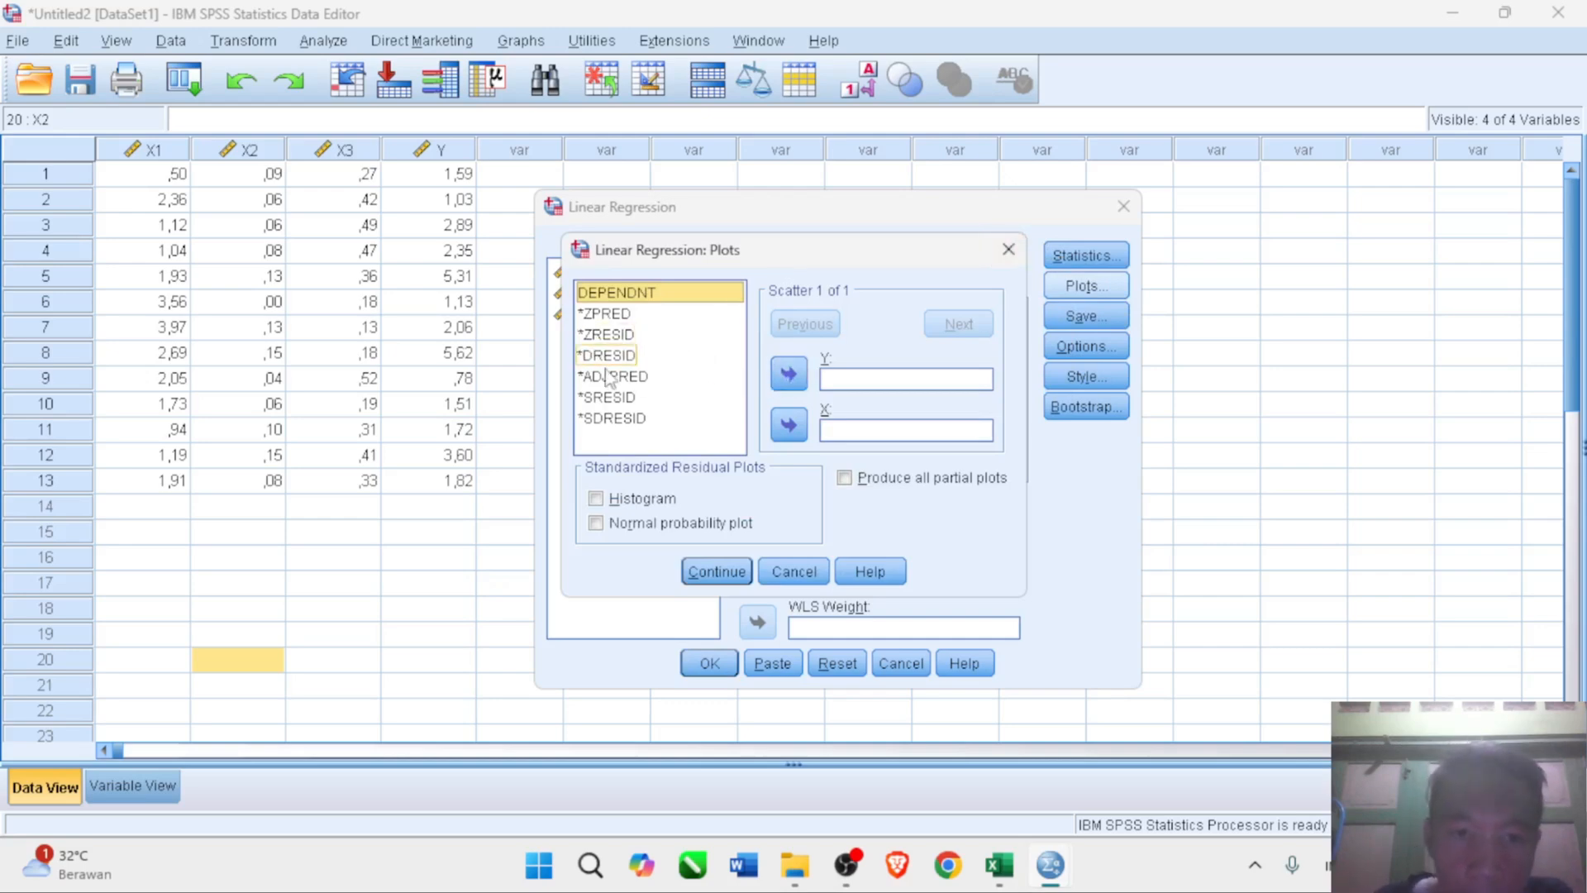
left_click(613, 398)
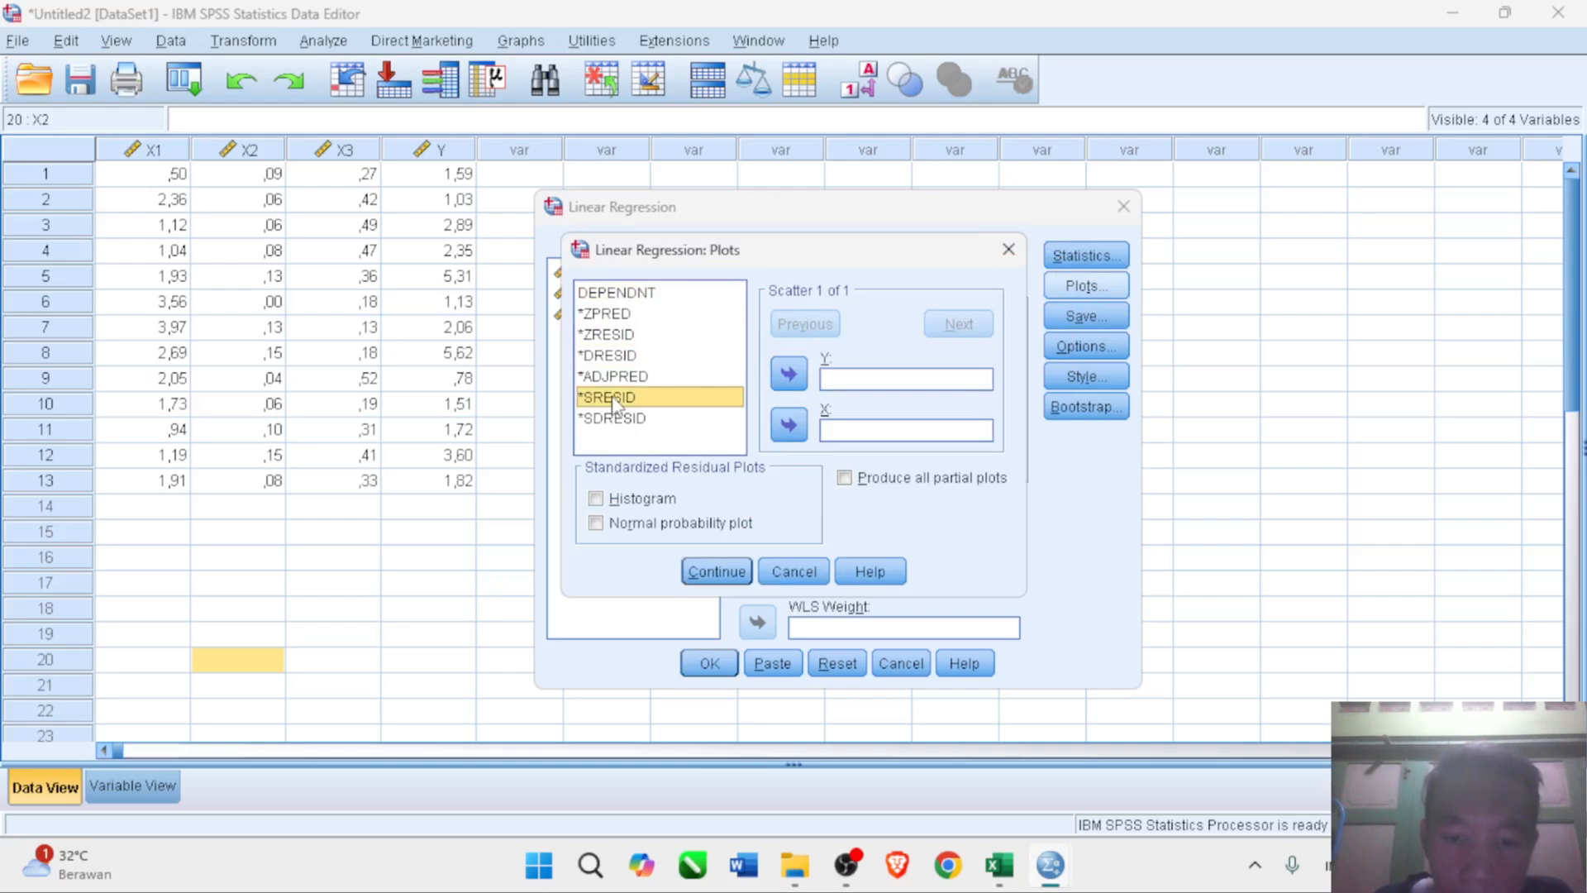
left_click(789, 373)
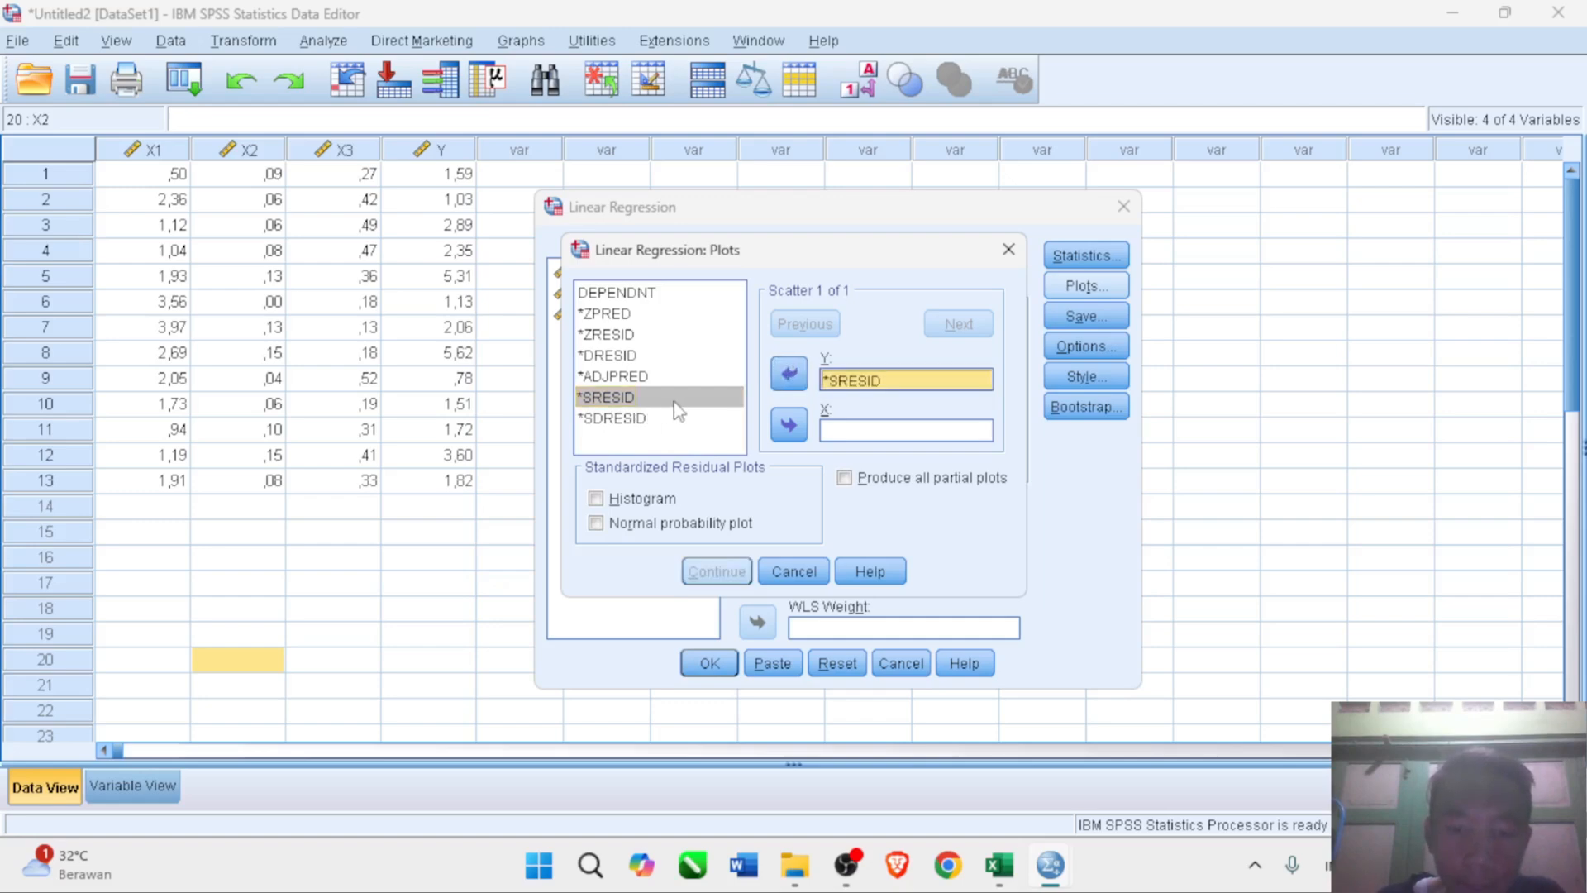
left_click(609, 318)
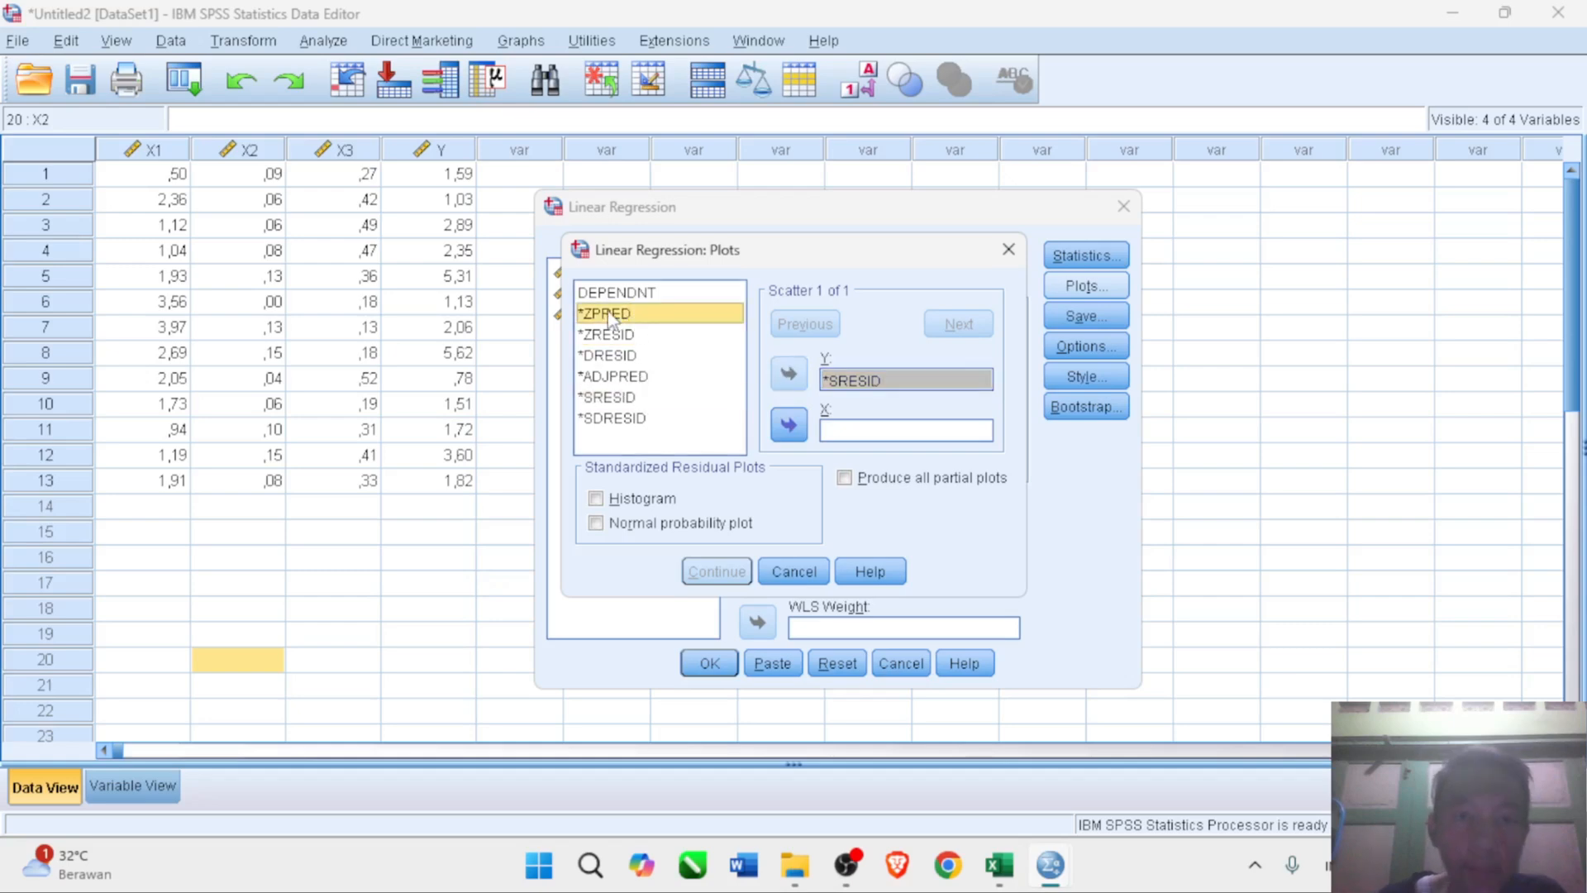
left_click(787, 431)
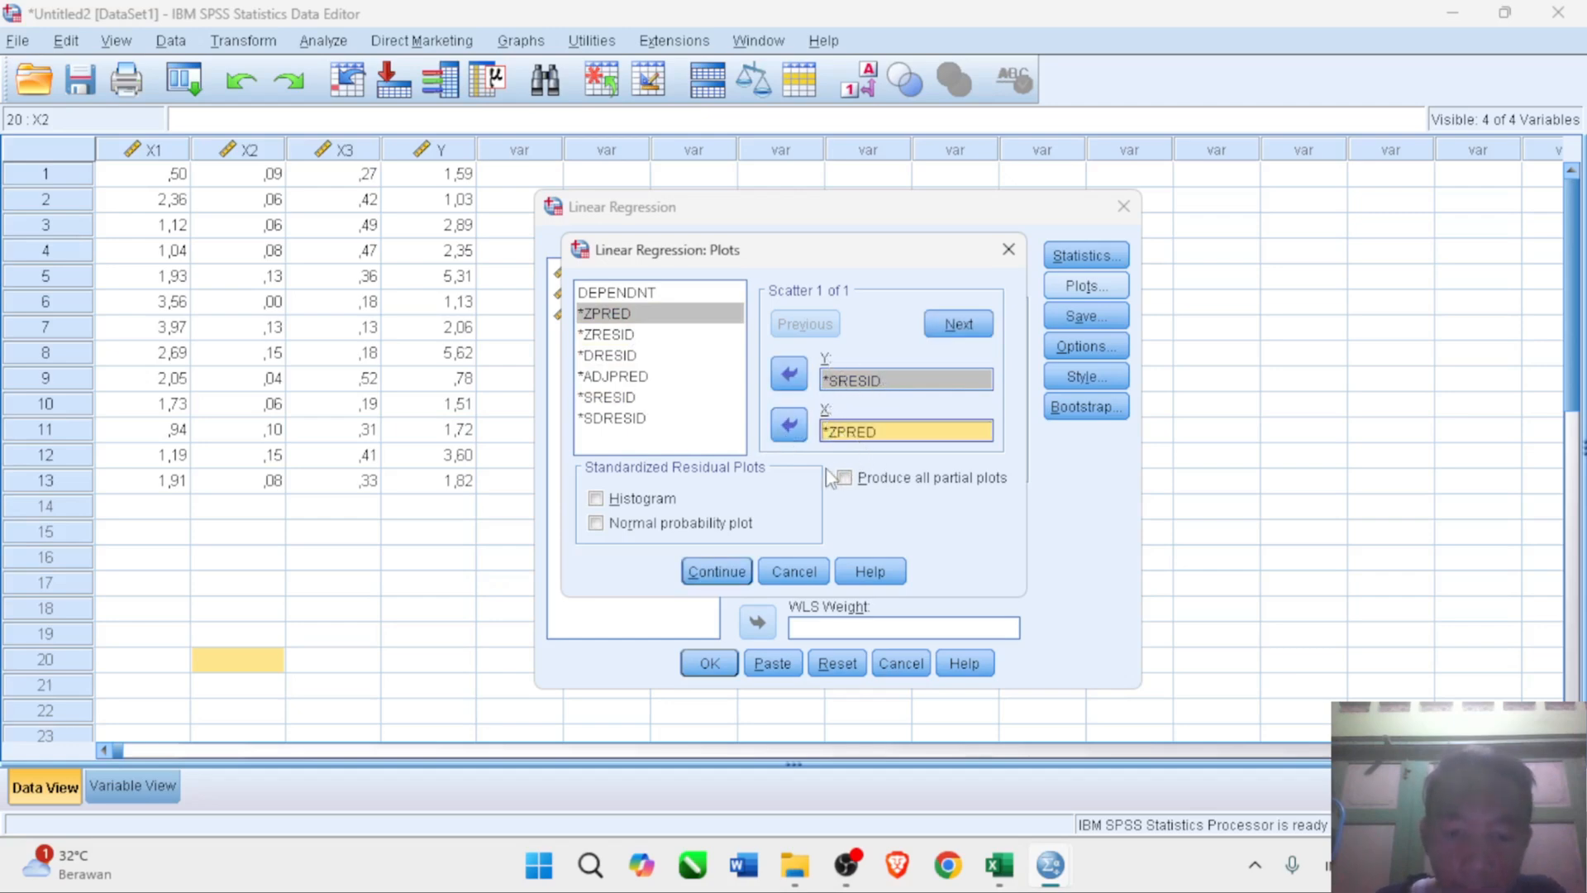
- Enable the histogram and normal probability plot of the standardized residuals and accept the plot settings
left_click(593, 499)
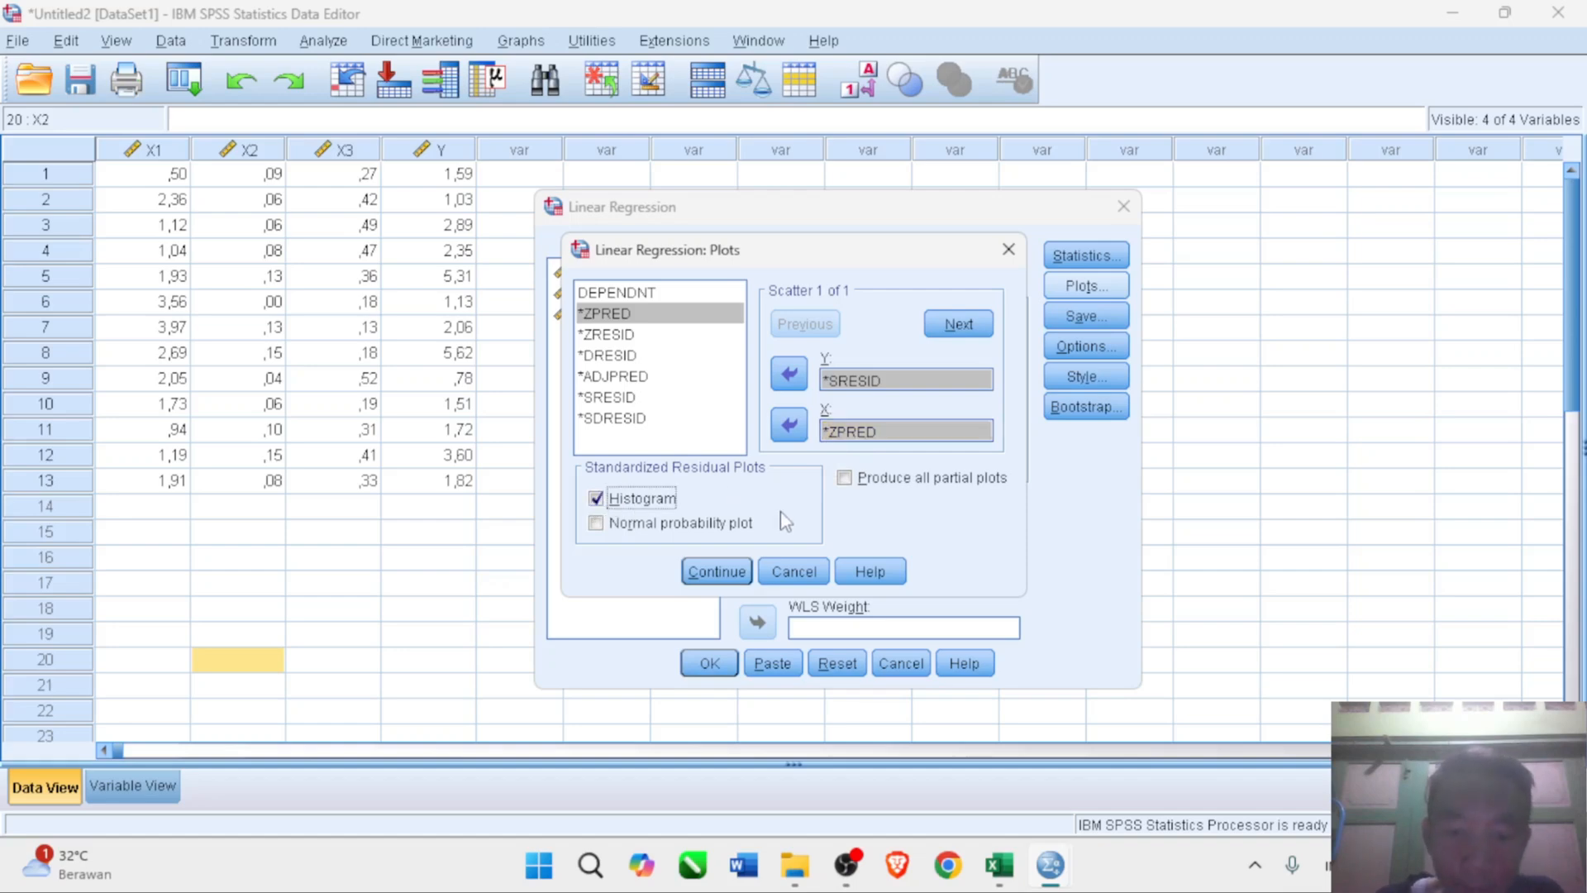
left_click(596, 524)
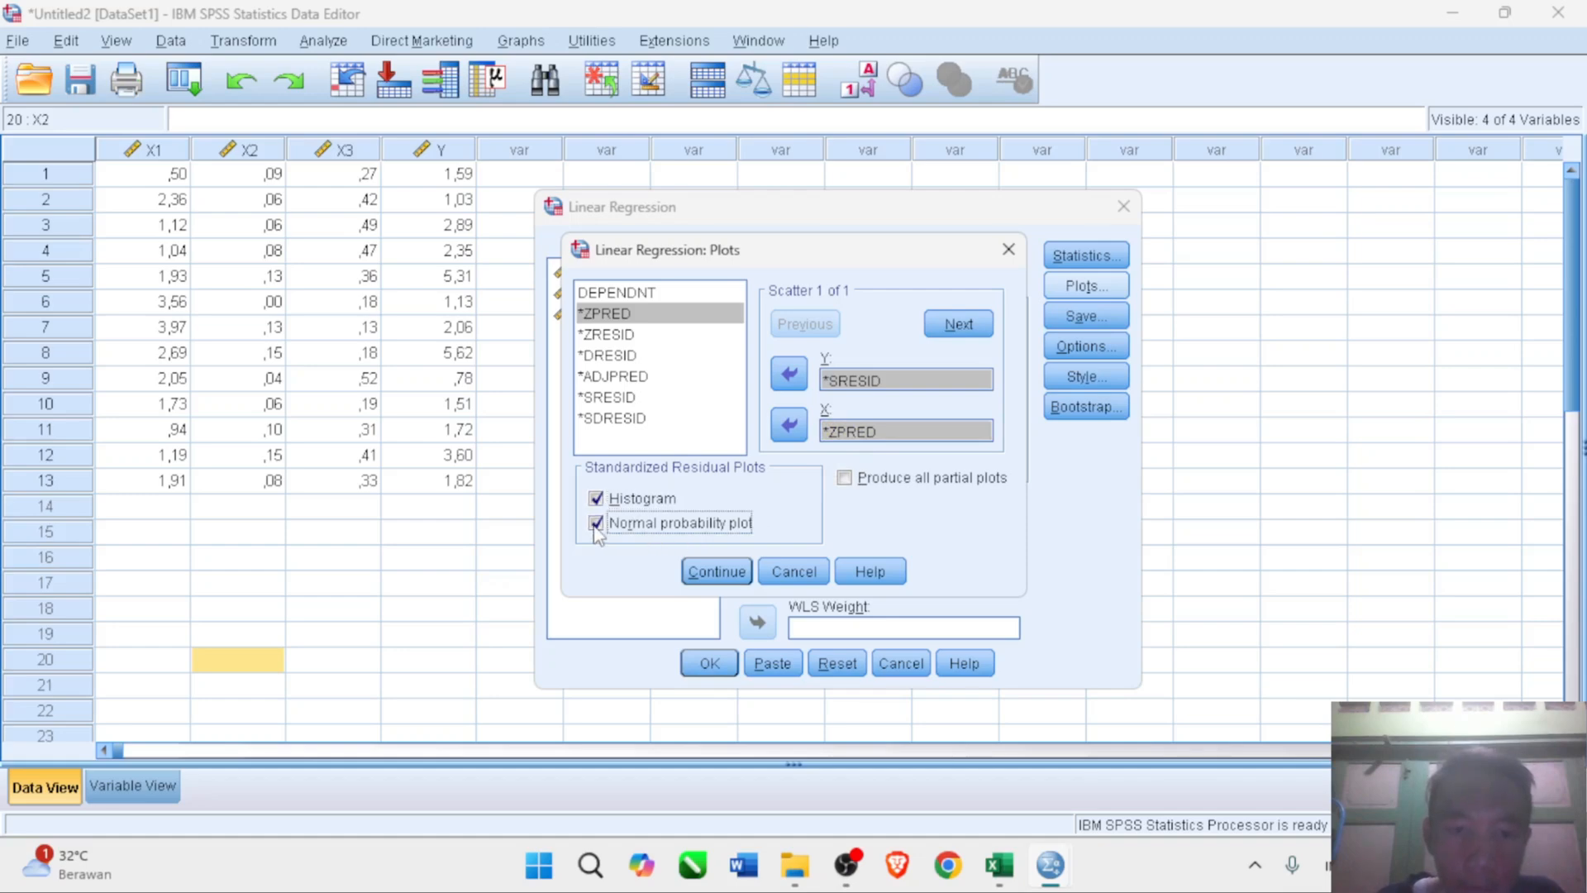
left_click(715, 572)
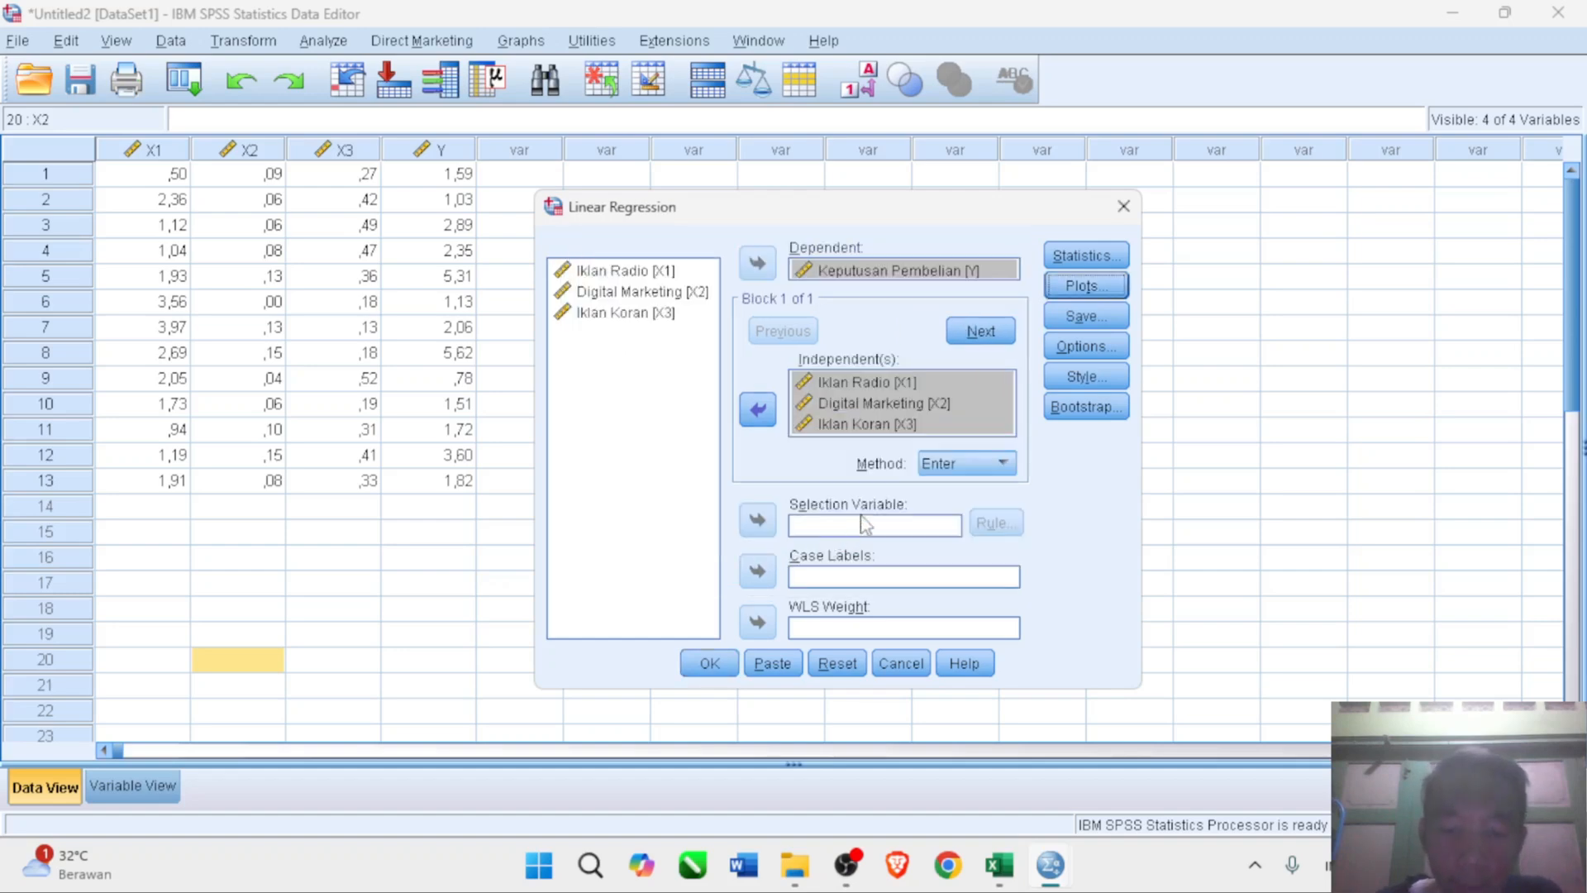
- Save the unstandardized residuals as a new variable and run the linear regression
left_click(1082, 317)
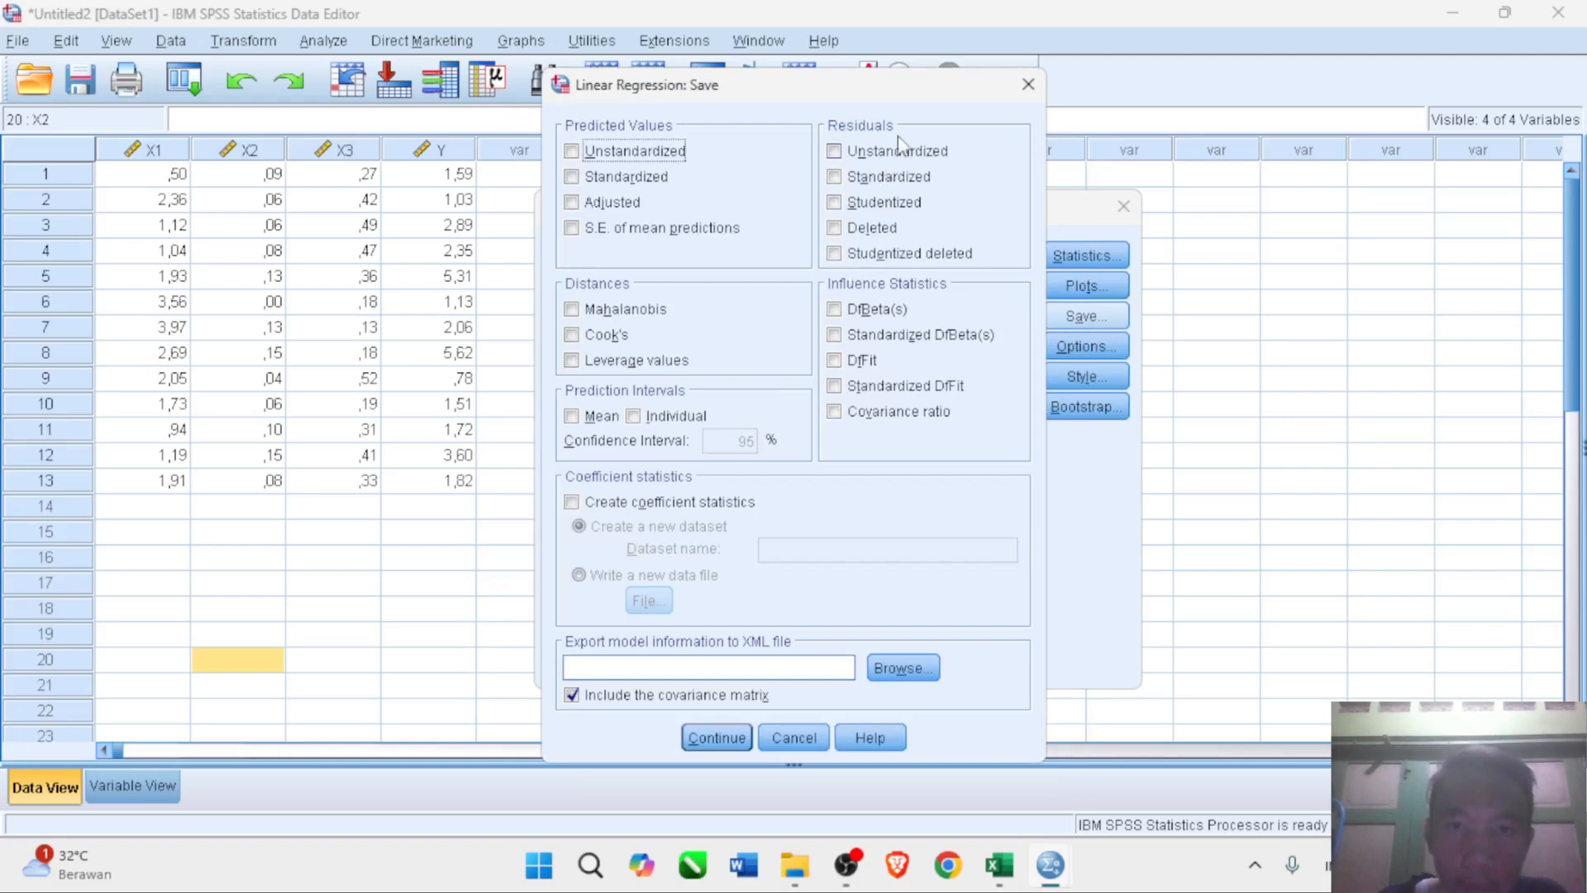
left_click(835, 153)
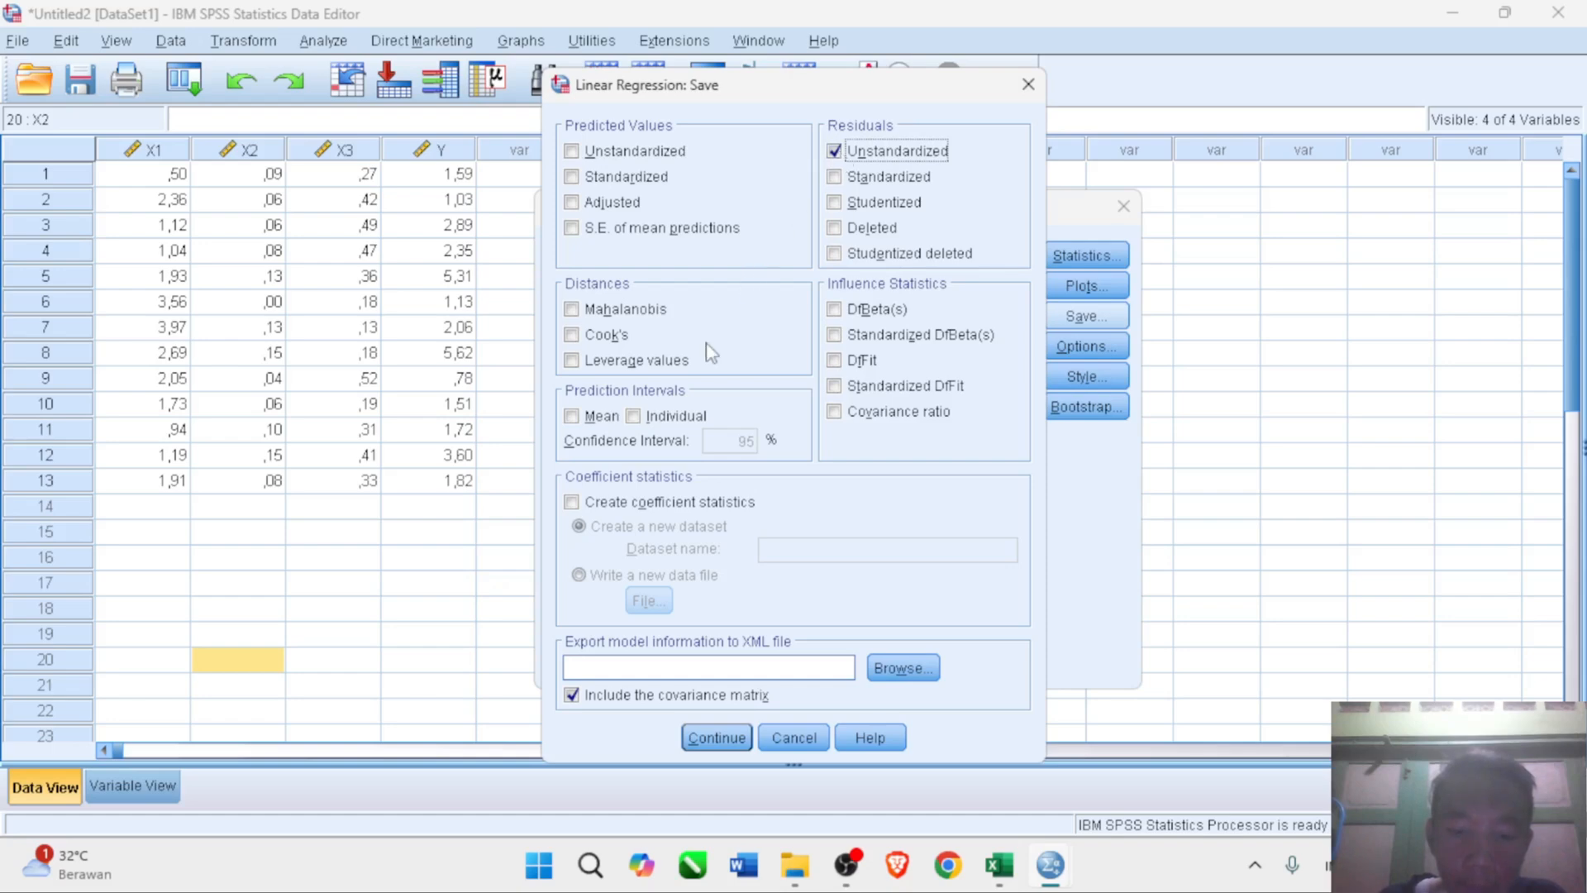
left_click(705, 738)
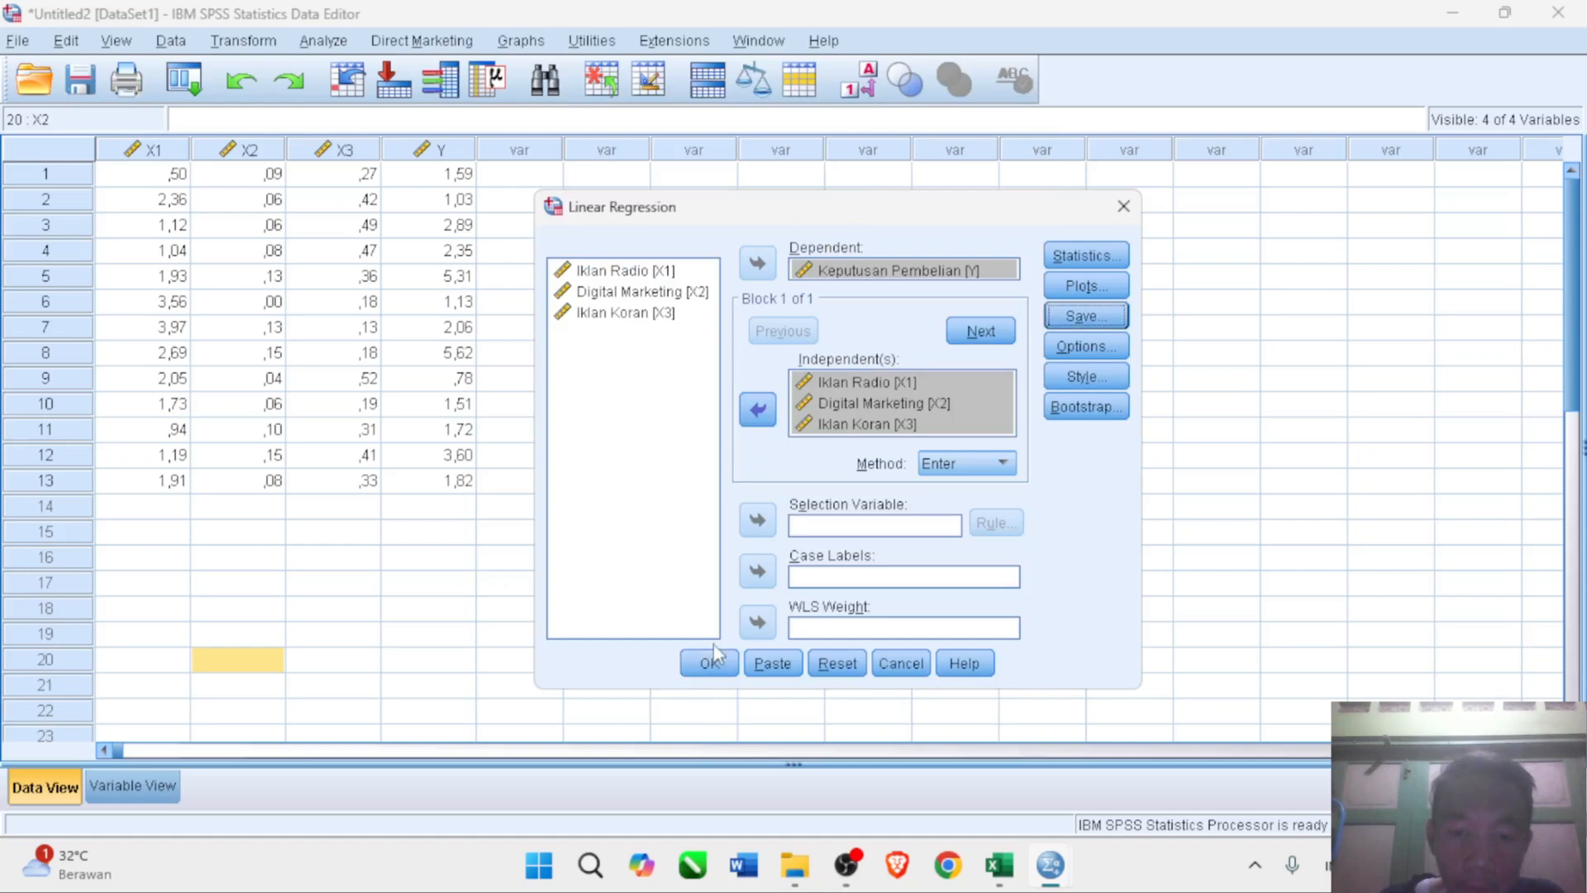
left_click(707, 661)
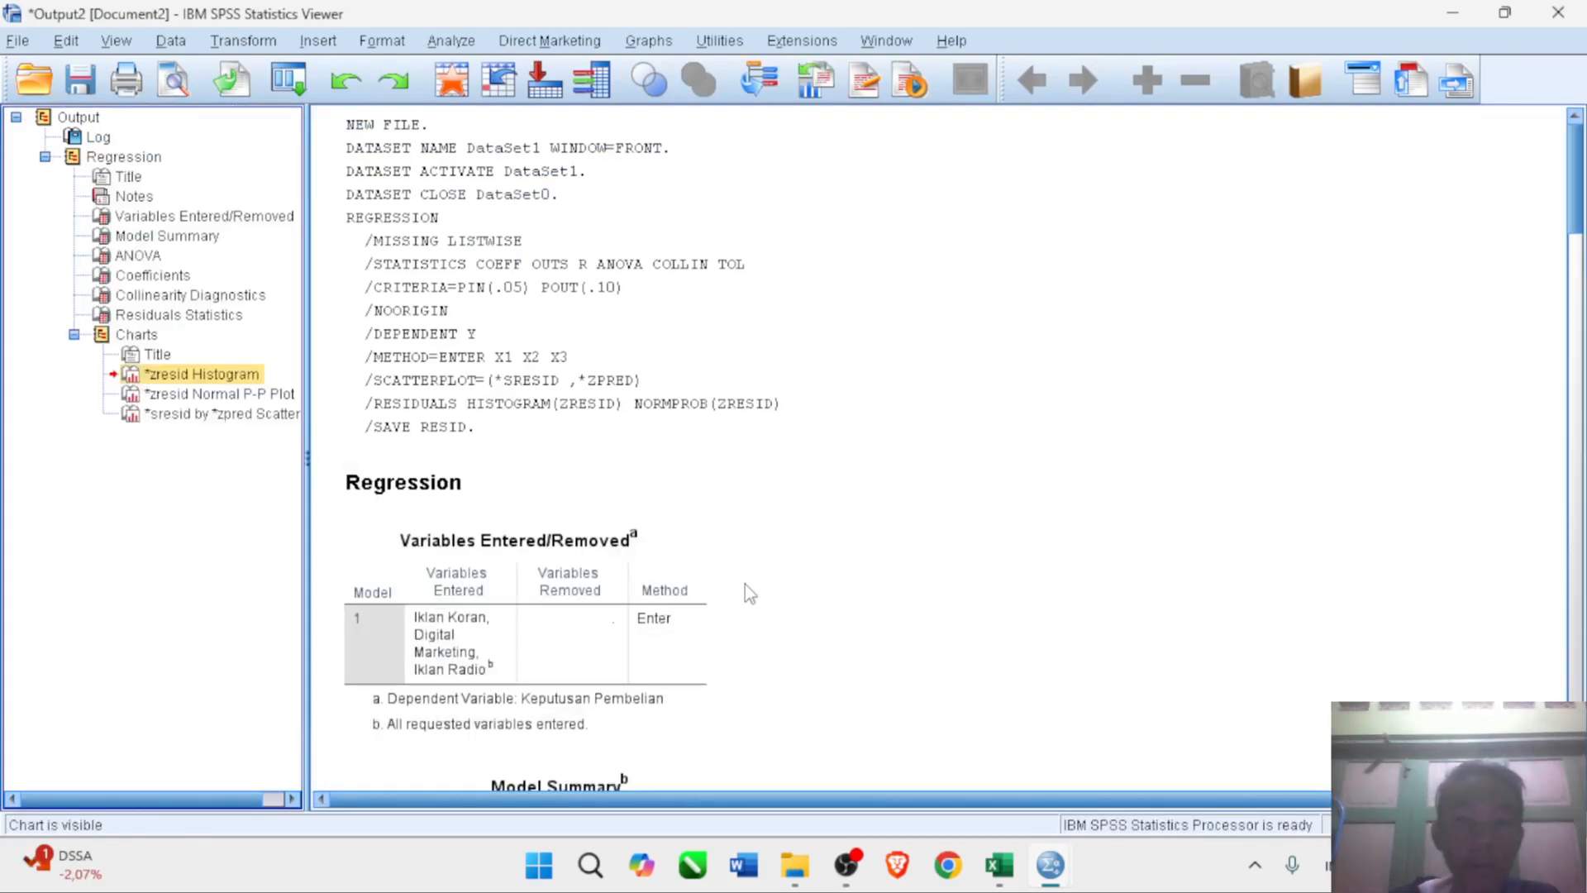
- Examine the regression output charts: the residual histogram, the normal P-P plot and the residual scatterplot
left_click(762, 417)
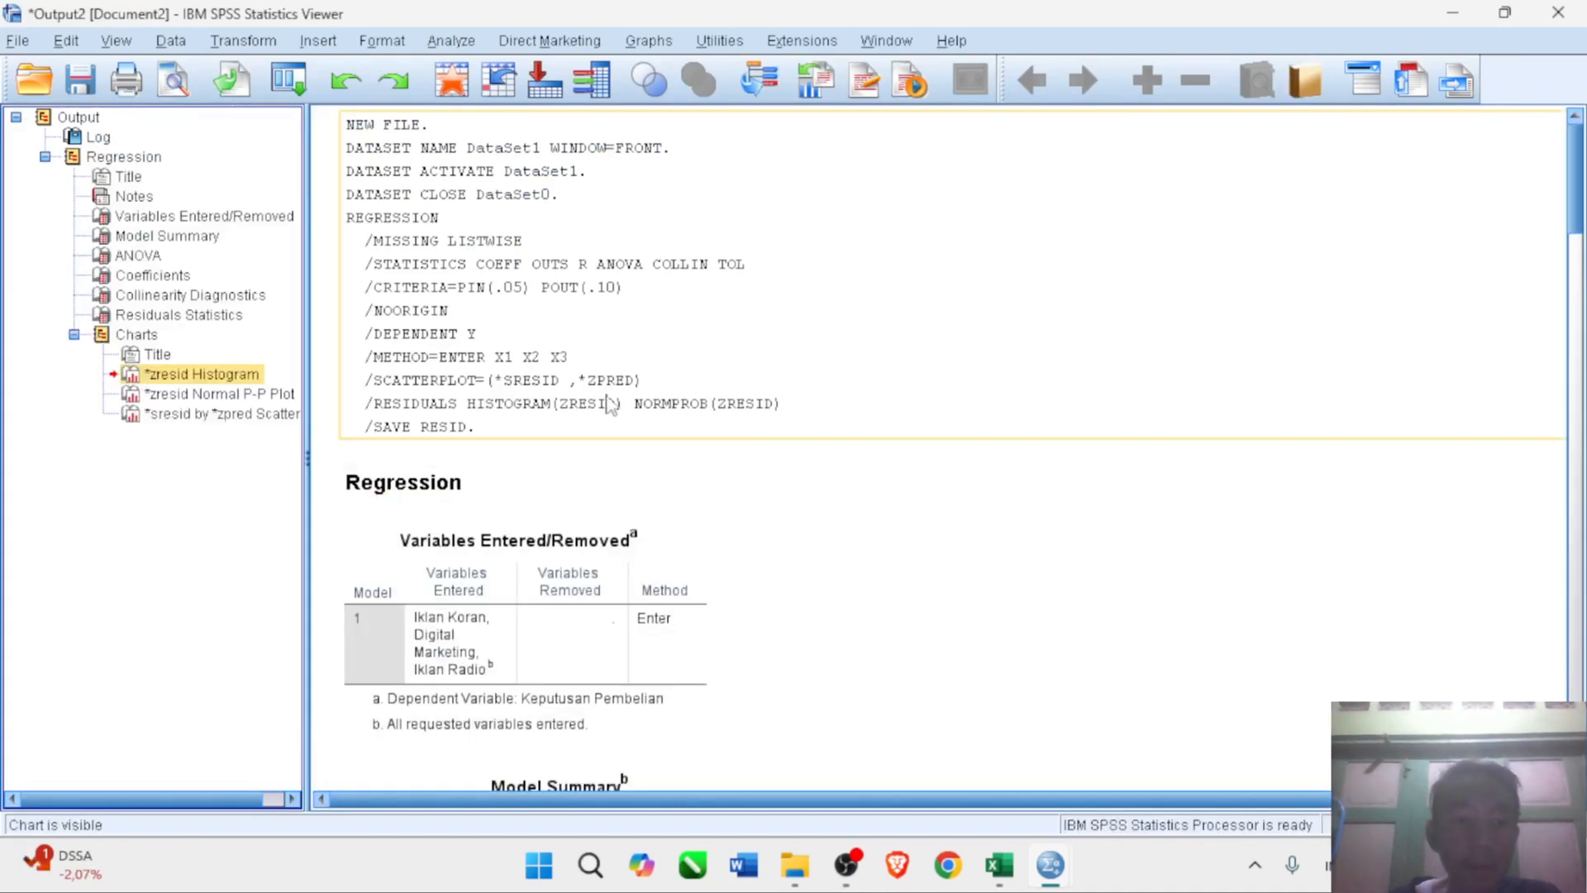
left_click(611, 483)
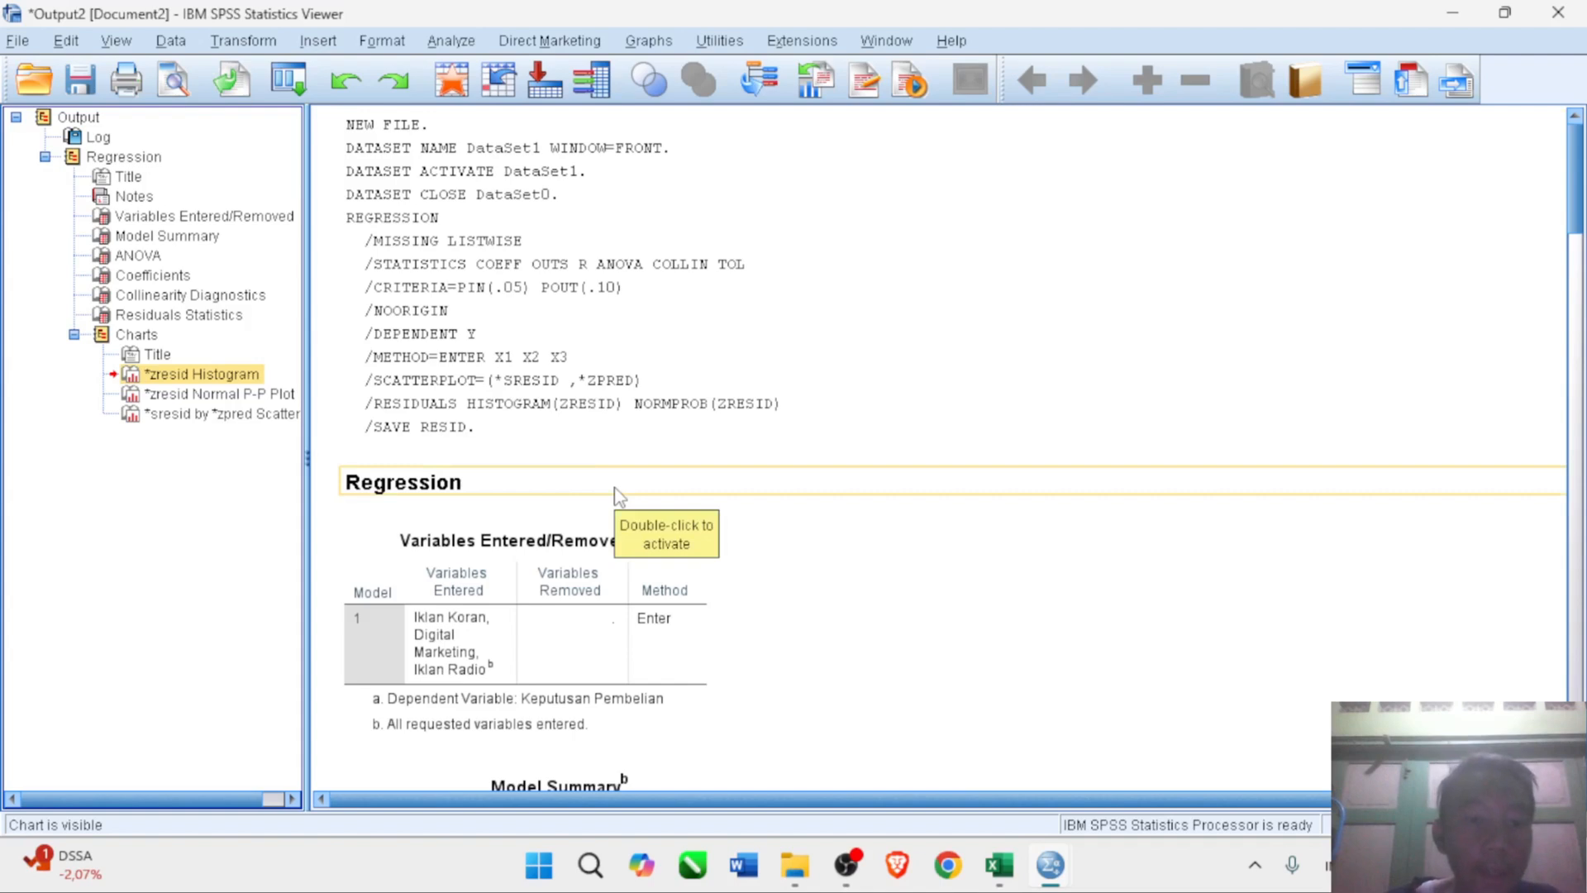
left_click(213, 379)
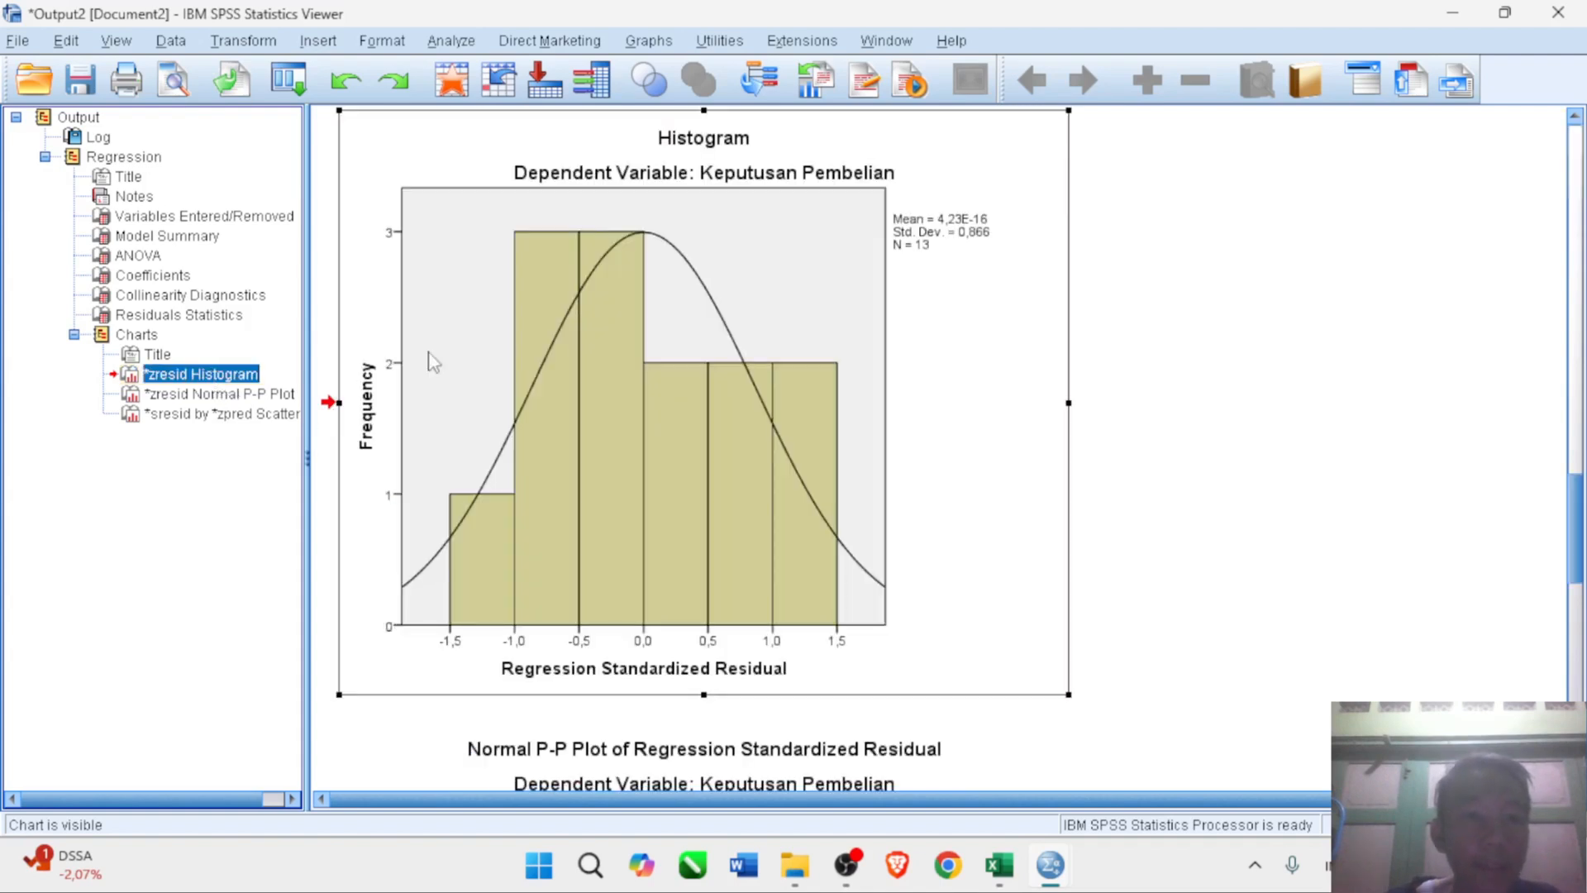
left_click(1110, 376)
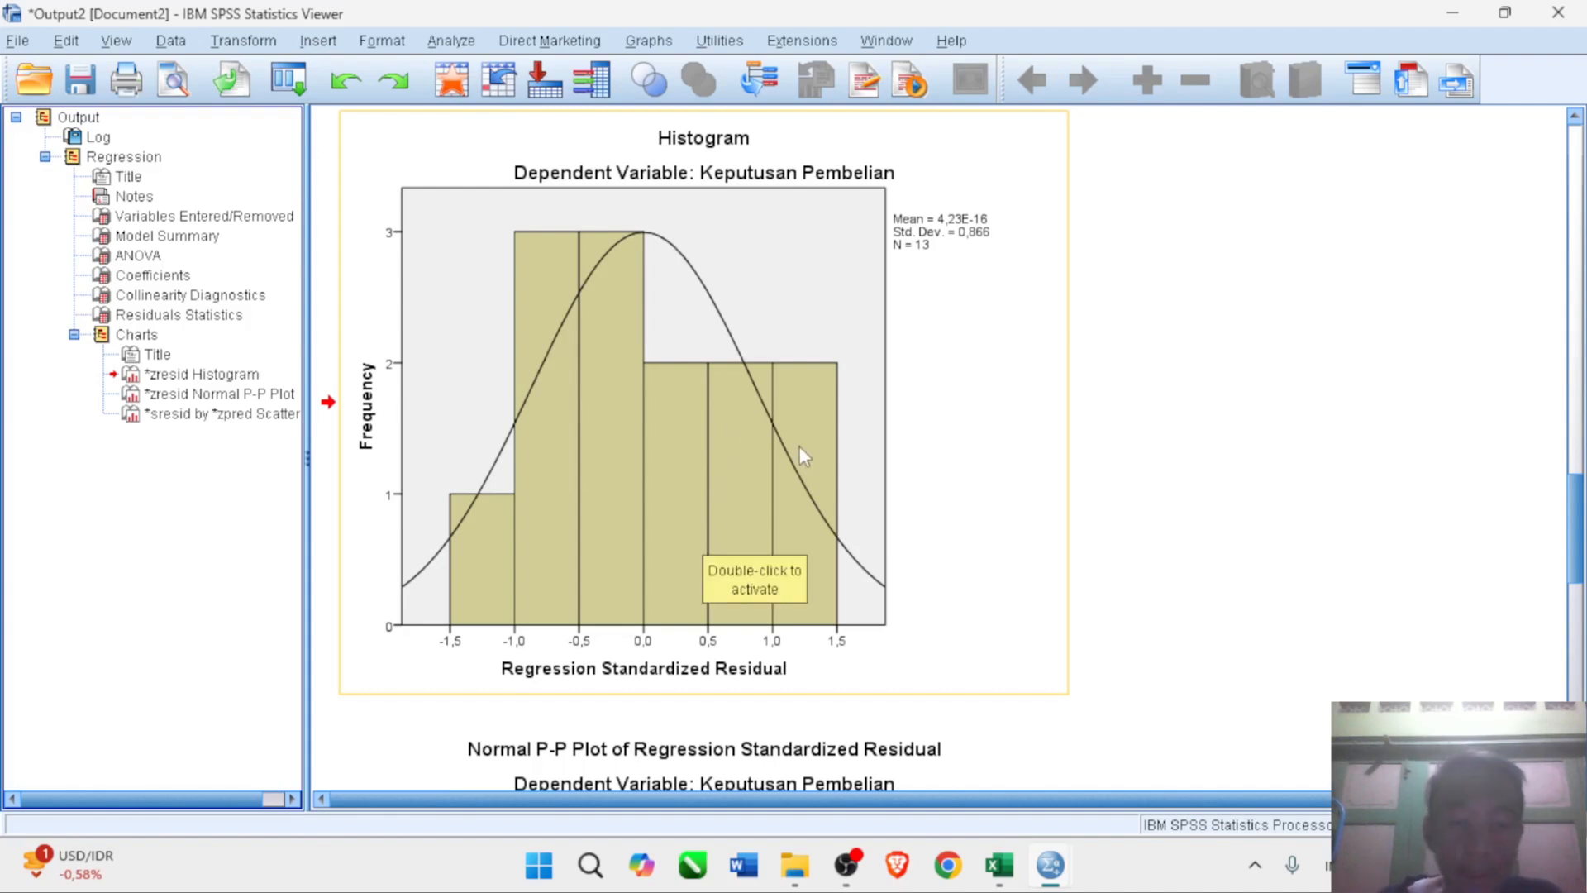
scroll(653, 449, "down", 3)
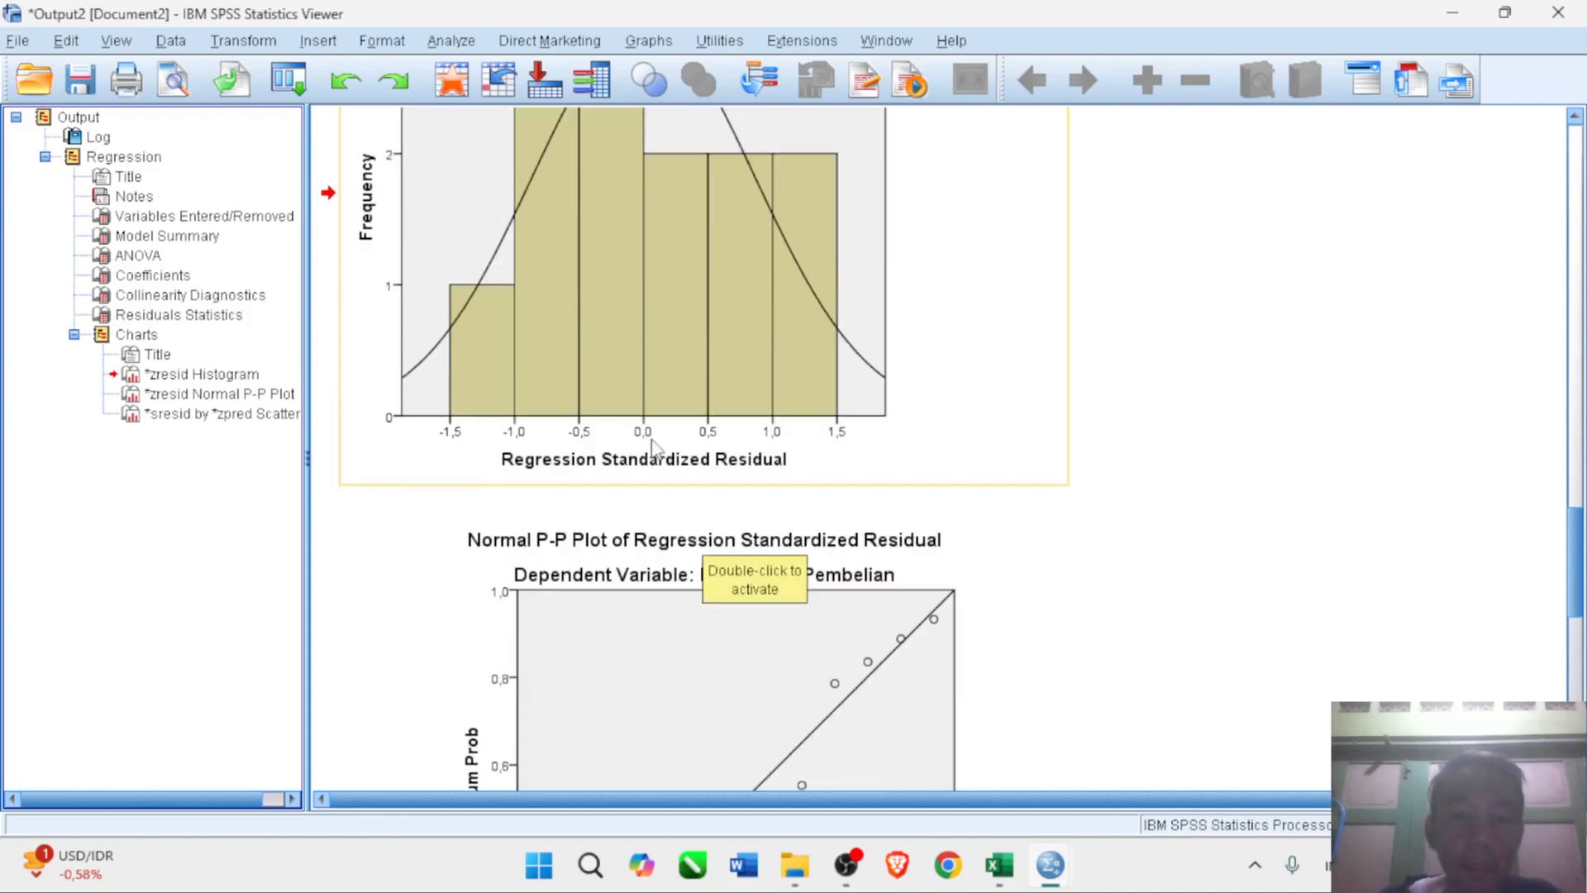
scroll(653, 449, "down", 5)
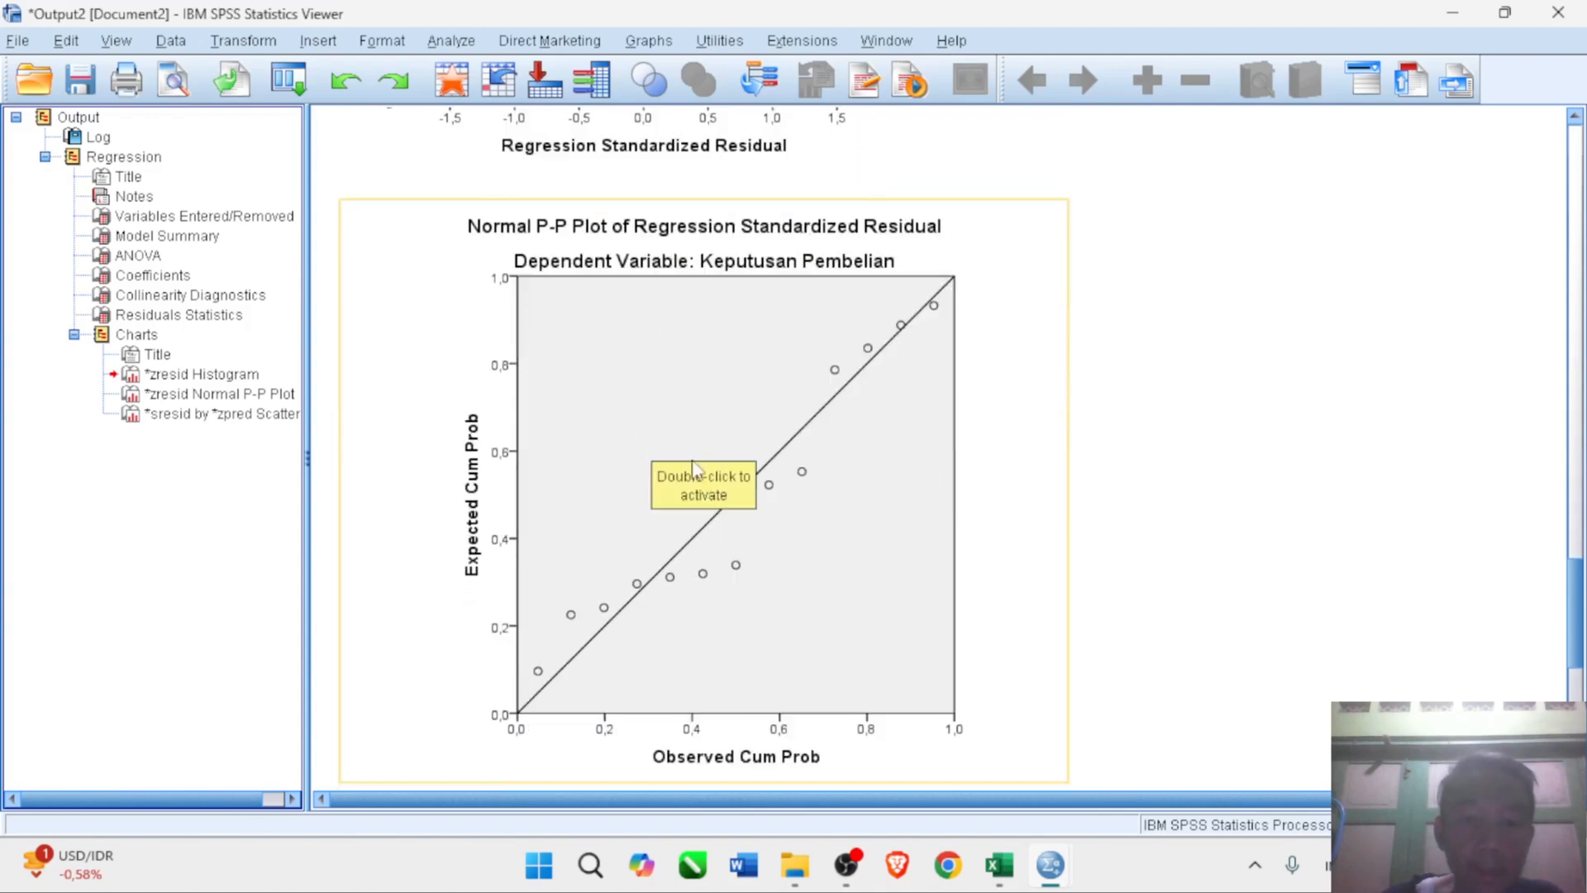
left_click(965, 501)
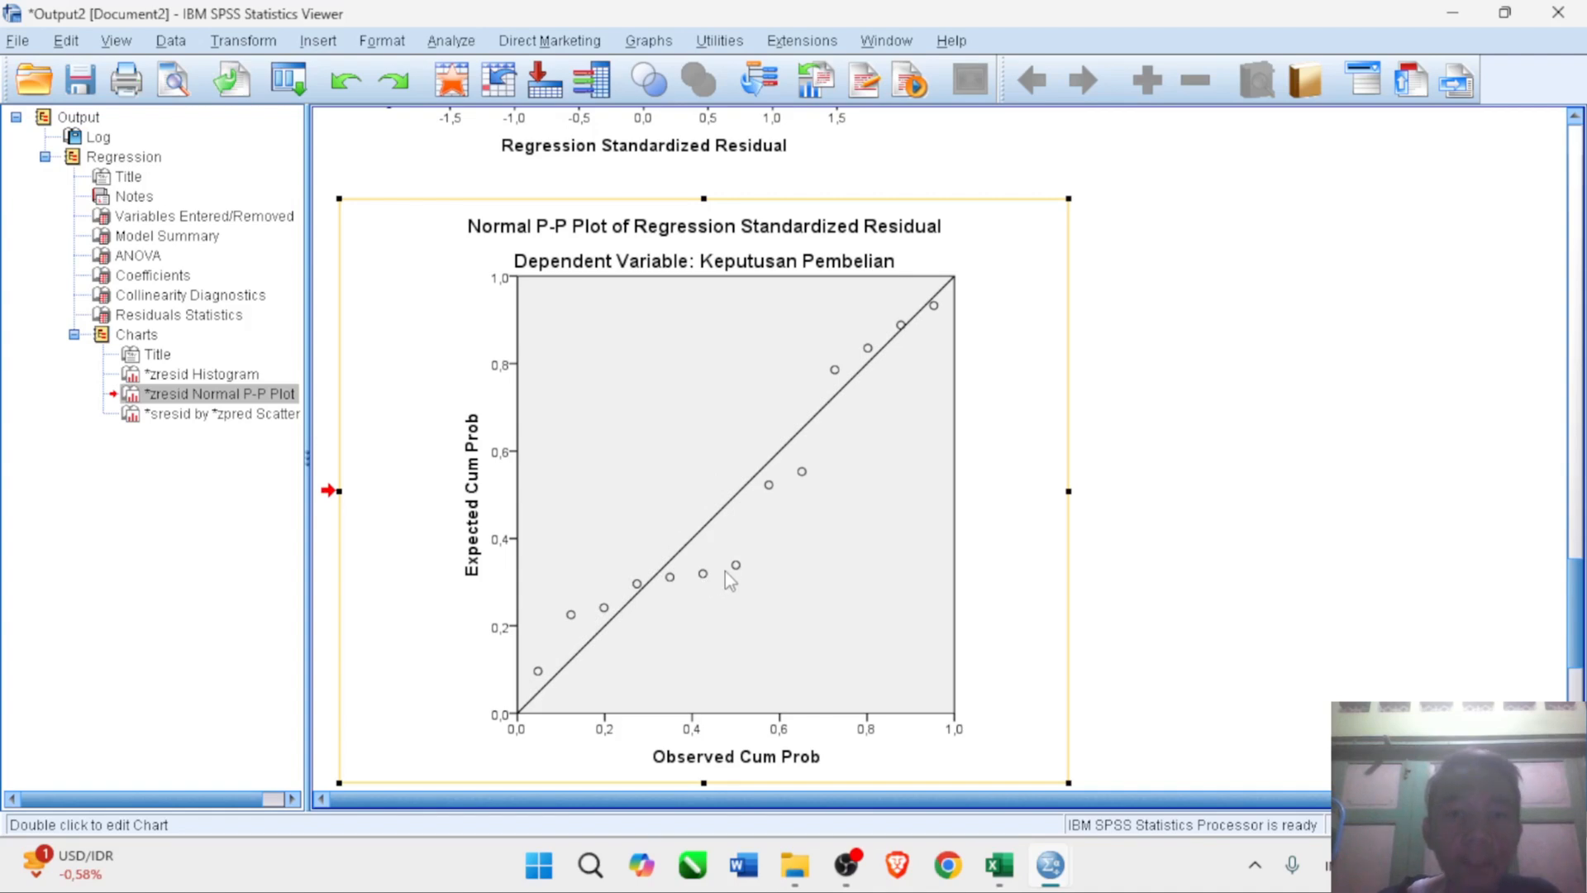
scroll(725, 572, "down", 3)
scroll(725, 572, "up", 2)
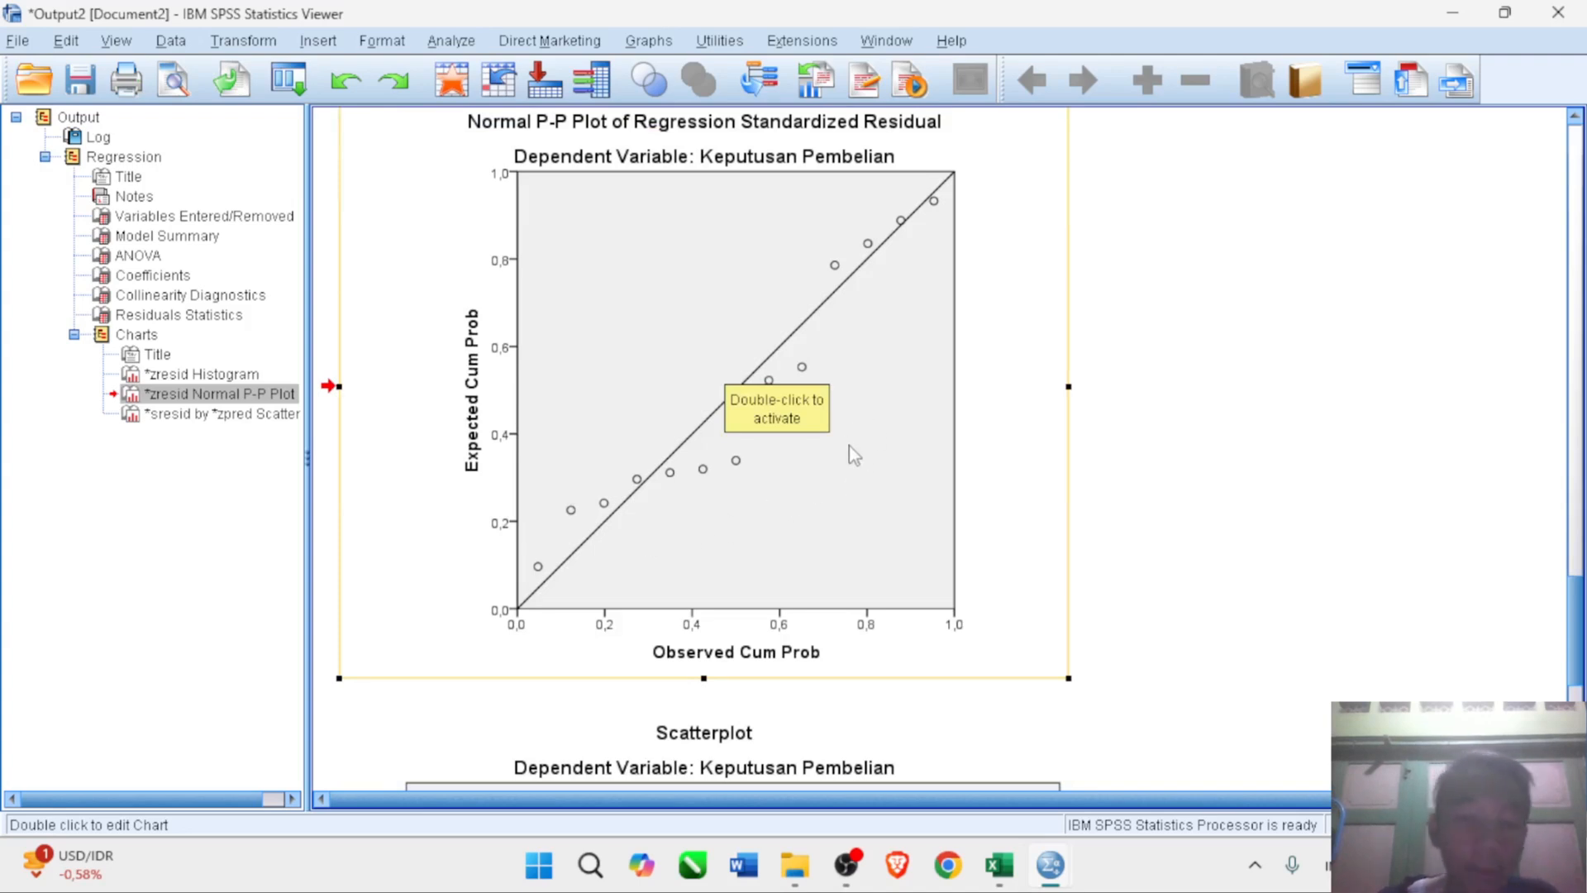
scroll(854, 455, "down", 7)
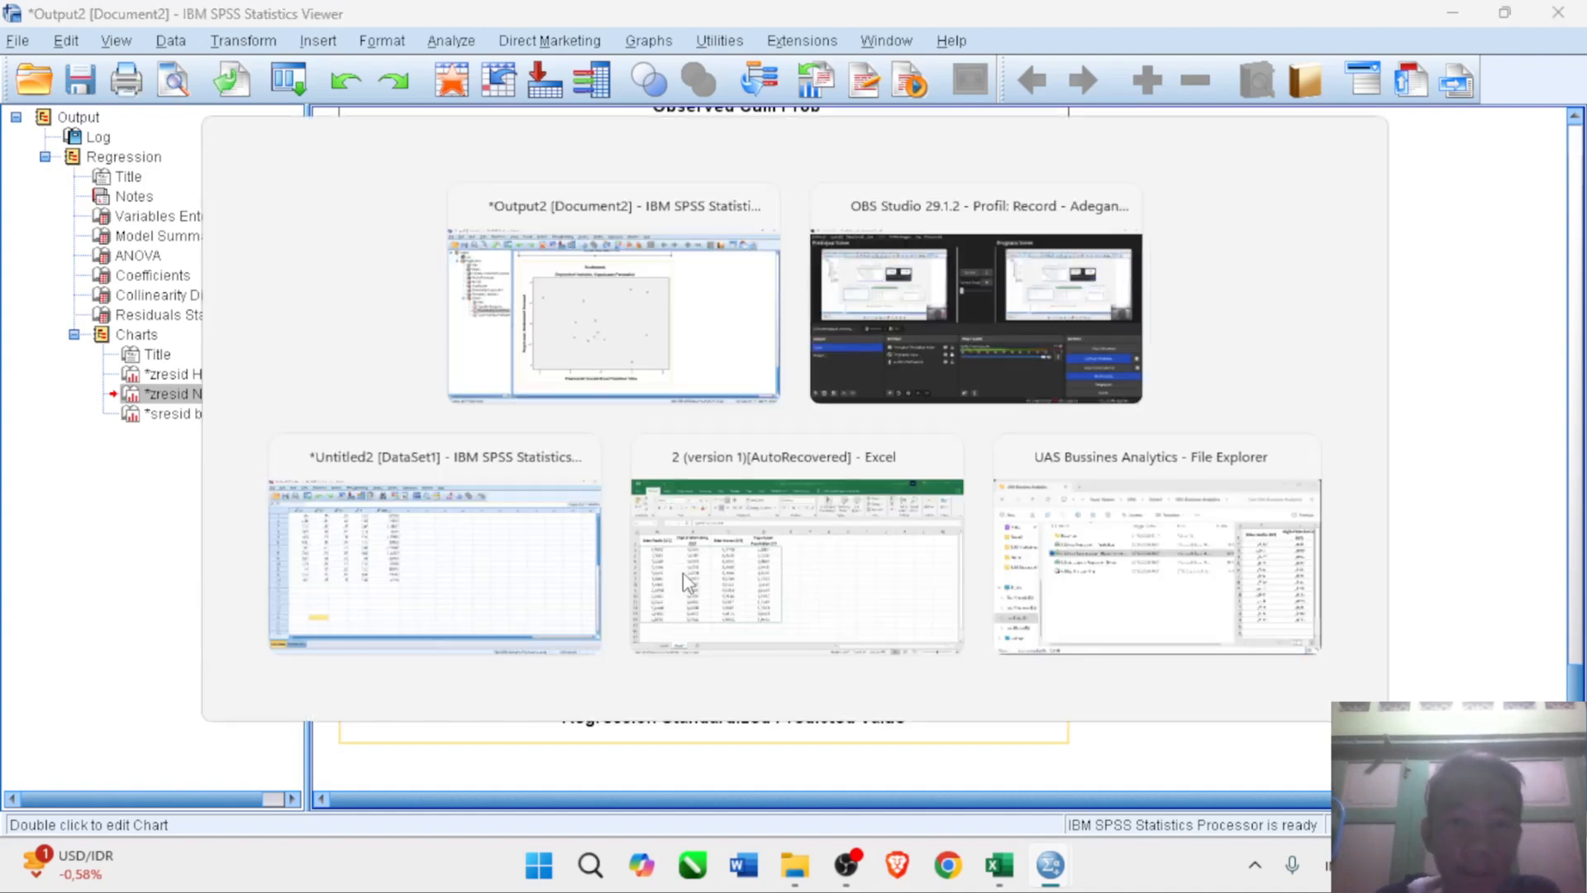
- Switch to the data editor and inspect the saved unstandardized residual column
key("alt+Tab")
key("alt+Tab")
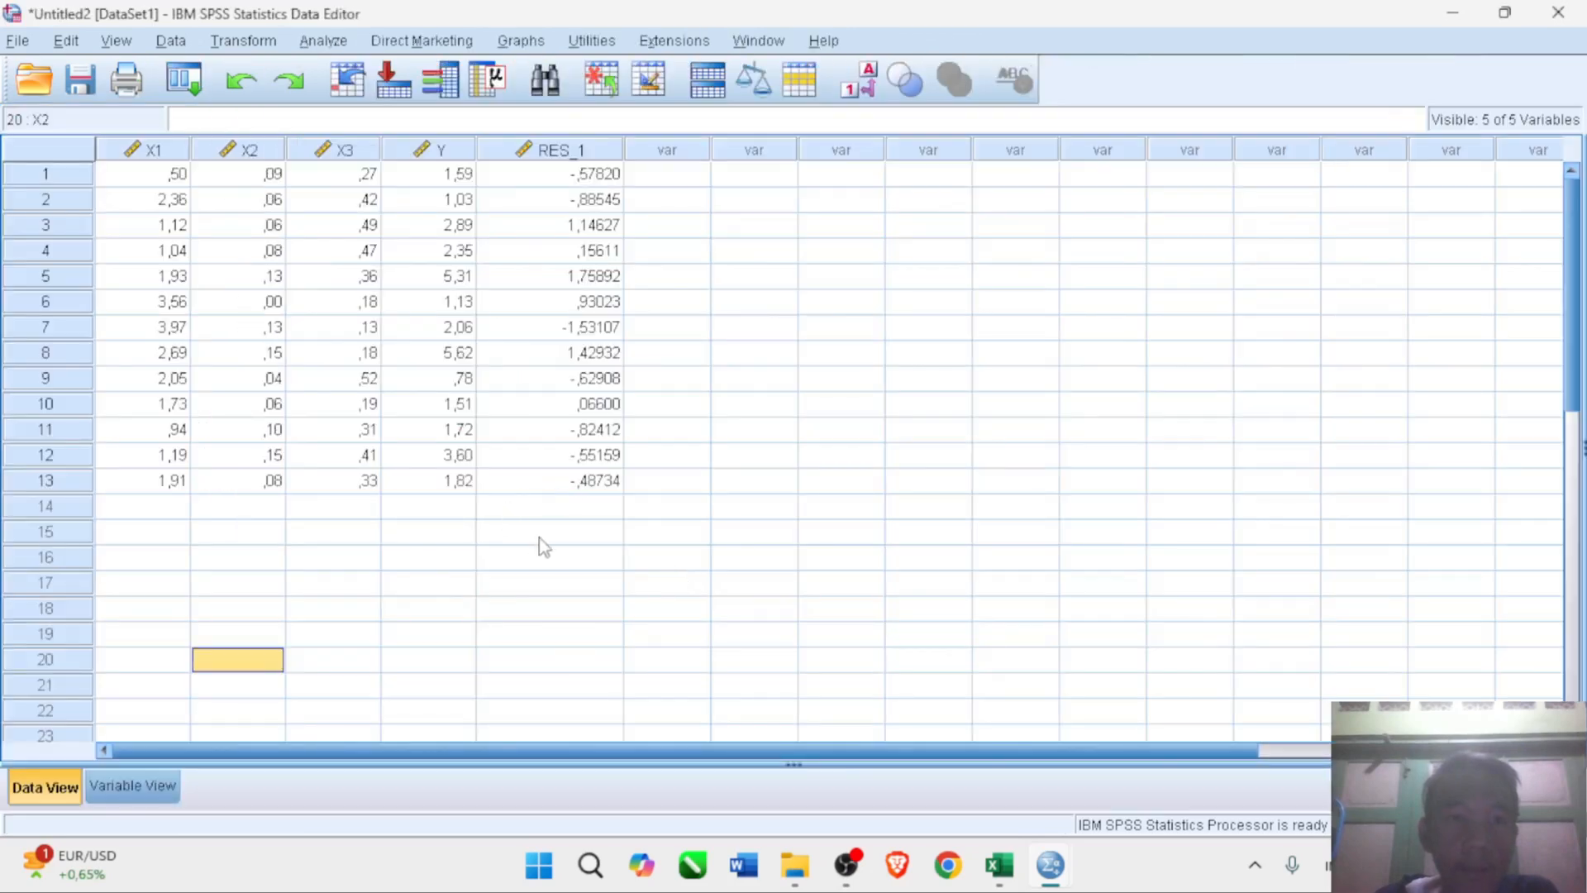
left_click(543, 546)
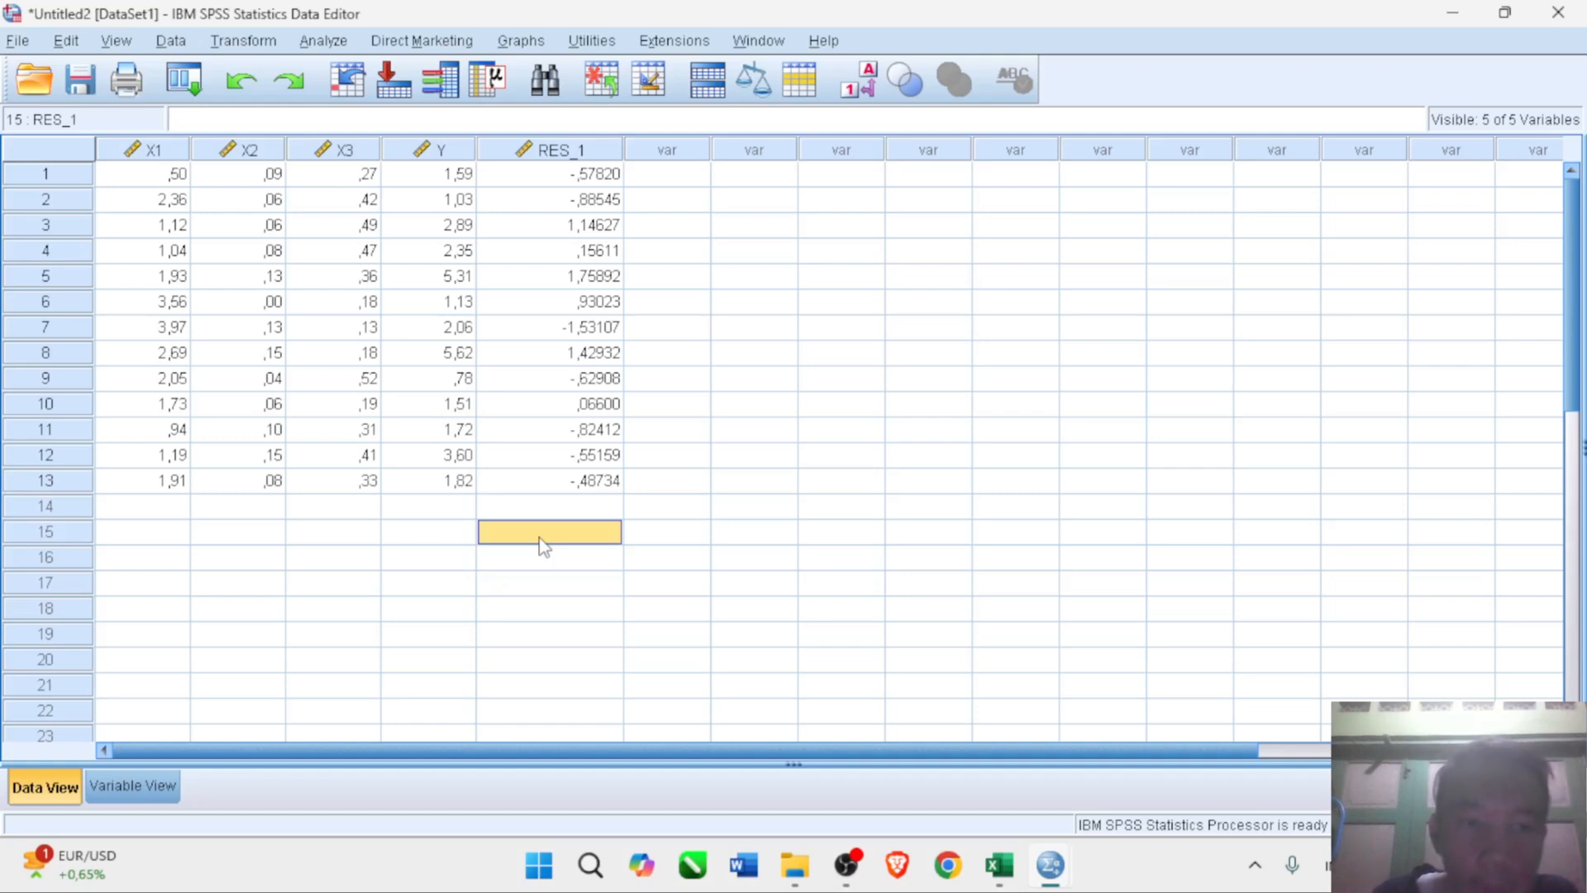
left_click(609, 178)
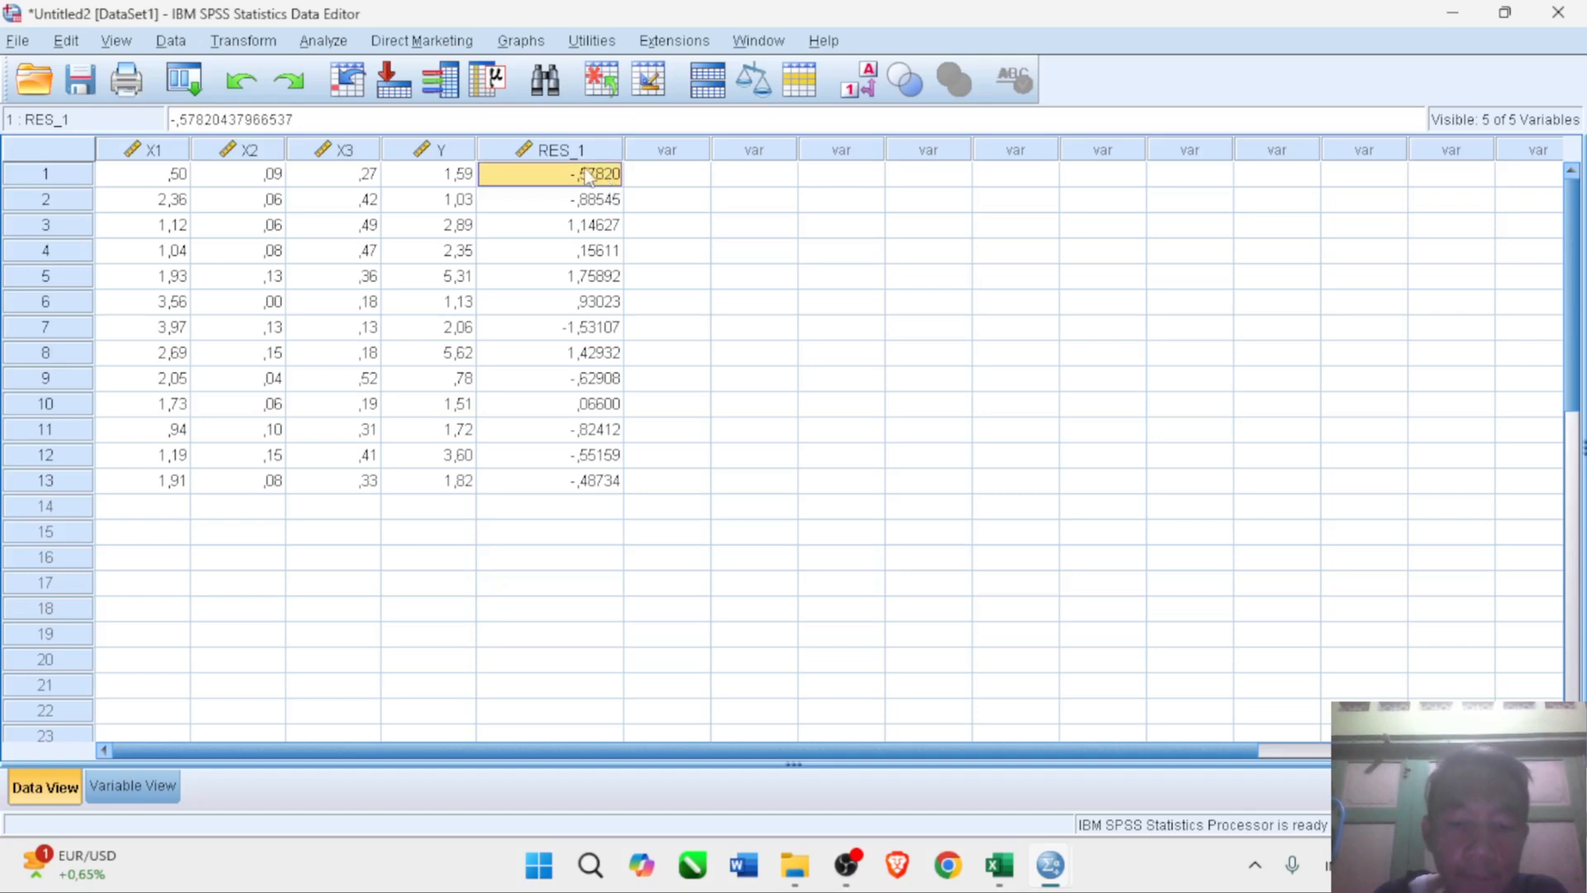
left_click(580, 154)
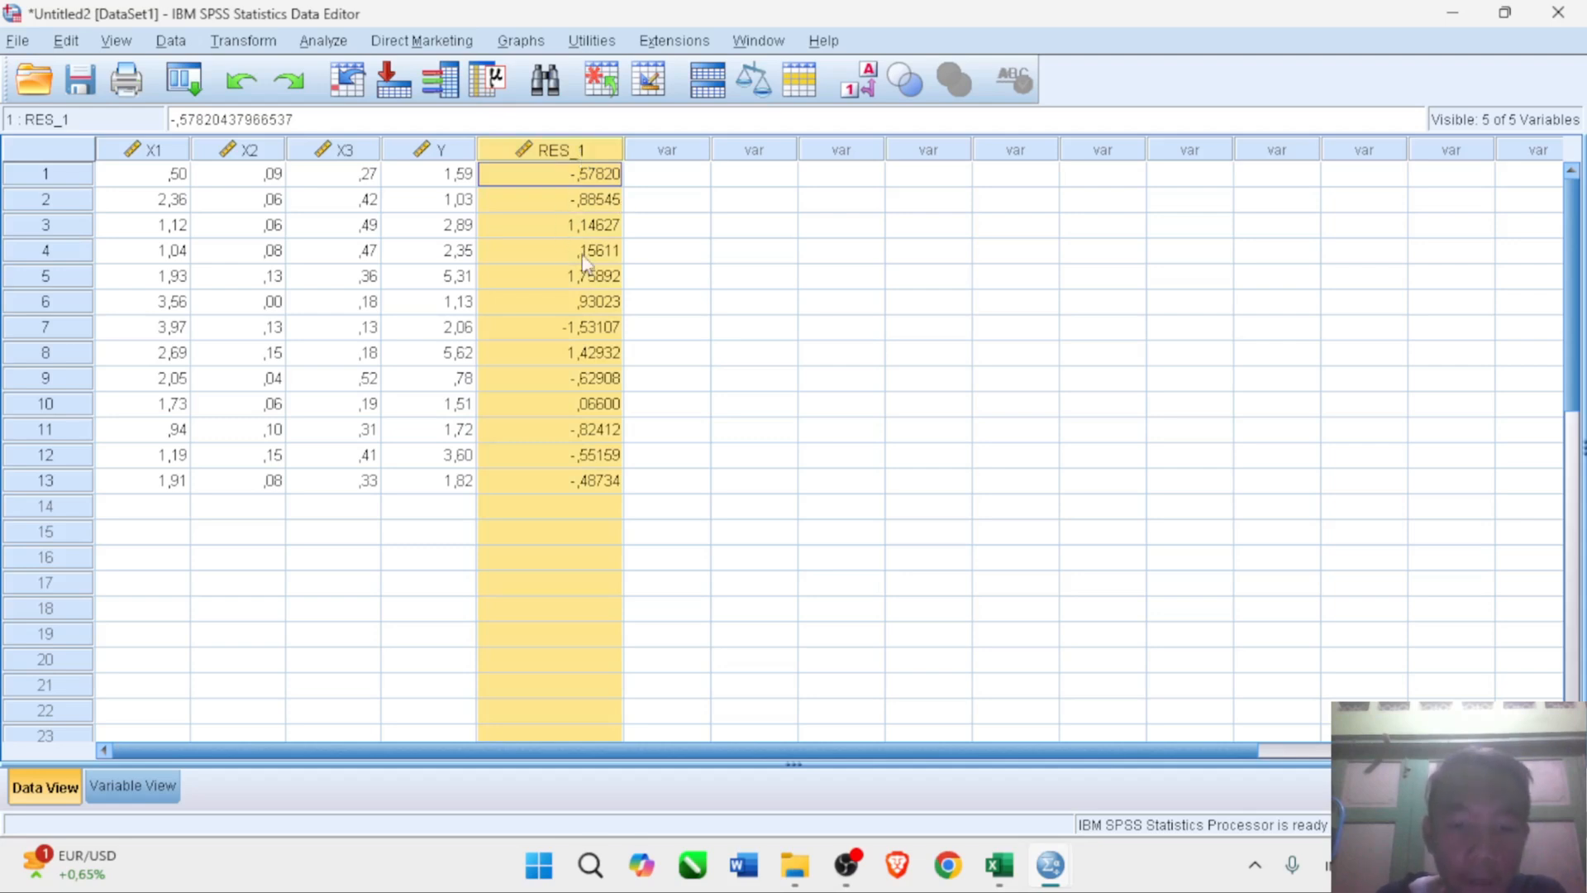
- Run a One-Sample Kolmogorov-Smirnov test on the Unstandardized Residual variable with Normal as the test distribution
left_click(320, 41)
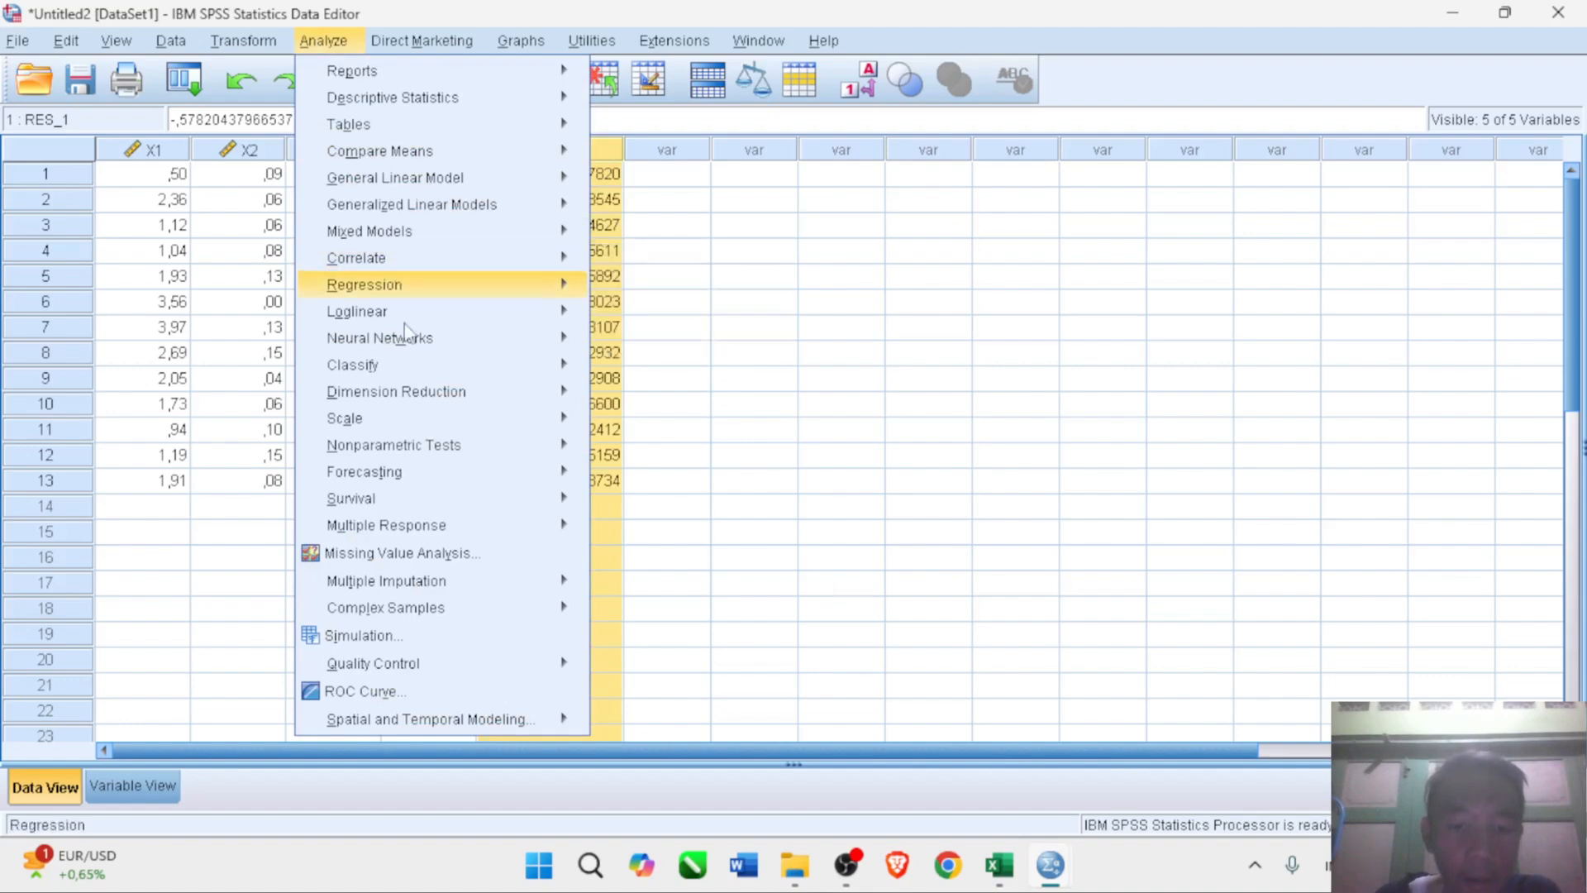
mouse_move(405, 450)
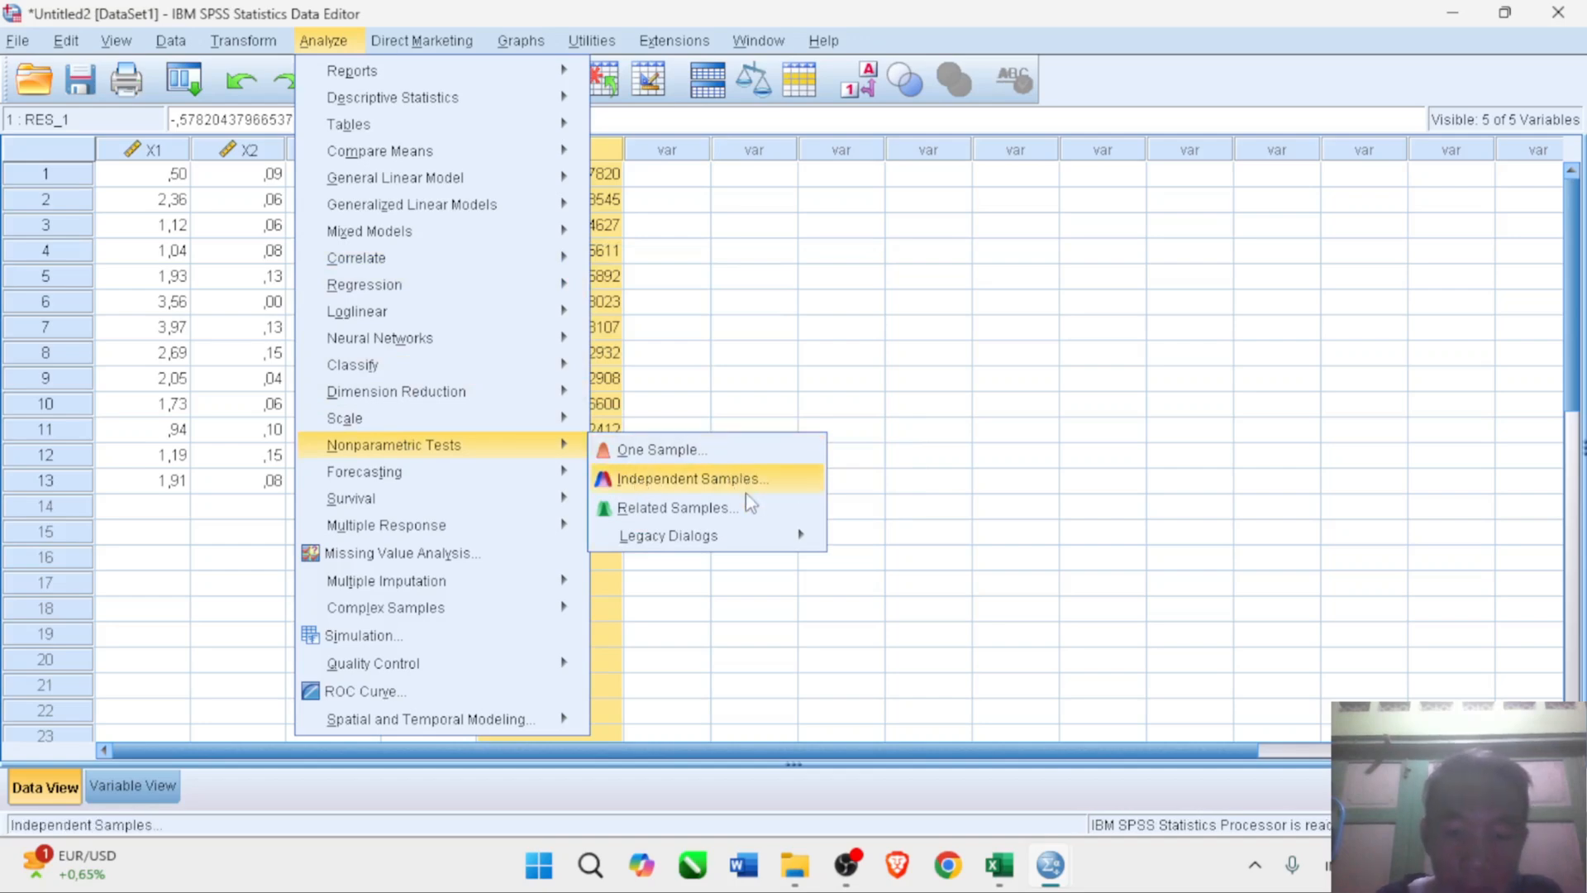
mouse_move(740, 545)
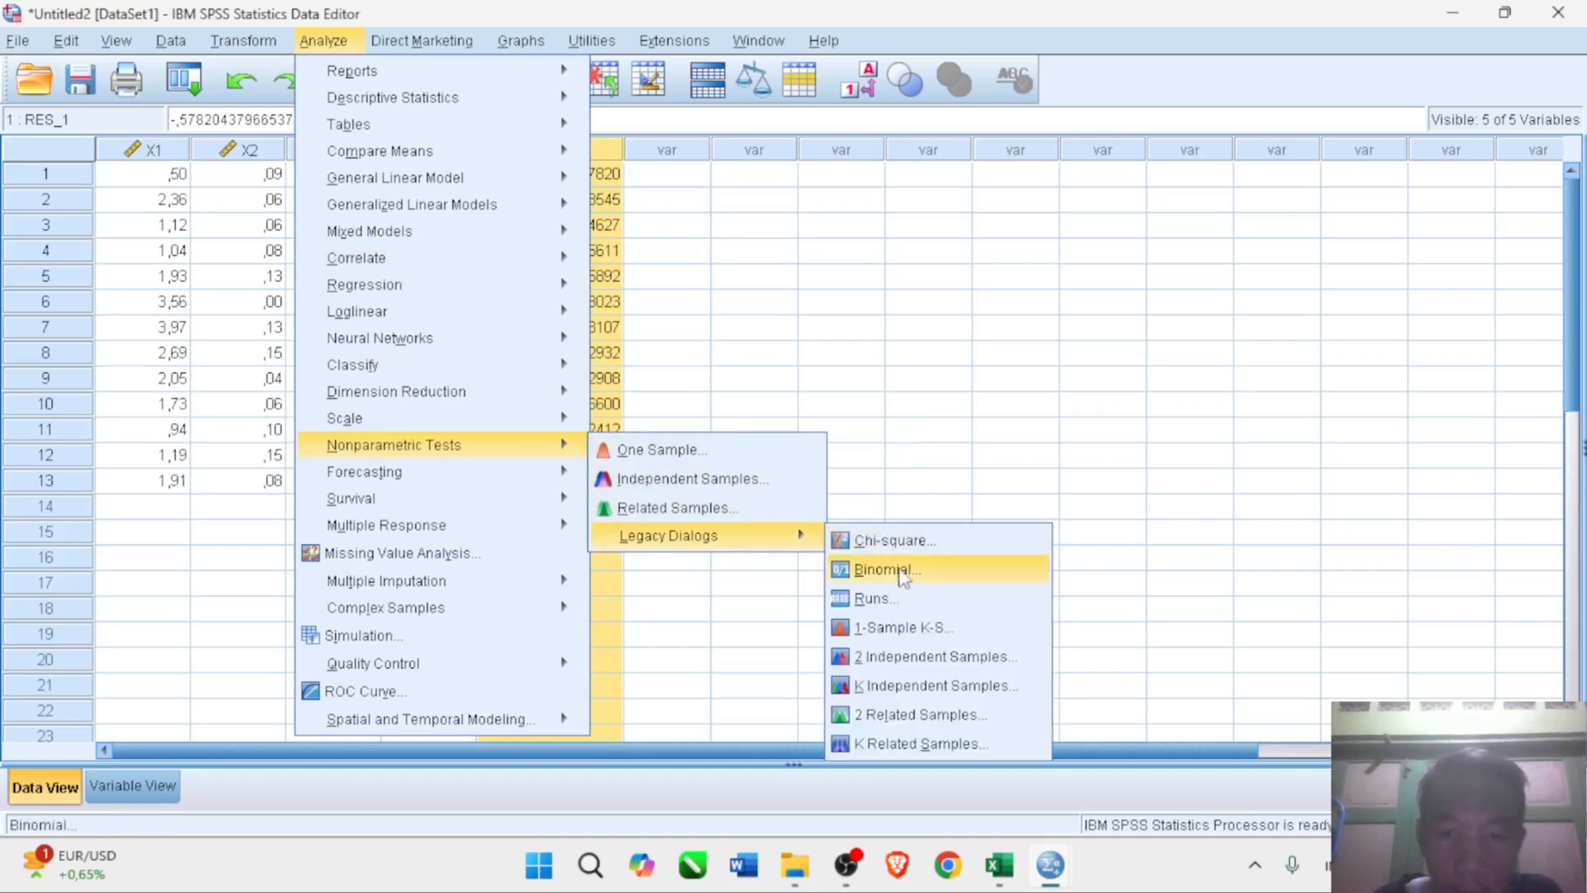
left_click(888, 630)
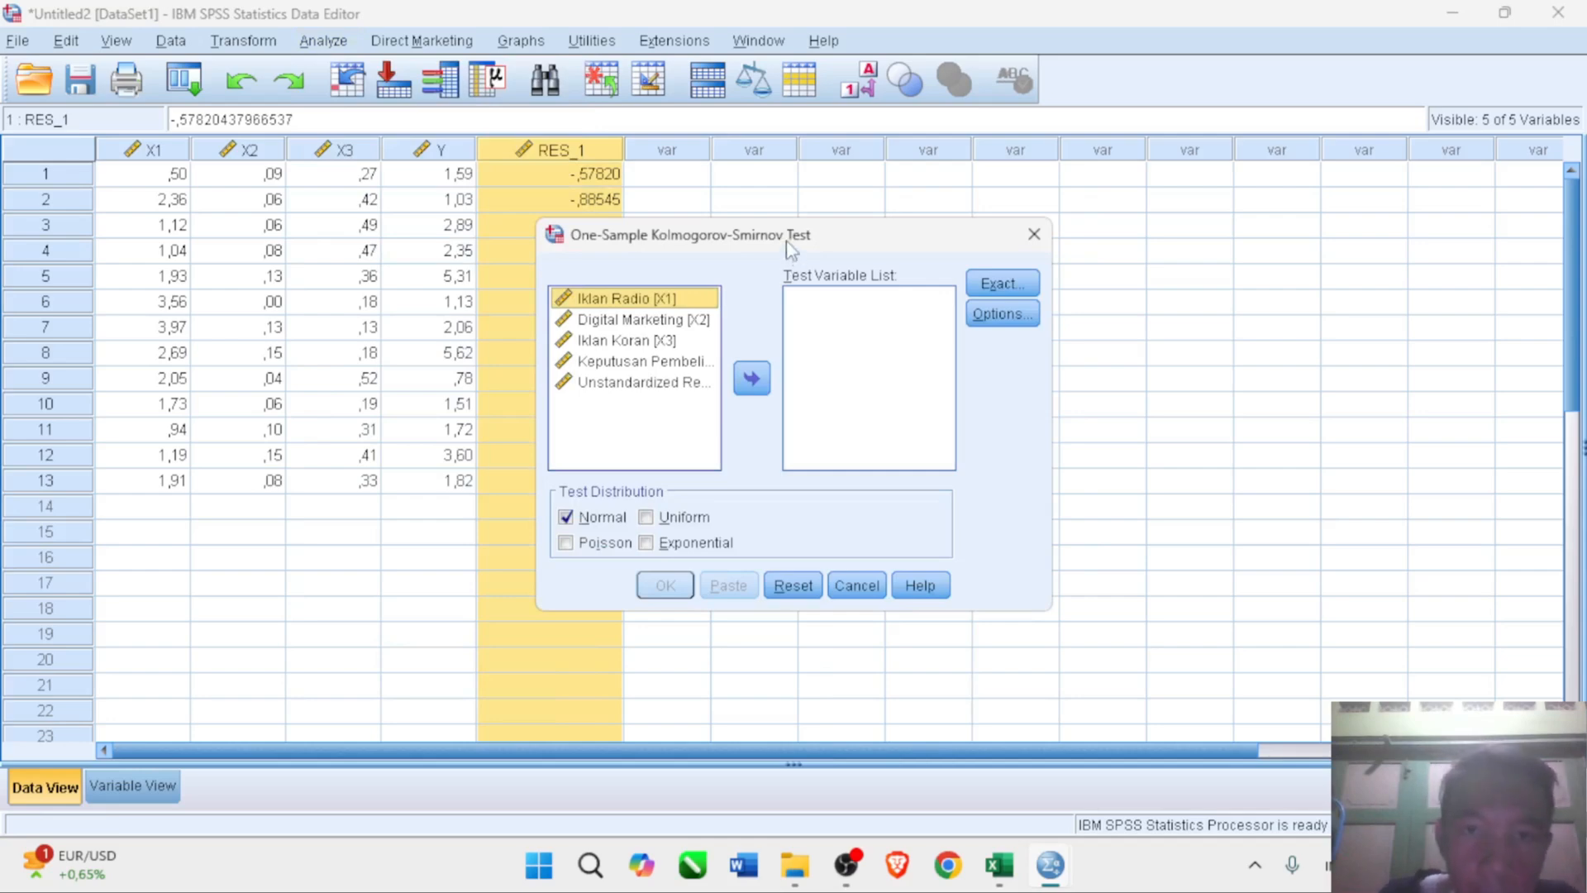
left_click_drag(791, 246, 874, 224)
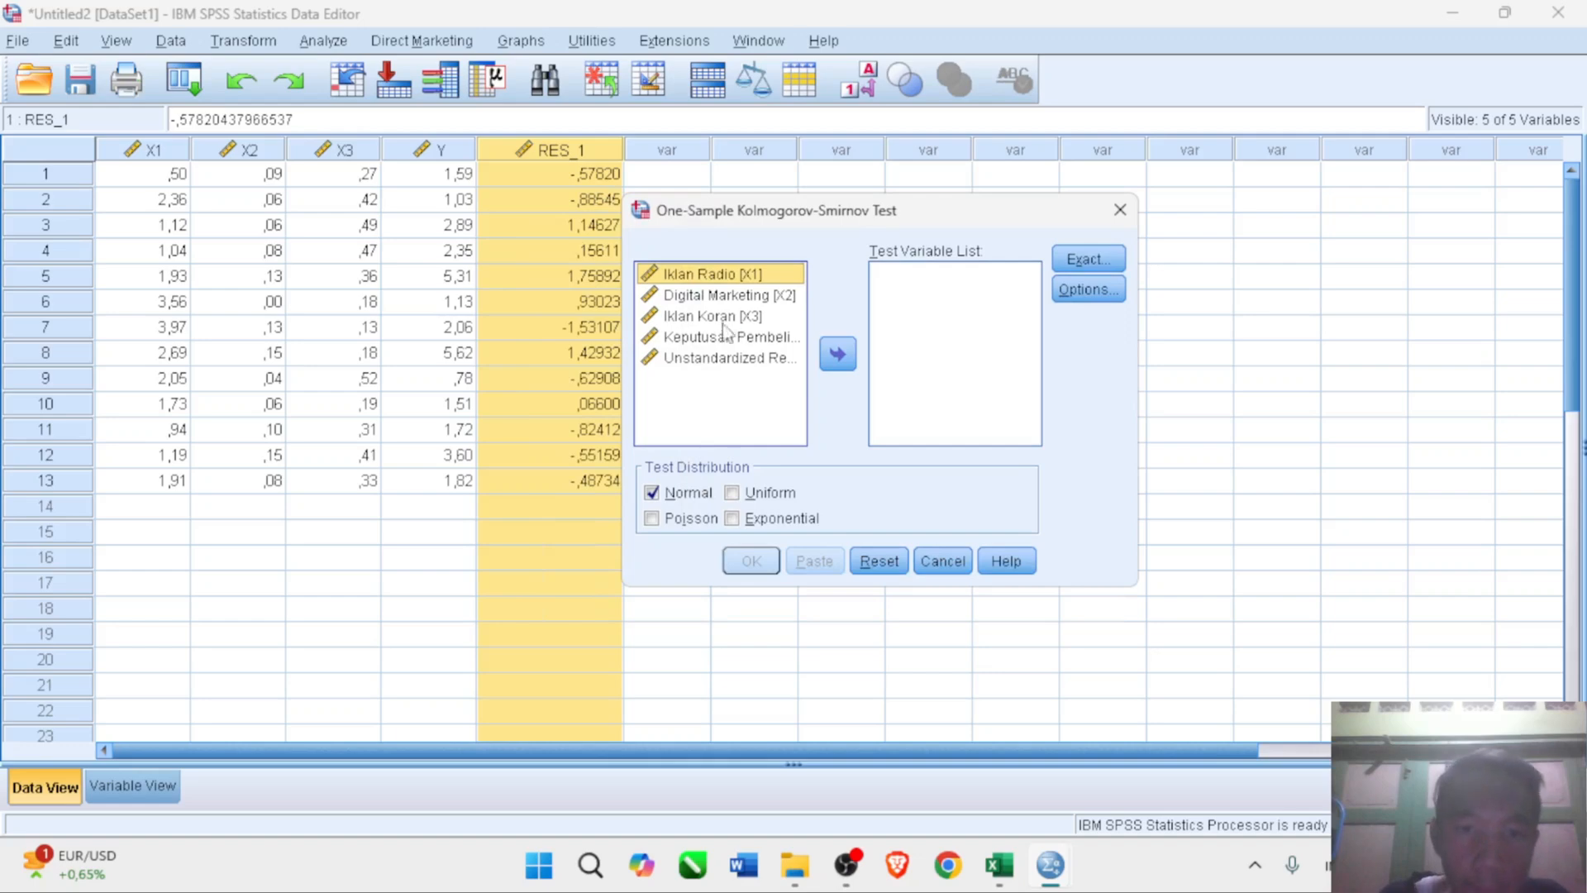
left_click(724, 361)
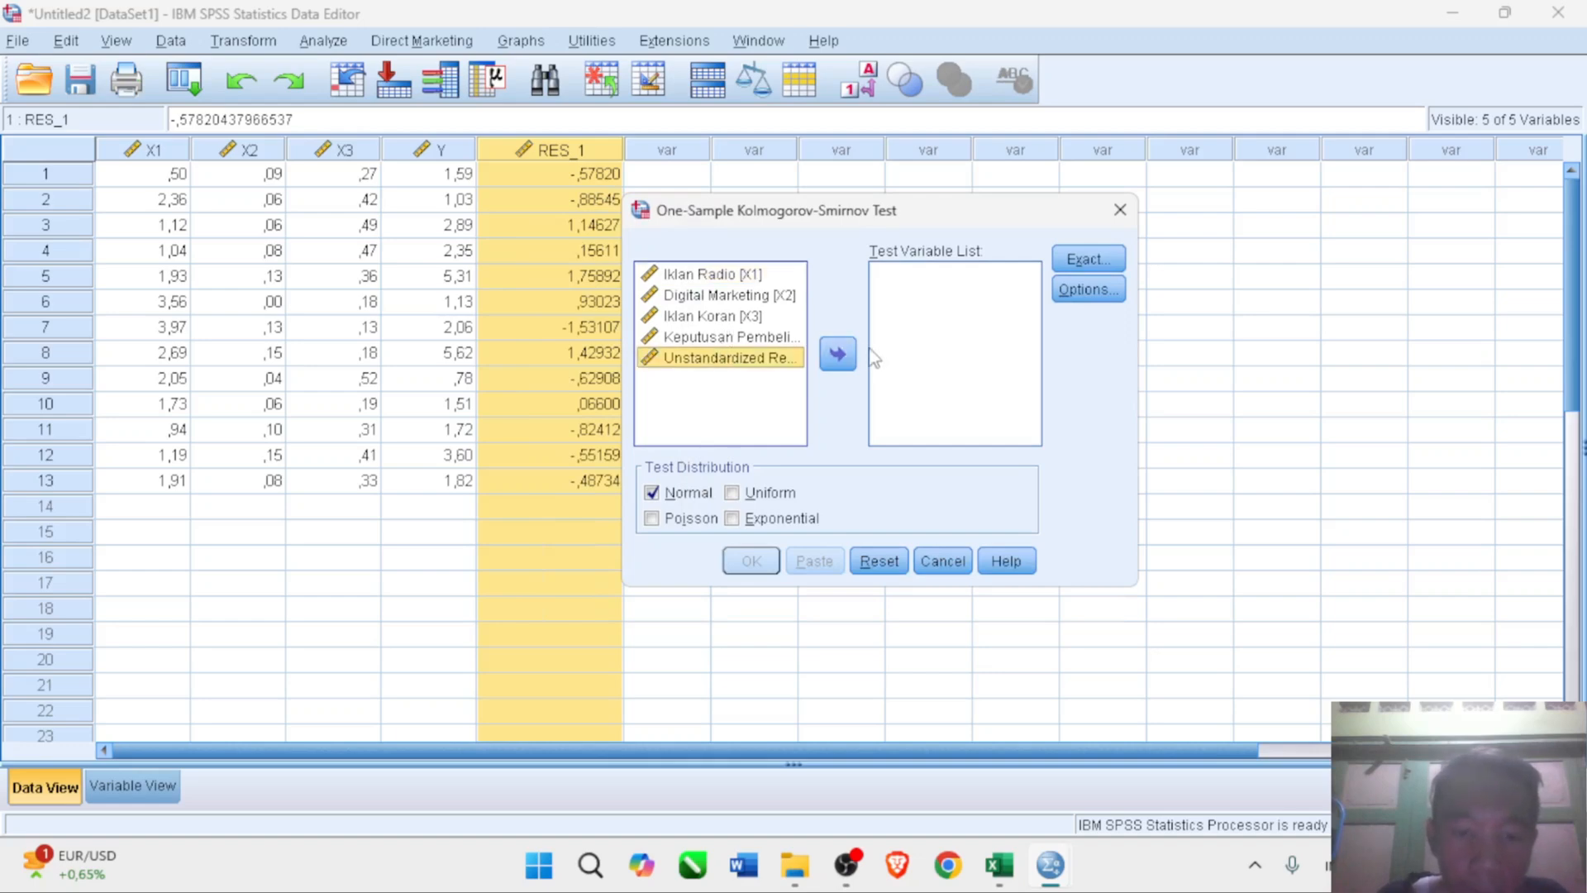
left_click(843, 357)
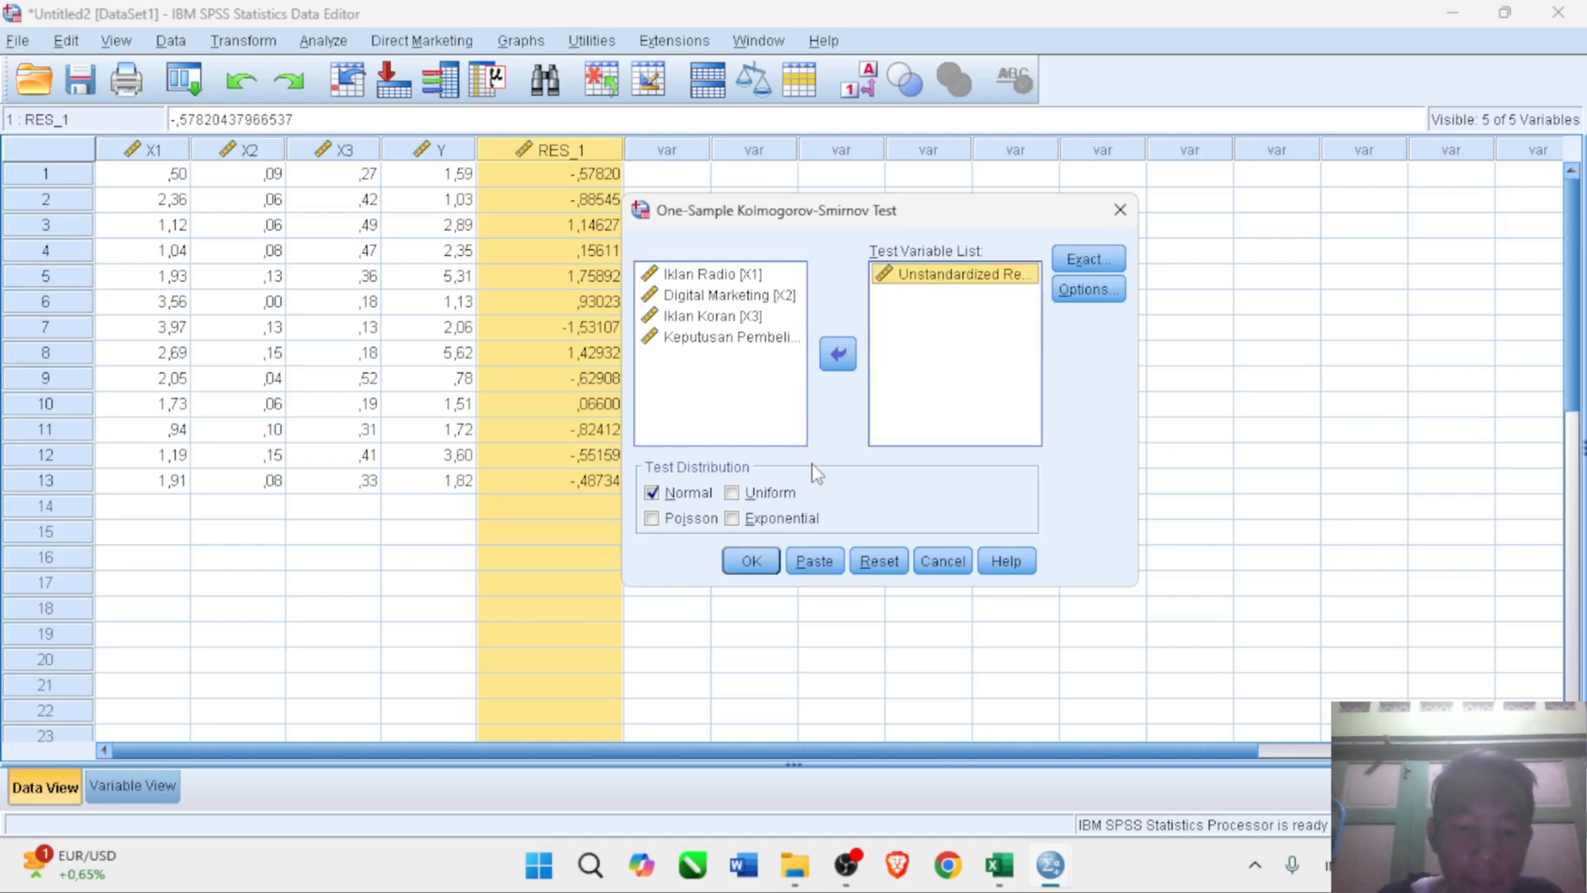
left_click(750, 560)
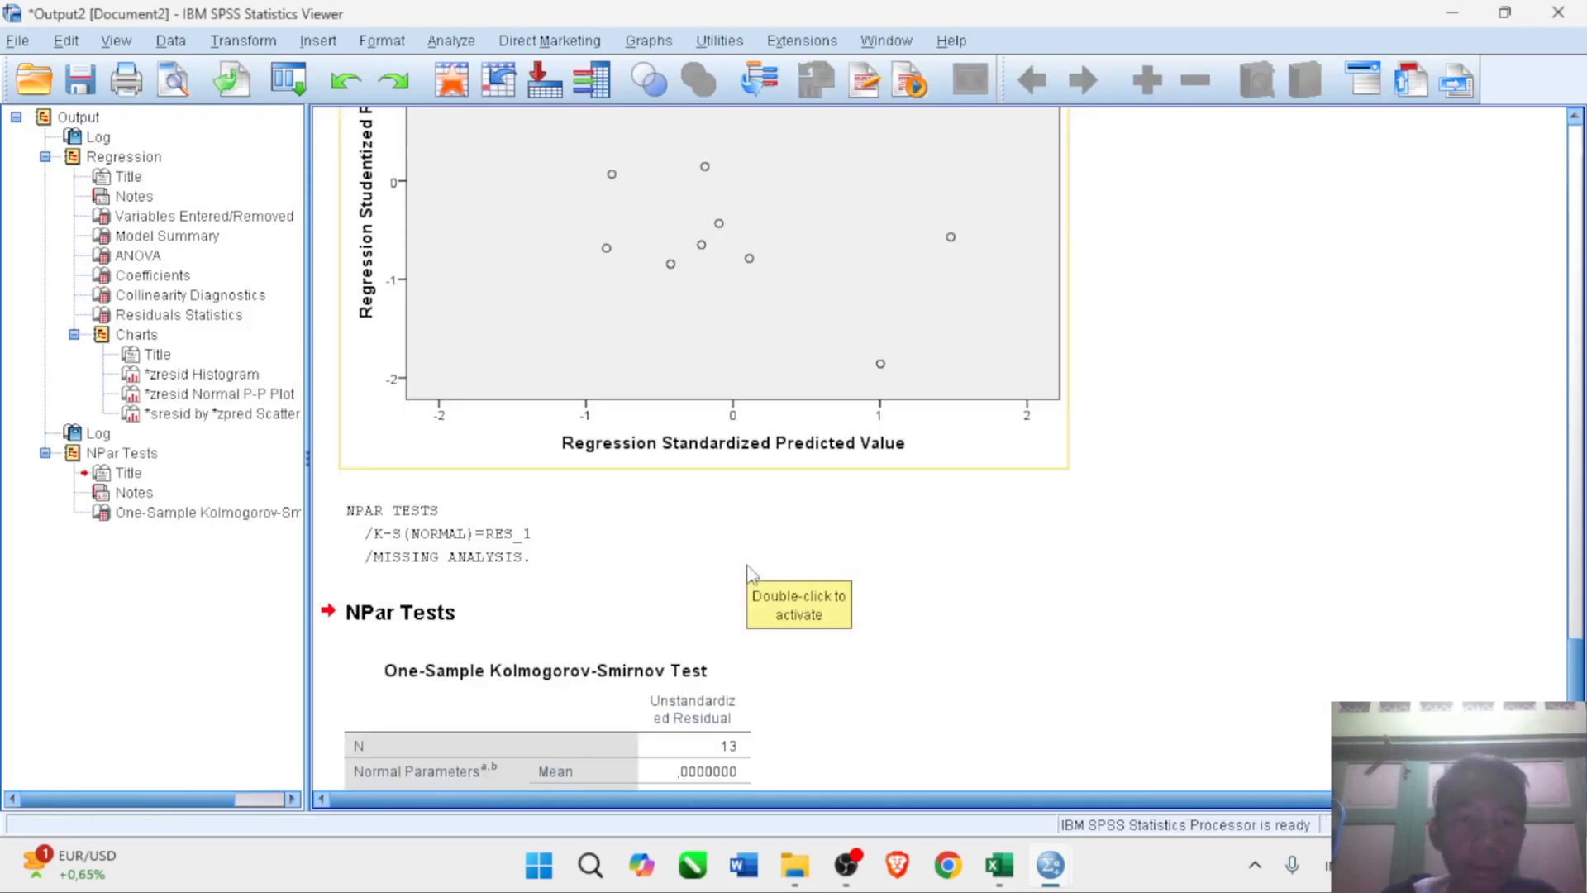
- Review the Kolmogorov-Smirnov test table and the tolerance and VIF columns of the Coefficients table
scroll(673, 576, "down", 2)
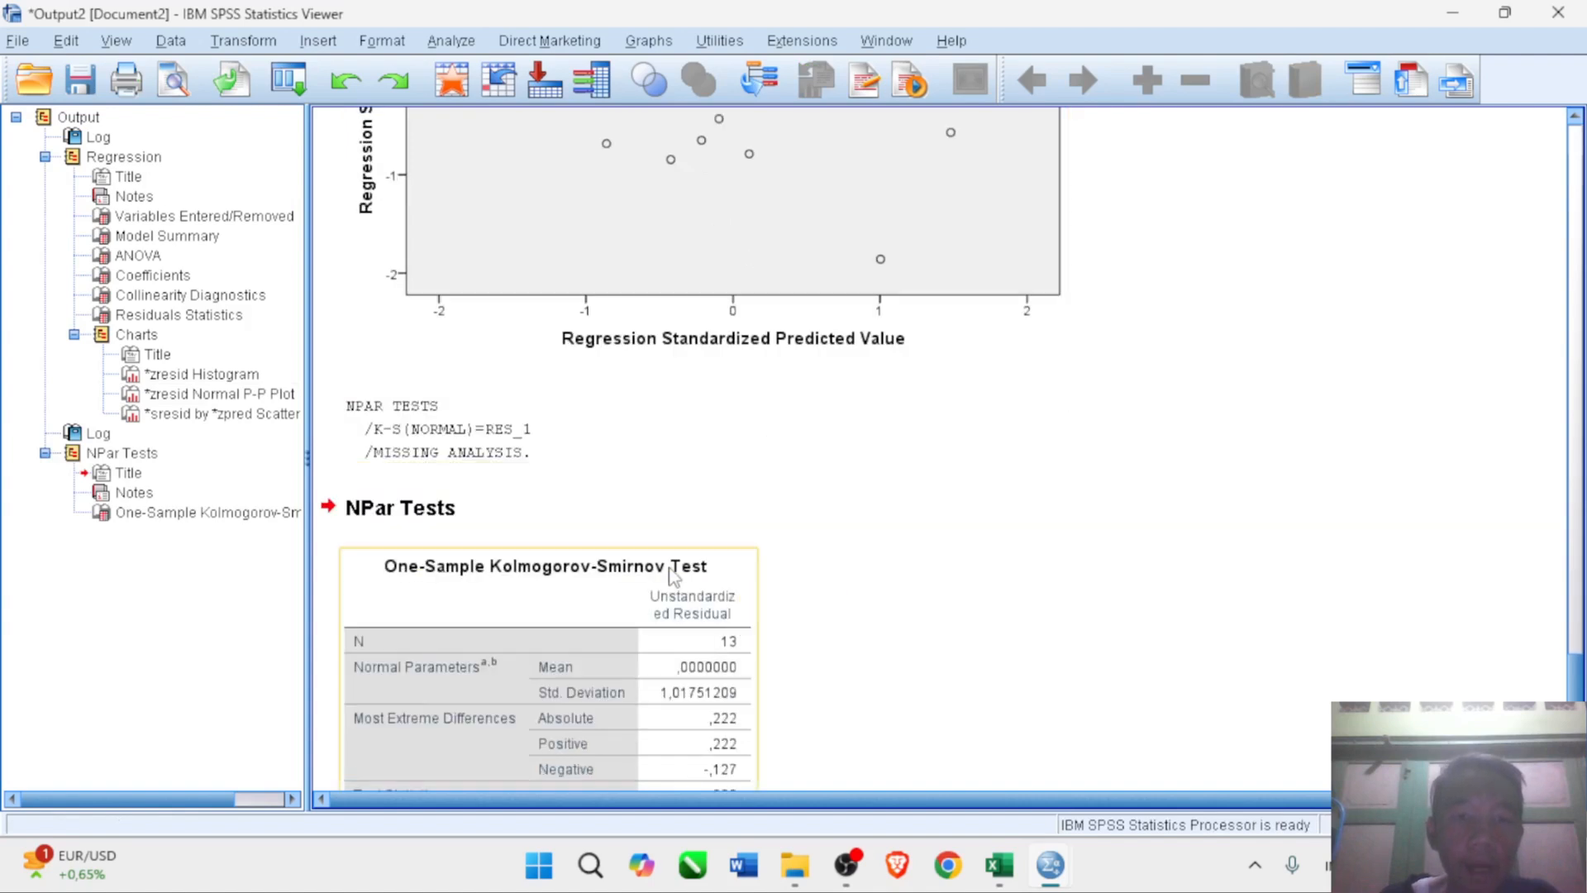
scroll(674, 576, "down", 3)
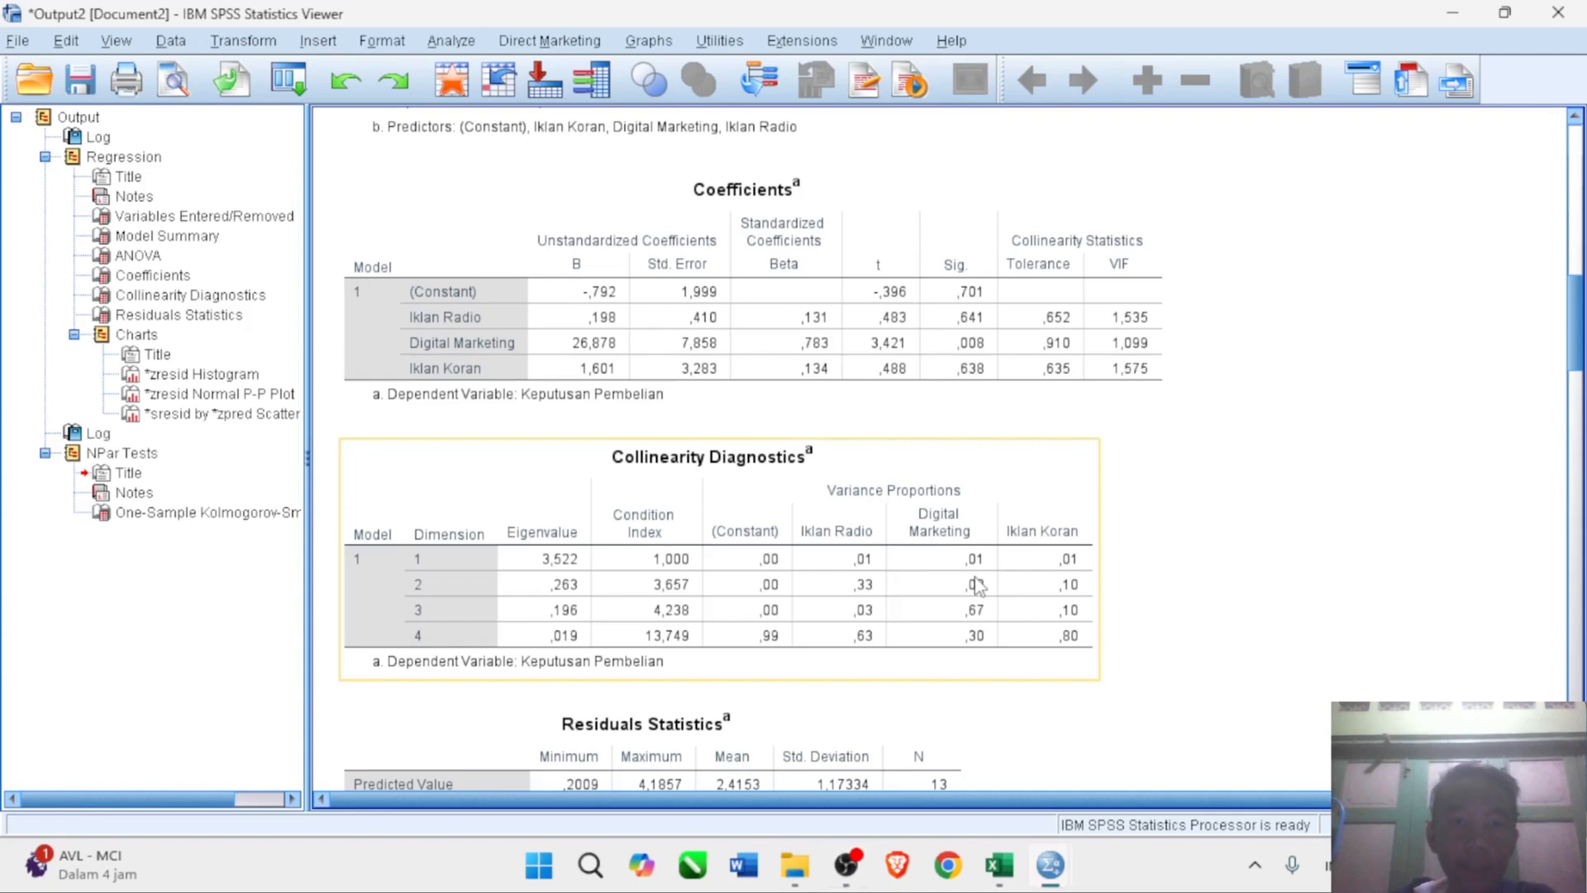
scroll(773, 451, "up", 3)
left_click(773, 446)
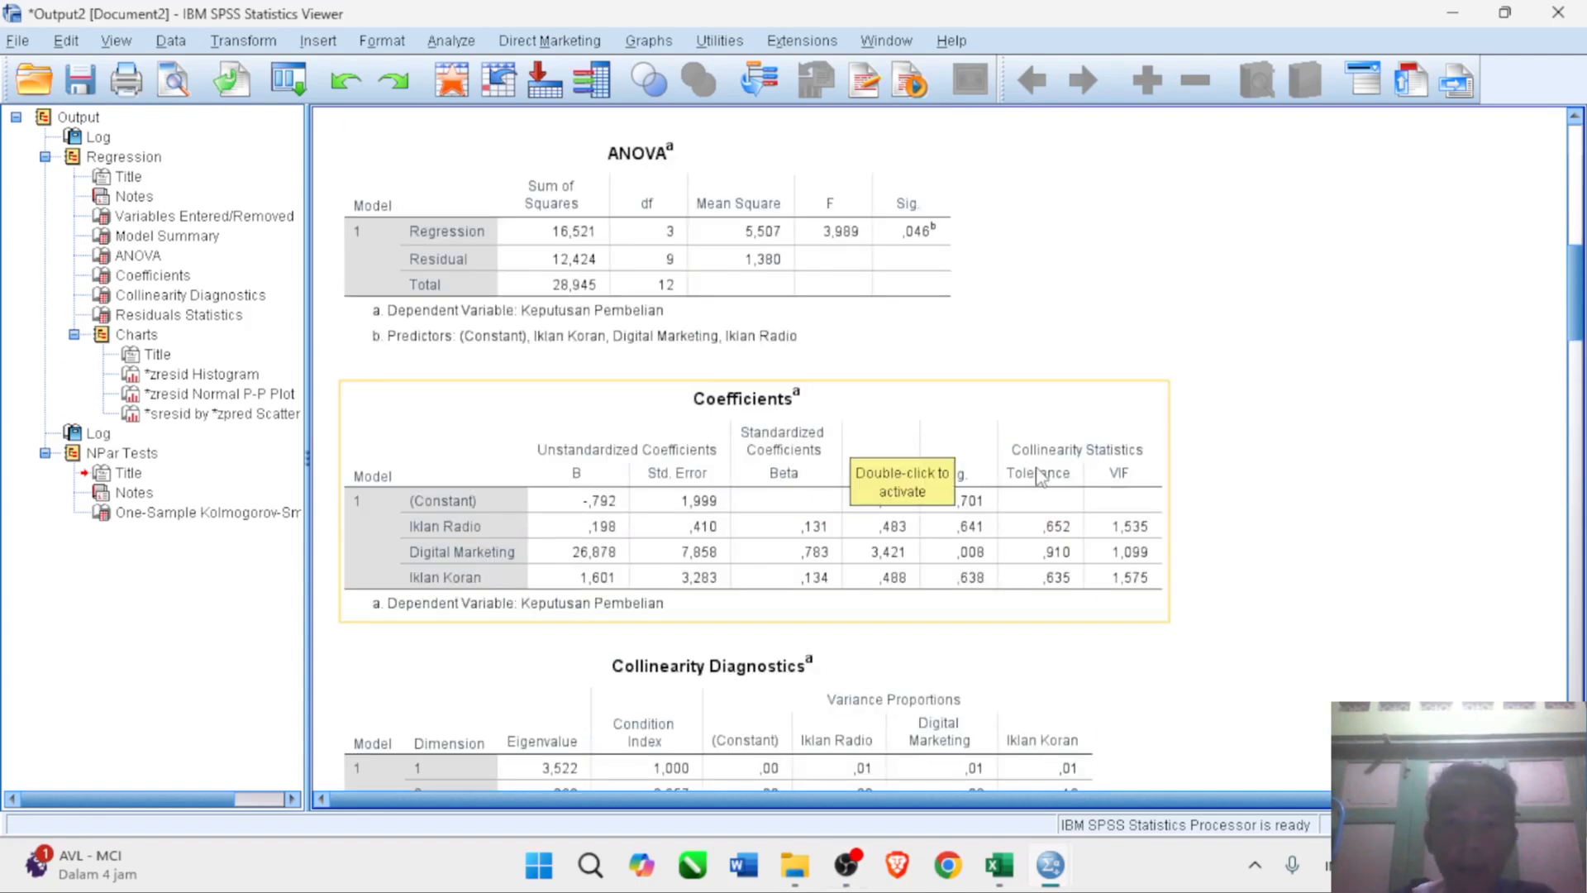
left_click(1206, 531)
left_click(1153, 533)
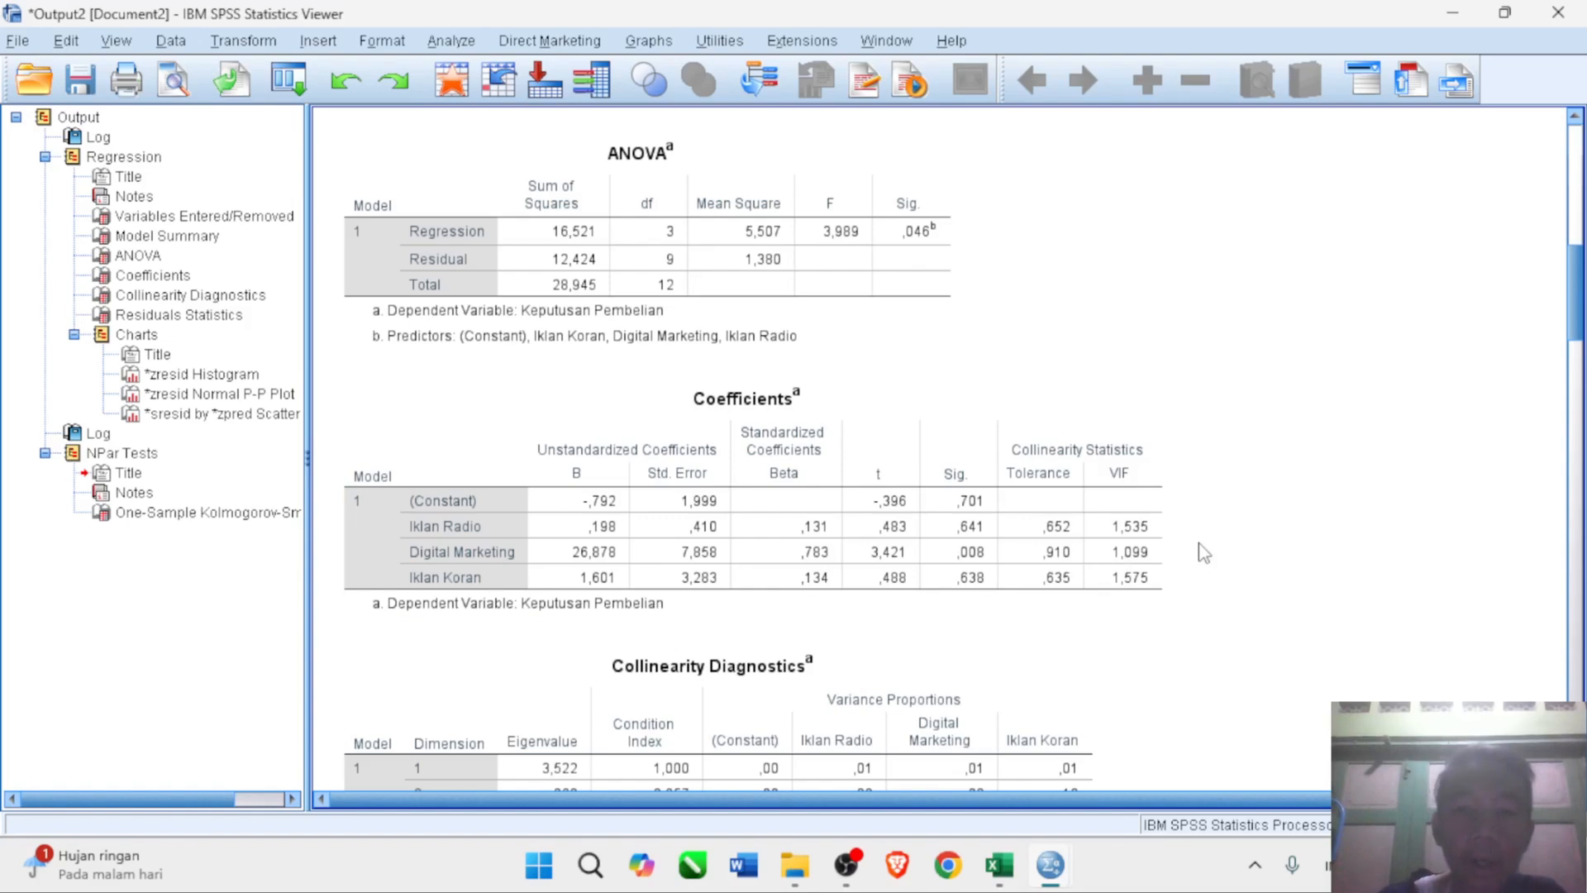
- Examine the residual scatterplot for heteroscedasticity and review the regression's ANOVA and Coefficients tables
scroll(1108, 555, "down", 10)
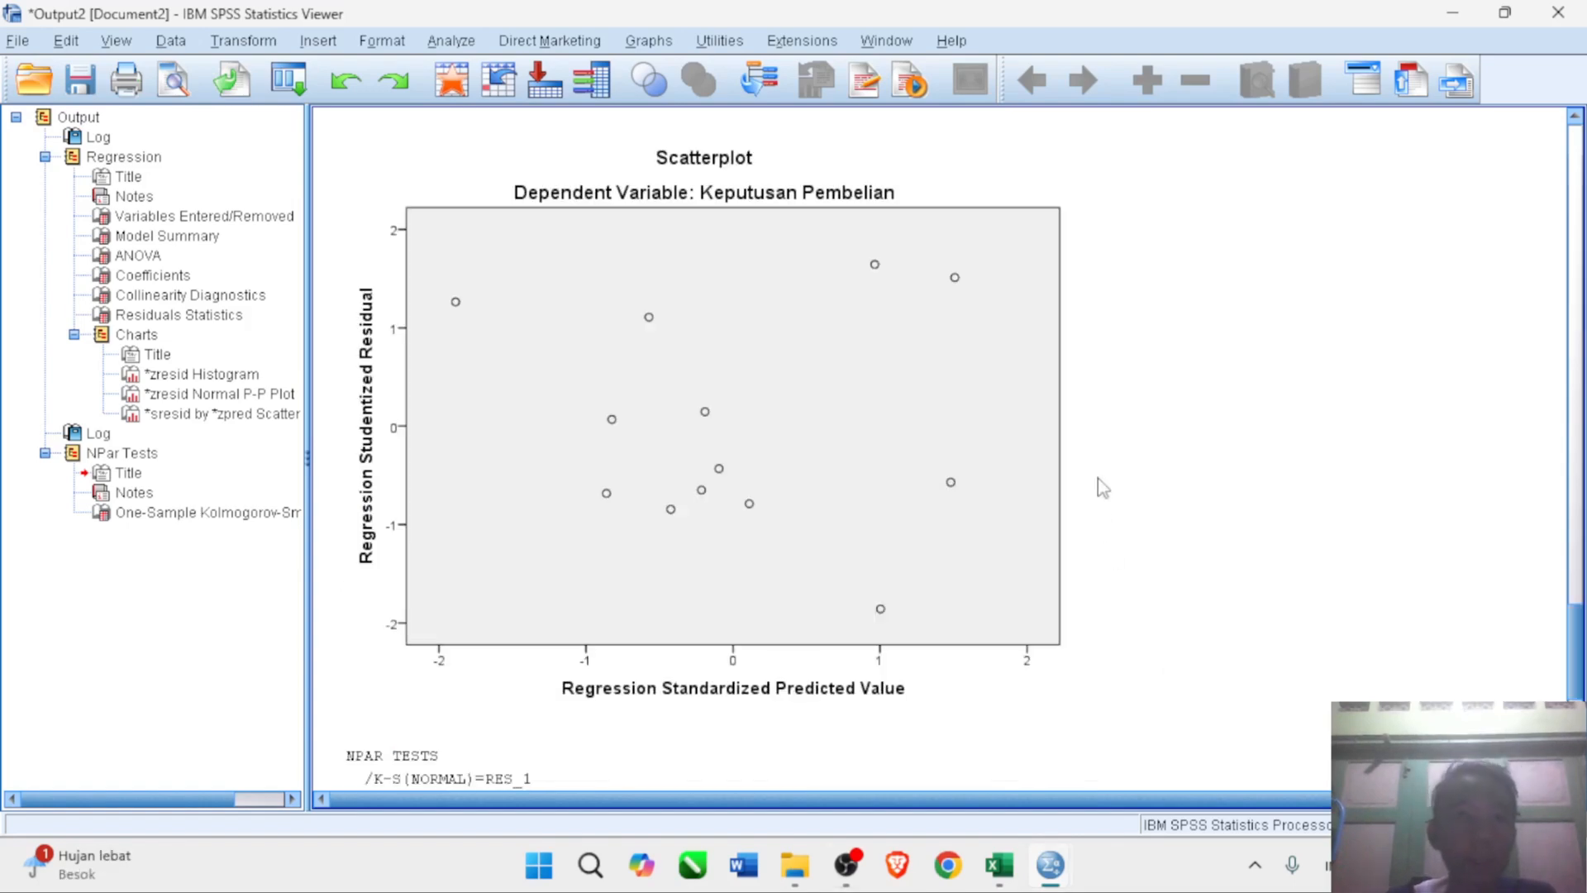
scroll(1003, 409, "up", 1)
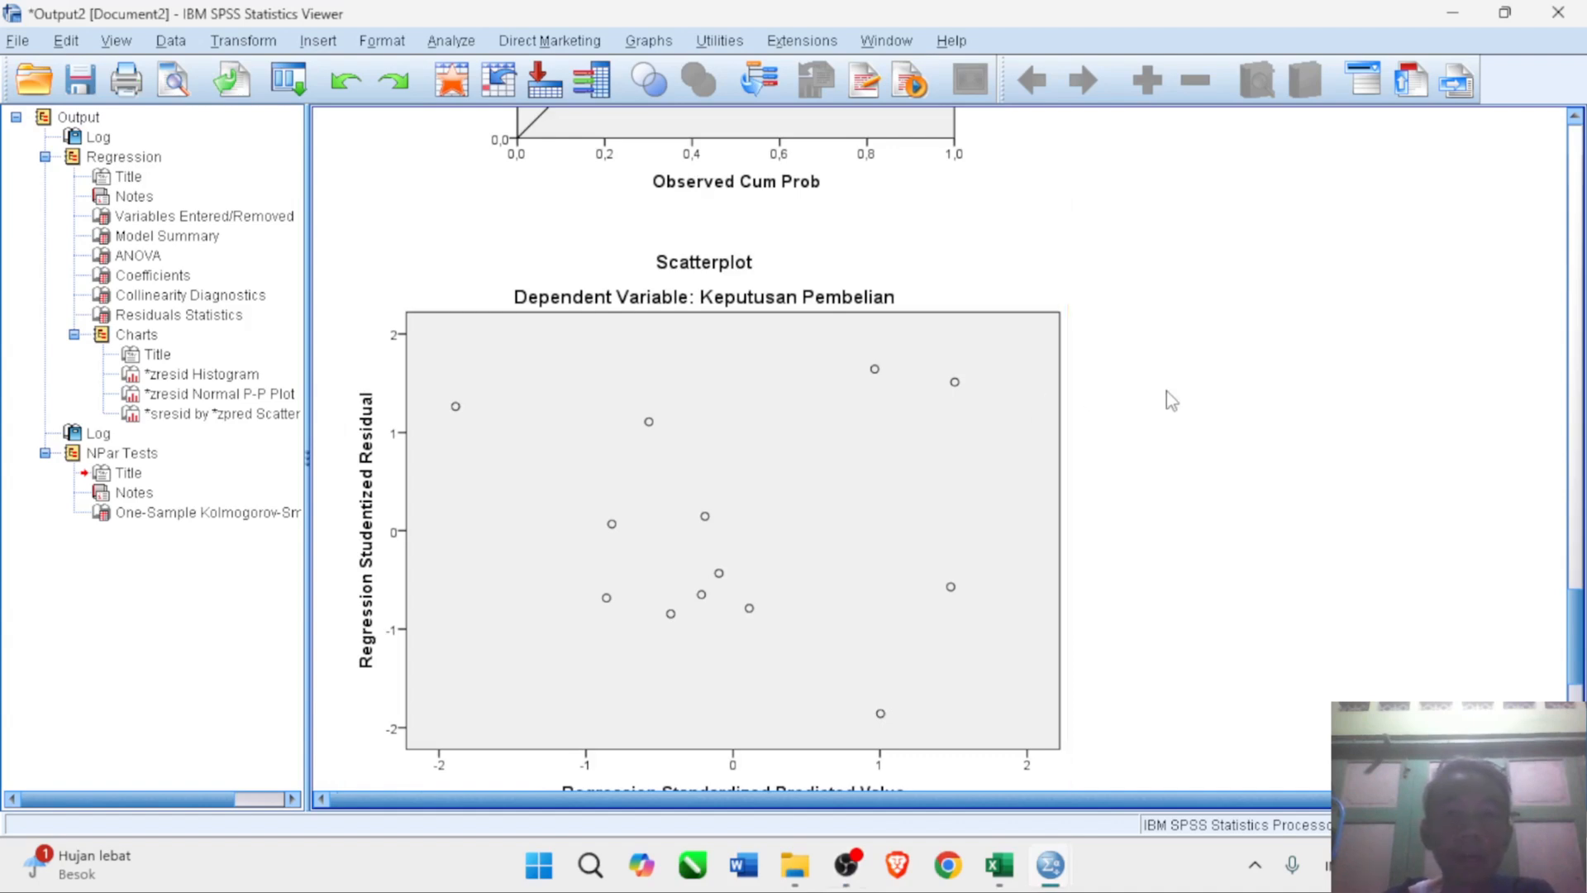
scroll(1094, 424, "down", 1)
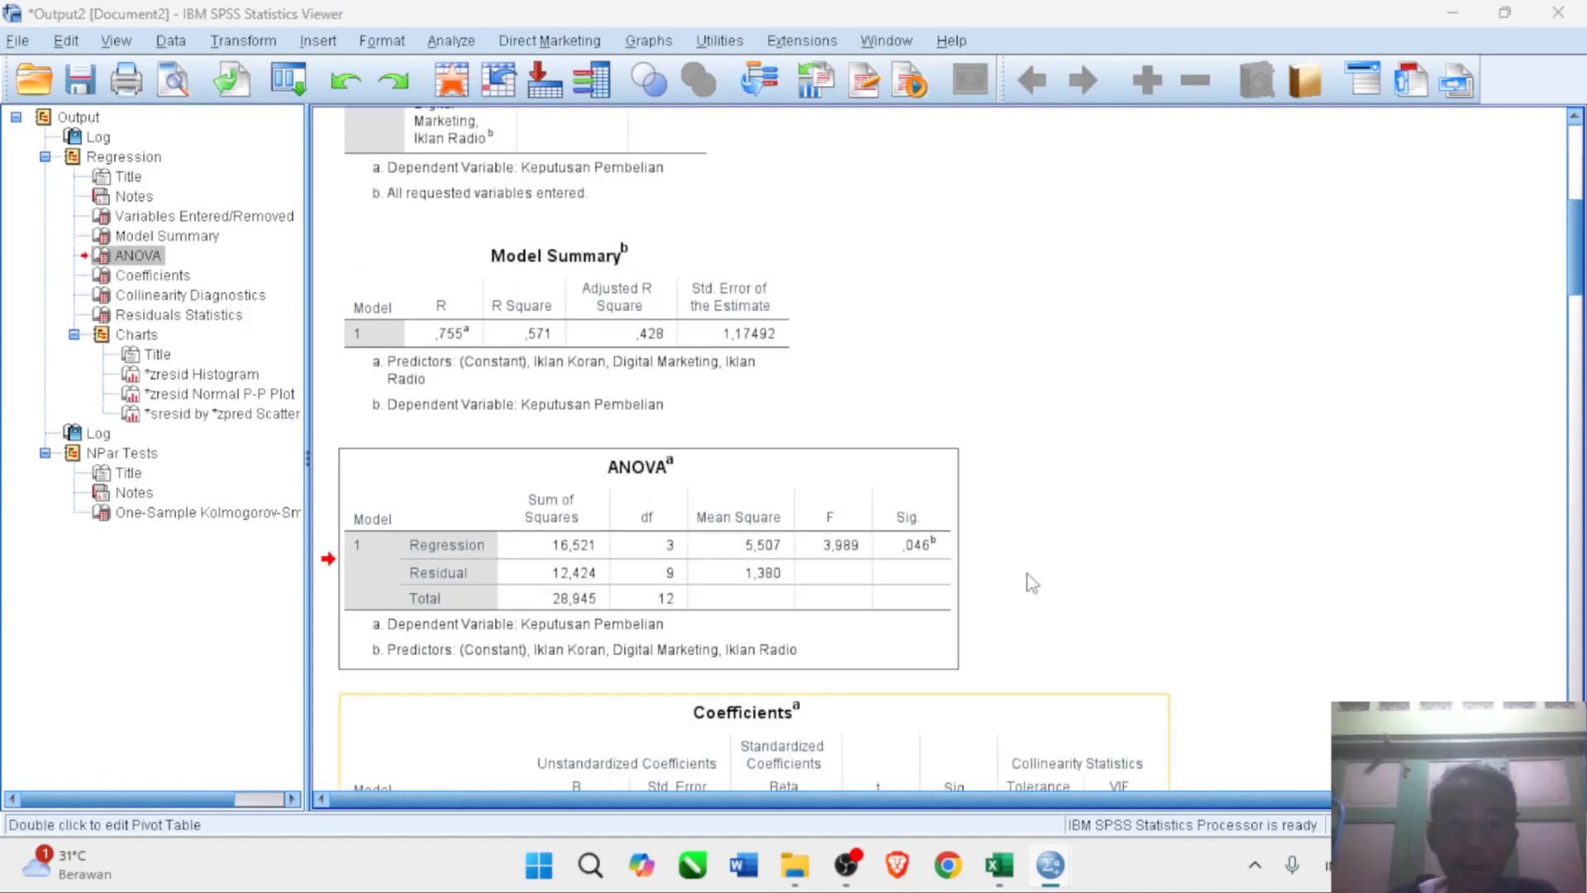
left_click(1031, 579)
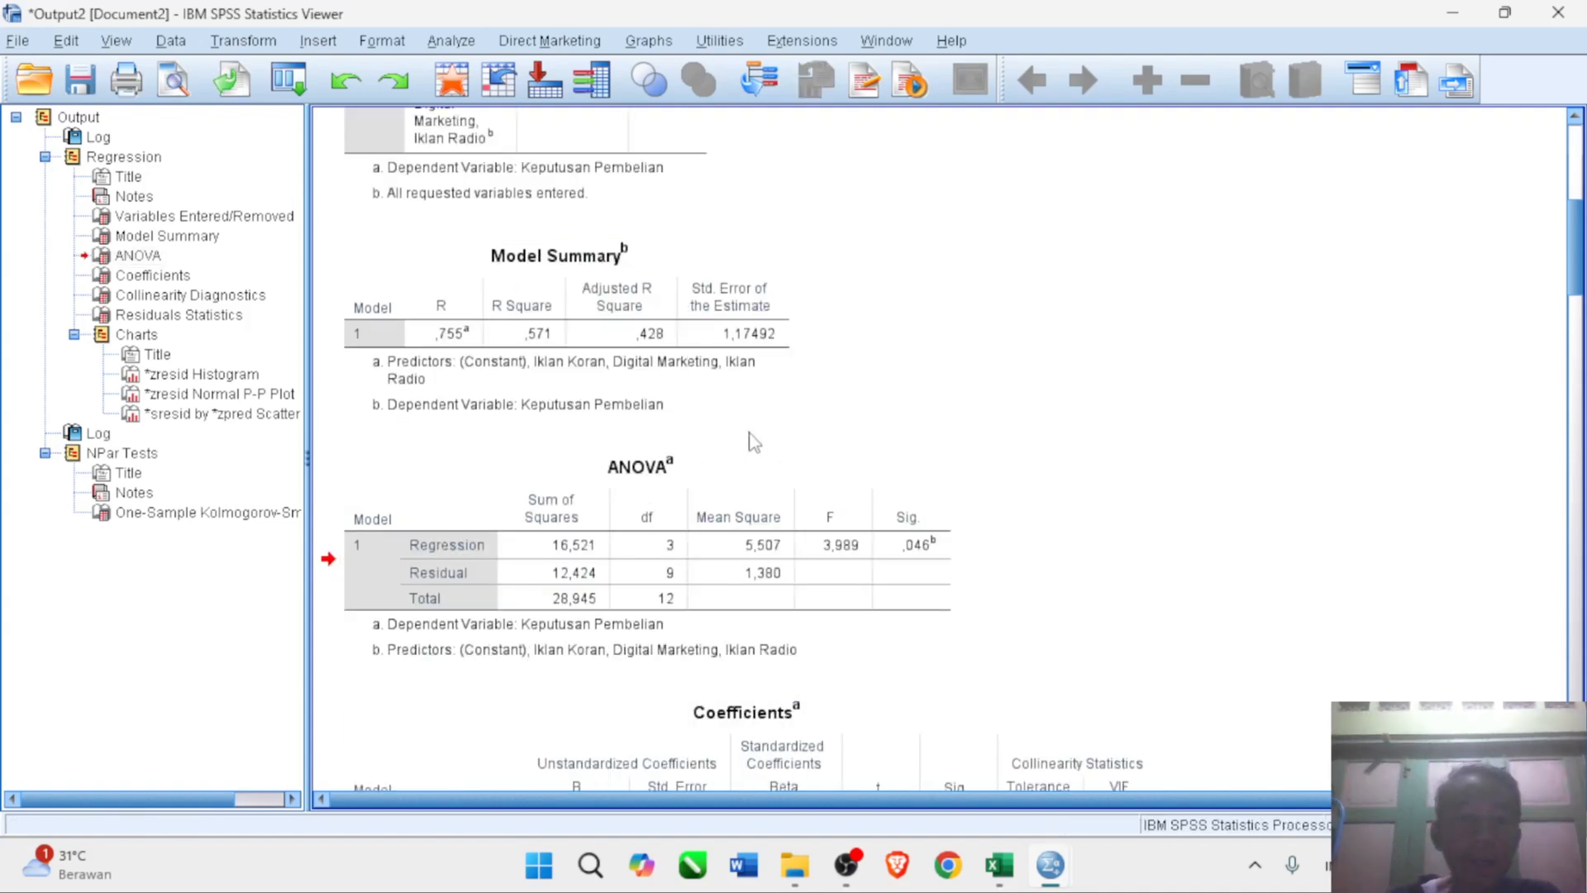
left_click(692, 522)
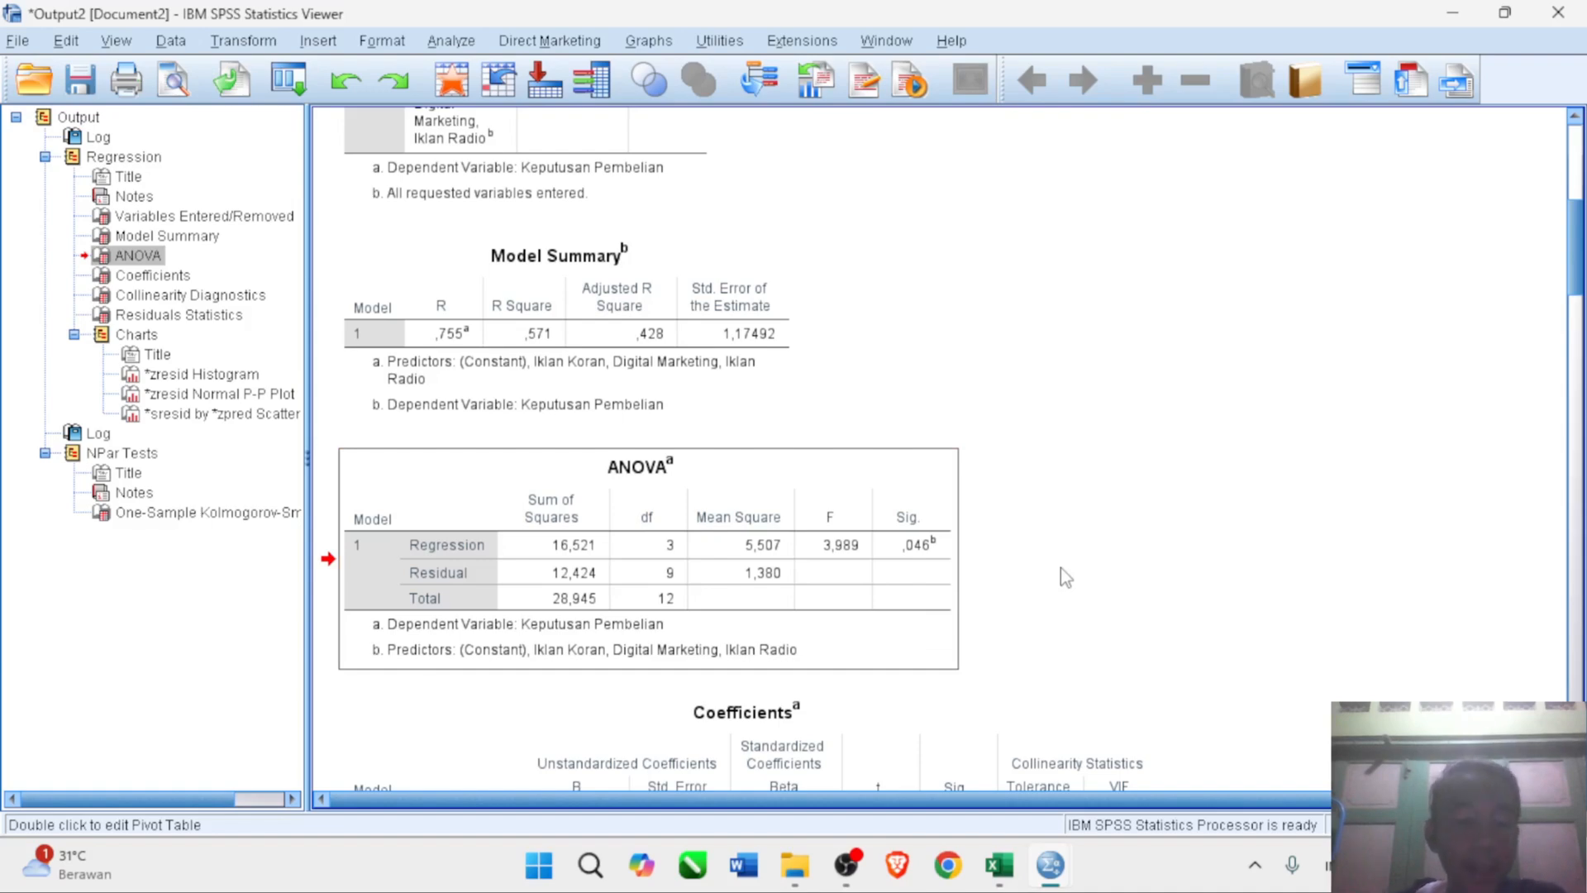
scroll(1060, 567, "down", 3)
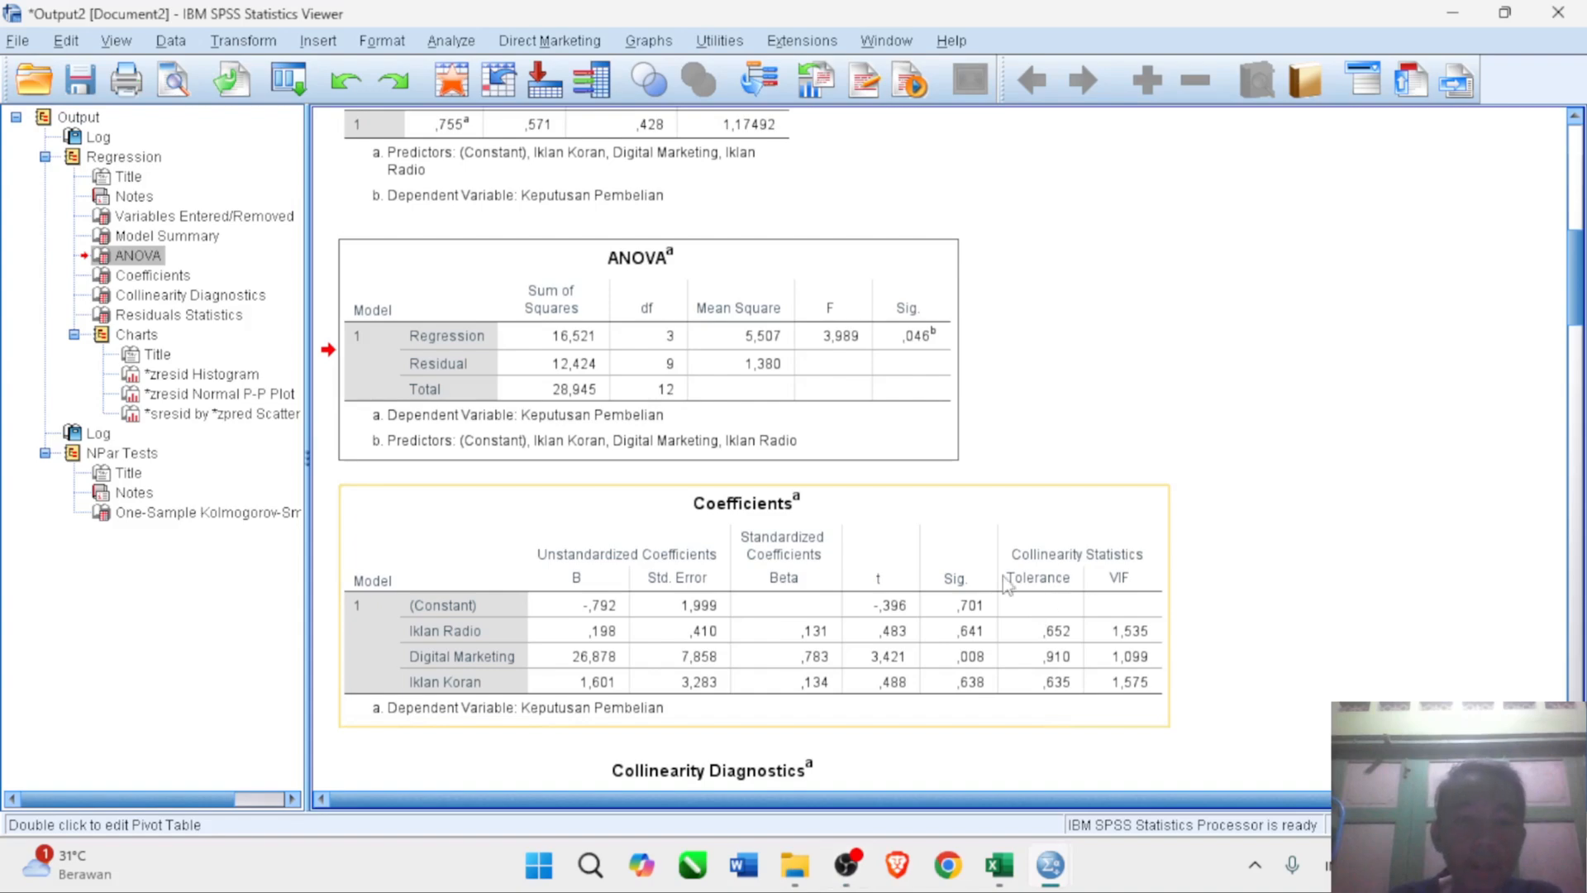
- Examine the t and Sig. values of the individual predictors in the Coefficients table
scroll(902, 585, "down", 2)
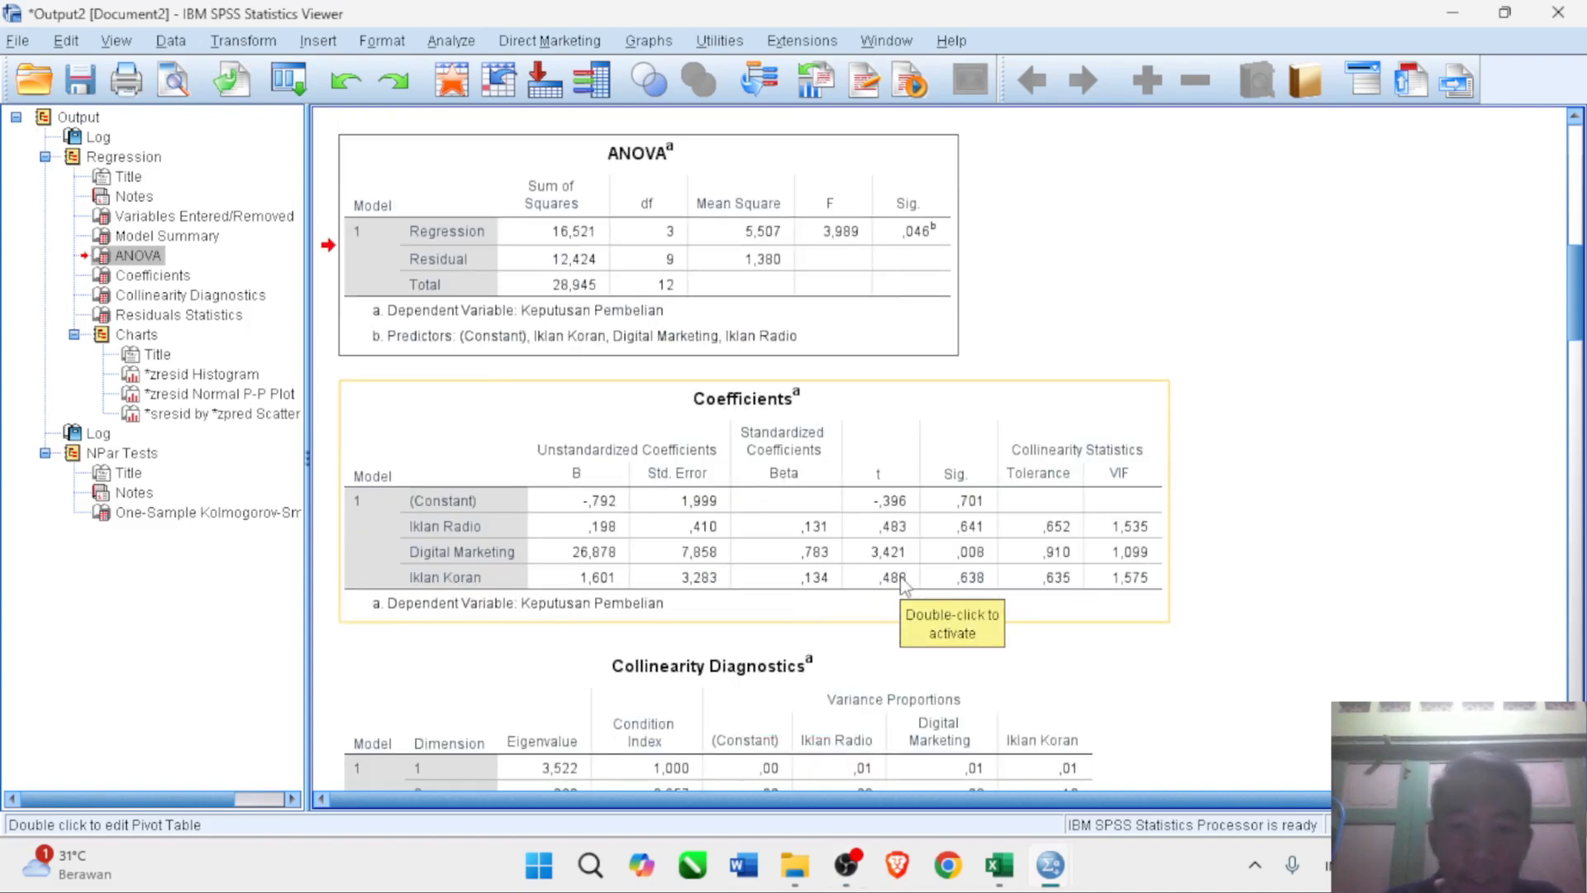
left_click(972, 545)
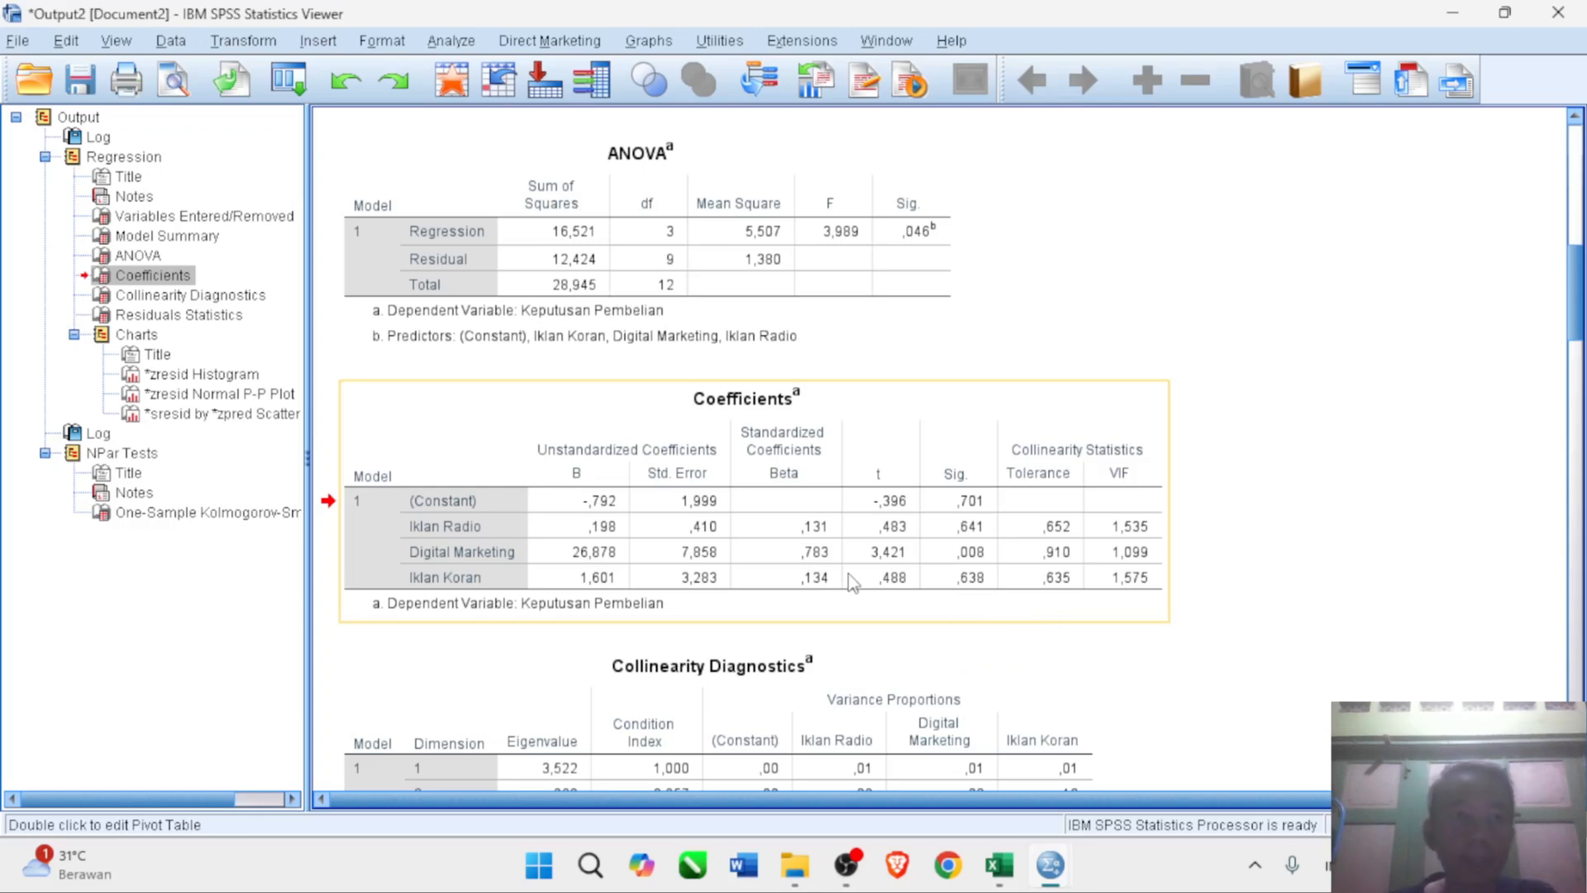
scroll(851, 582, "up", 5)
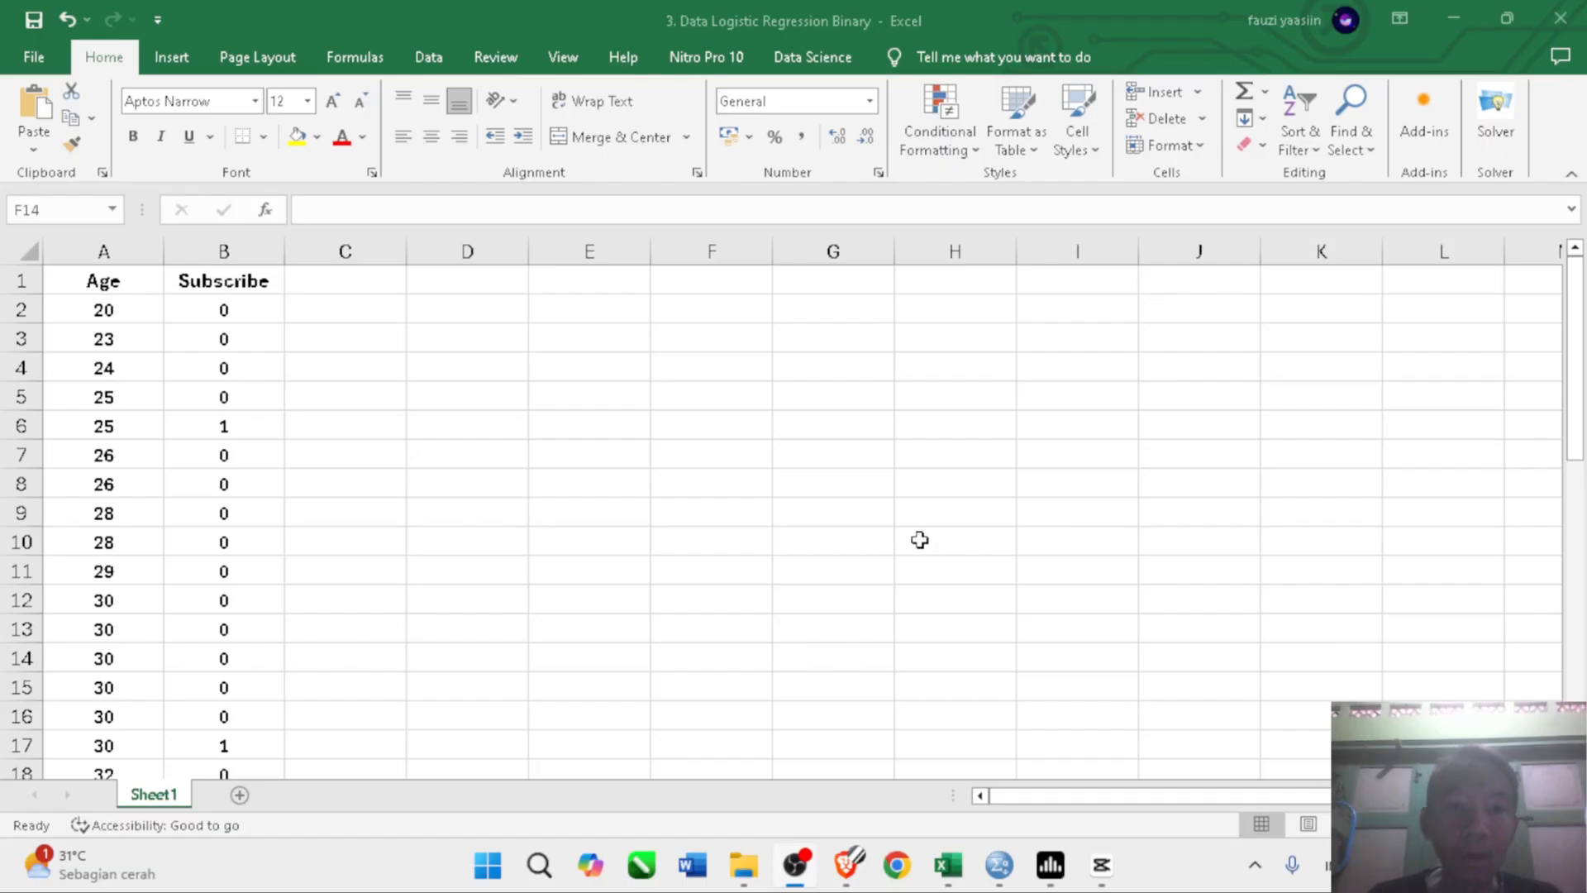
left_click(919, 539)
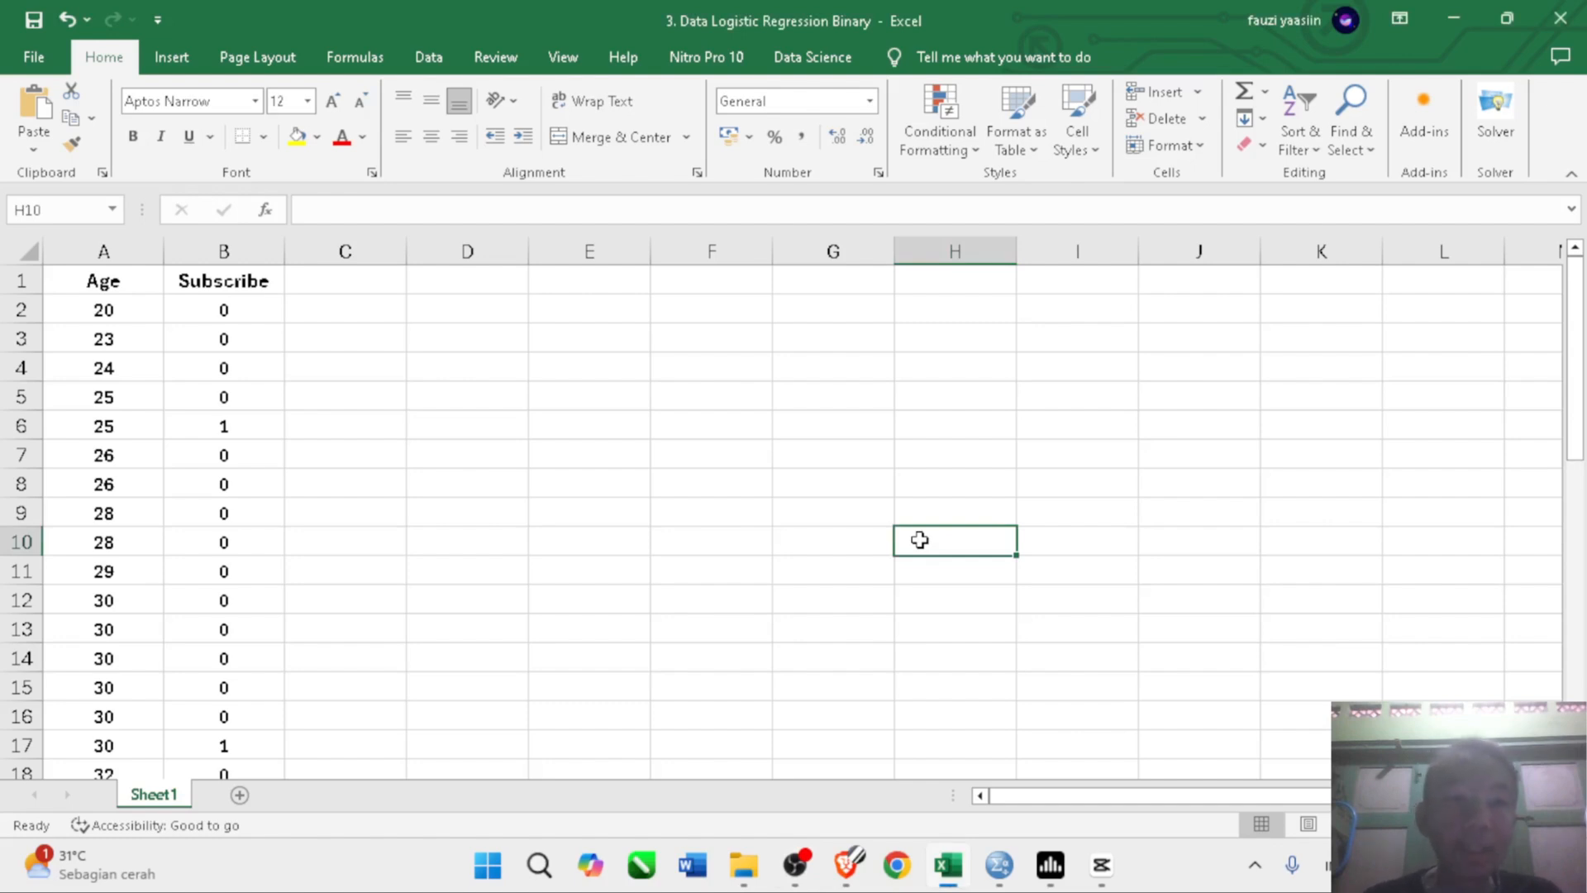
left_click(659, 511)
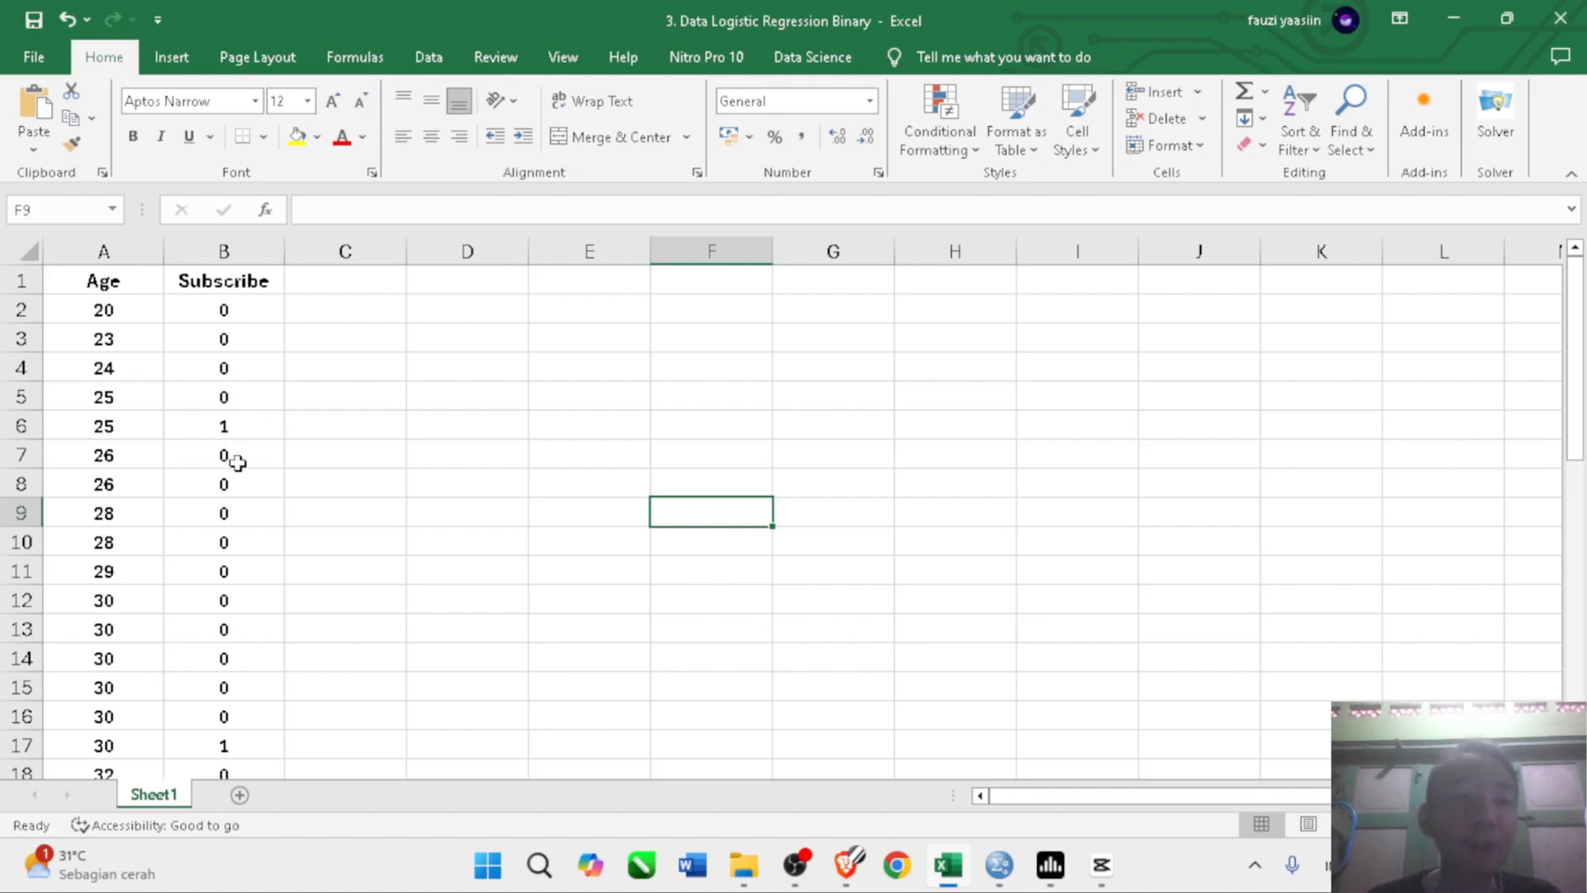
left_click(350, 496)
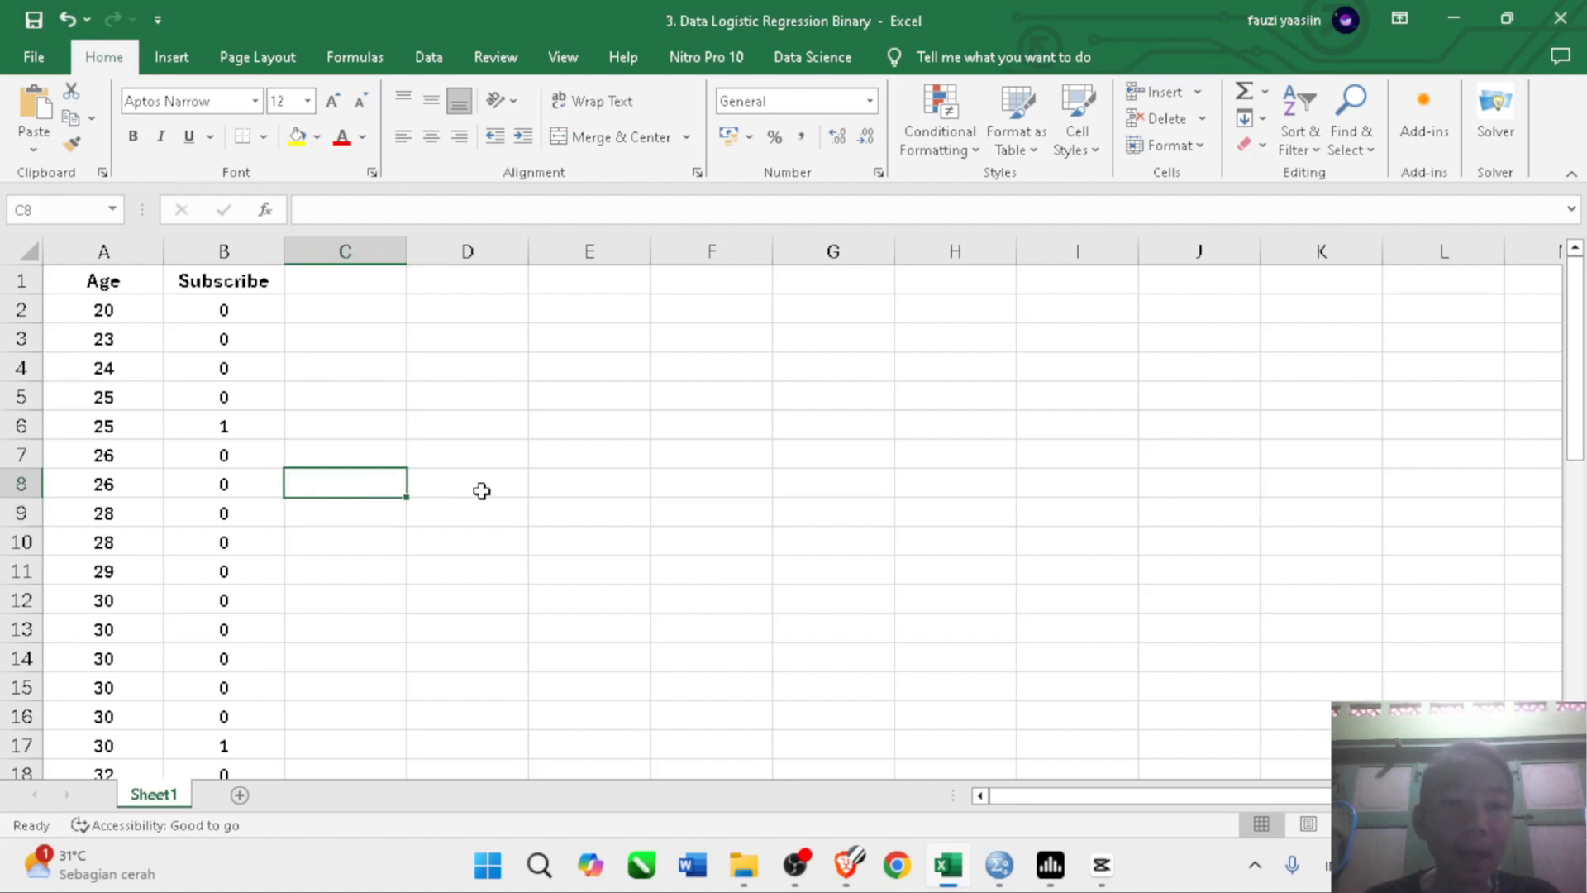
- Copy the Age and Subscribe values in A2:B42, without the header row
left_click(103, 309)
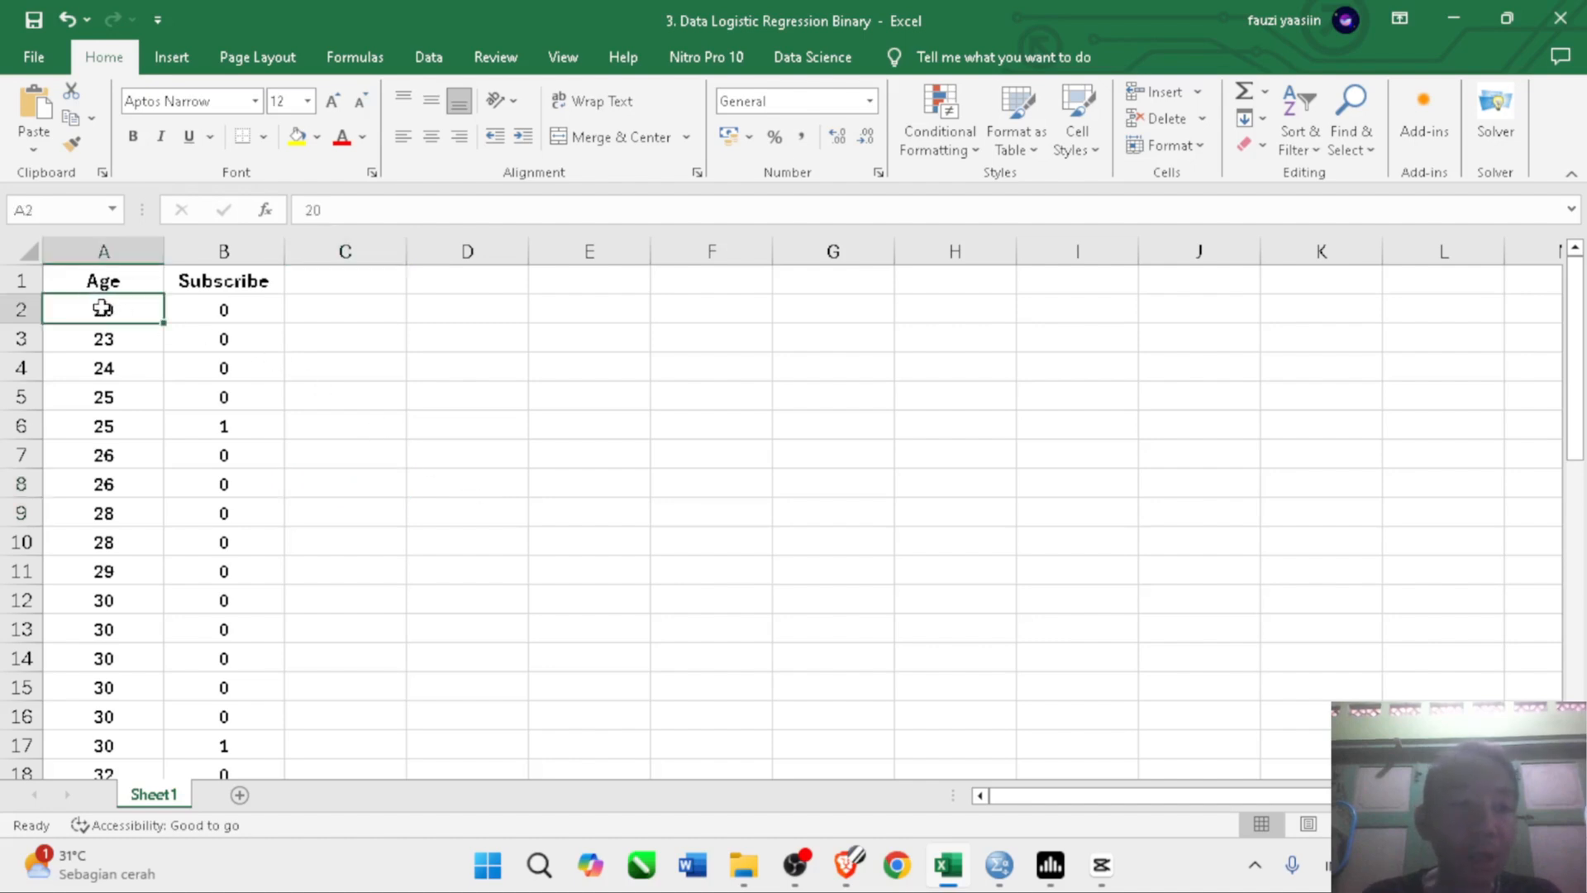
left_click_drag(102, 308, 222, 309)
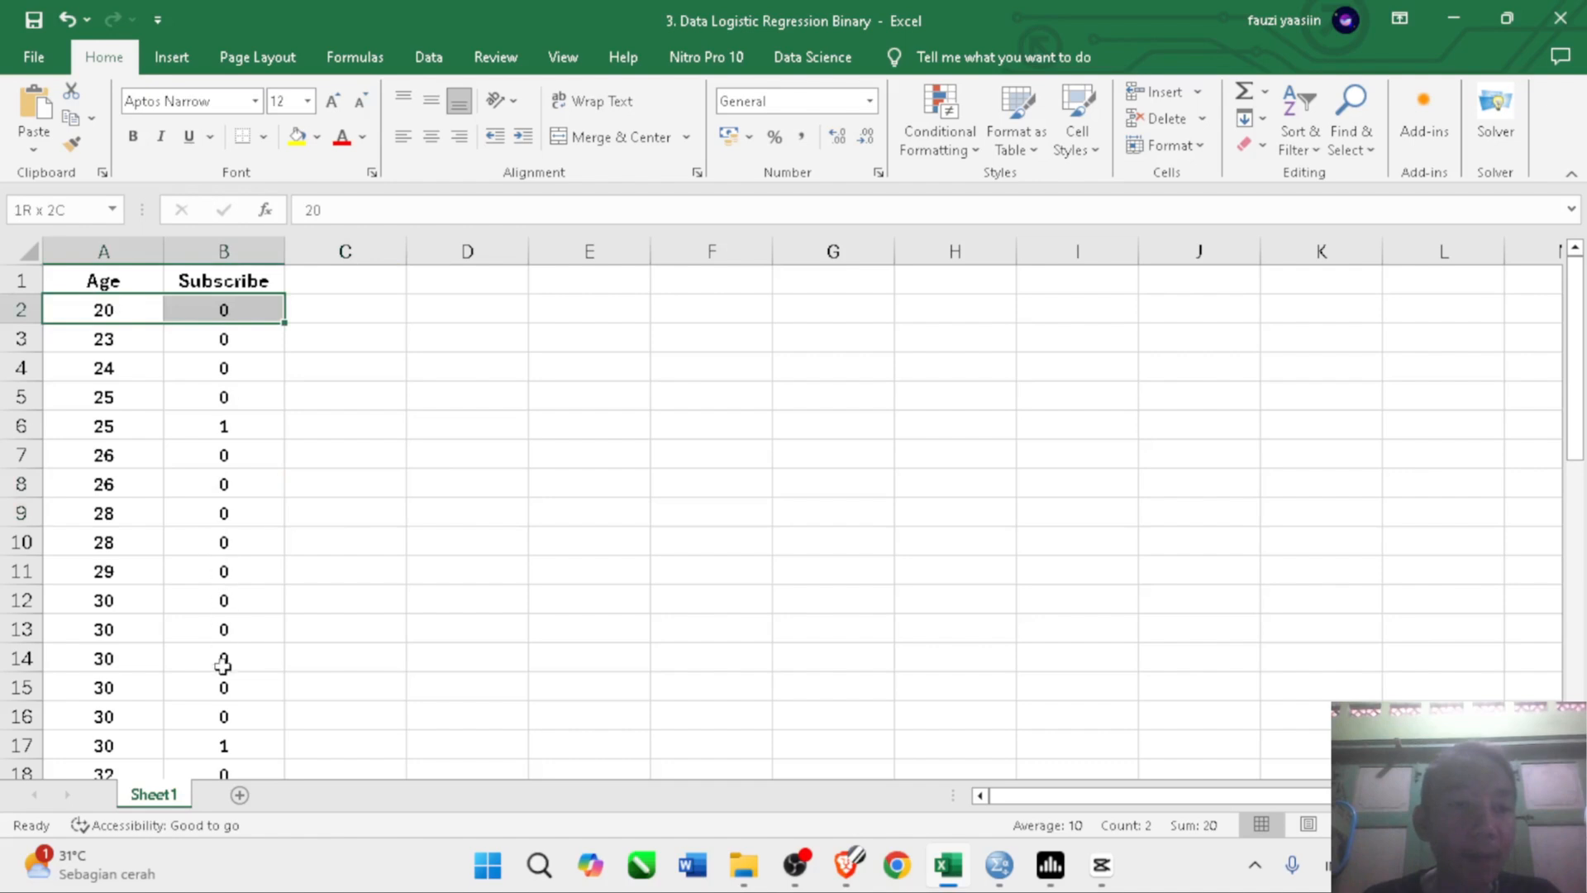
left_click_drag(223, 666, 224, 702)
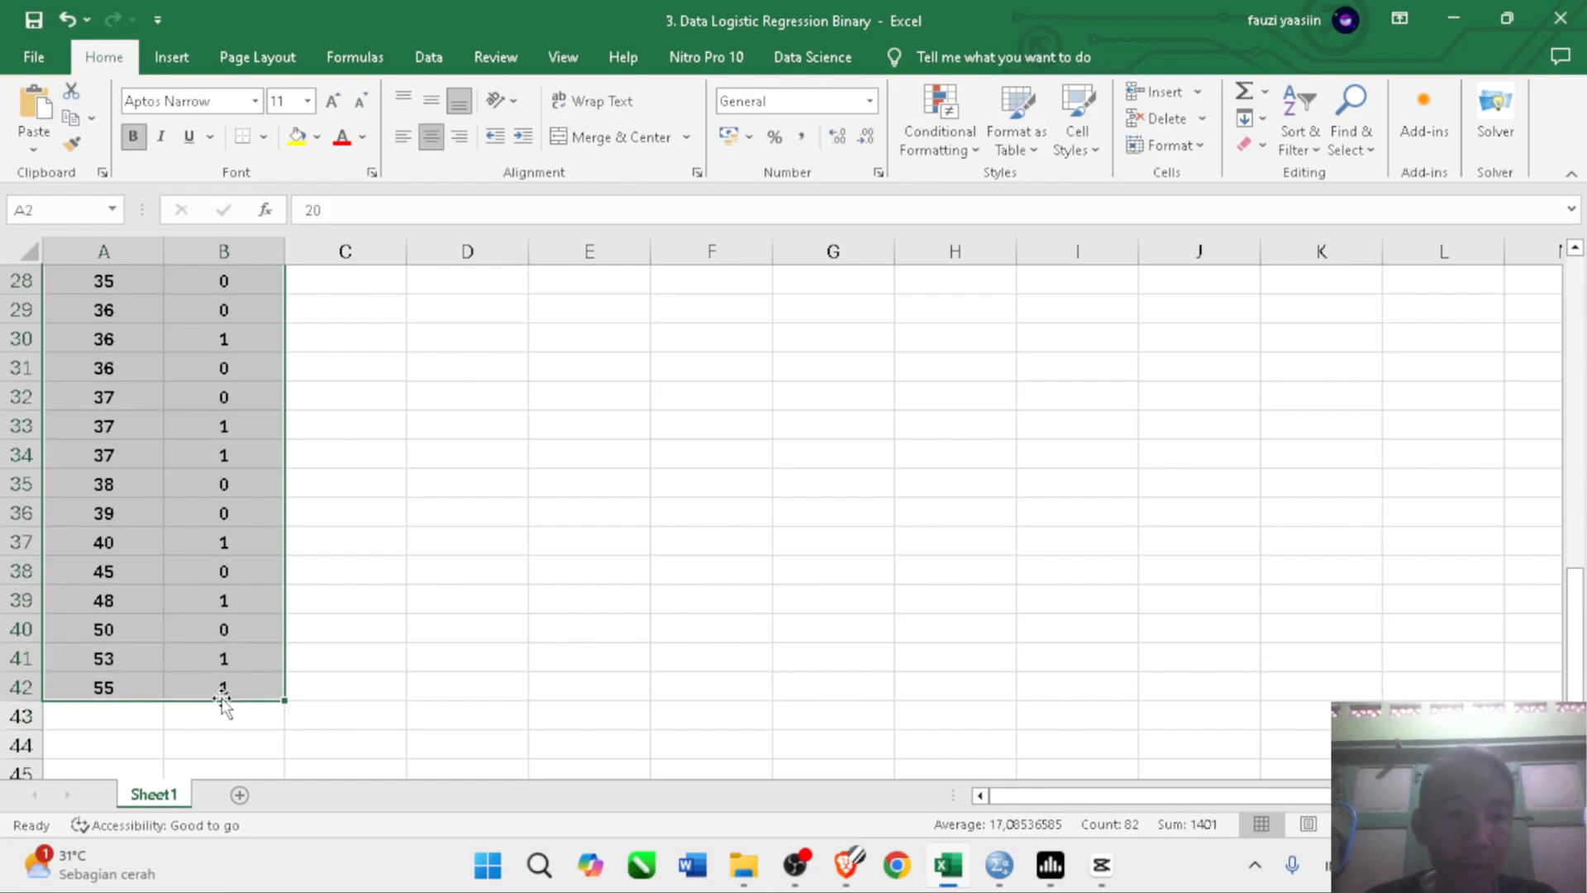
key("ctrl+c")
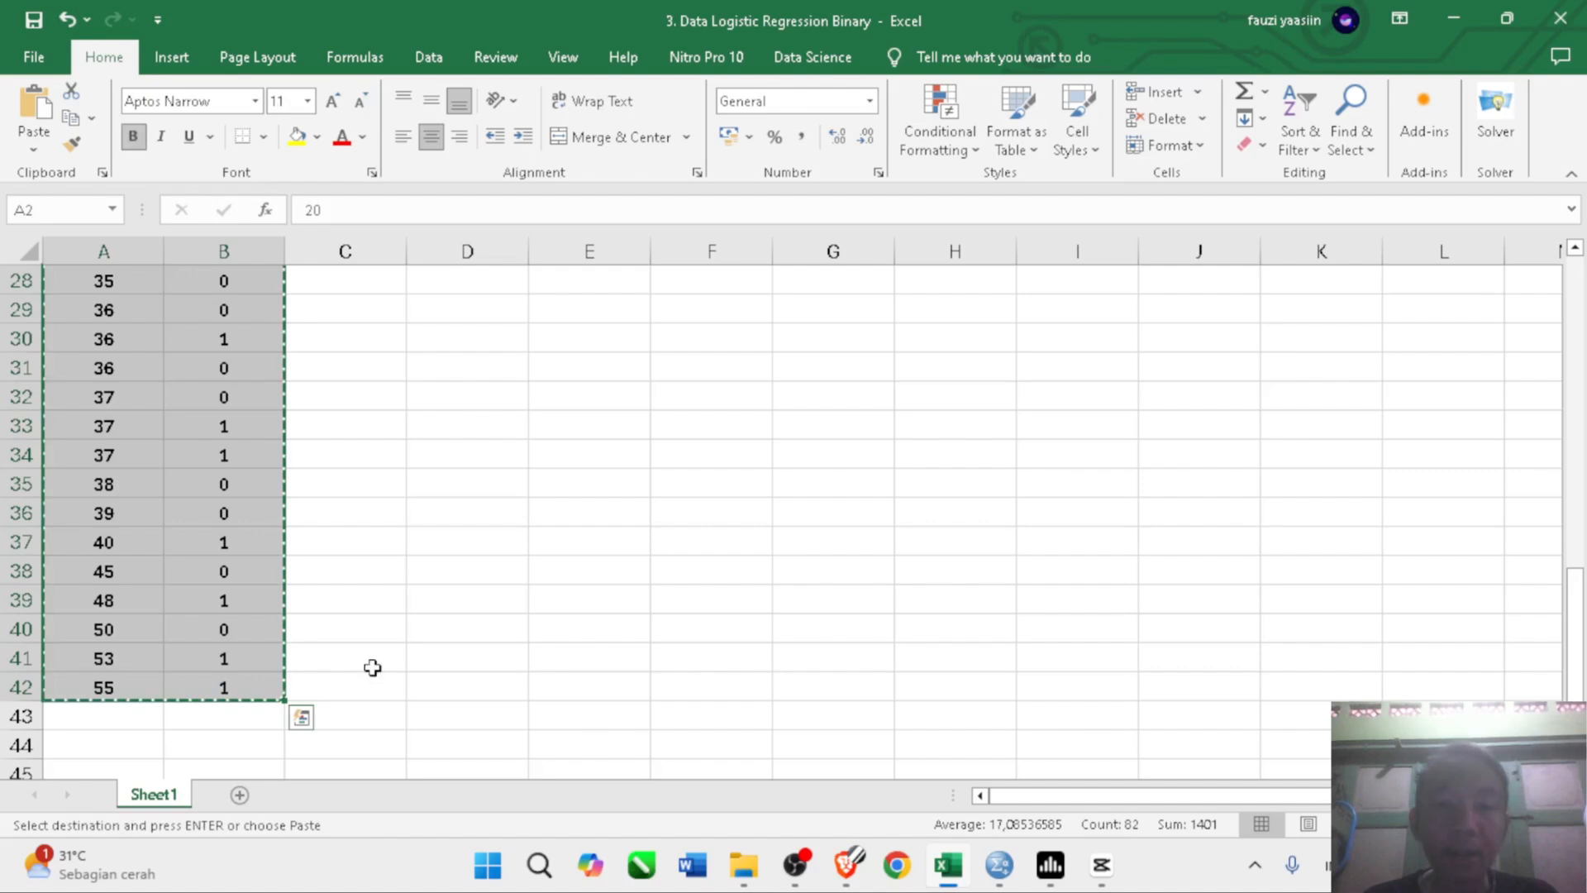
- Switch to the empty SPSS data editor and paste the copied values starting at row 1 of the first column
key("alt+Tab")
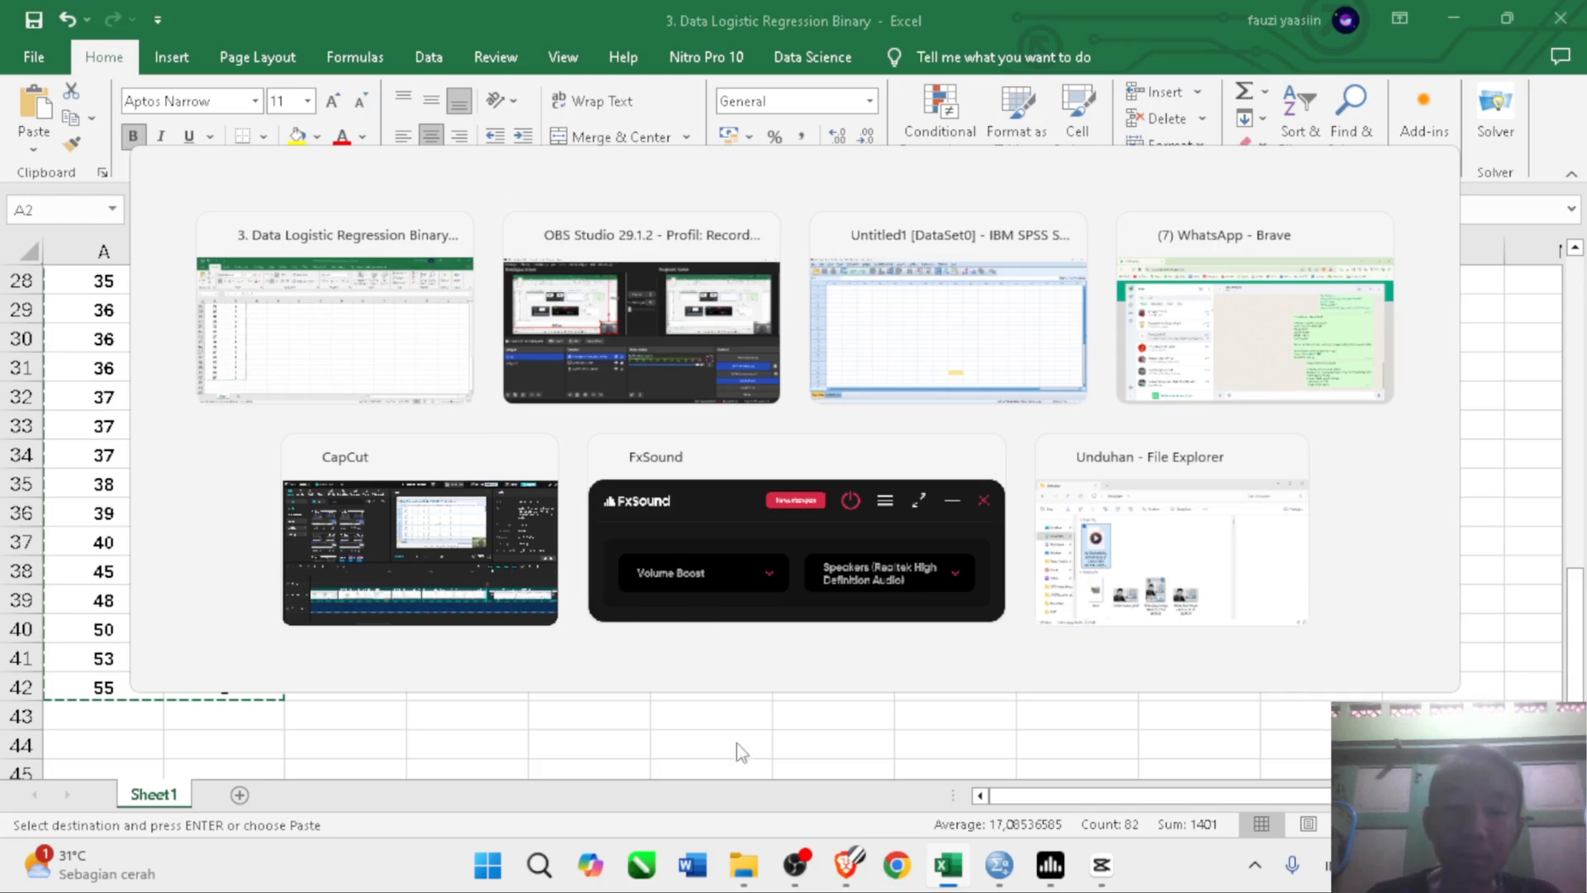
key("alt+Tab")
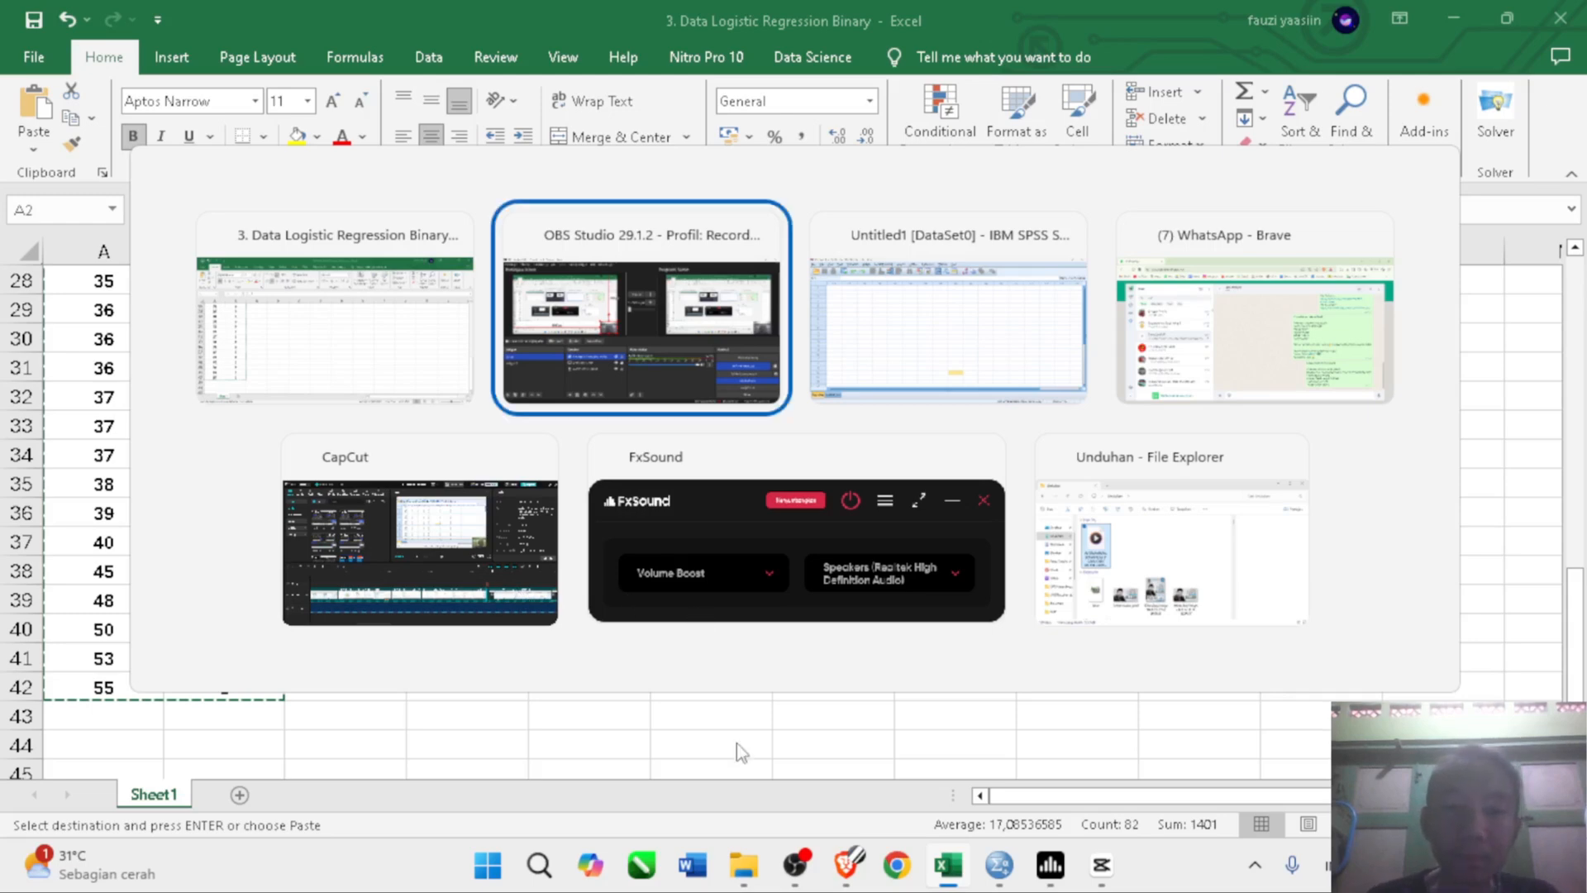
left_click(888, 351)
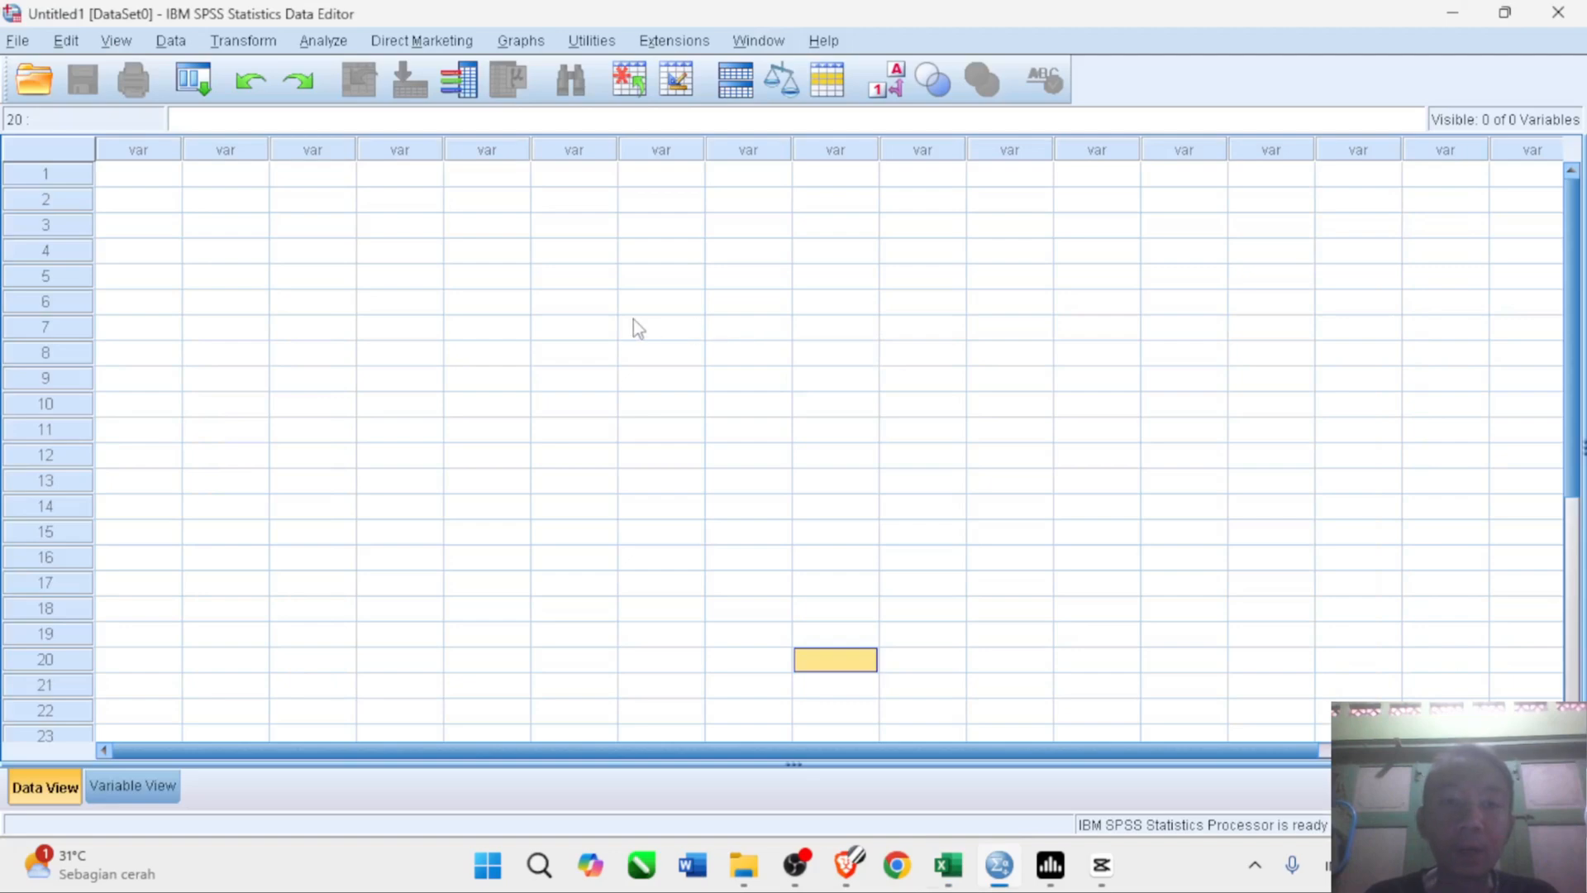
left_click(634, 327)
left_click(153, 171)
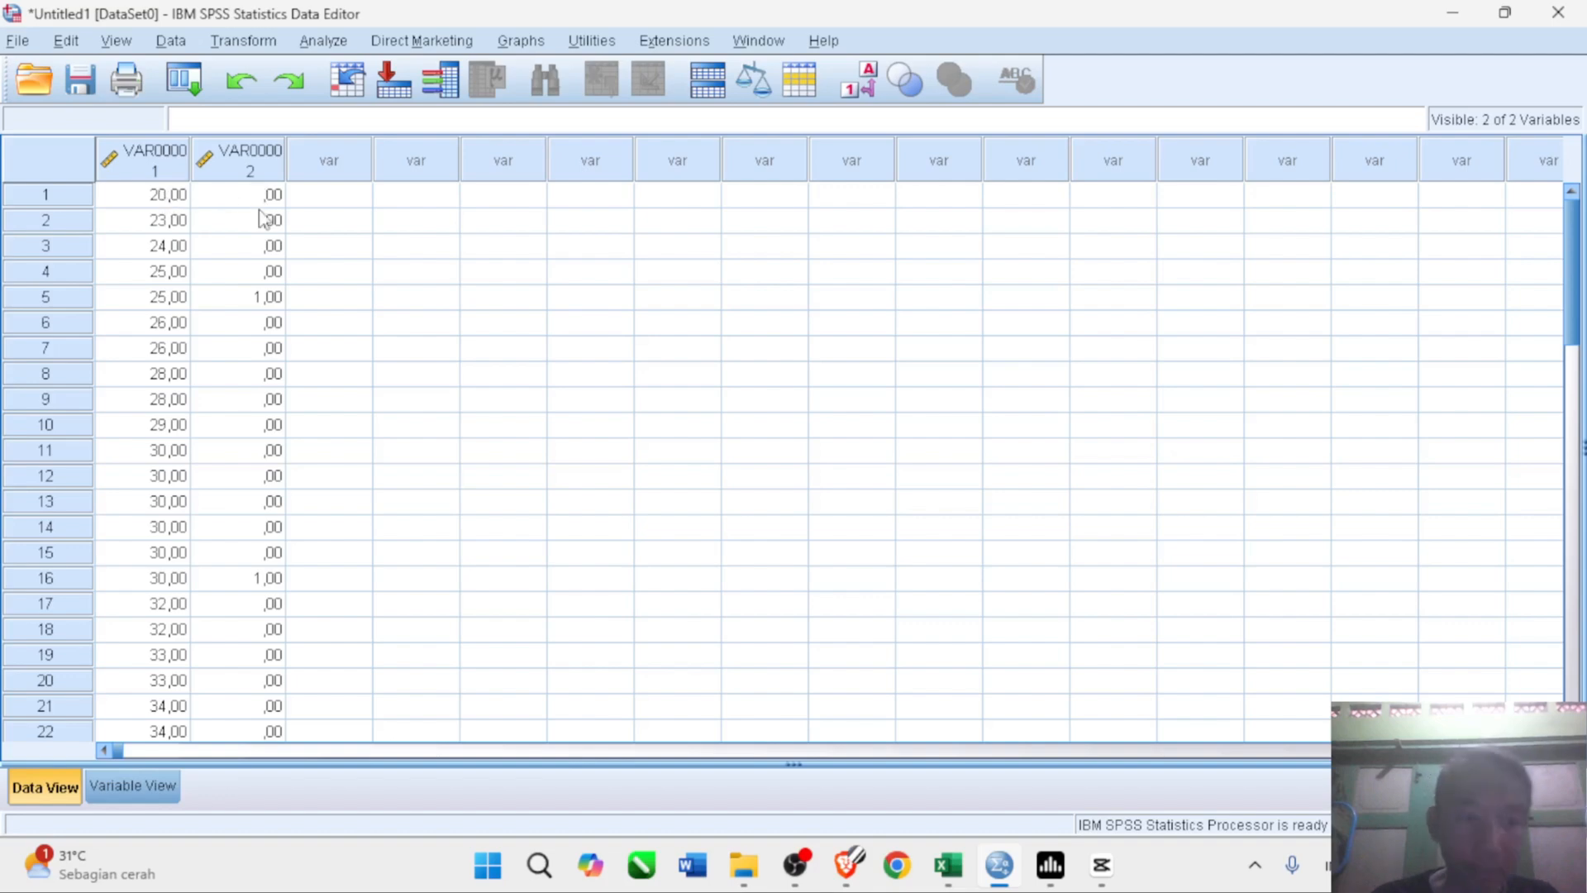
- Rename the first variable as Age and the second as Subscribe in the variable definitions
left_click(132, 786)
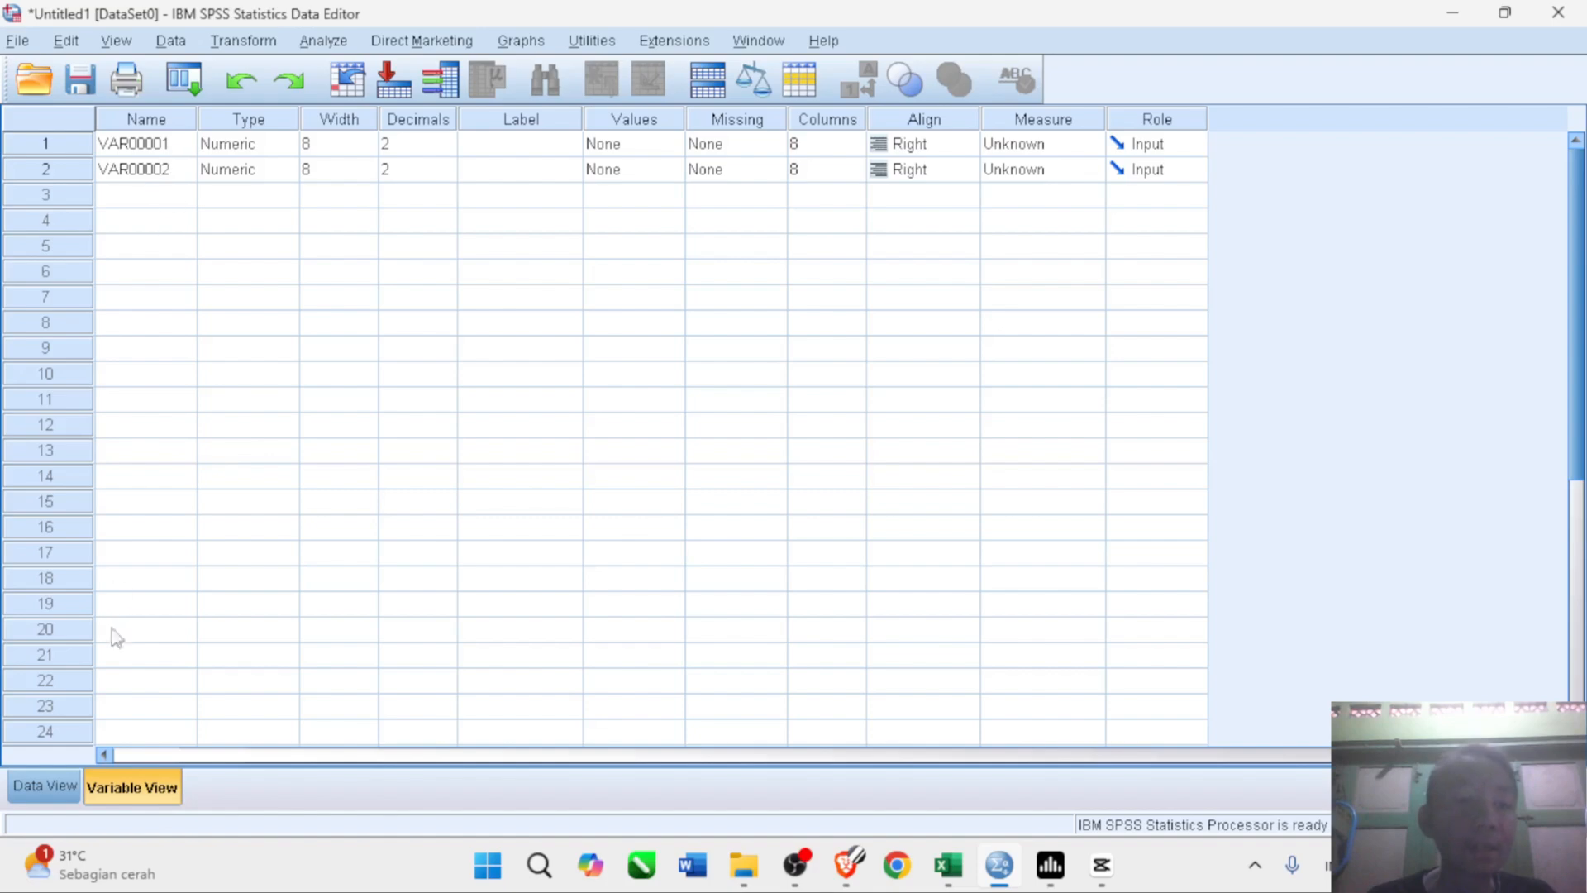
left_click(58, 782)
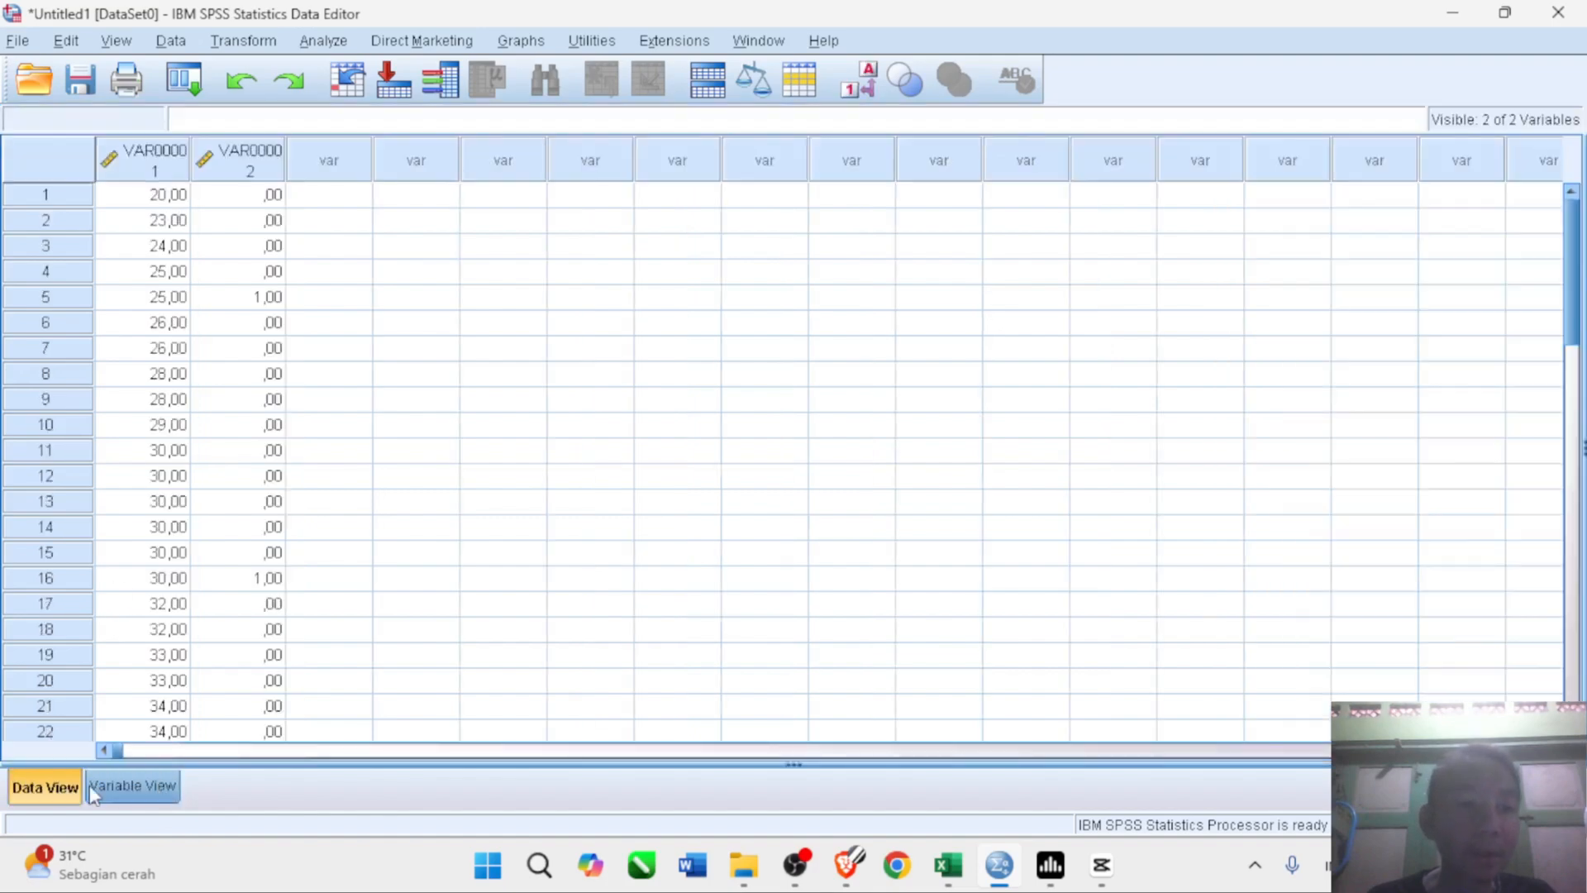
left_click(93, 790)
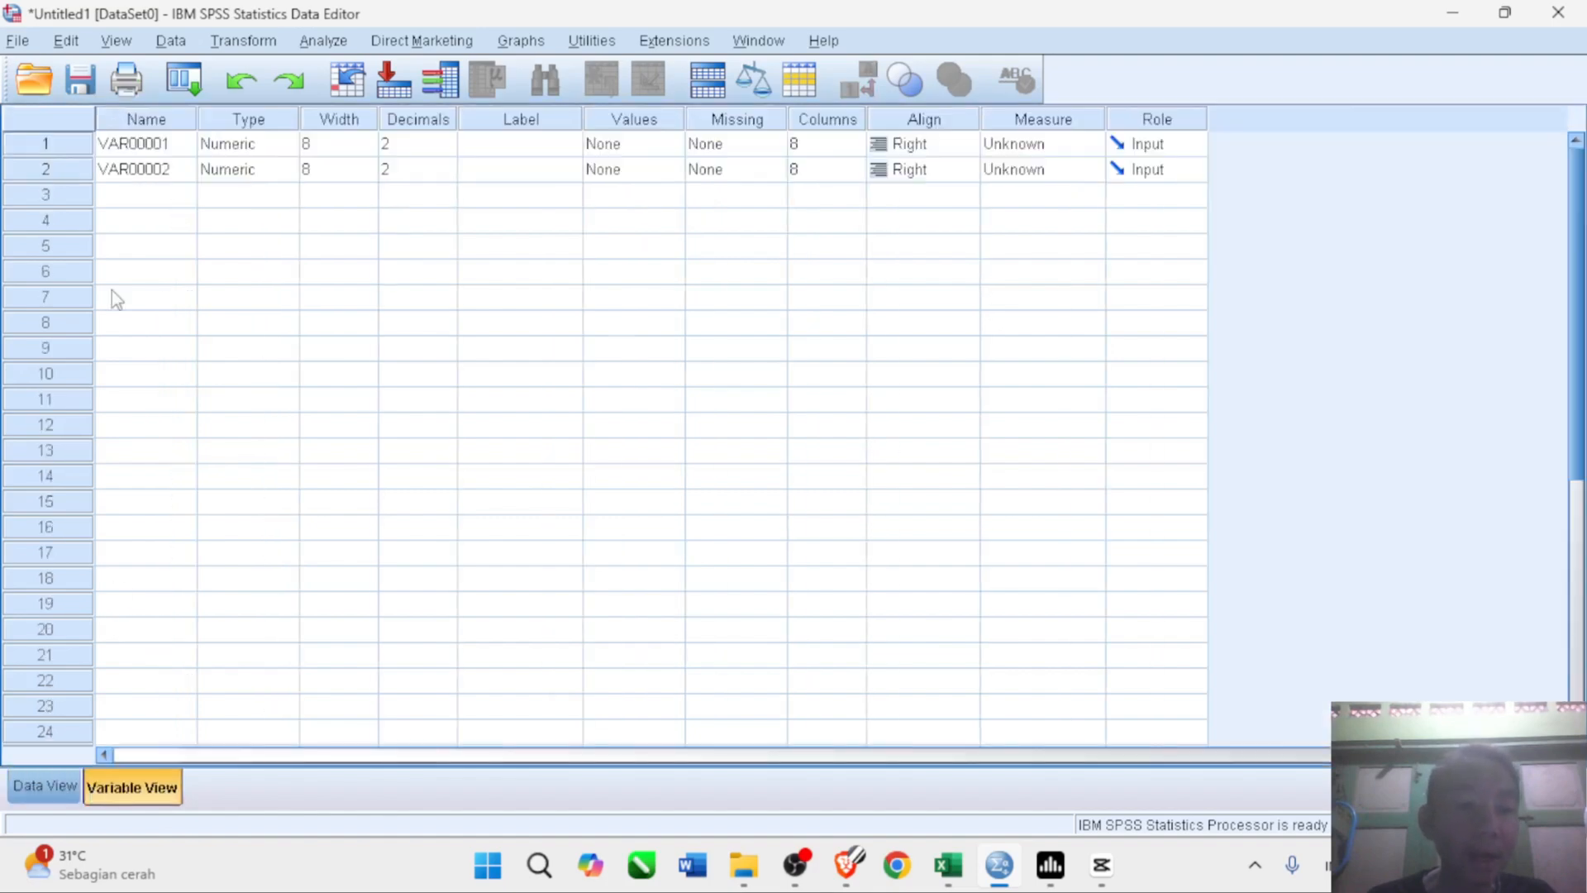
left_click(162, 146)
type("A")
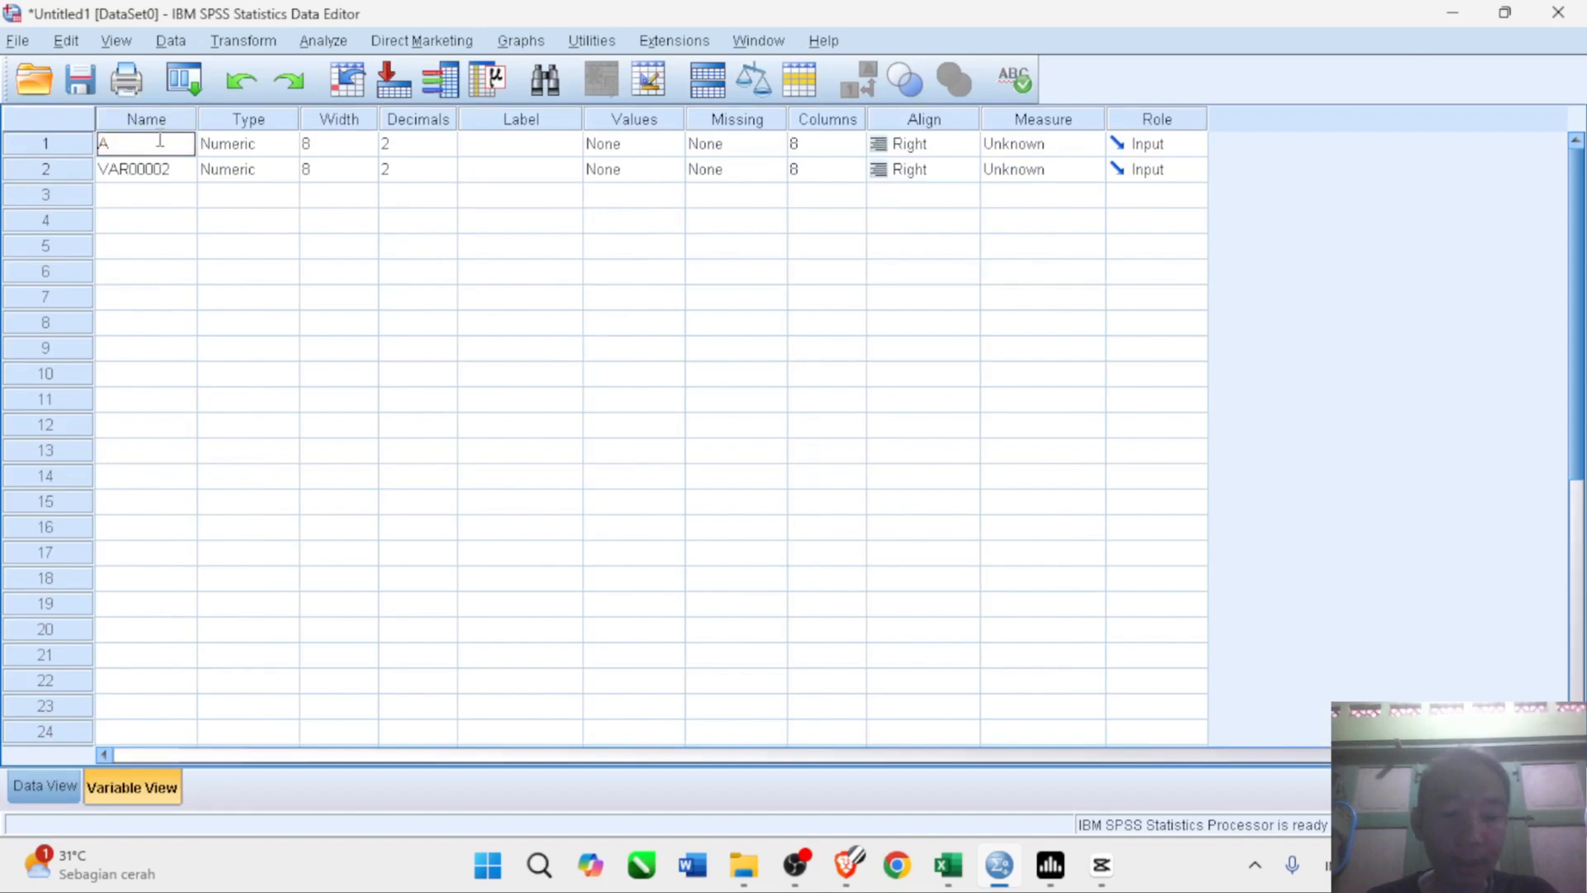
type("ge")
left_click(161, 171)
type("S")
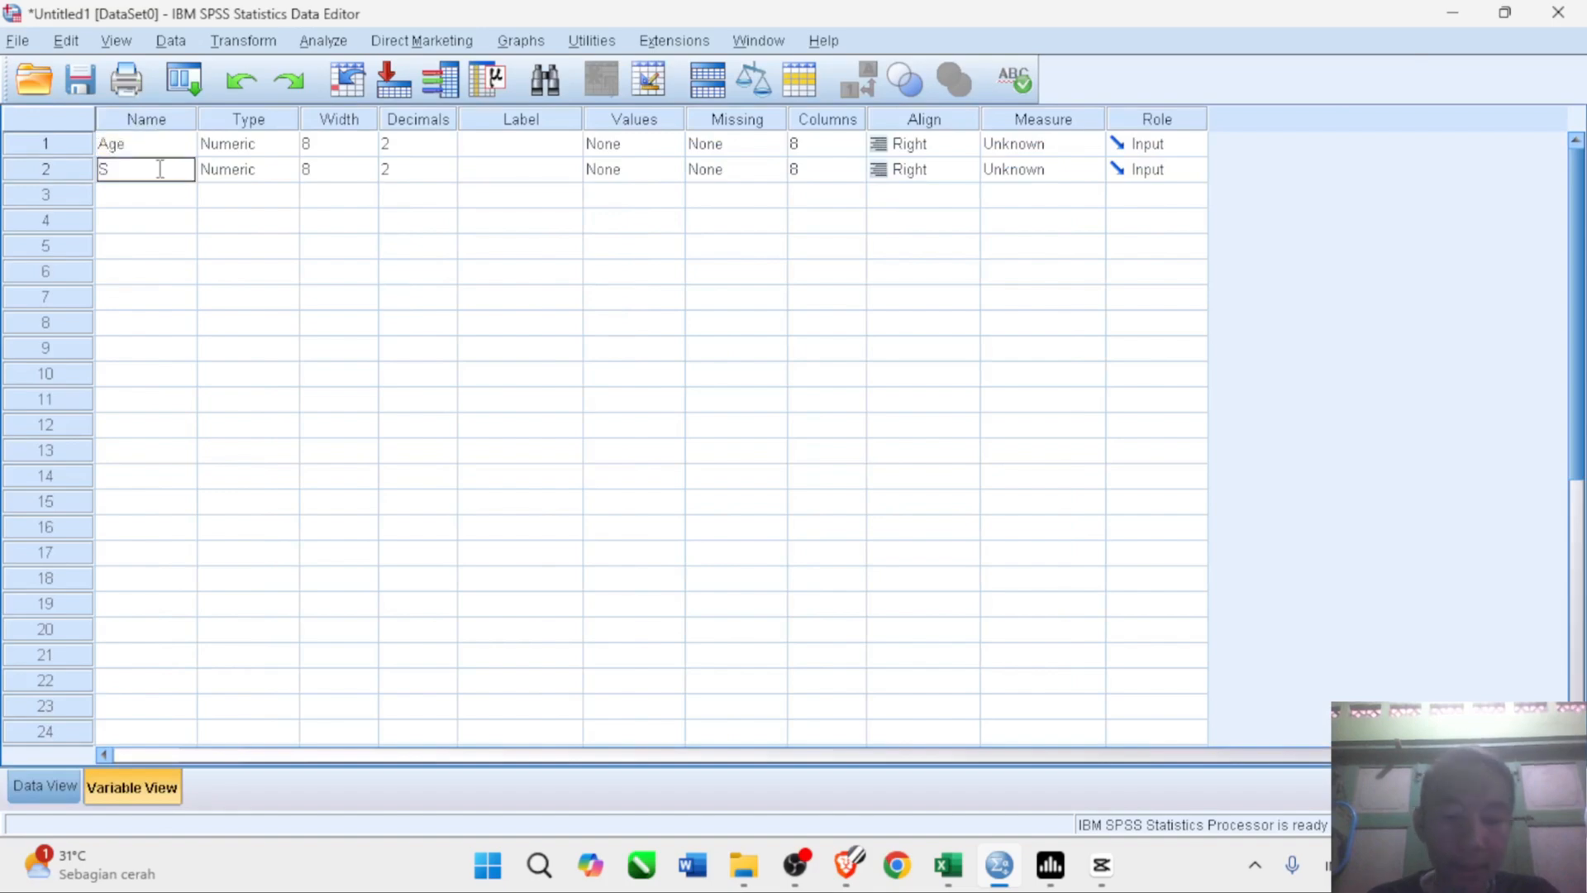
type("ubscrib")
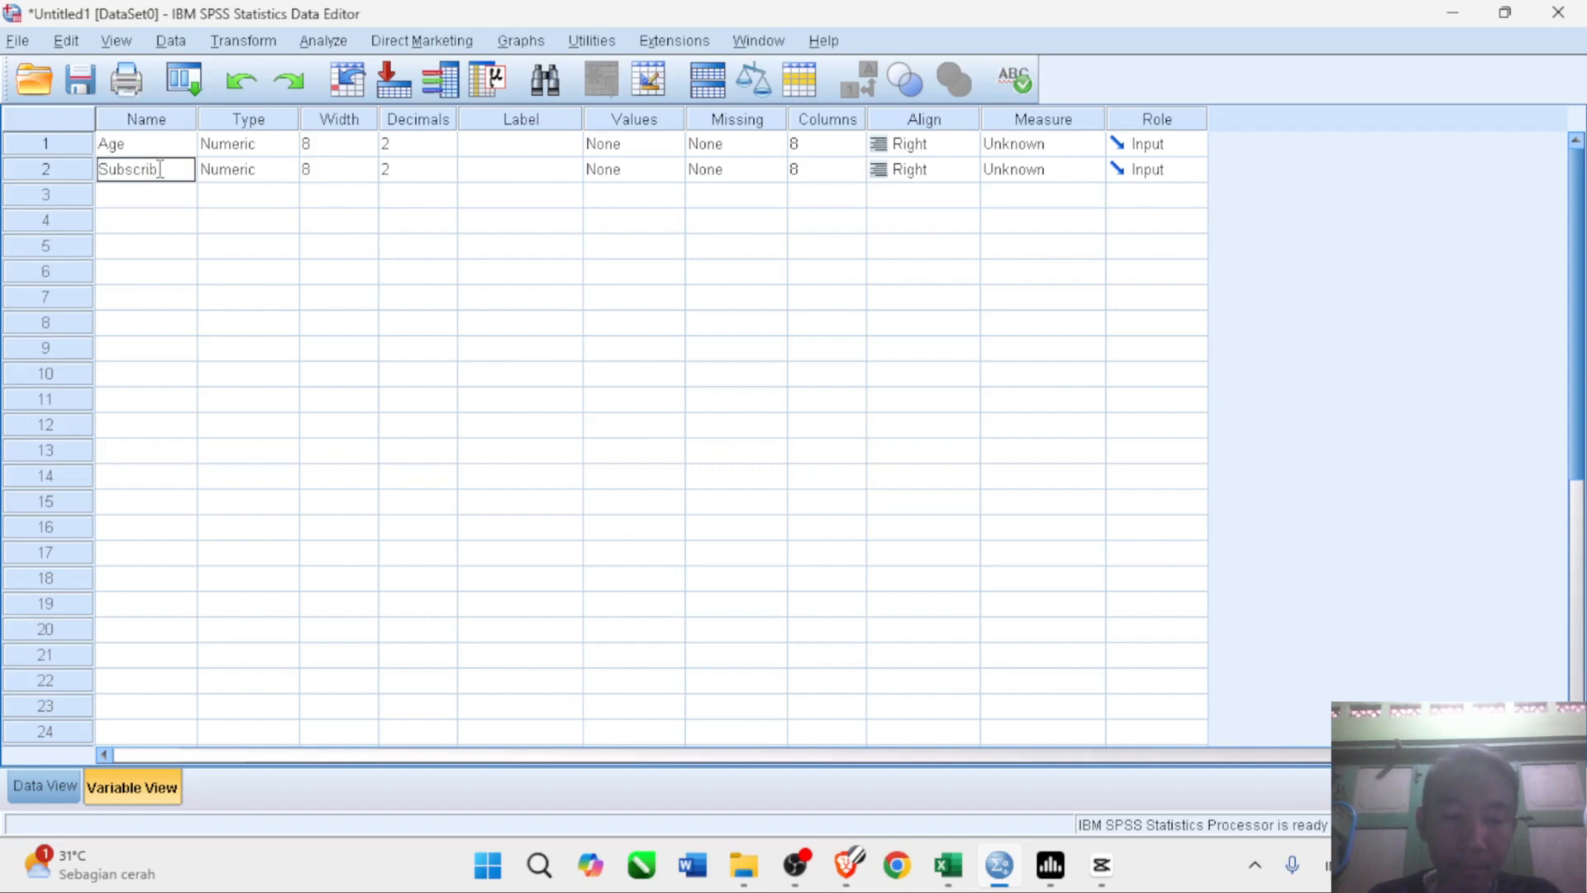
type("e")
left_click(223, 197)
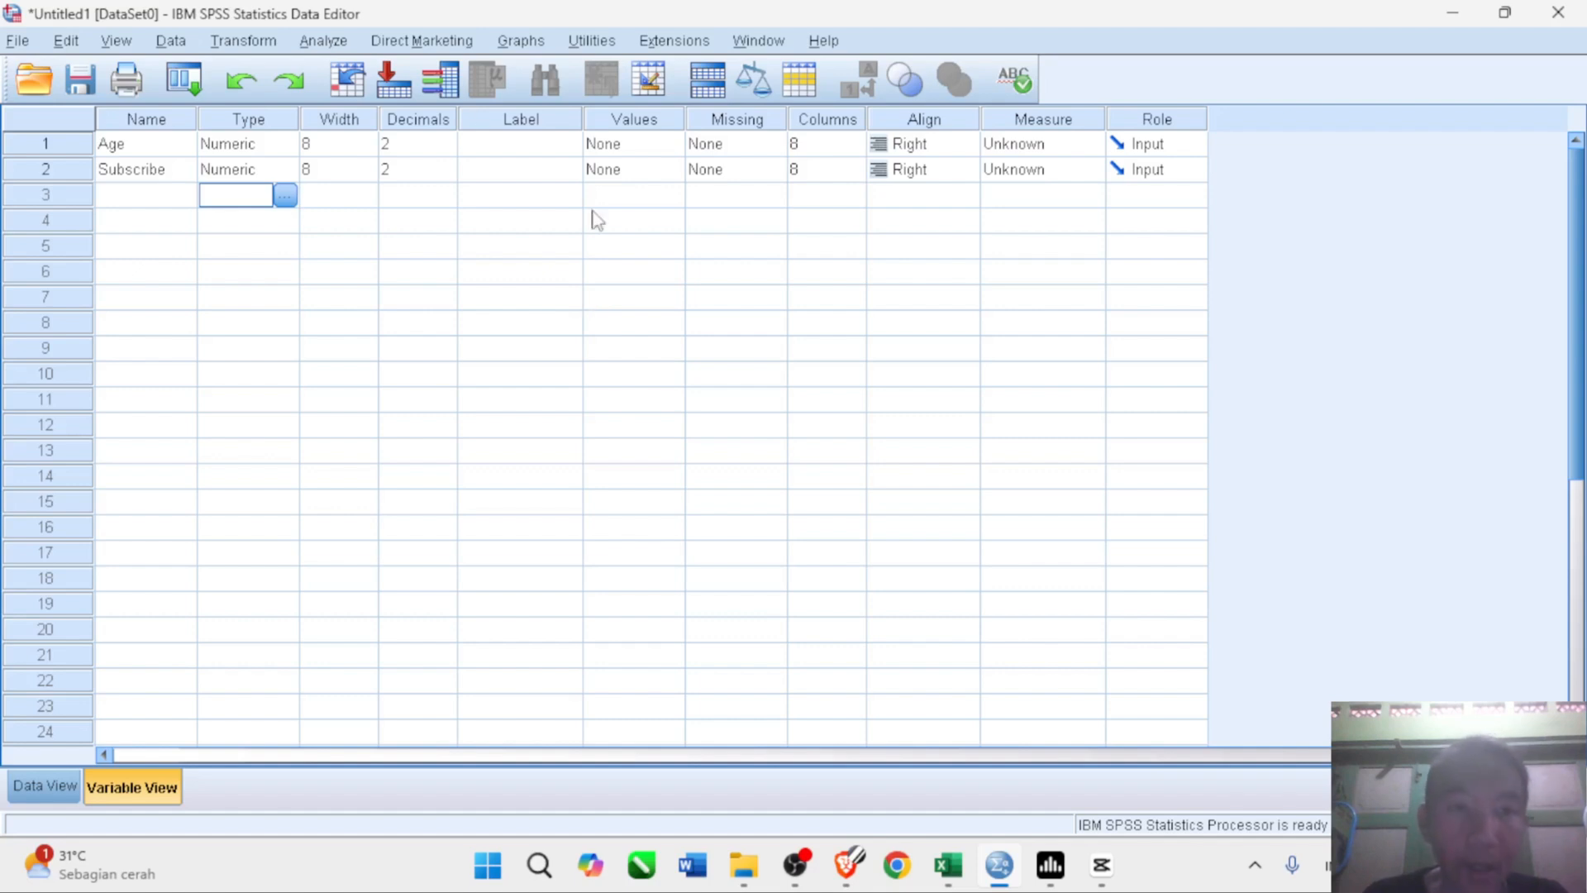
- Set the decimals of both the Age and Subscribe variables to 0
left_click(424, 143)
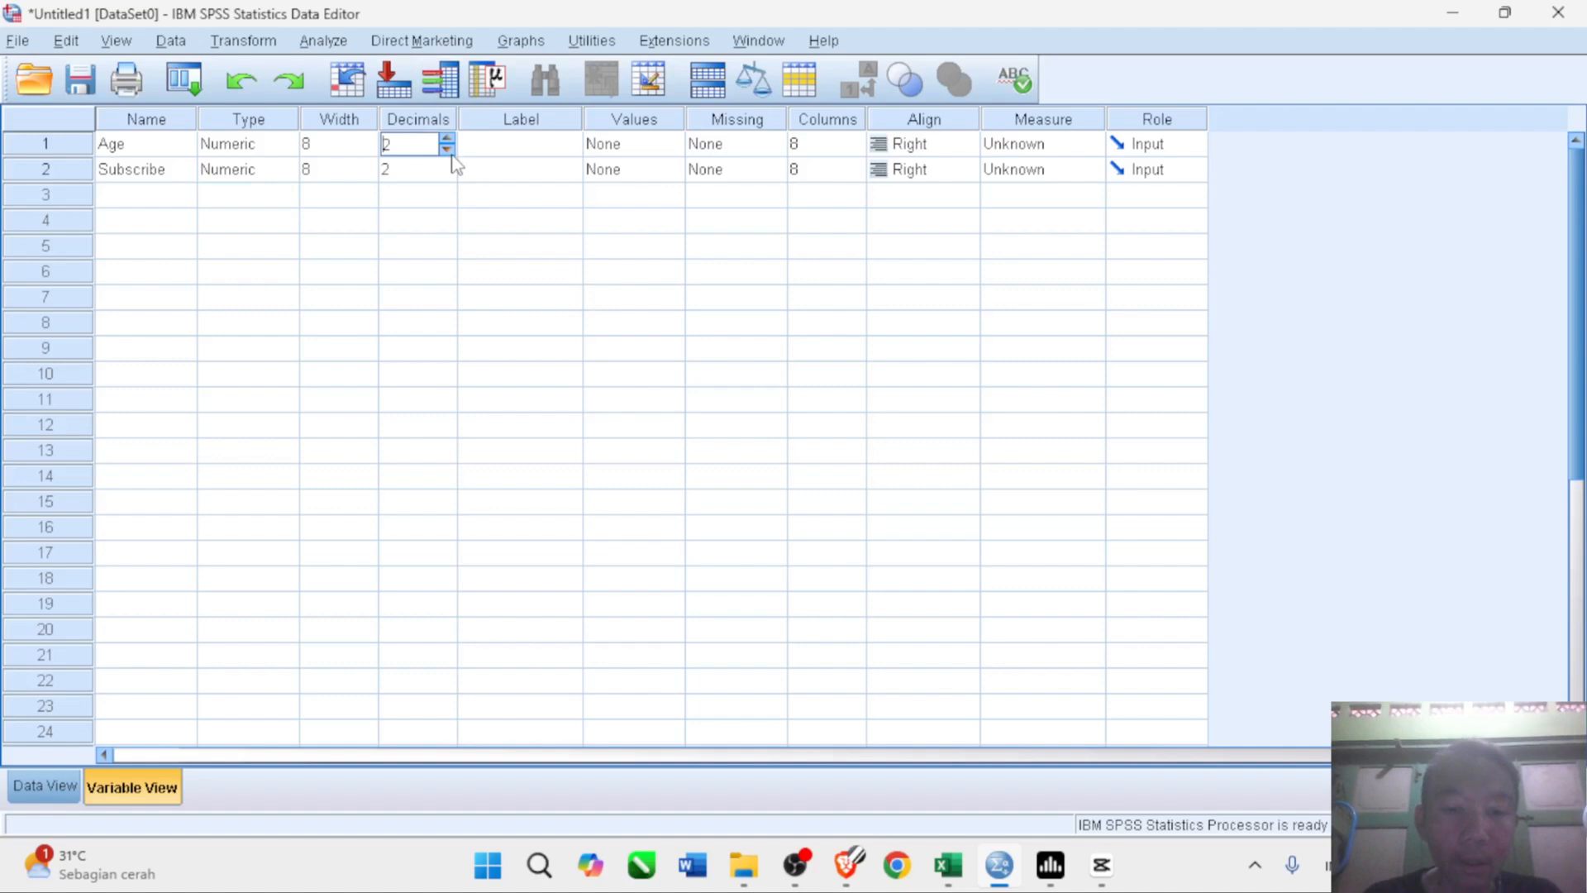
left_click(447, 150)
left_click(430, 169)
left_click(447, 174)
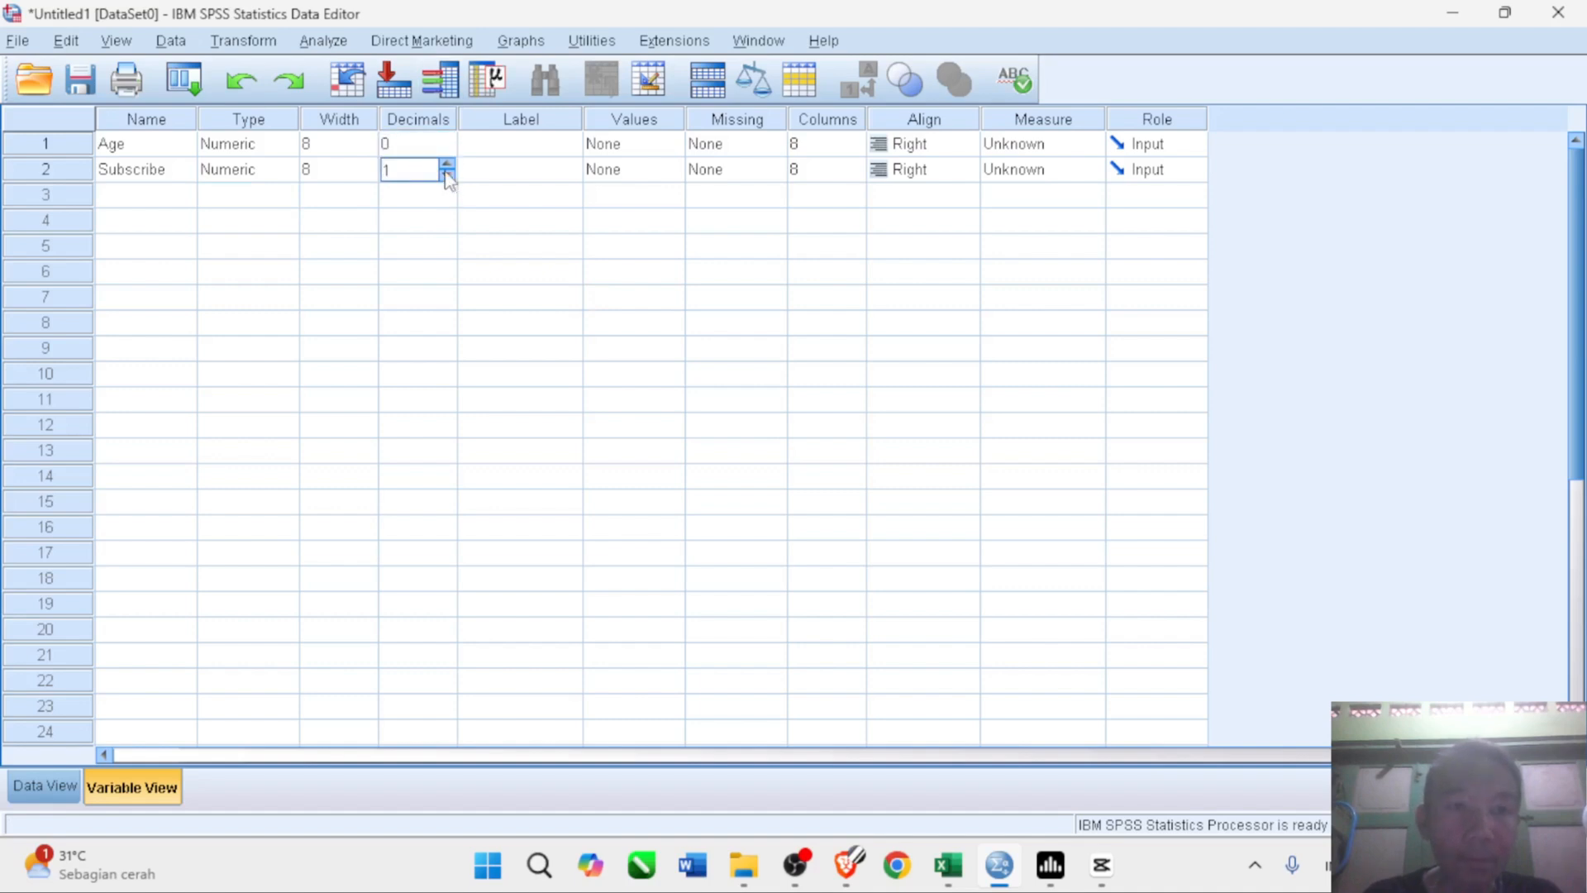
left_click(447, 174)
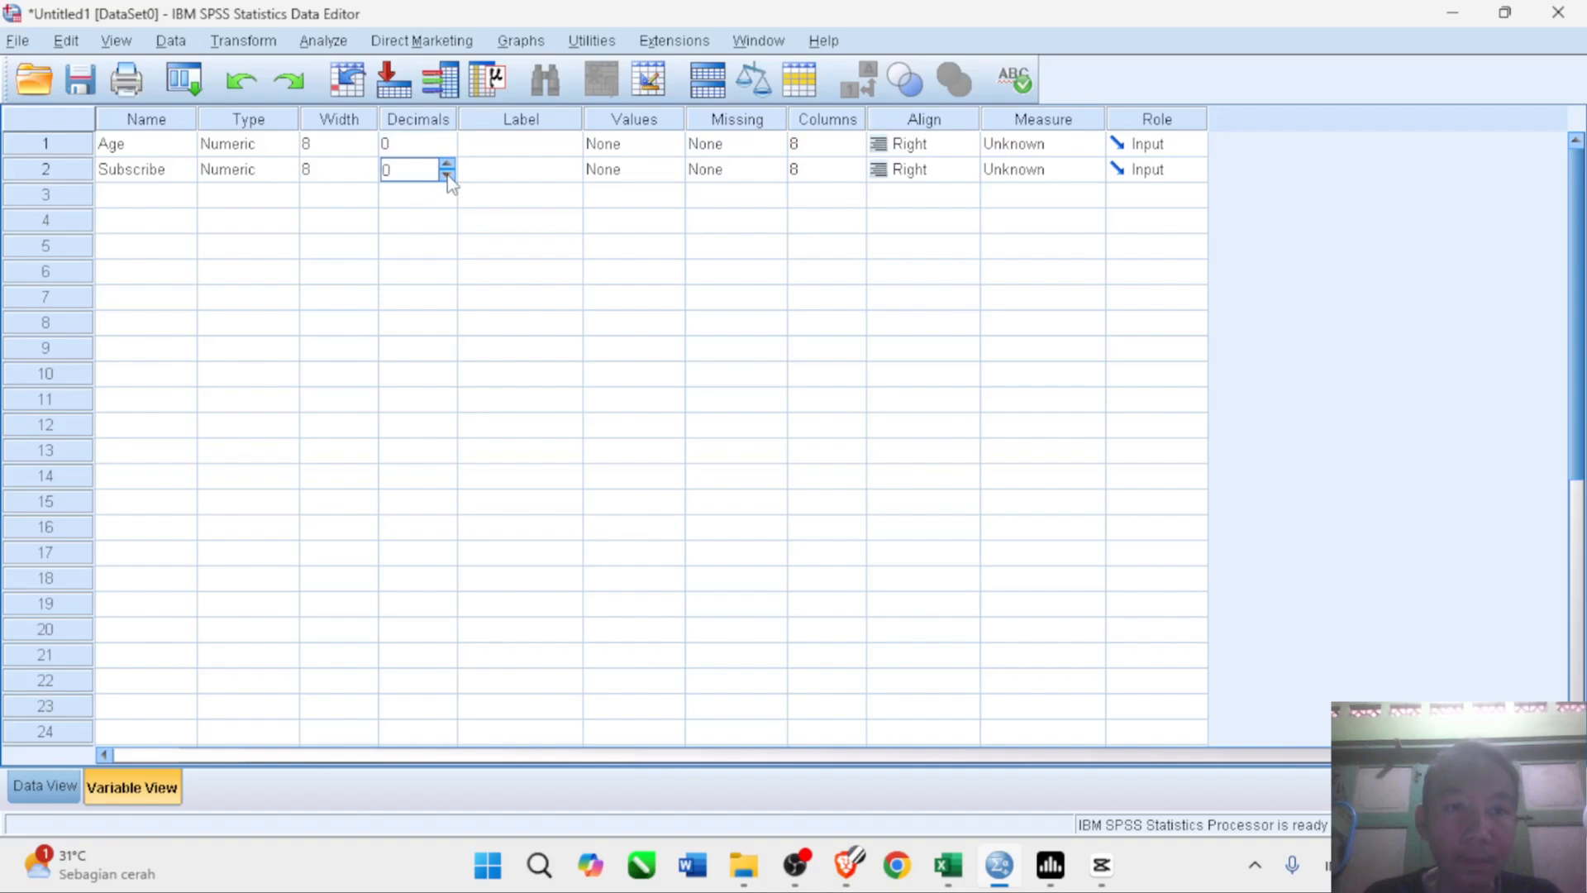
left_click(622, 305)
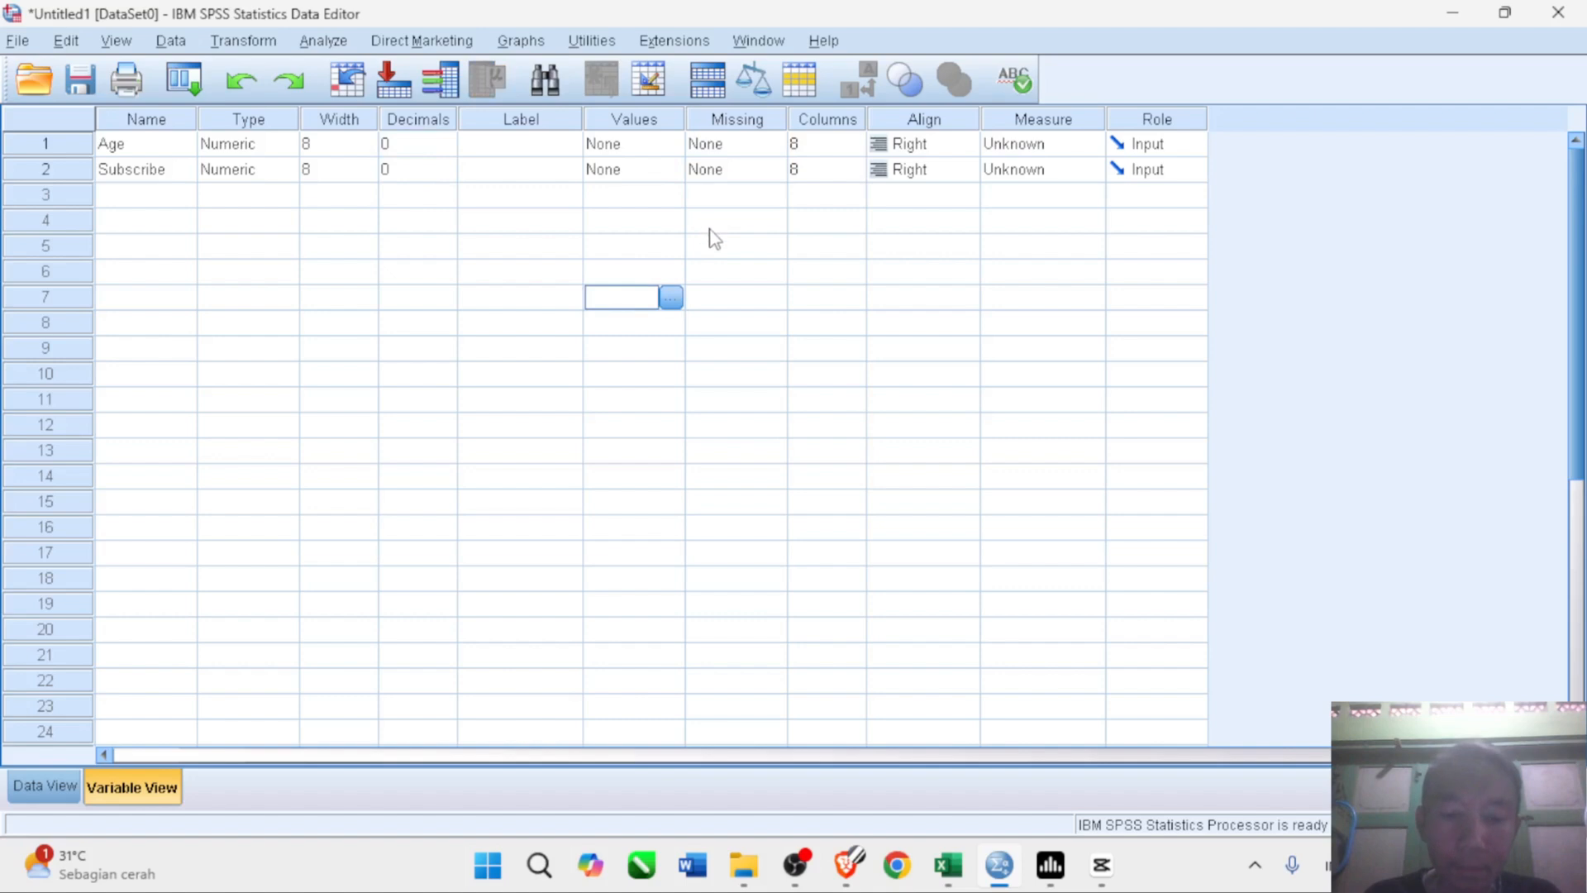
- Add a value label to the Subscribe variable that defines 0 as "No Subscribe"
left_click(668, 174)
left_click(670, 170)
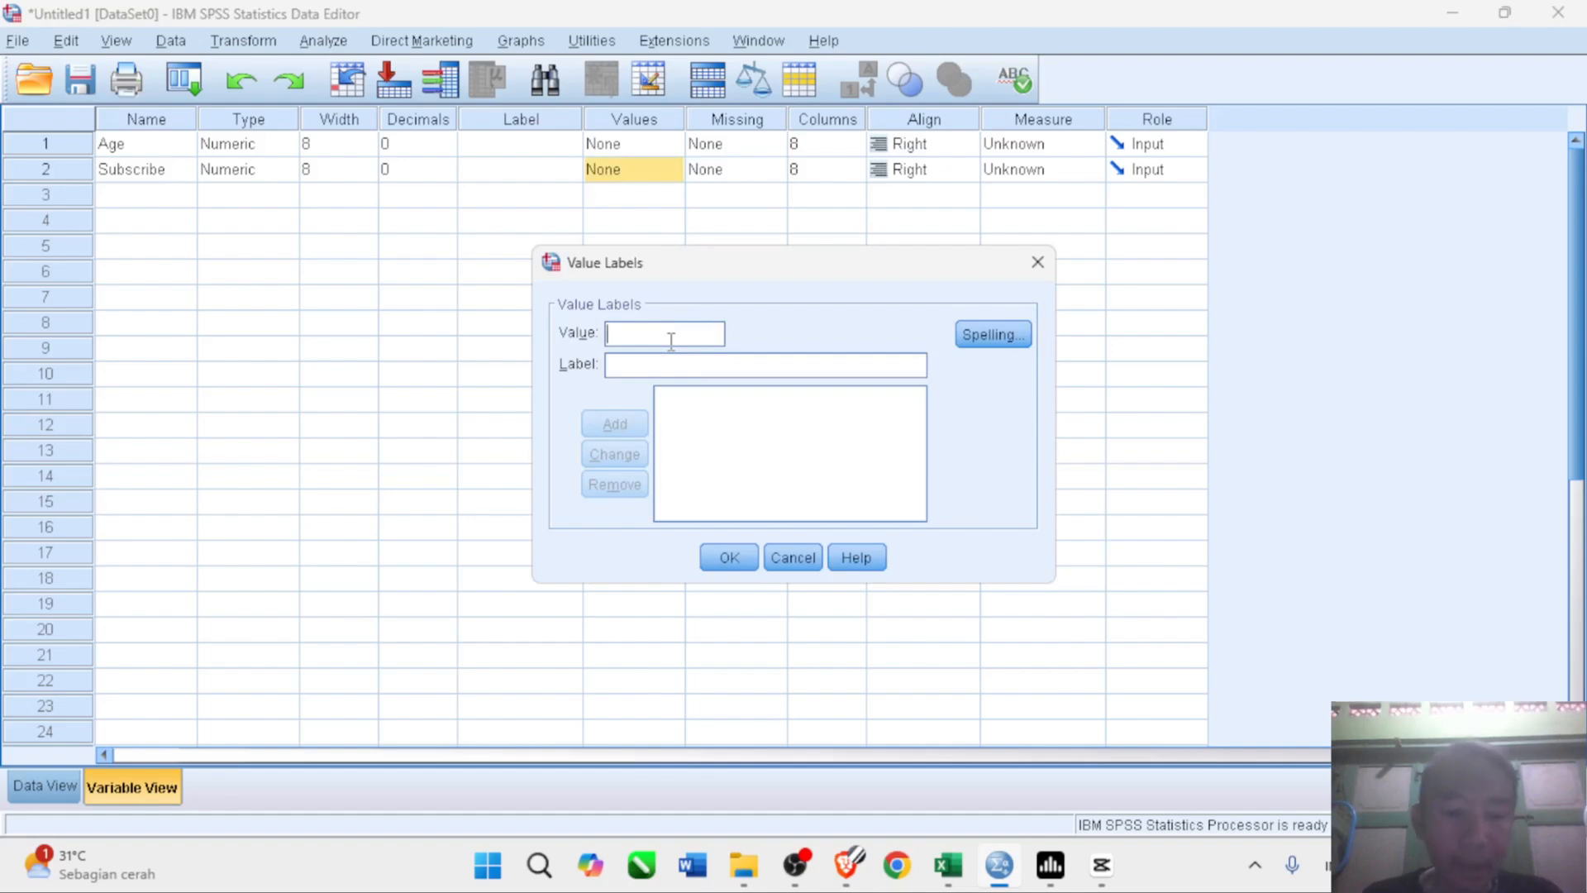
type("0")
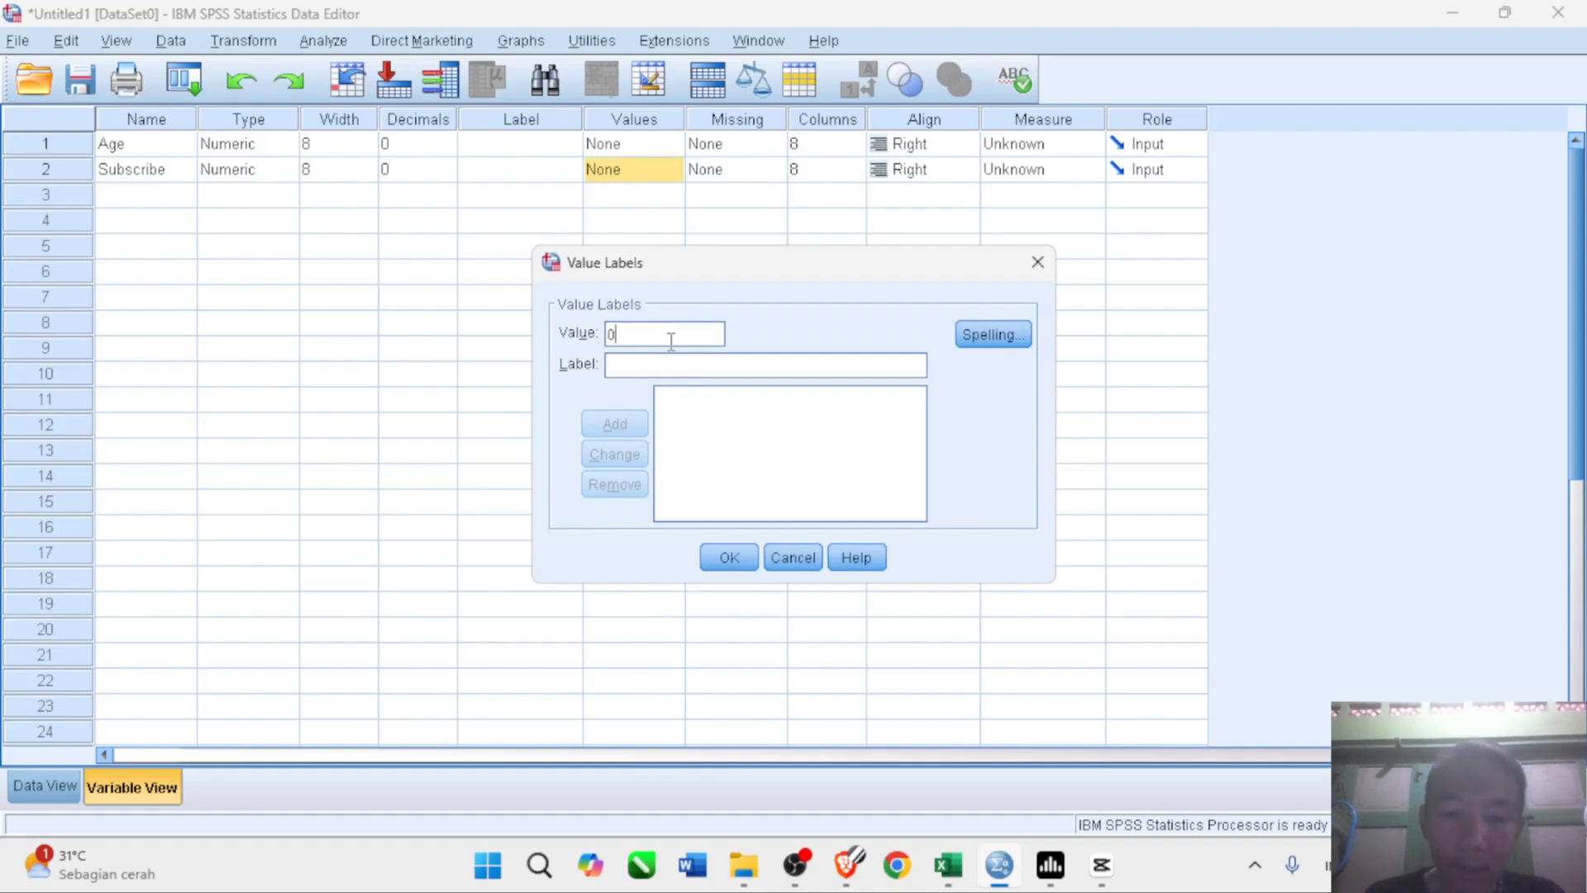
left_click(674, 364)
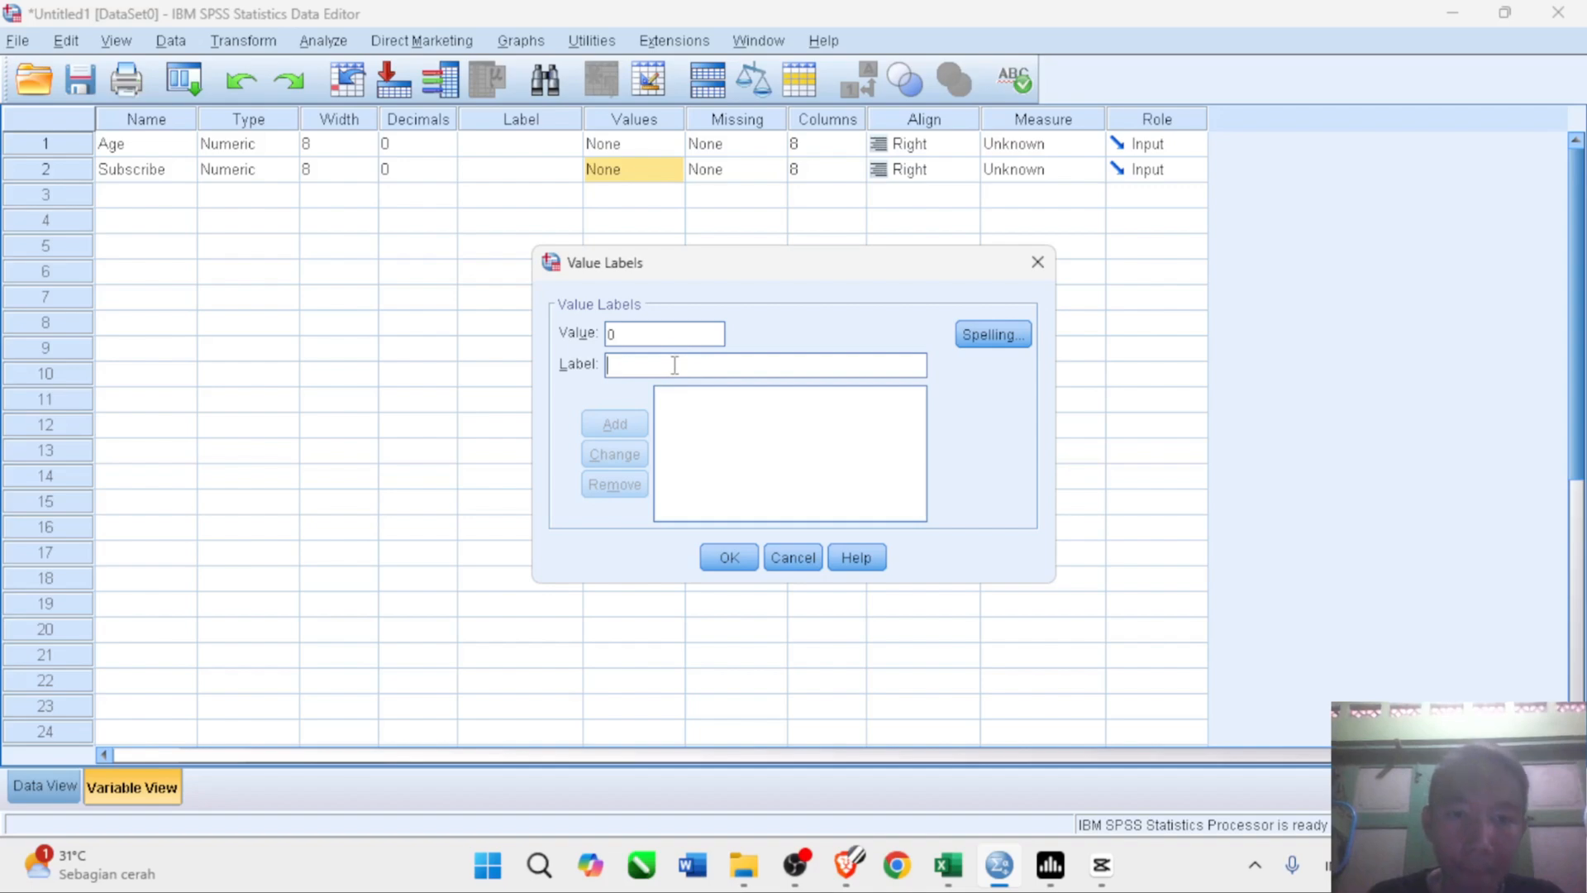
type("No S")
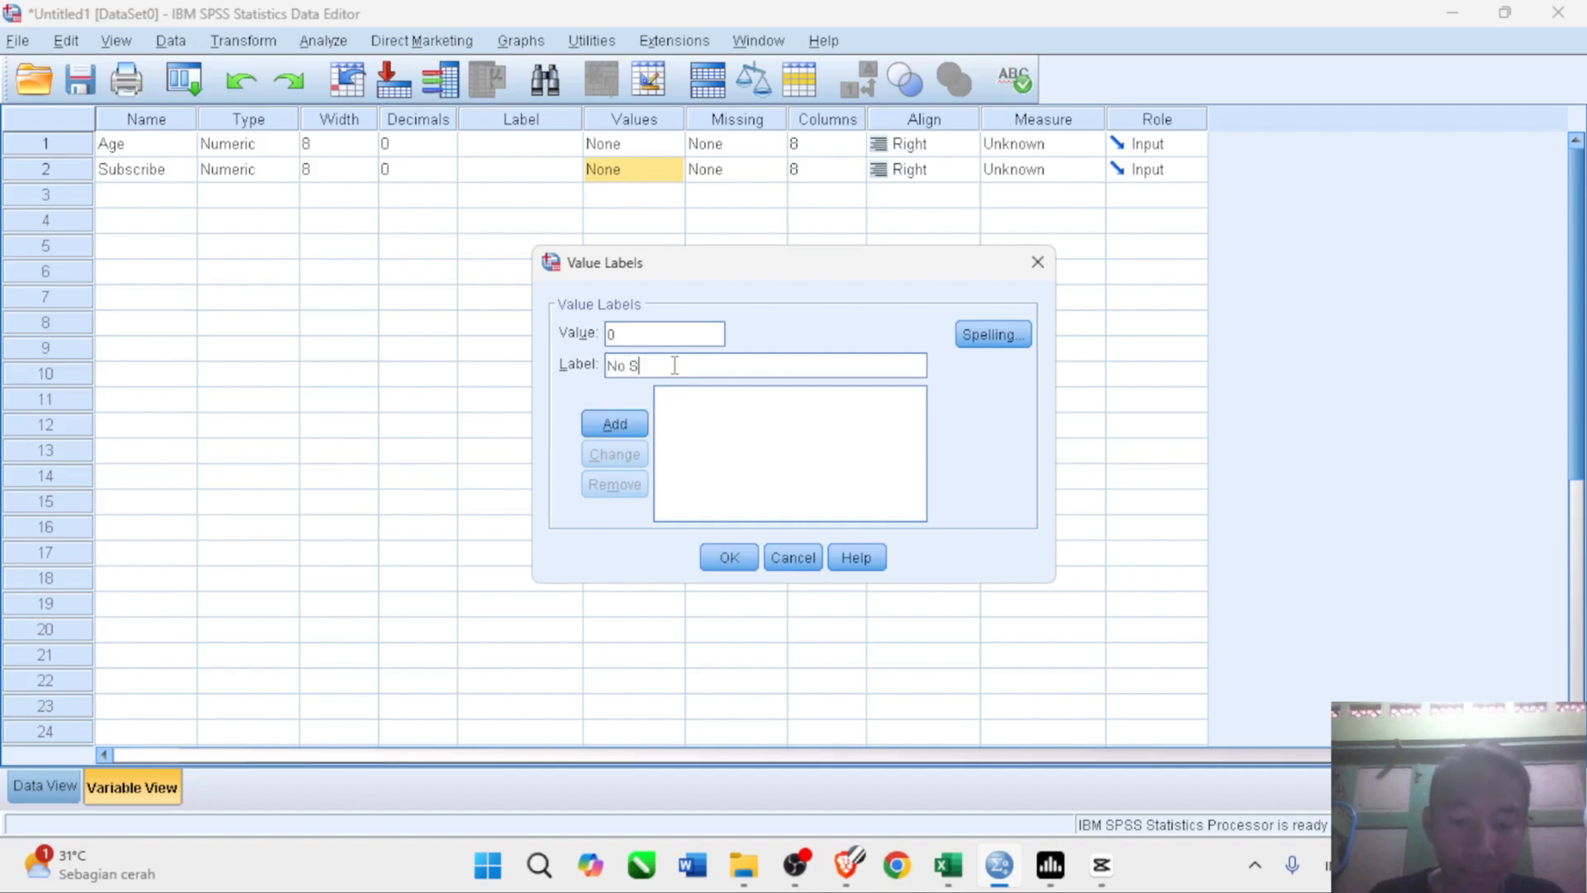
type("ubscribe")
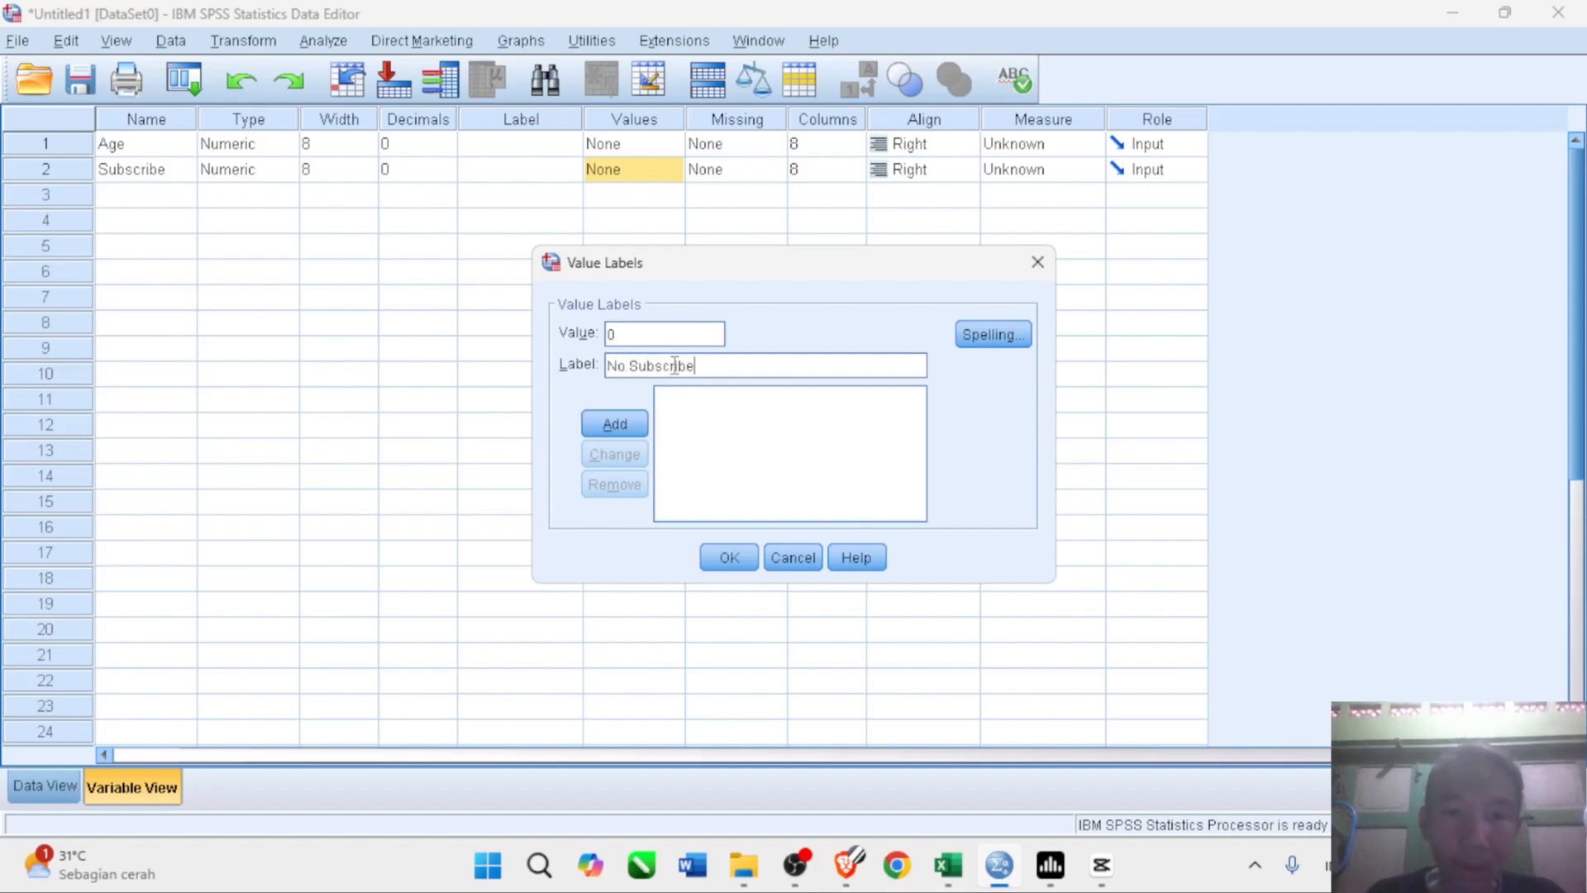
left_click(628, 425)
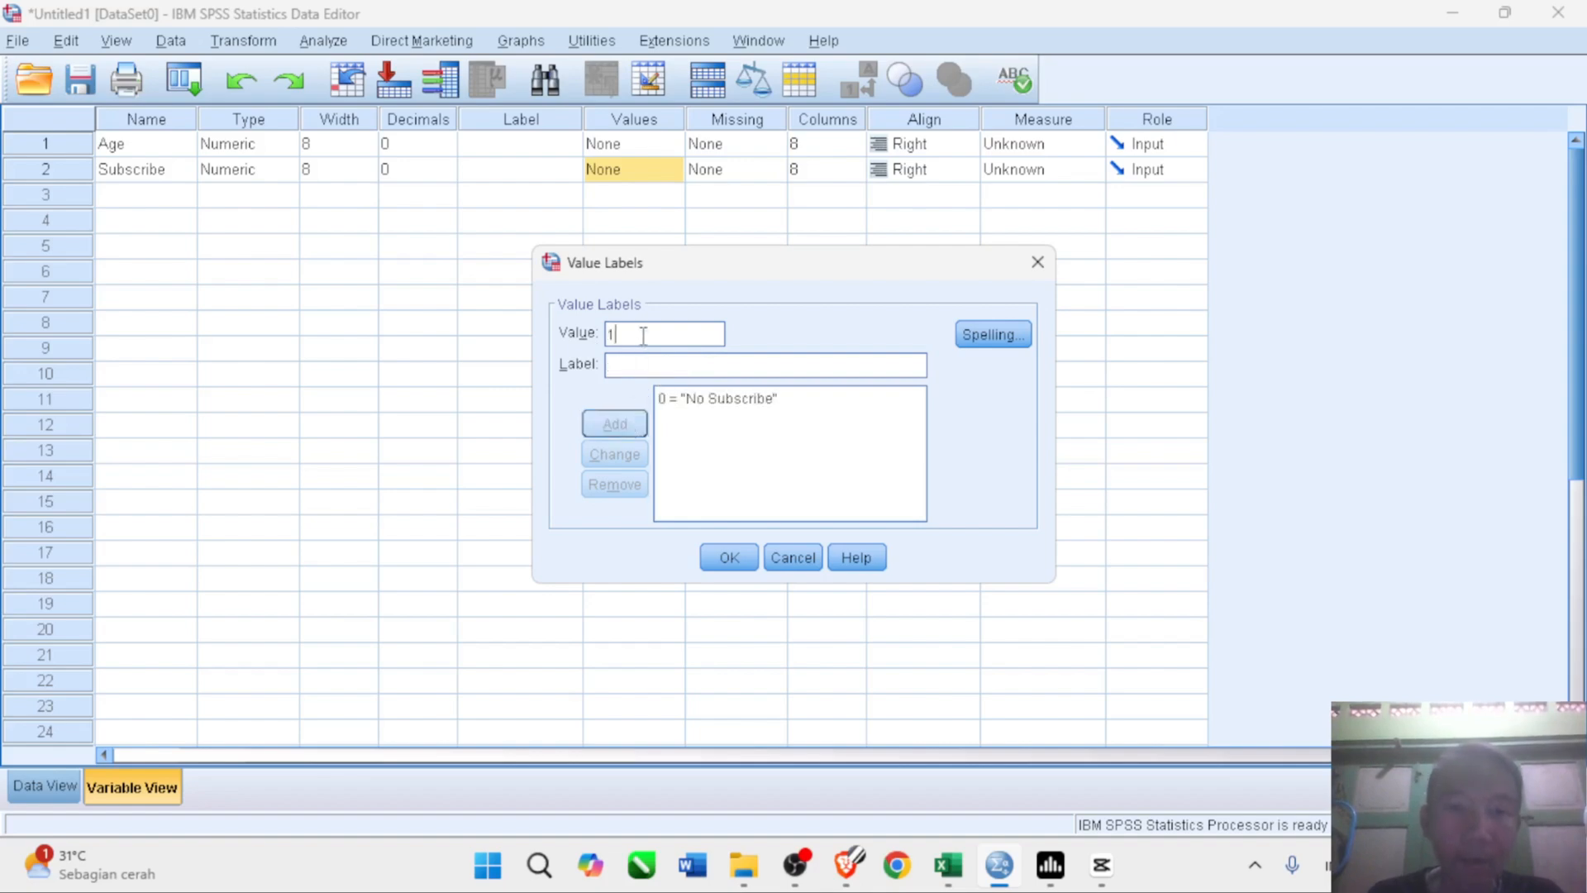
- Add the value label 1 = "Susbcribe" to the Subscribe variable and apply the value labels
left_click(643, 363)
type("S")
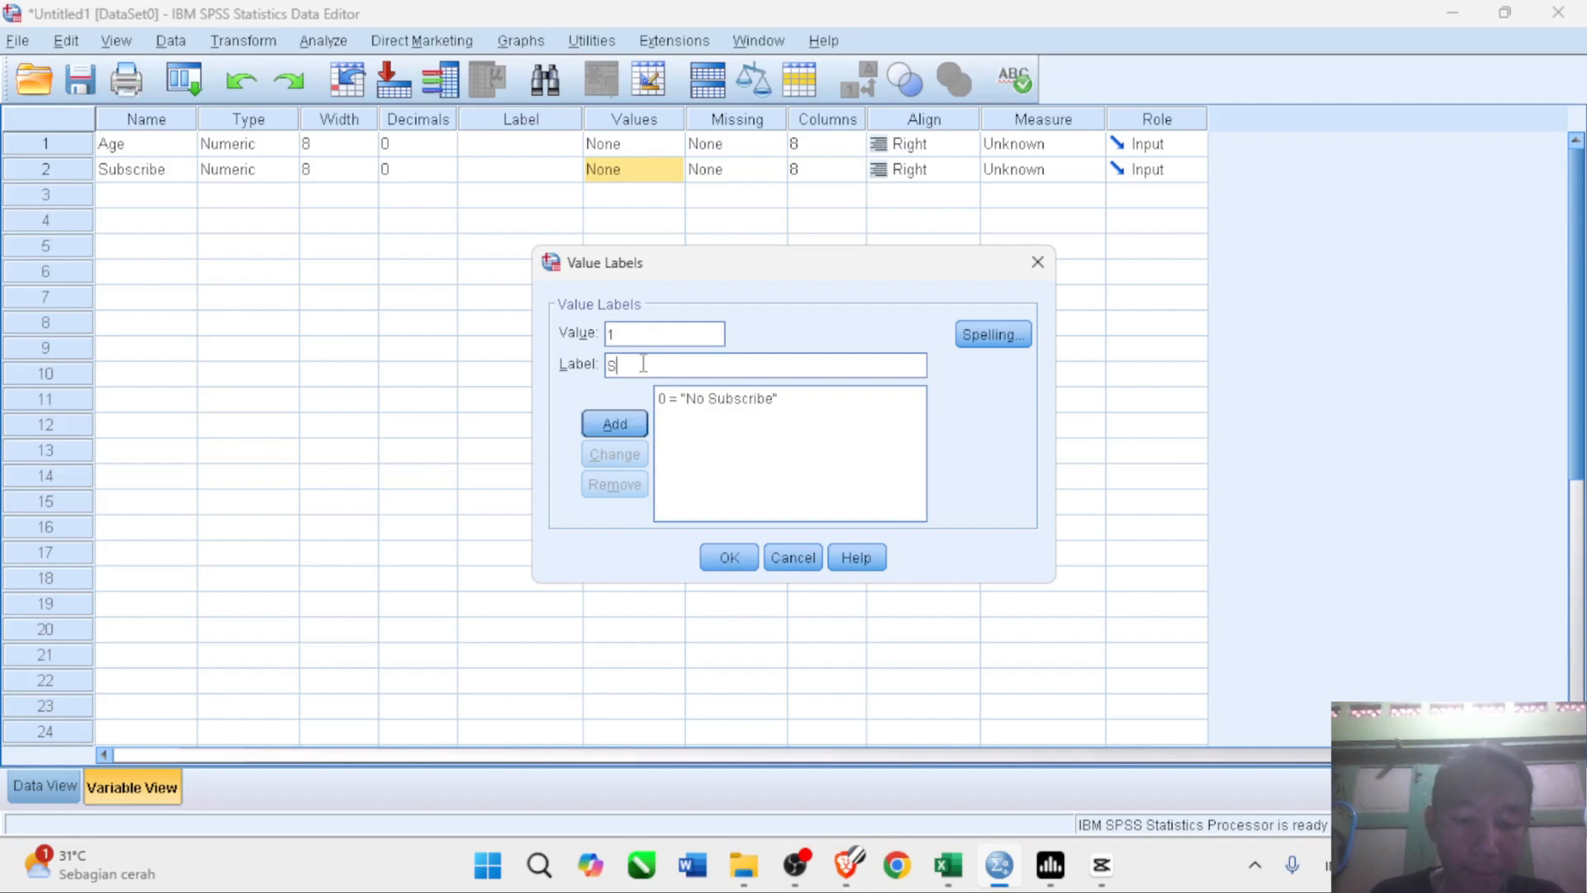
type("usbcribe")
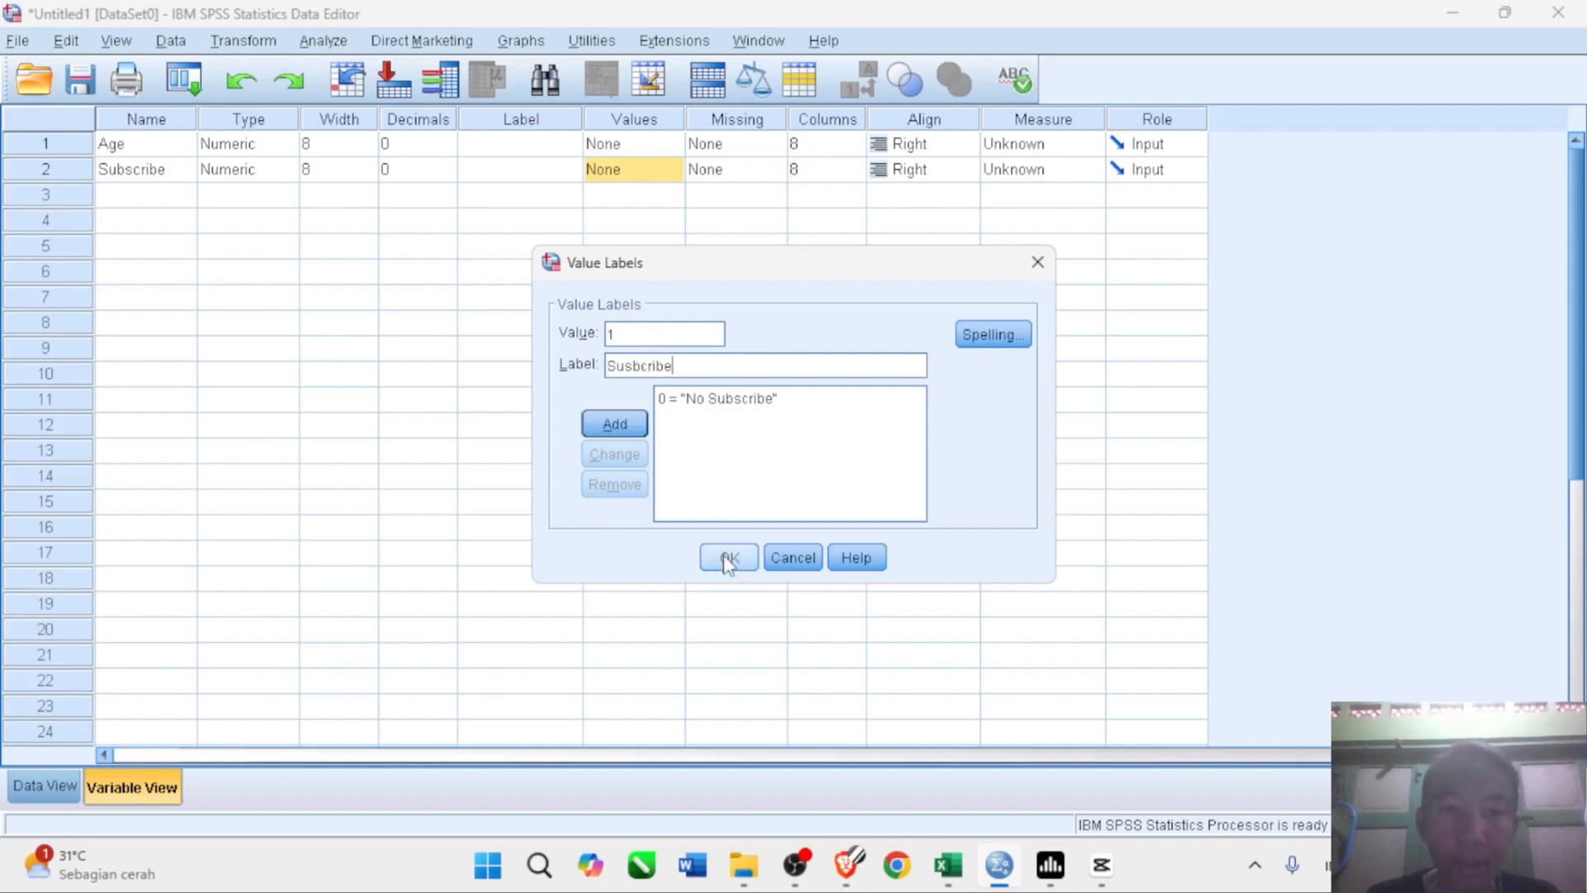
left_click(630, 428)
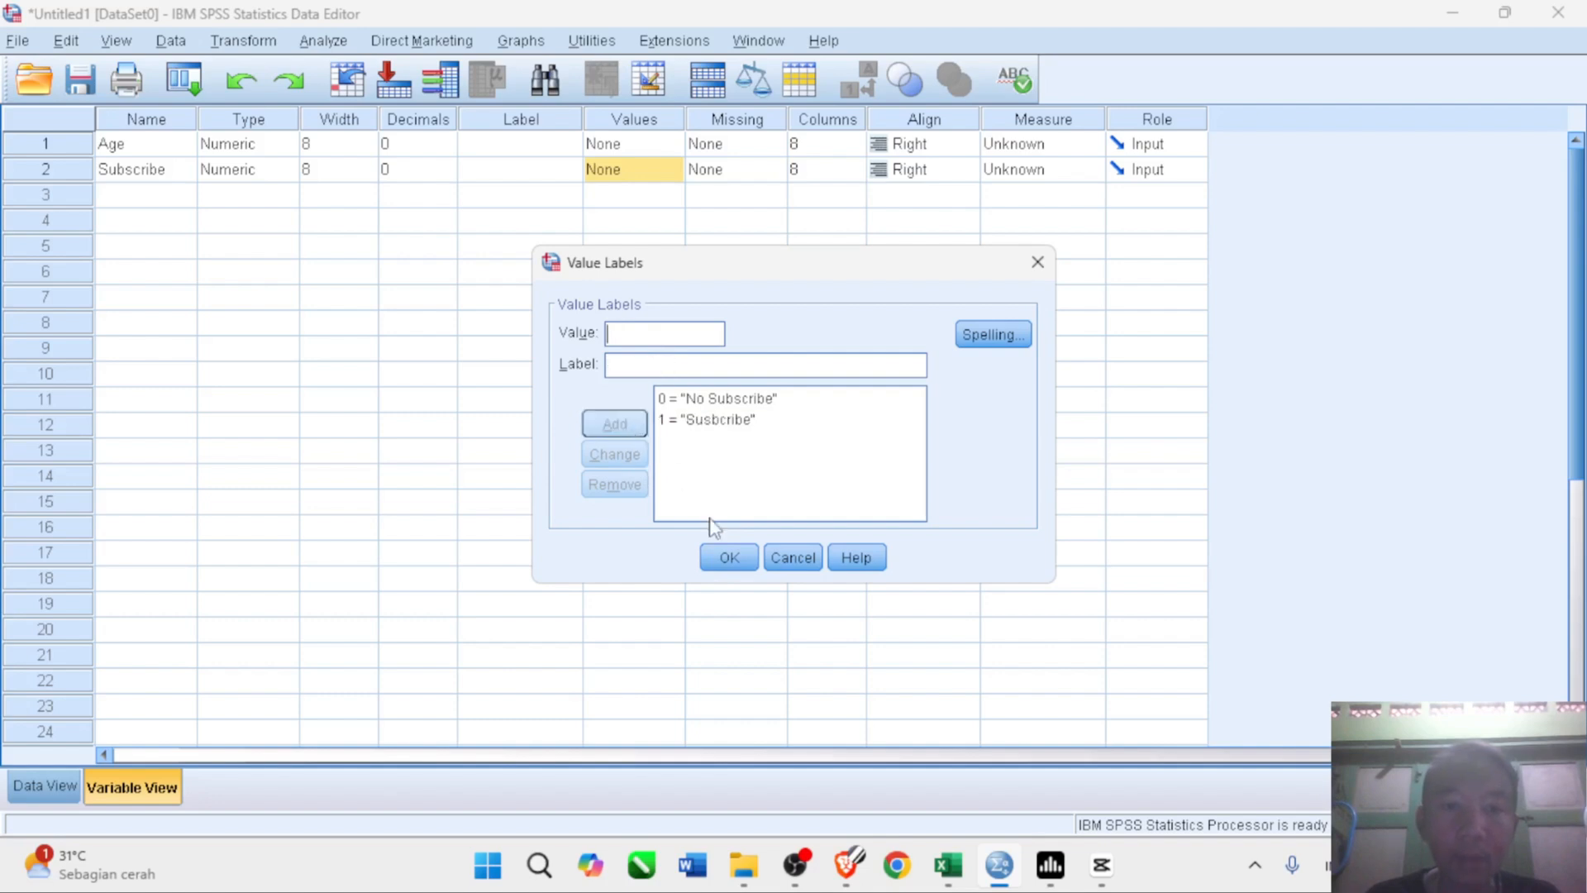
left_click(718, 557)
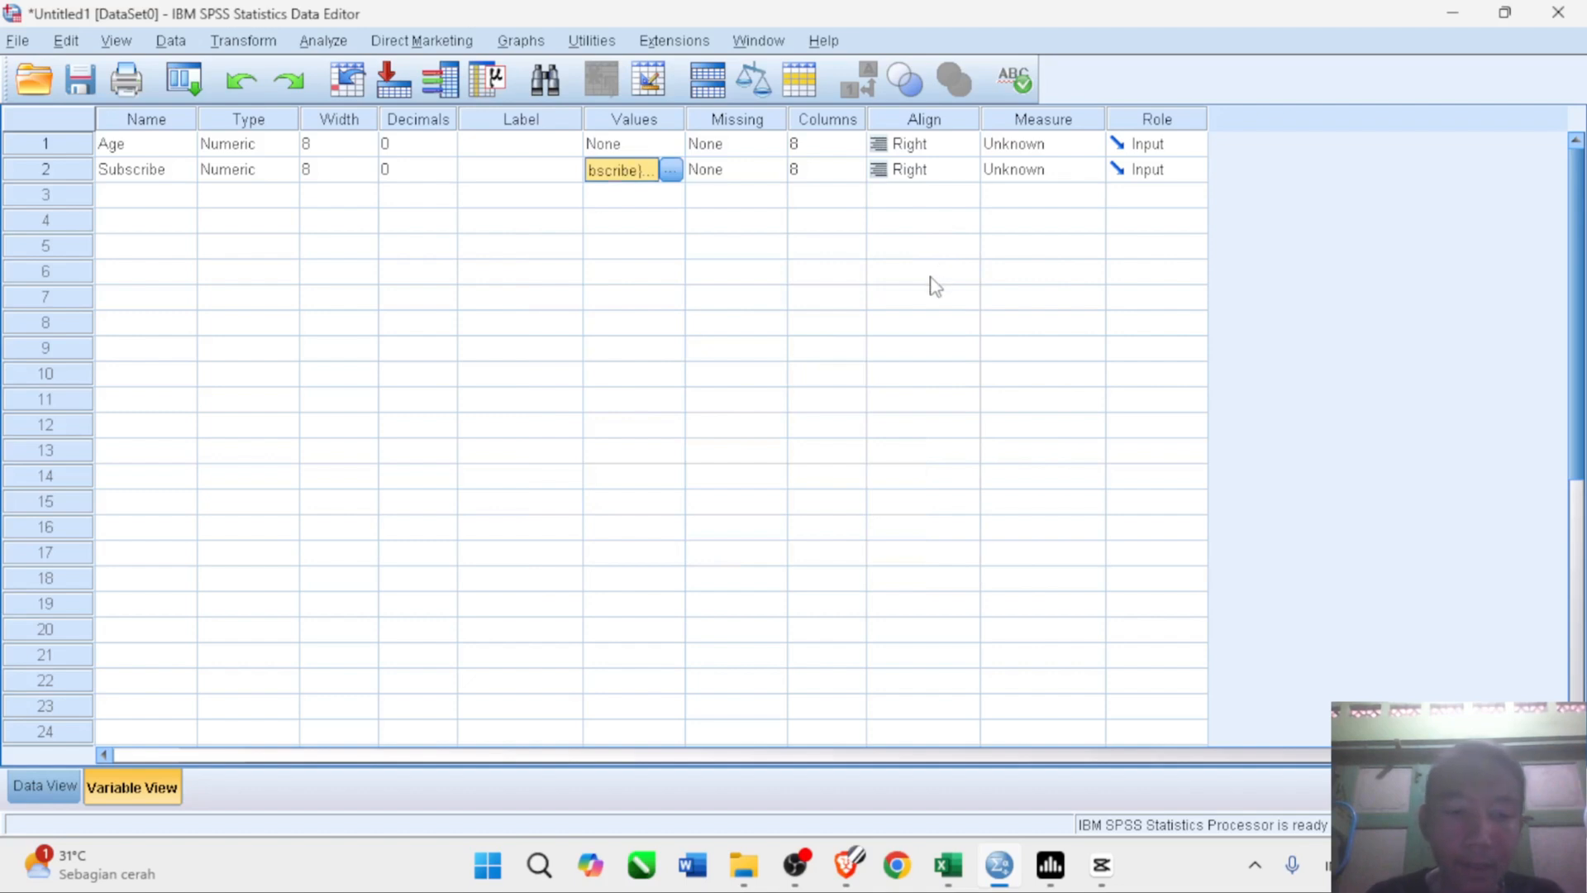
- Set the measurement level of Subscribe to Nominal and of Age to Scale
left_click(1074, 171)
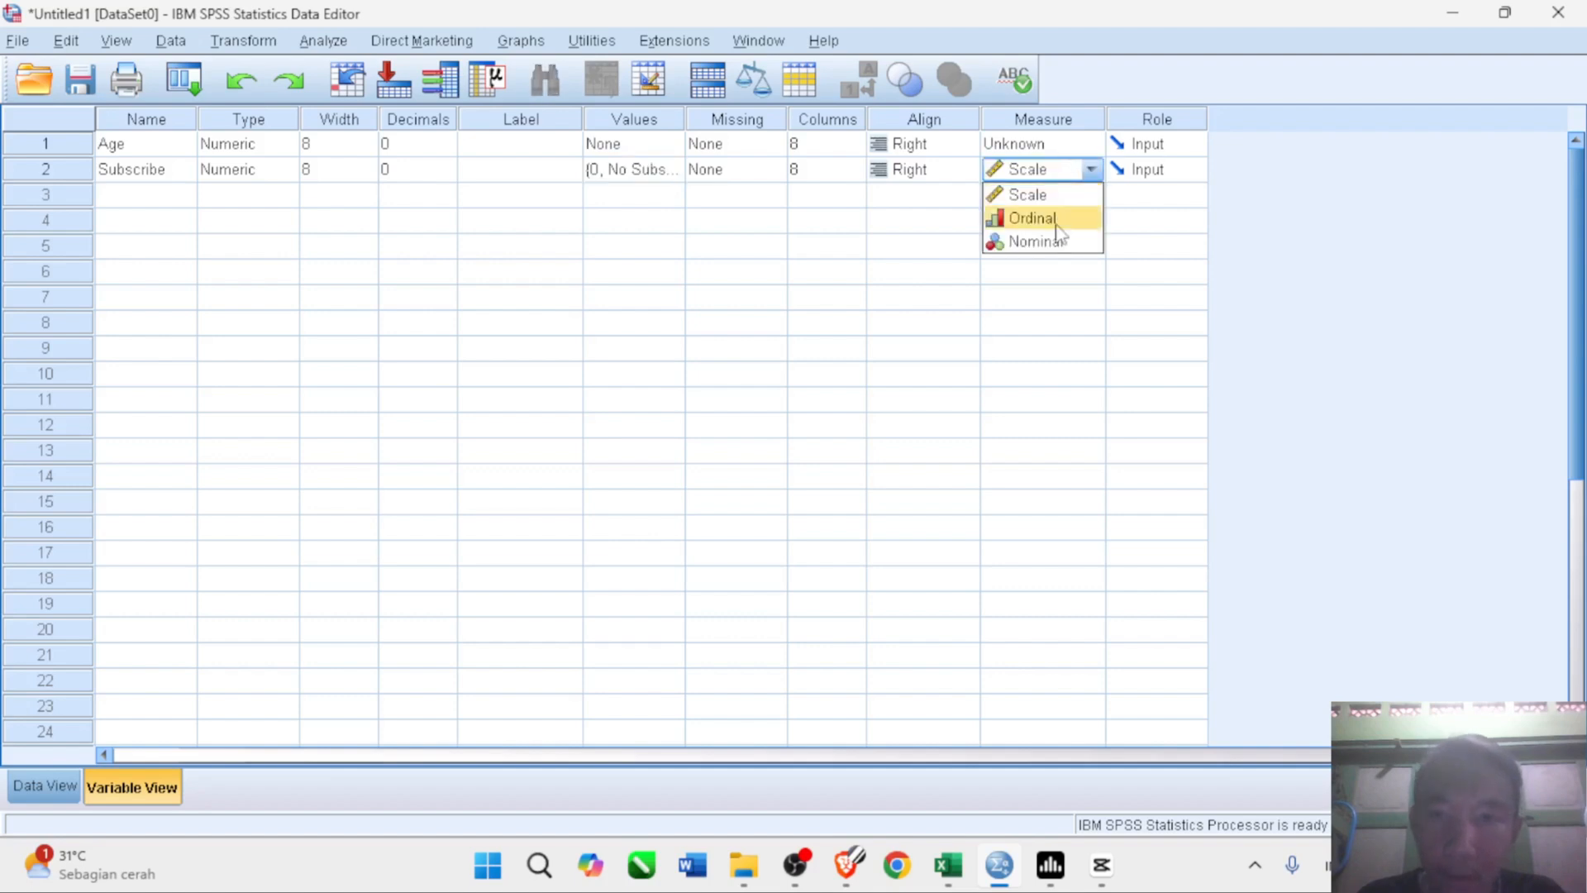
left_click(1040, 242)
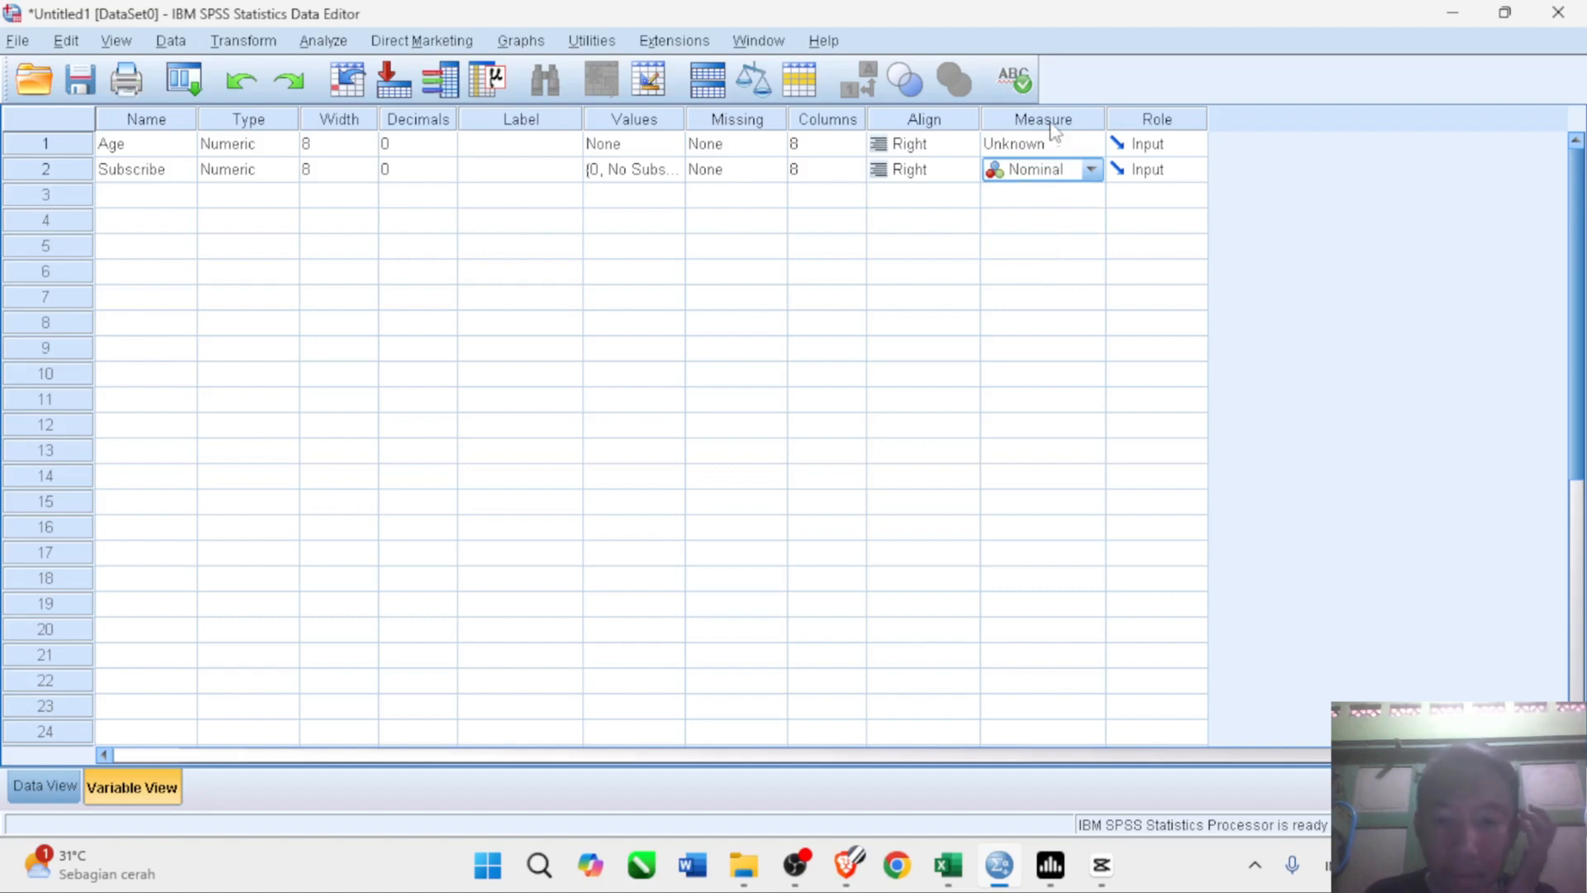
left_click(1068, 145)
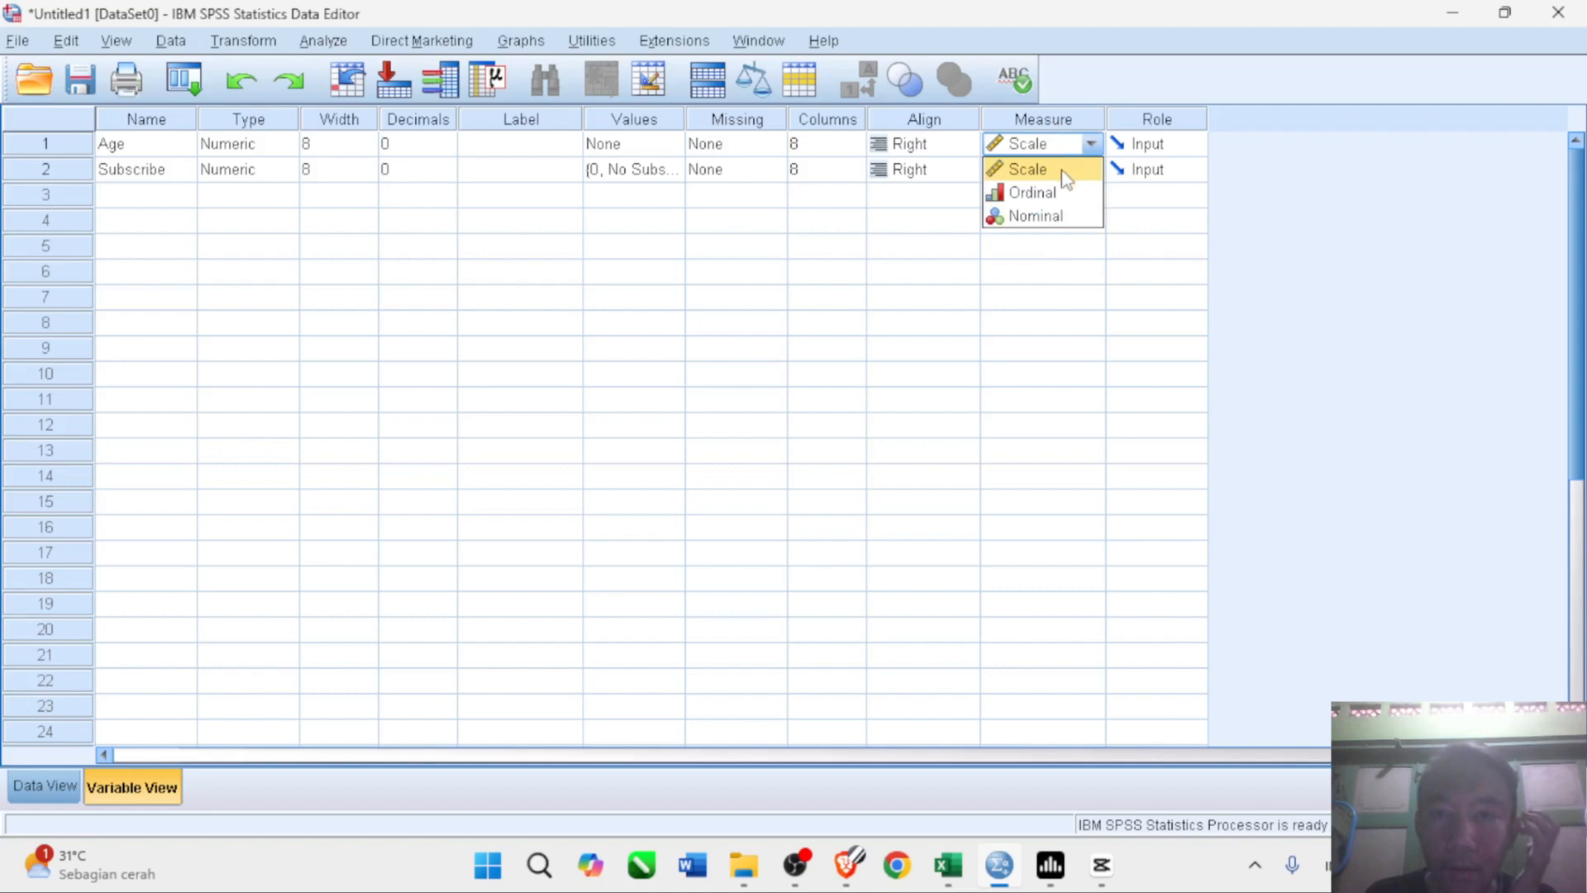
left_click(1063, 172)
left_click(978, 322)
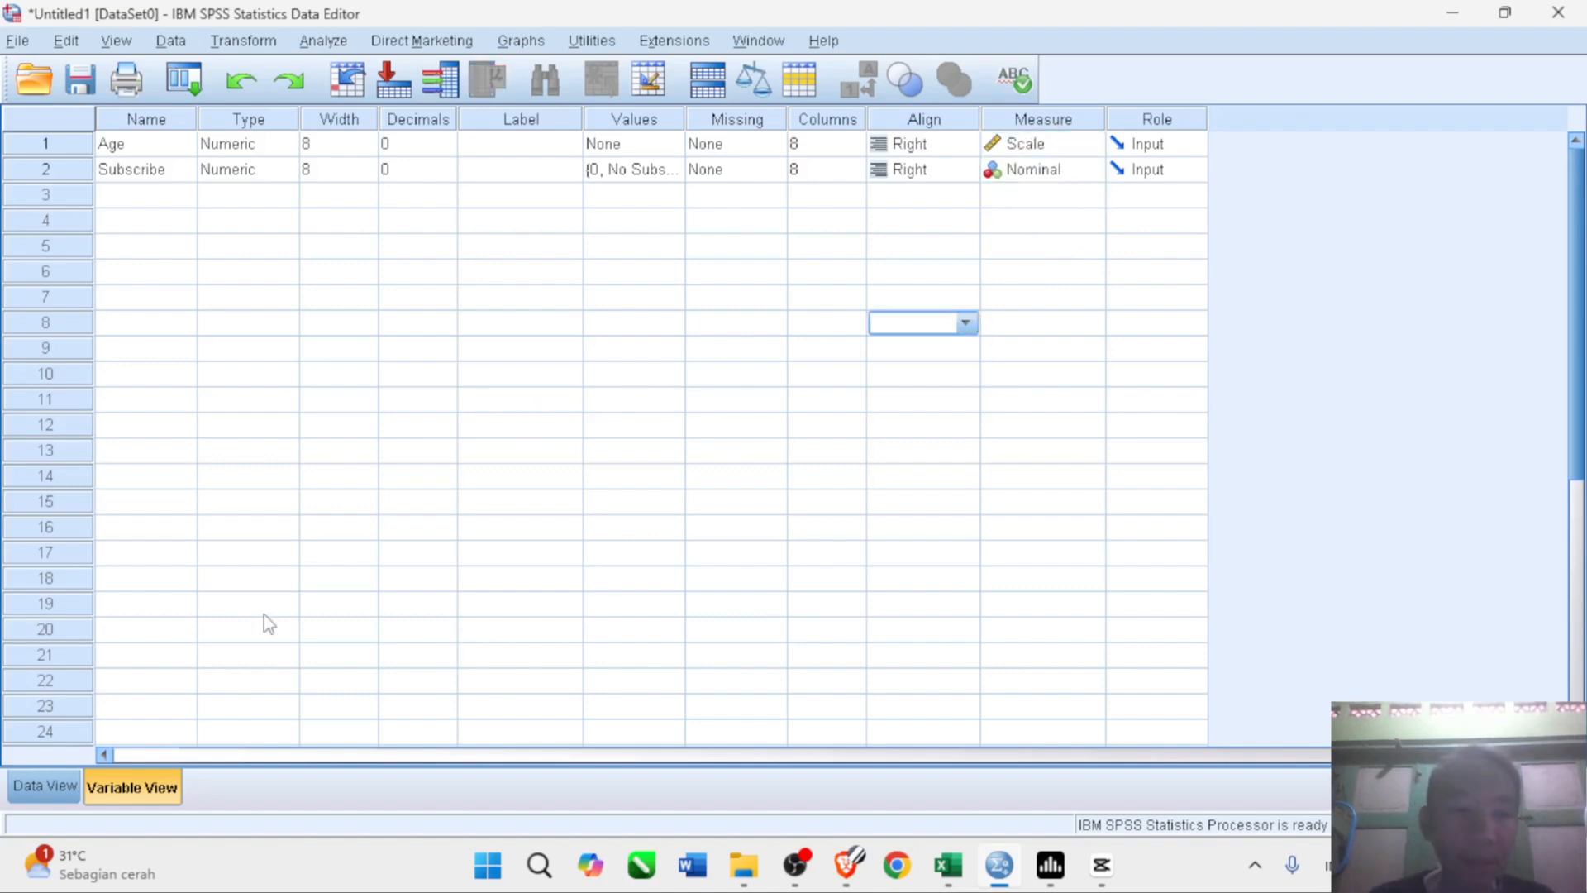
- Set up a binary logistic regression with Subscribe as the dependent variable and Age as the covariate
left_click(43, 786)
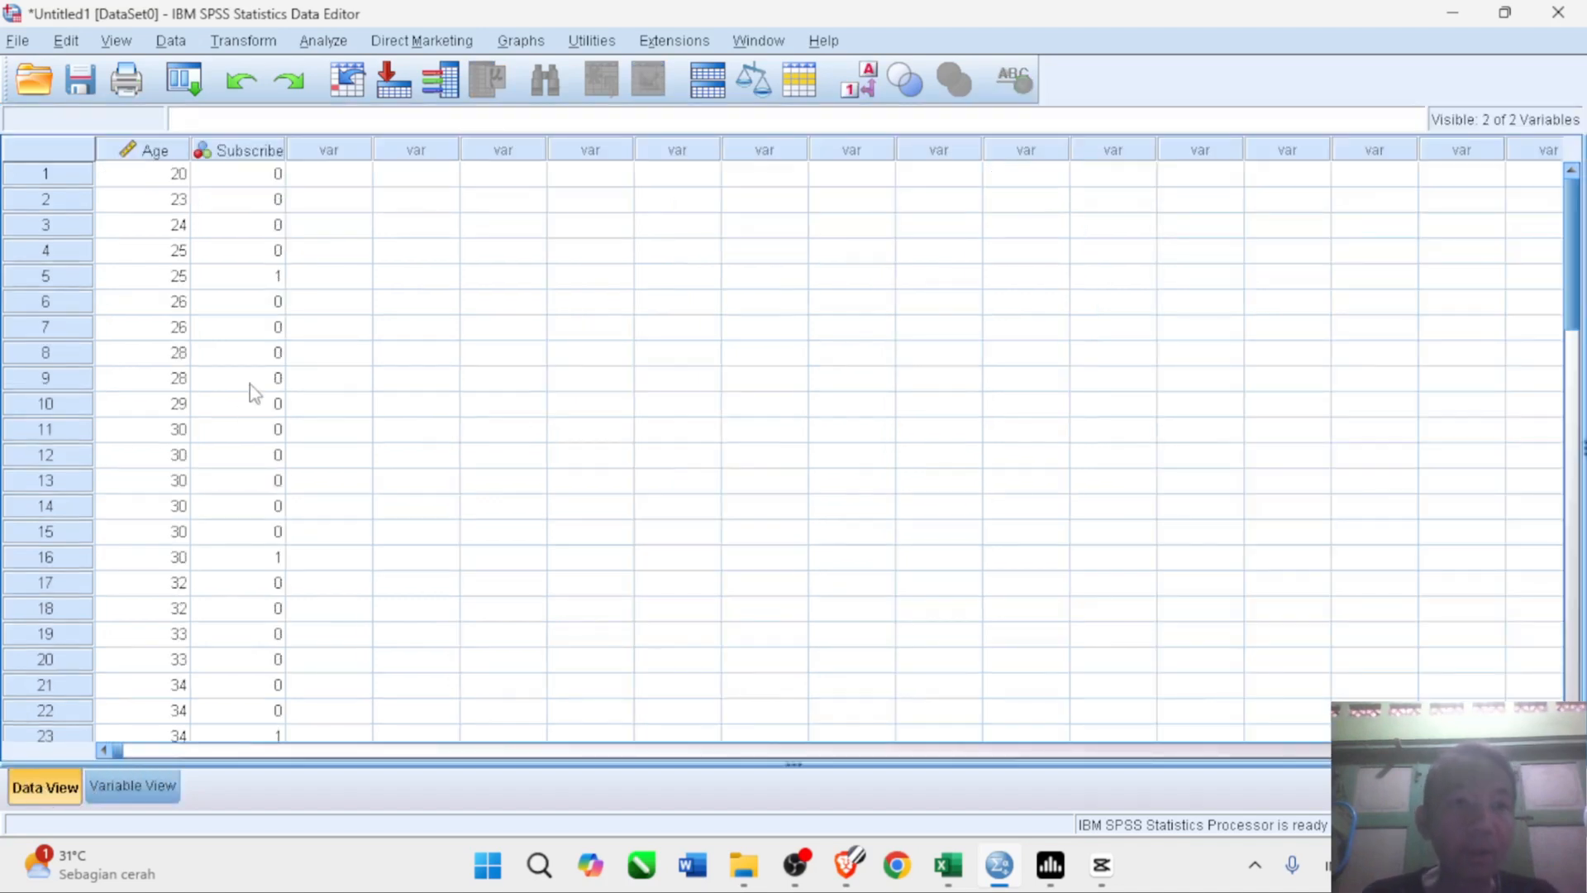
left_click(339, 45)
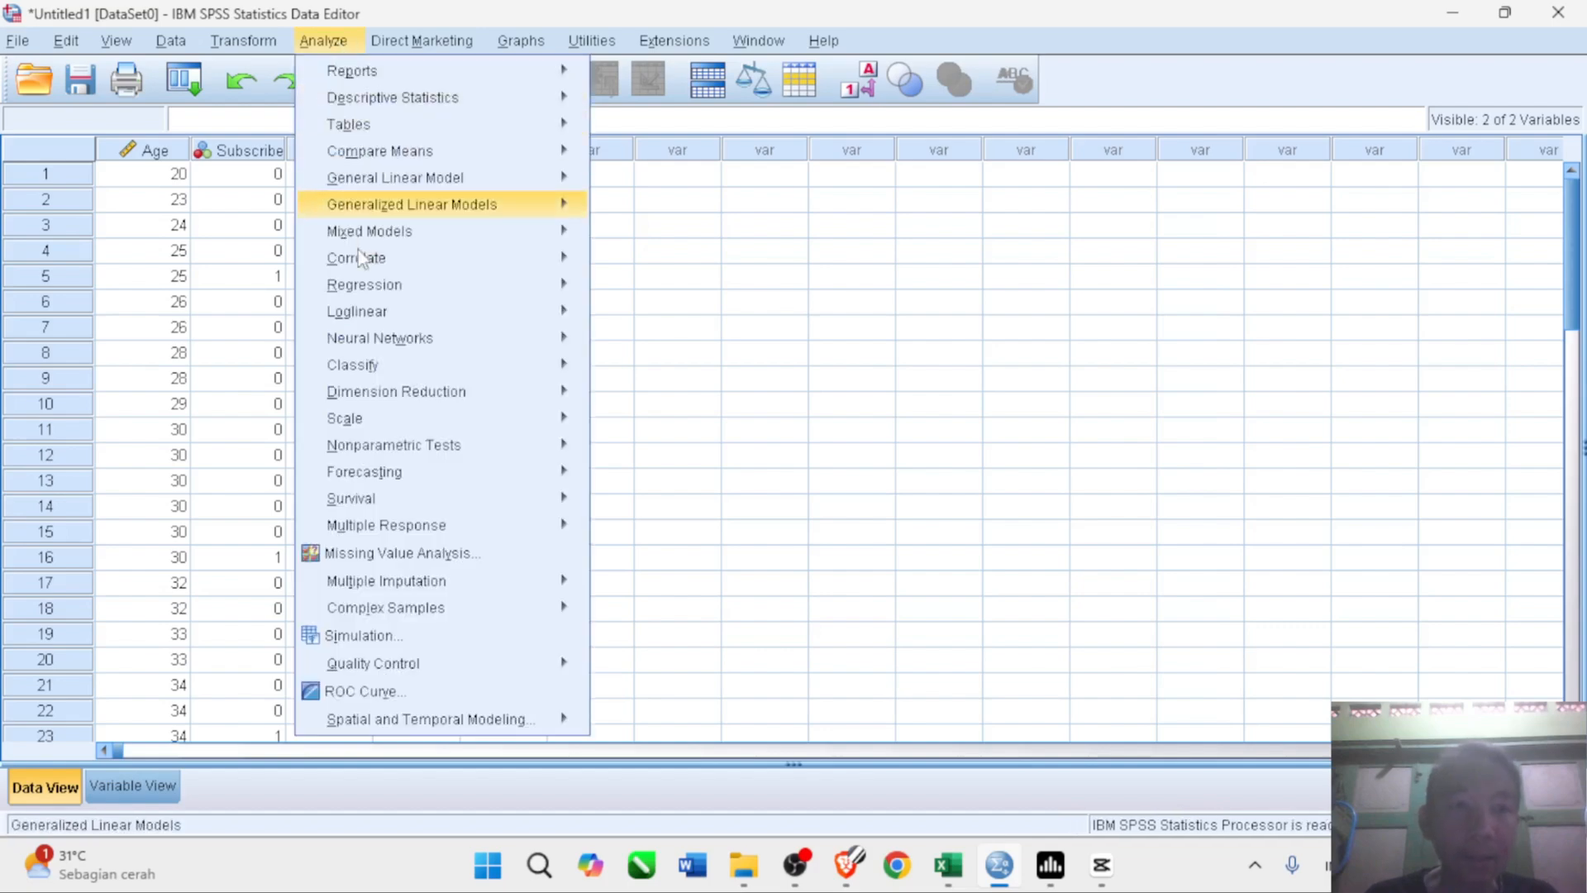
mouse_move(366, 287)
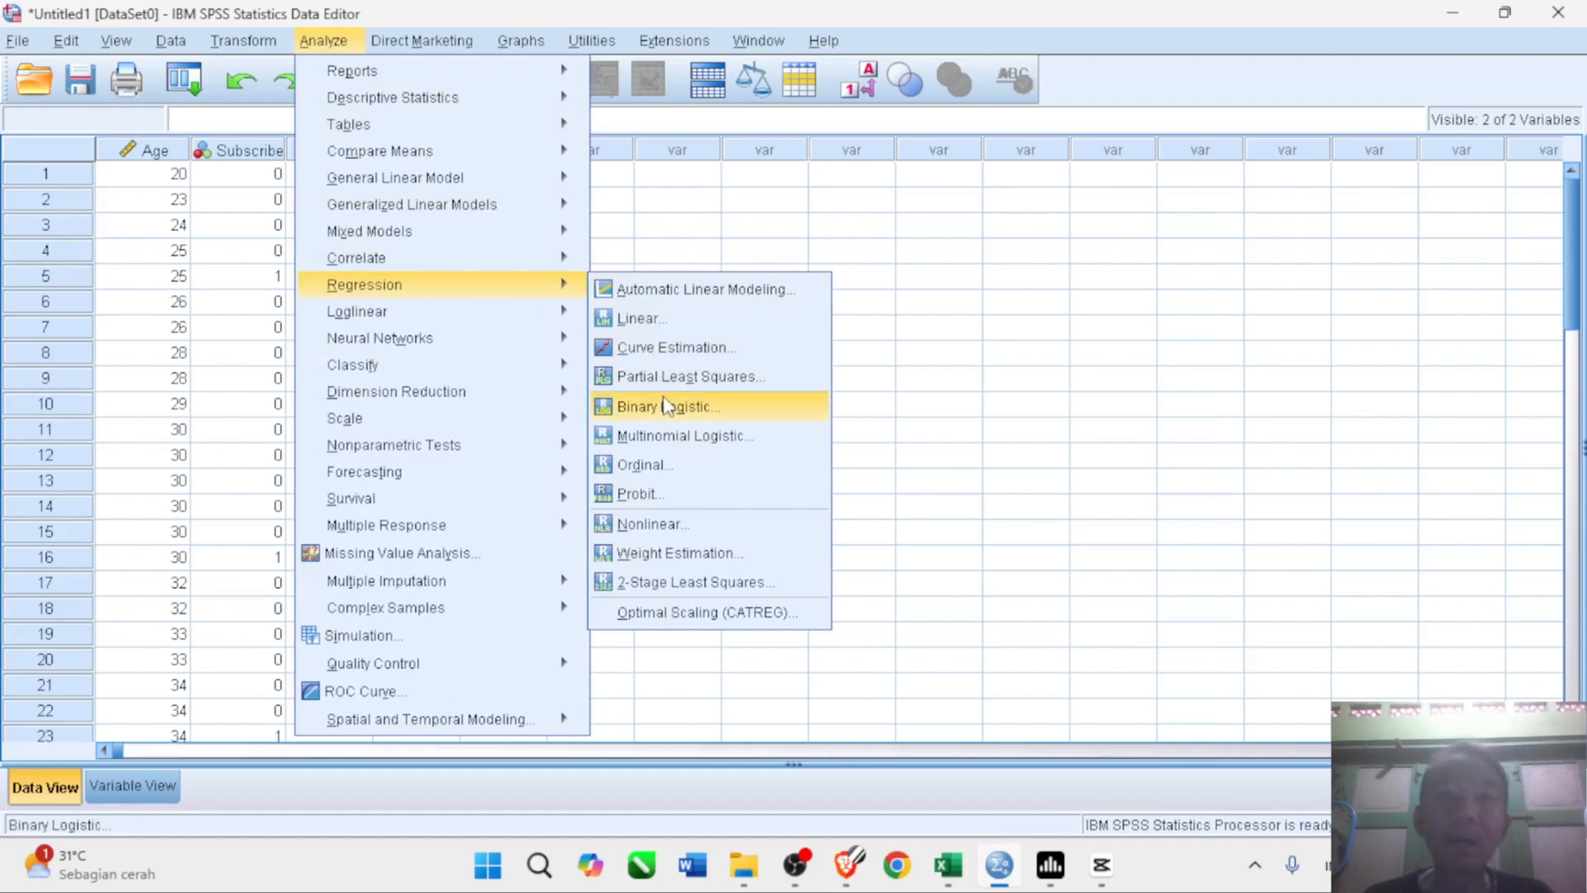
left_click(664, 401)
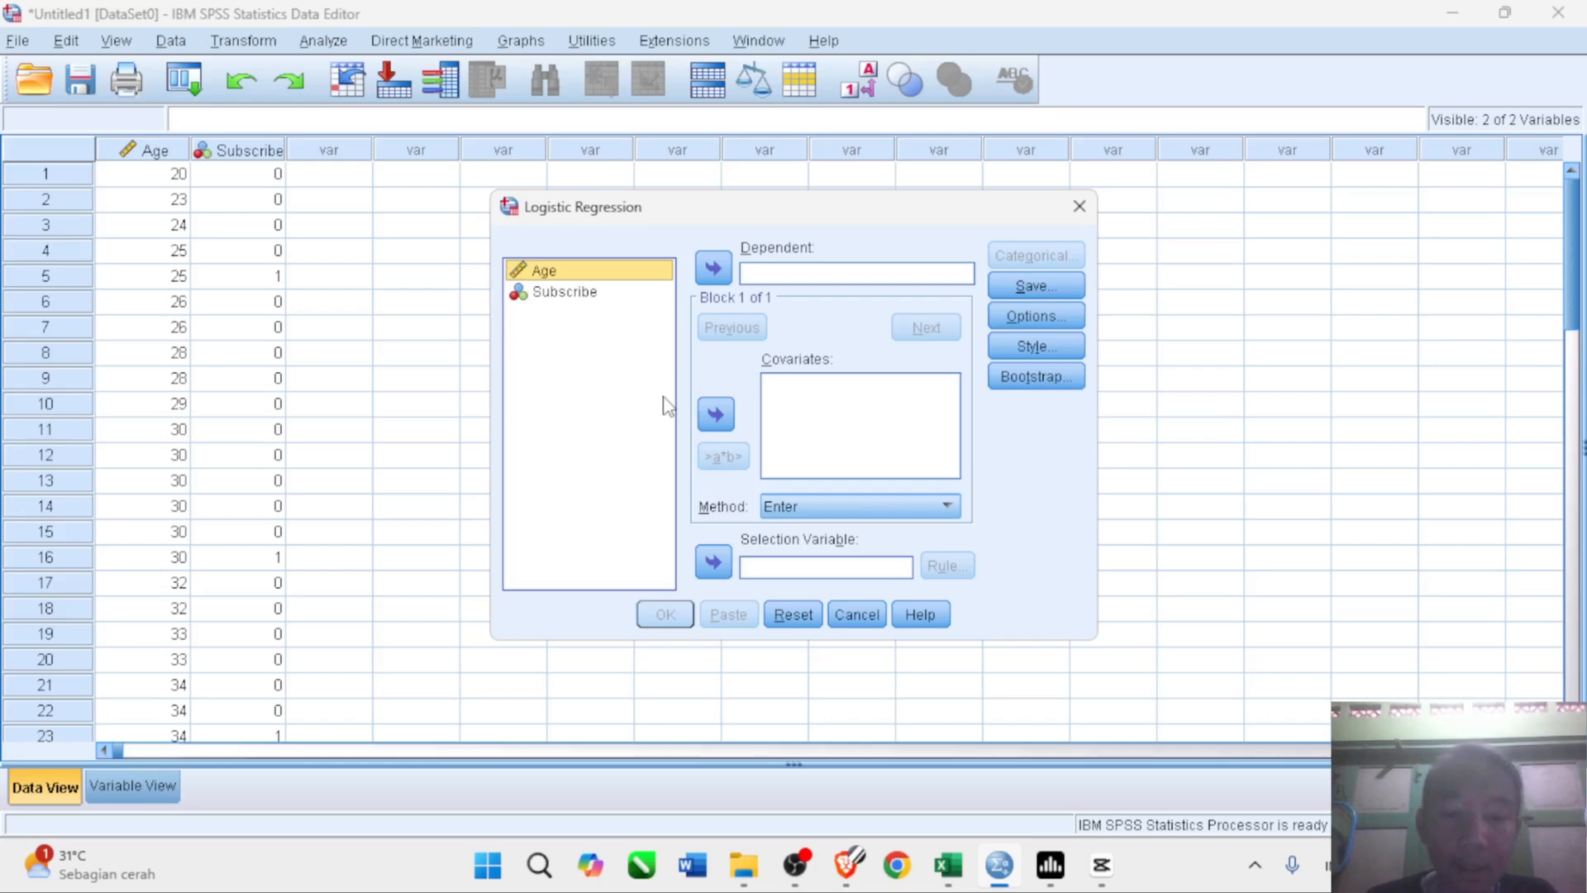
left_click(578, 294)
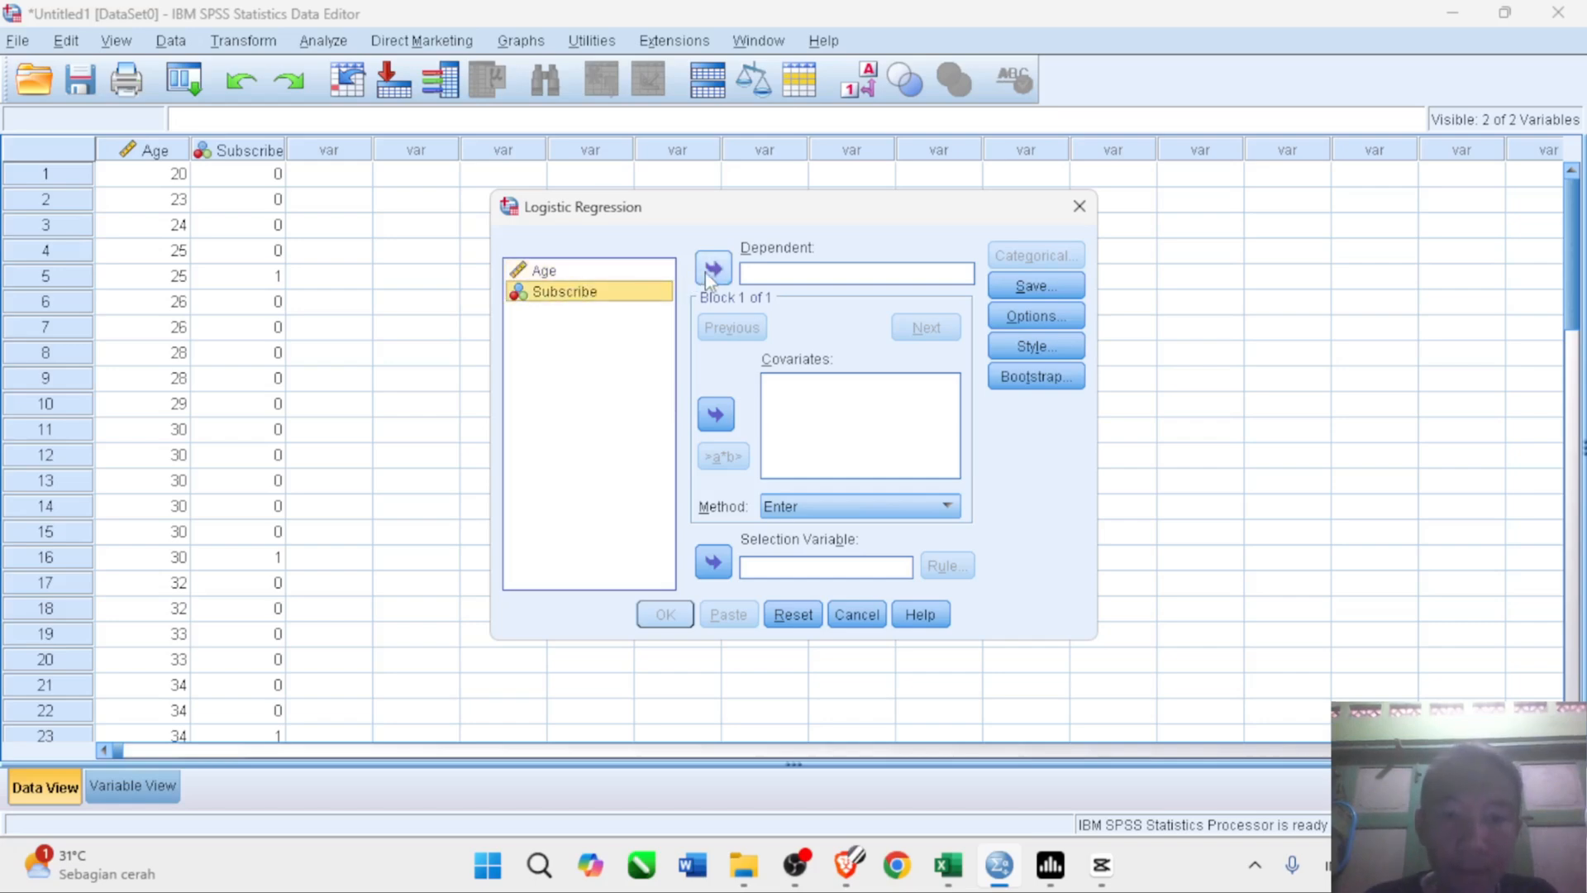
left_click(706, 271)
left_click(620, 274)
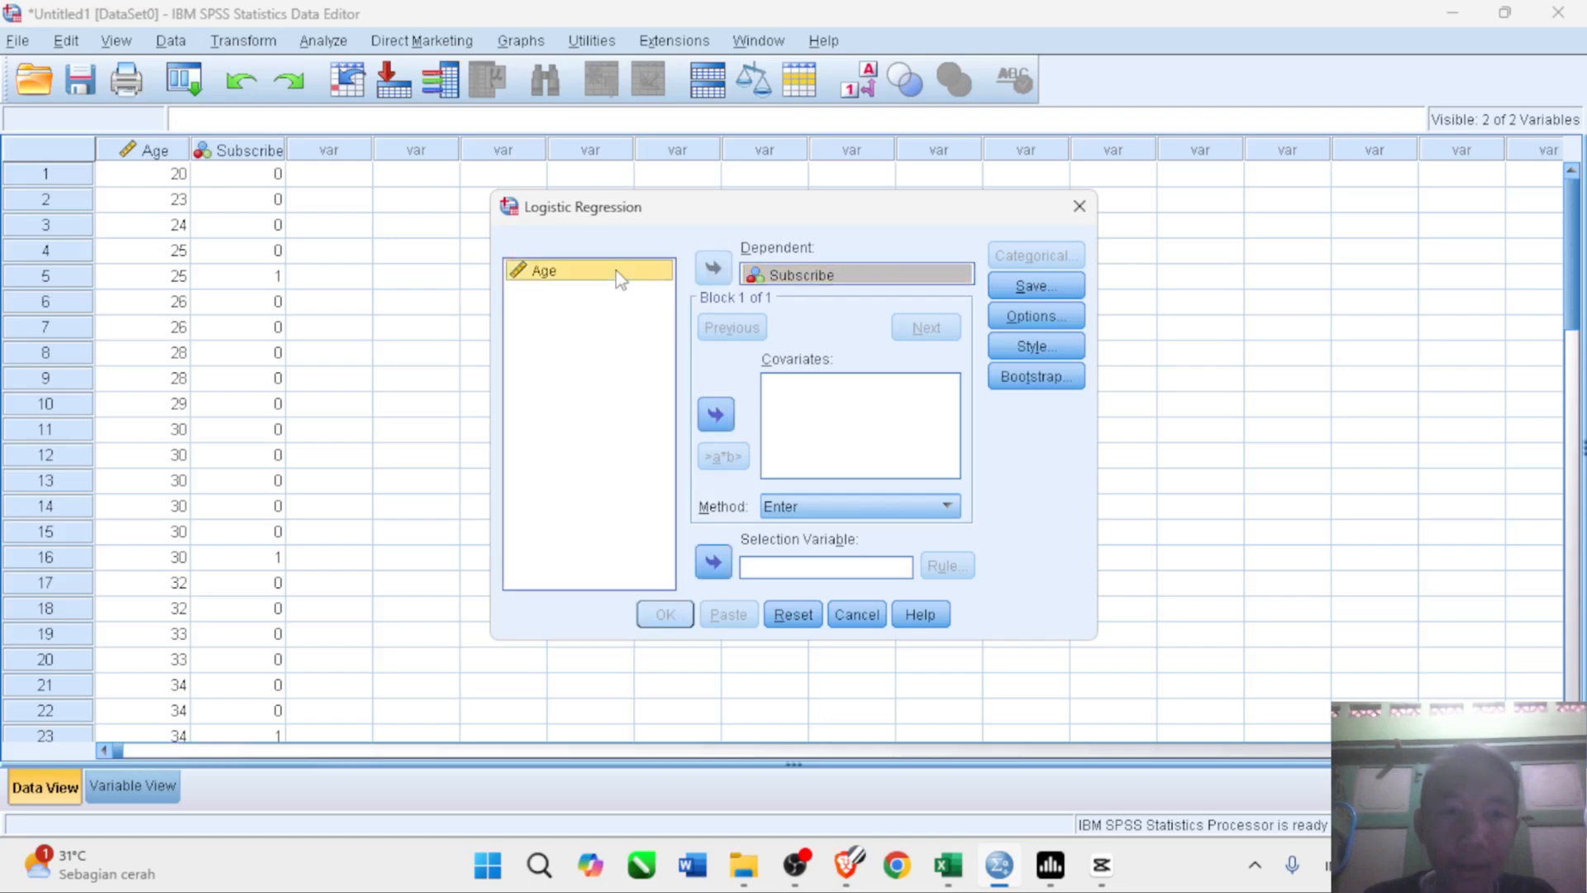
left_click(708, 419)
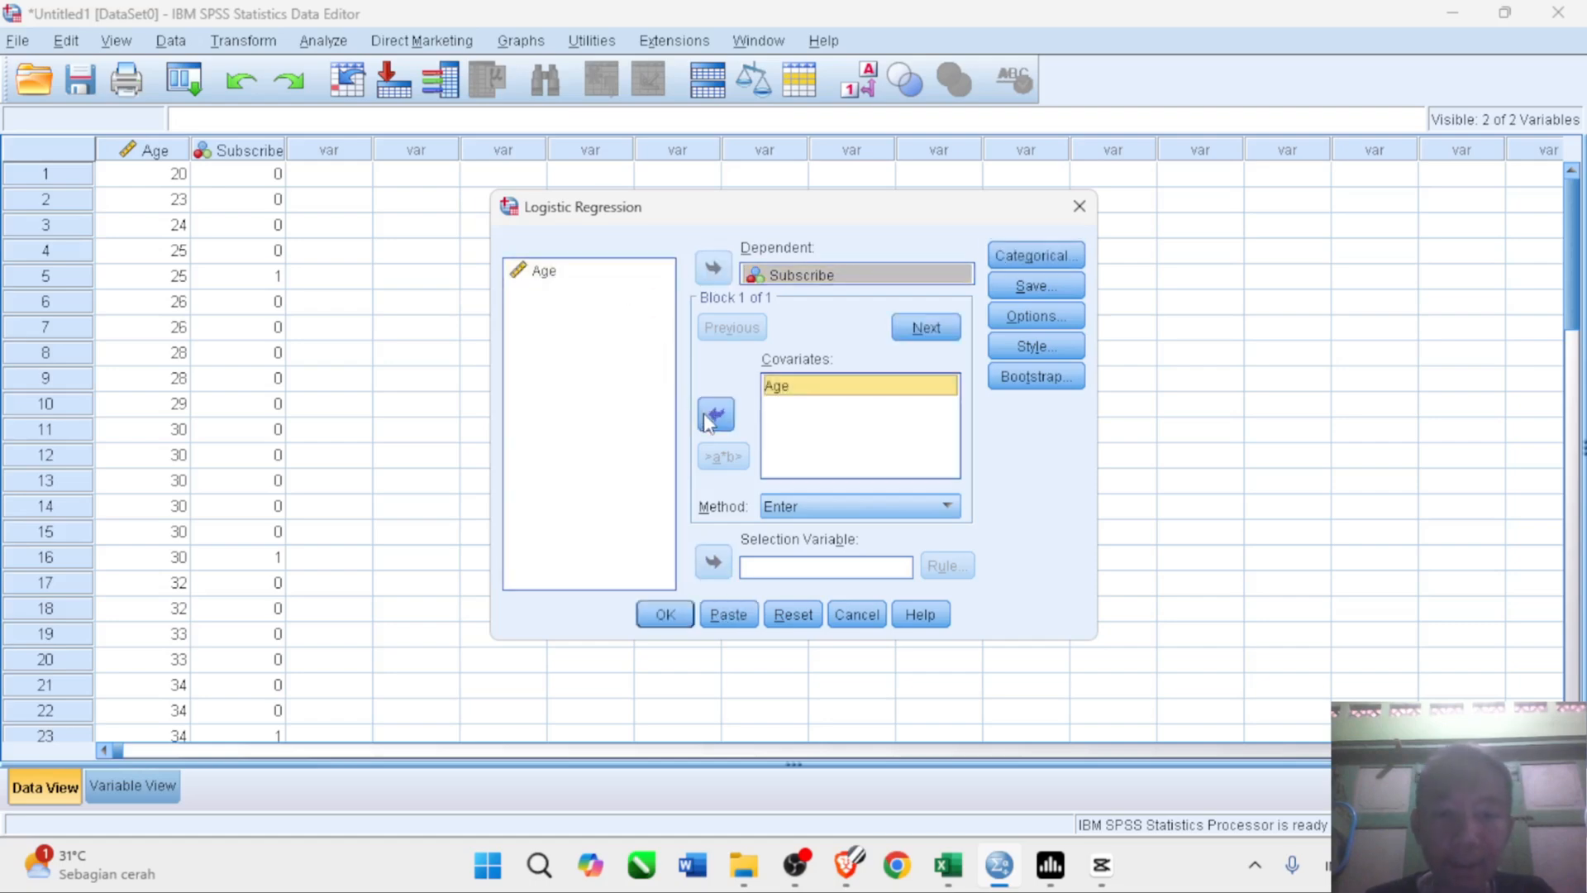
- Have the logistic regression save the predicted probabilities and group membership
left_click(1001, 289)
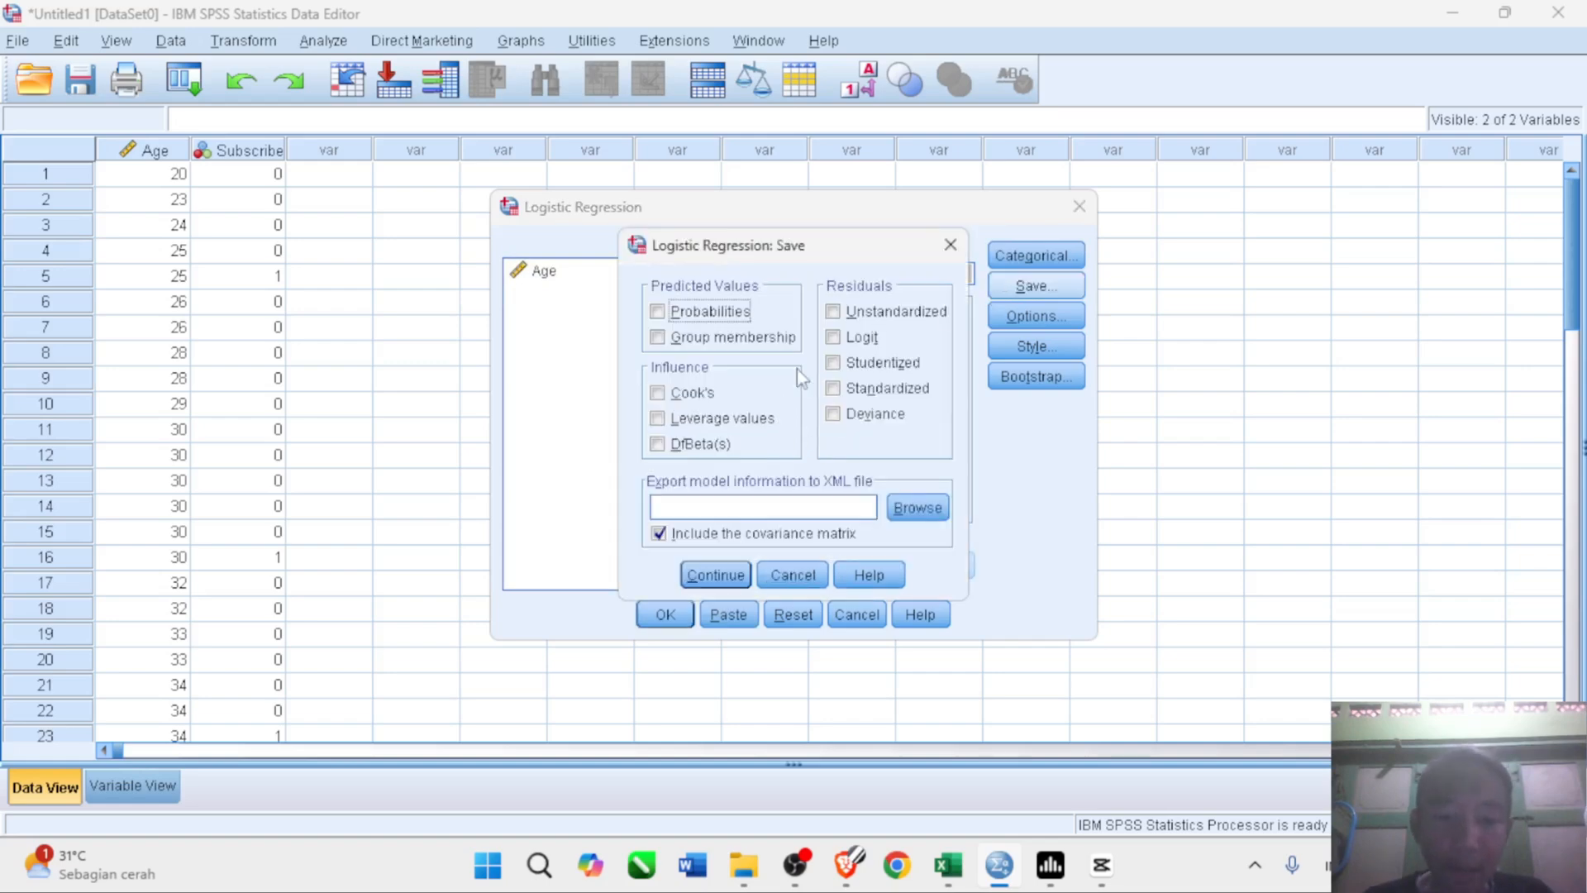
left_click(657, 311)
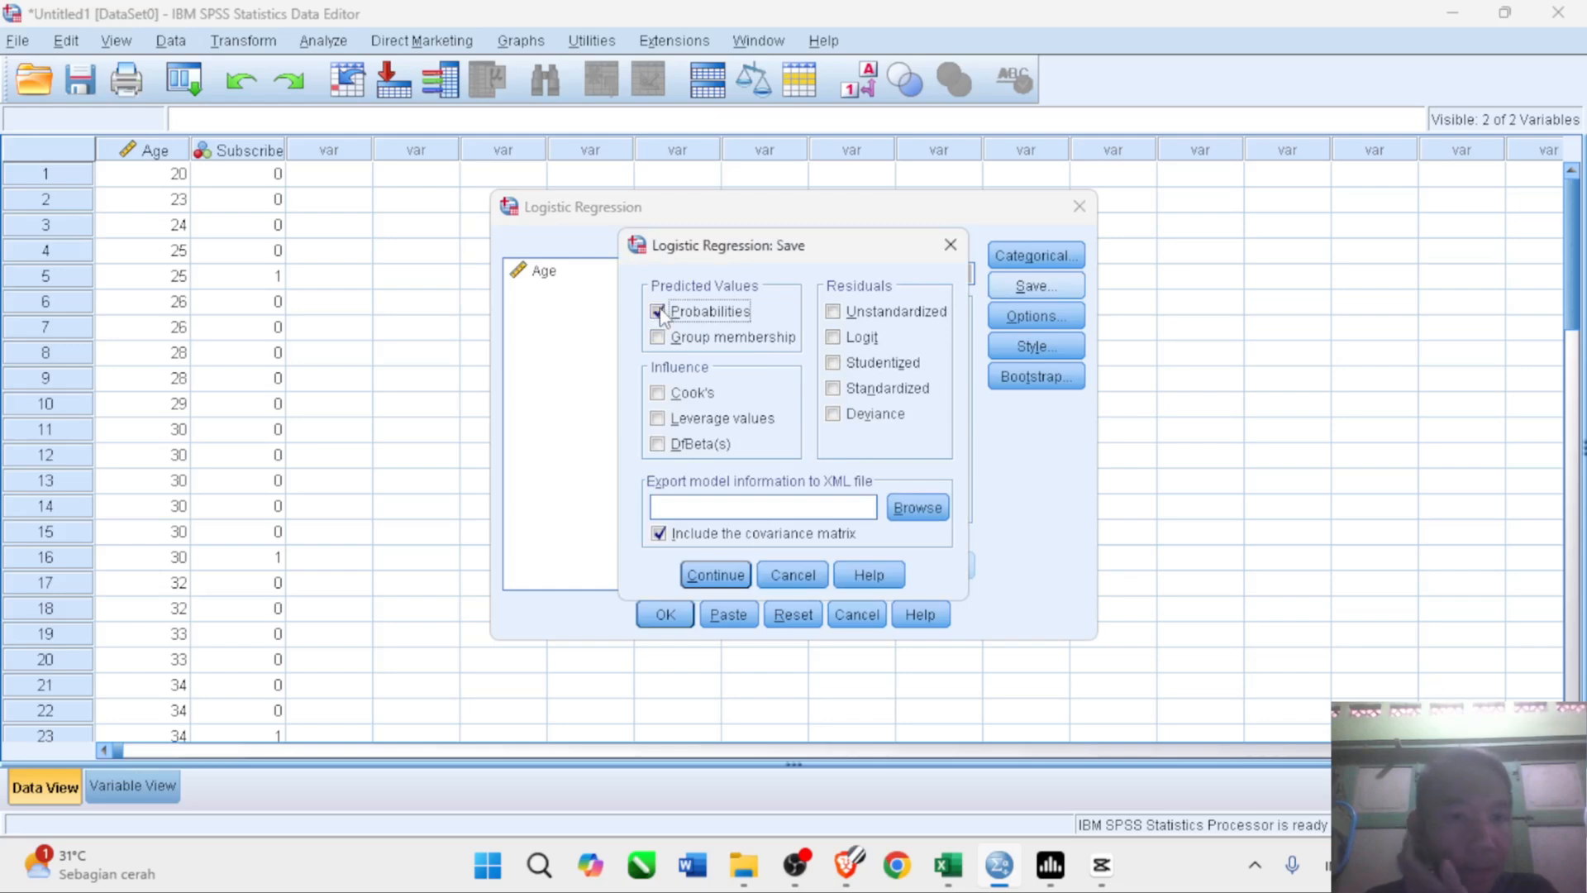
left_click(657, 337)
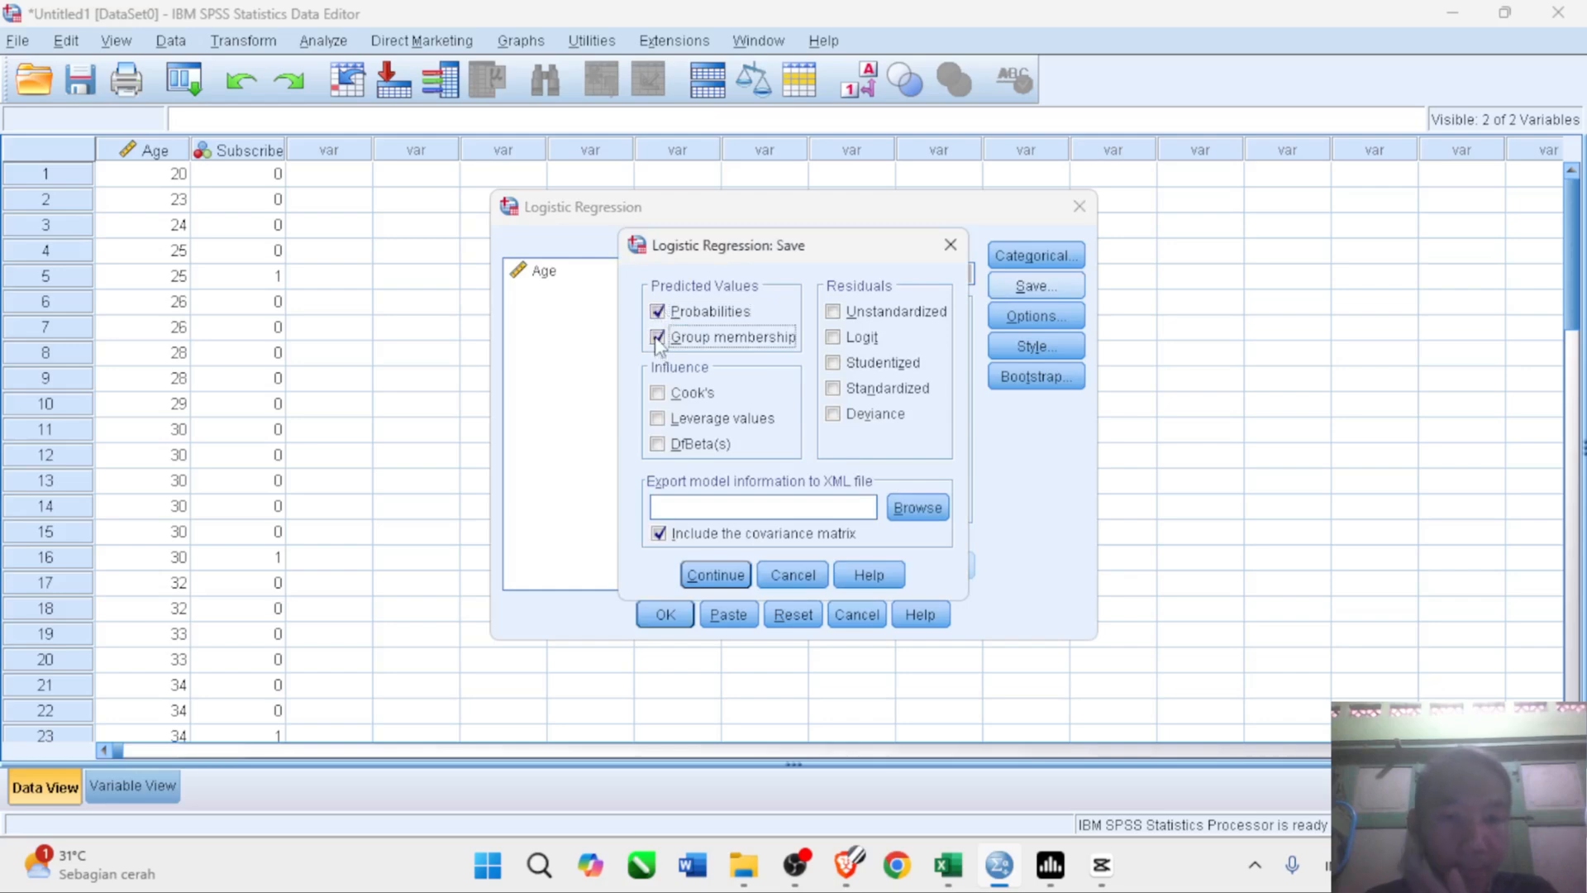
left_click(715, 576)
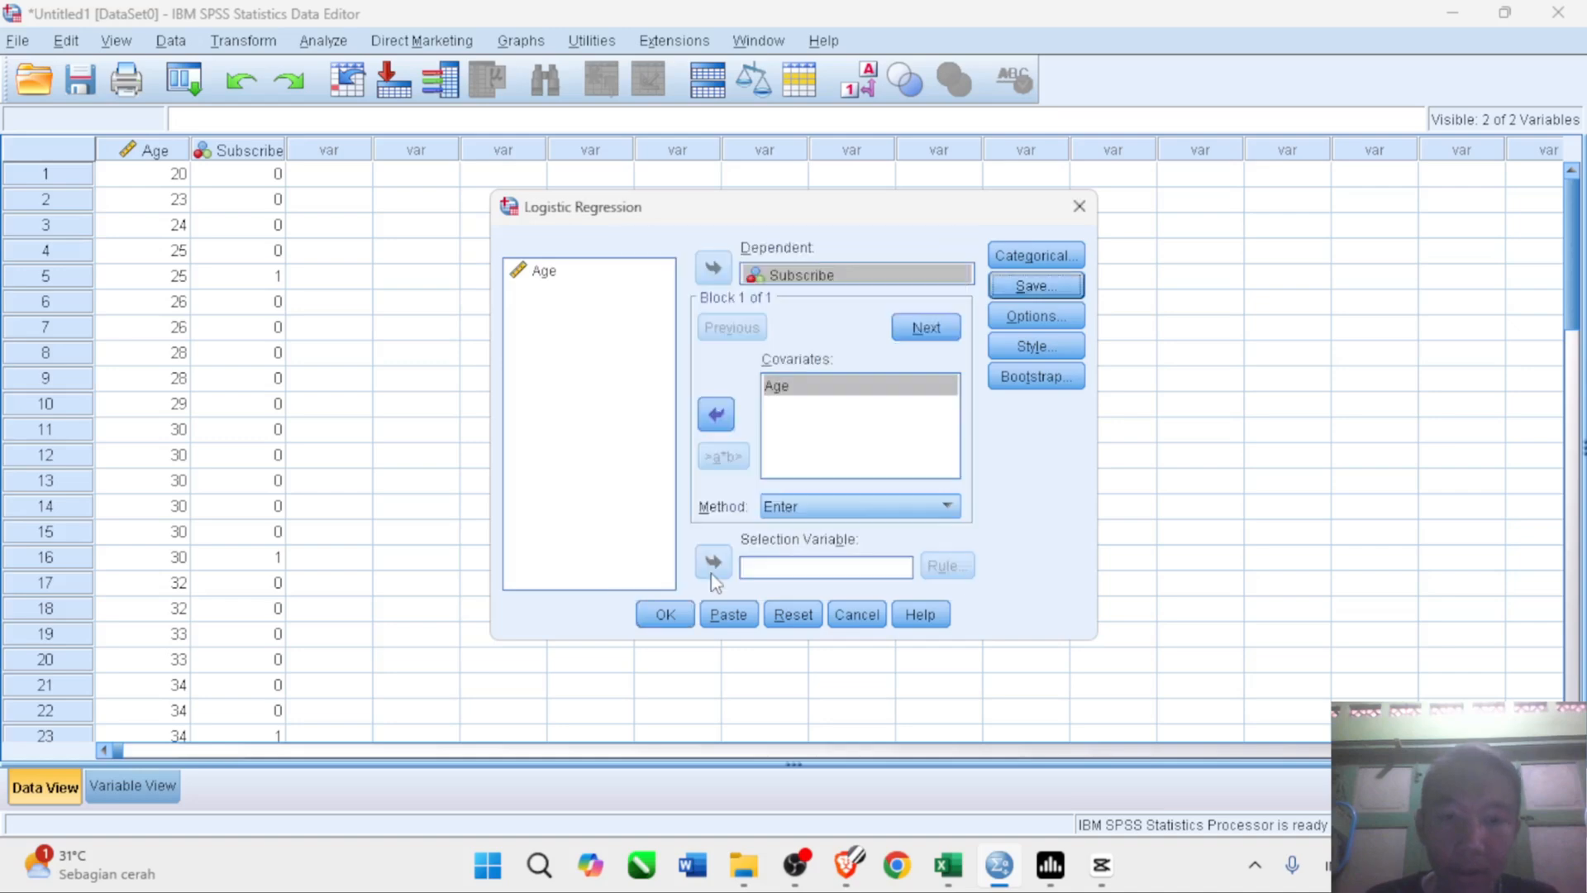
- Include classification plots, Hosmer-Lemeshow goodness-of-fit, casewise listing of residuals, correlations of estimates and iteration history, and run the logistic regression
left_click(1030, 315)
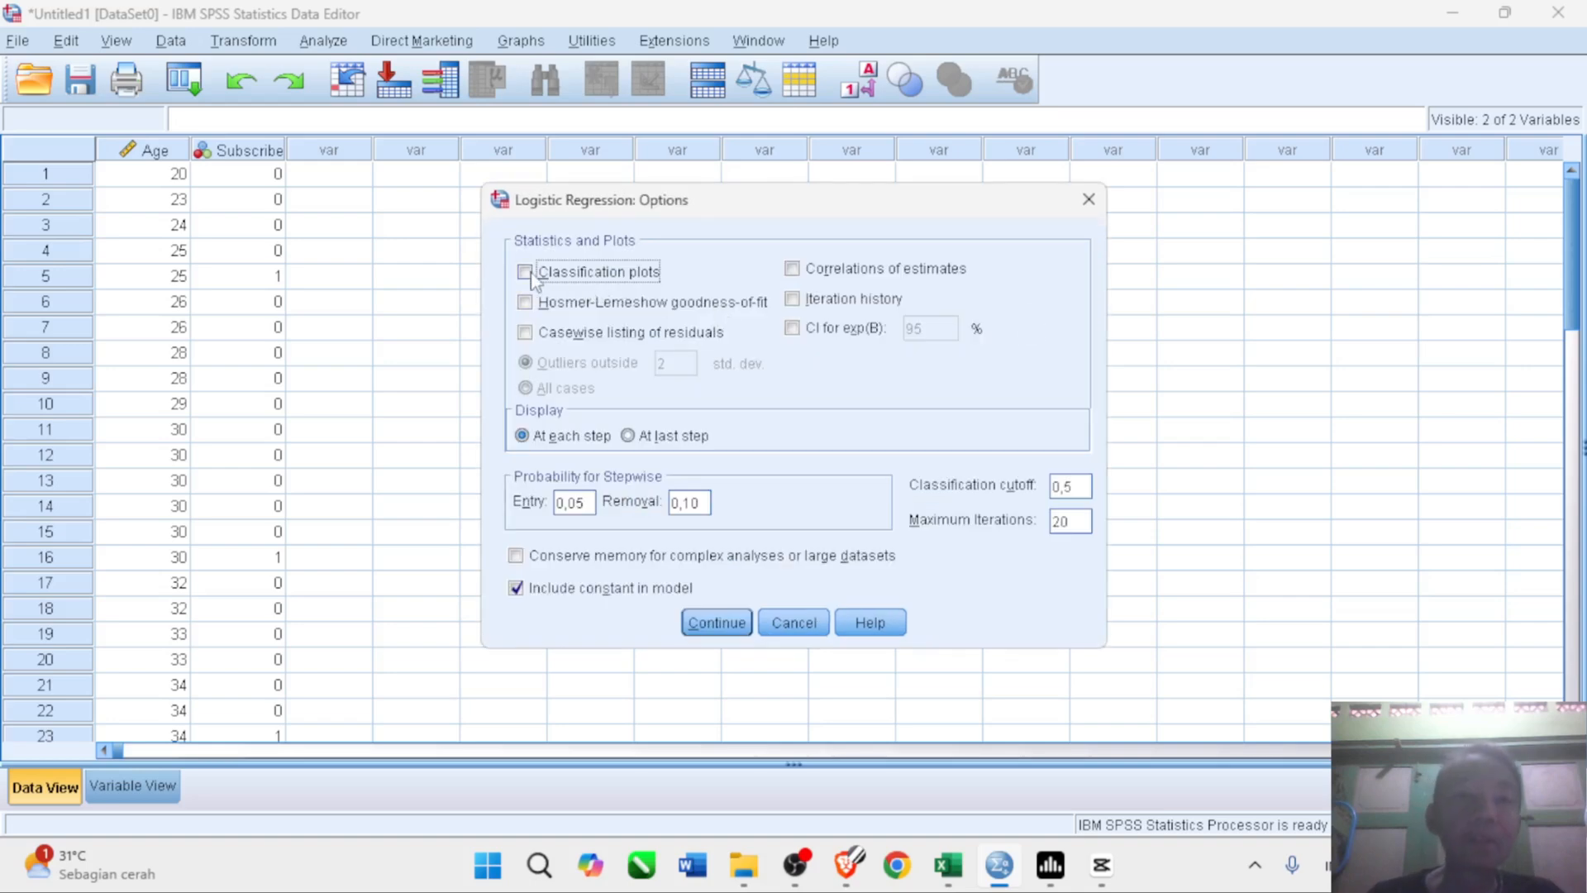
left_click(526, 273)
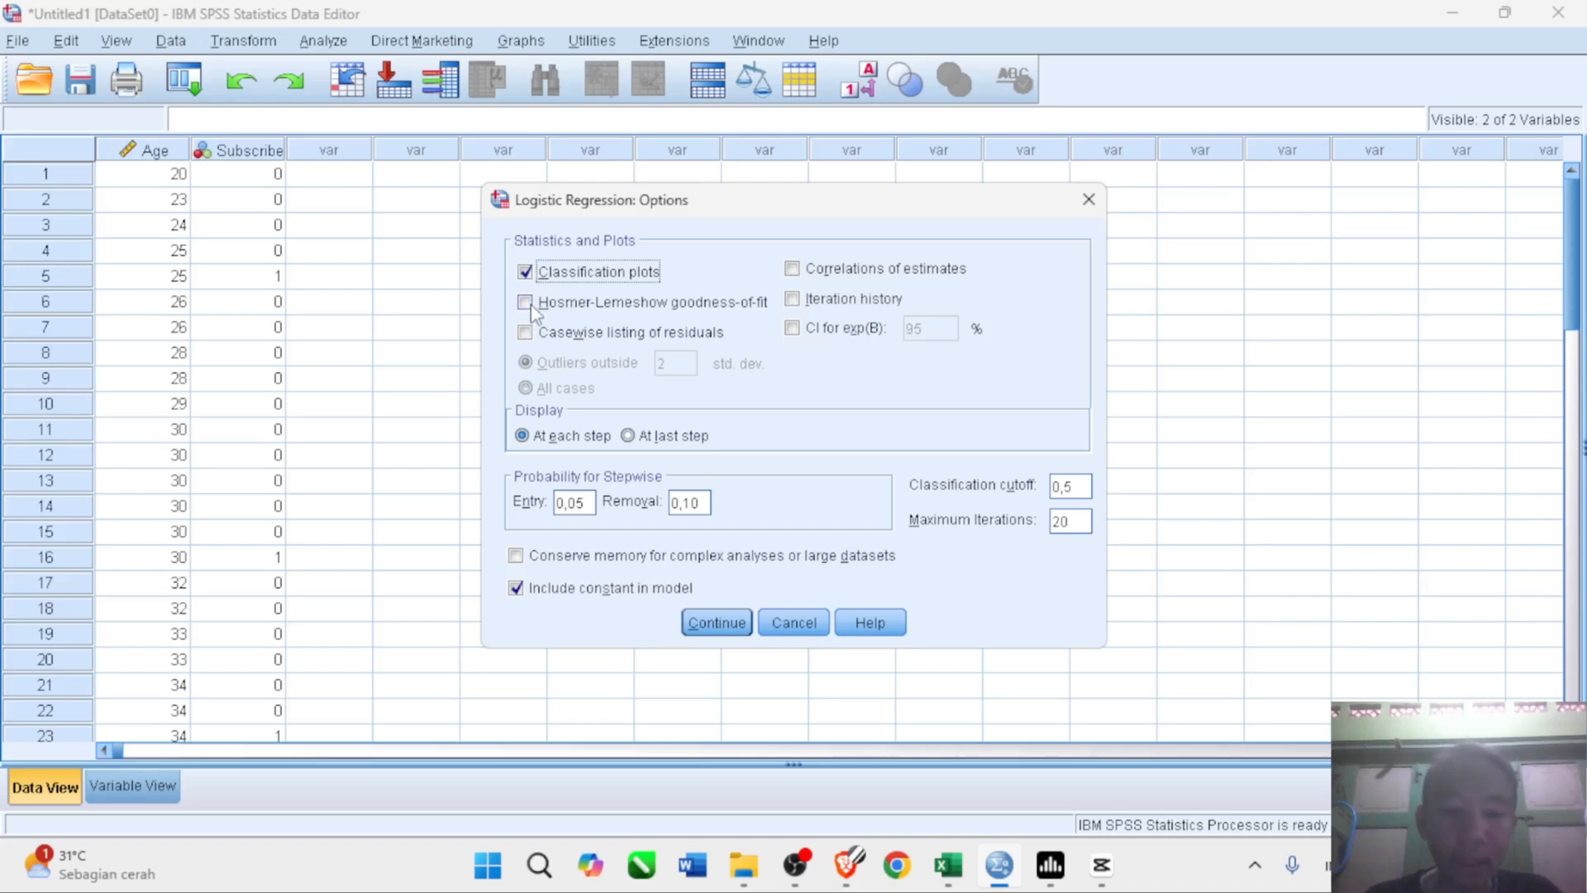
left_click(525, 302)
left_click(524, 332)
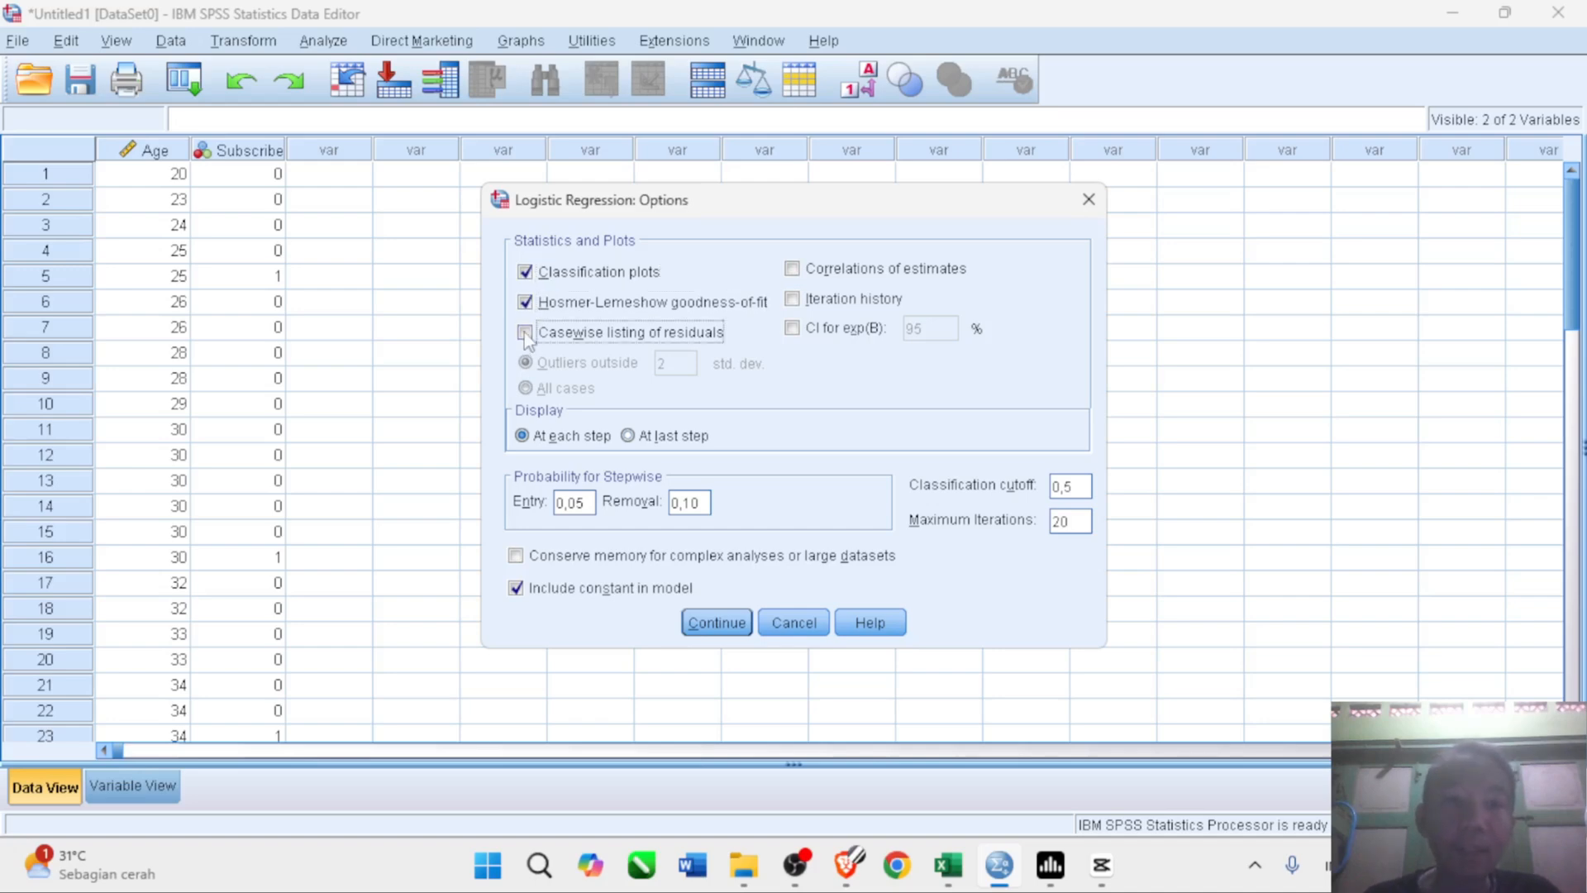
left_click(793, 270)
left_click(794, 299)
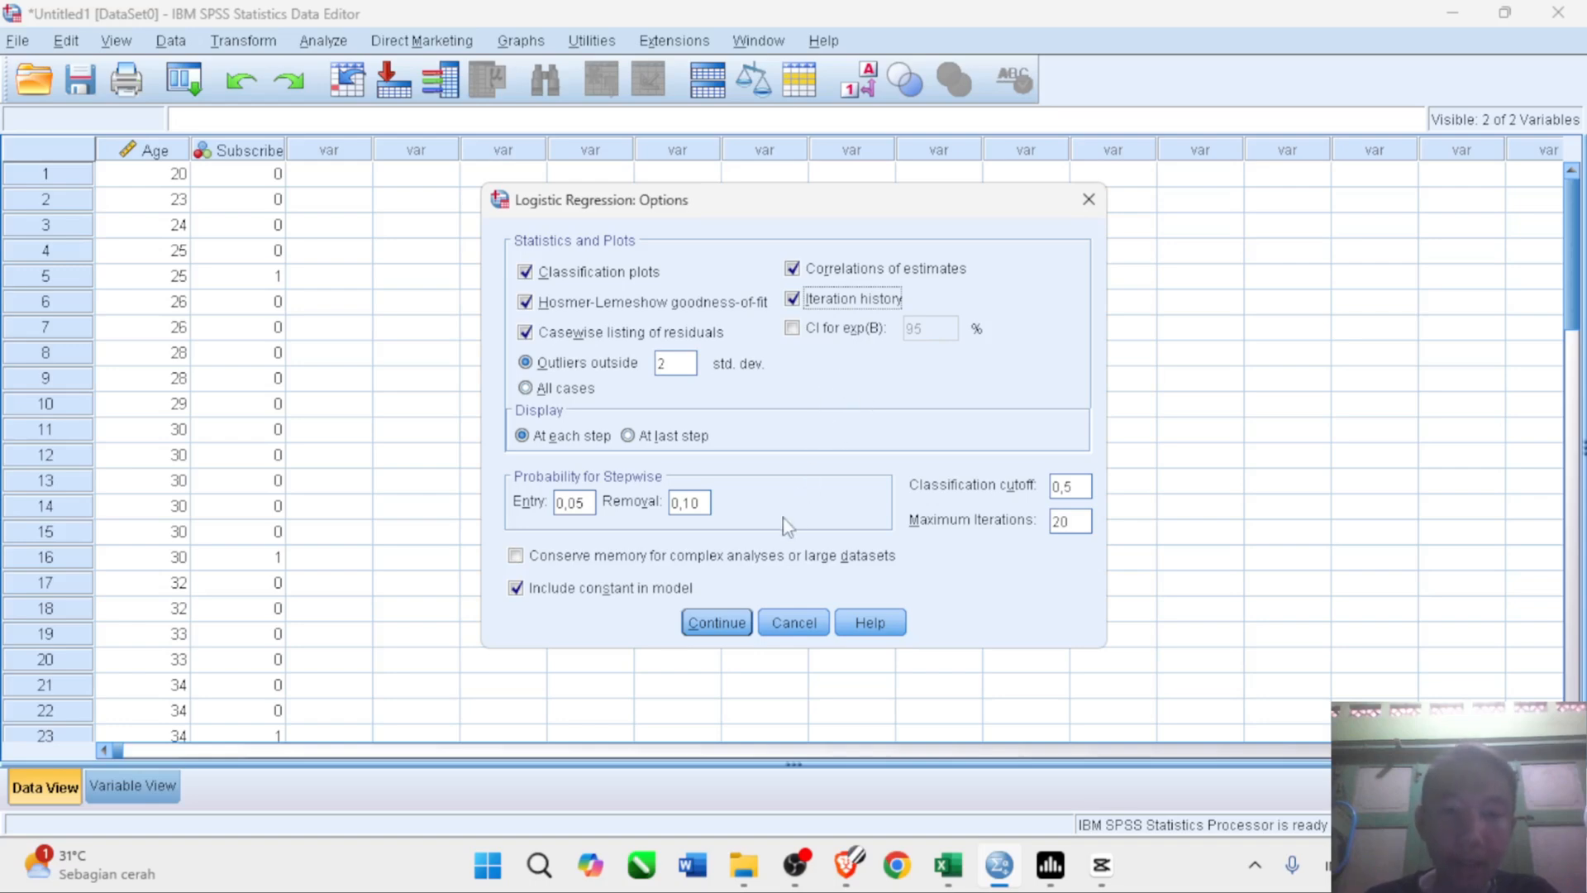
left_click(716, 623)
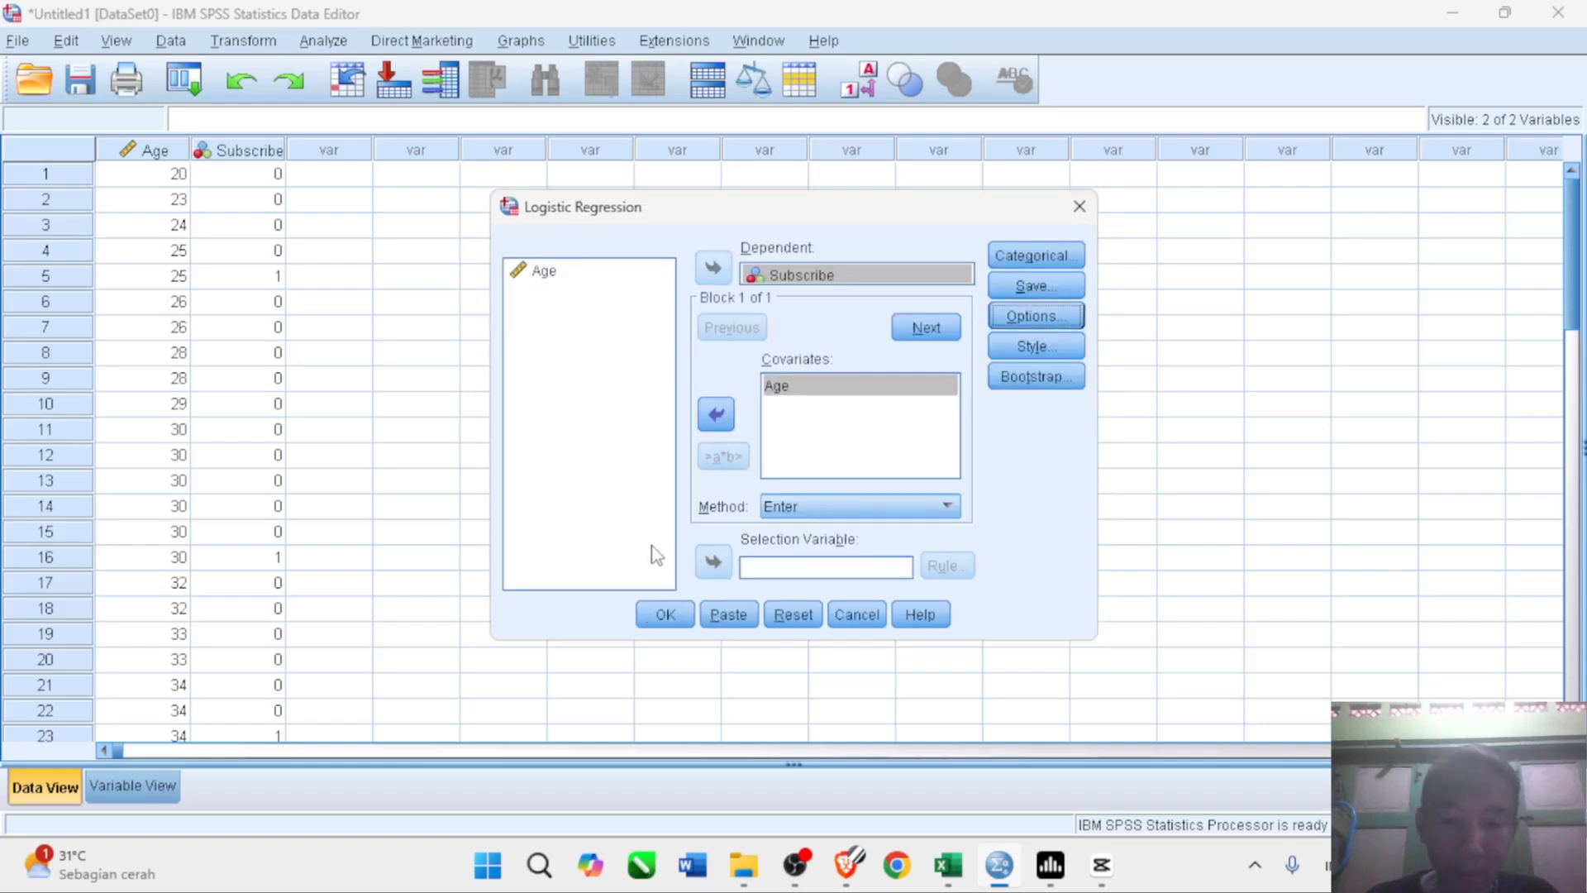
left_click(668, 613)
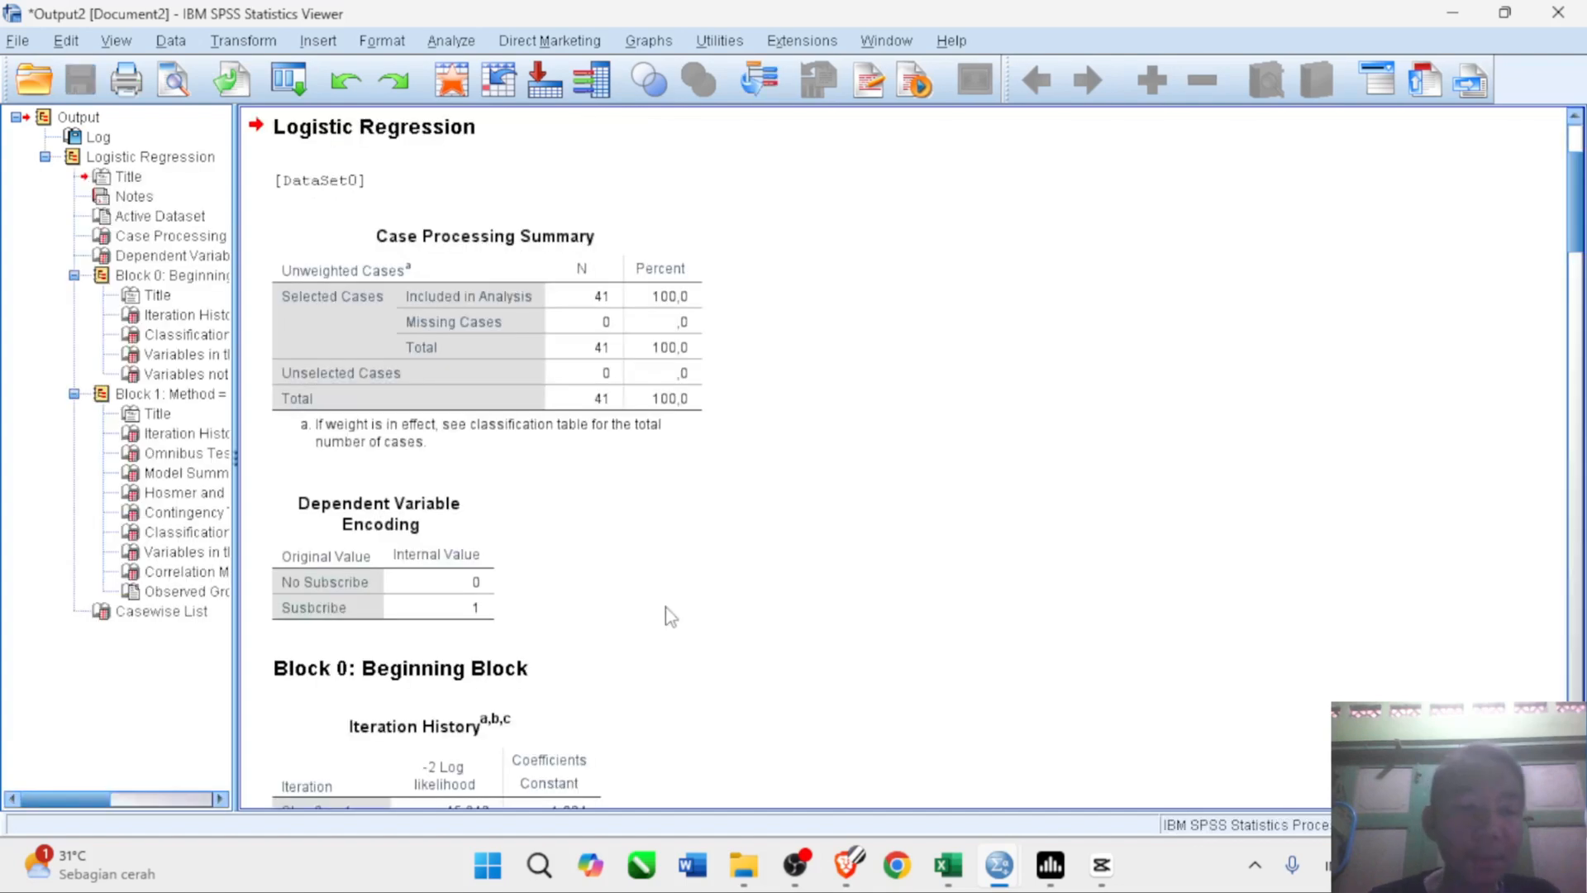
- Examine the case processing summary, the dependent variable encoding and the Block 0 iteration history in the logistic regression output
scroll(670, 616, "down", 2)
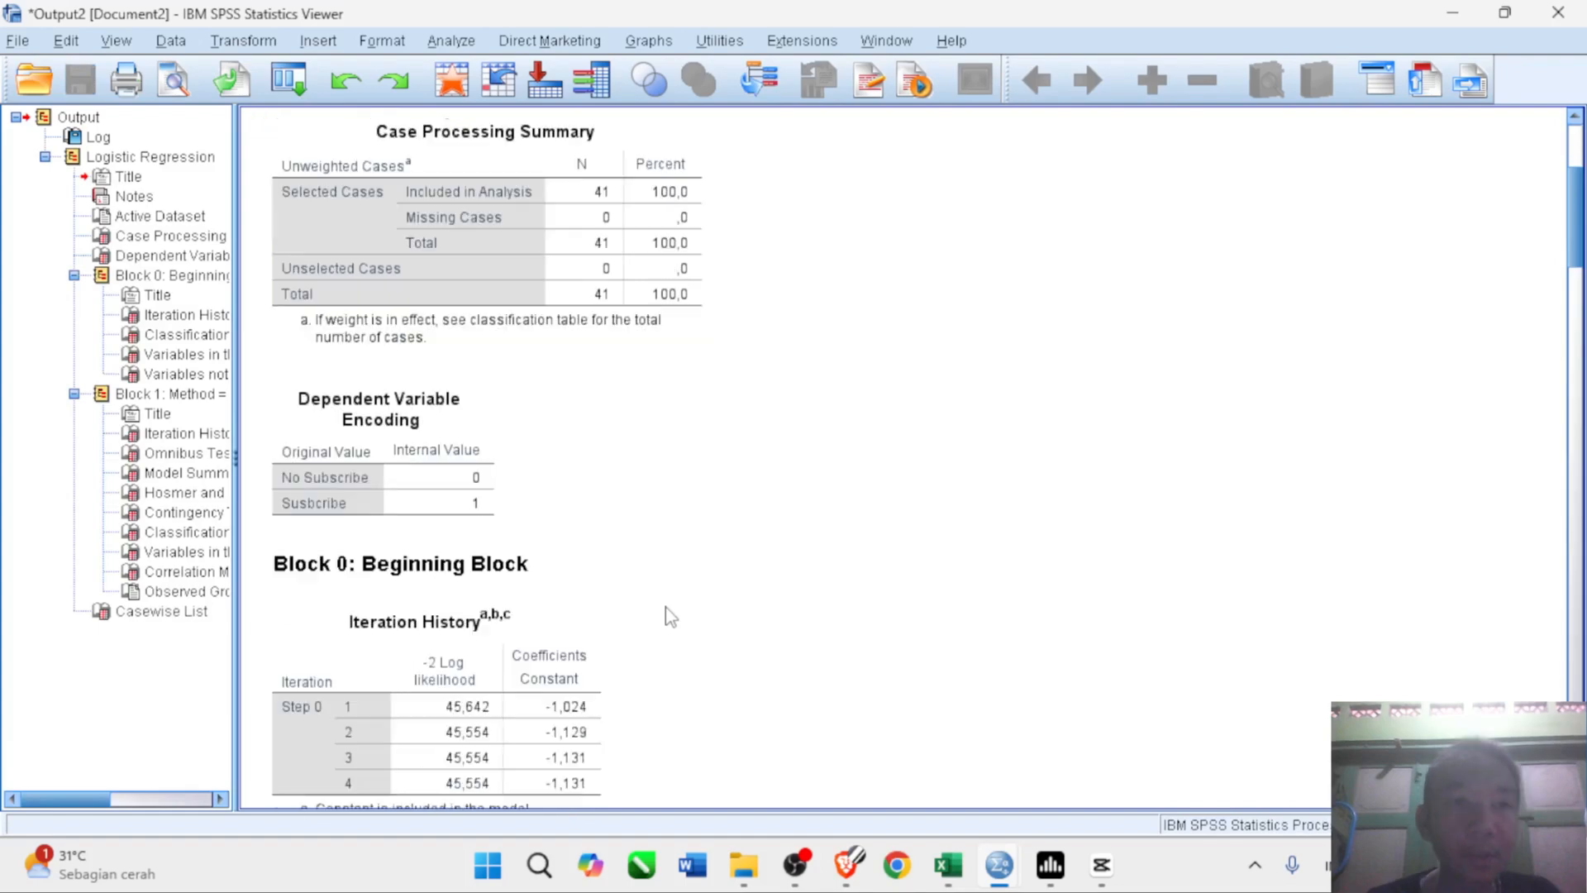
scroll(669, 616, "up", 2)
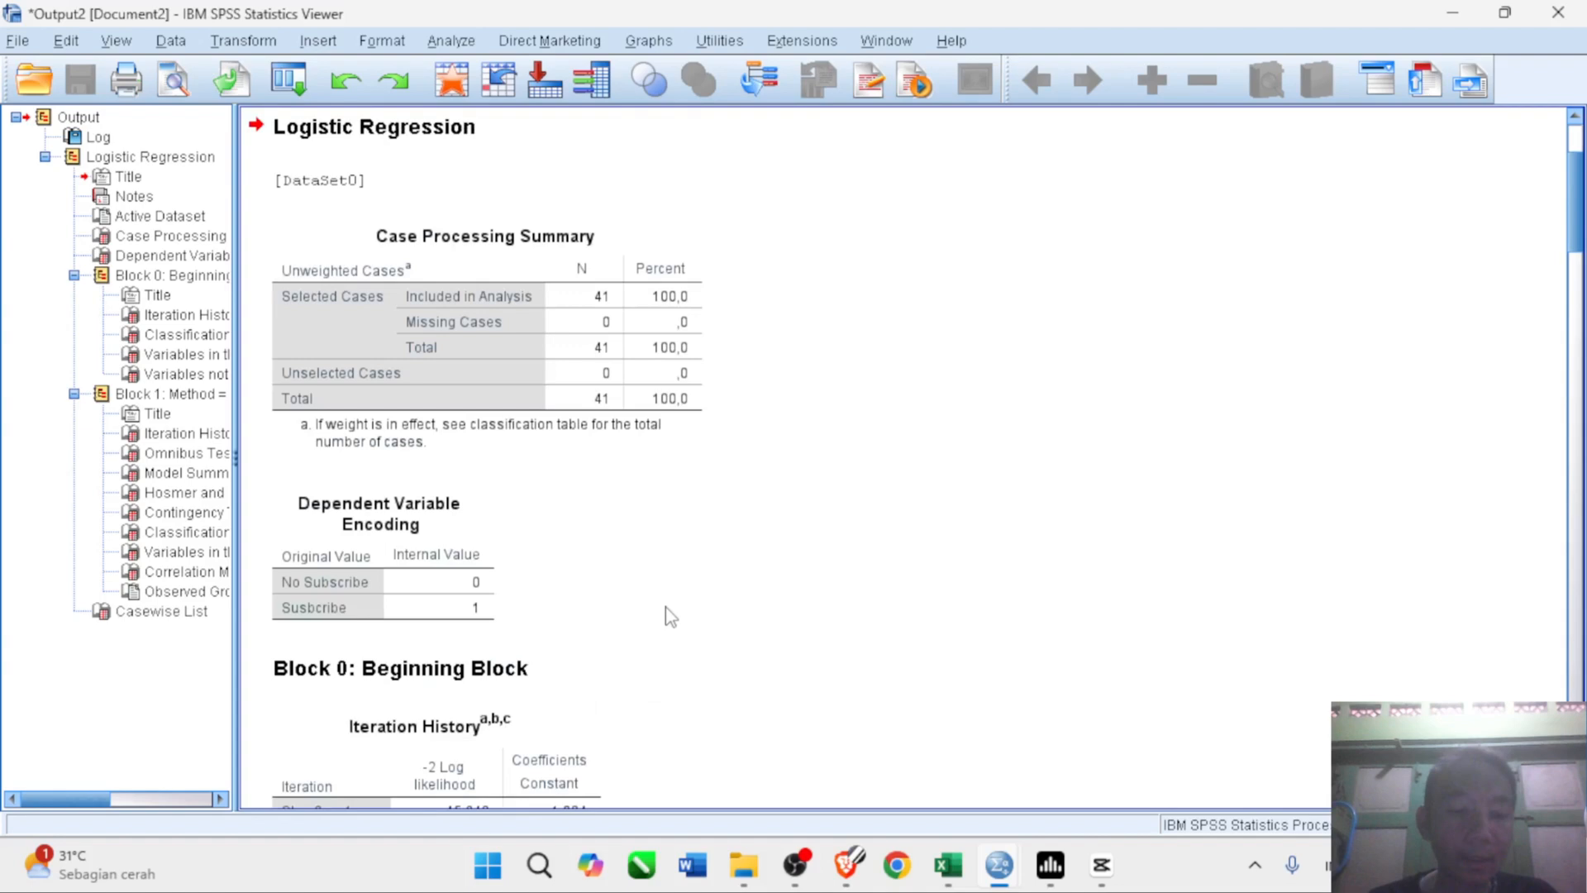
scroll(670, 616, "up", 2)
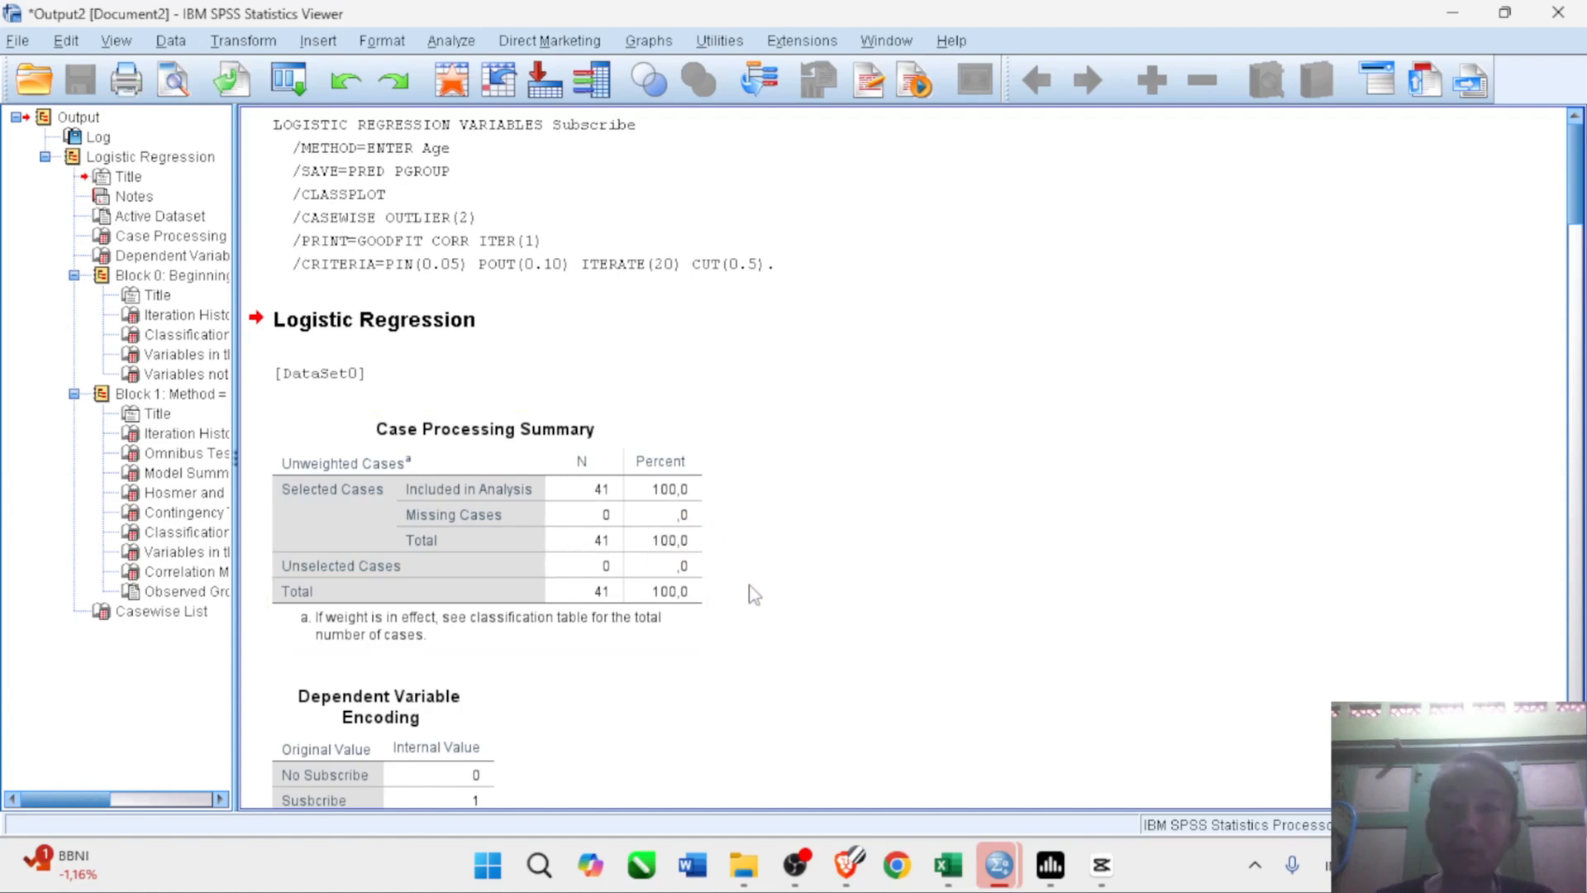
scroll(753, 595, "down", 3)
scroll(754, 595, "down", 6)
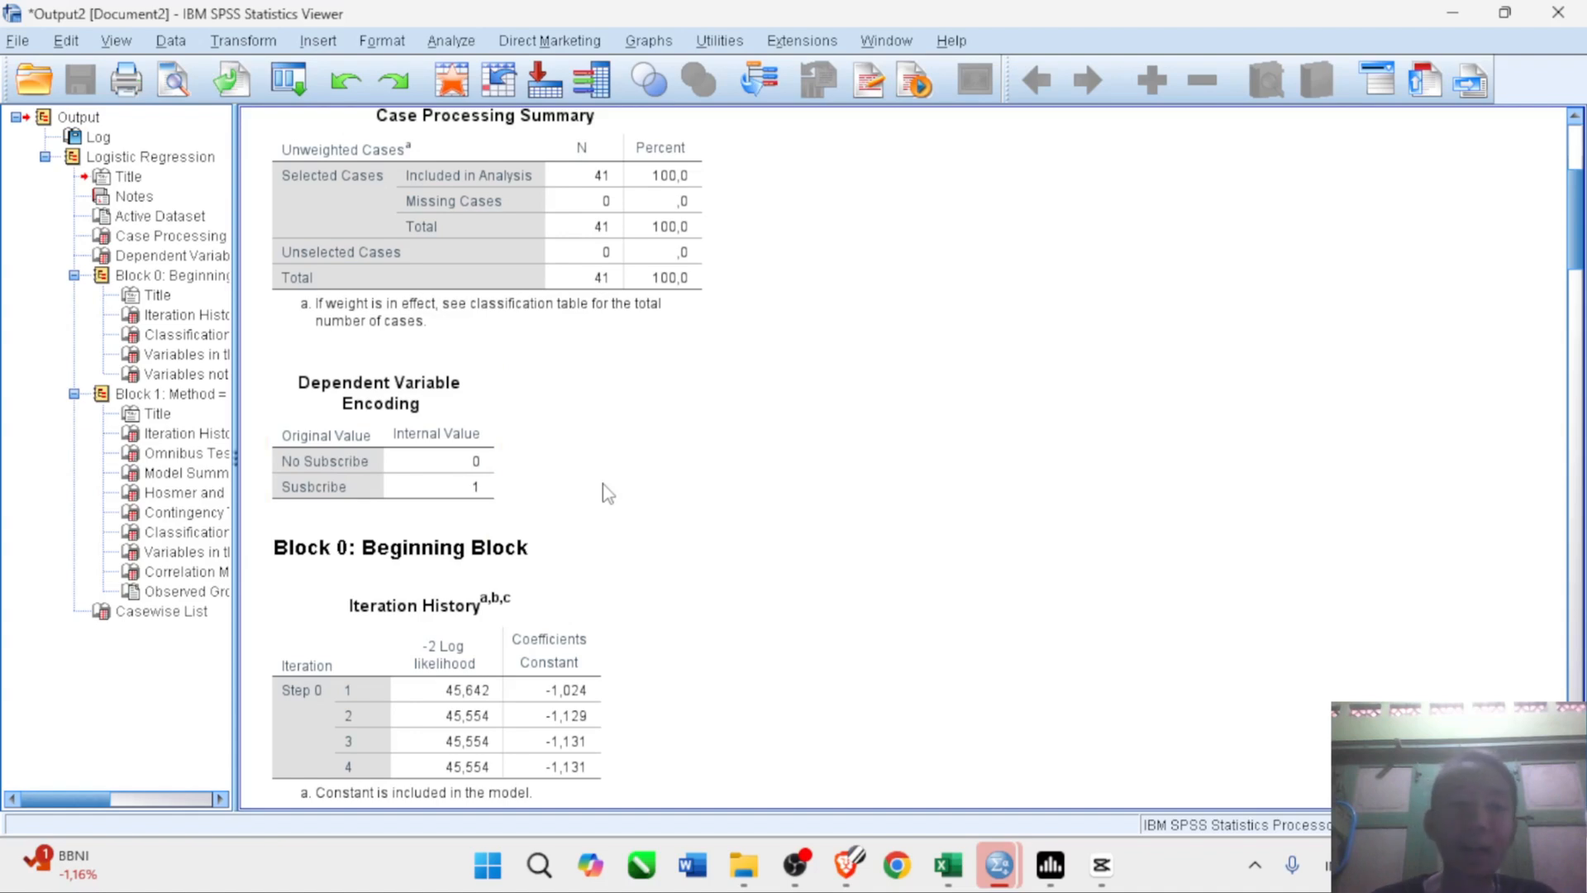
scroll(608, 493, "down", 3)
scroll(608, 493, "down", 3)
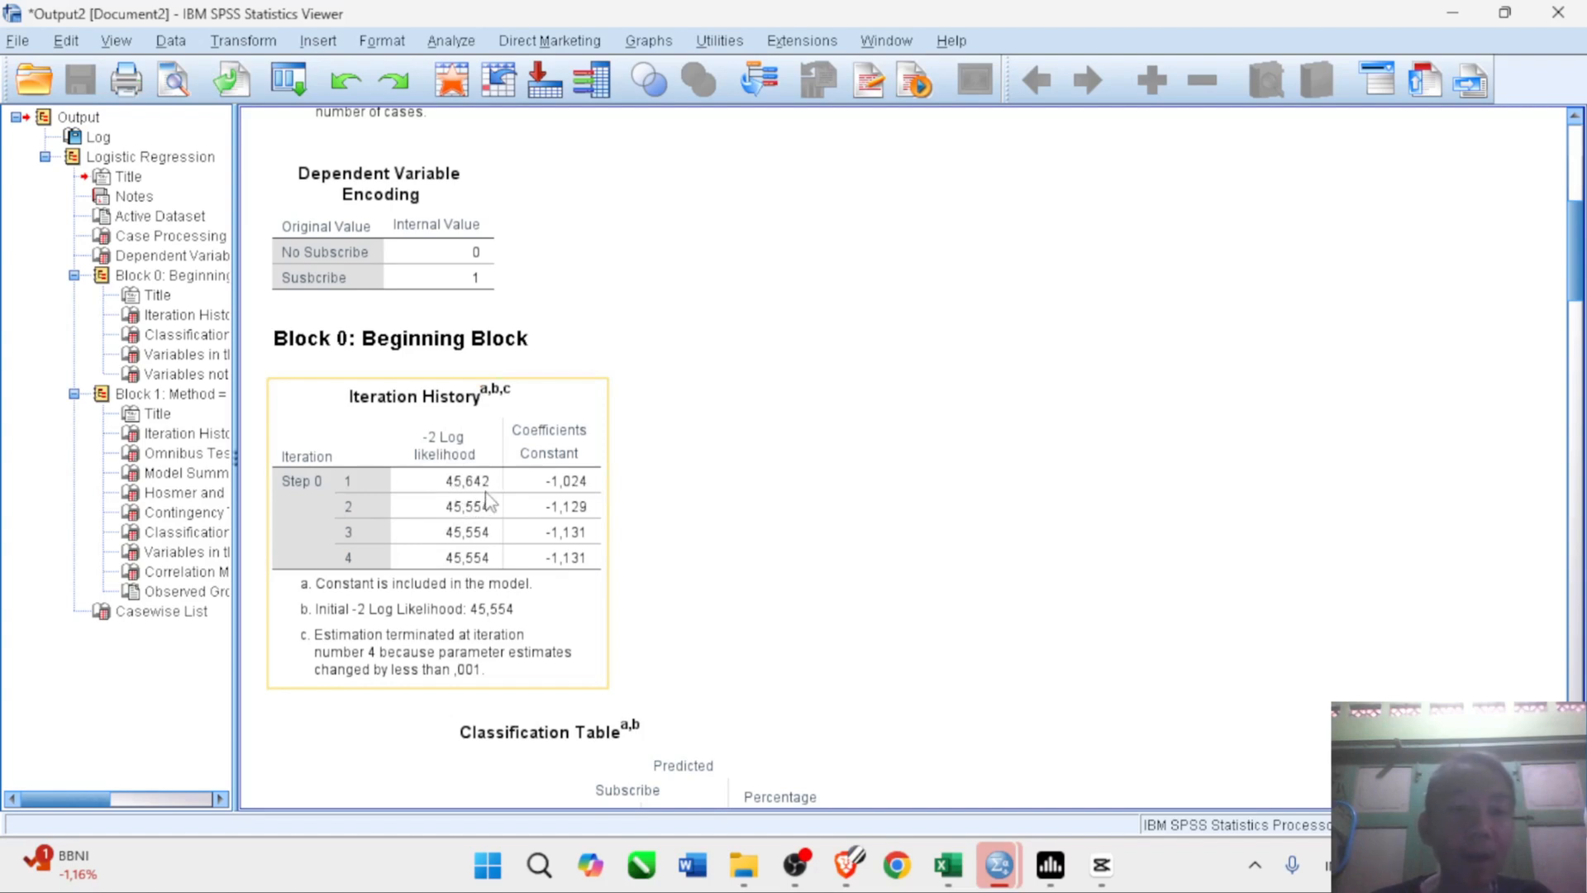
left_click(659, 562)
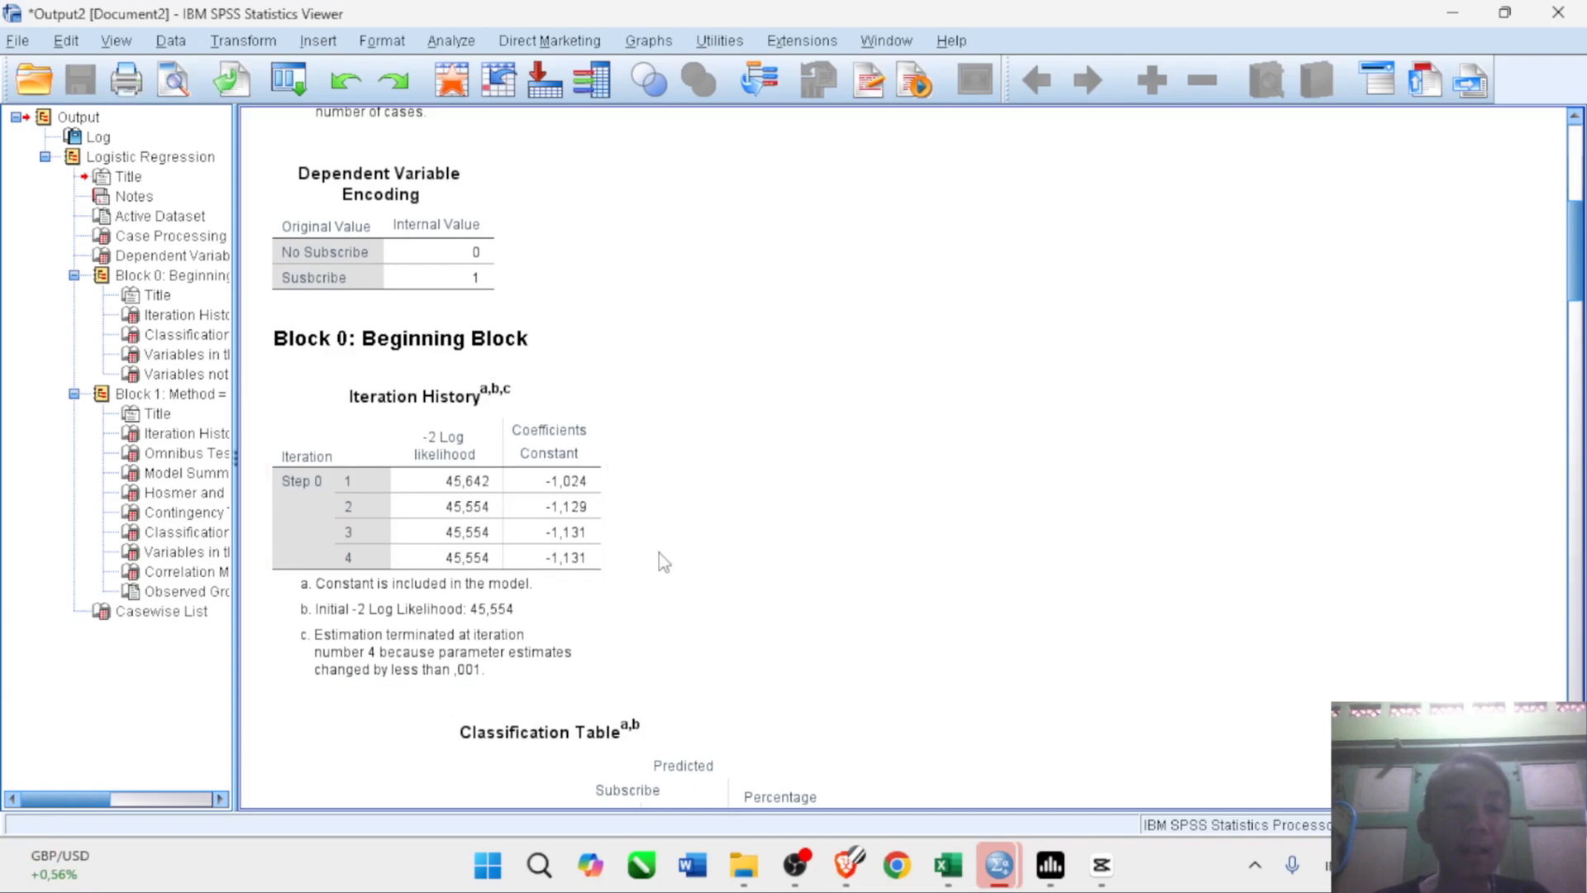
- Compare the -2 Log likelihood values of Block 0 and Block 1, and view the omnibus tests and model summary
scroll(659, 553, "down", 2)
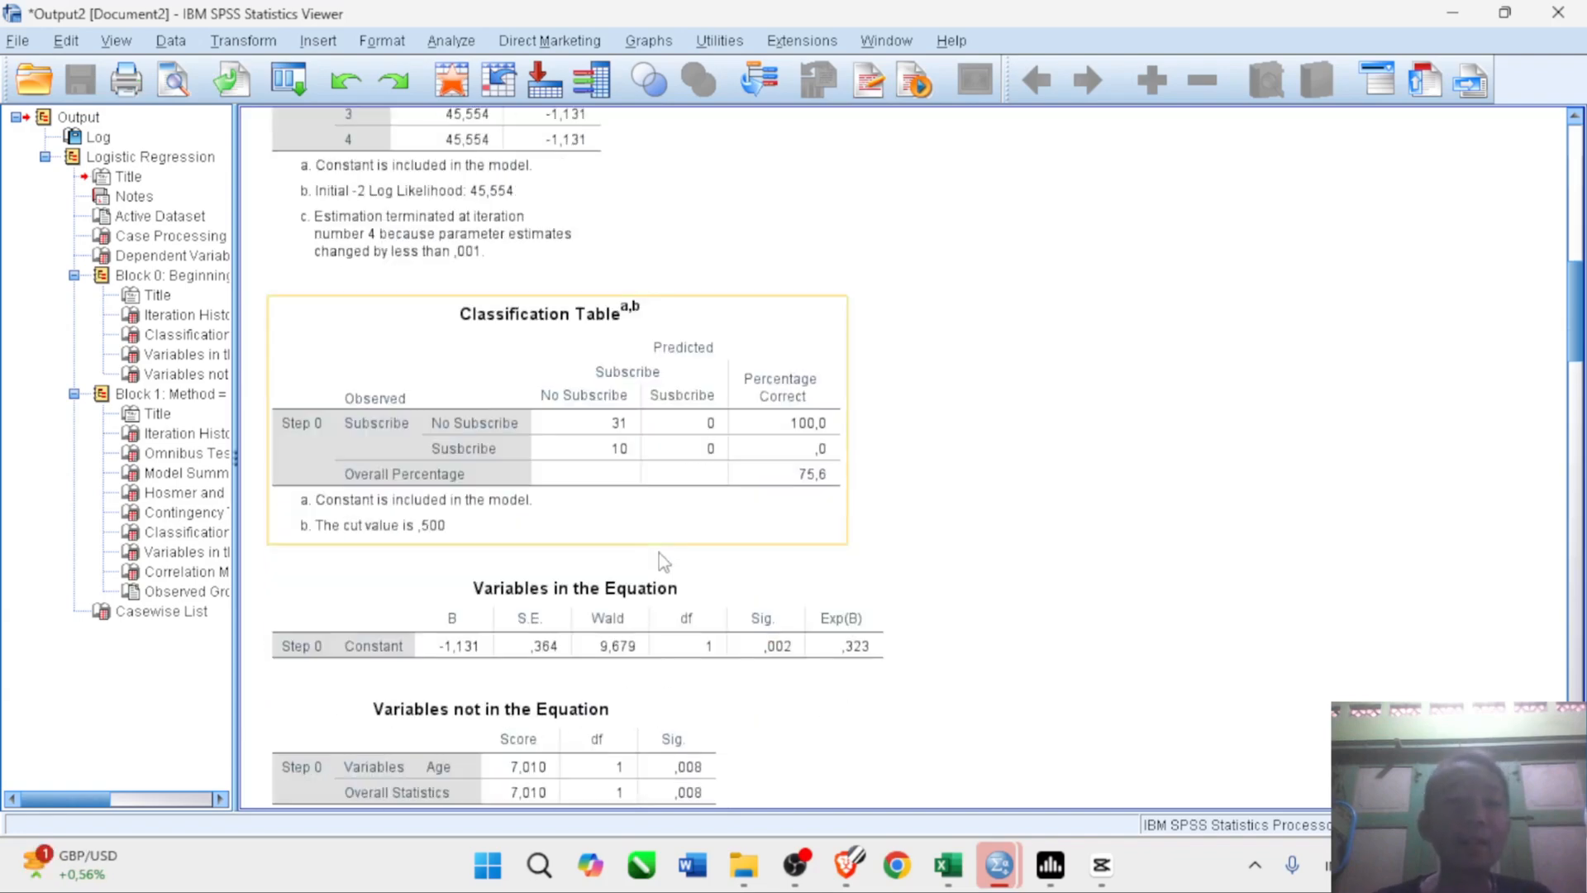
scroll(658, 553, "down", 3)
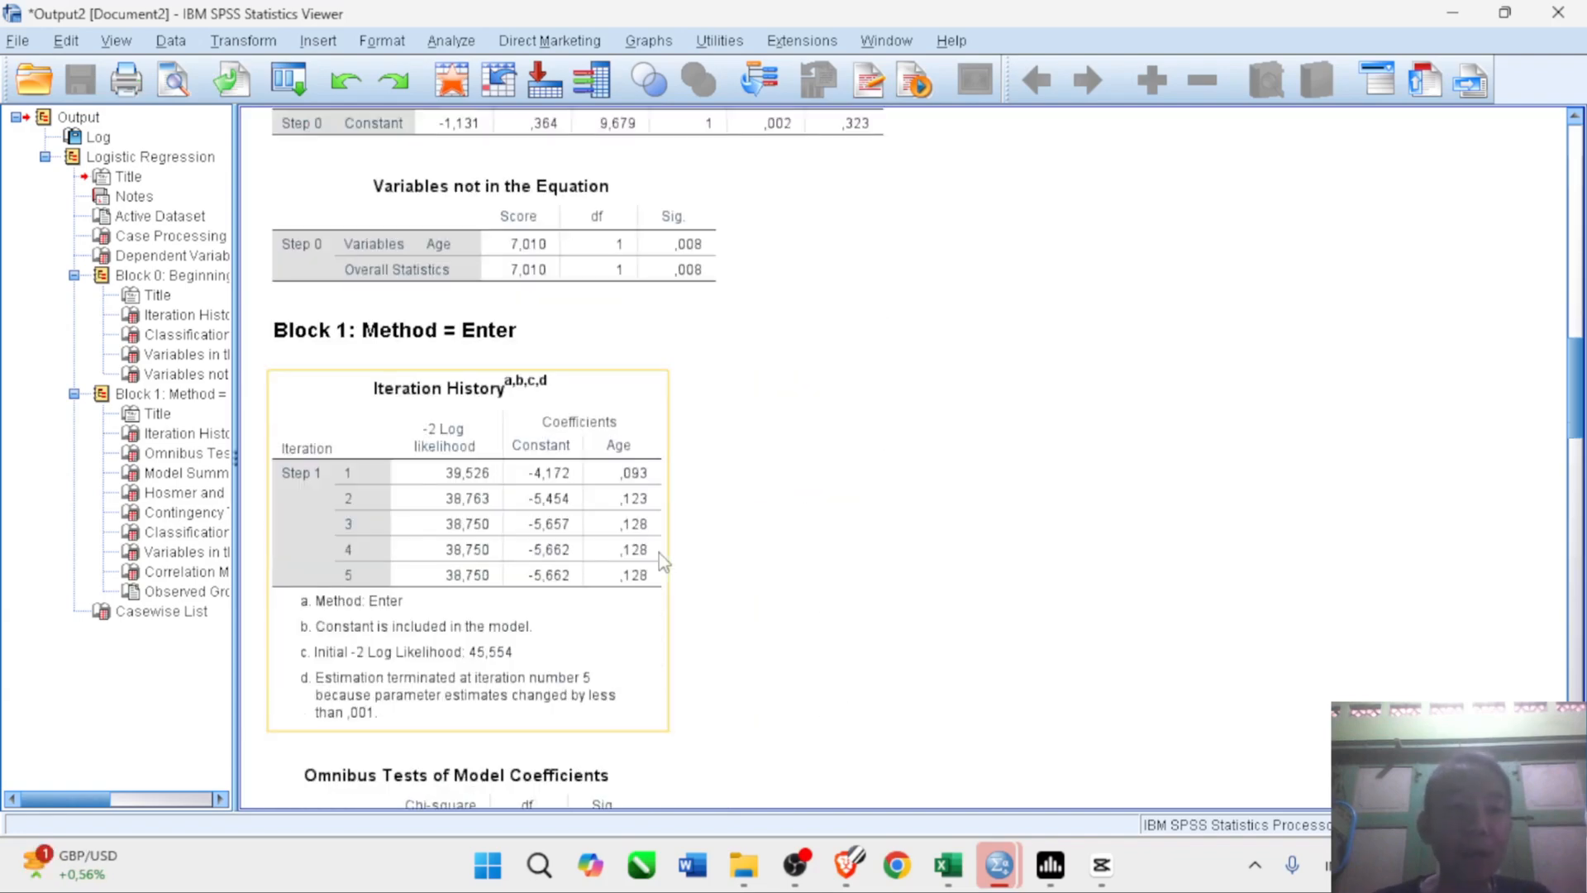
scroll(658, 552, "down", 1)
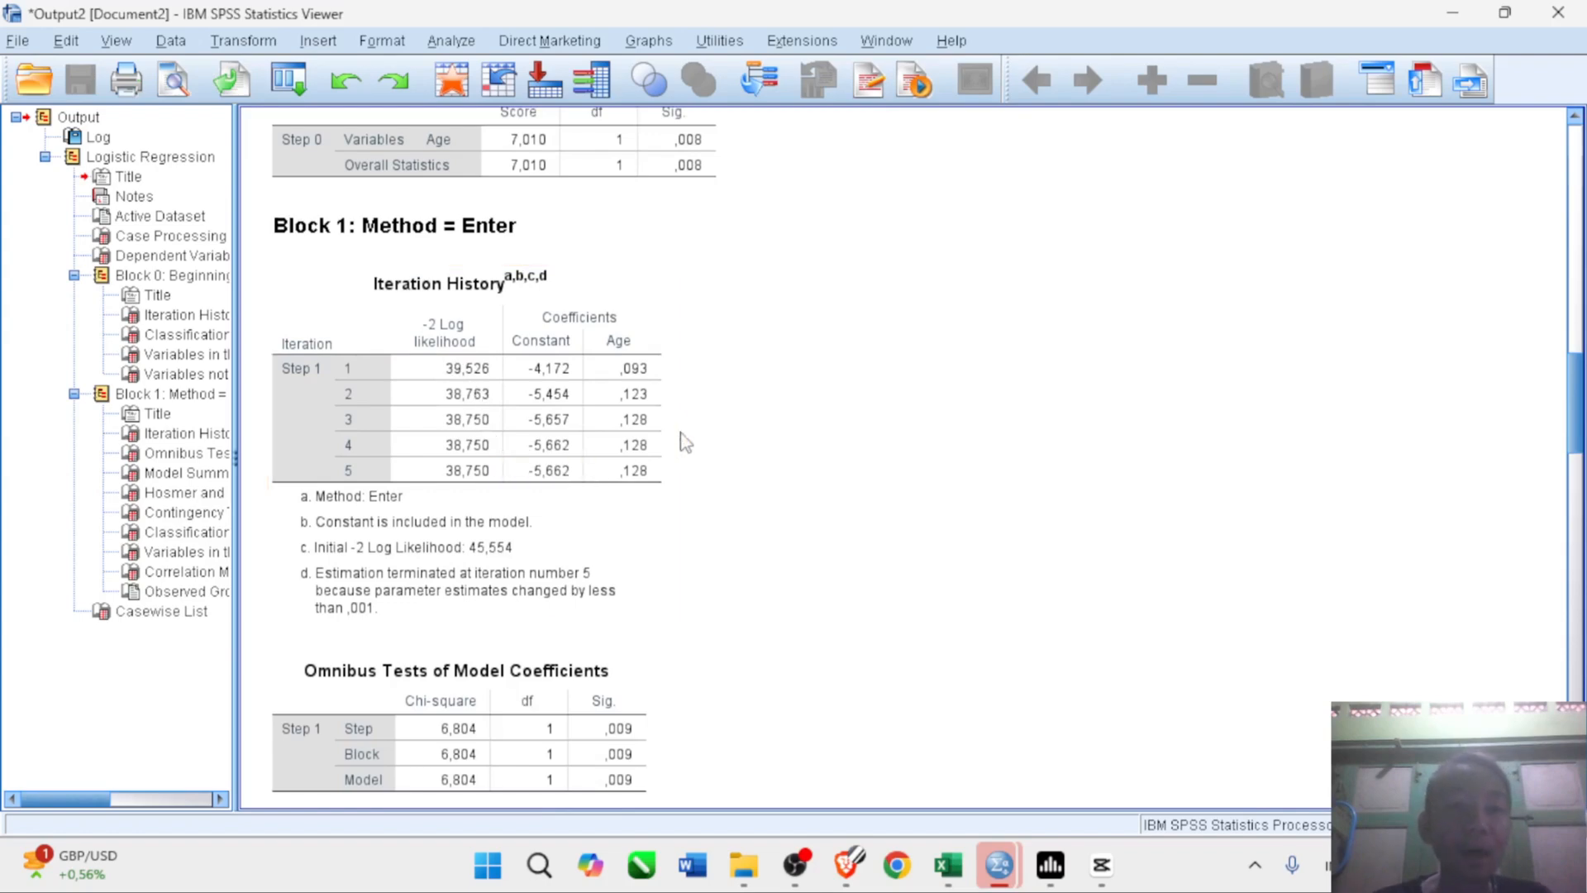
scroll(752, 451, "up", 10)
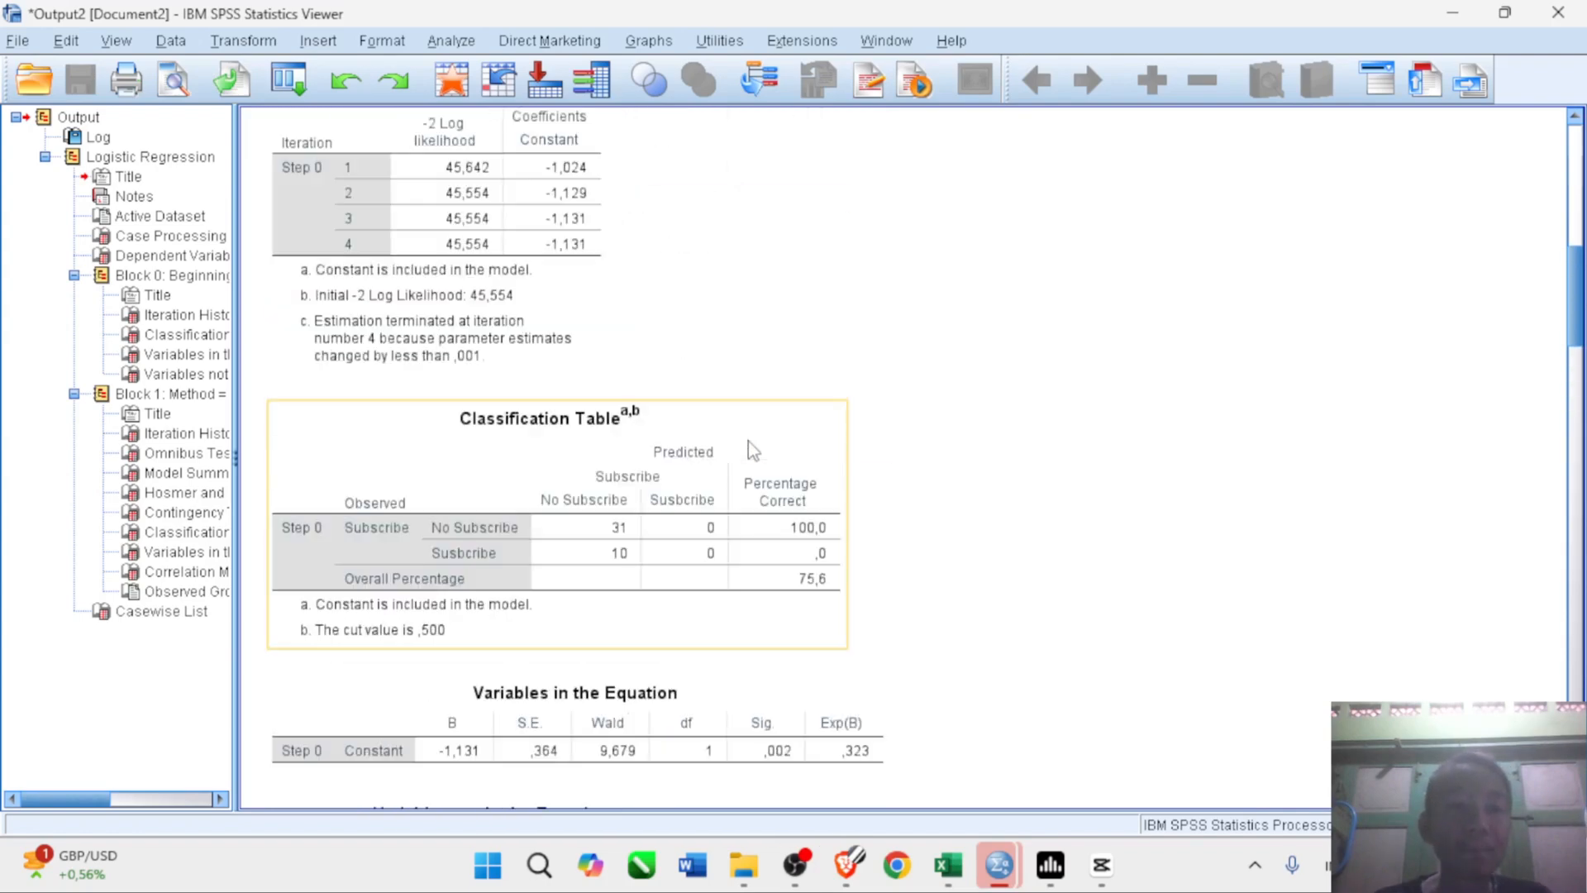
scroll(579, 358, "down", 5)
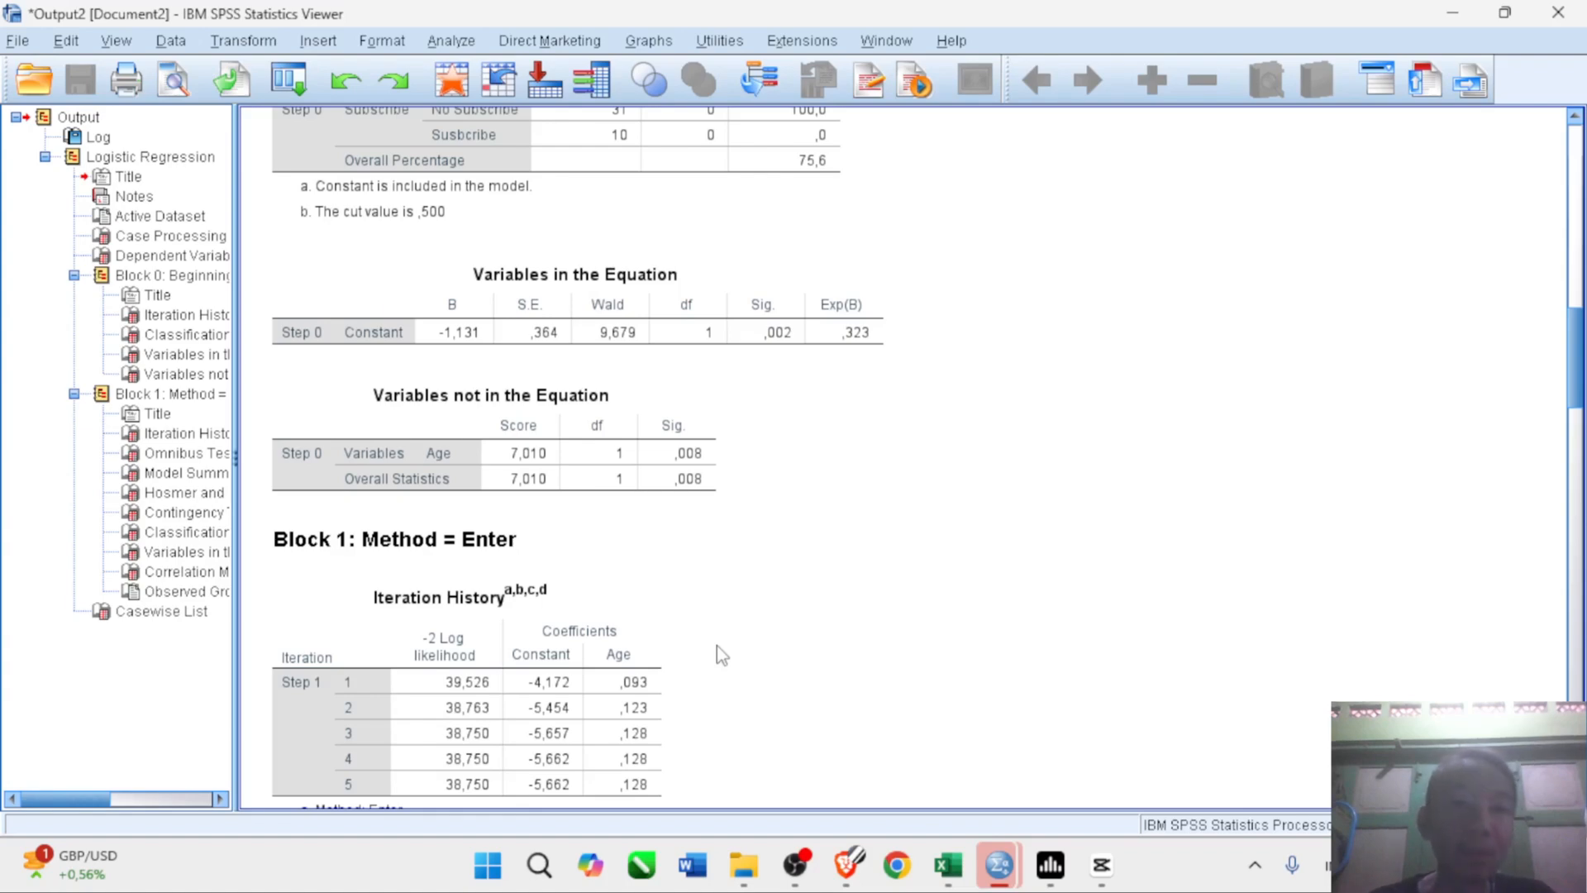
scroll(716, 646, "down", 3)
left_click(415, 472)
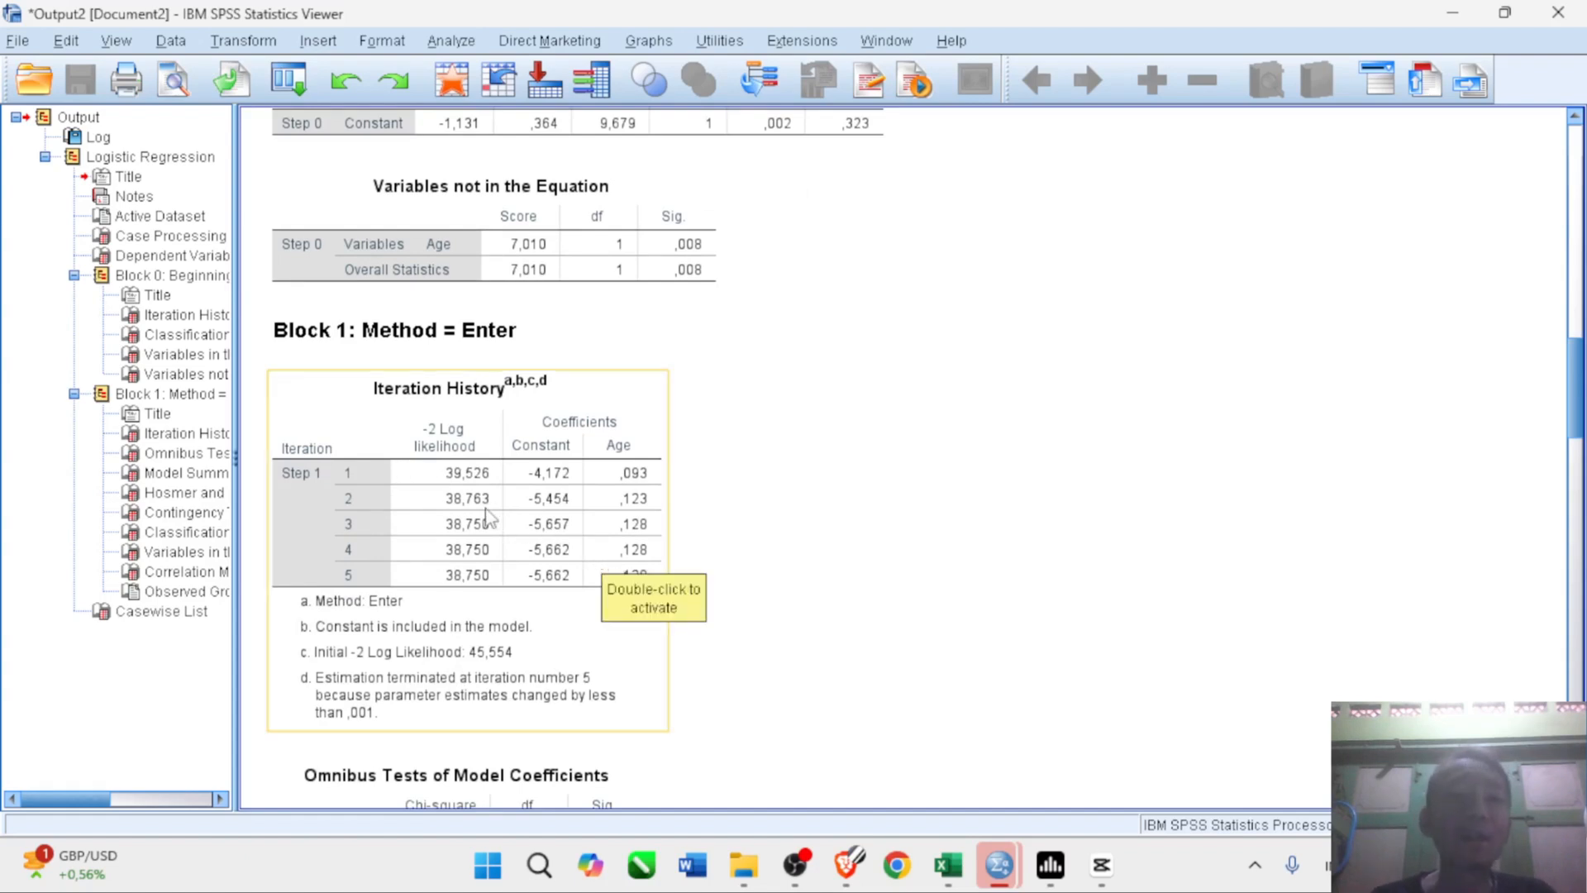
left_click(684, 531)
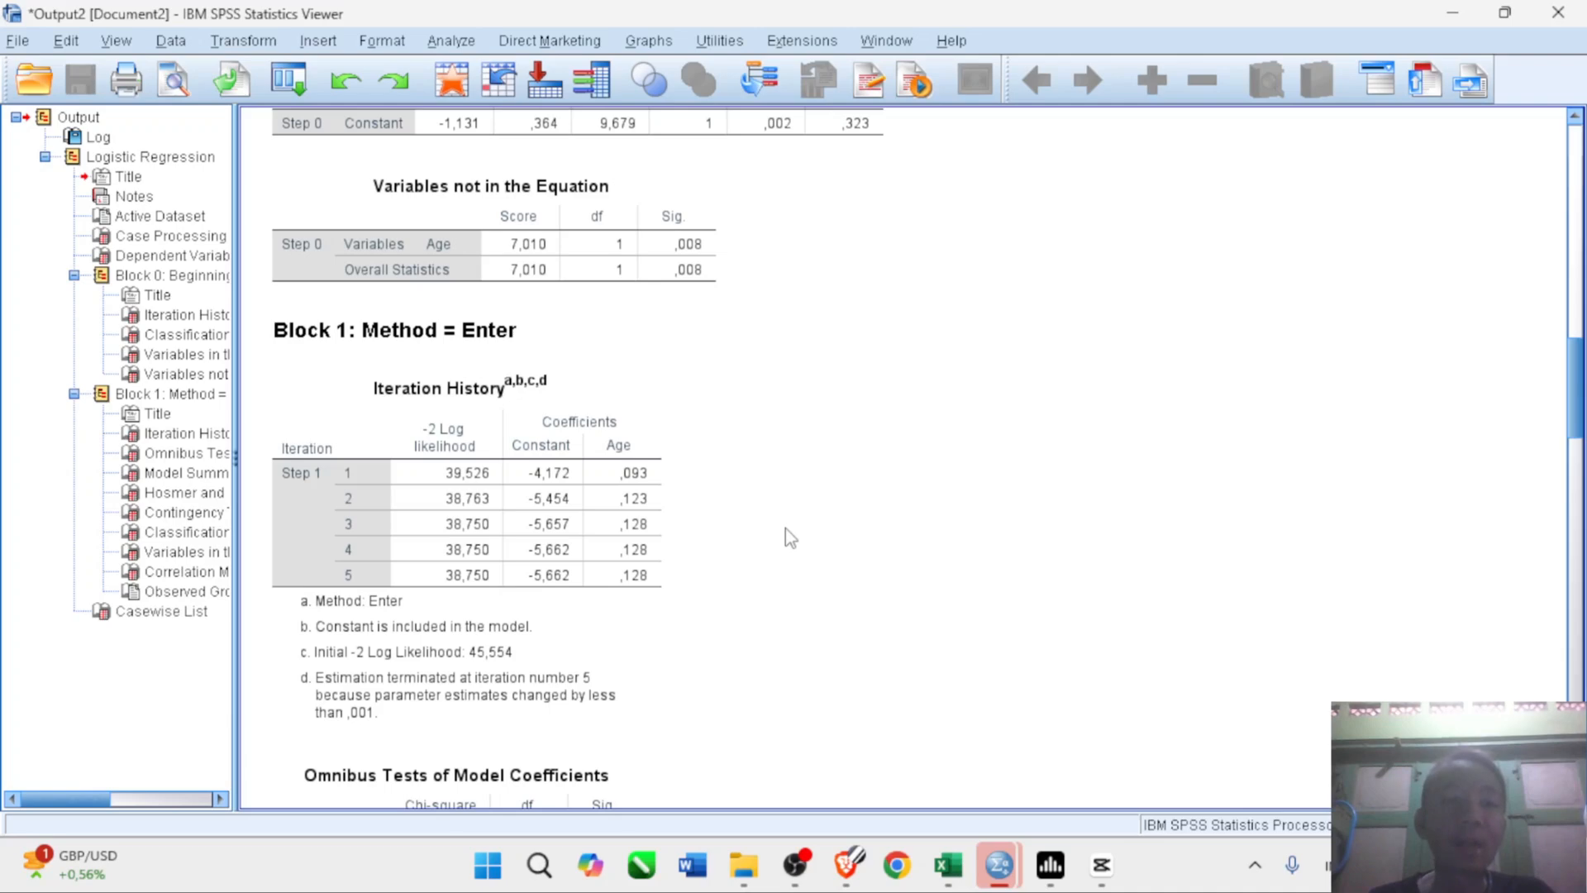
scroll(787, 530, "down", 4)
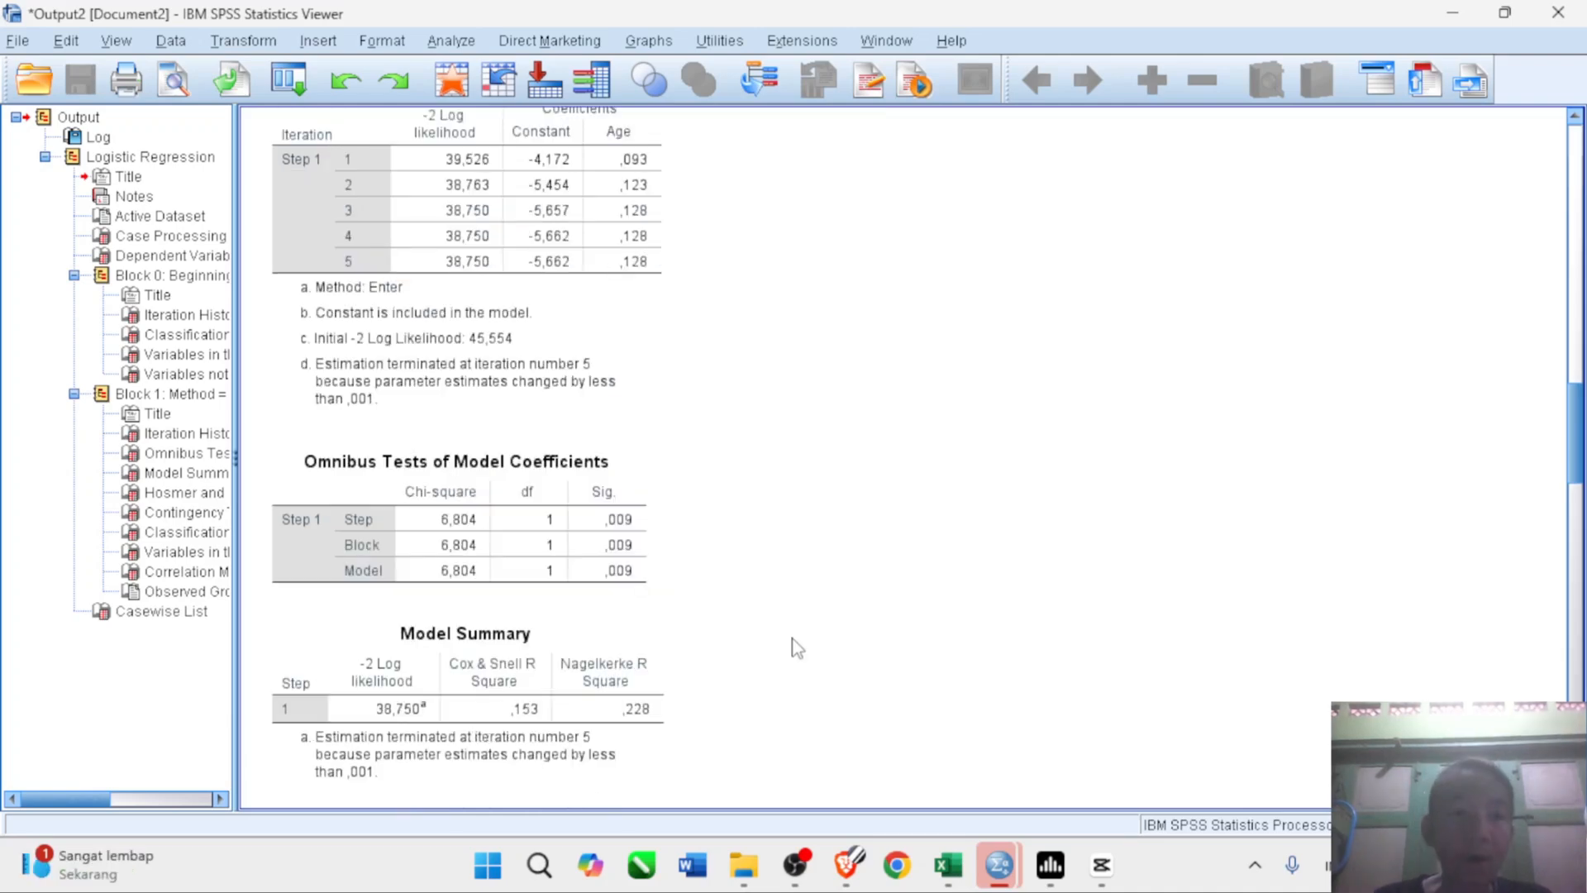
- Examine the Omnibus Tests of Model Coefficients and the Cox & Snell and Nagelkerke R Square values in the Model Summary
left_click(443, 467)
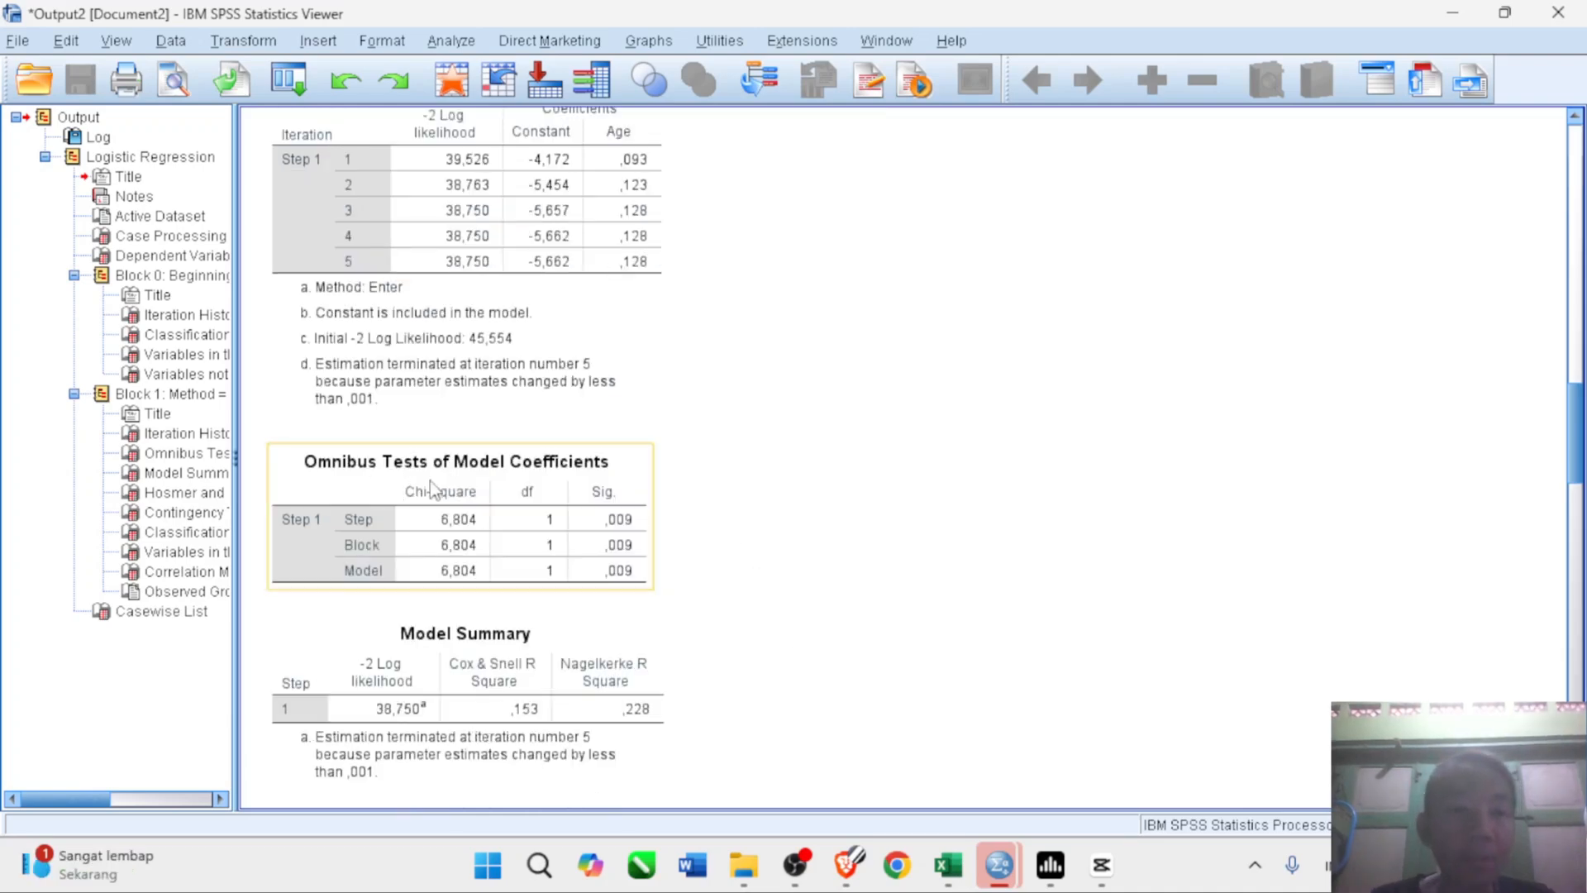
left_click(701, 501)
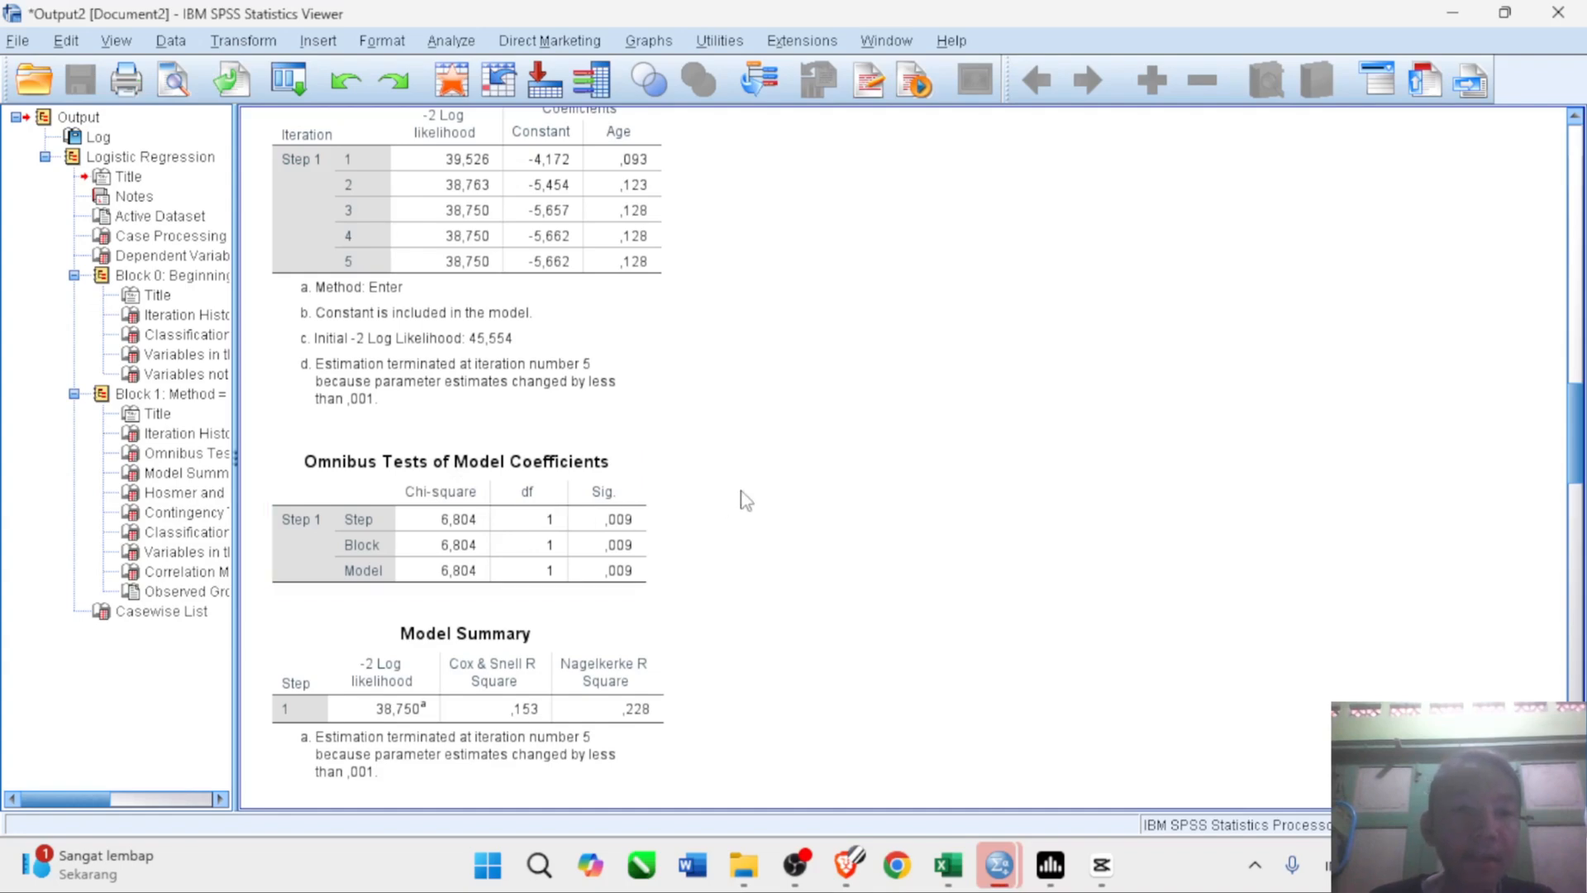
left_click(477, 522)
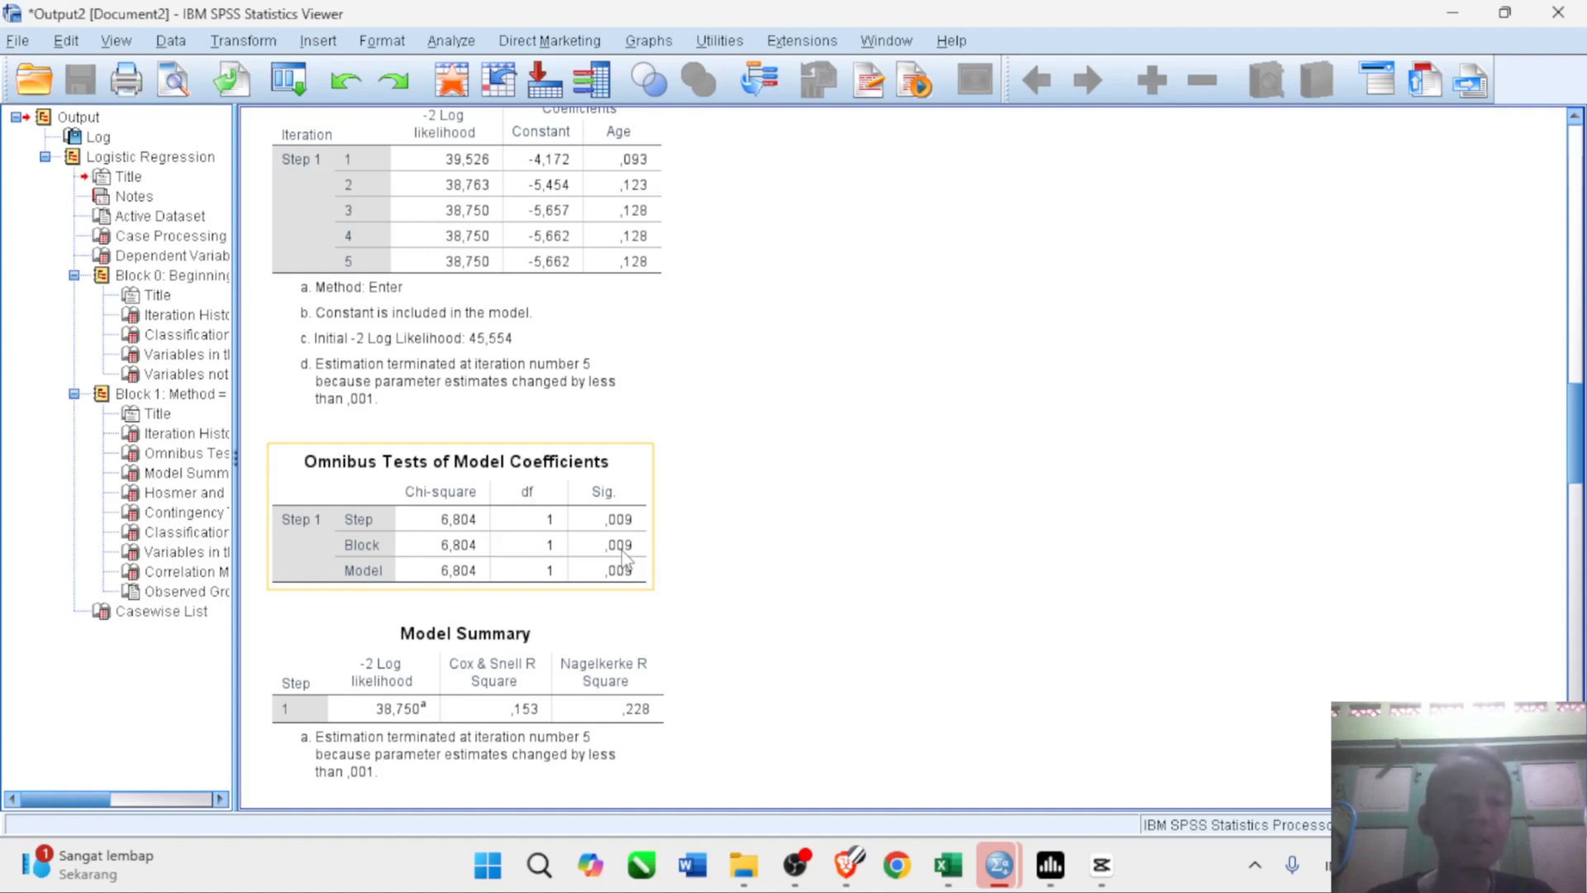
scroll(626, 560, "down", 3)
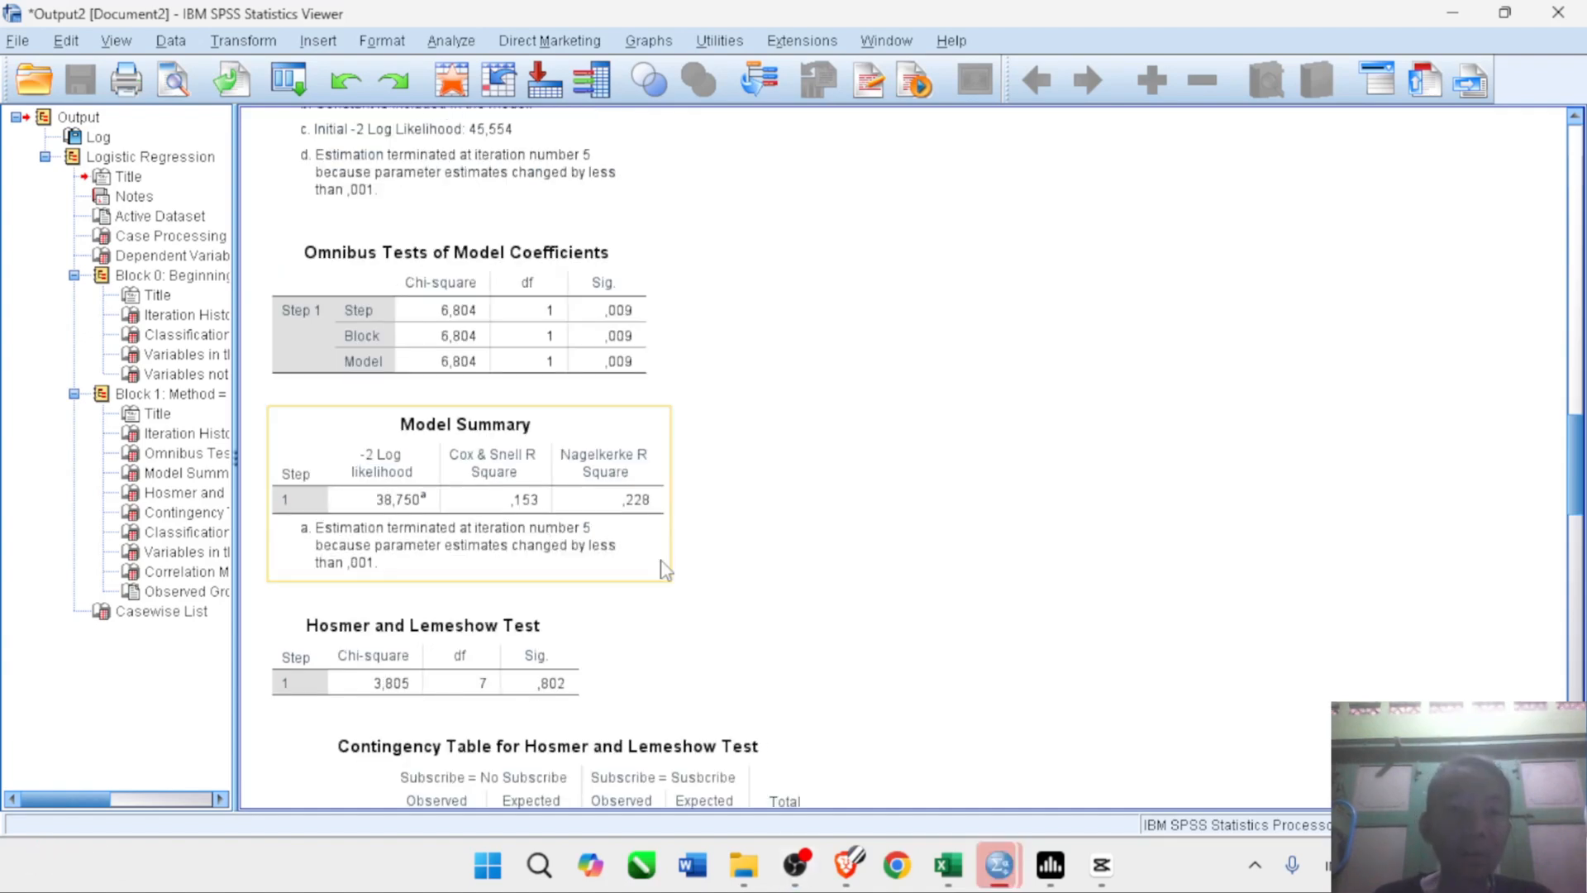
left_click(582, 442)
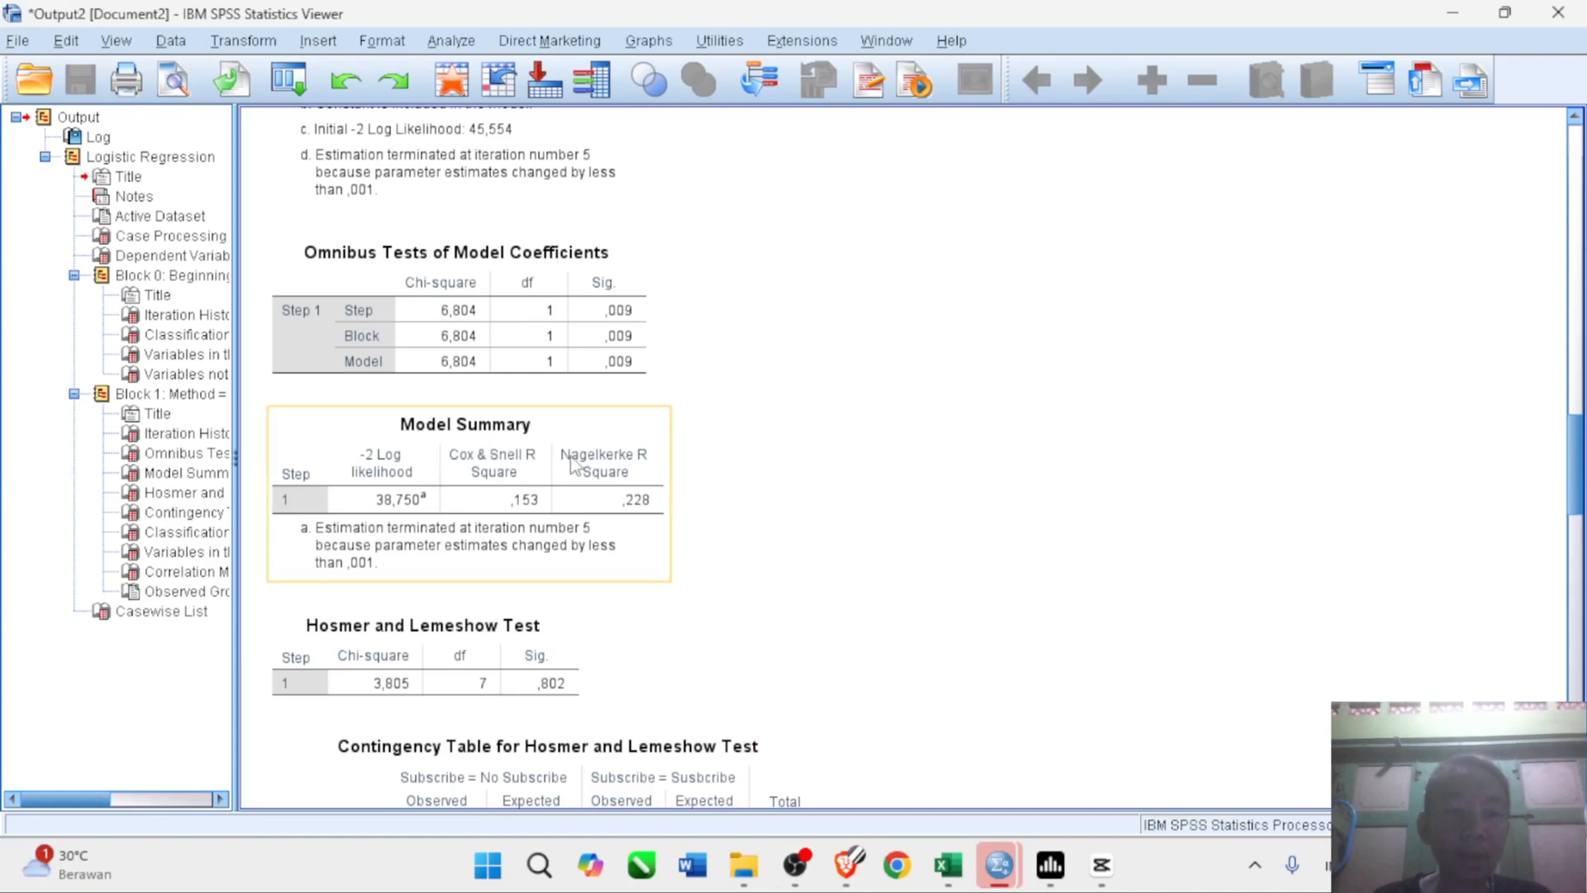
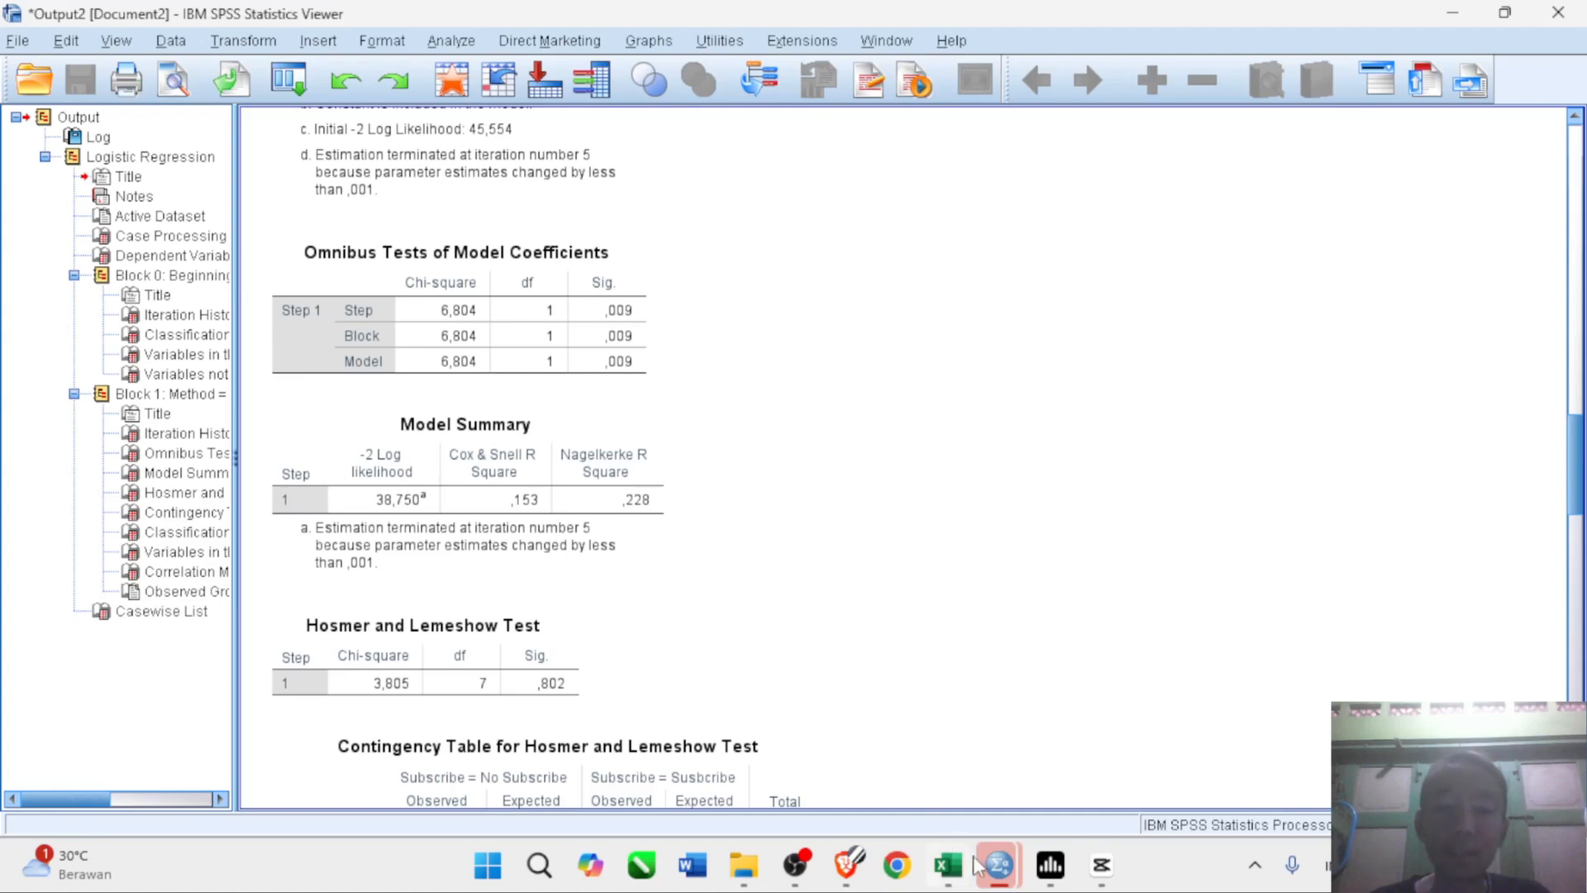
- Examine the Hosmer and Lemeshow test, its contingency table, the Classification Table and the Variables in the Equation for Block 1
scroll(809, 633, "down", 5)
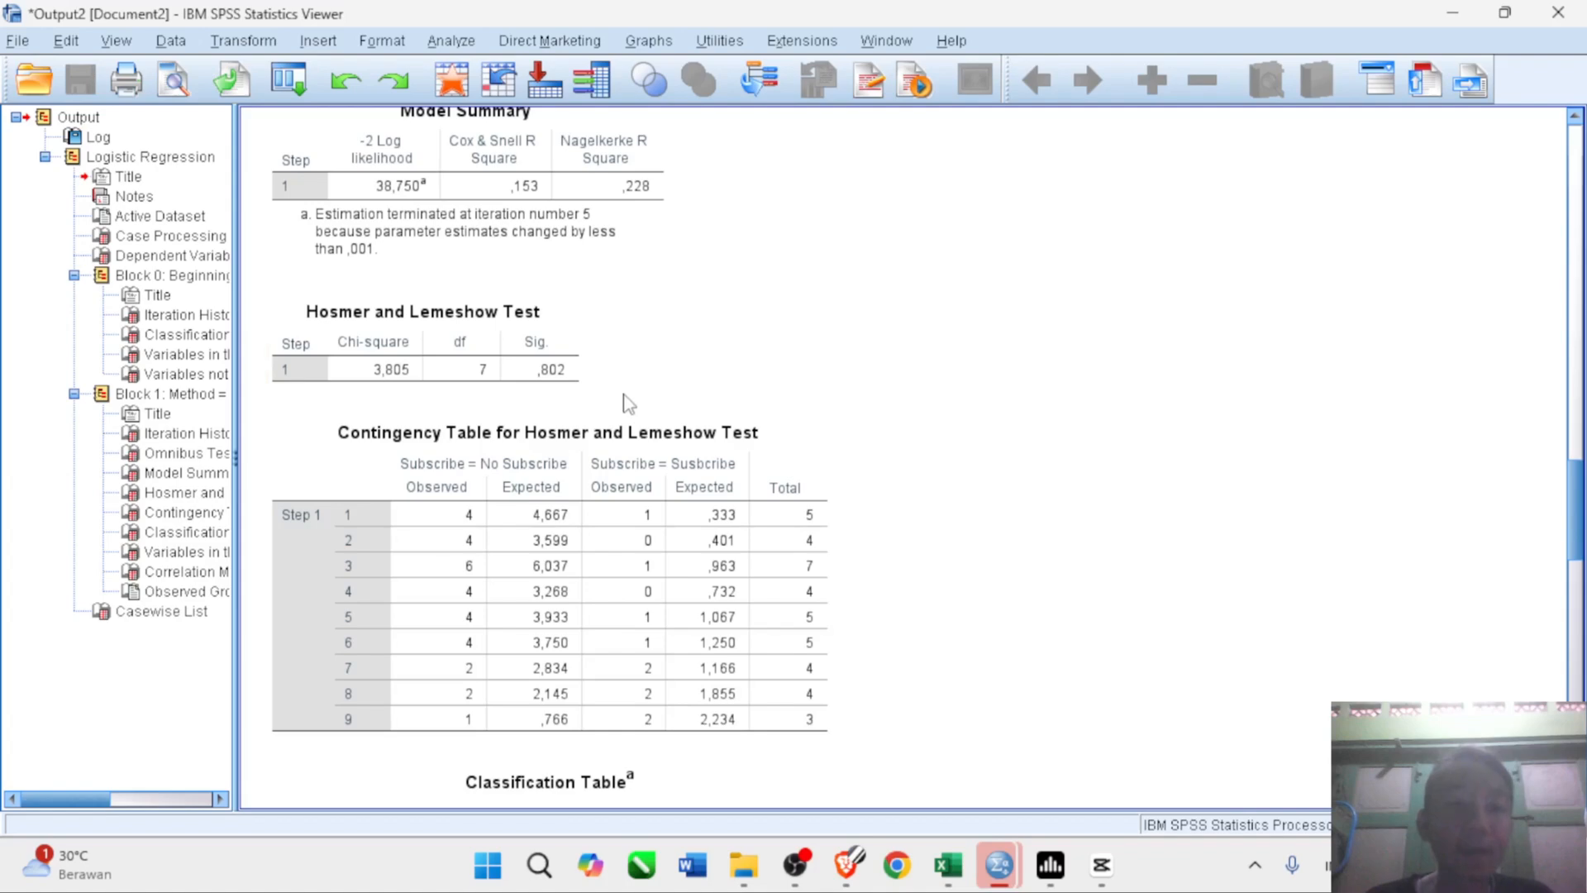
scroll(629, 404, "down", 5)
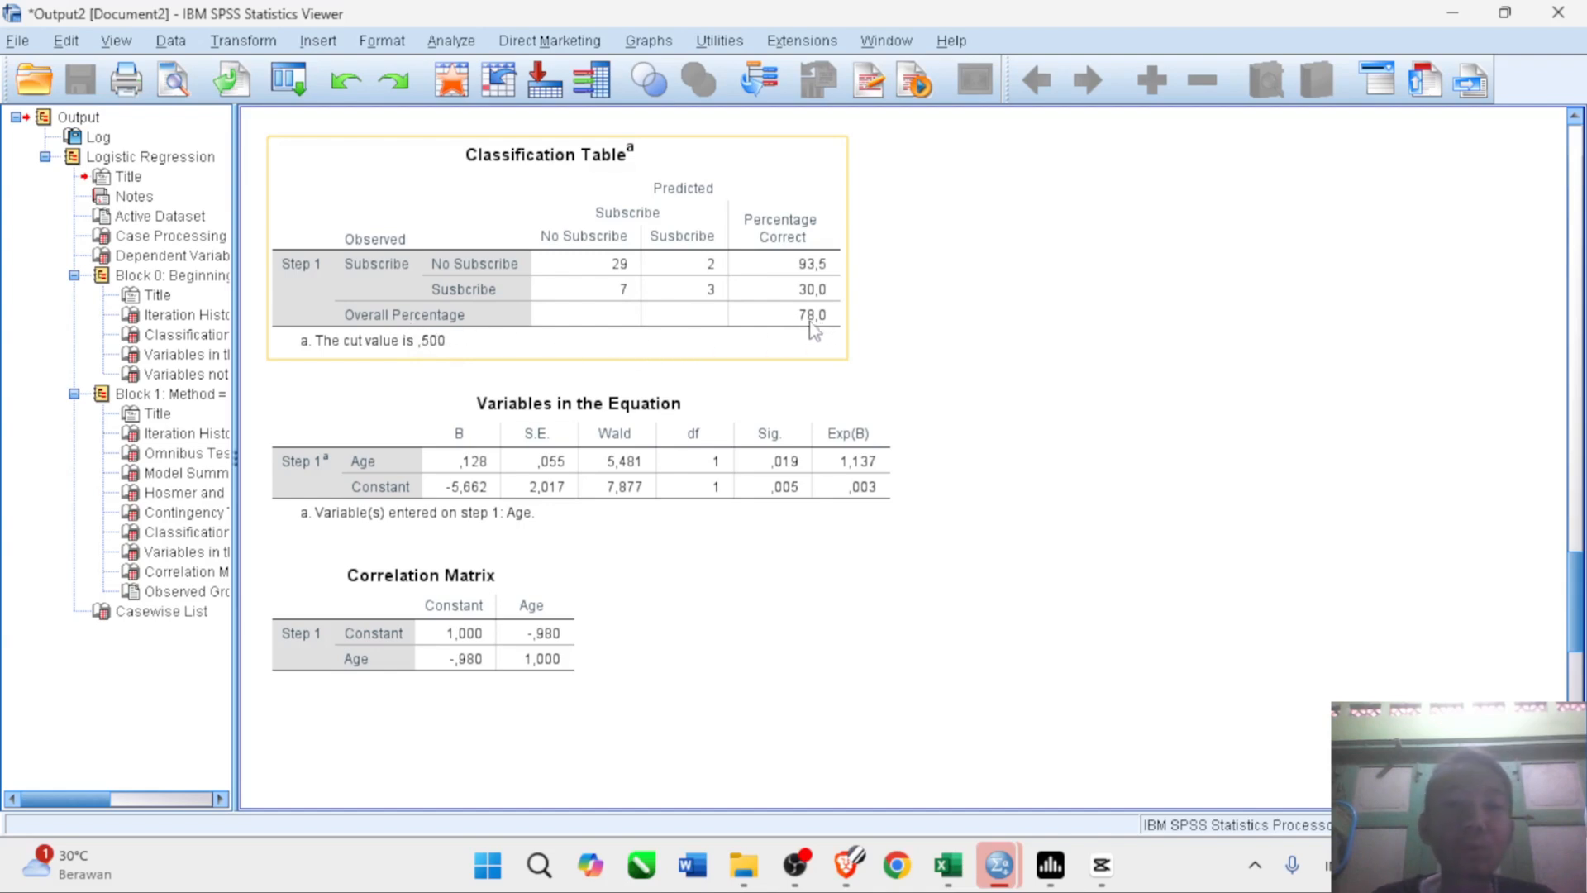
left_click(742, 490)
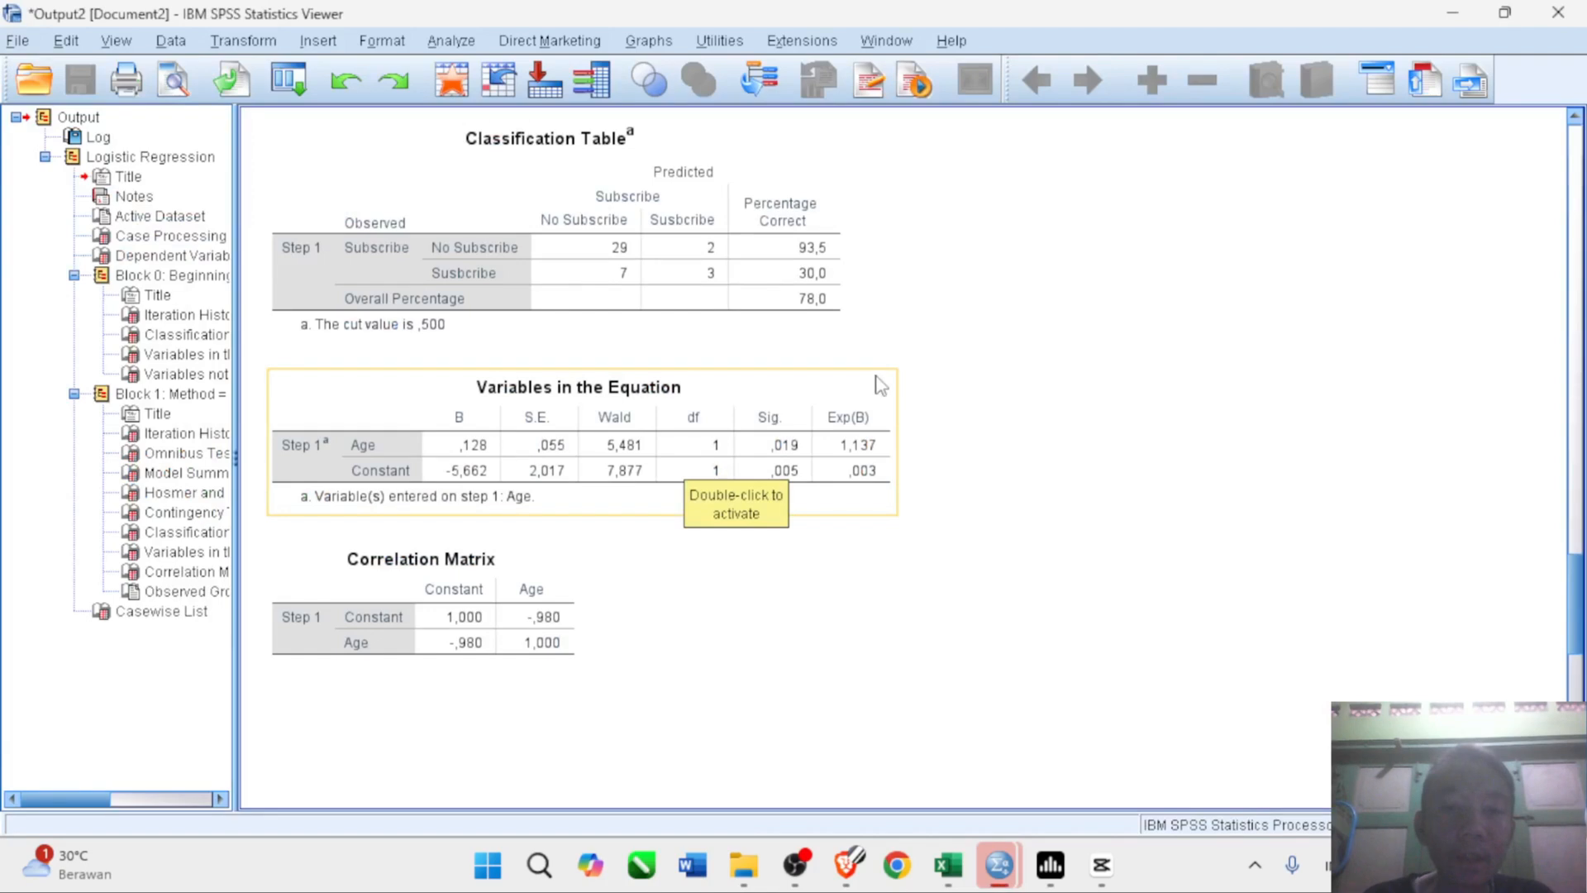
left_click(690, 321)
left_click(507, 386)
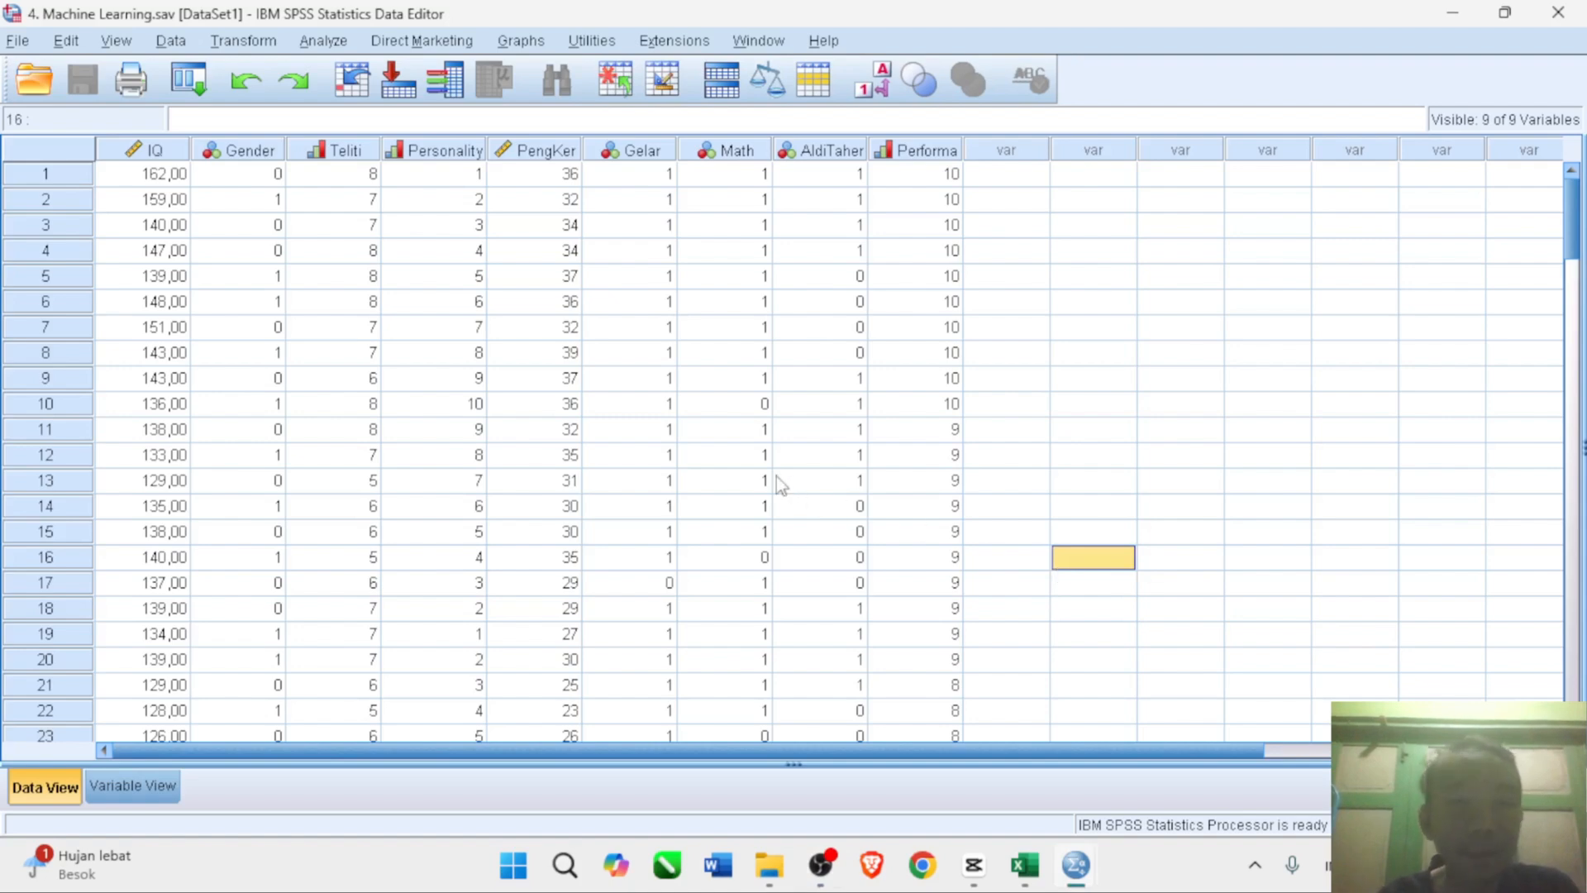
- Widen the PengKer column in the Machine Learning.sav data grid
left_click(735, 481)
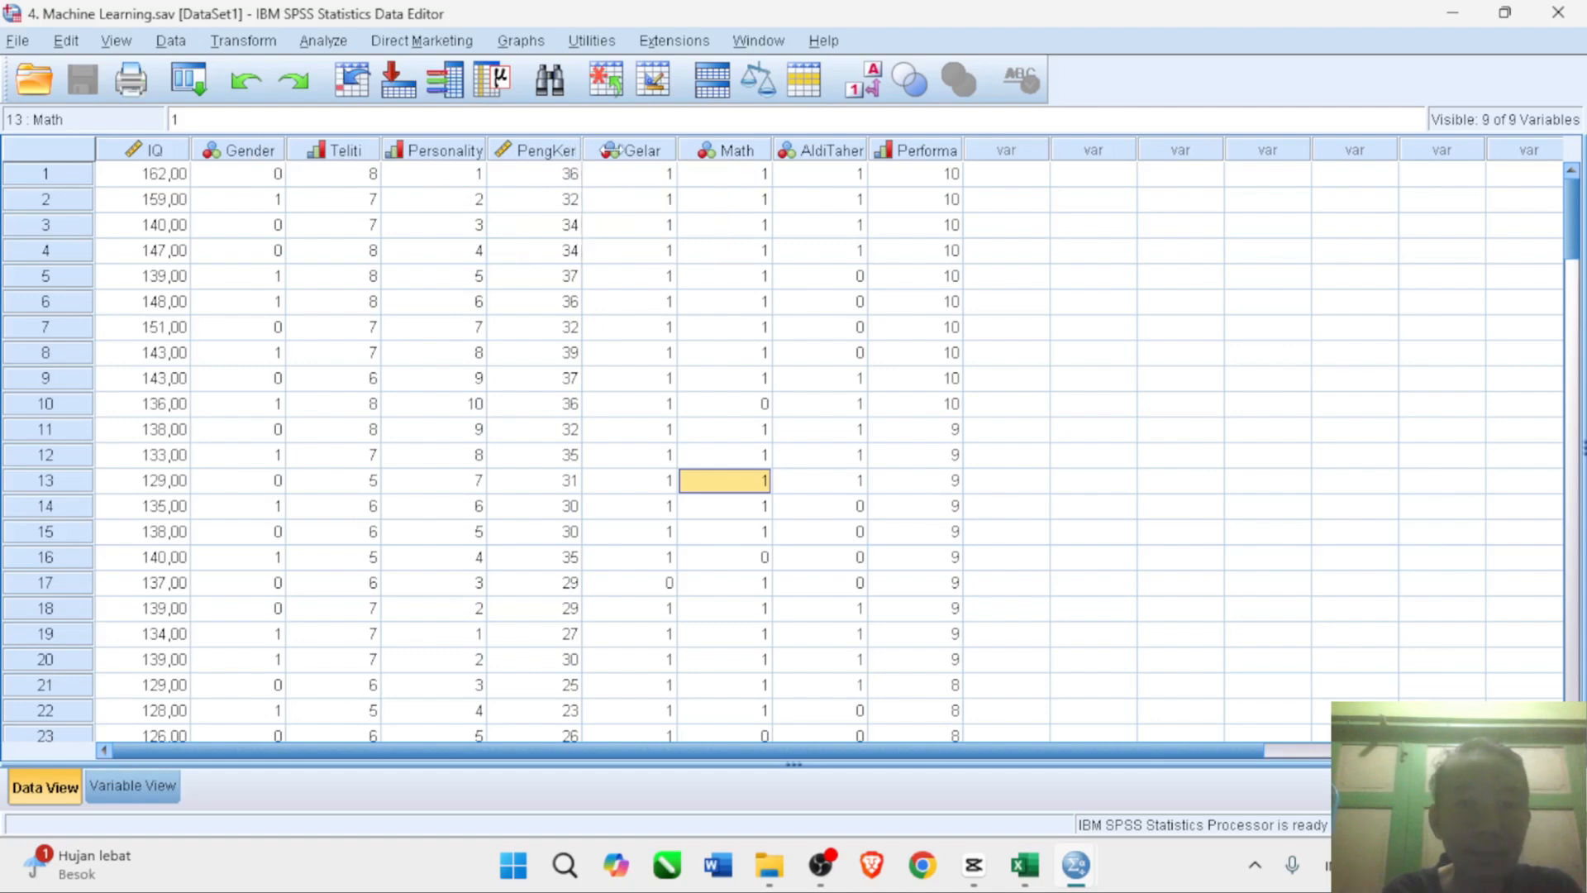
mouse_move(614, 150)
left_mouse_down()
mouse_move(583, 152)
mouse_move(613, 162)
left_mouse_up()
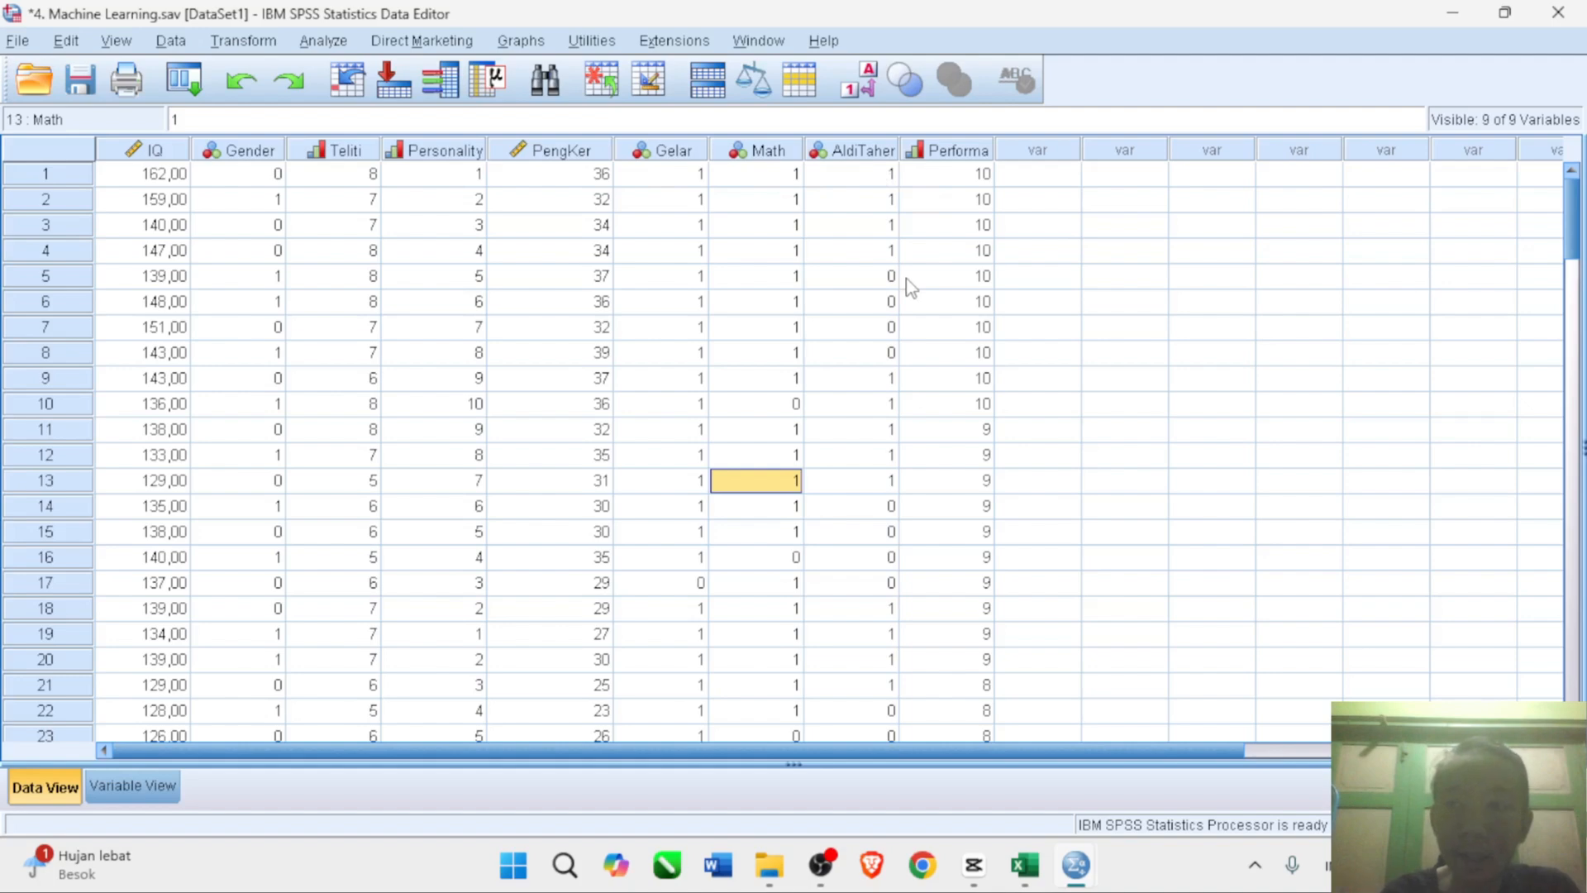
- Look through the cases down to row 115, including the rows from 101 onward in the Performa column
scroll(948, 428, "down", 3)
scroll(943, 423, "down", 7)
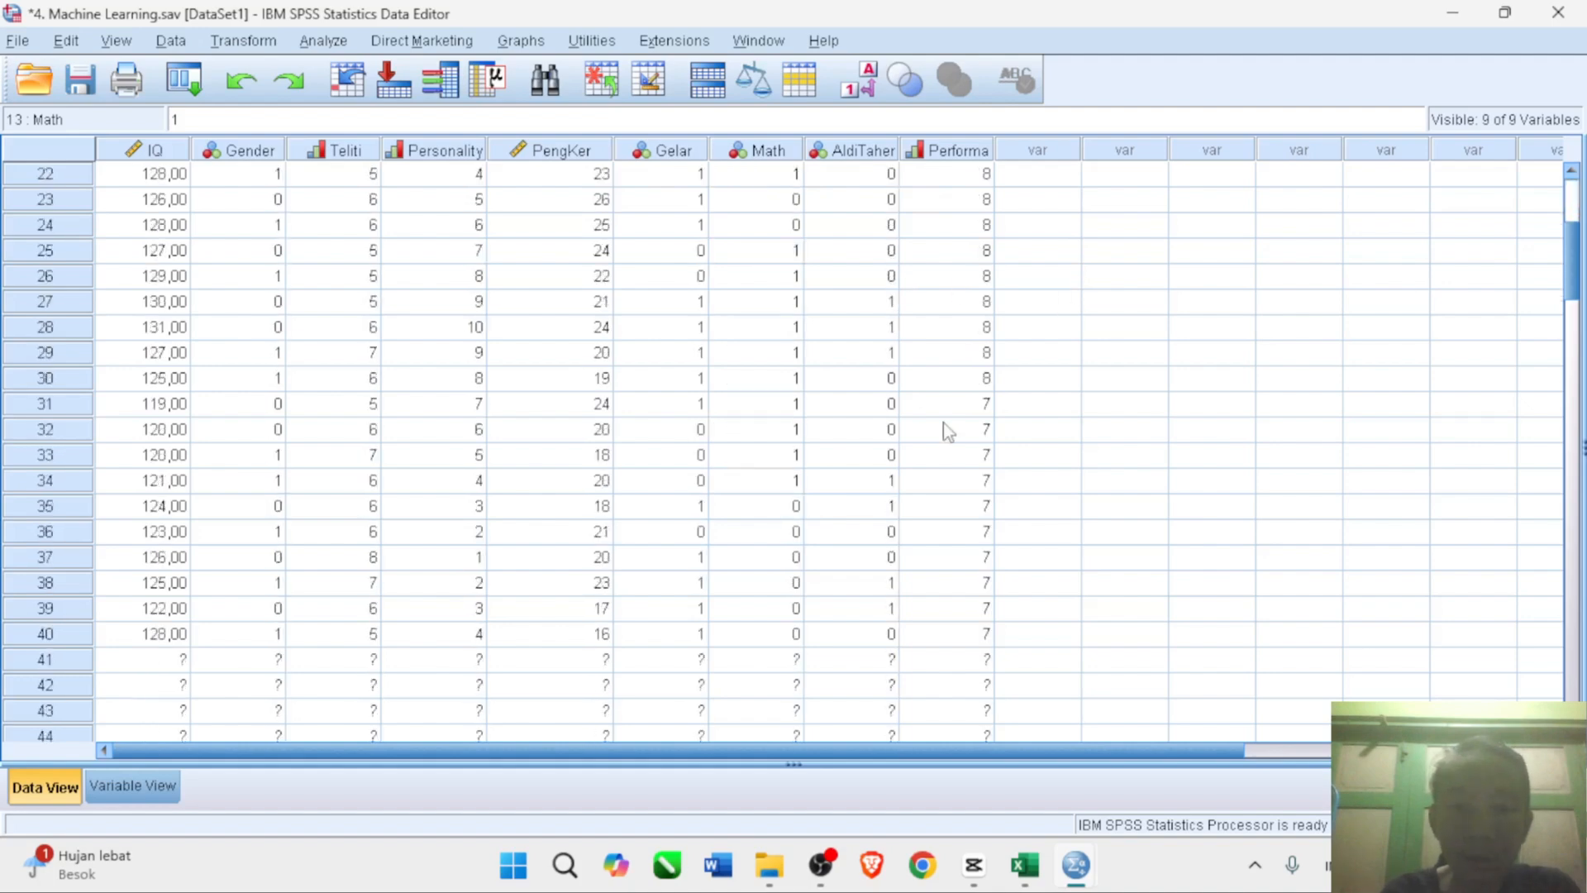
scroll(944, 423, "down", 2)
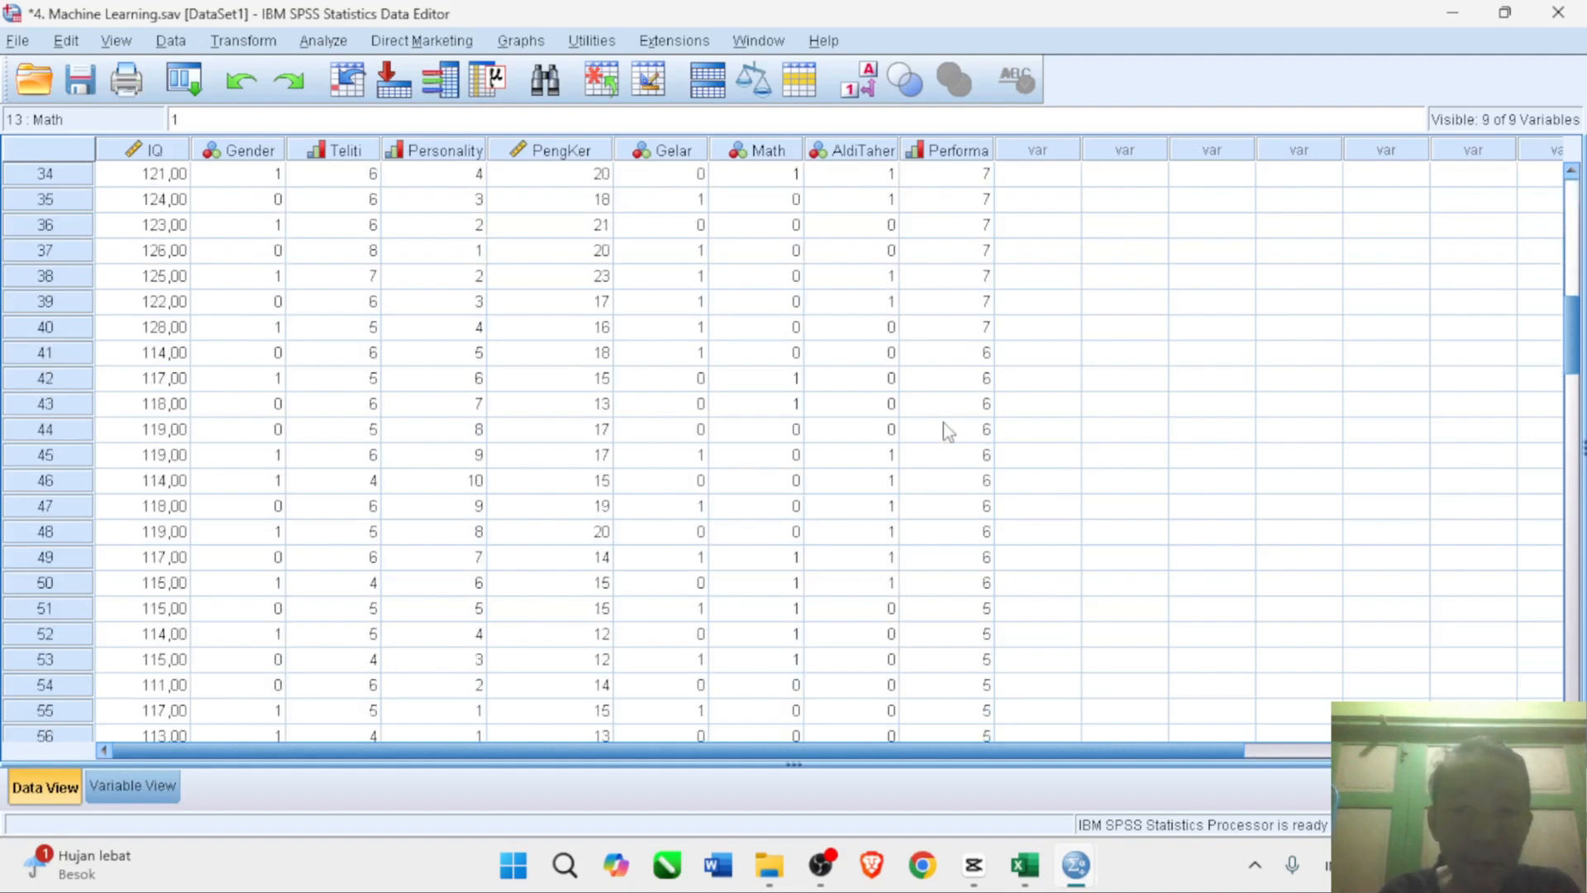
scroll(944, 424, "down", 9)
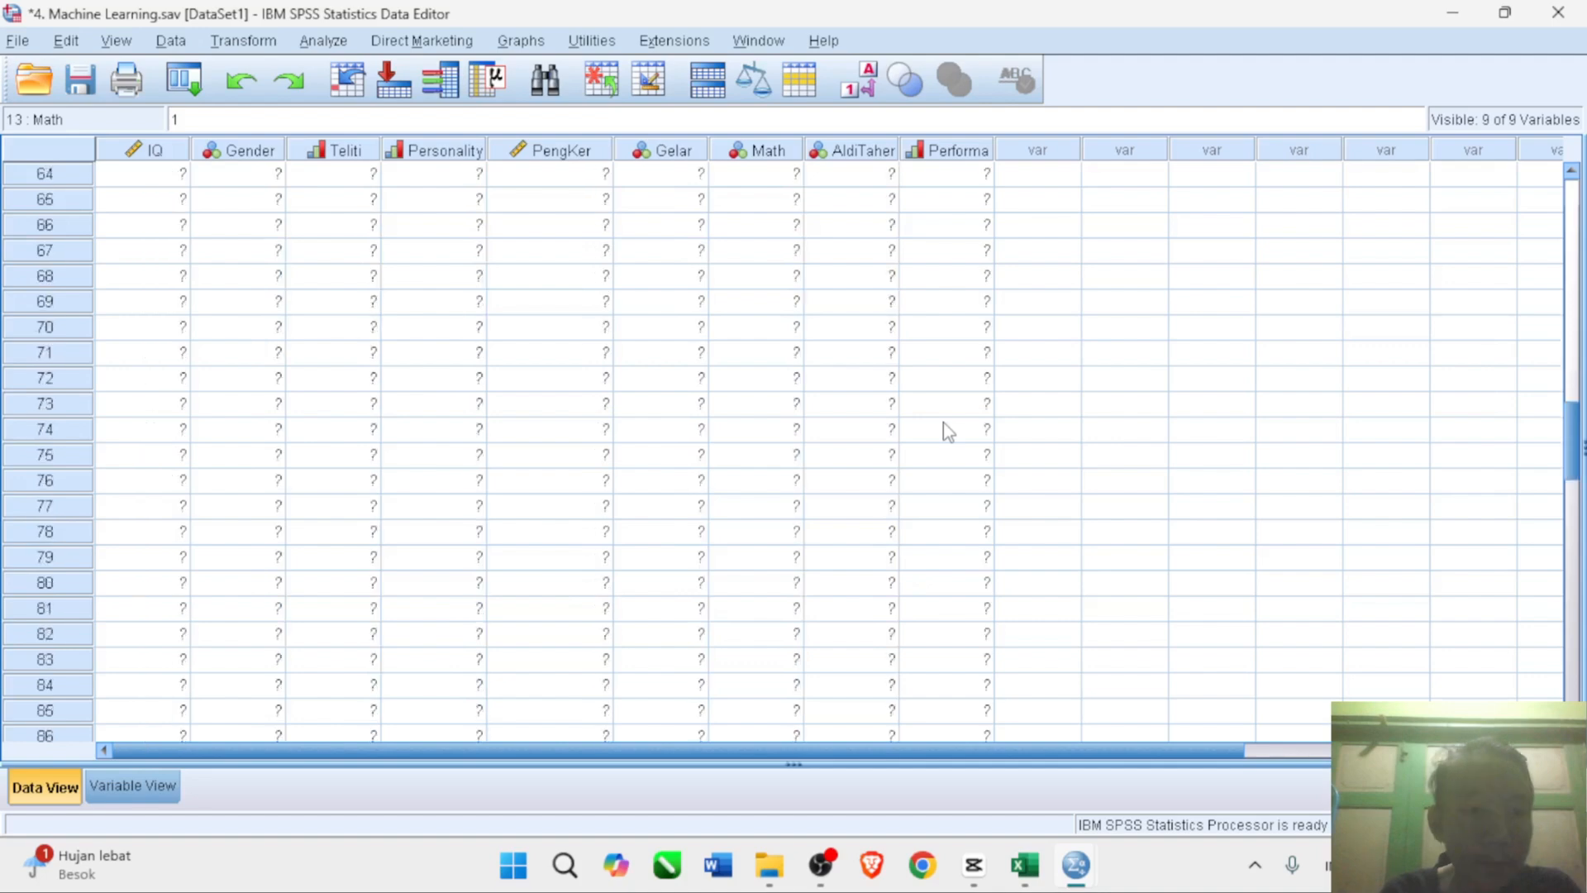
scroll(947, 432, "down", 8)
scroll(944, 423, "down", 1)
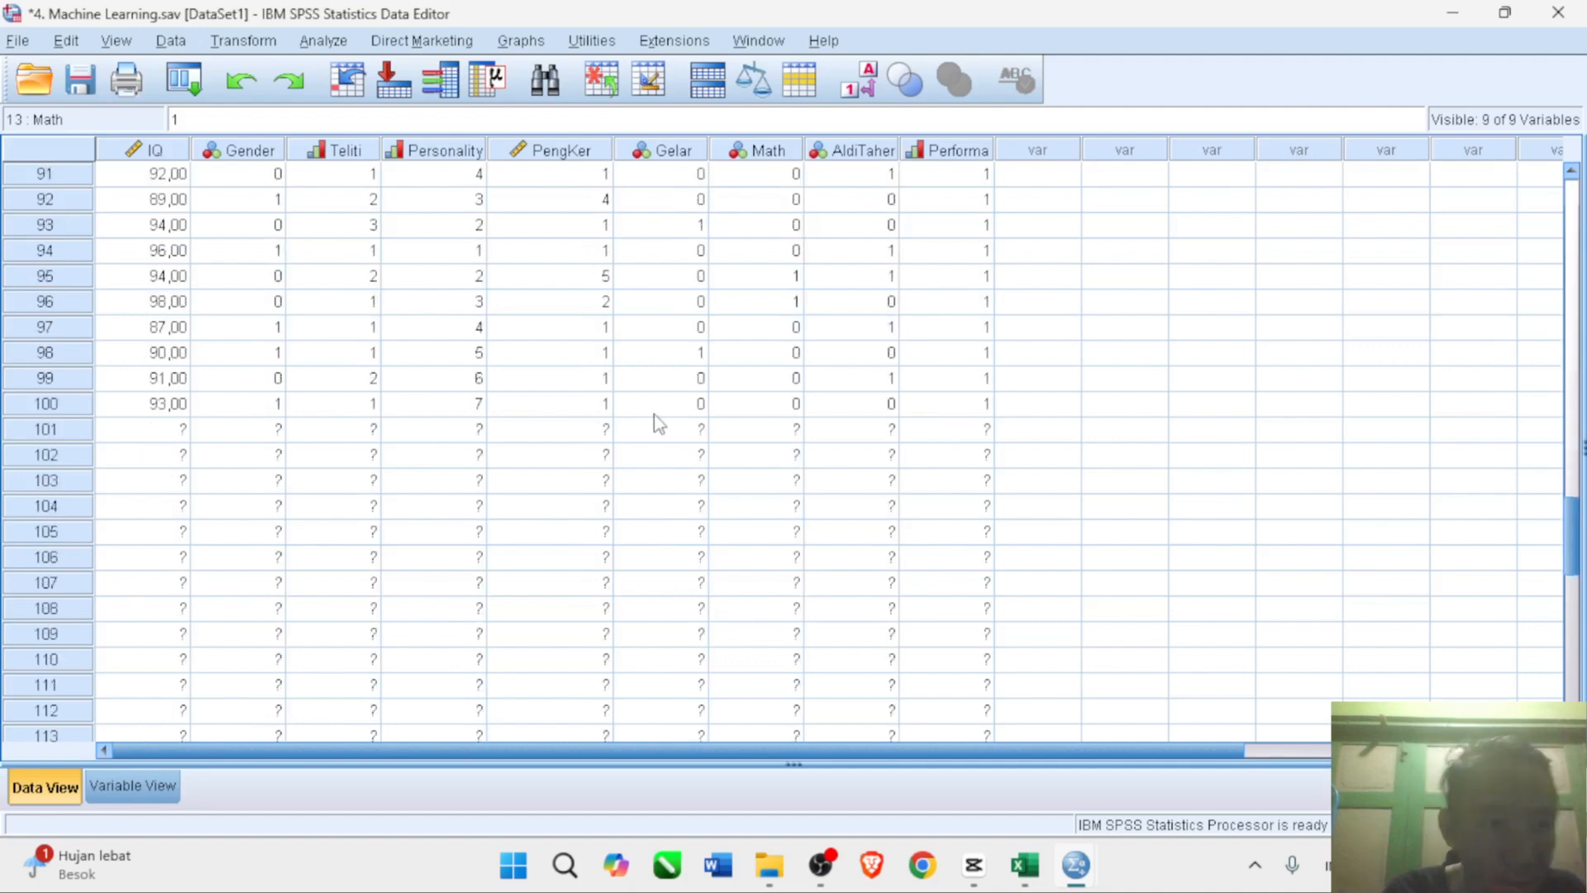
left_click(961, 440)
scroll(963, 442, "down", 1)
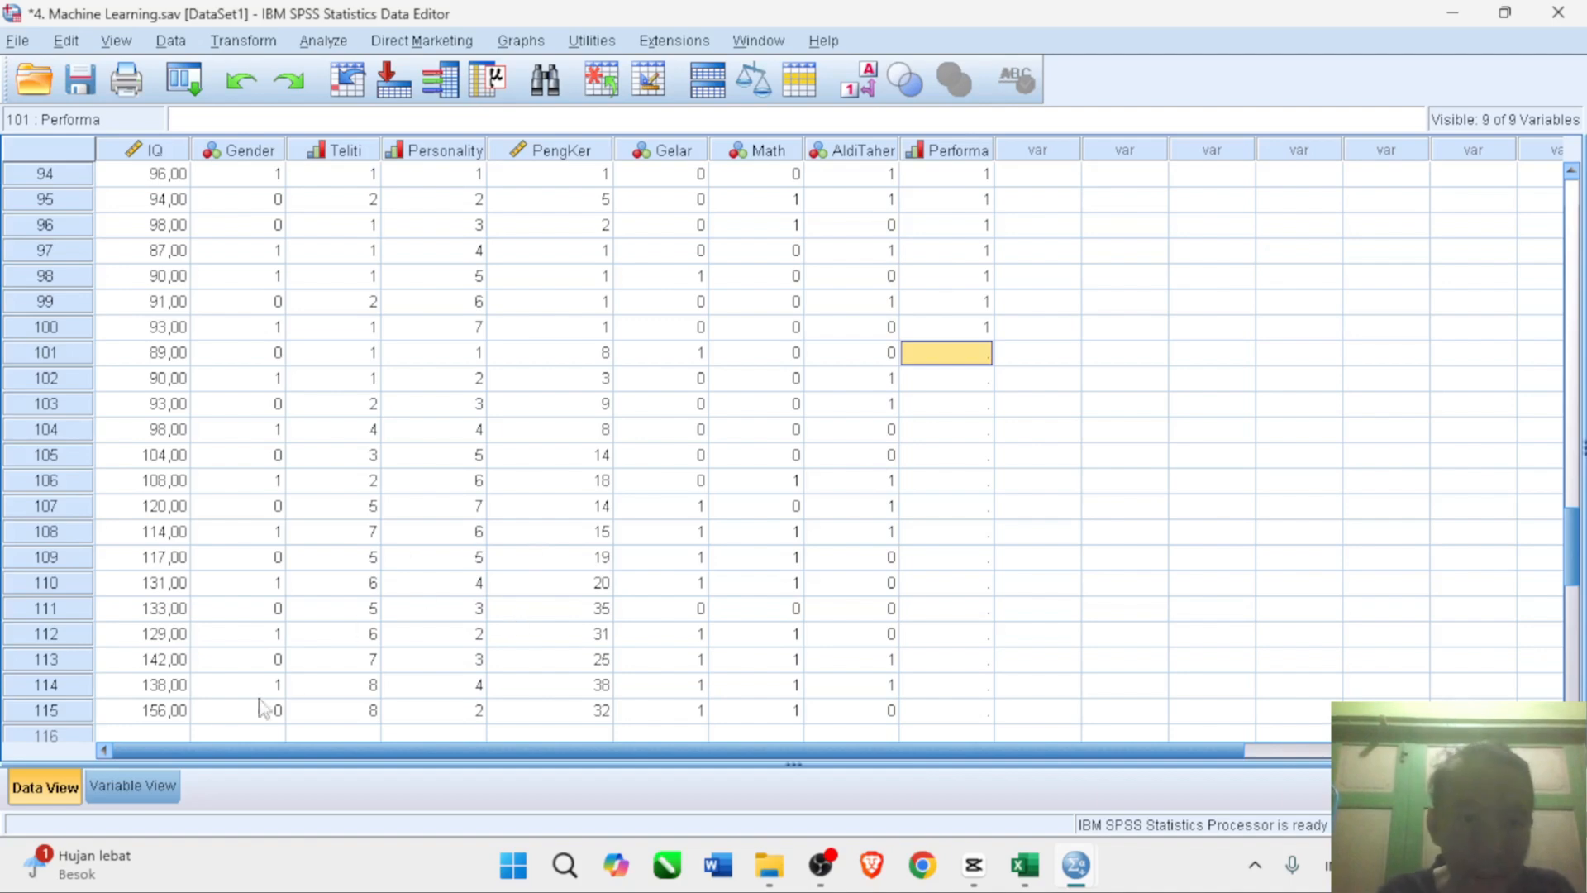
- Review the variable definitions, including labels, value labels and measurement levels, and return to the case data
left_click(144, 785)
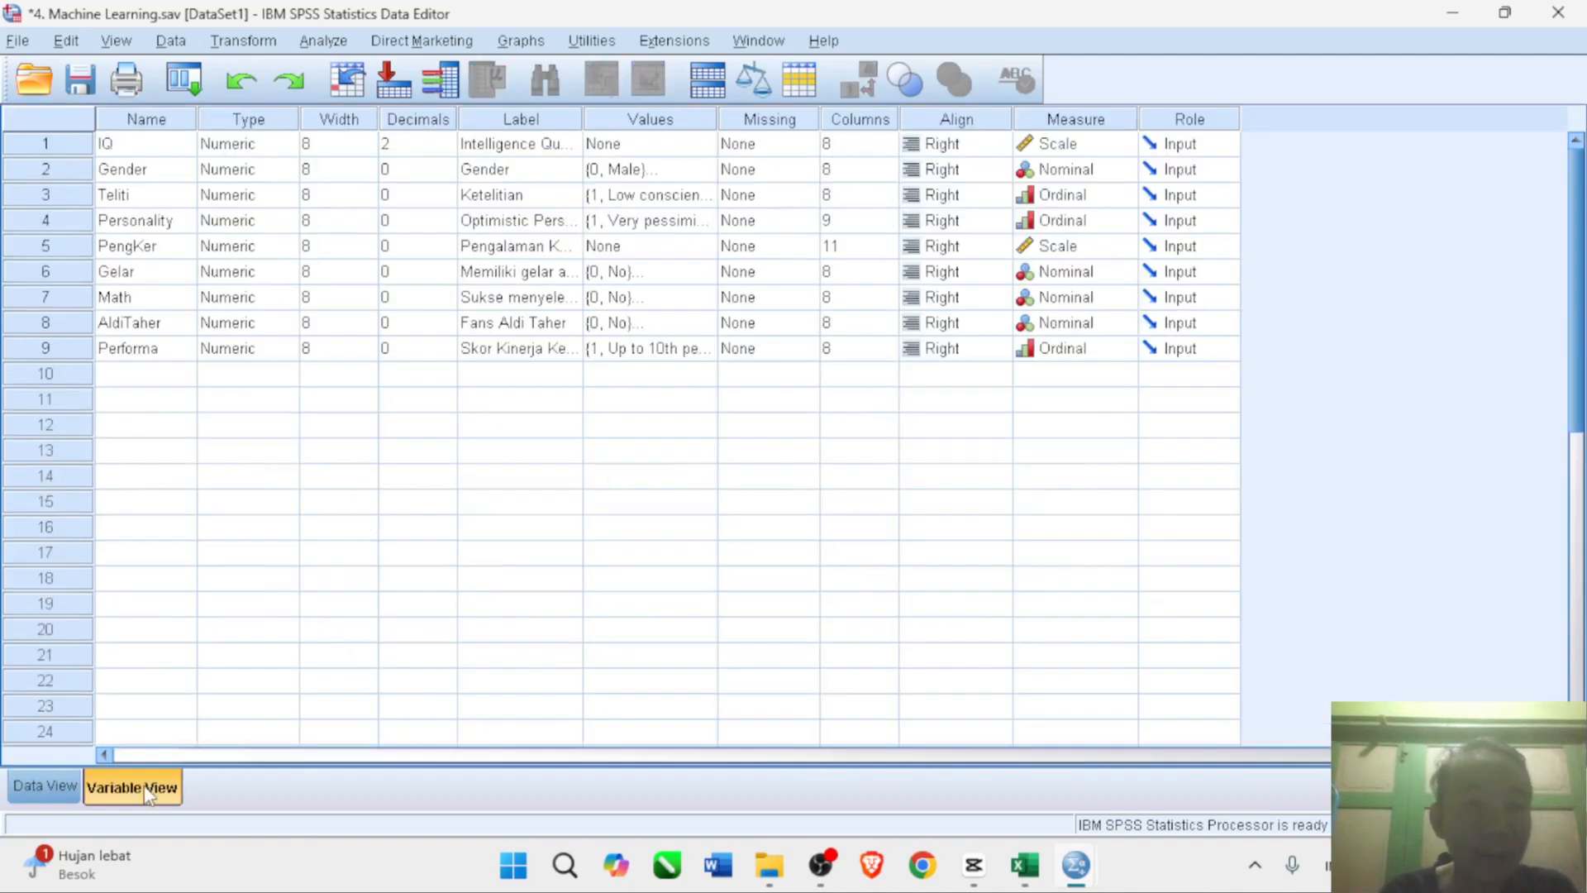
left_click(485, 384)
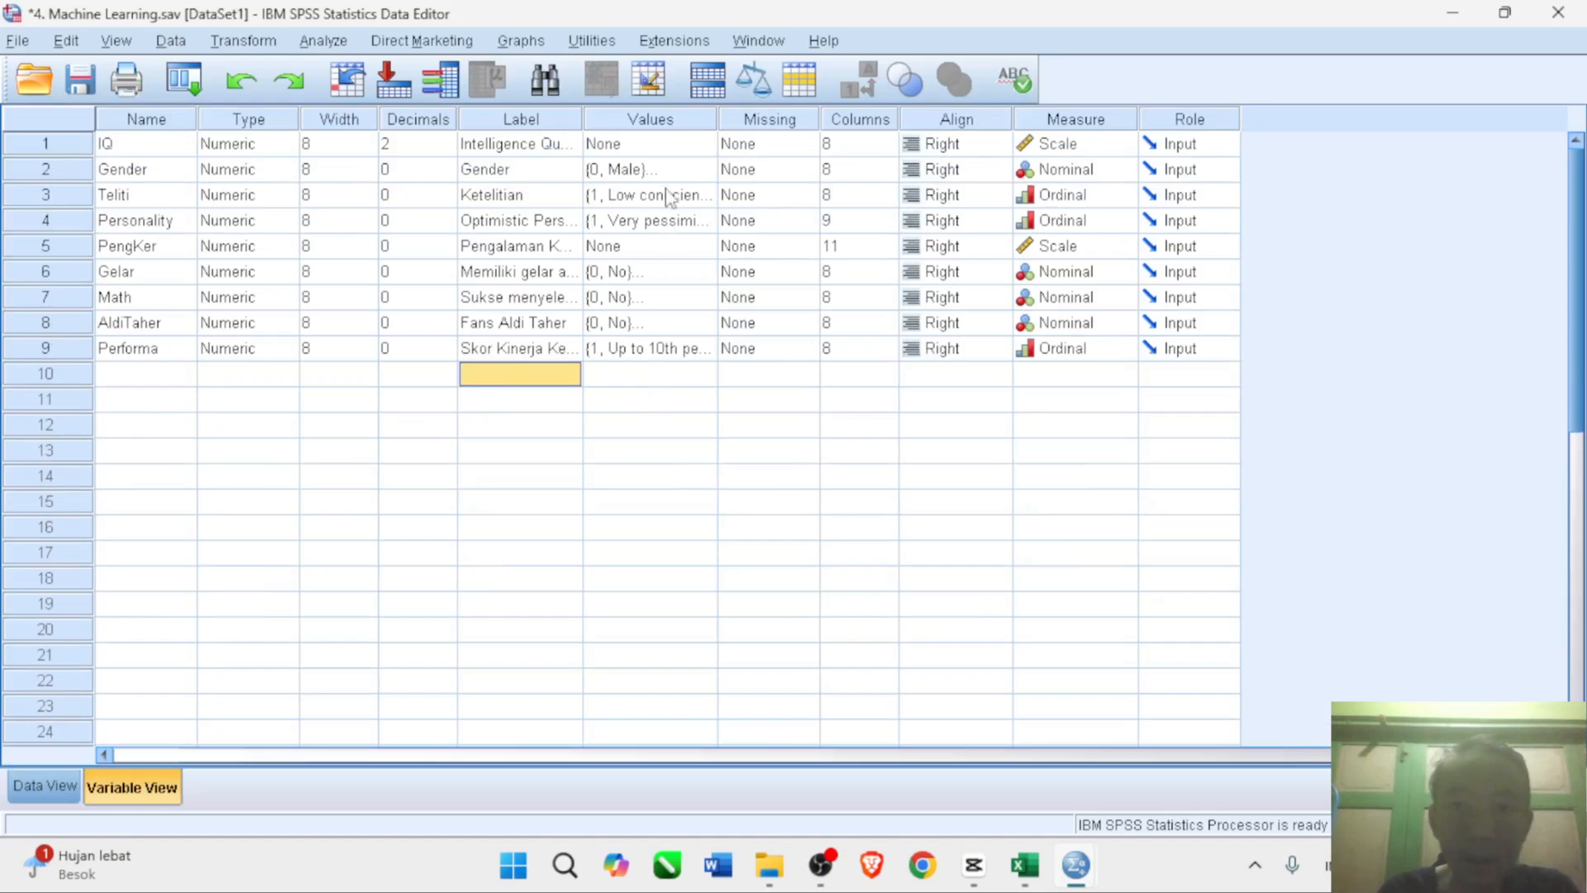
left_click(647, 147)
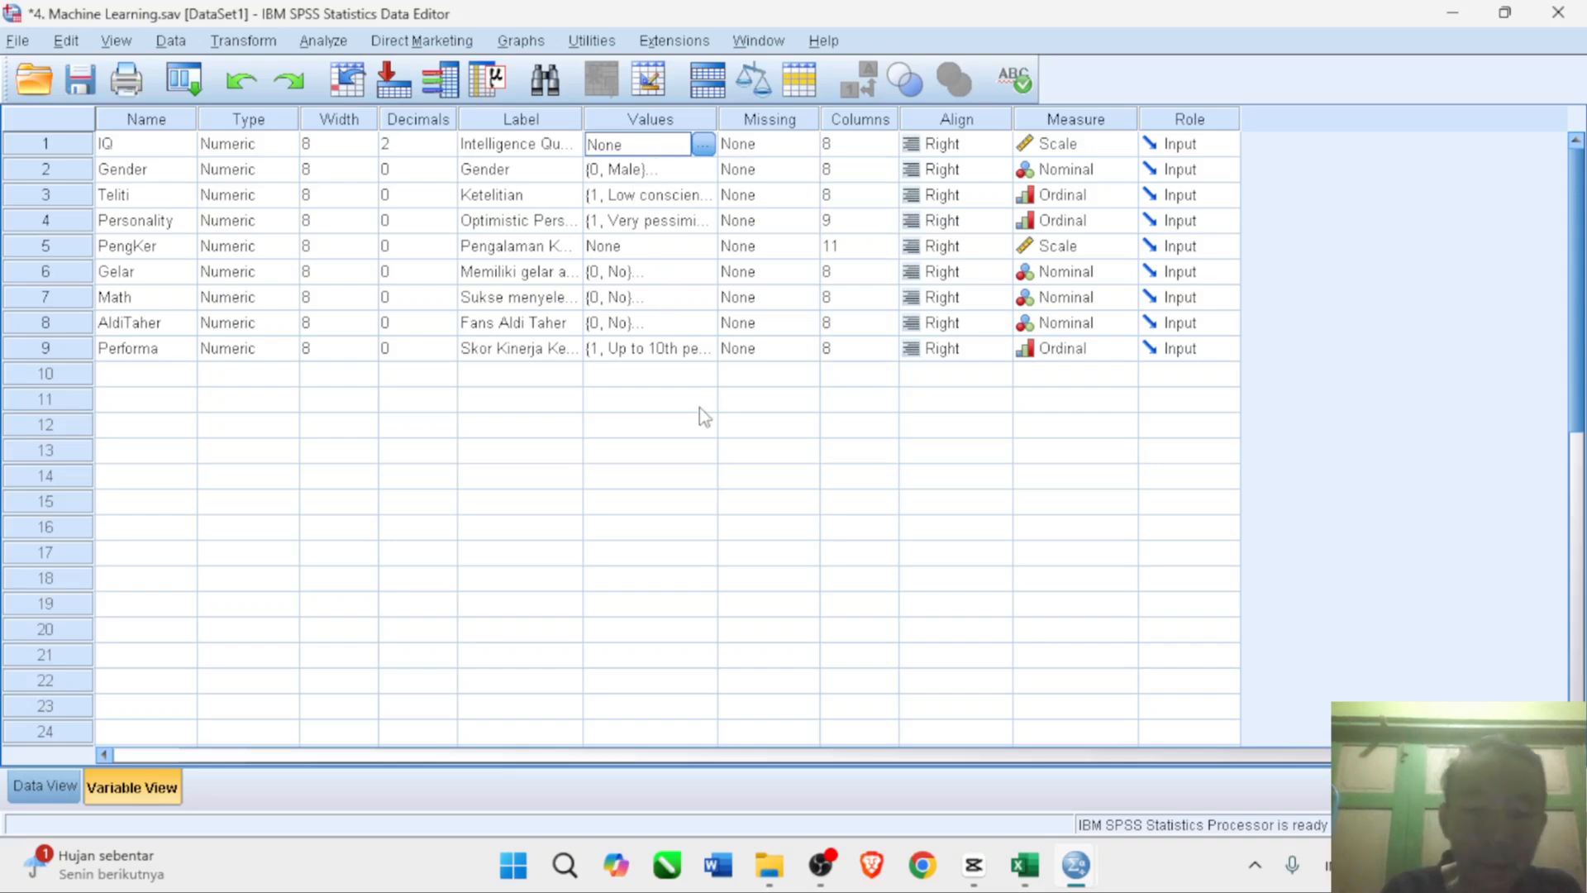
left_click(50, 790)
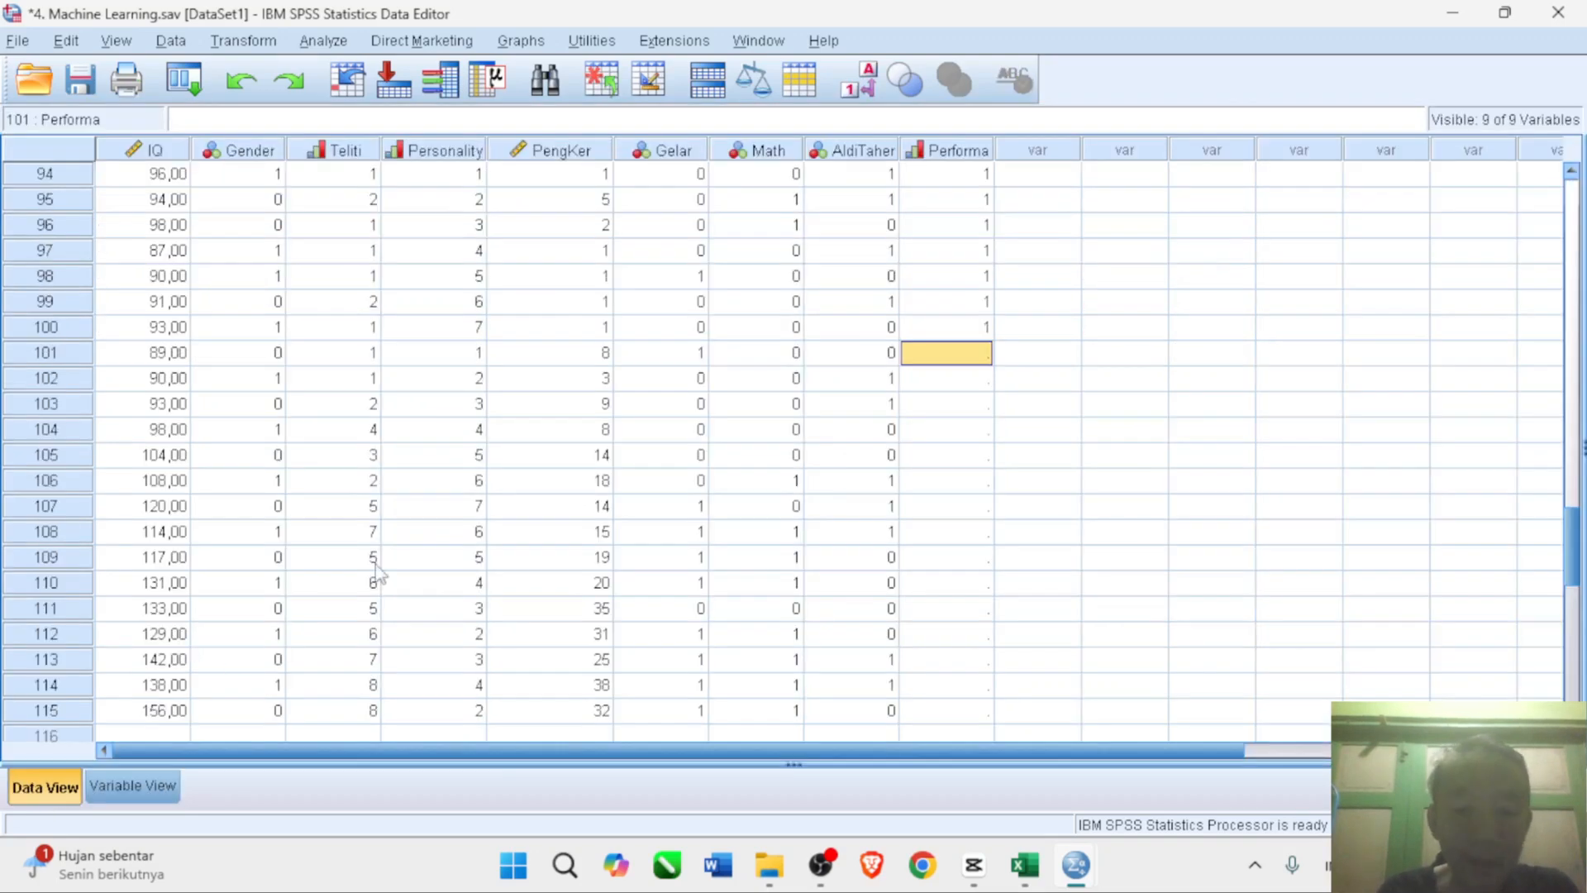
- Start a Multilayer Perceptron neural network analysis with Skor Kinerja Keryawan [Performa] as the dependent variable
left_click(324, 41)
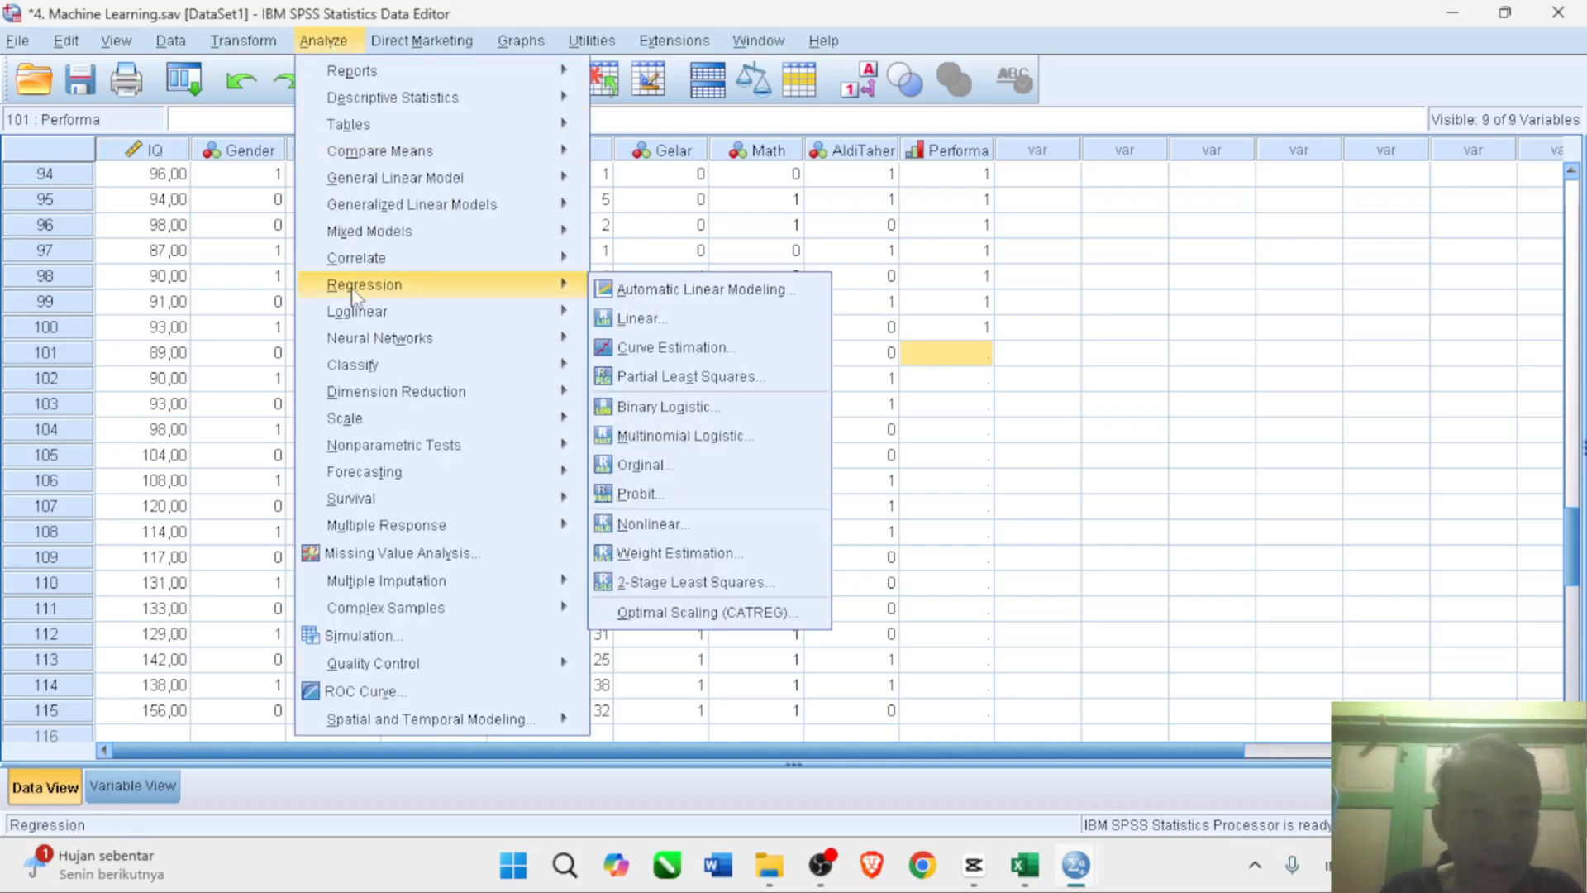
mouse_move(378, 341)
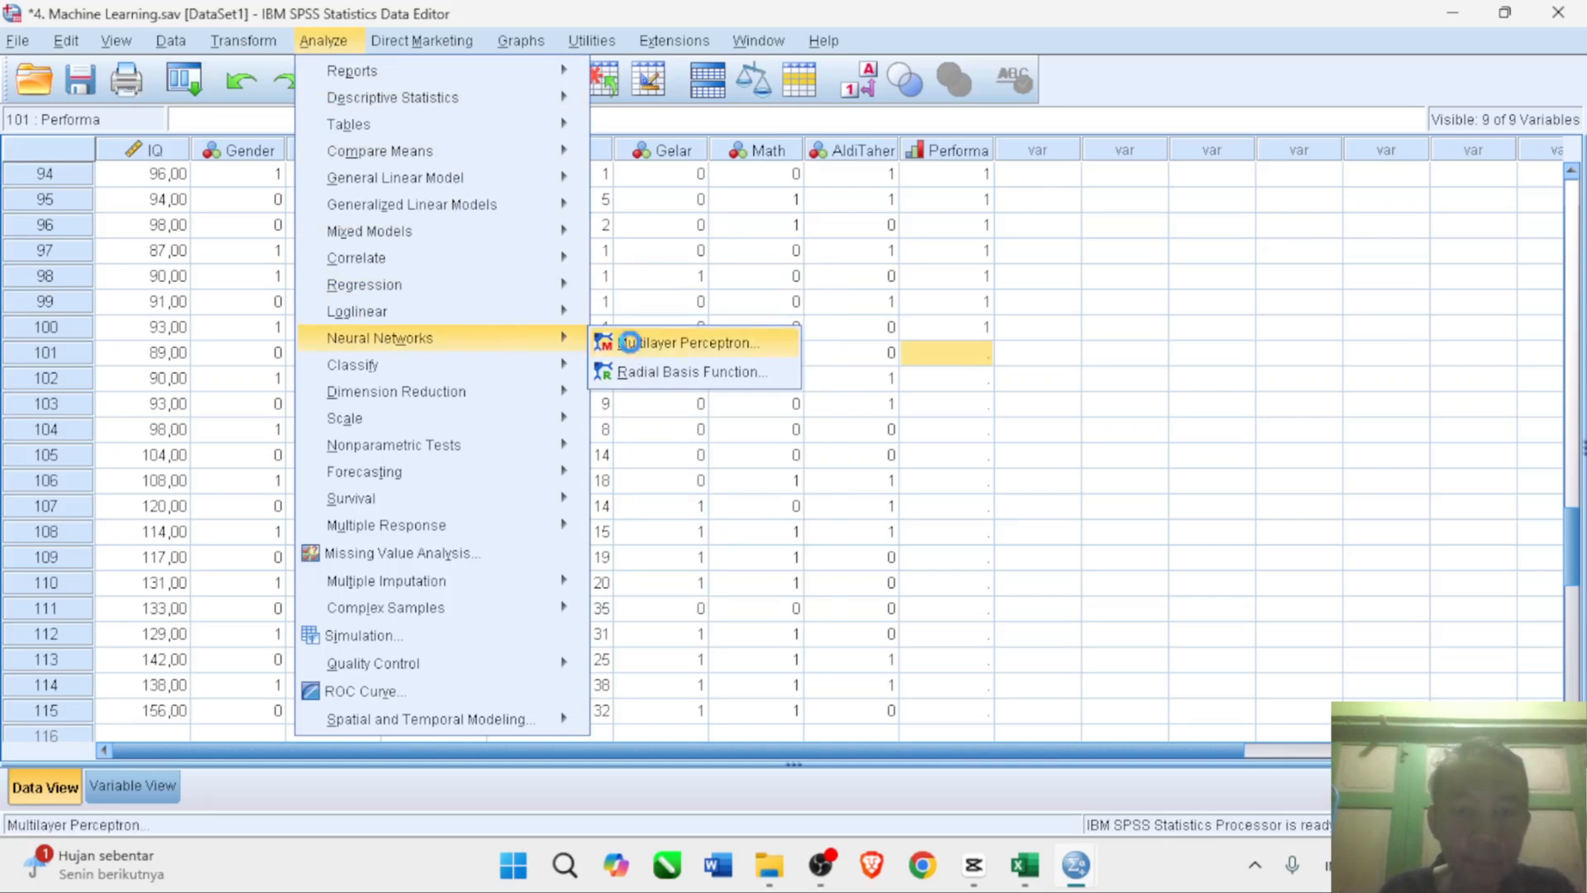
left_click(633, 345)
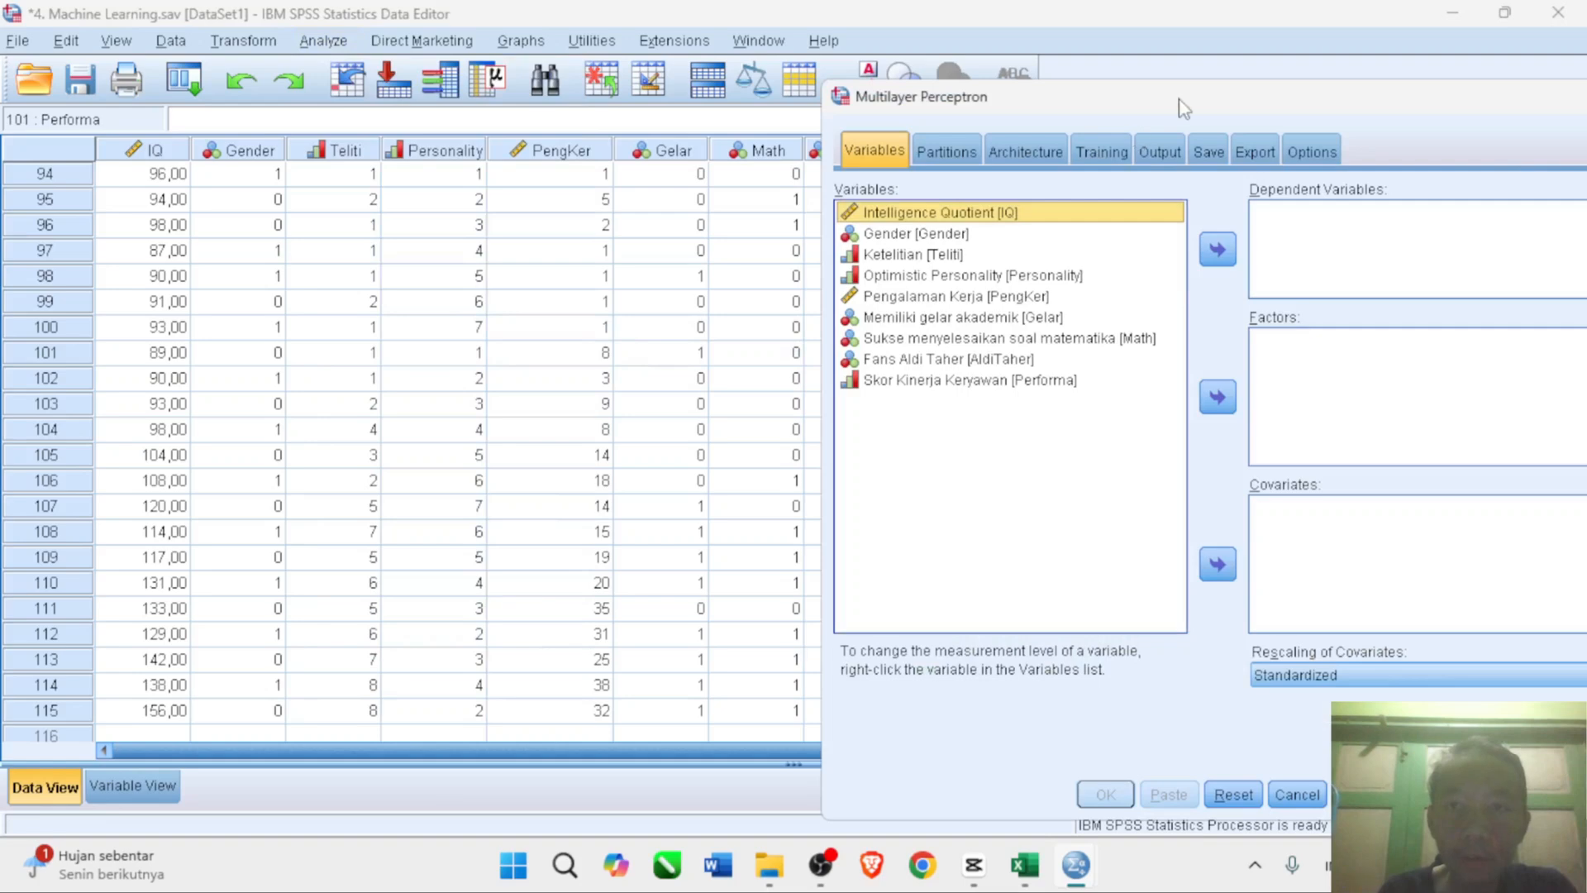
left_click_drag(1179, 98, 831, 92)
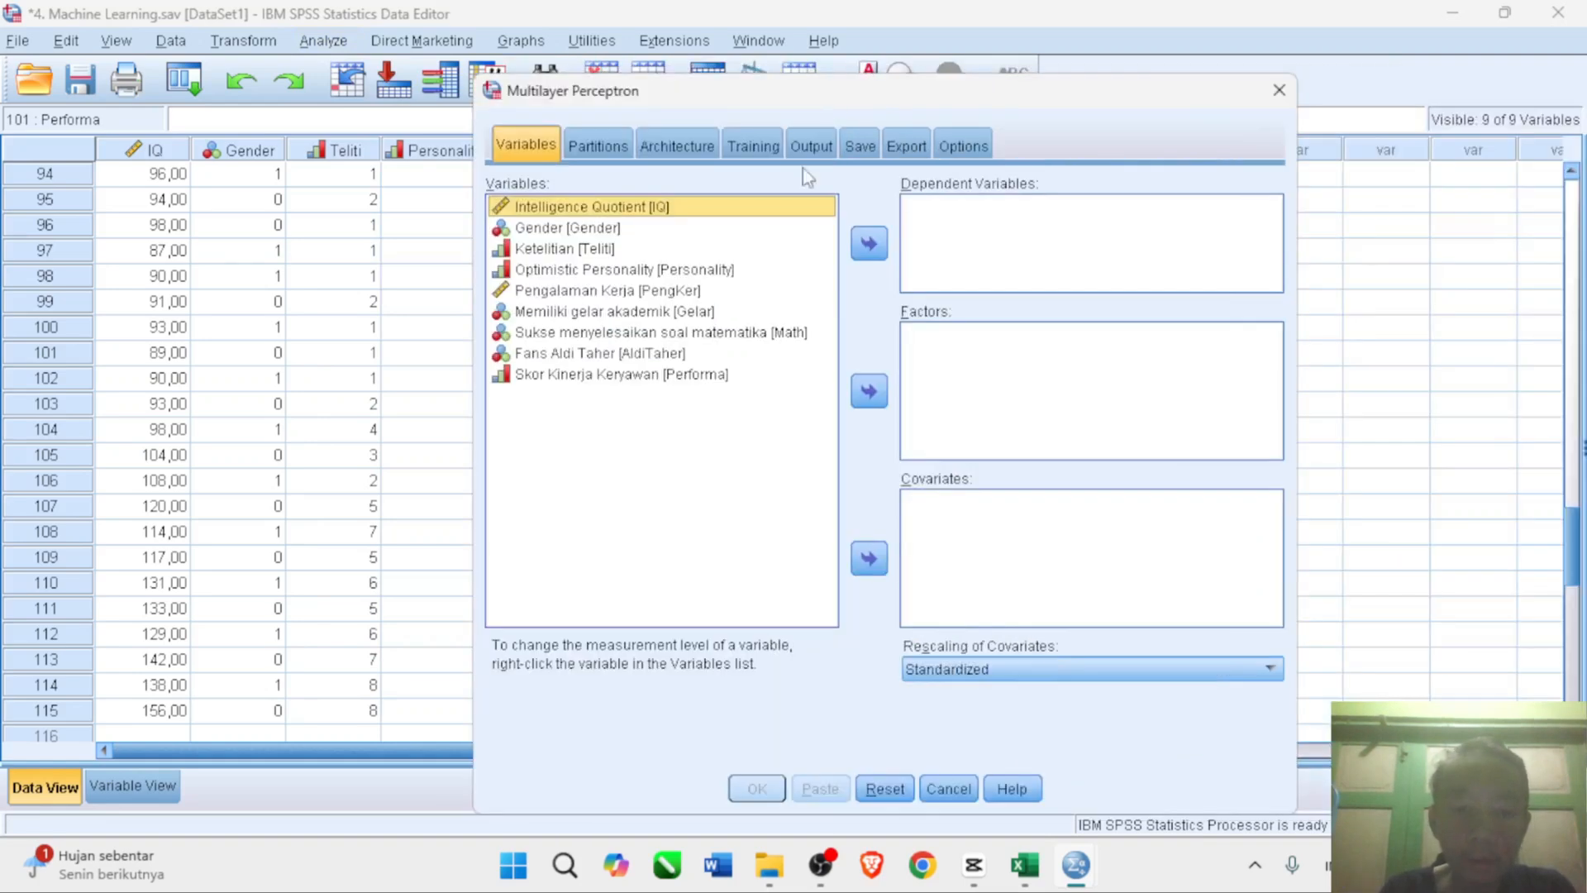
left_click(647, 376)
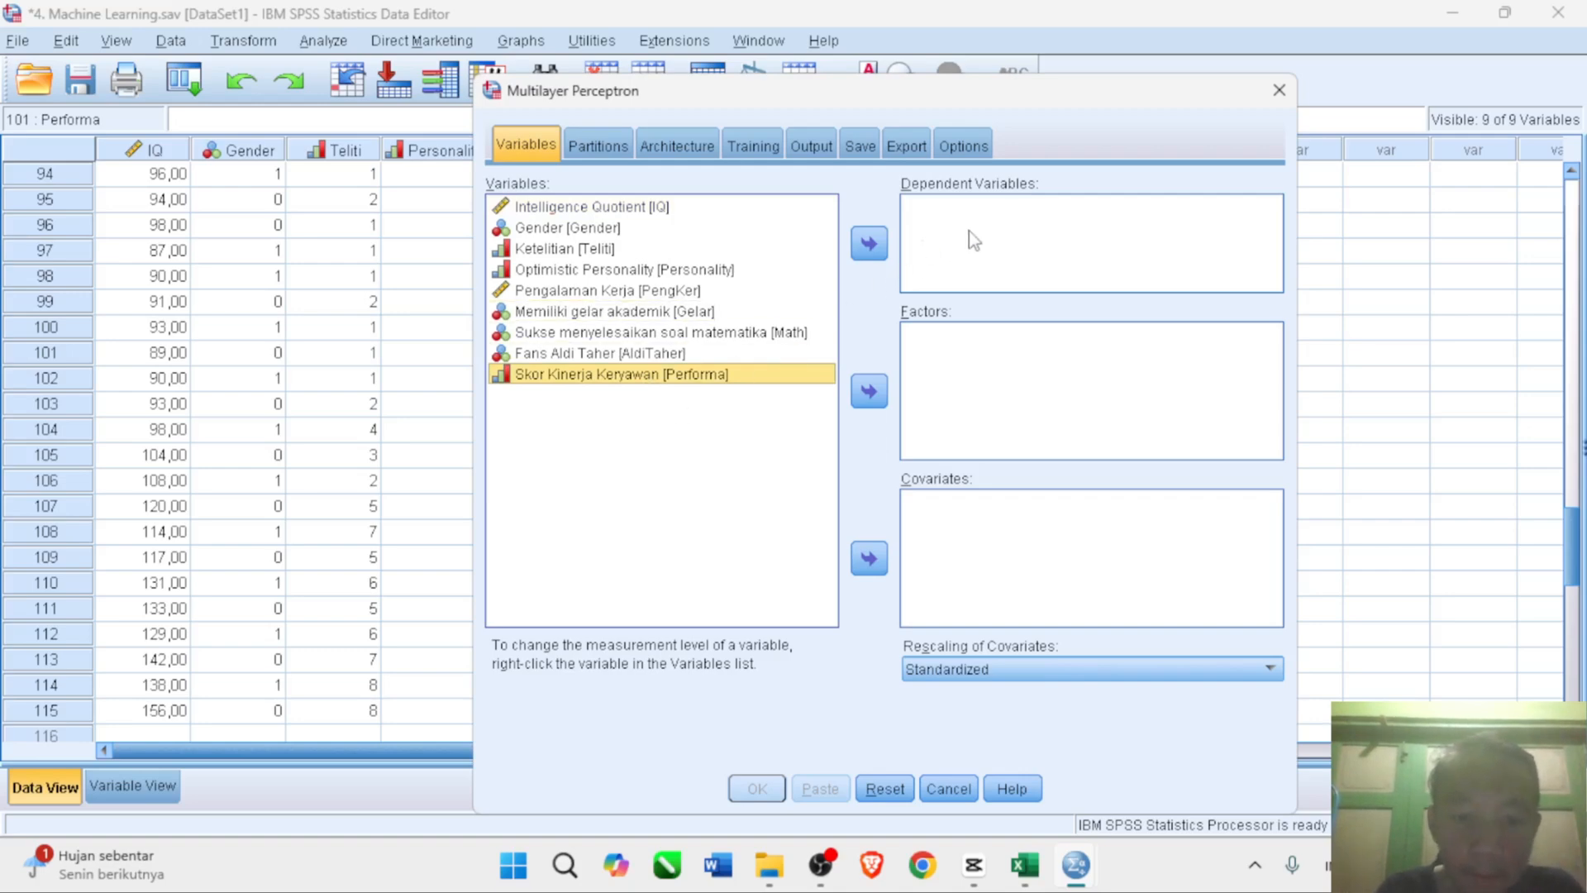
left_click(873, 243)
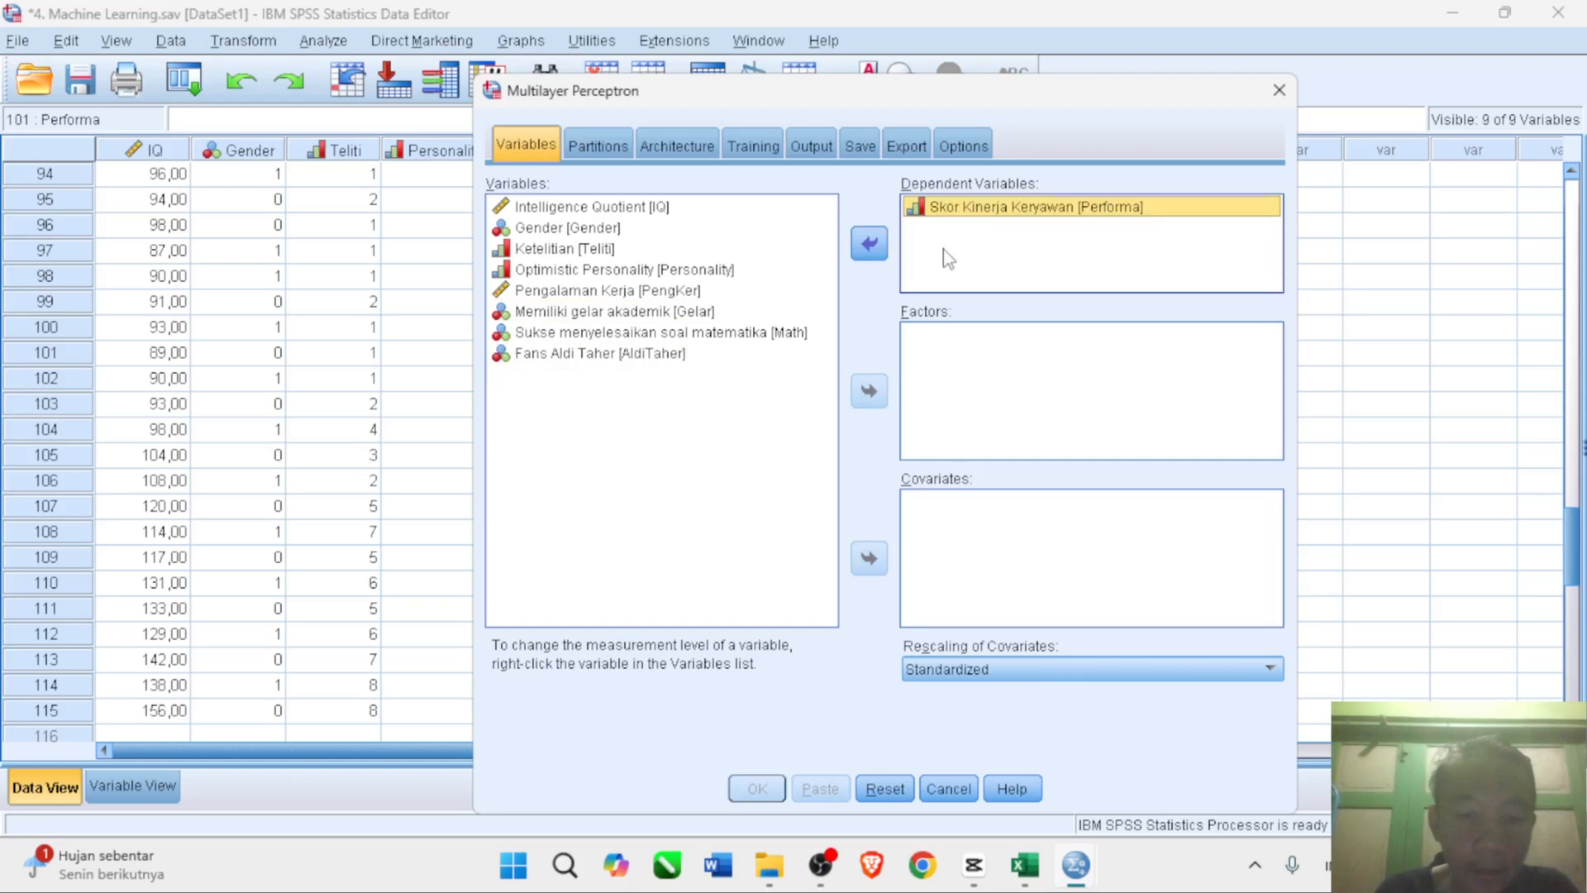
- Add all eight remaining variables, from Intelligence Quotient [IQ] through Fans Aldi Taher [AldiTaher], as covariates
left_click(635, 208)
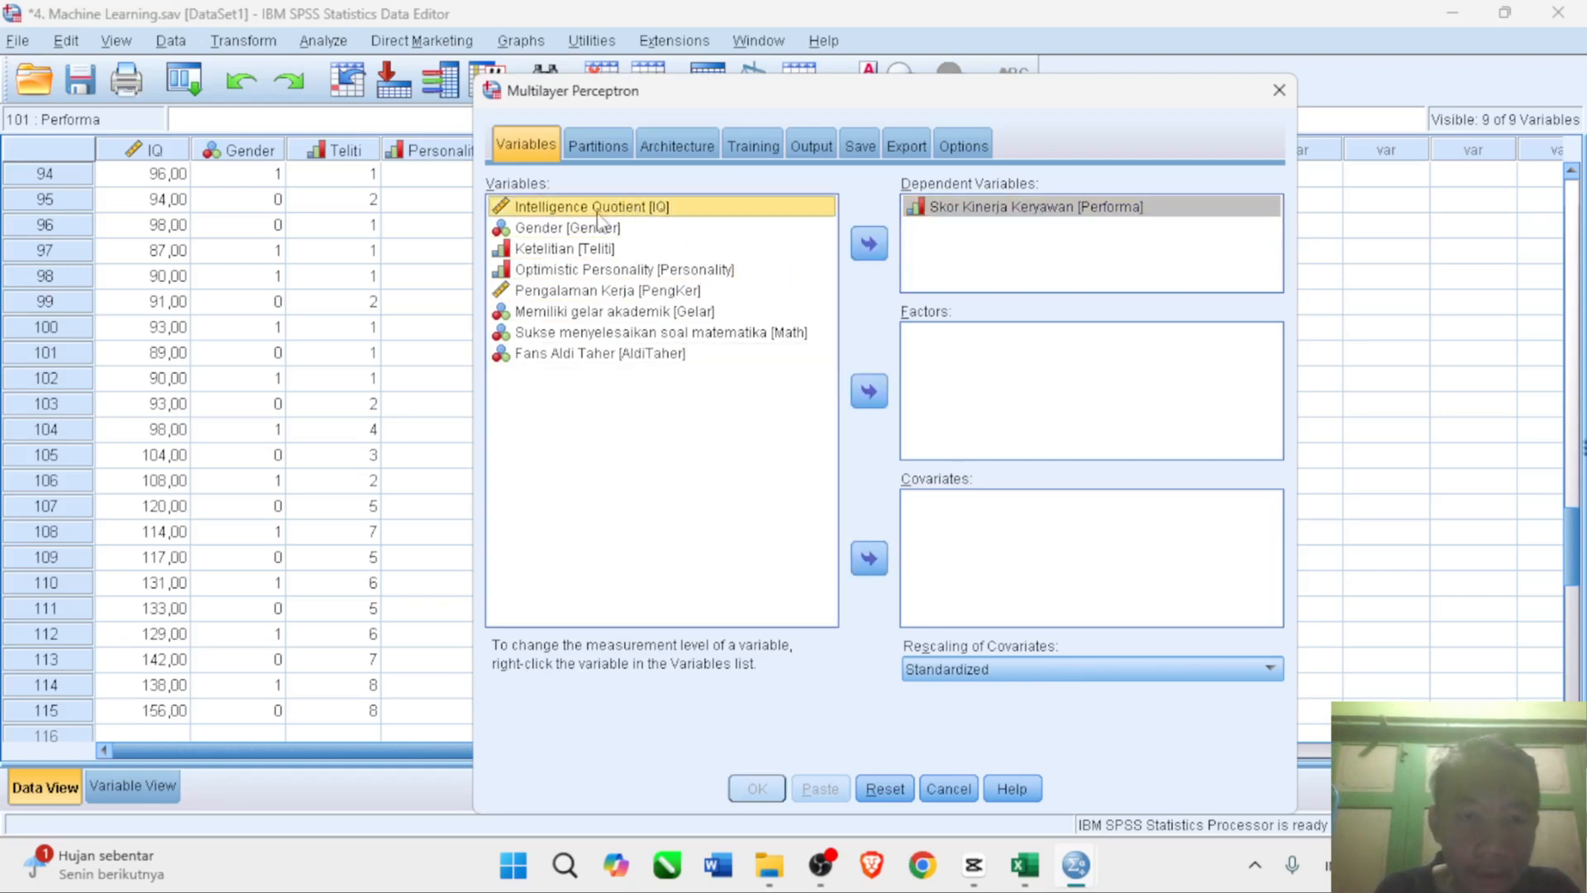
left_click(576, 233, "shift")
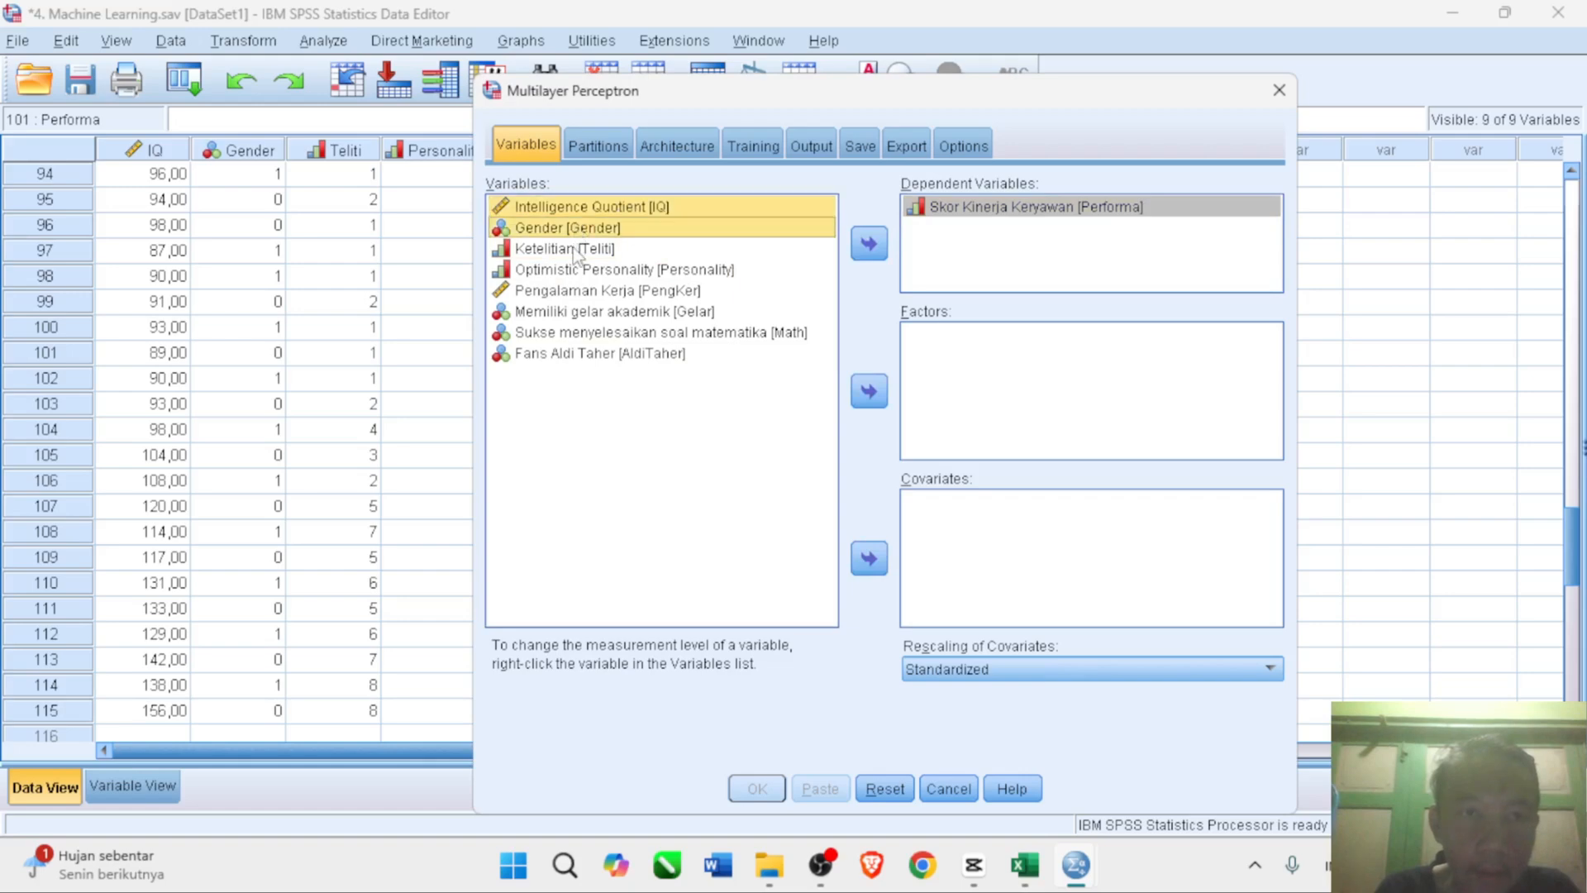
left_click(576, 249, "shift")
left_click(576, 271, "shift")
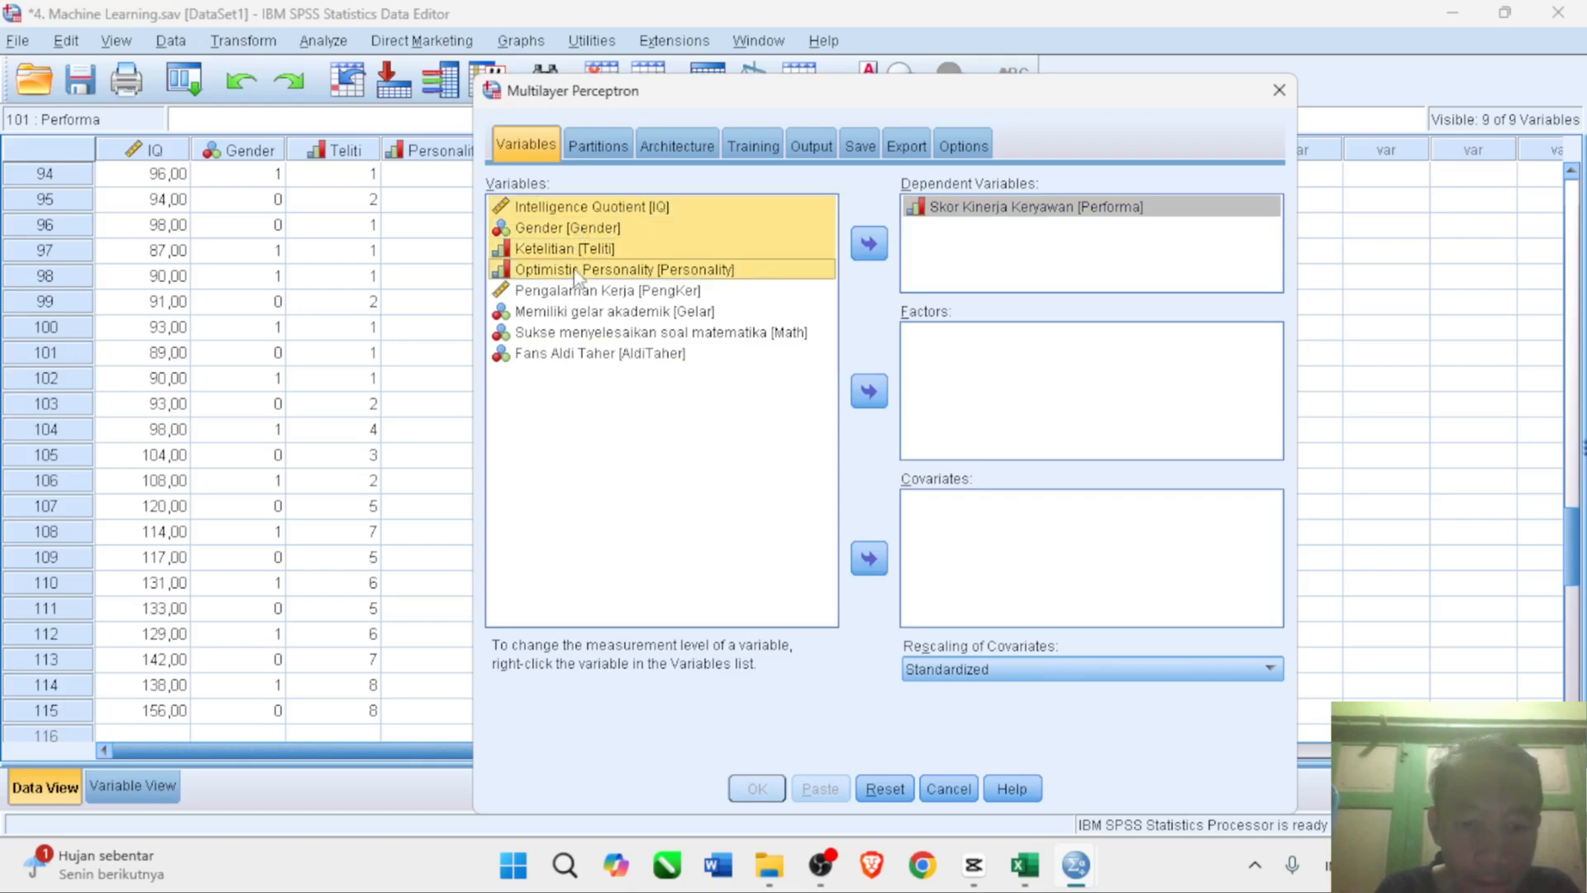
left_click(579, 334, "shift")
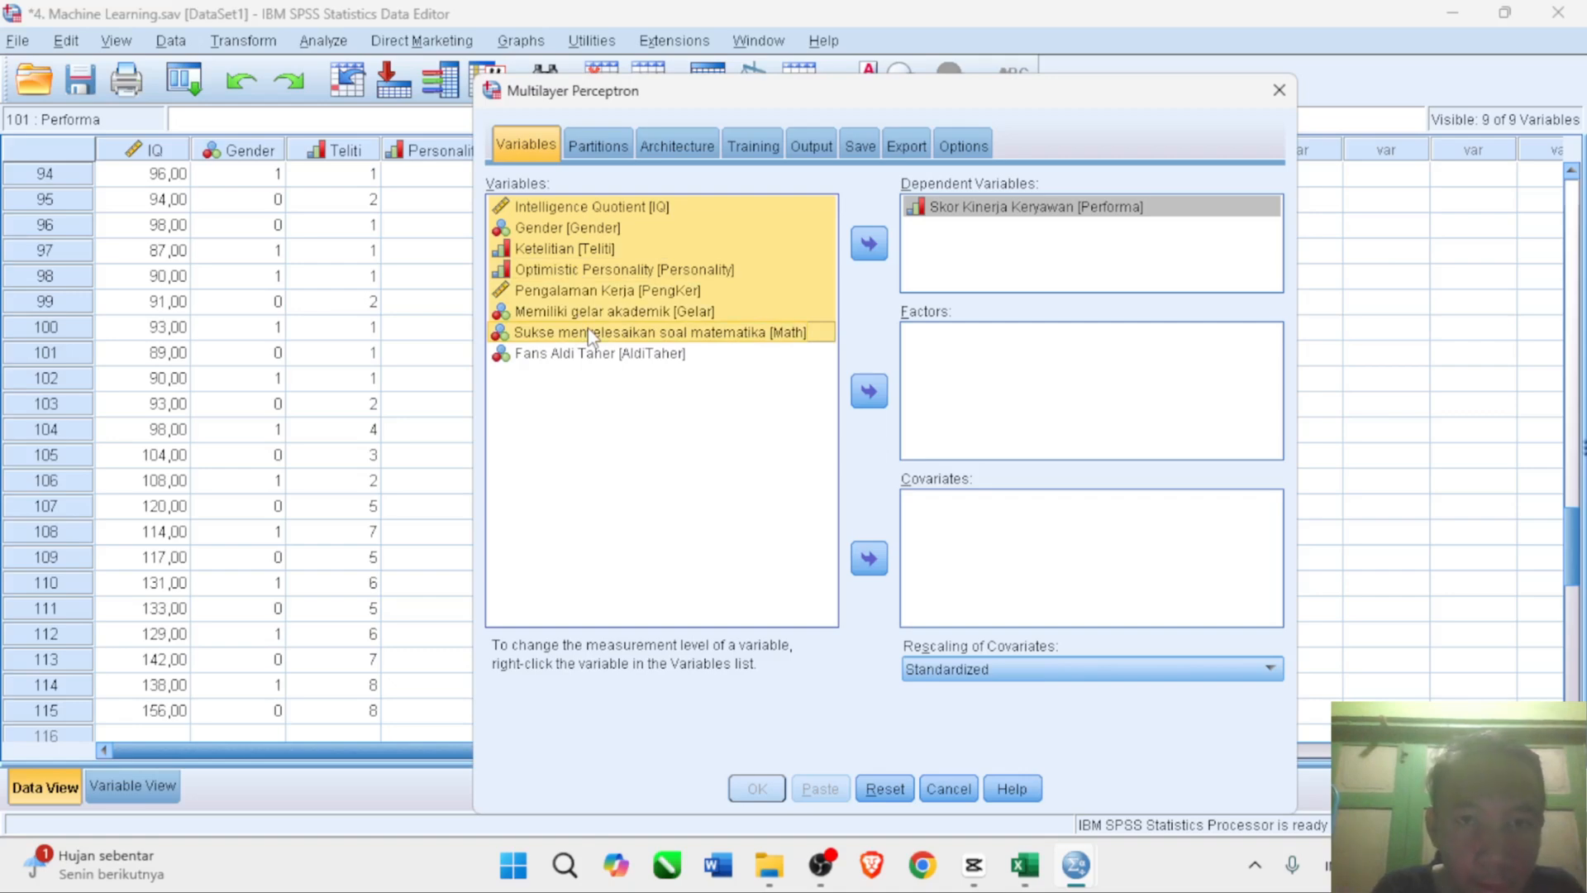
left_click(593, 358, "shift")
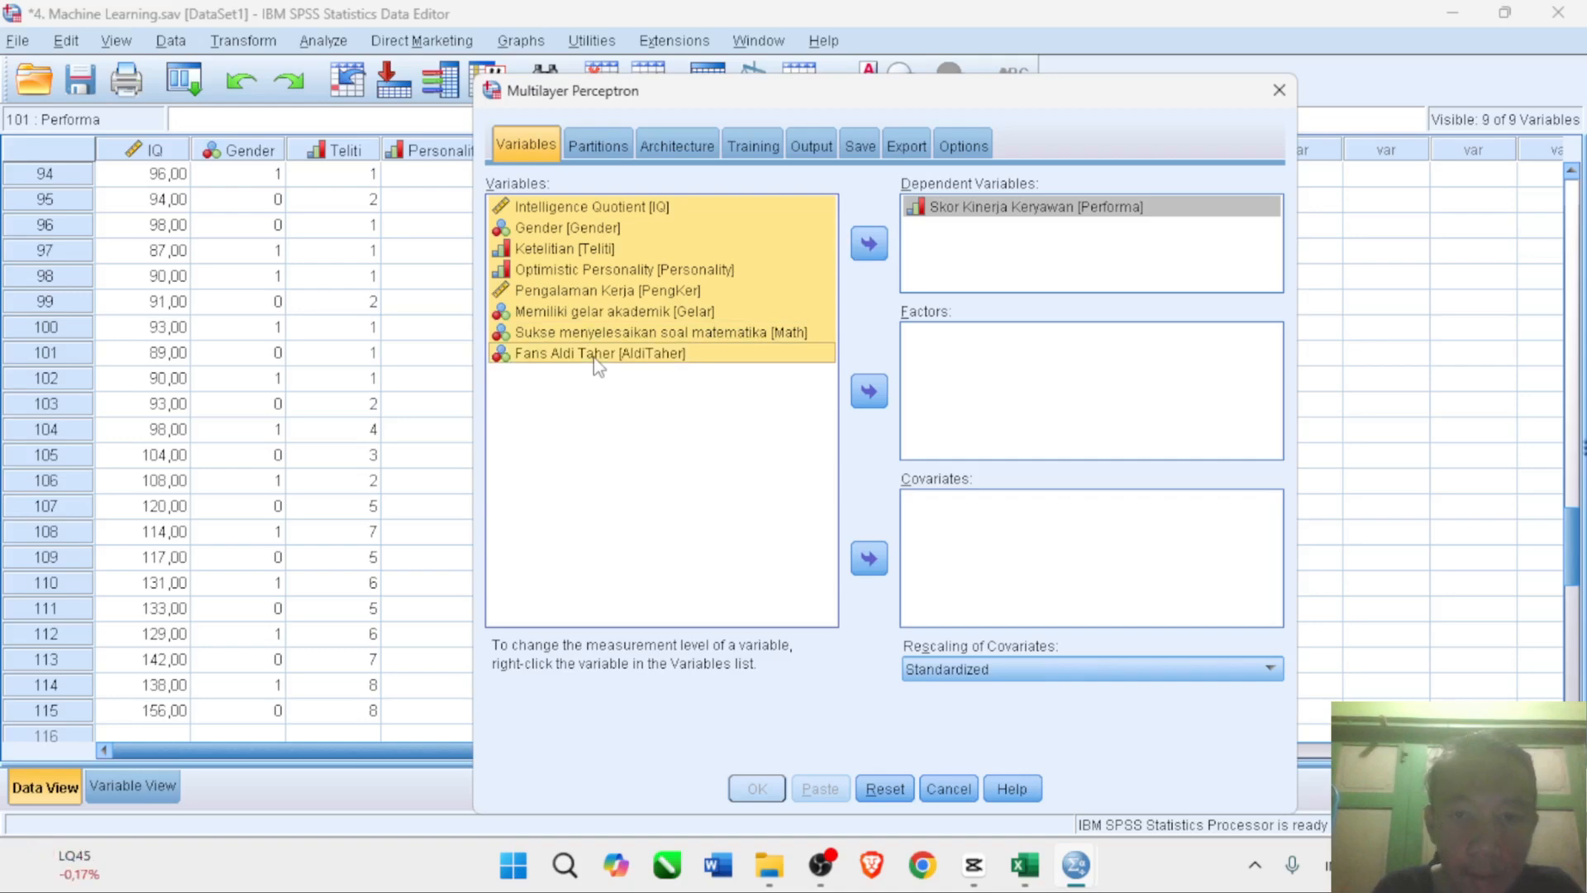
left_click(869, 558)
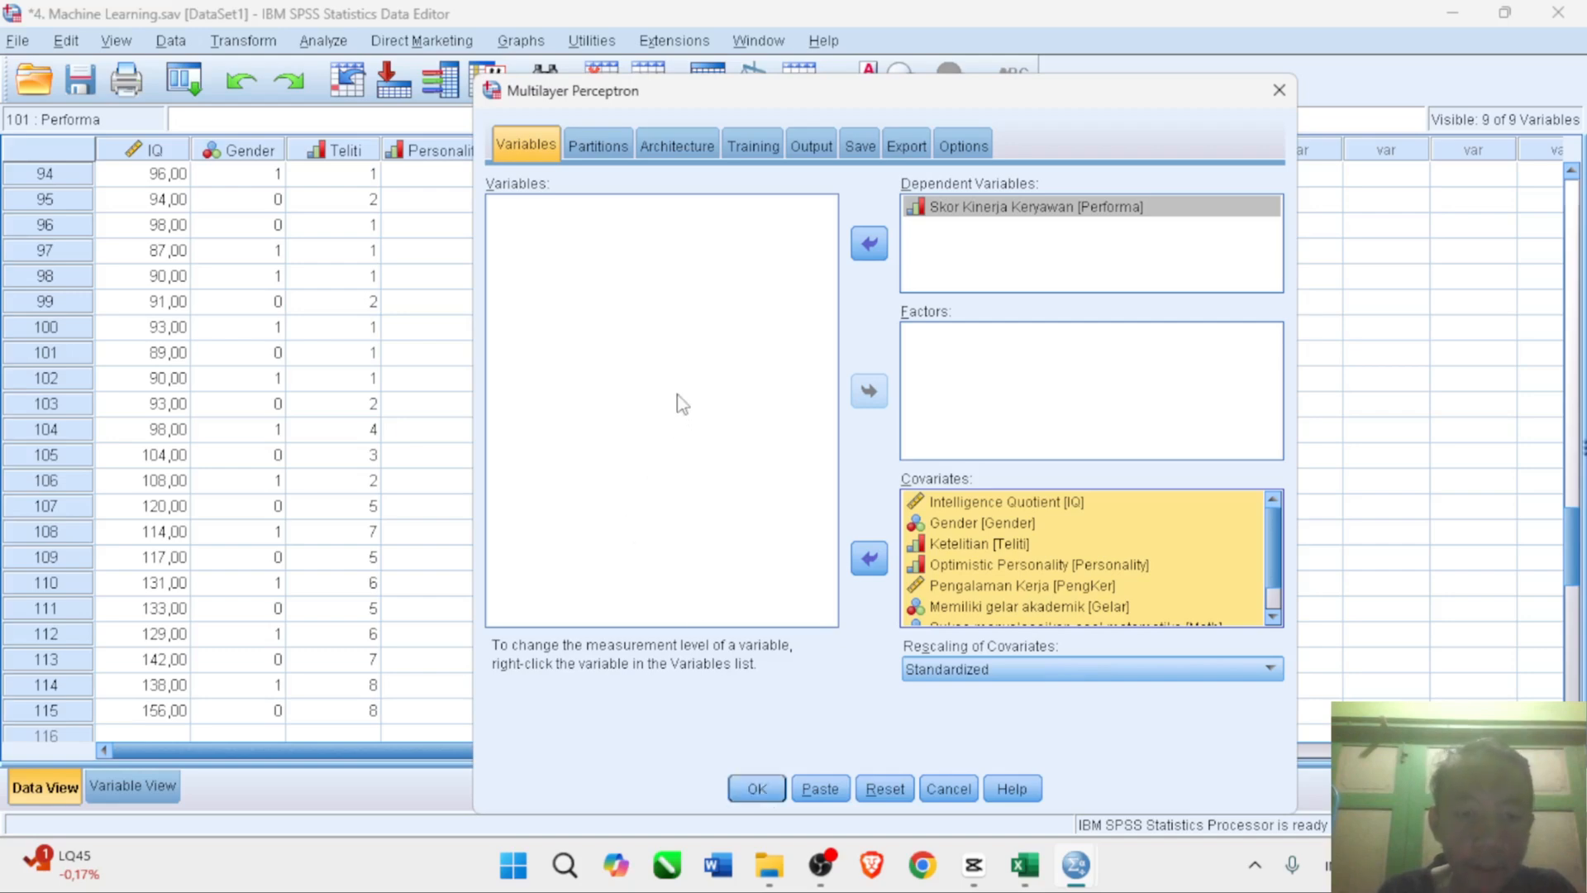
- Review the partition, architecture and training settings of the network, and include independent variable importance analysis in the output
left_click(603, 145)
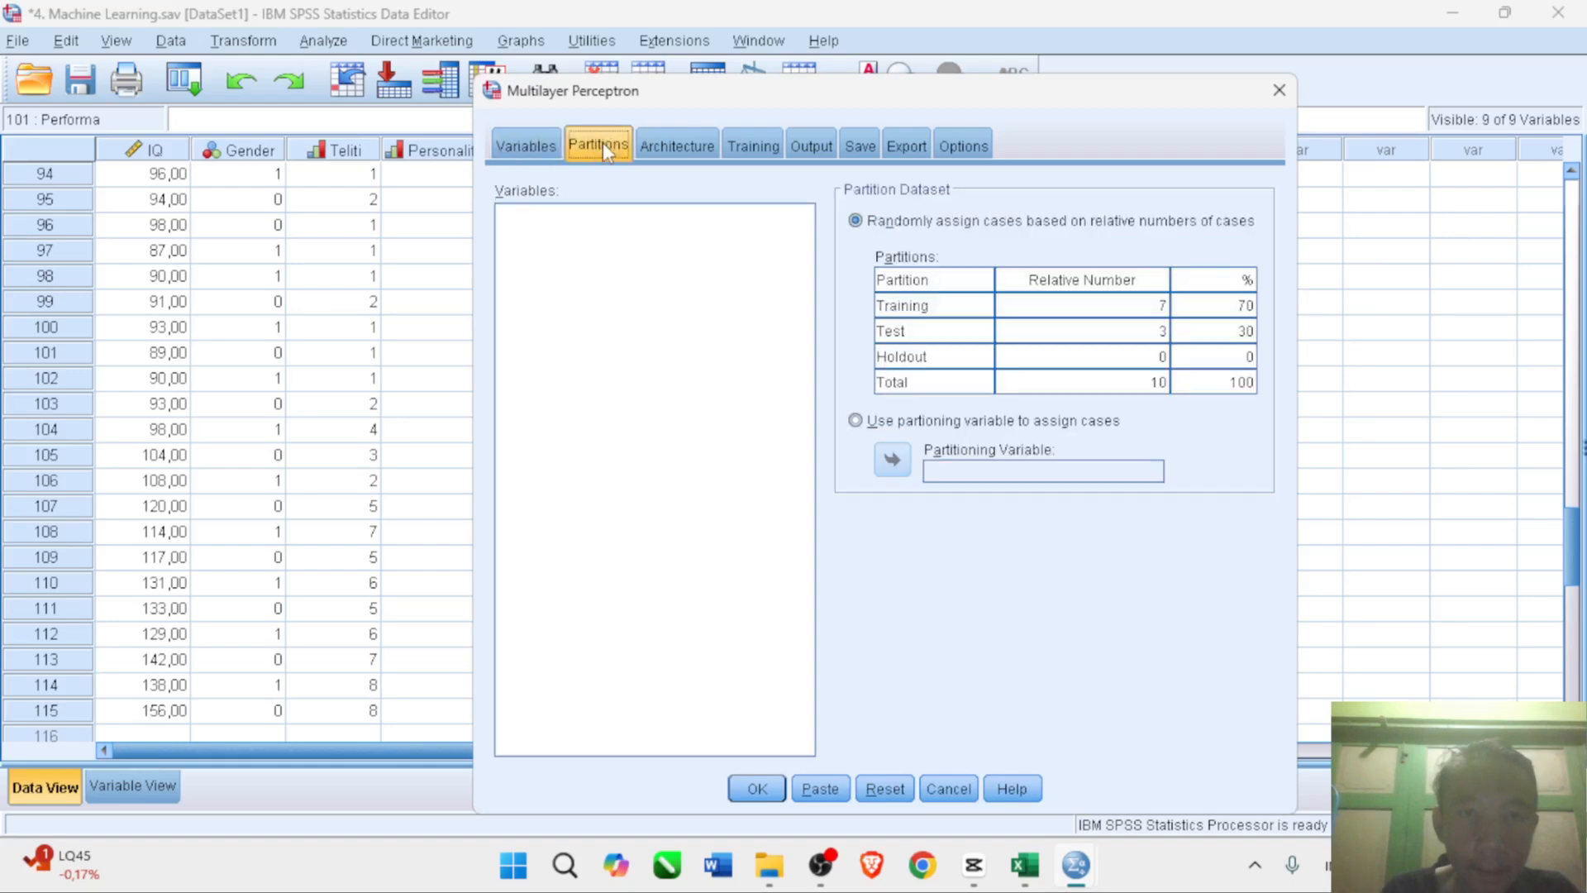
left_click(659, 147)
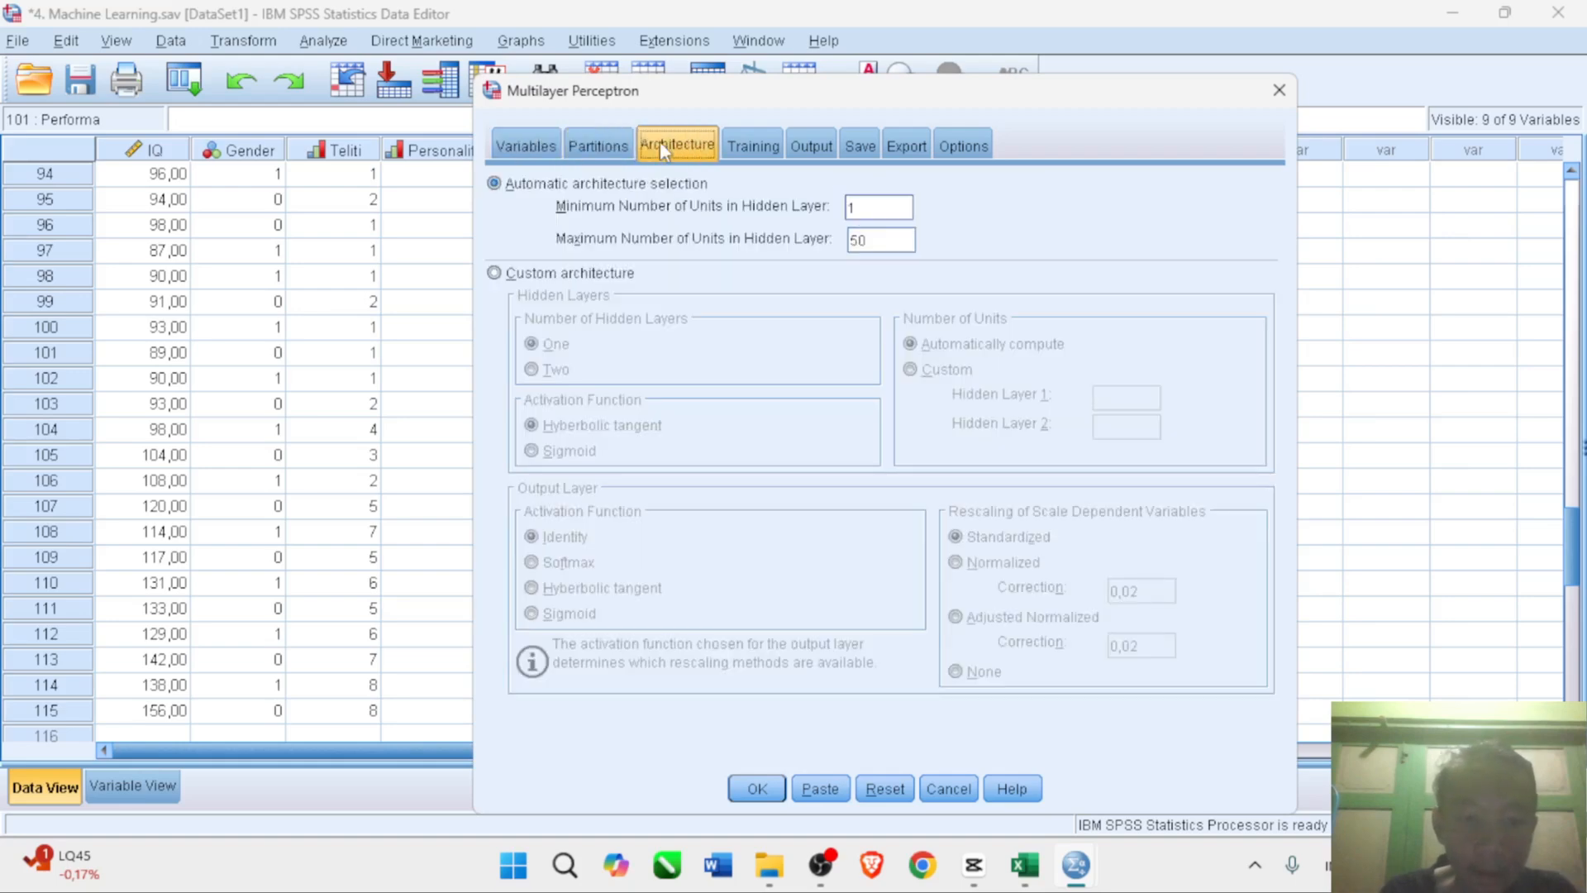
left_click(597, 155)
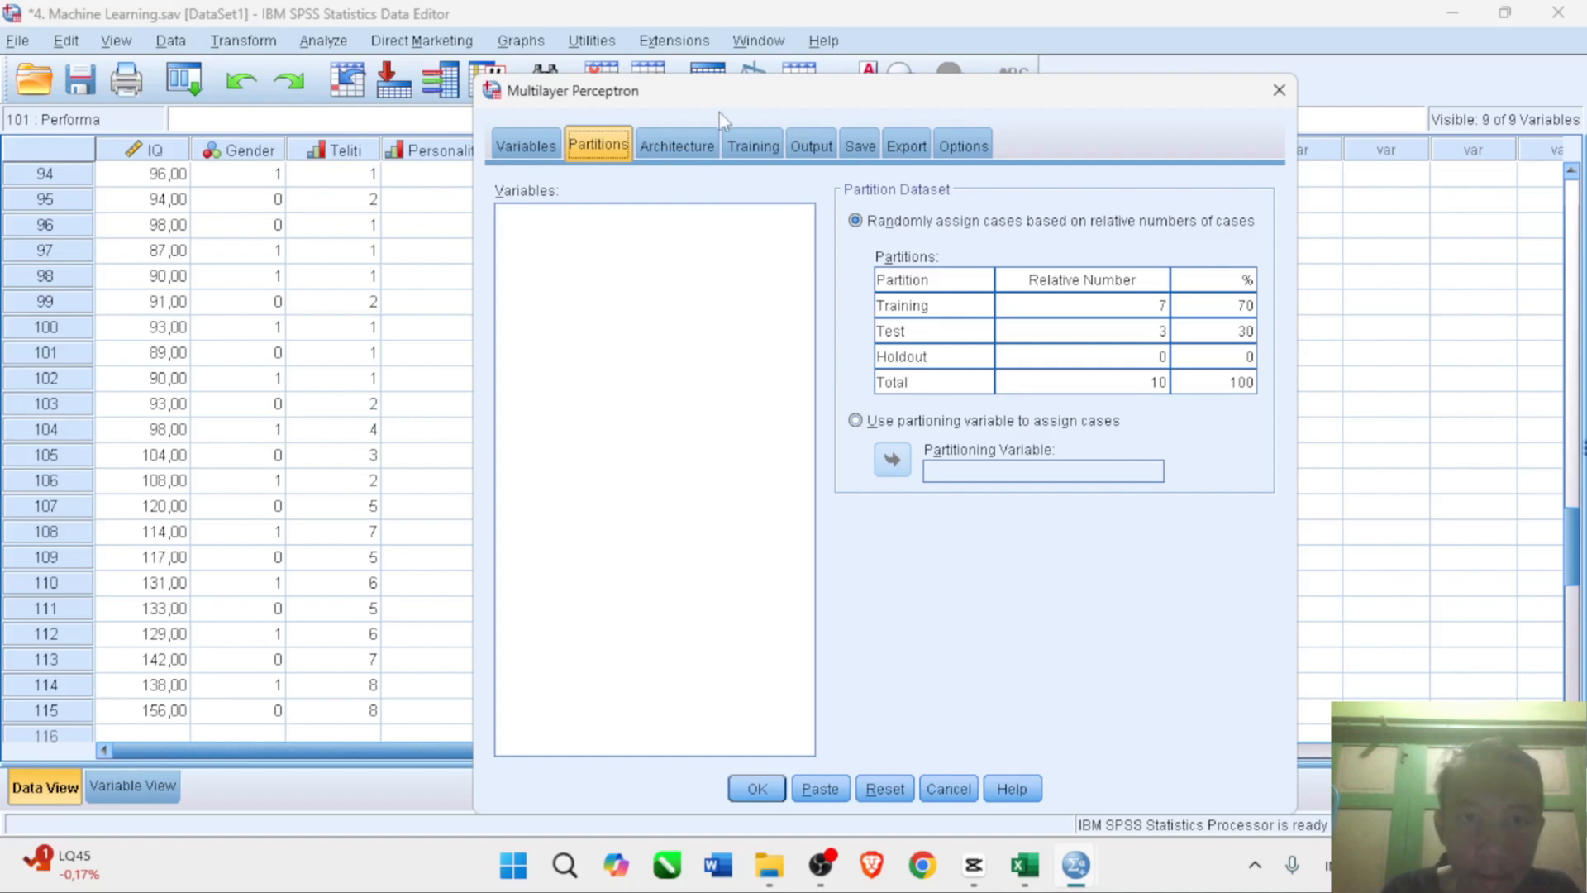
left_click(682, 143)
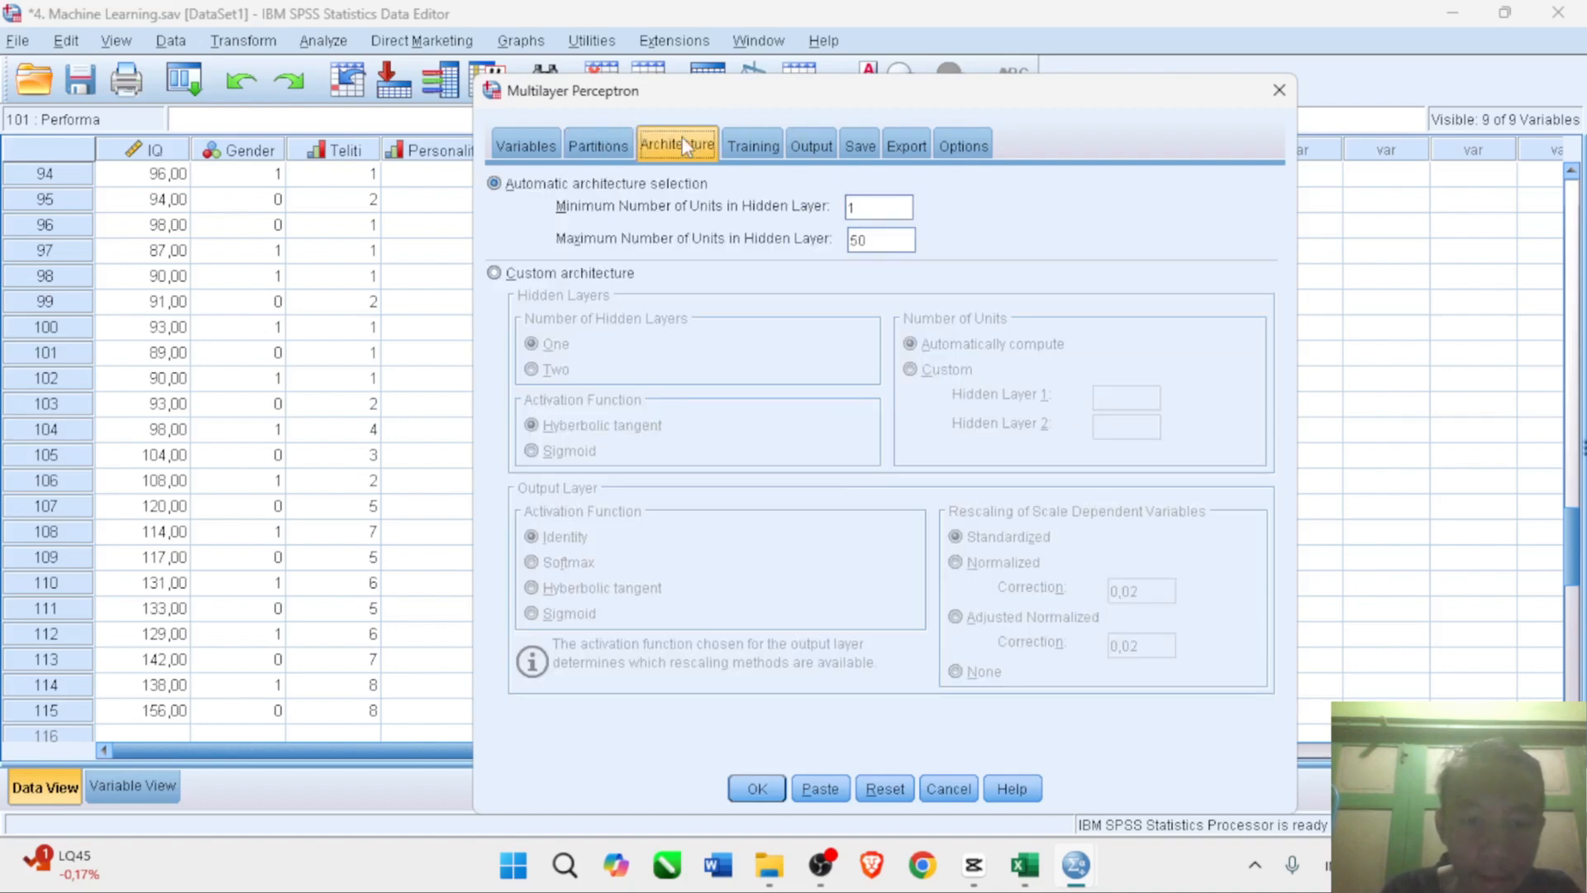
left_click(746, 149)
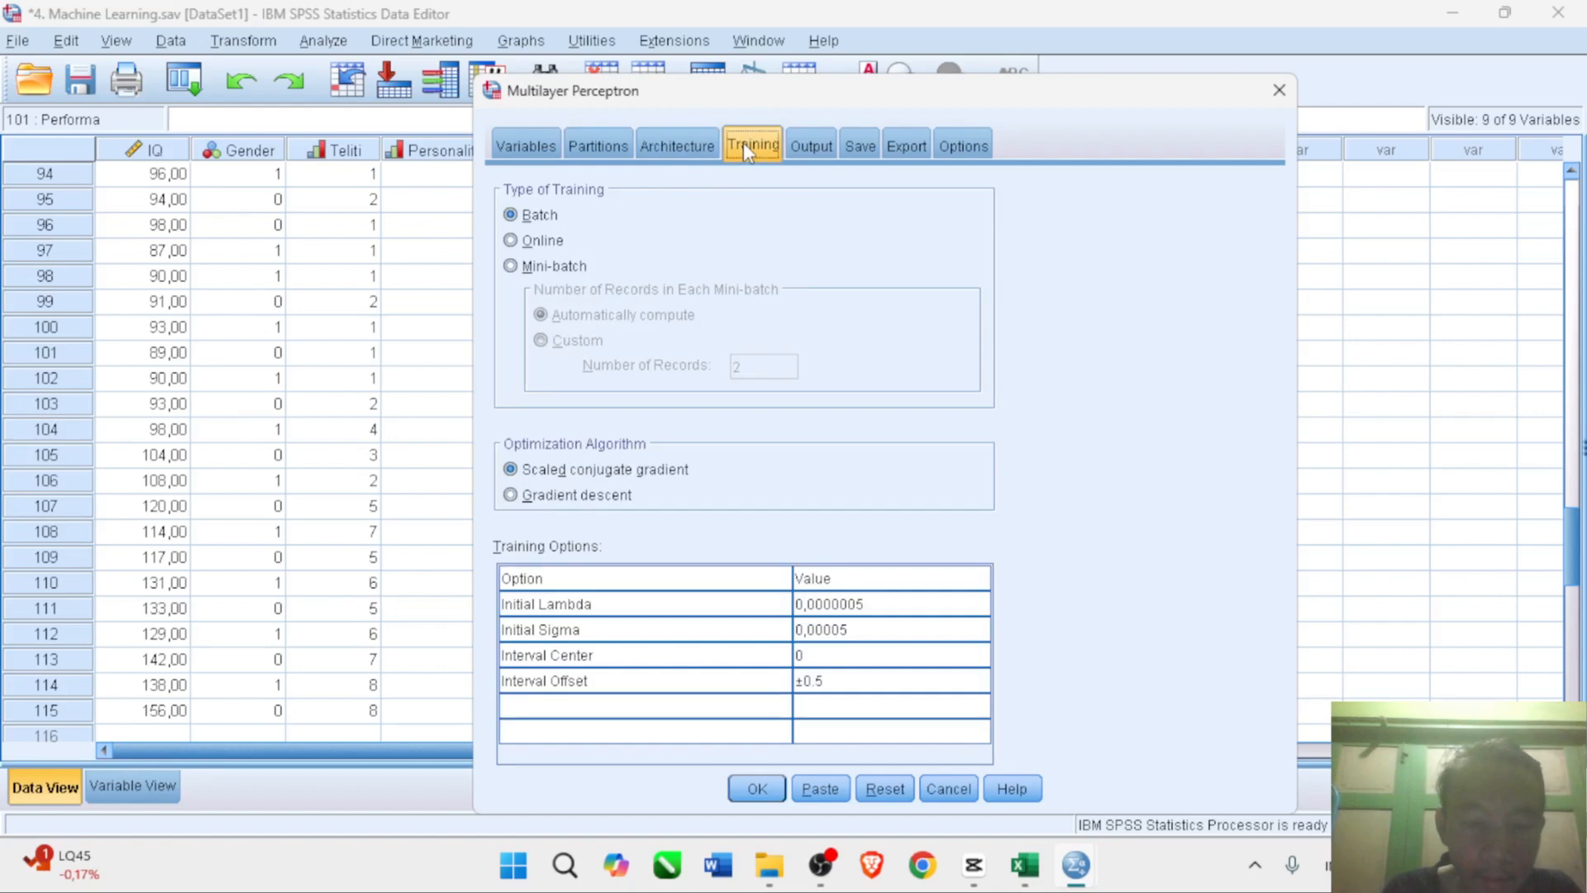
left_click(805, 154)
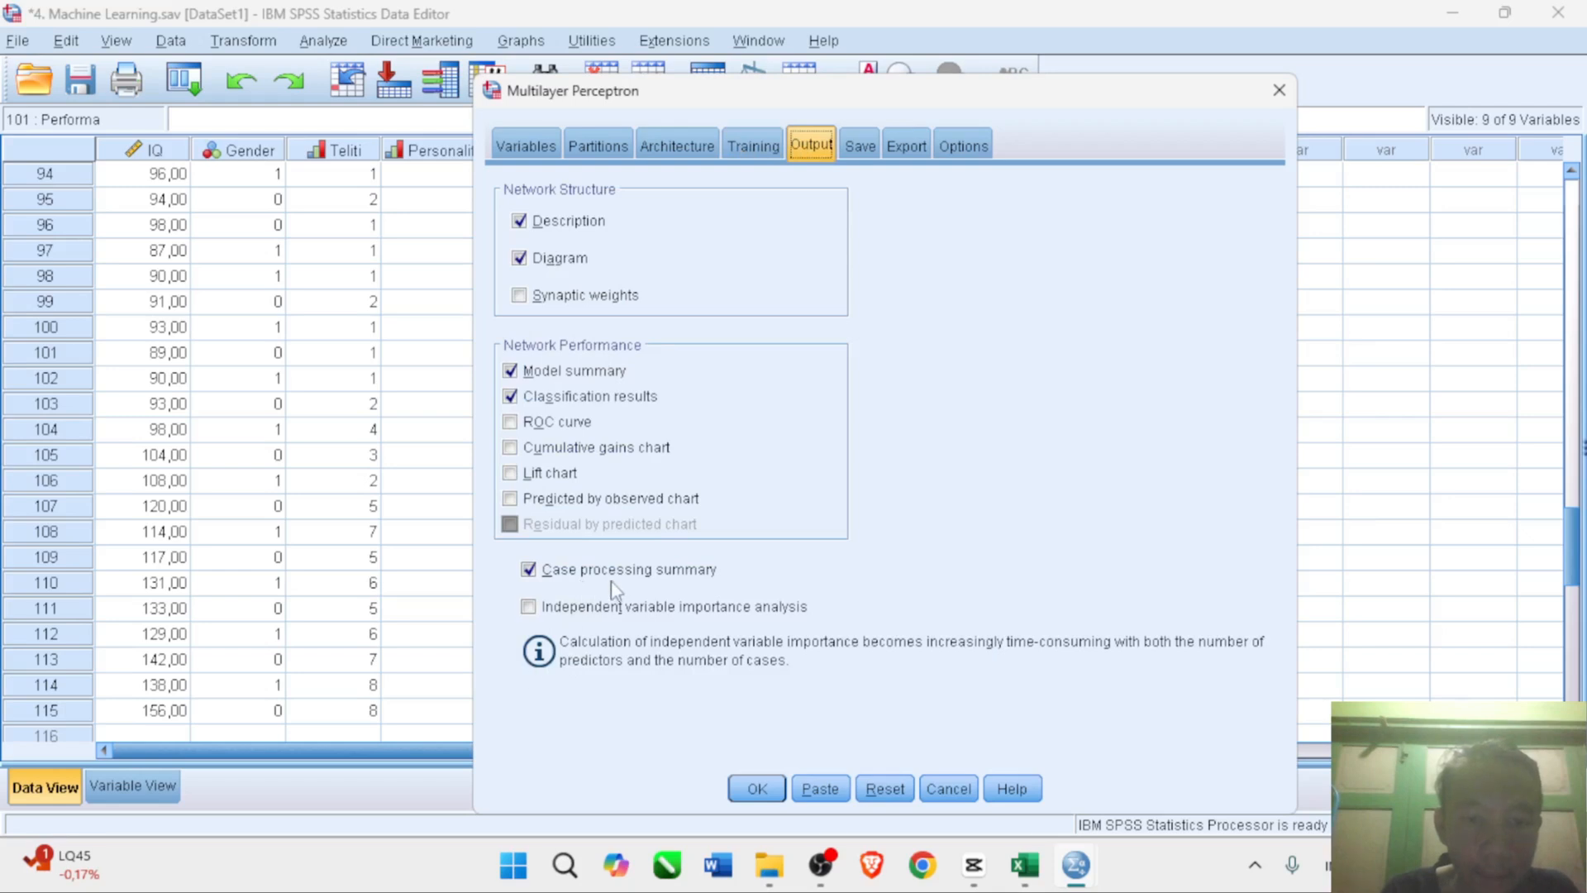
left_click(542, 611)
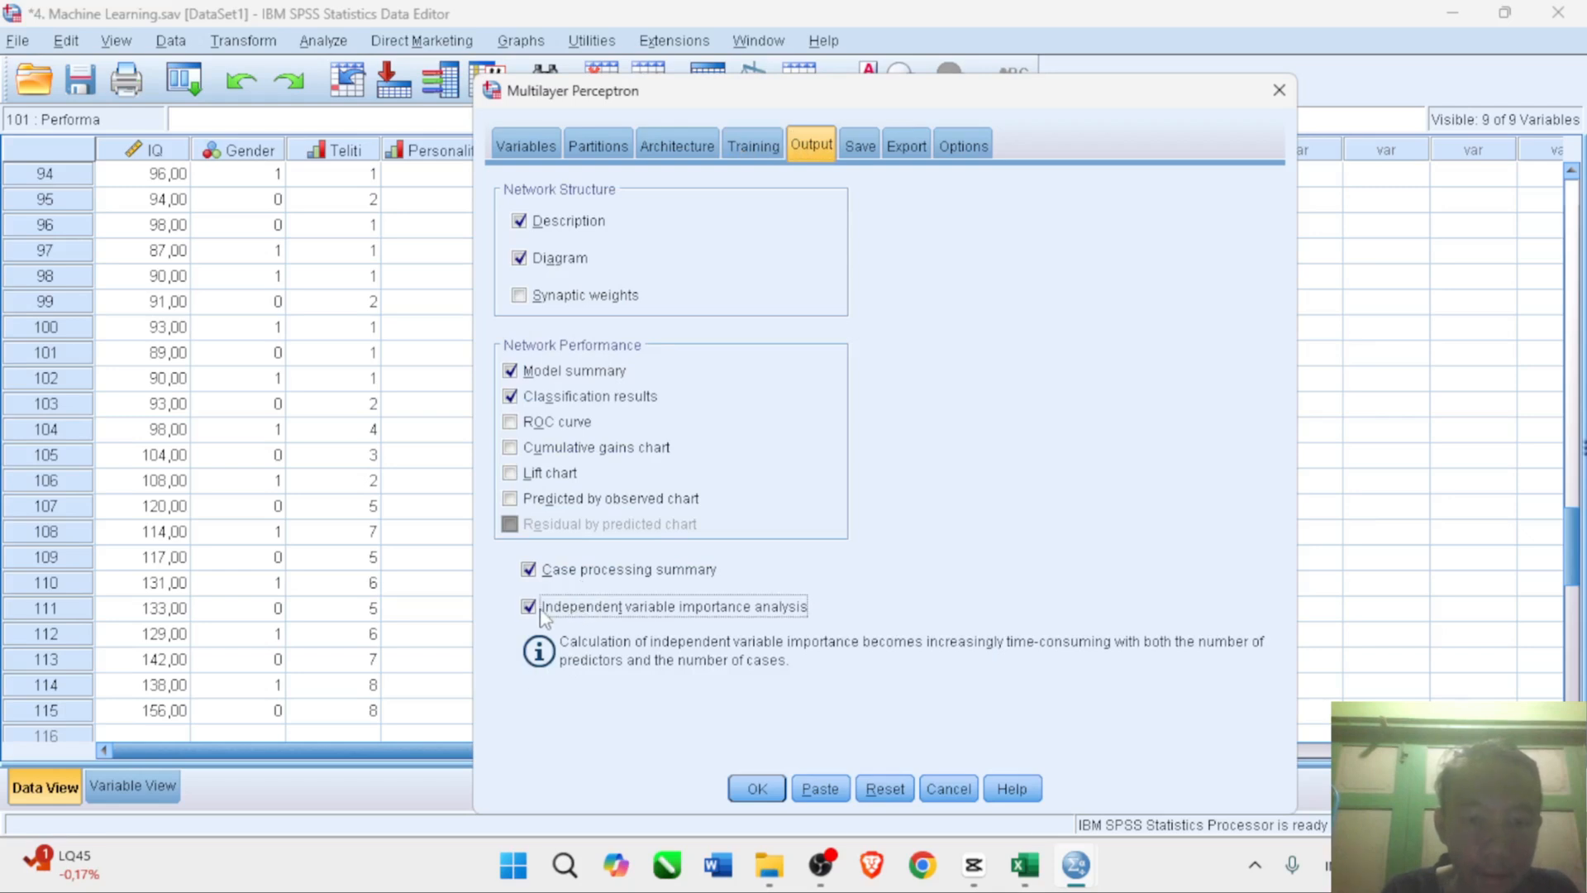
- Save the predicted value or category for each dependent variable and run the Multilayer Perceptron analysis
left_click(859, 141)
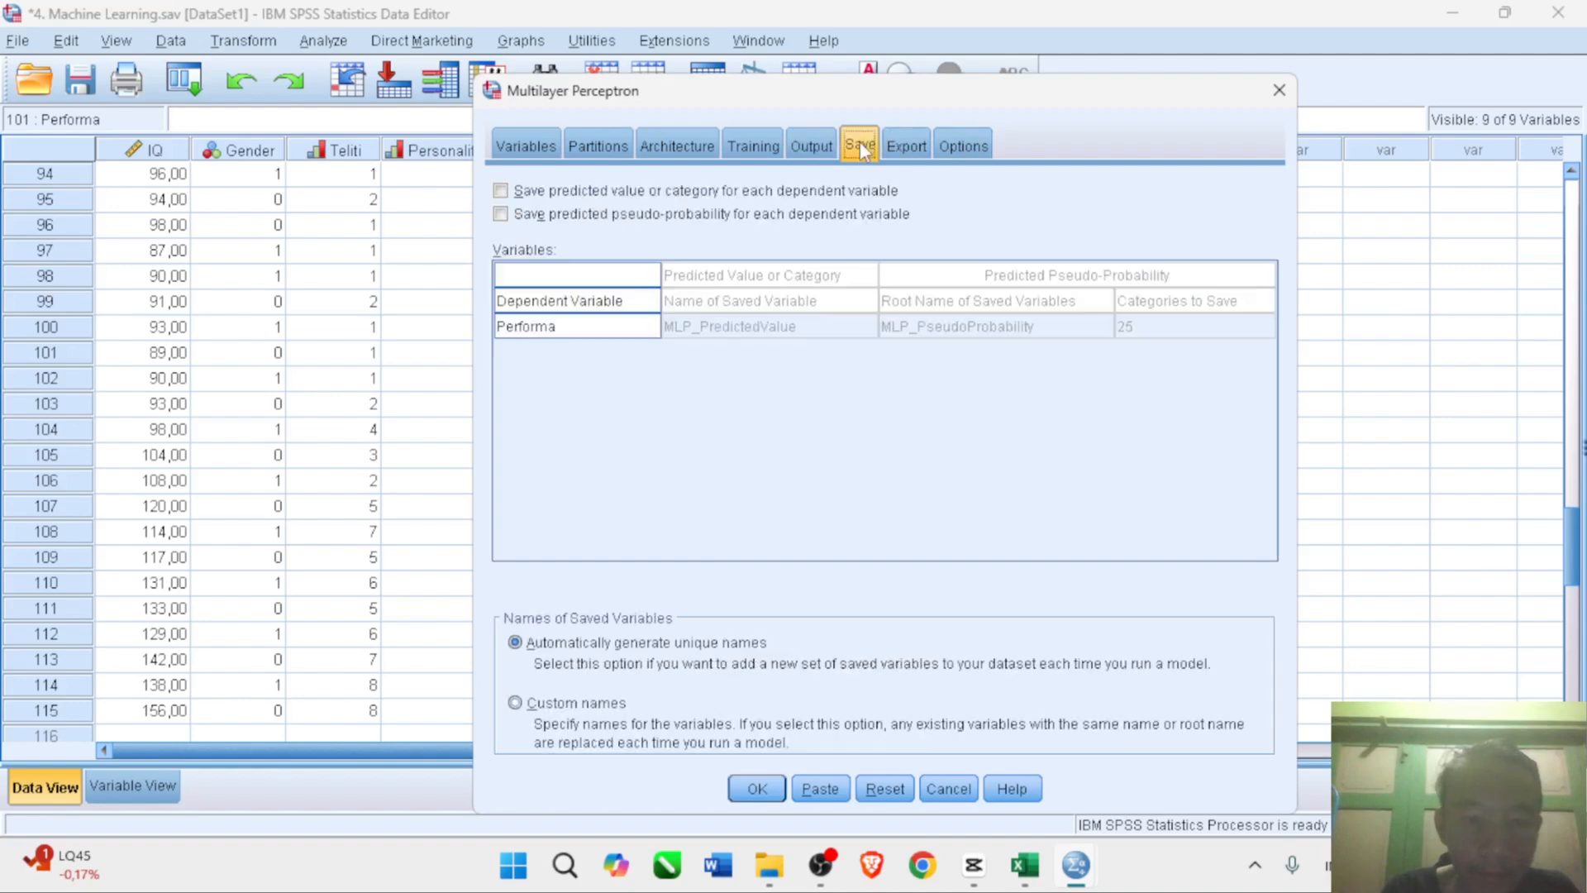
left_click(544, 193)
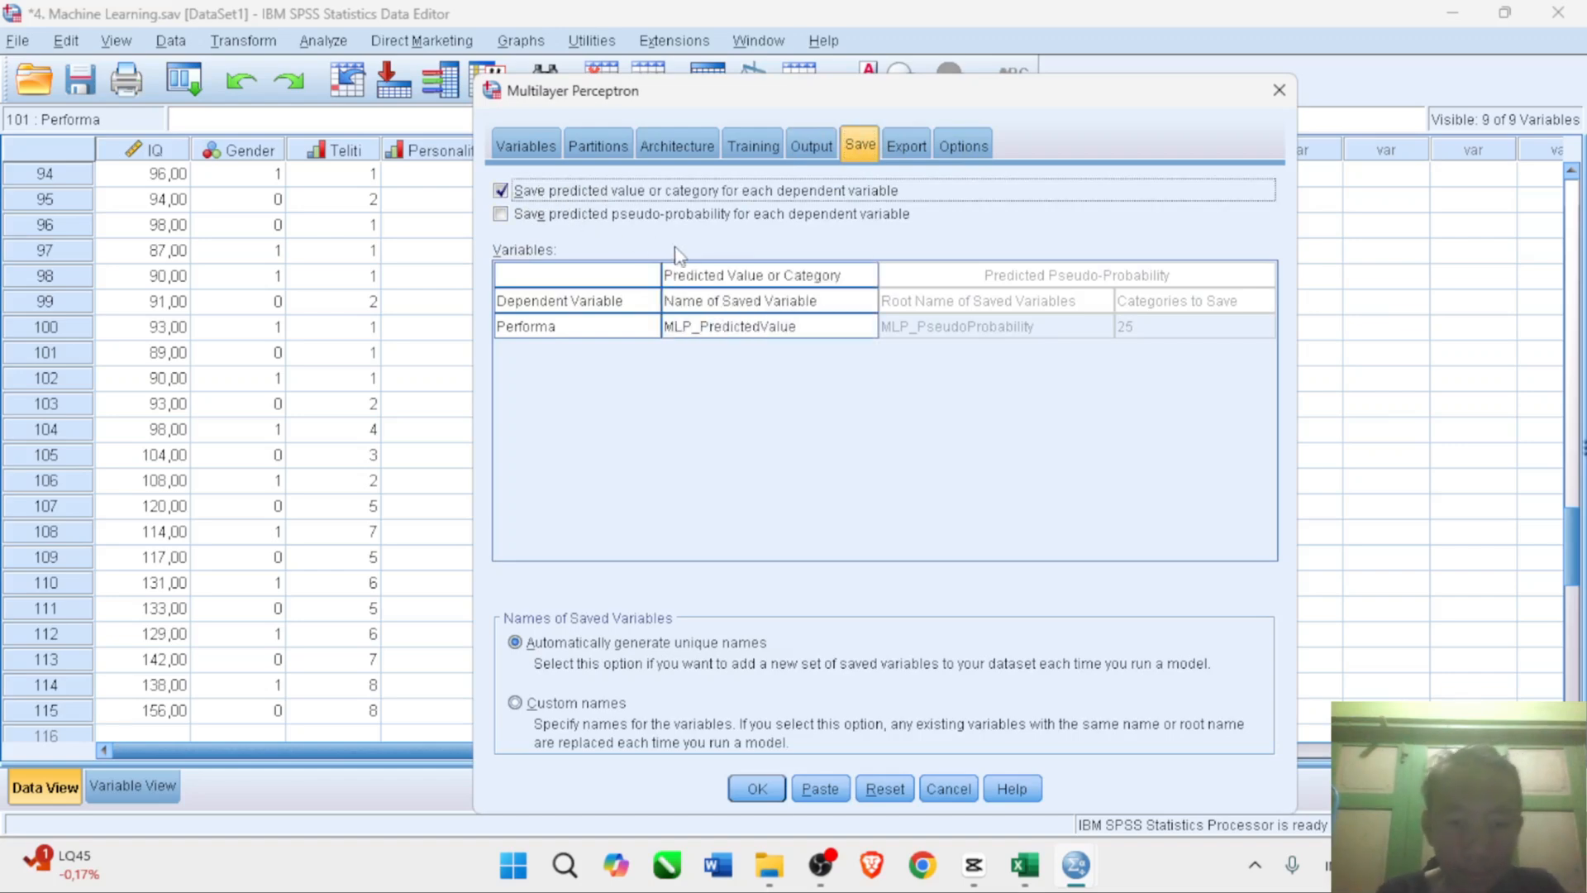
left_click(897, 142)
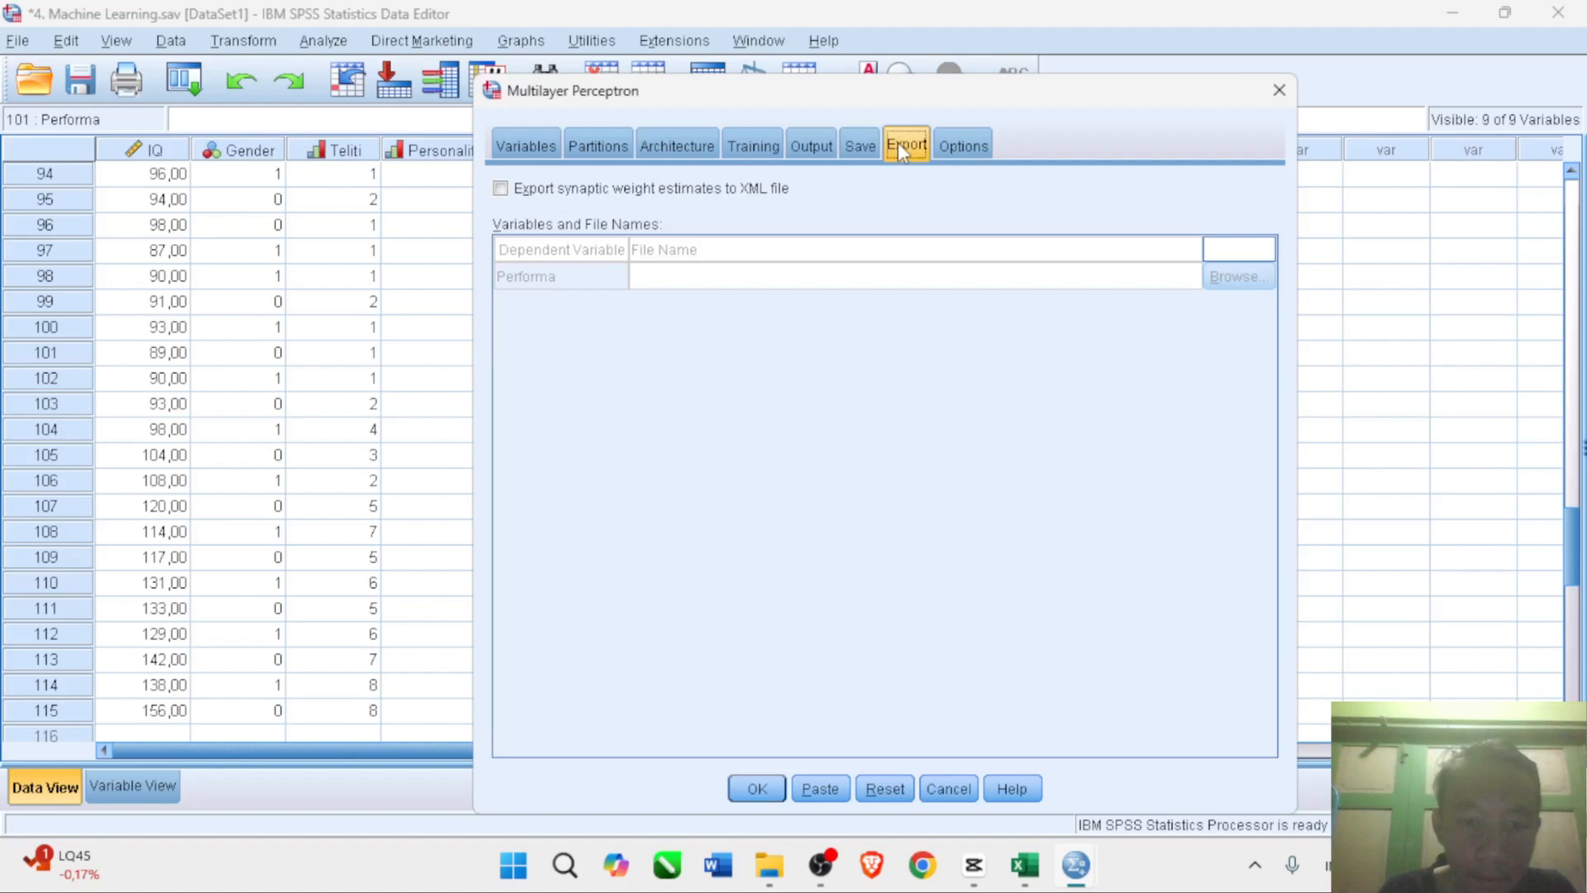
left_click(524, 146)
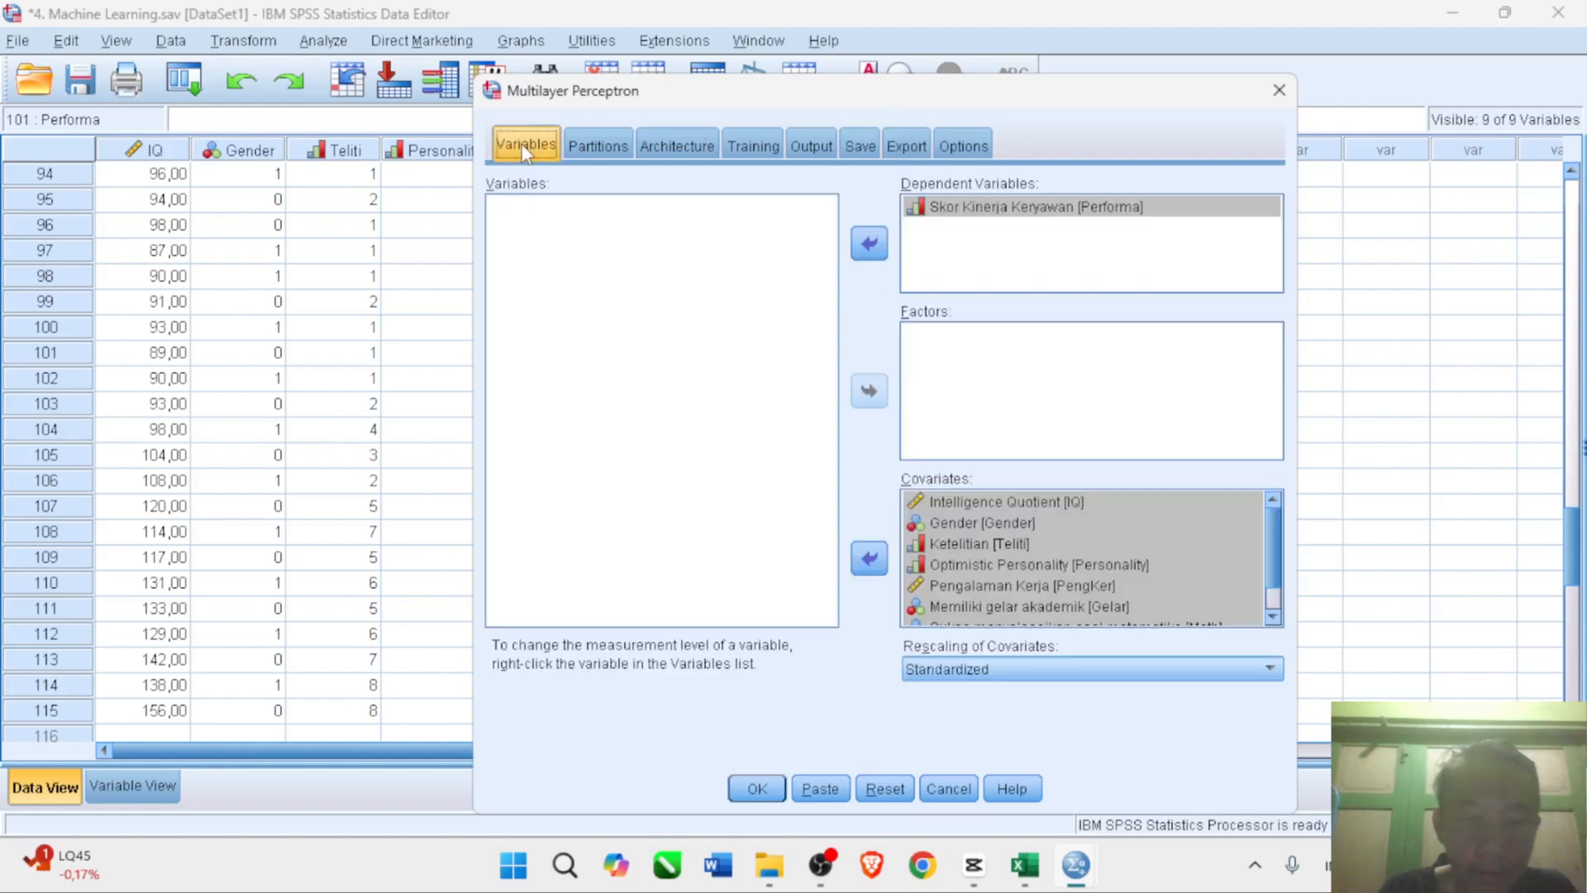
left_click(756, 790)
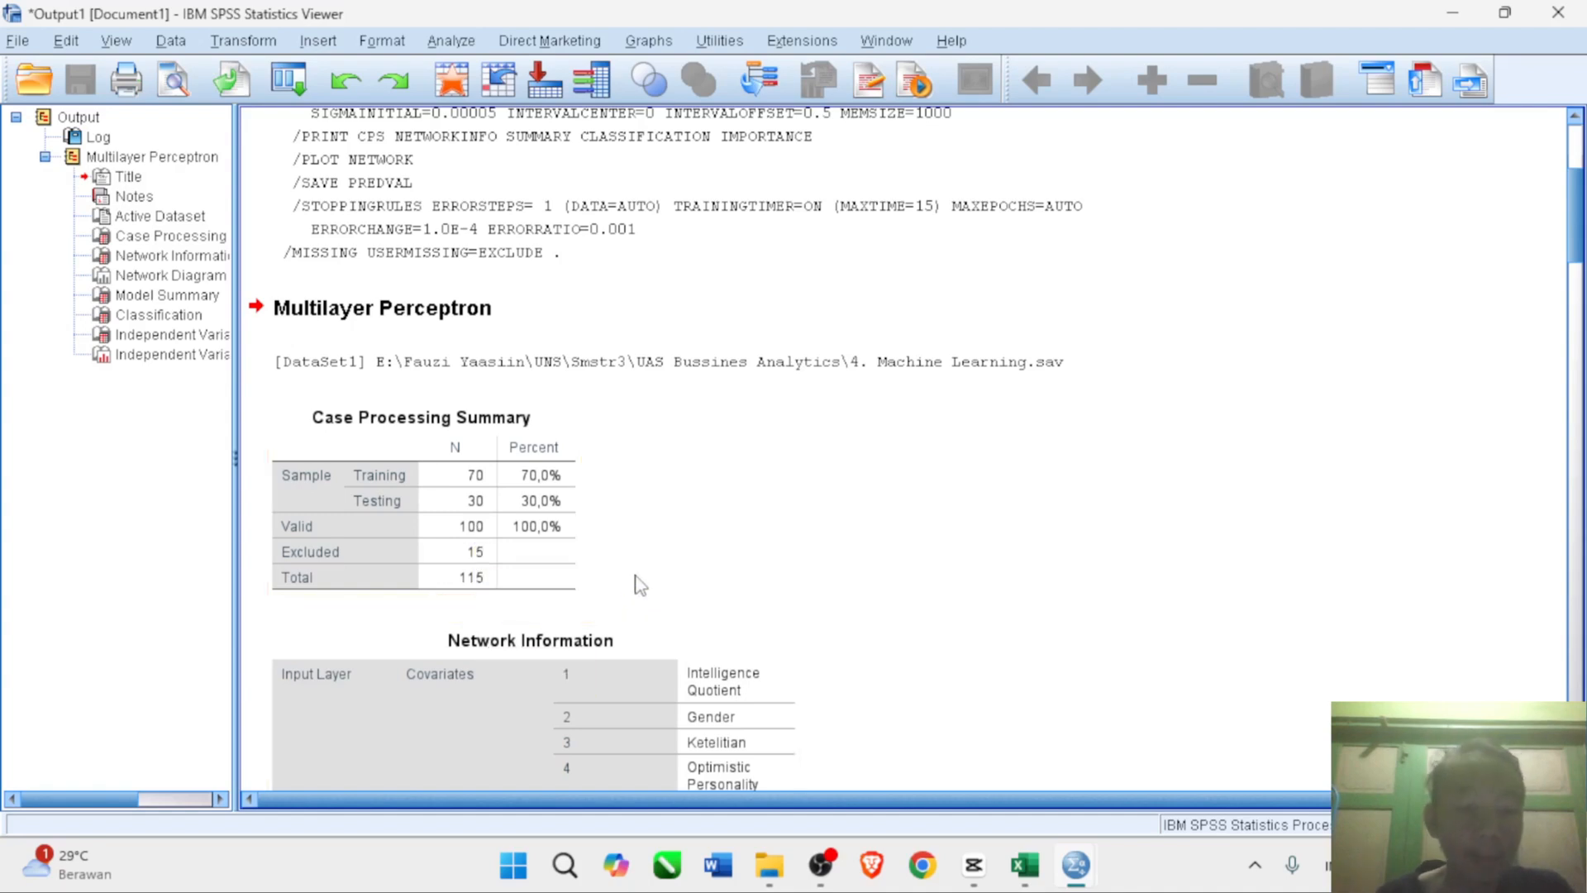
- Examine the network information, network diagram and model summary, including the training and testing errors
scroll(1057, 611, "down", 5)
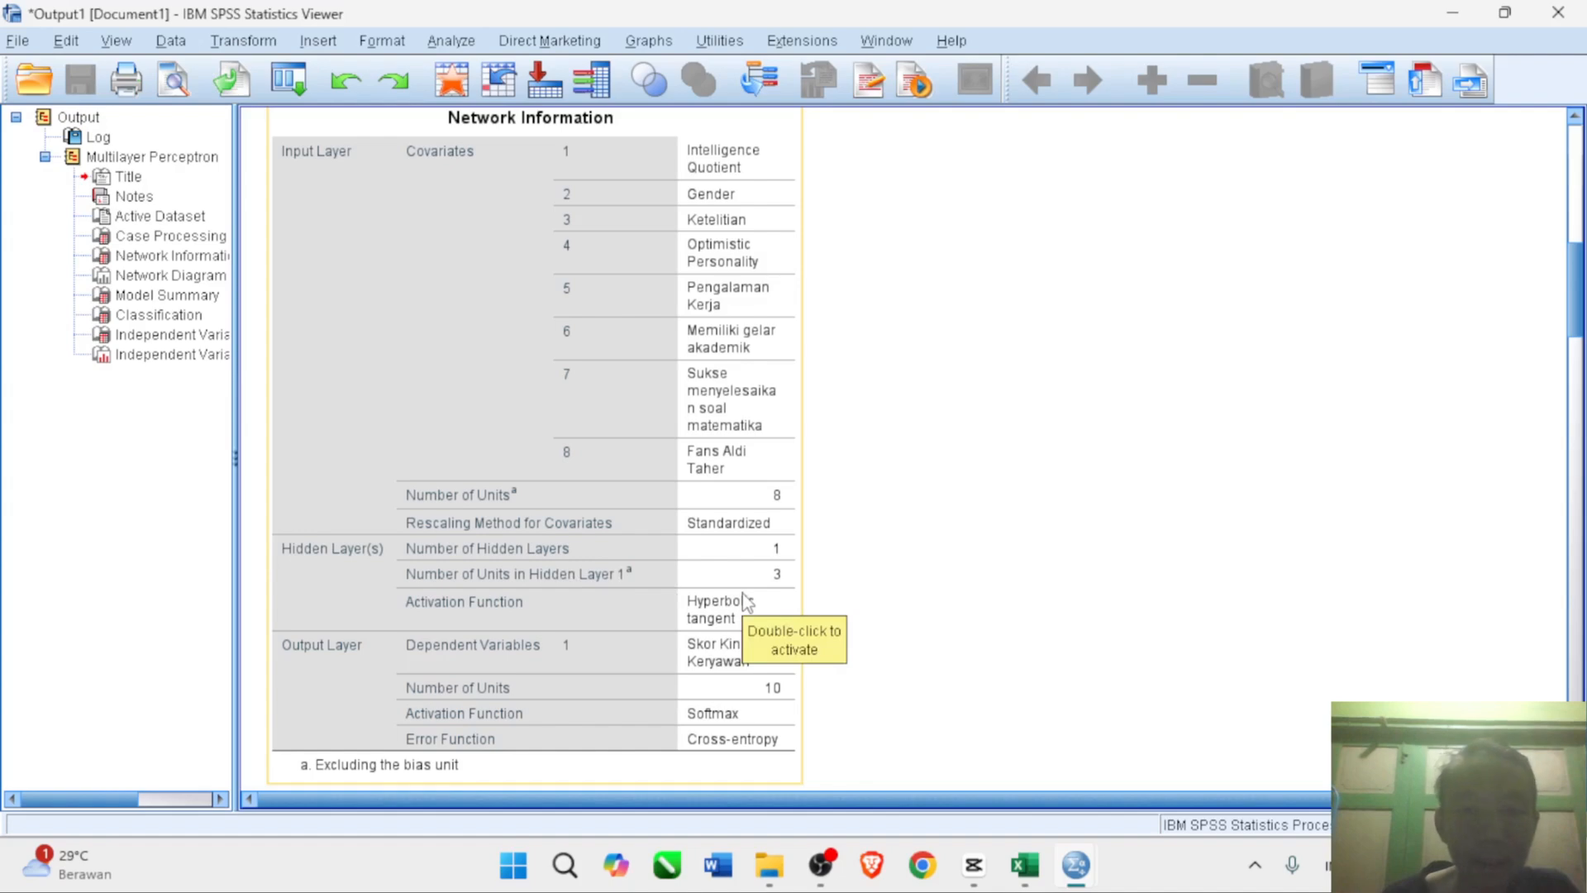
scroll(742, 593, "down", 10)
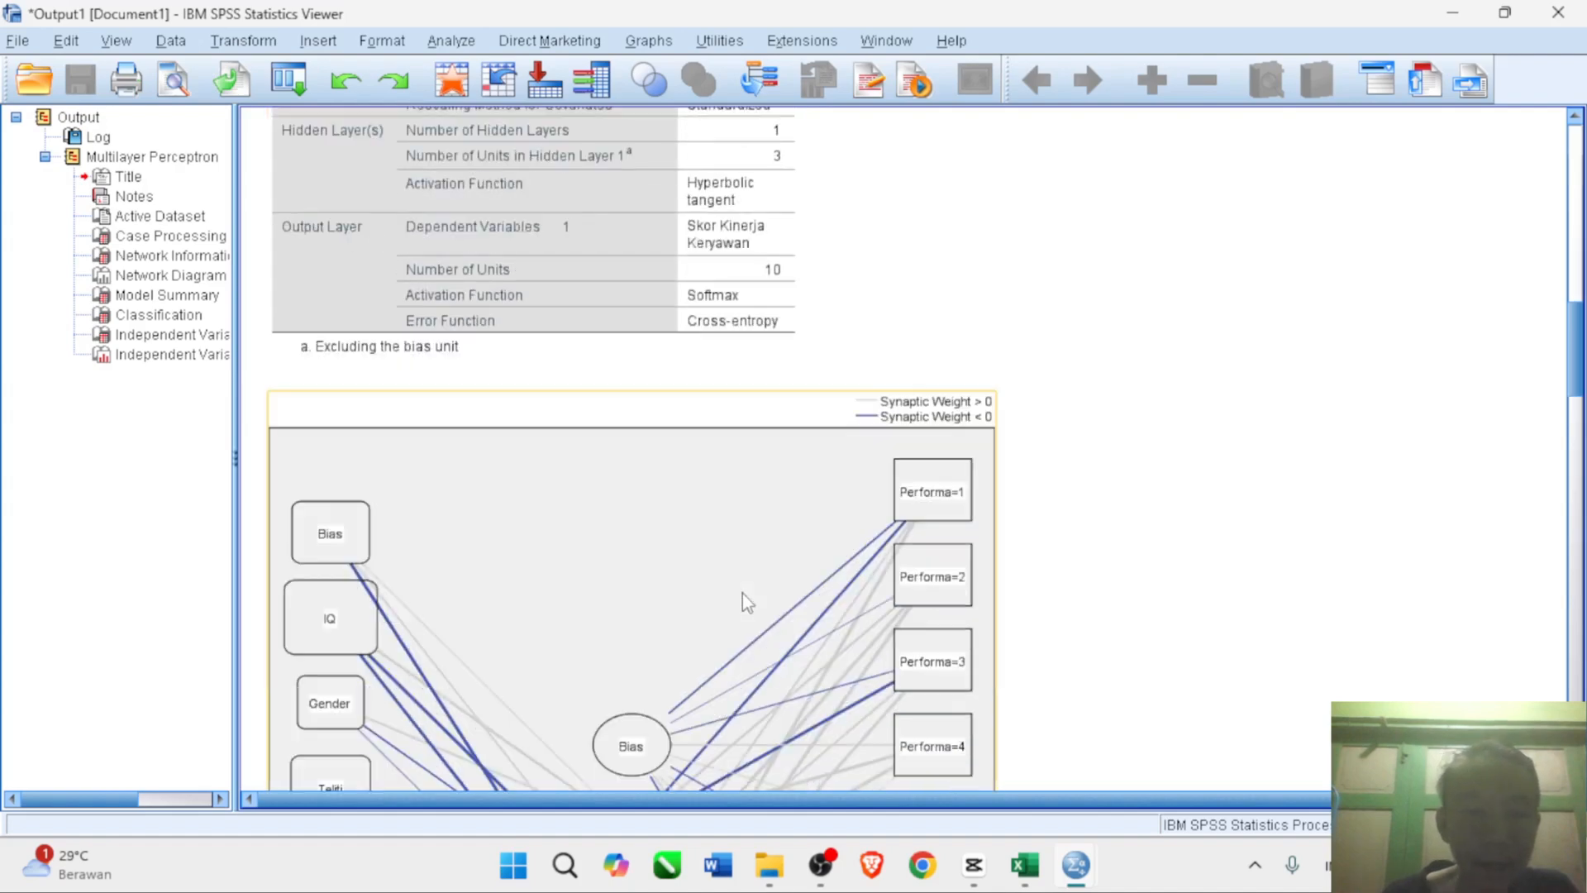
scroll(742, 593, "down", 3)
scroll(742, 592, "down", 3)
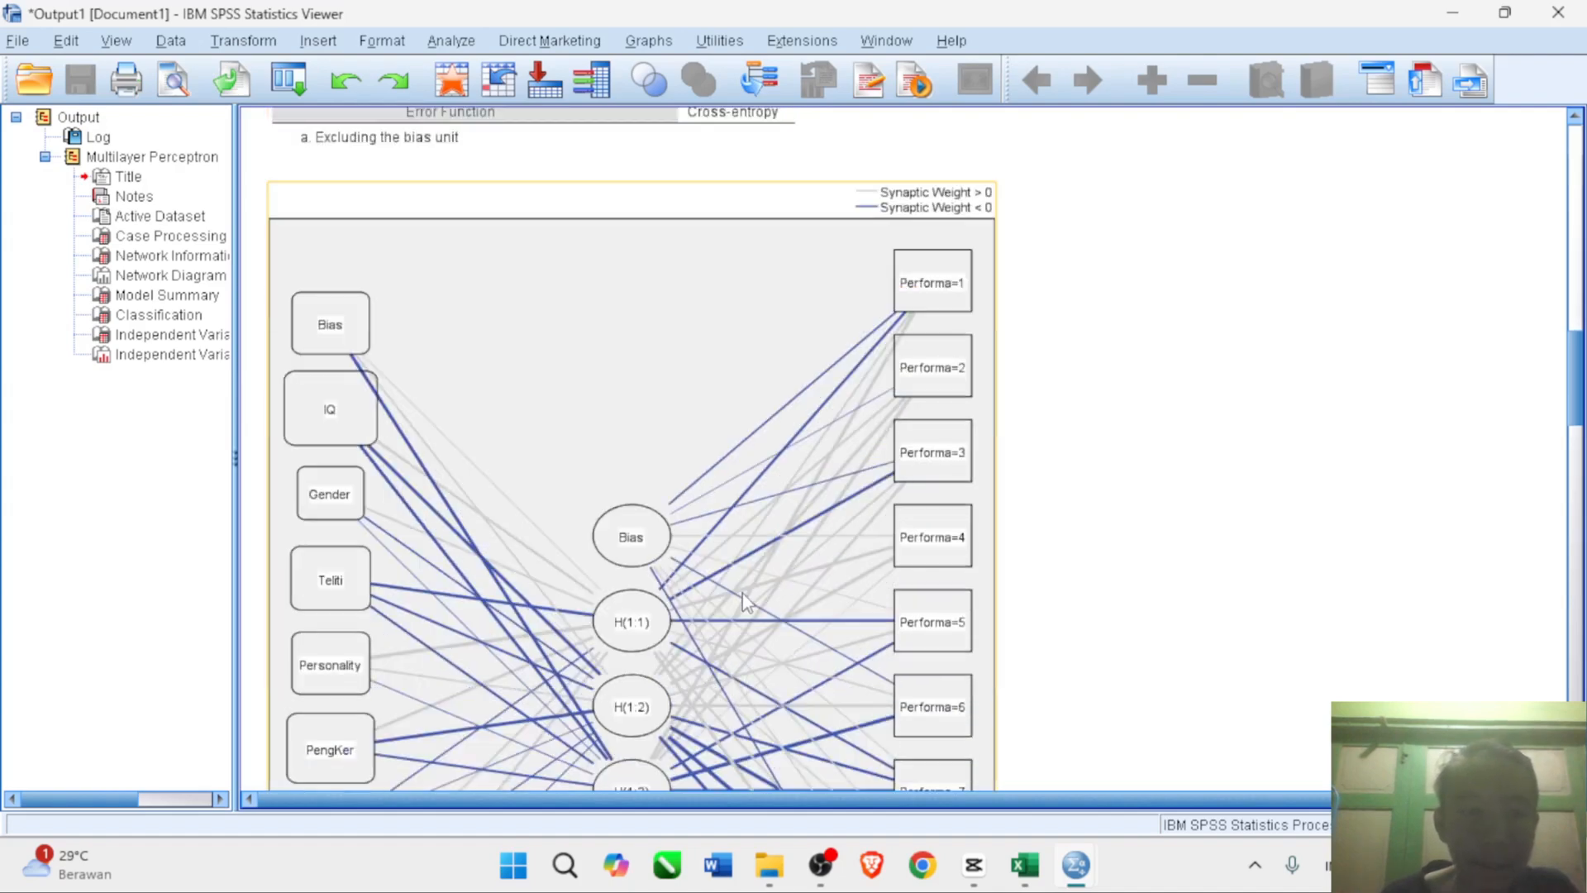
scroll(742, 593, "down", 3)
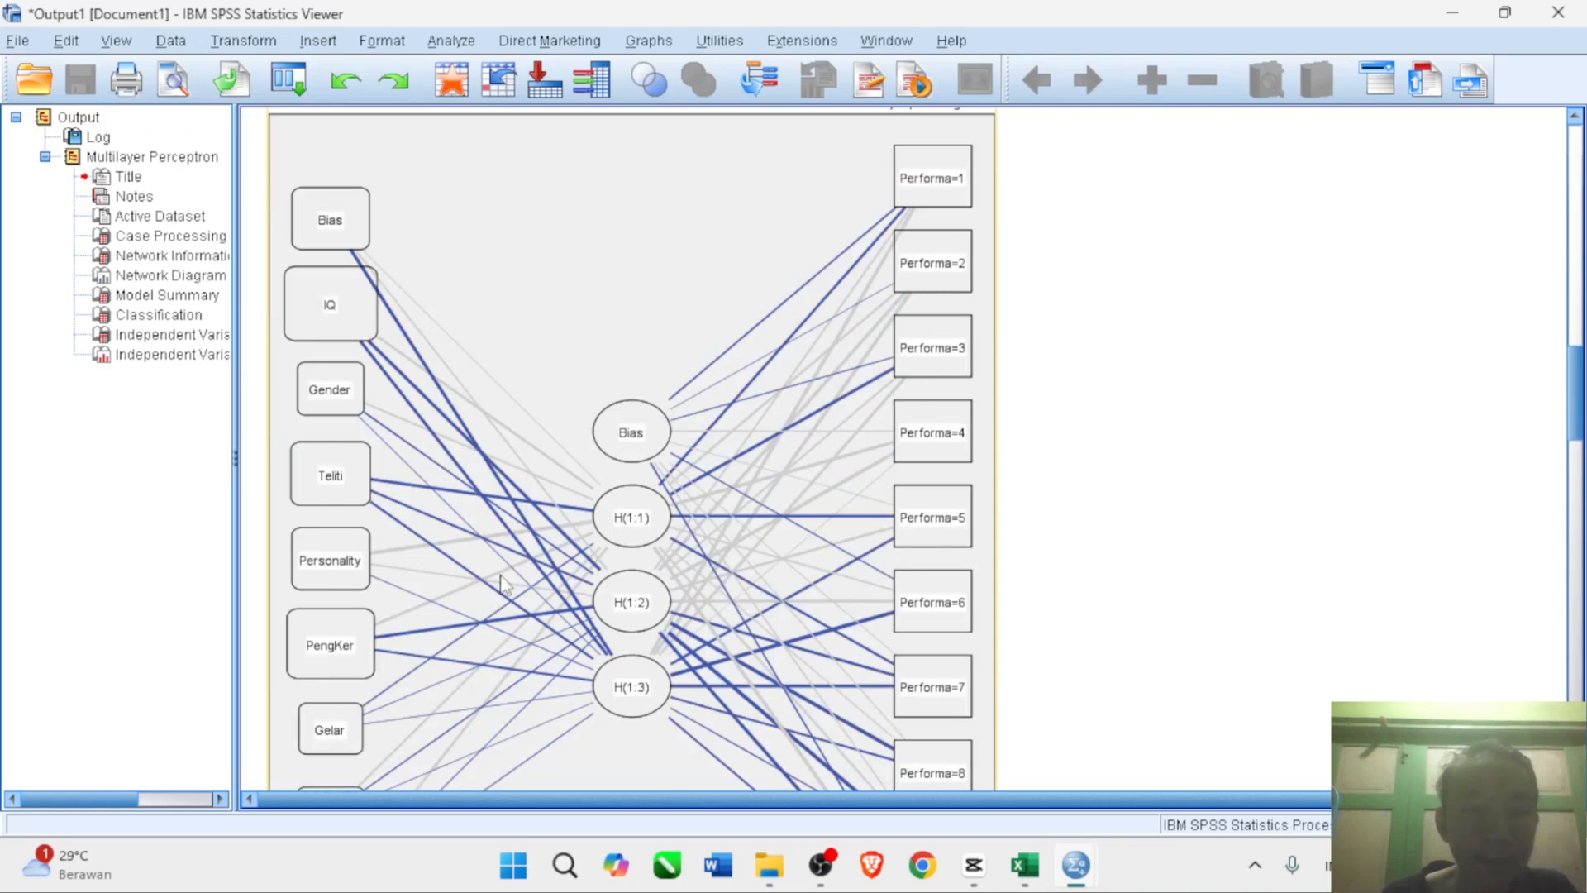
scroll(474, 539, "down", 20)
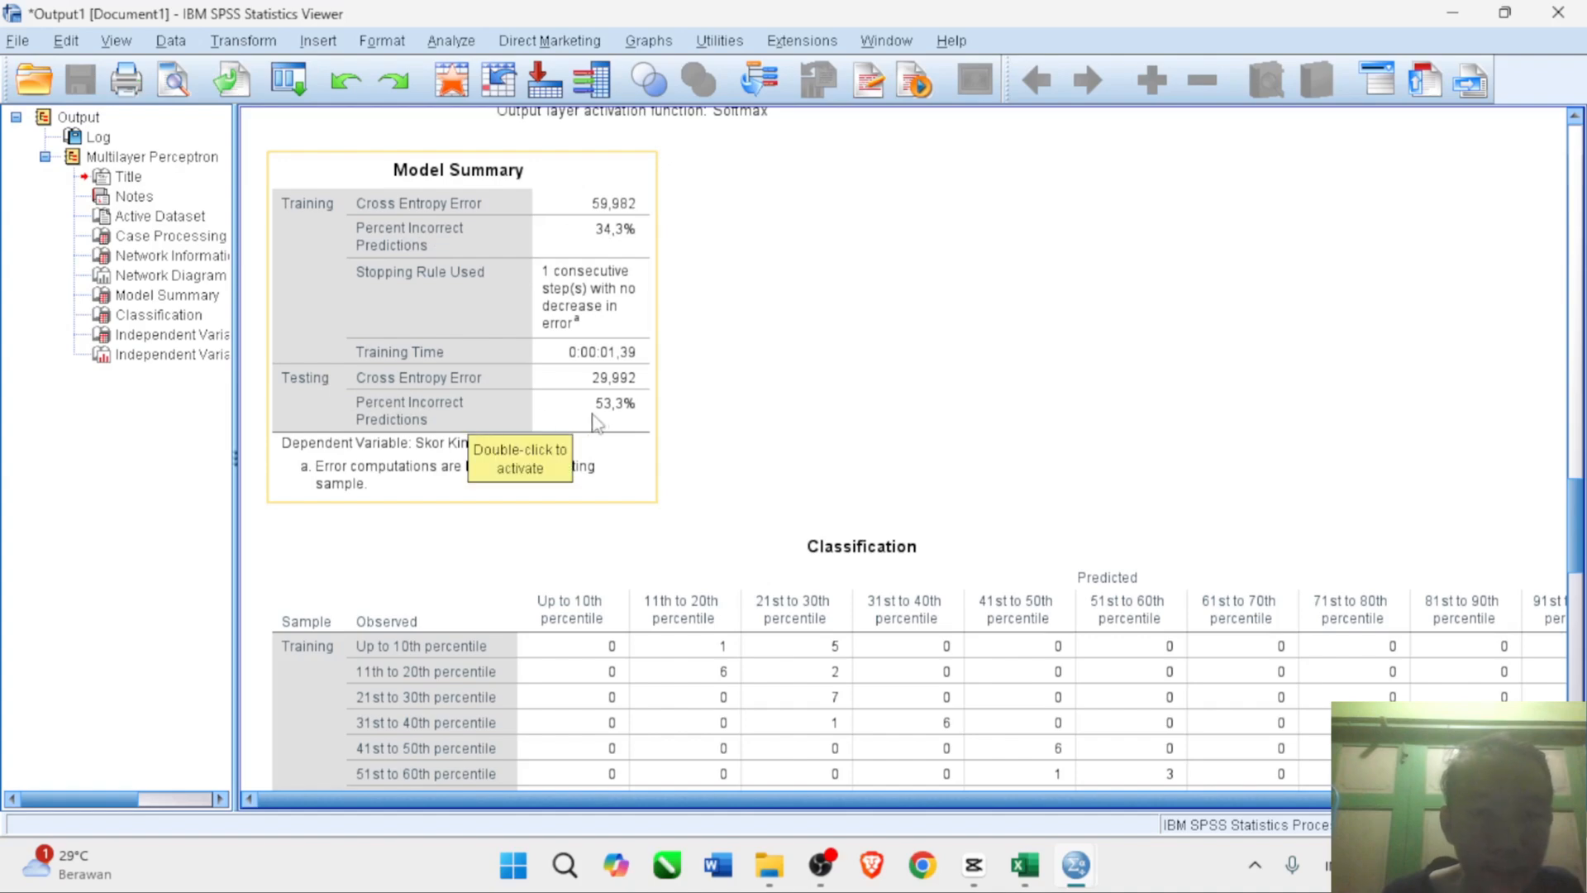
left_click(673, 354)
left_click(599, 356)
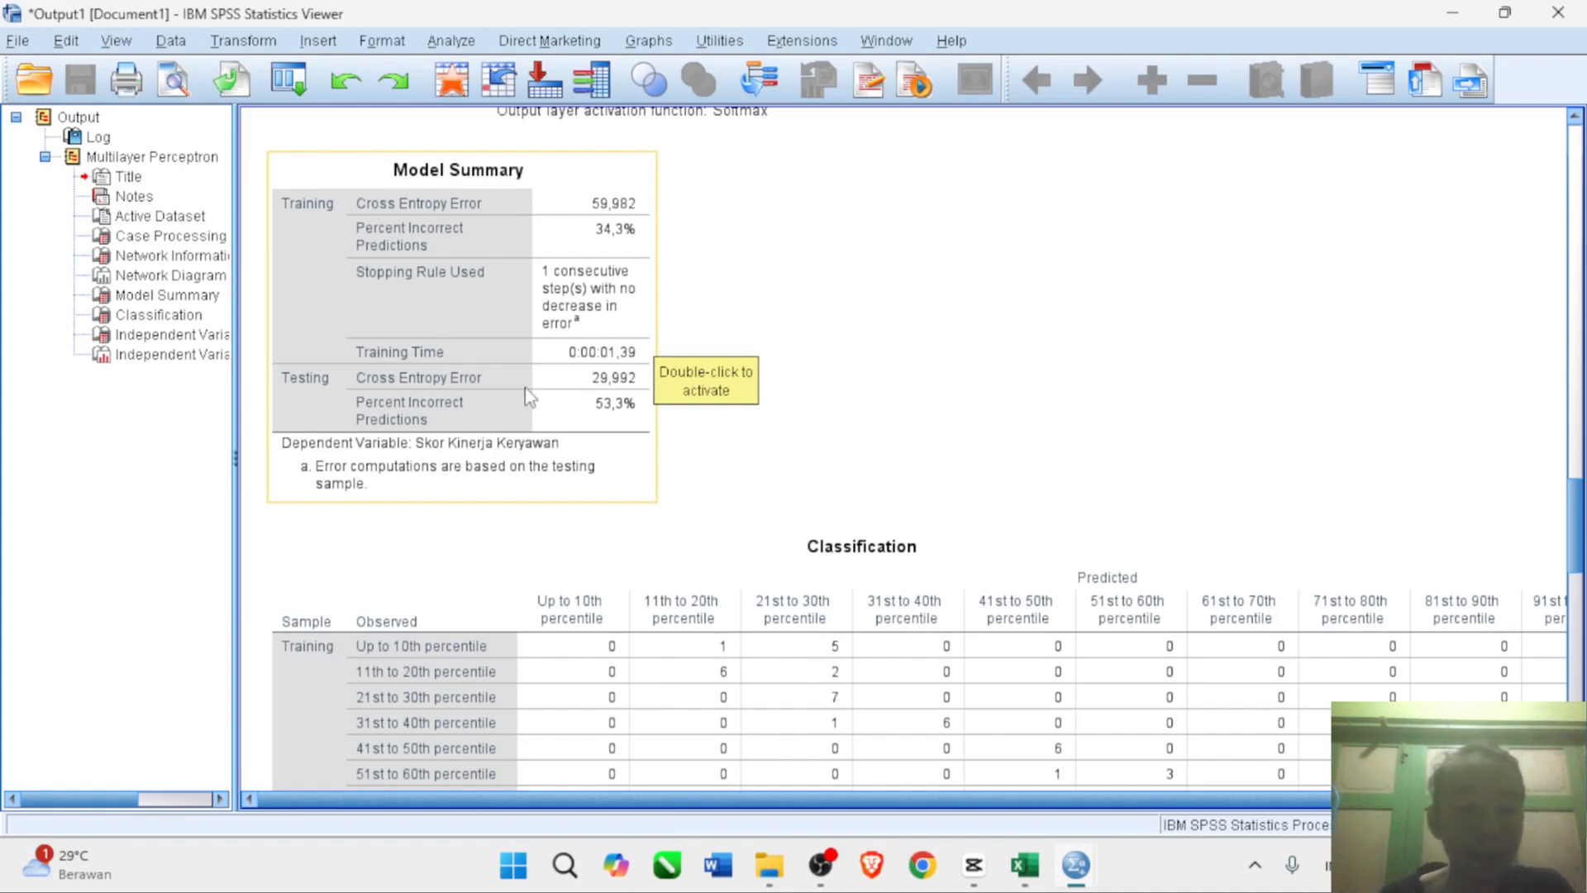
- Examine the Independent Variable Importance table and the Normalized Importance chart
scroll(1127, 638, "down", 5)
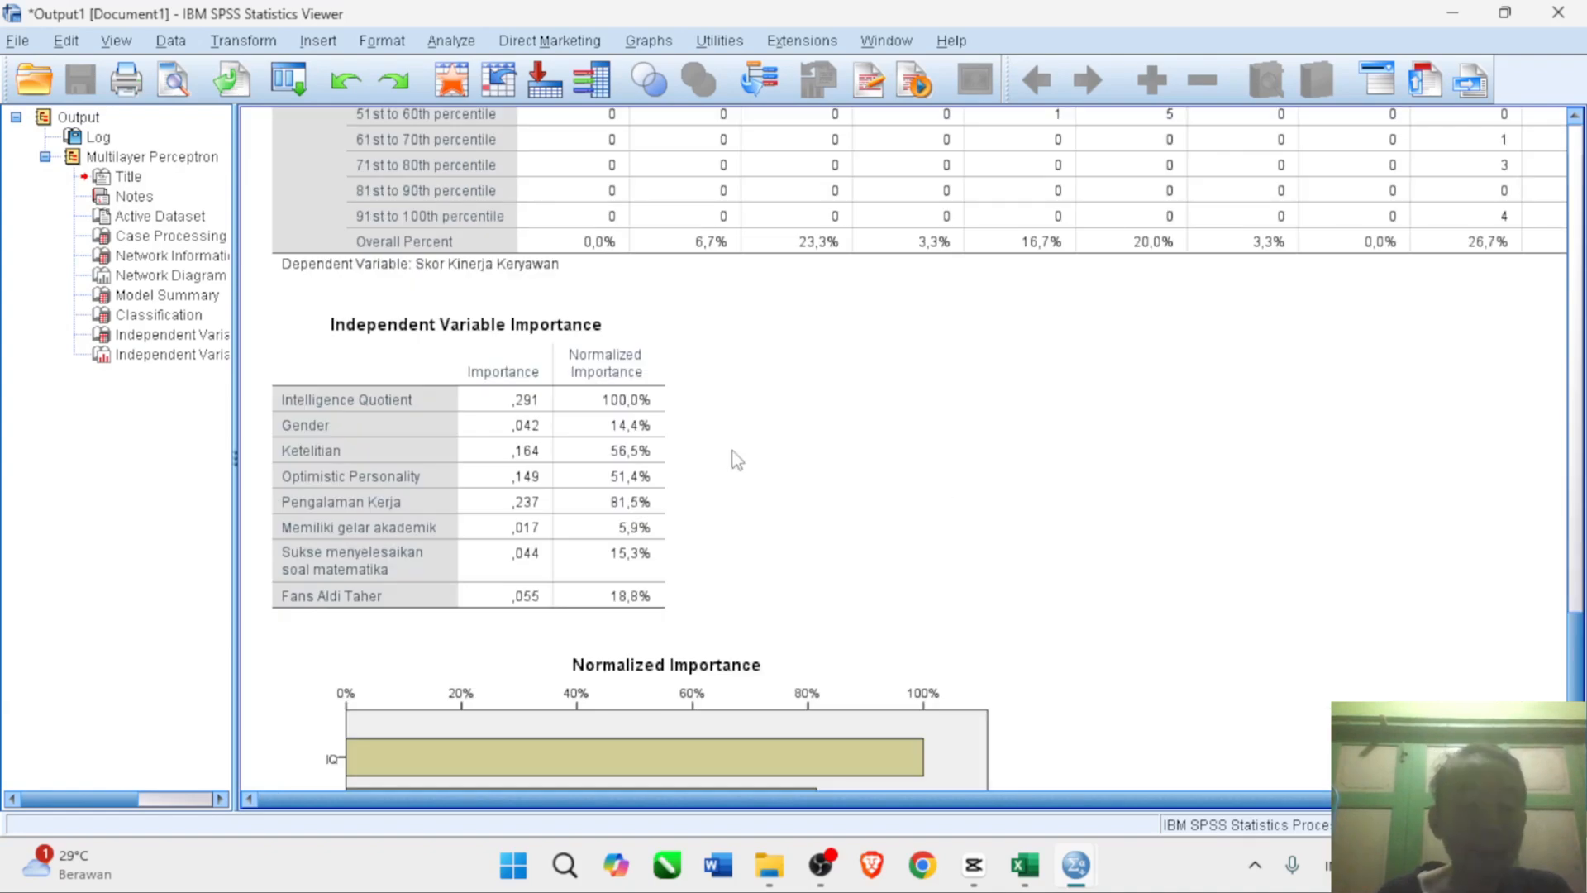
left_click(475, 363)
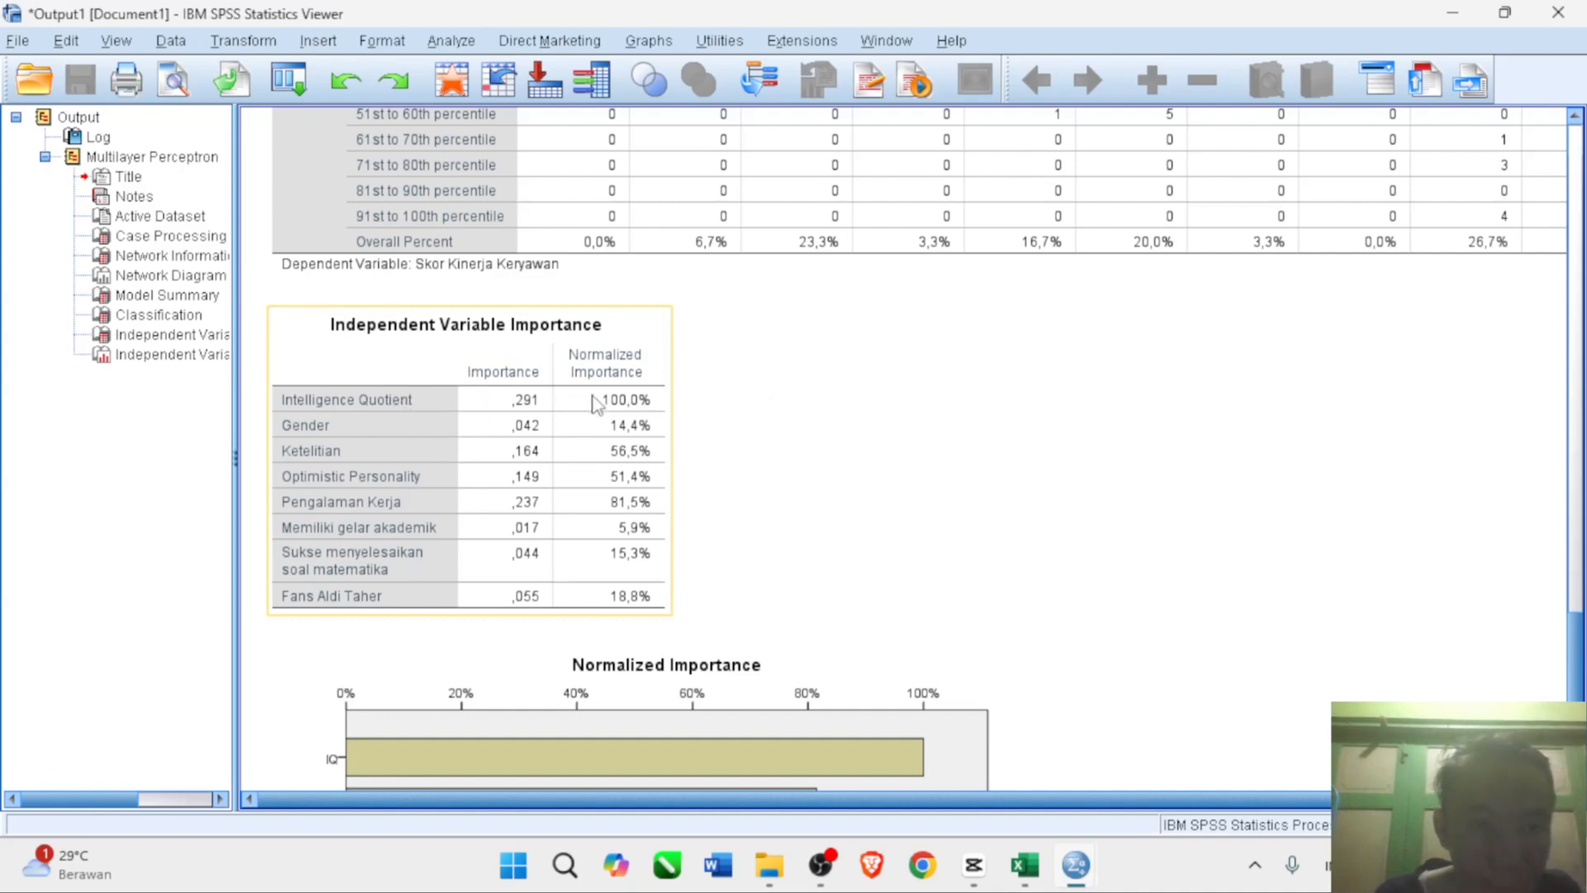
left_click(738, 387)
left_click(549, 397)
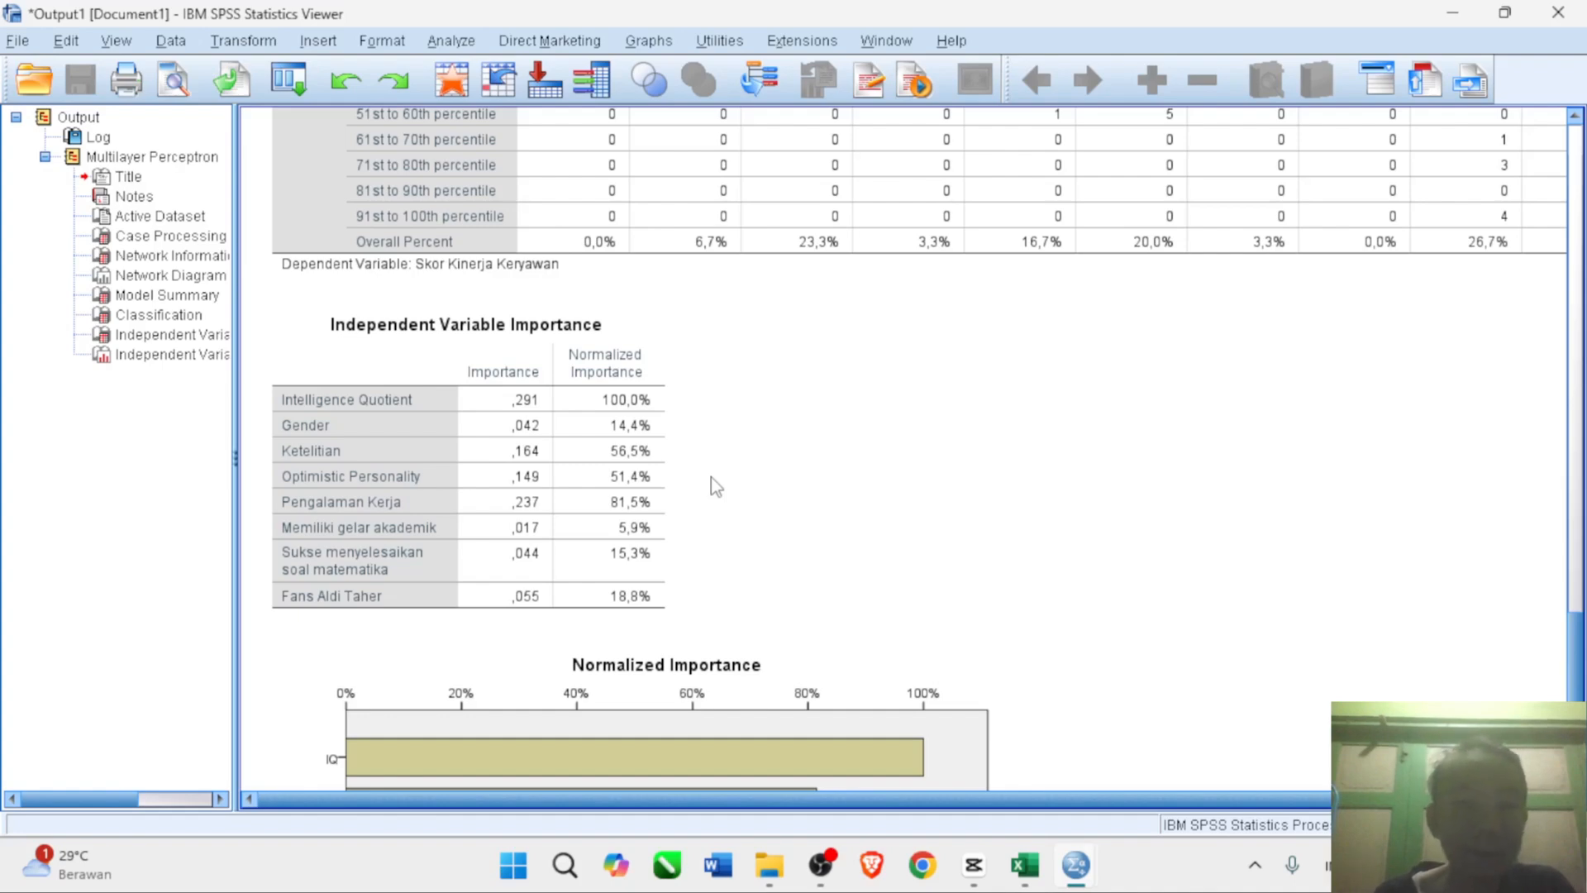
scroll(710, 477, "down", 5)
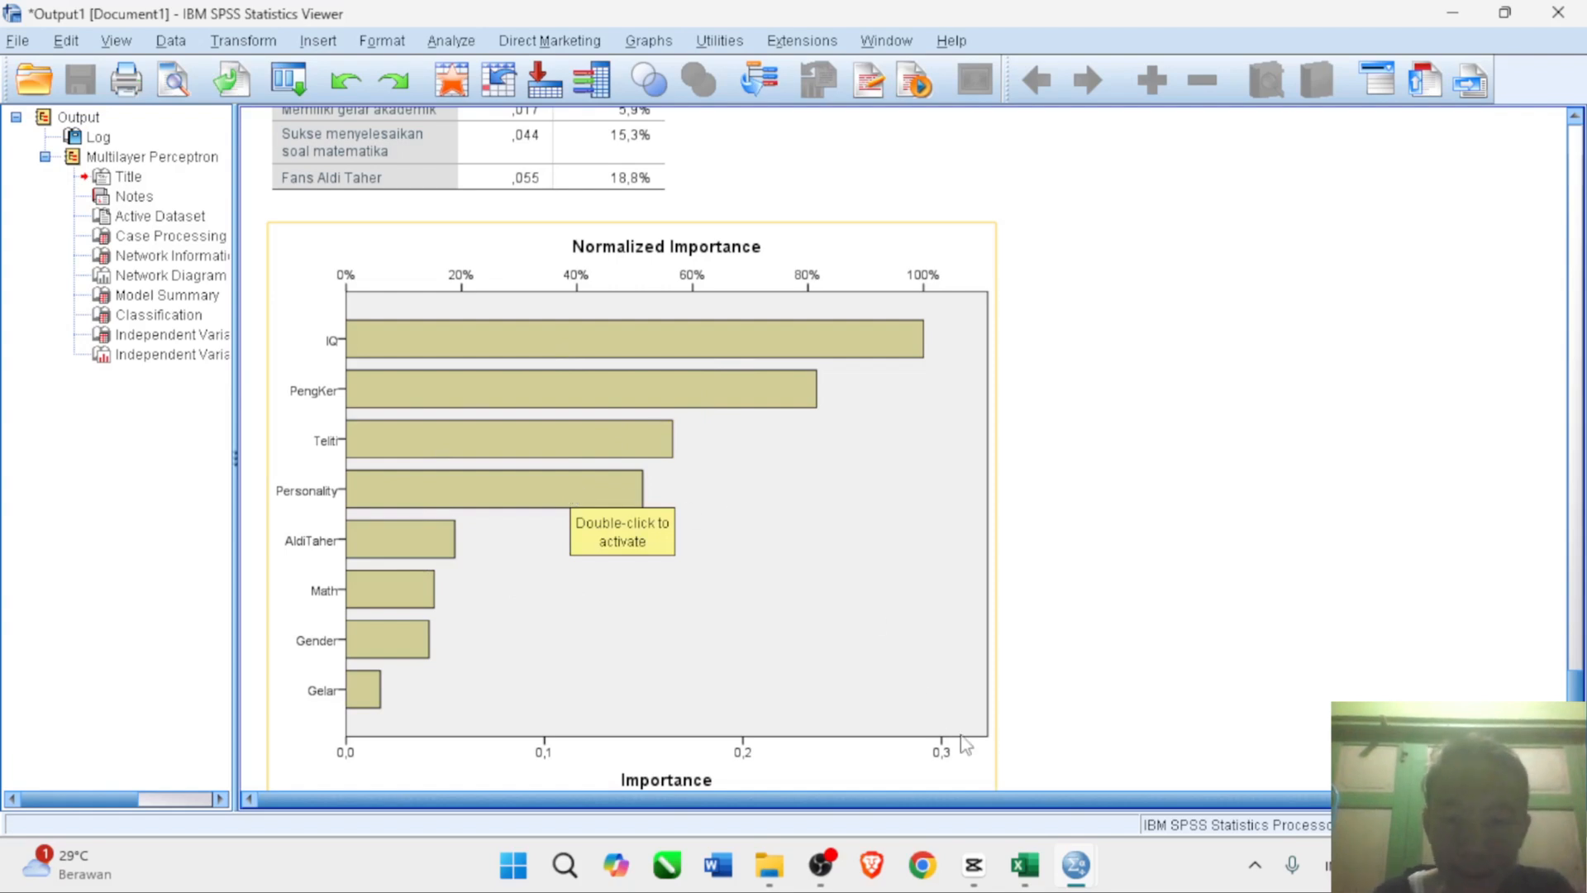
- Return to the Machine Learning.sav data and compare the MLP_PredictedValue column with Performa, including the cases from row 101 onward
mouse_move(1075, 865)
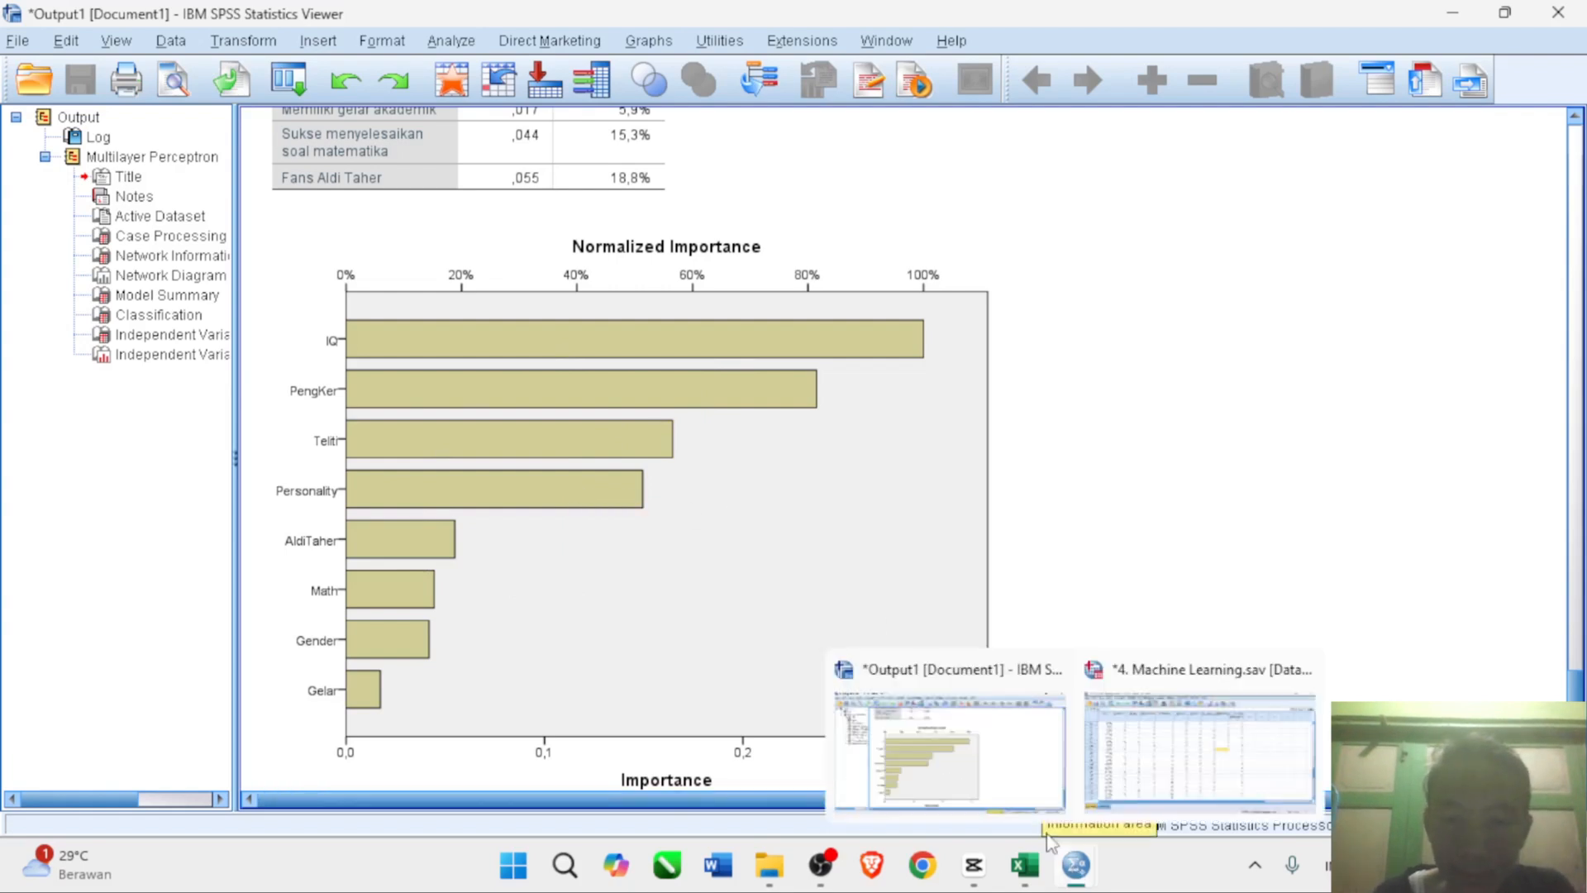
left_click(1112, 777)
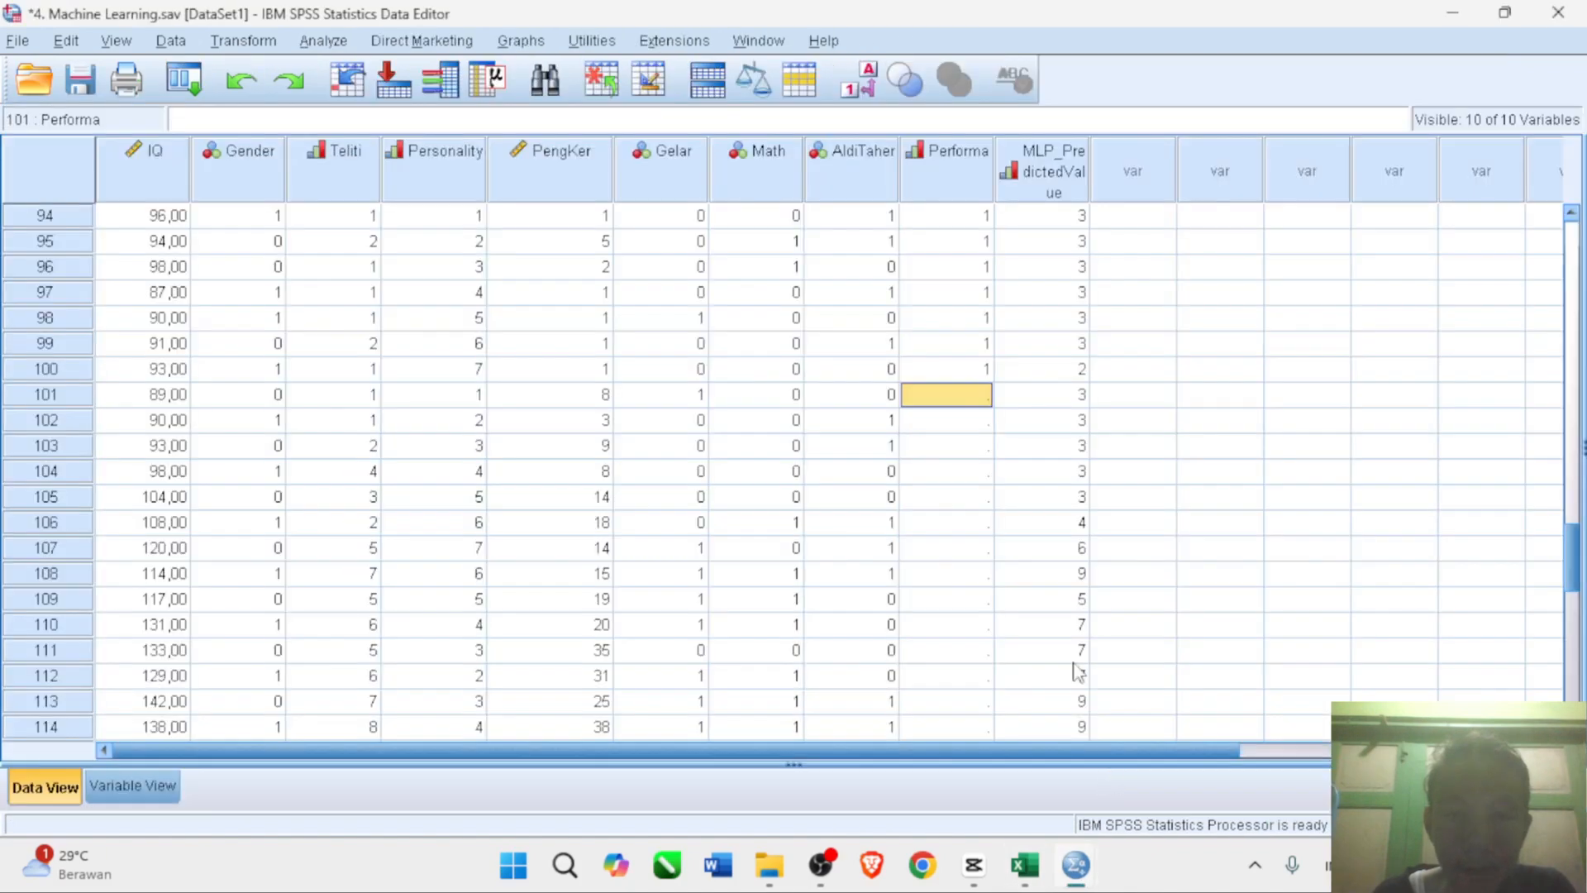
scroll(969, 491, "up", 2)
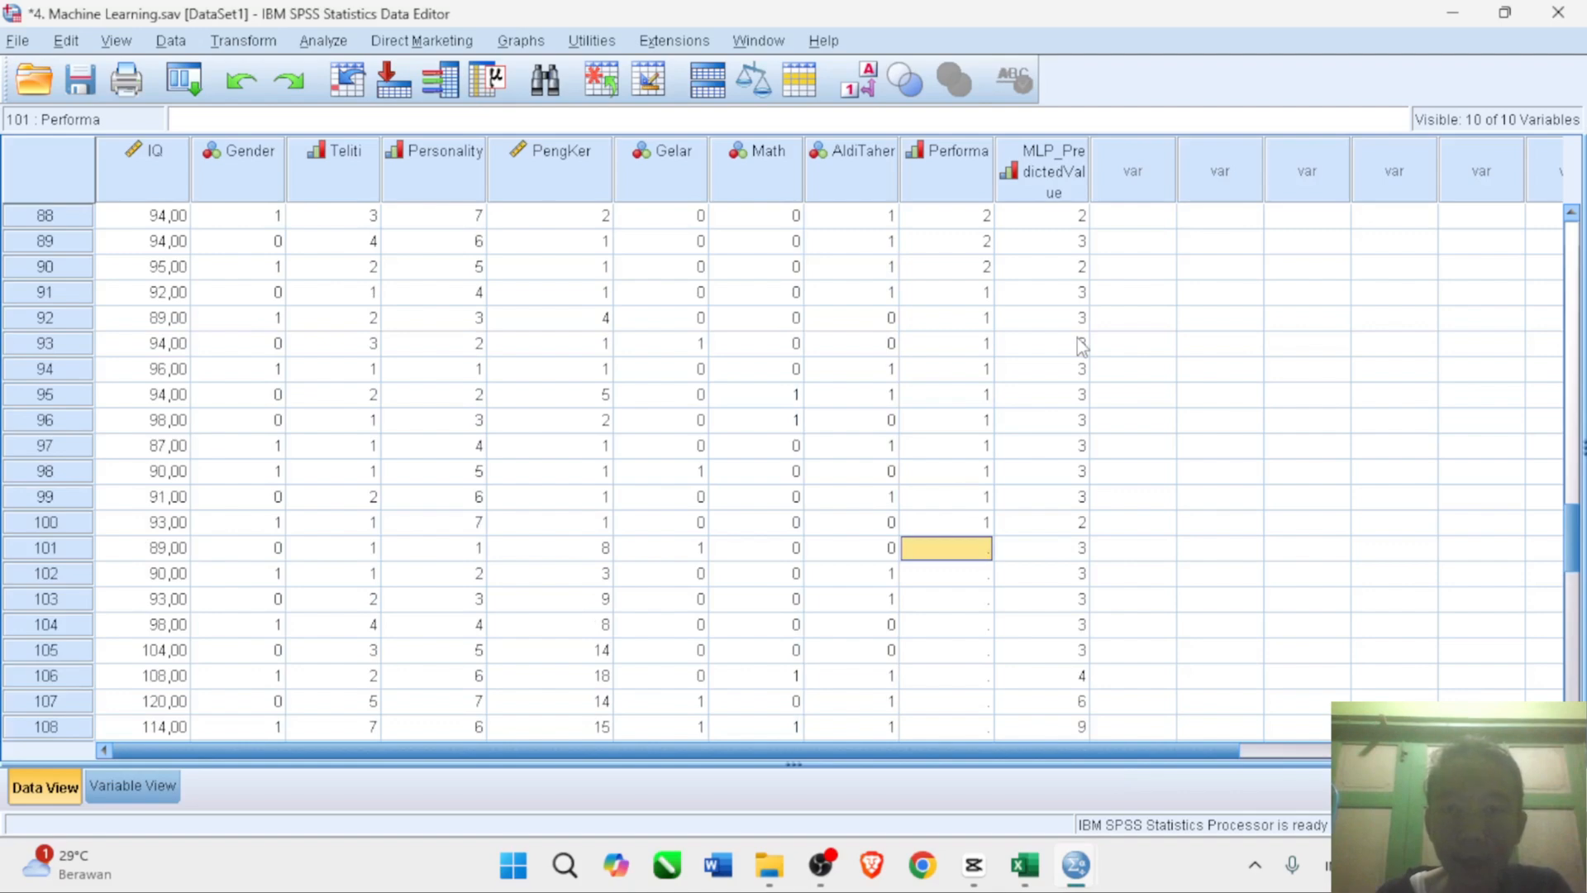
scroll(1081, 345, "up", 2)
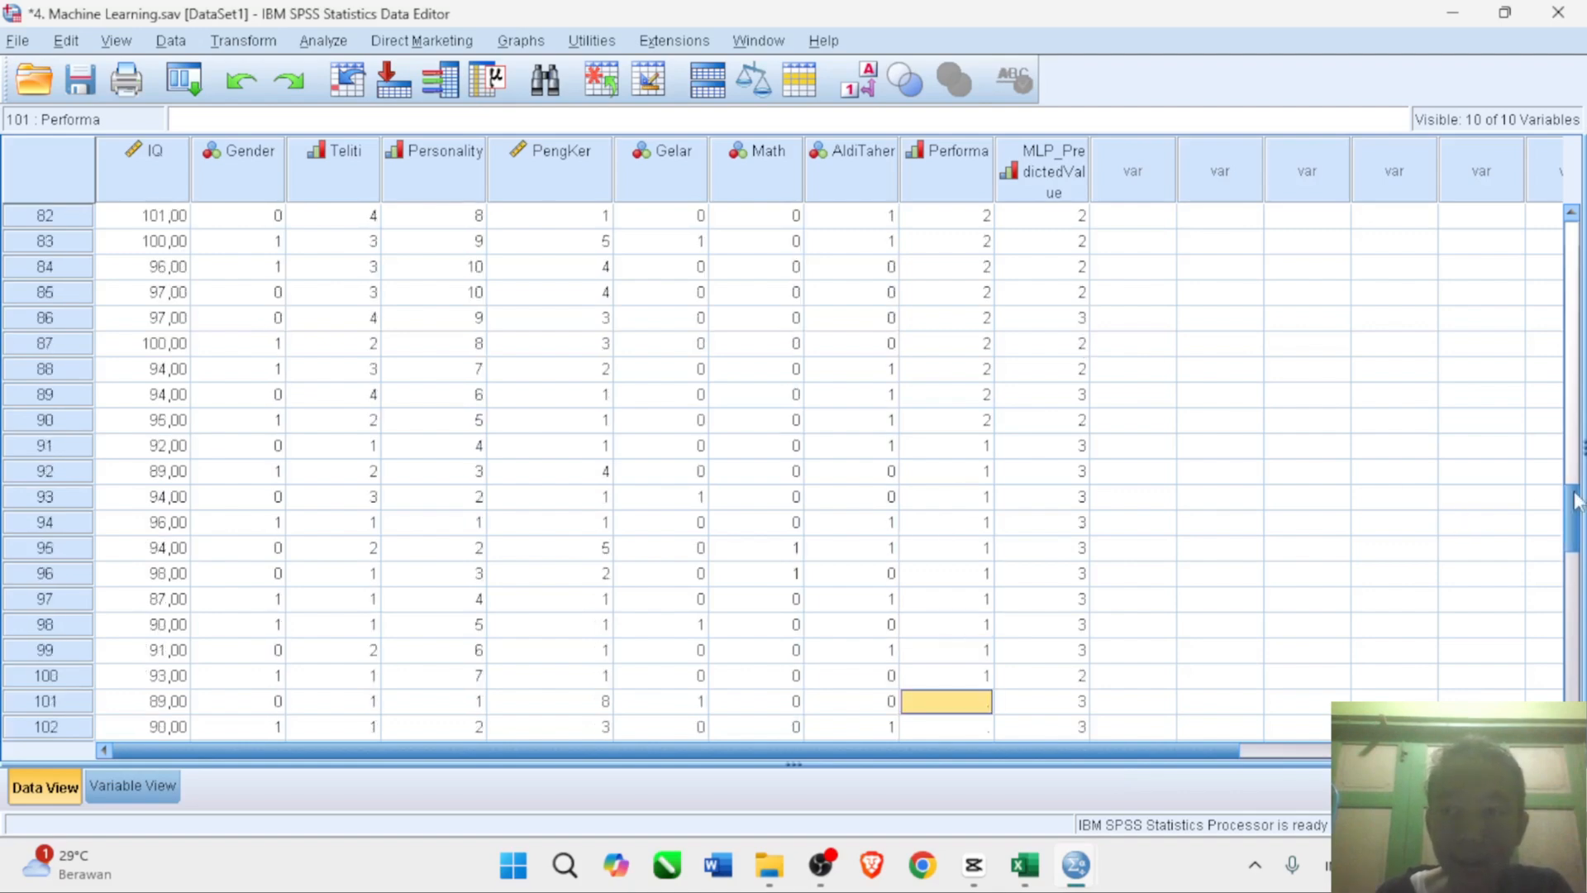
left_click_drag(1574, 512, 1574, 239)
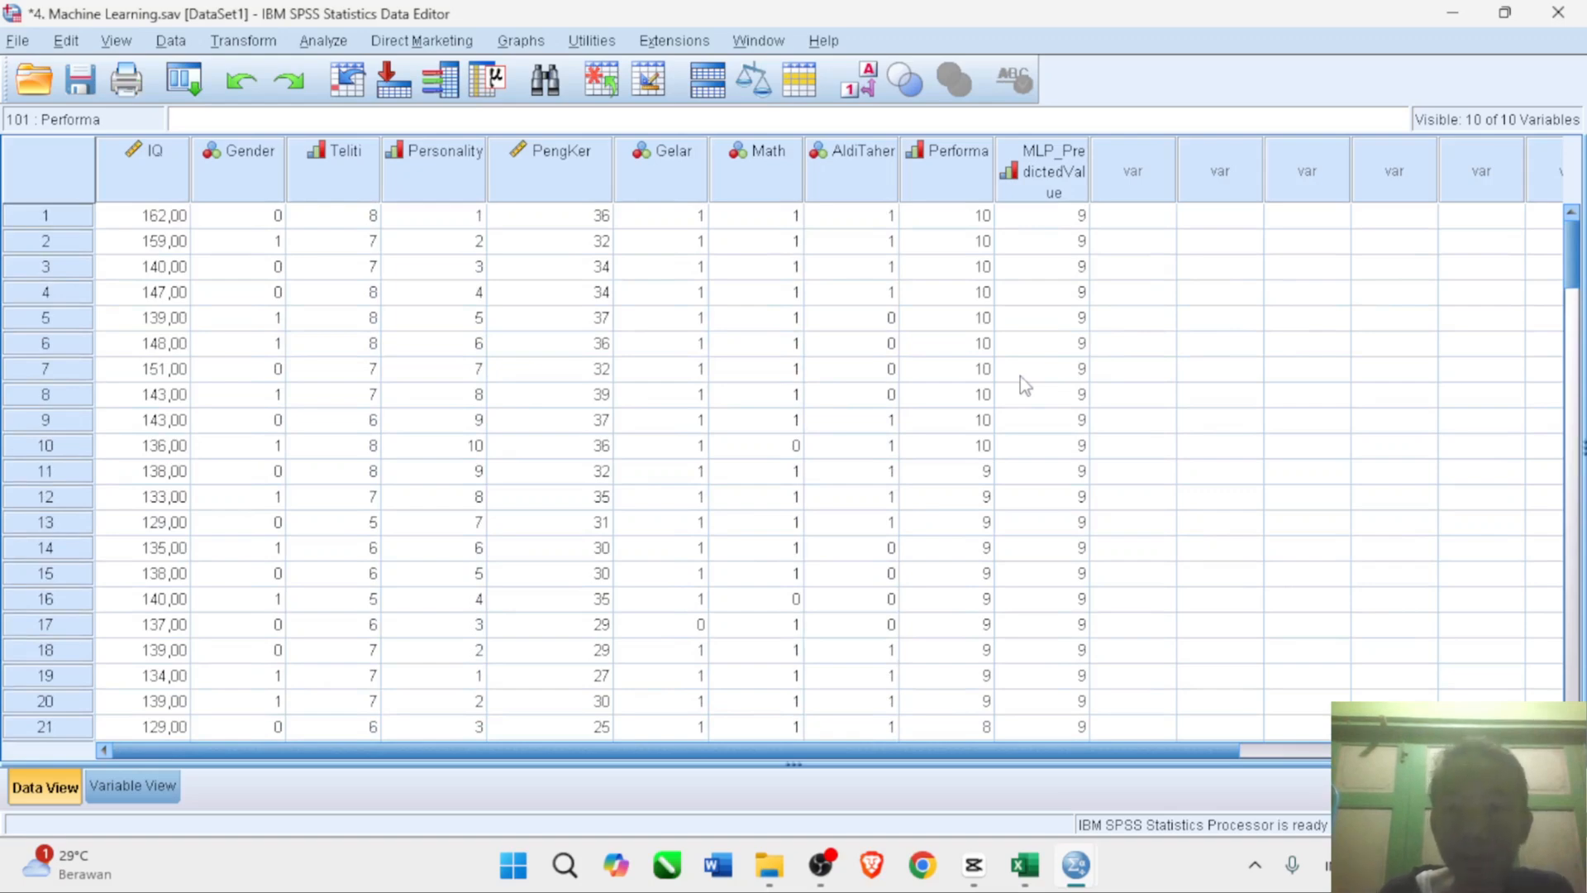
scroll(1020, 375, "down", 1)
scroll(1020, 375, "down", 4)
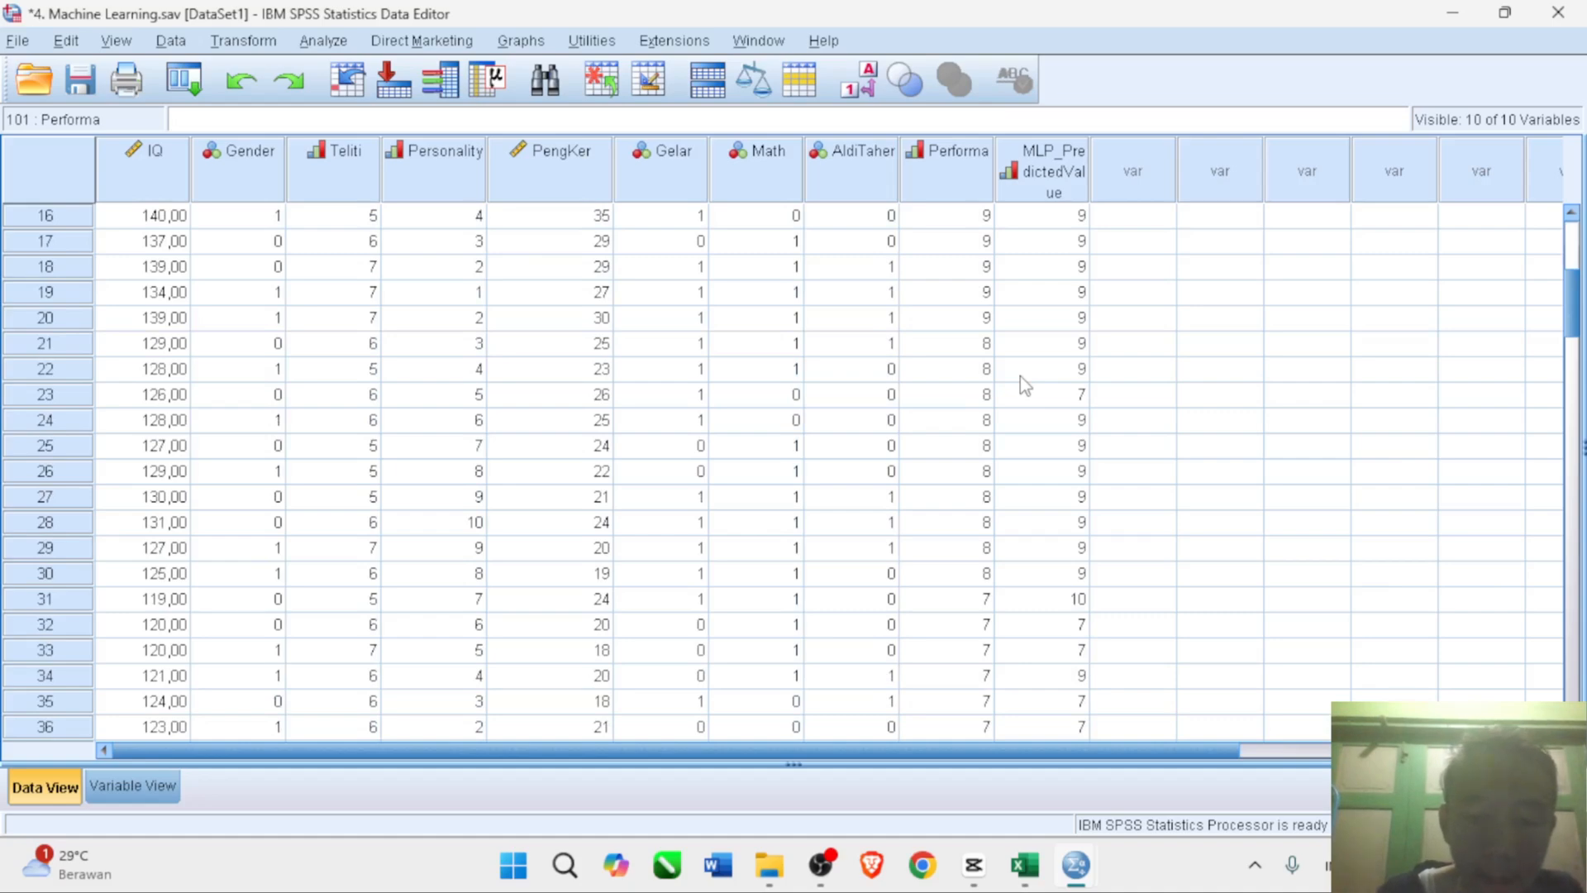
- Delete the MLP_PredictedValue variable from the dataset
left_click(1031, 177)
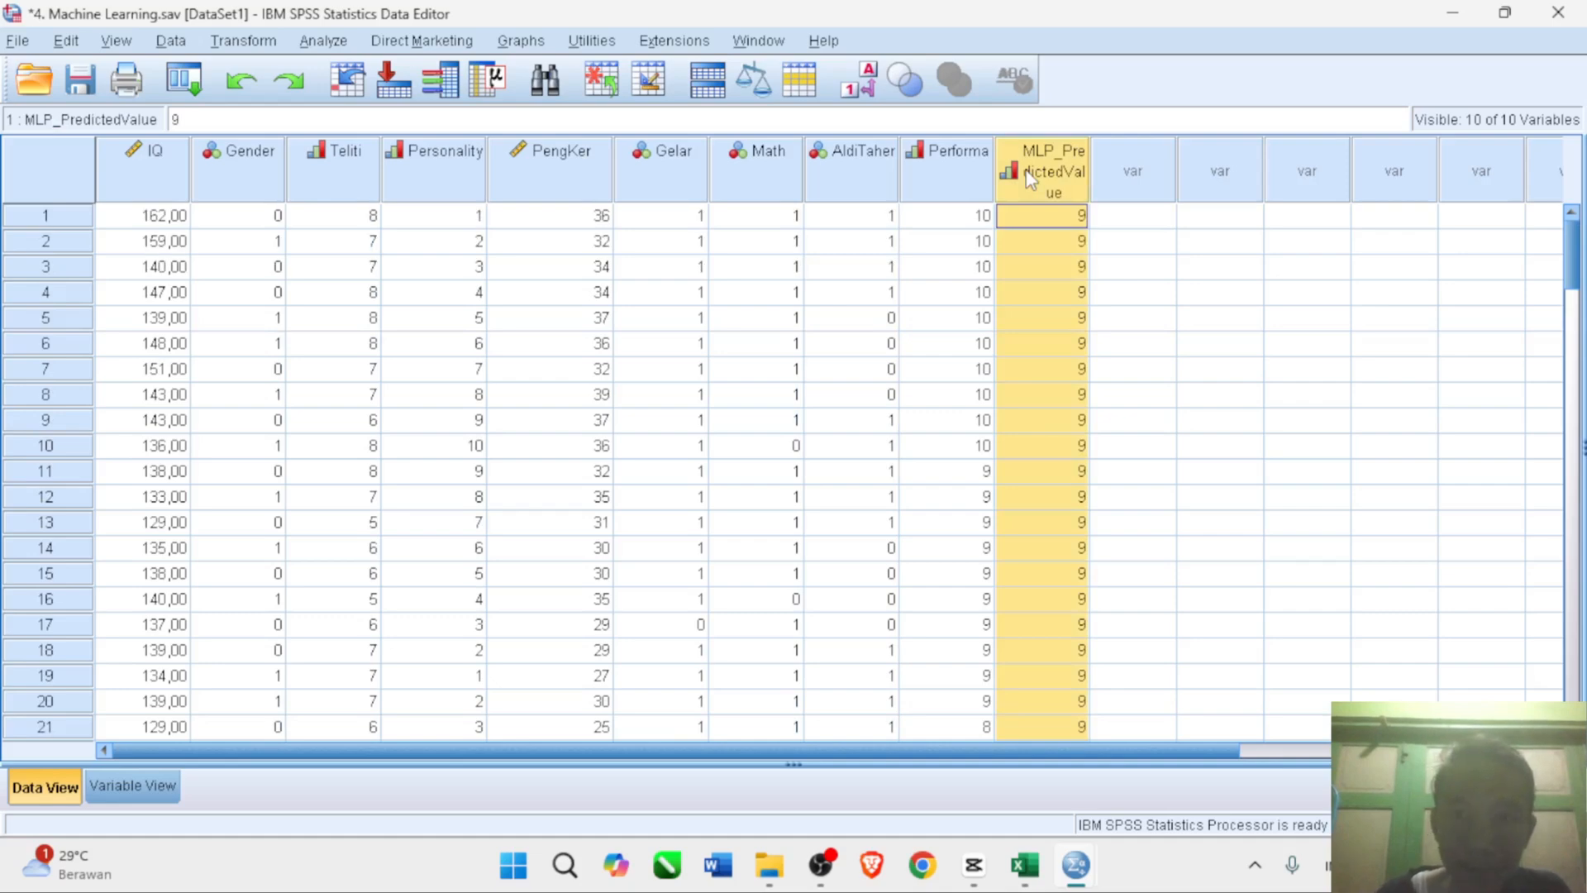
right_click(1031, 179)
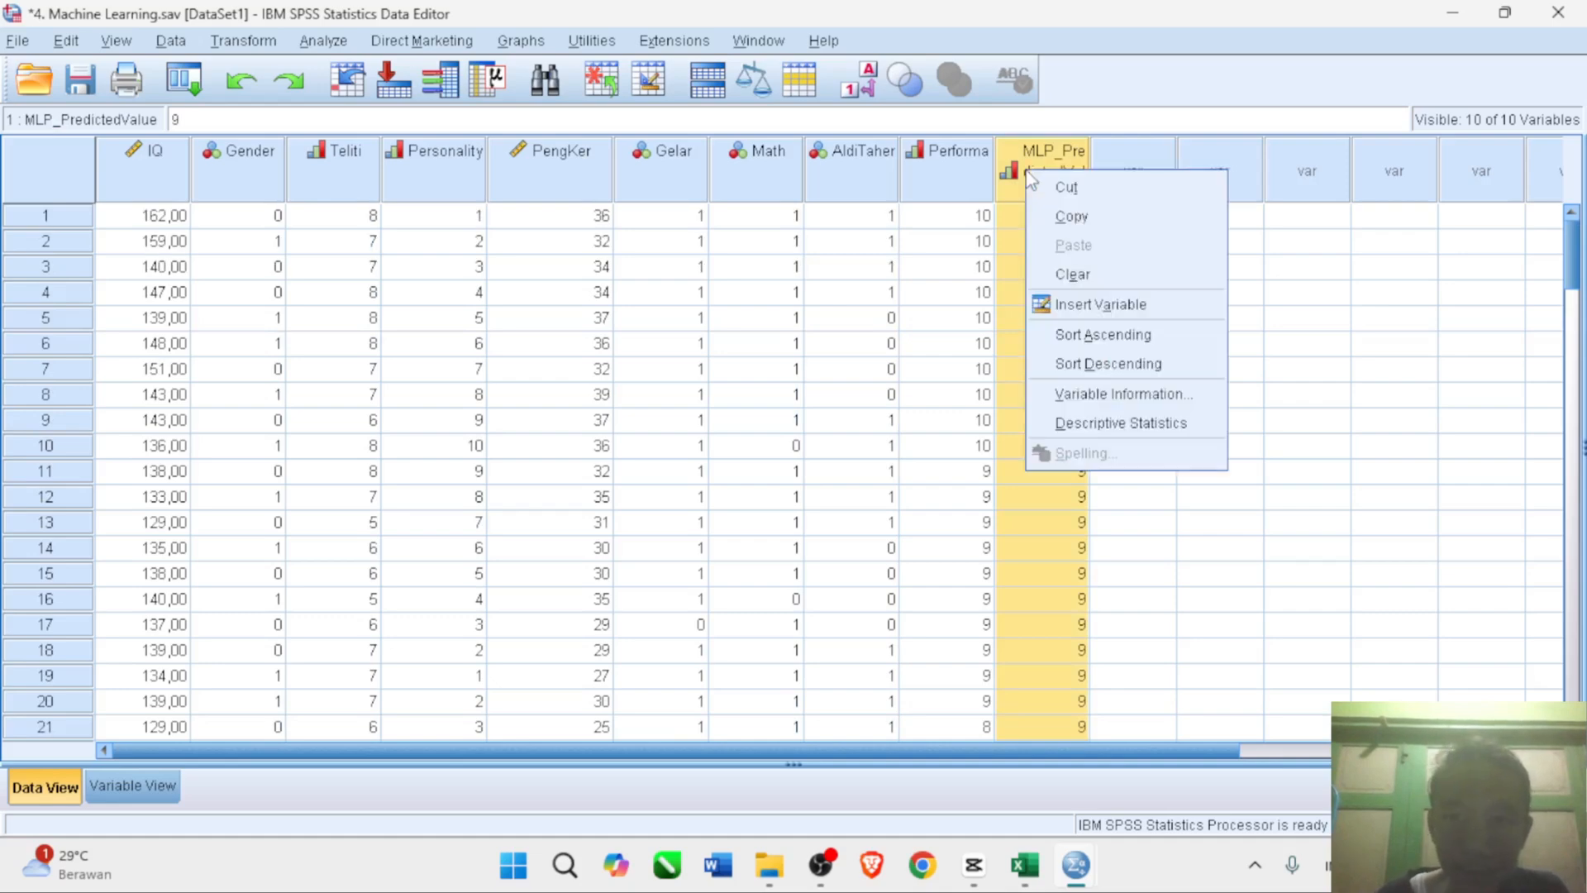
left_click(1069, 277)
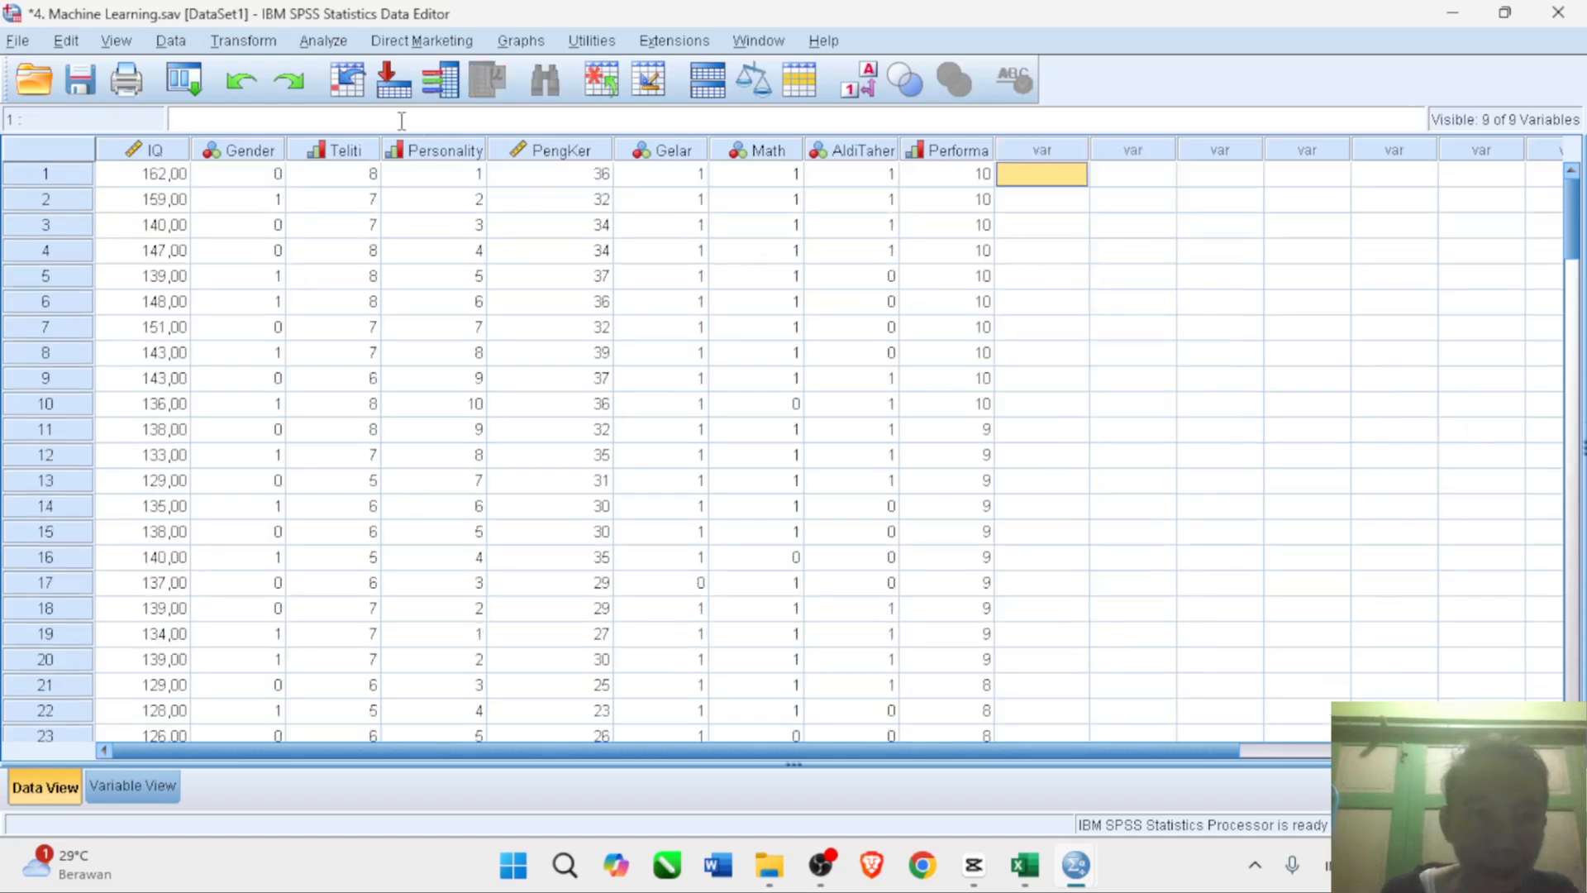
- In the Multilayer Perceptron setup, remove Gender, Teliti, Personality, Gelar, Math and AldiTaher from the covariates, keeping only IQ and PengKer
left_click(321, 43)
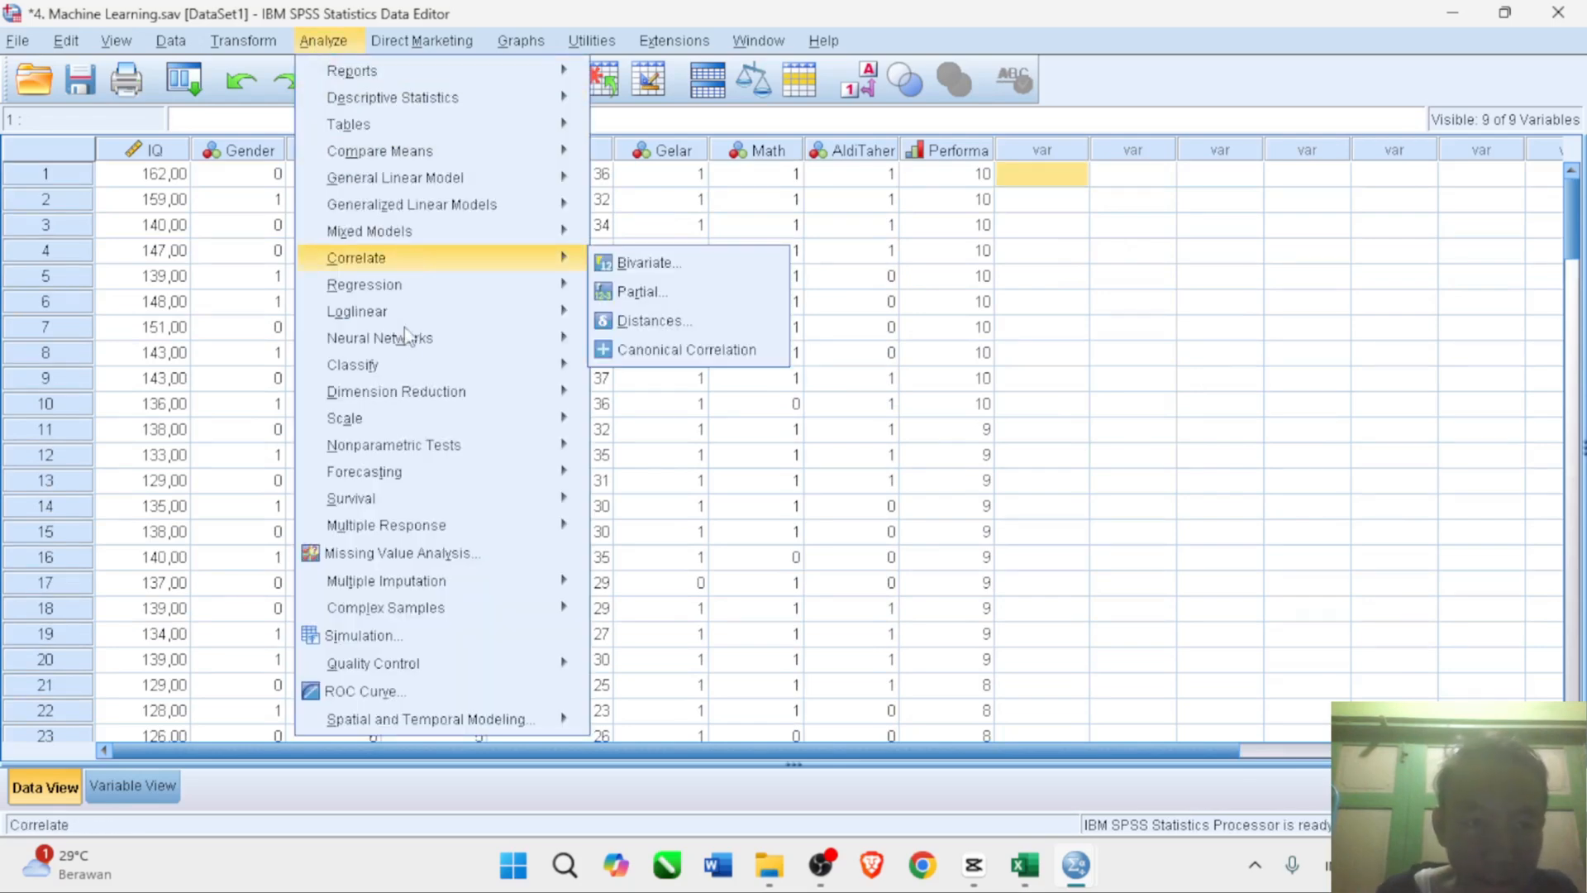
mouse_move(408, 338)
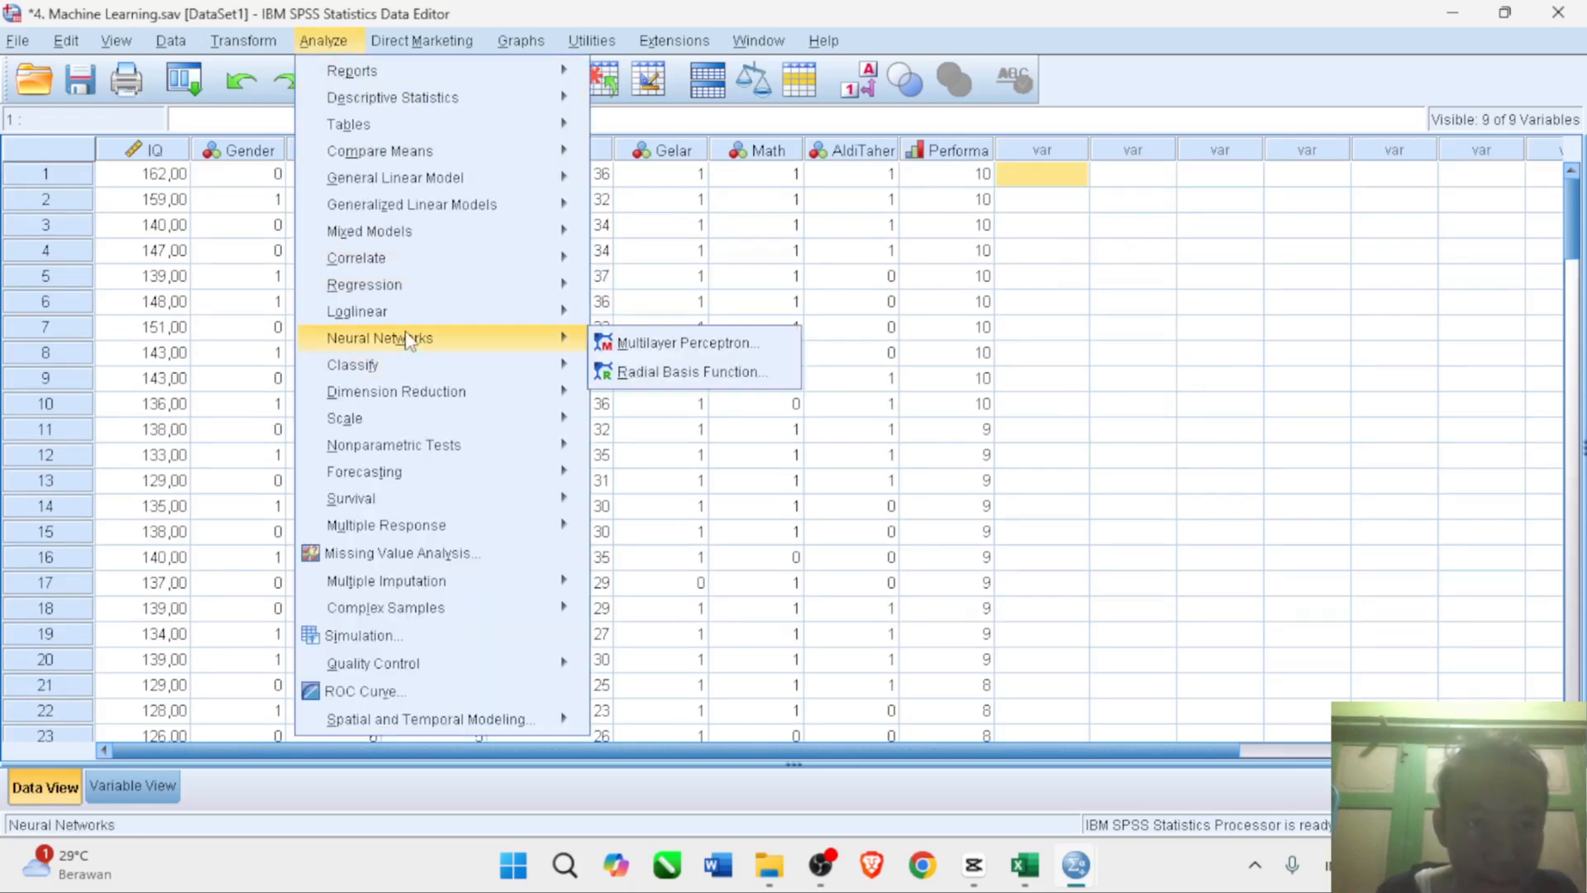
left_click(614, 344)
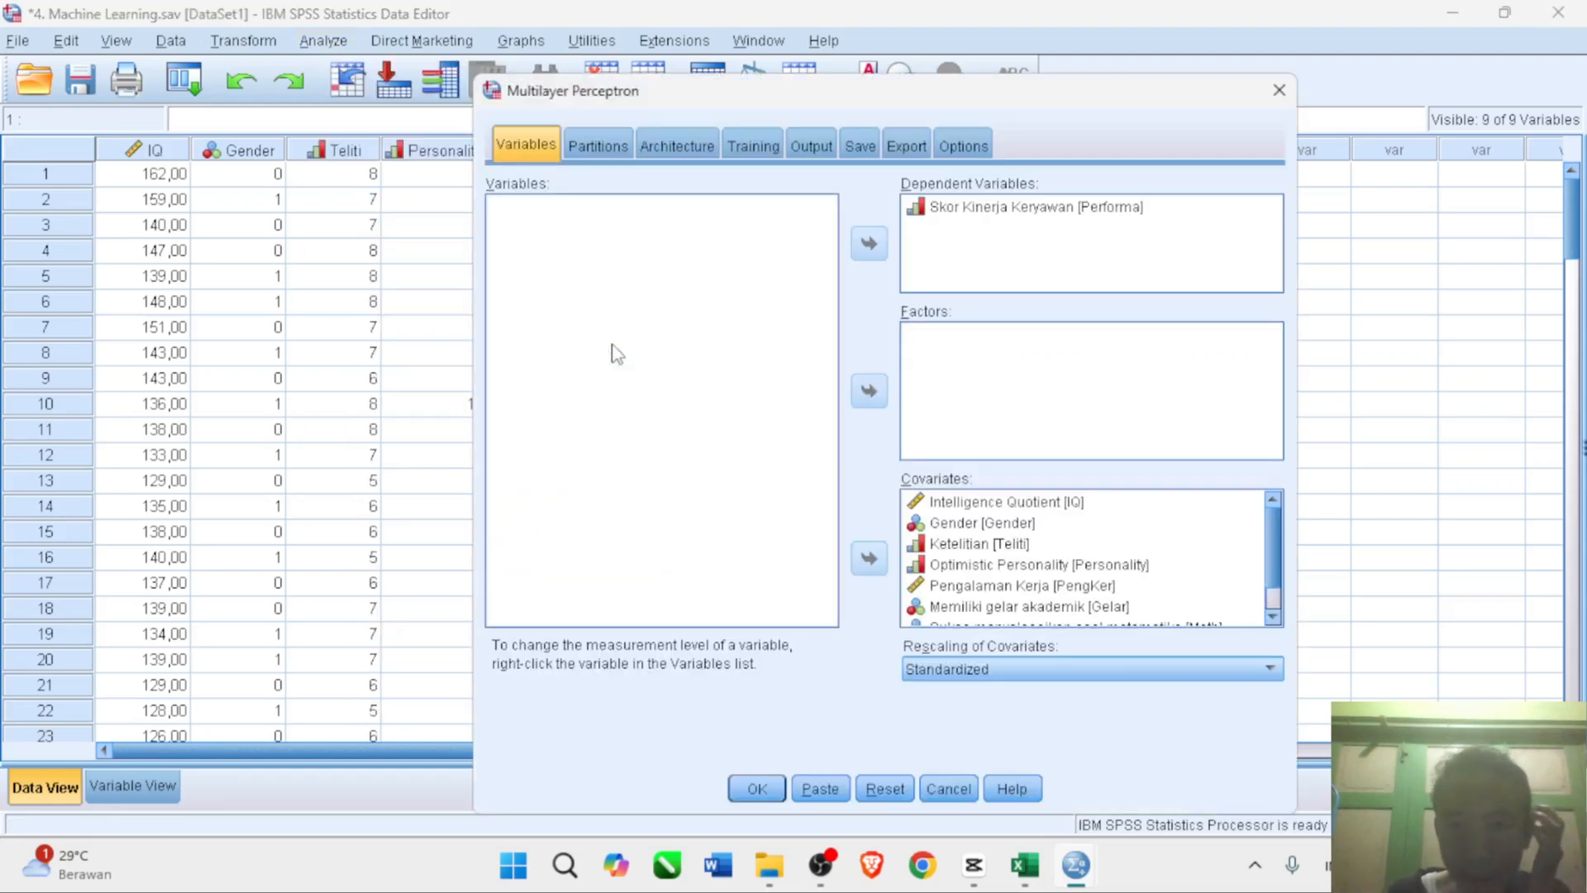
left_click(1001, 544)
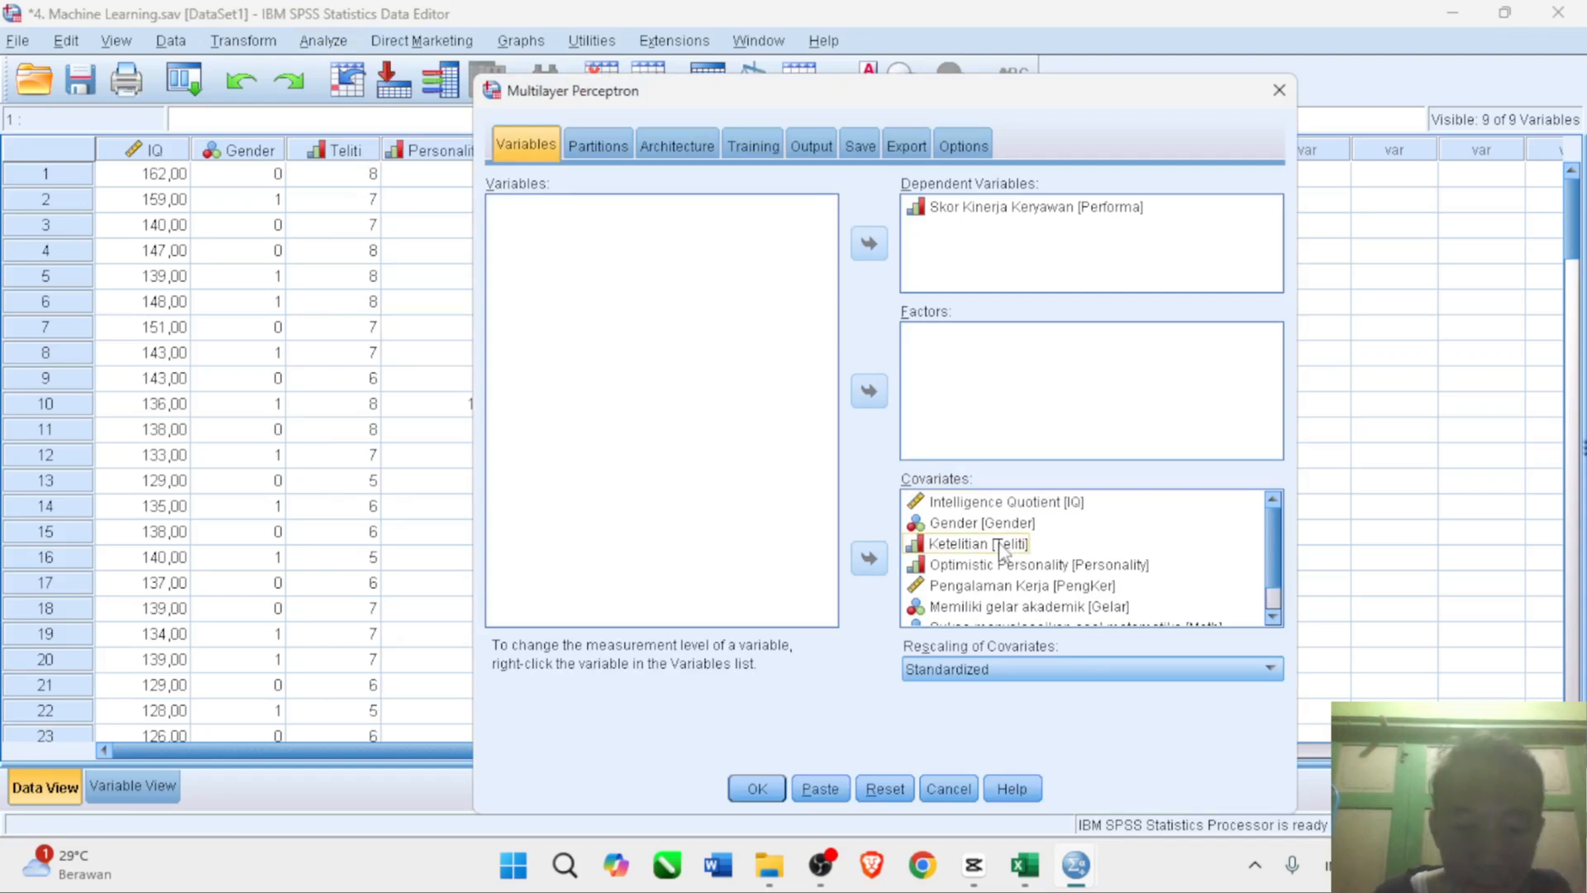
left_click(1056, 565)
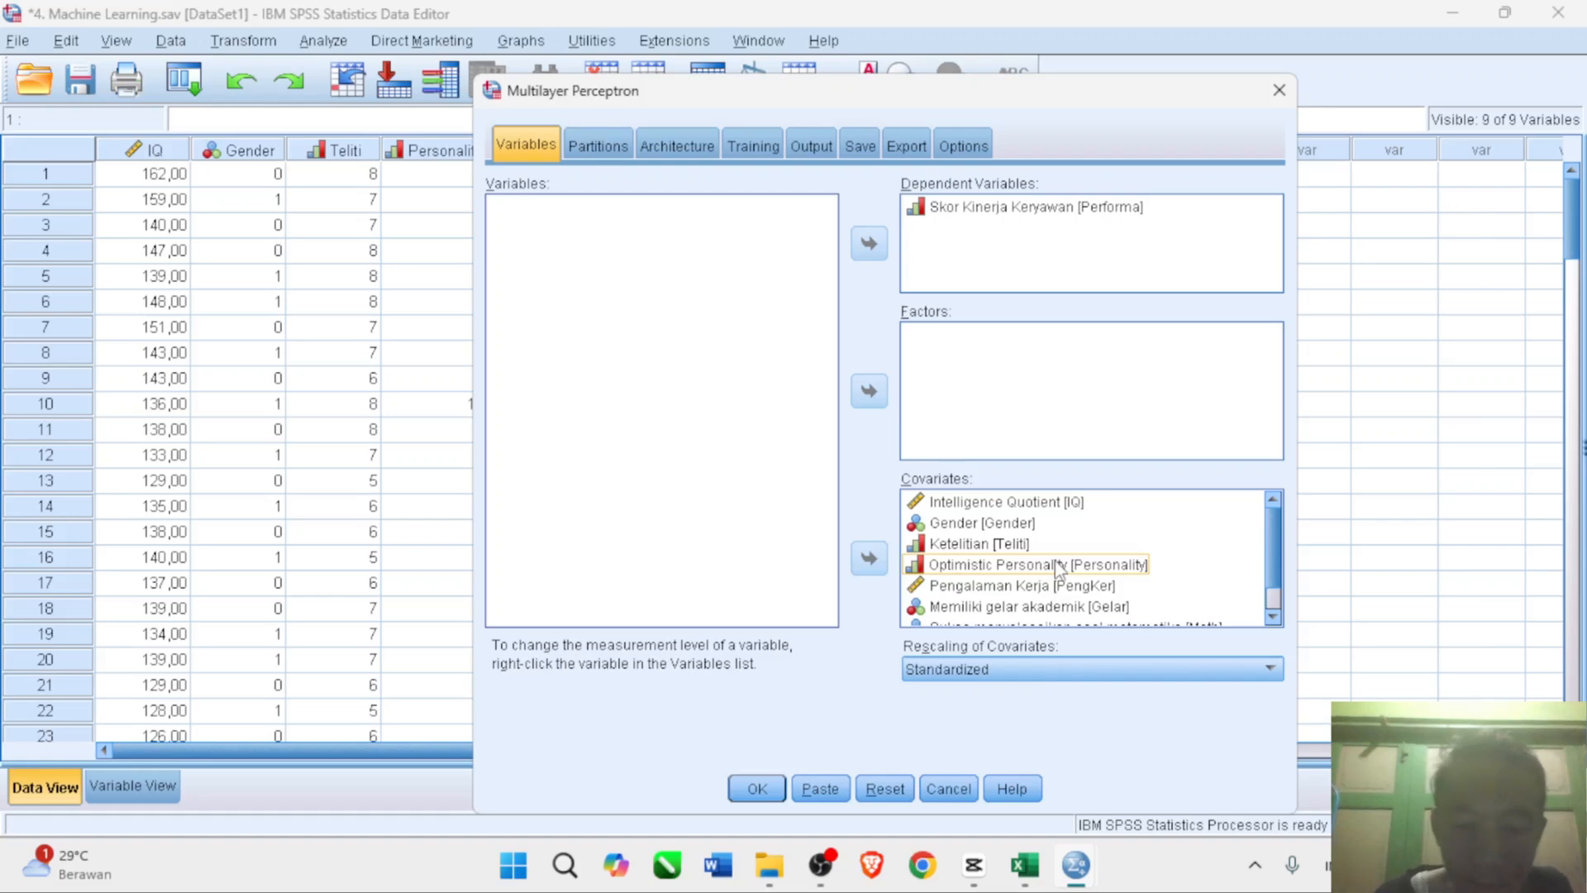
left_click(972, 528)
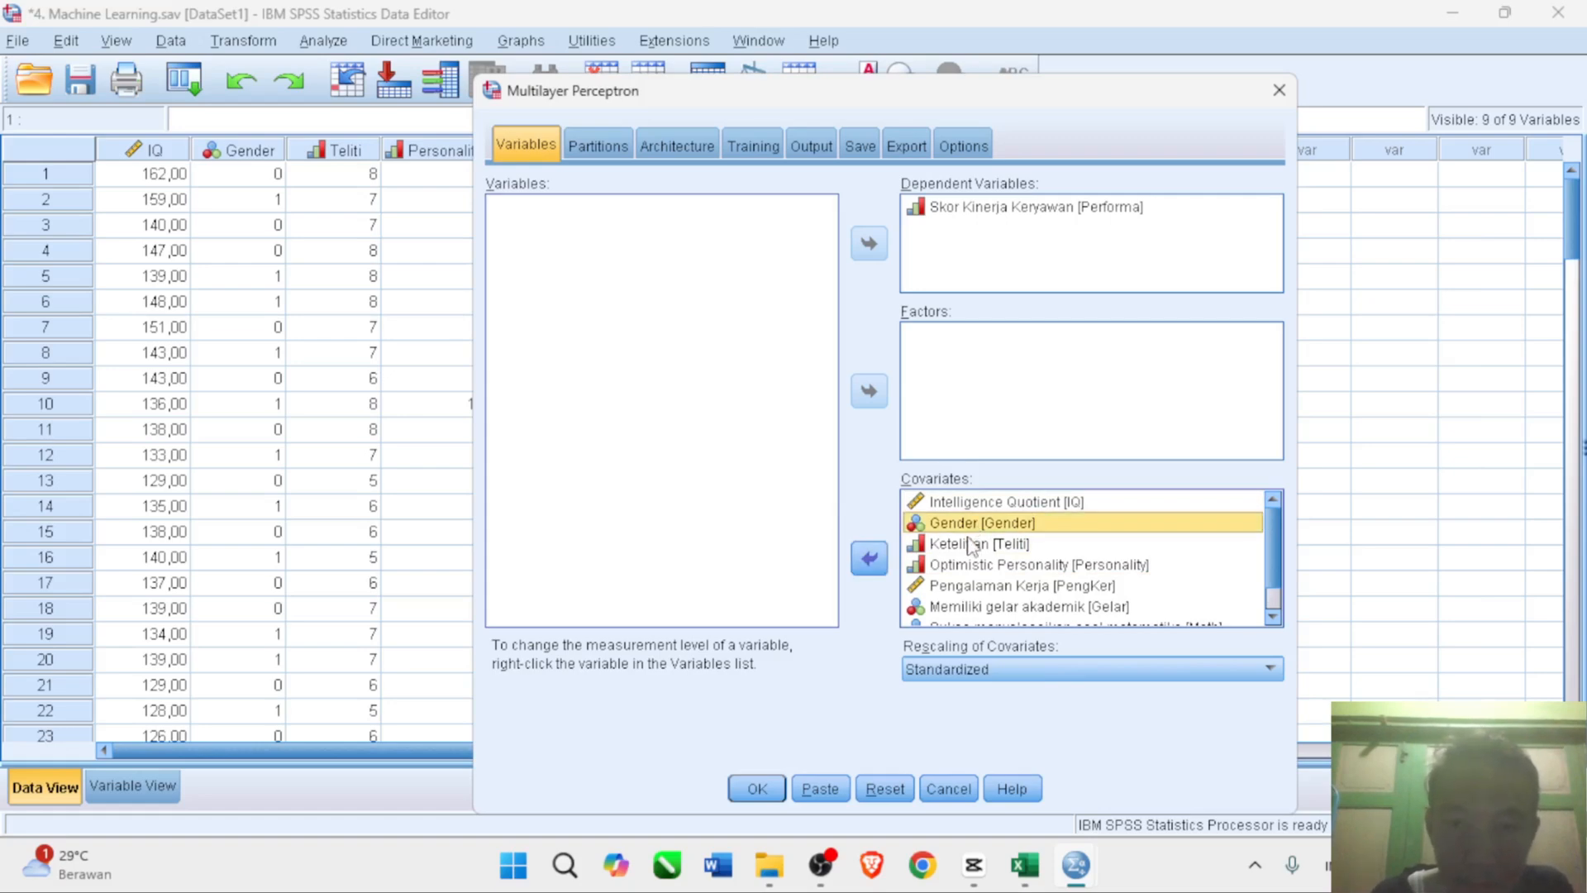
left_click(972, 543, "ctrl")
left_click(962, 564, "ctrl")
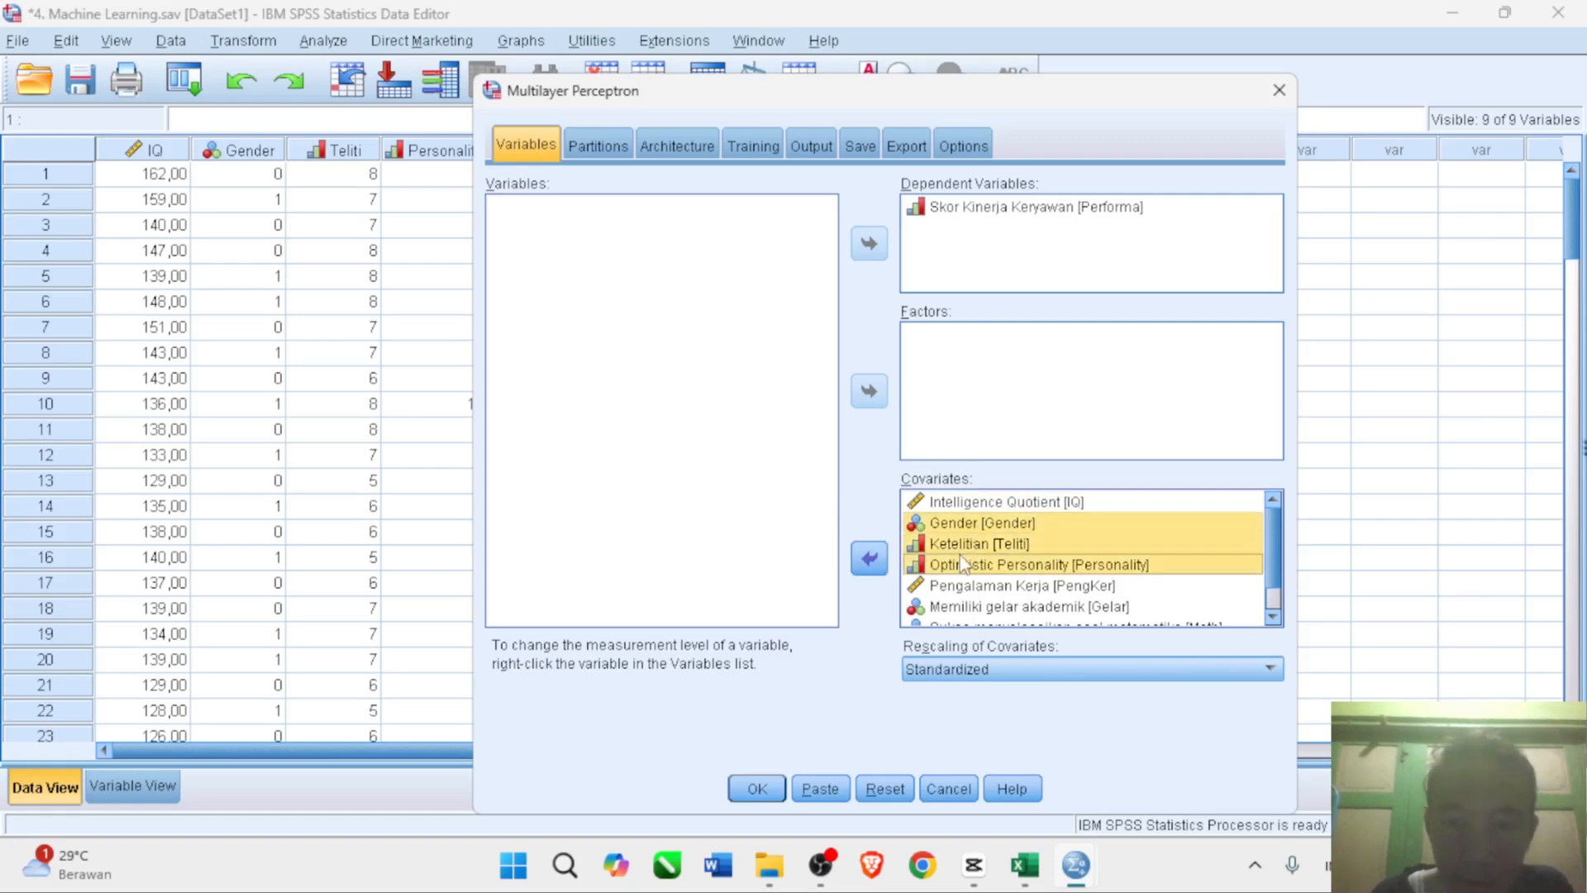
left_click(963, 607, "shift")
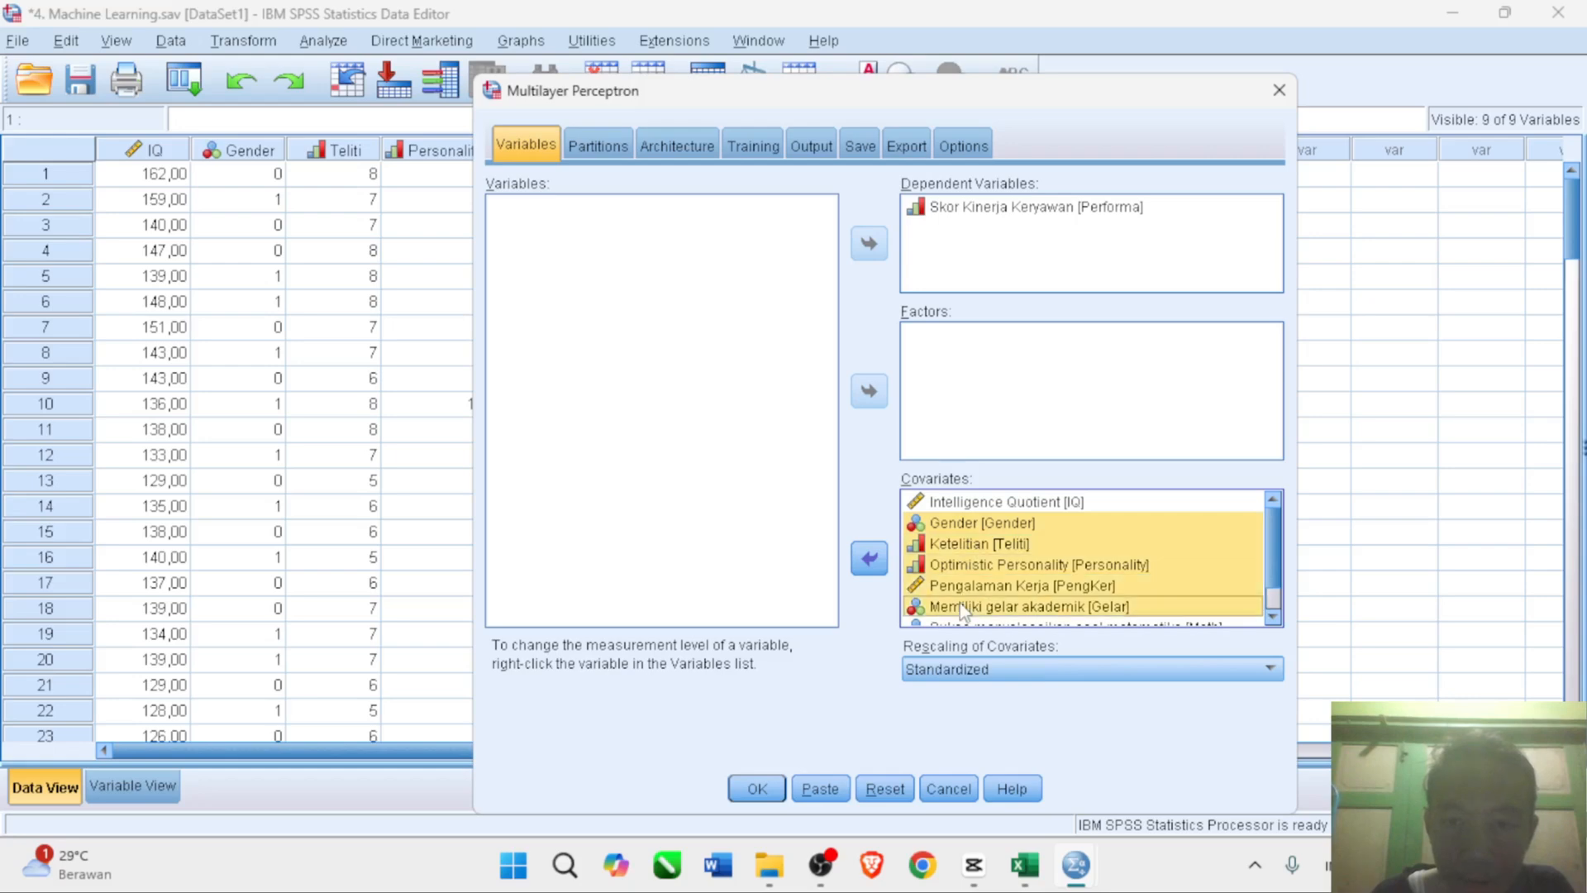
left_click(963, 584, "shift")
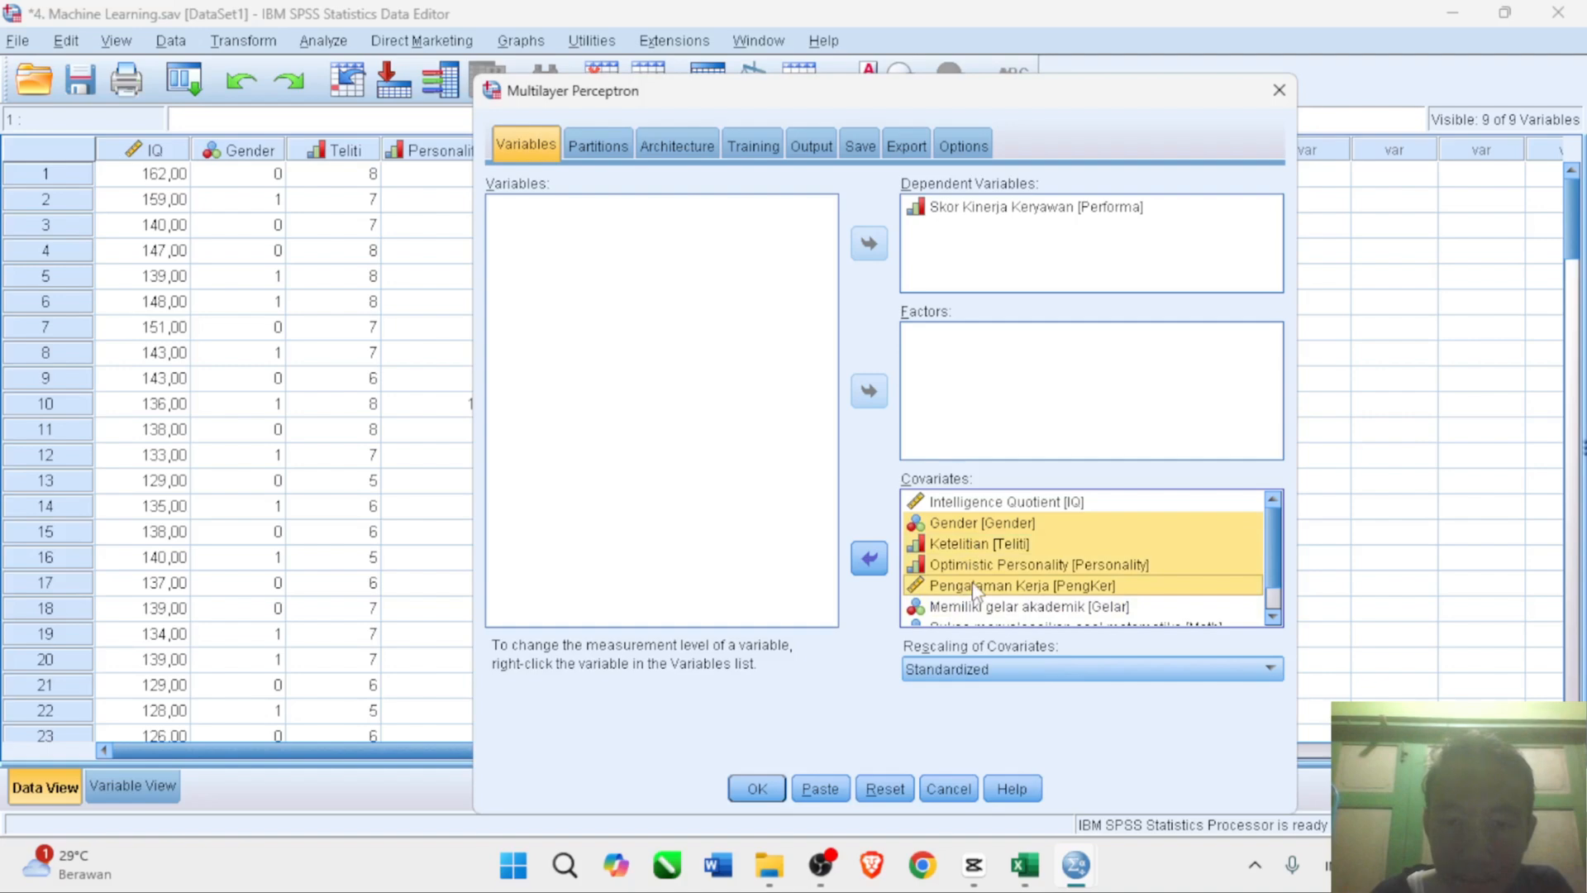
left_click(965, 590, "ctrl")
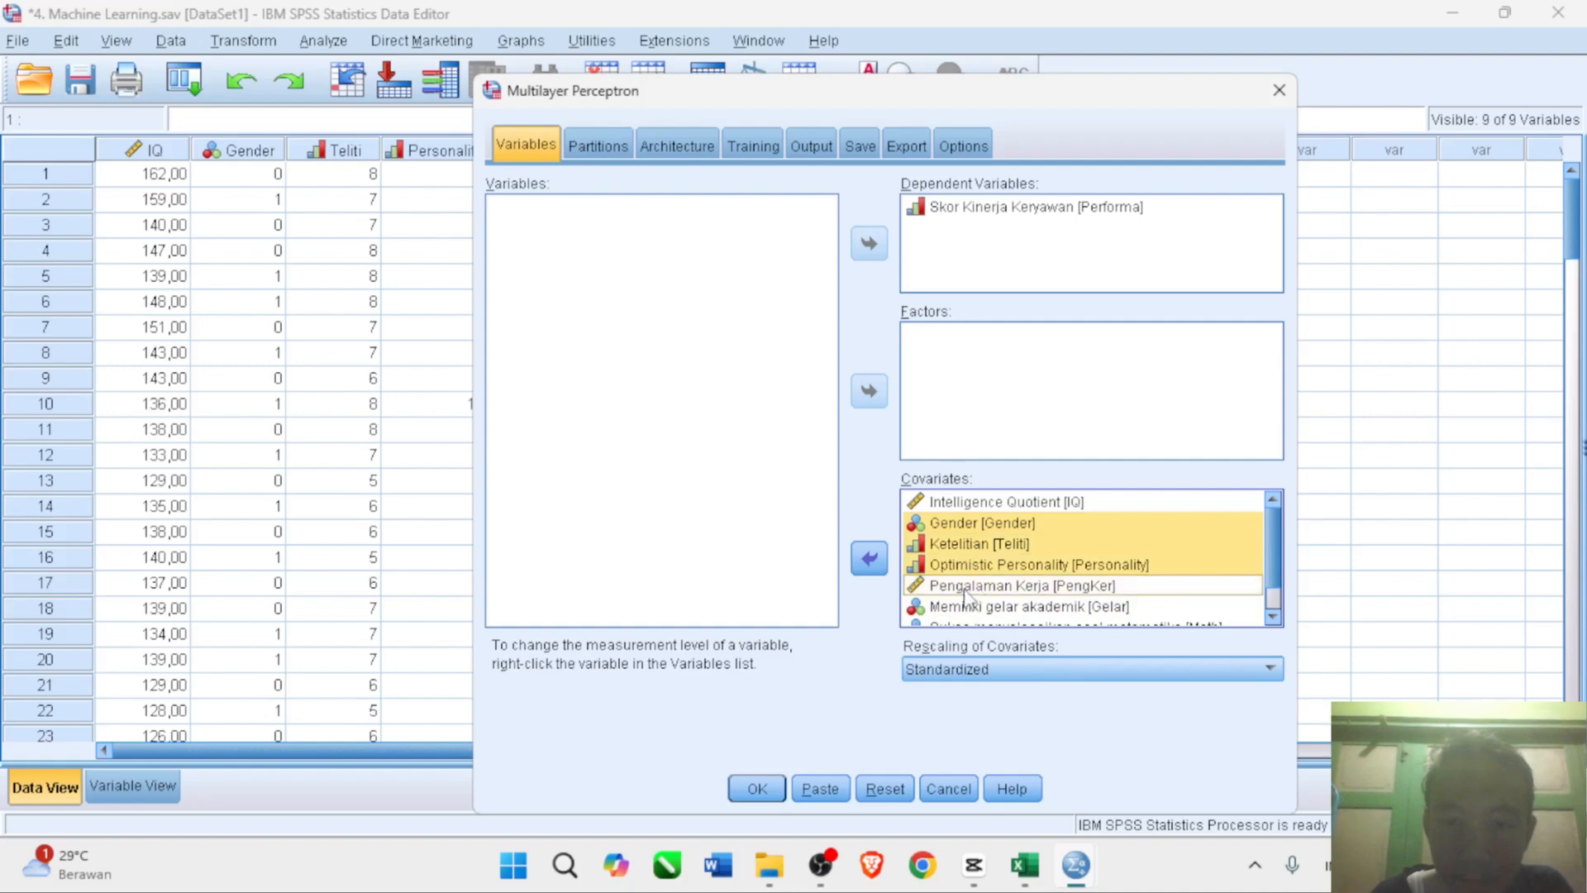
left_click(967, 610, "ctrl")
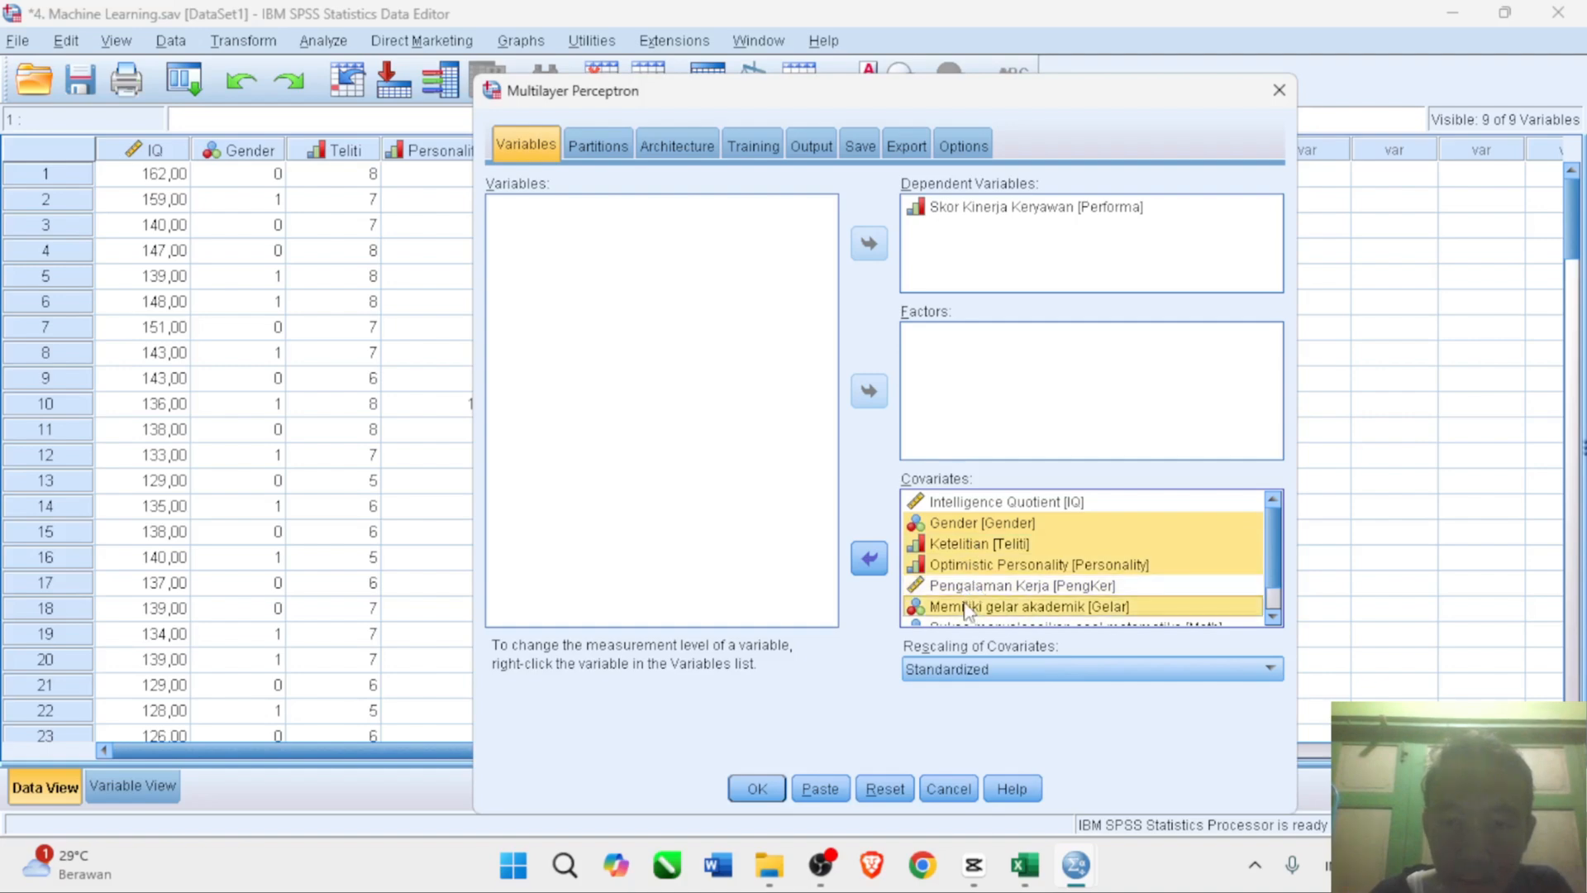
scroll(967, 610, "down", 1)
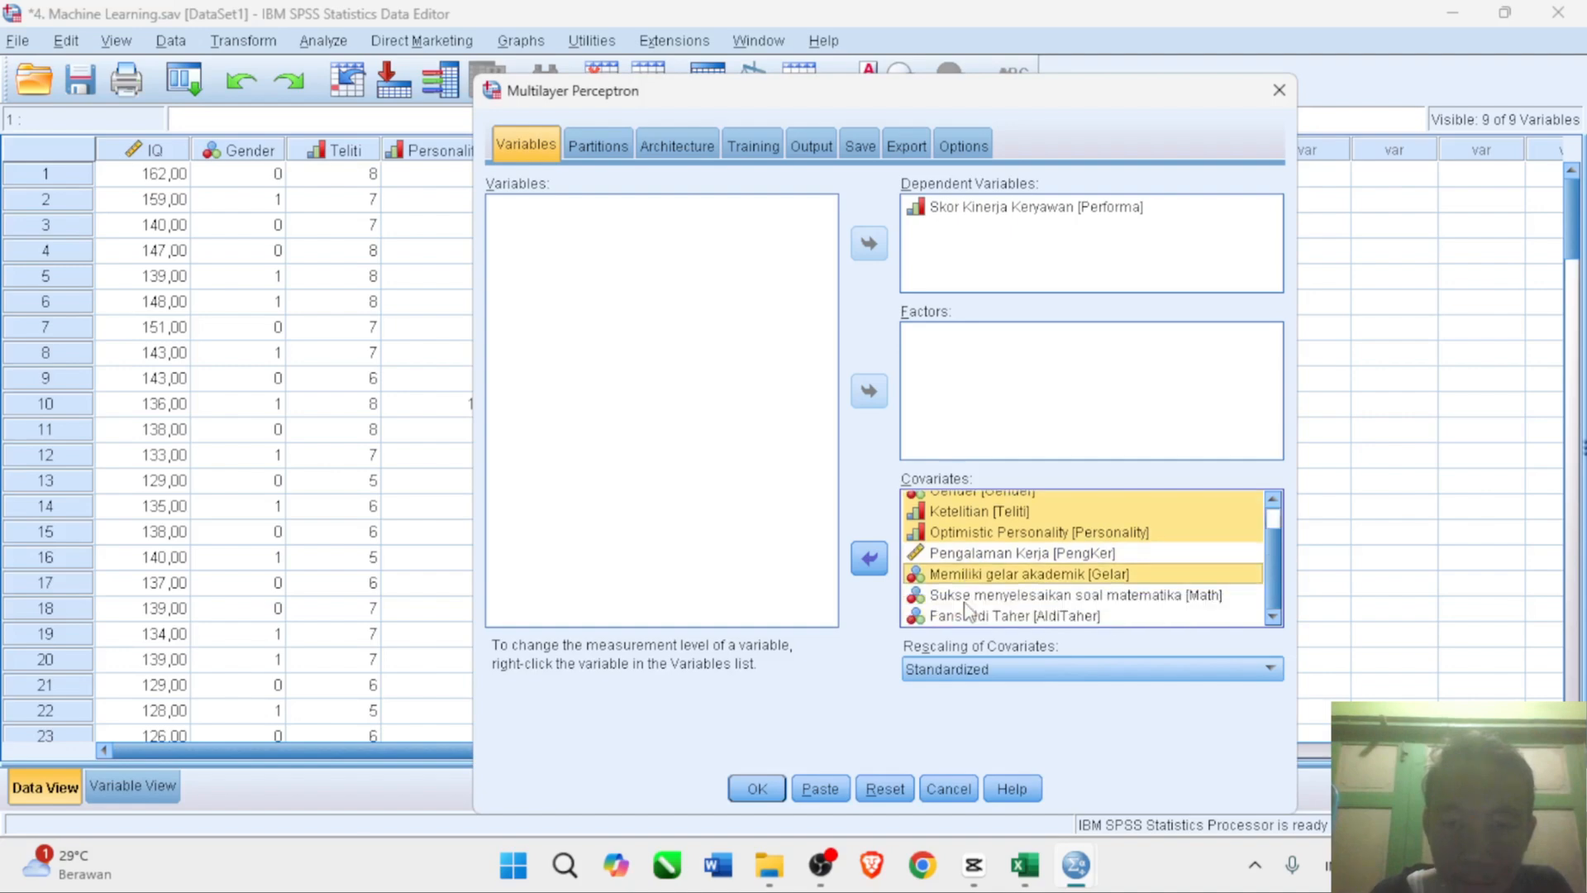
left_click(966, 596, "ctrl")
left_click(969, 617, "ctrl")
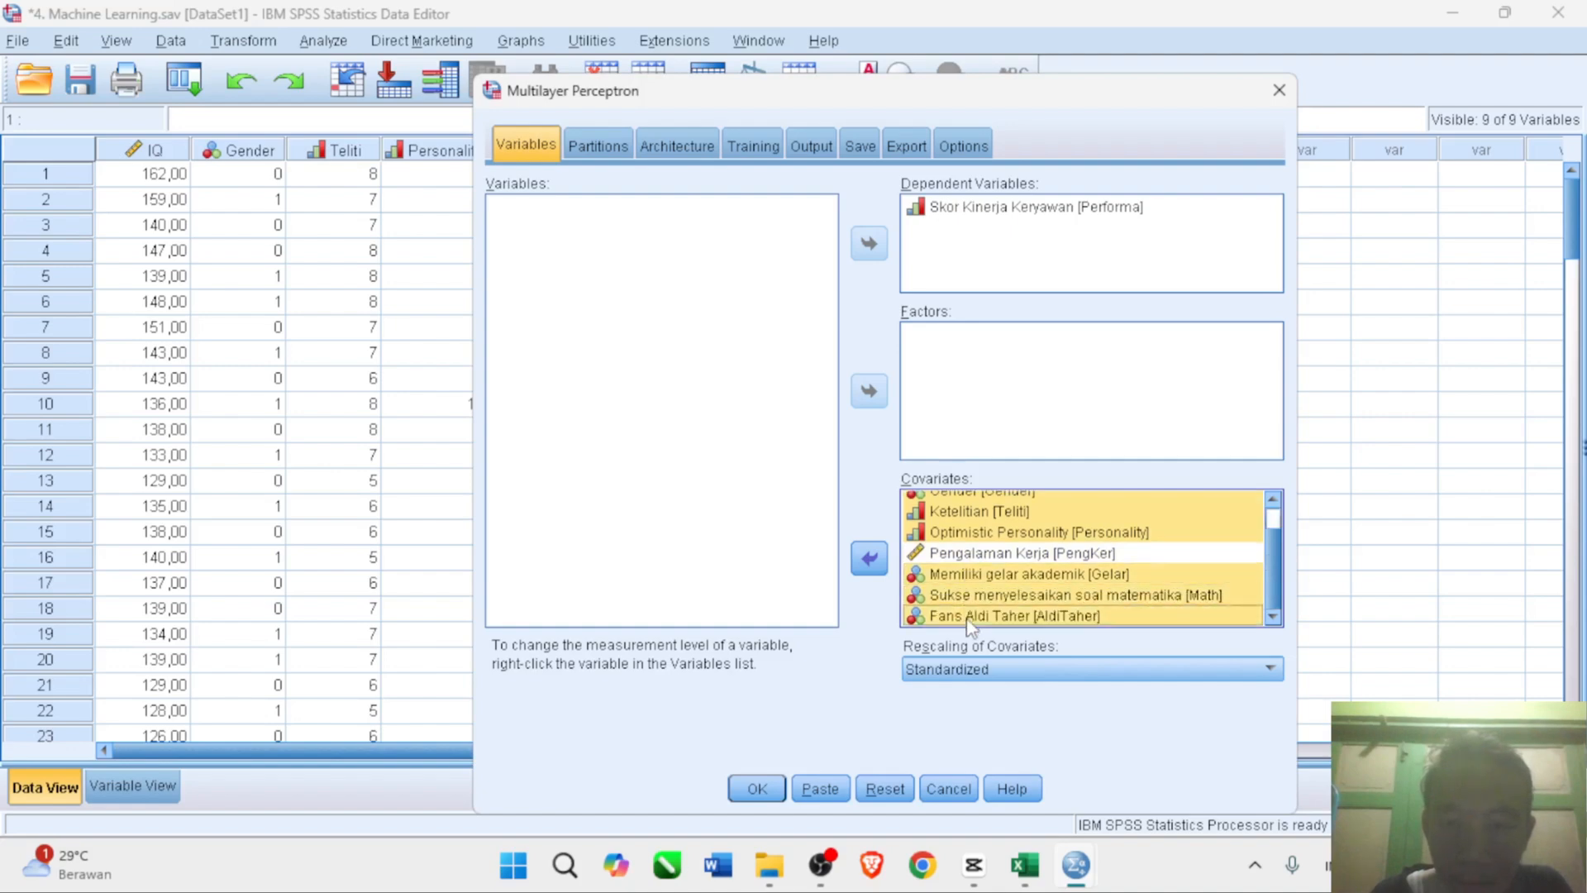
left_click(868, 558)
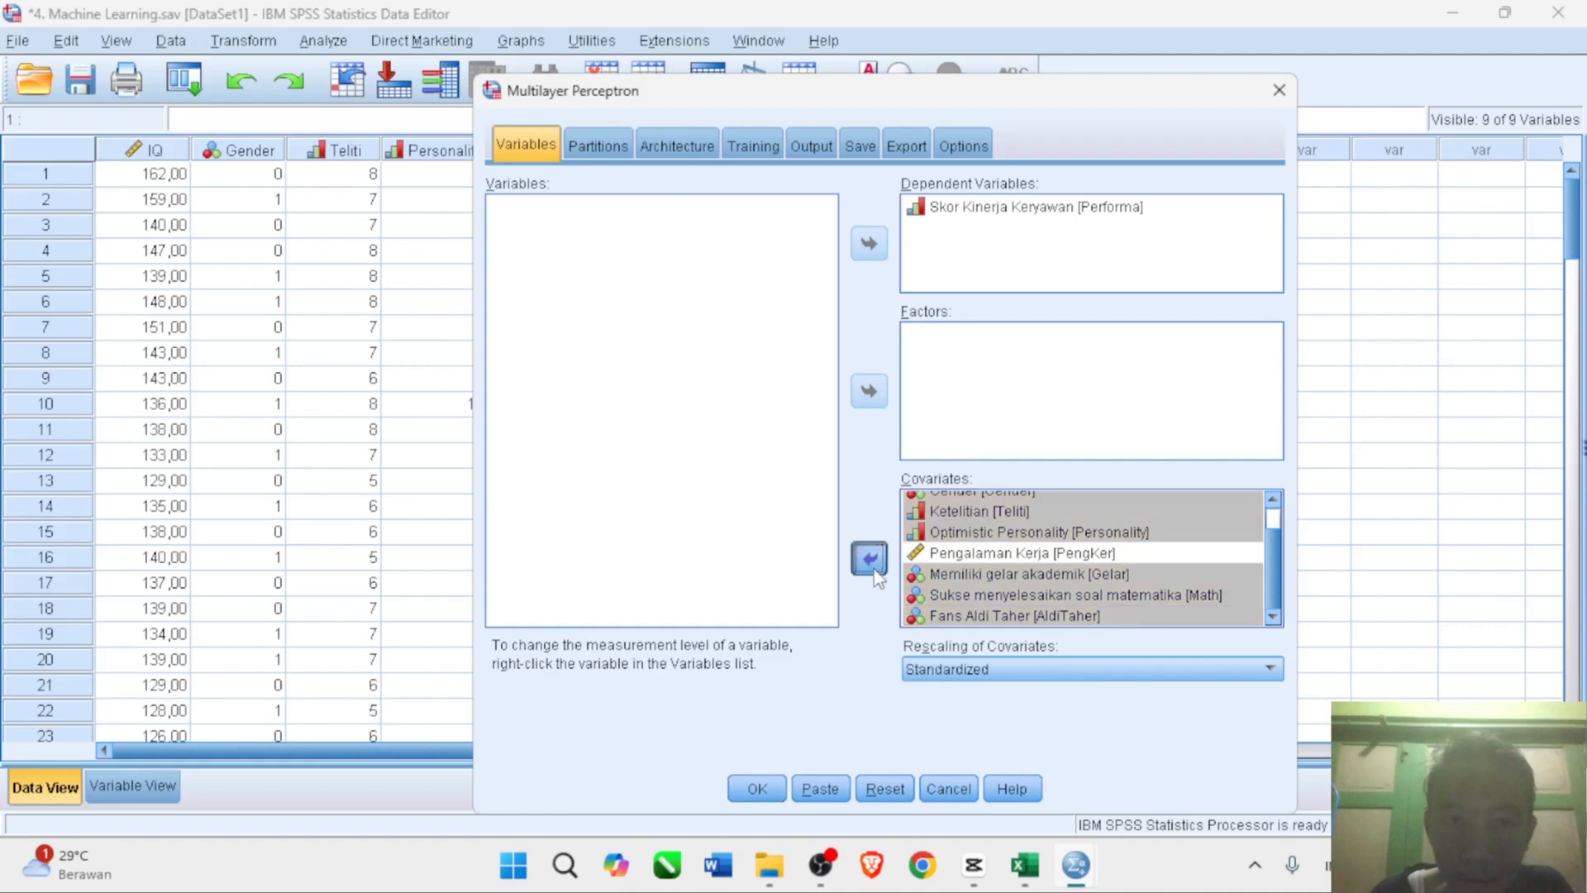
left_click(990, 569)
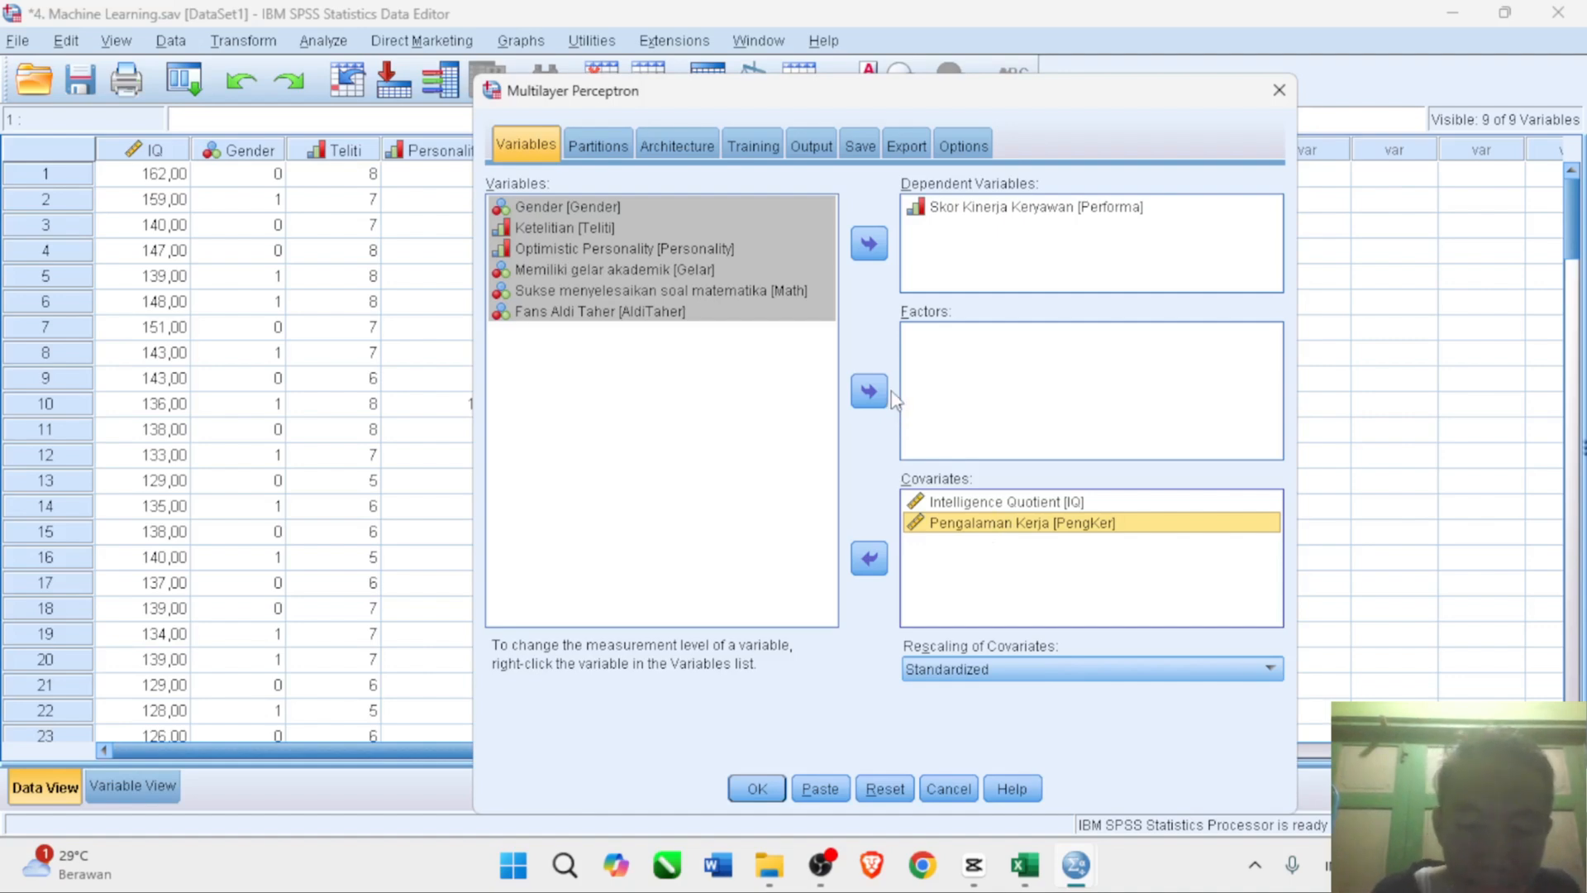
- Review the training, output, save, export and options settings, and run the Multilayer Perceptron analysis
left_click(822, 154)
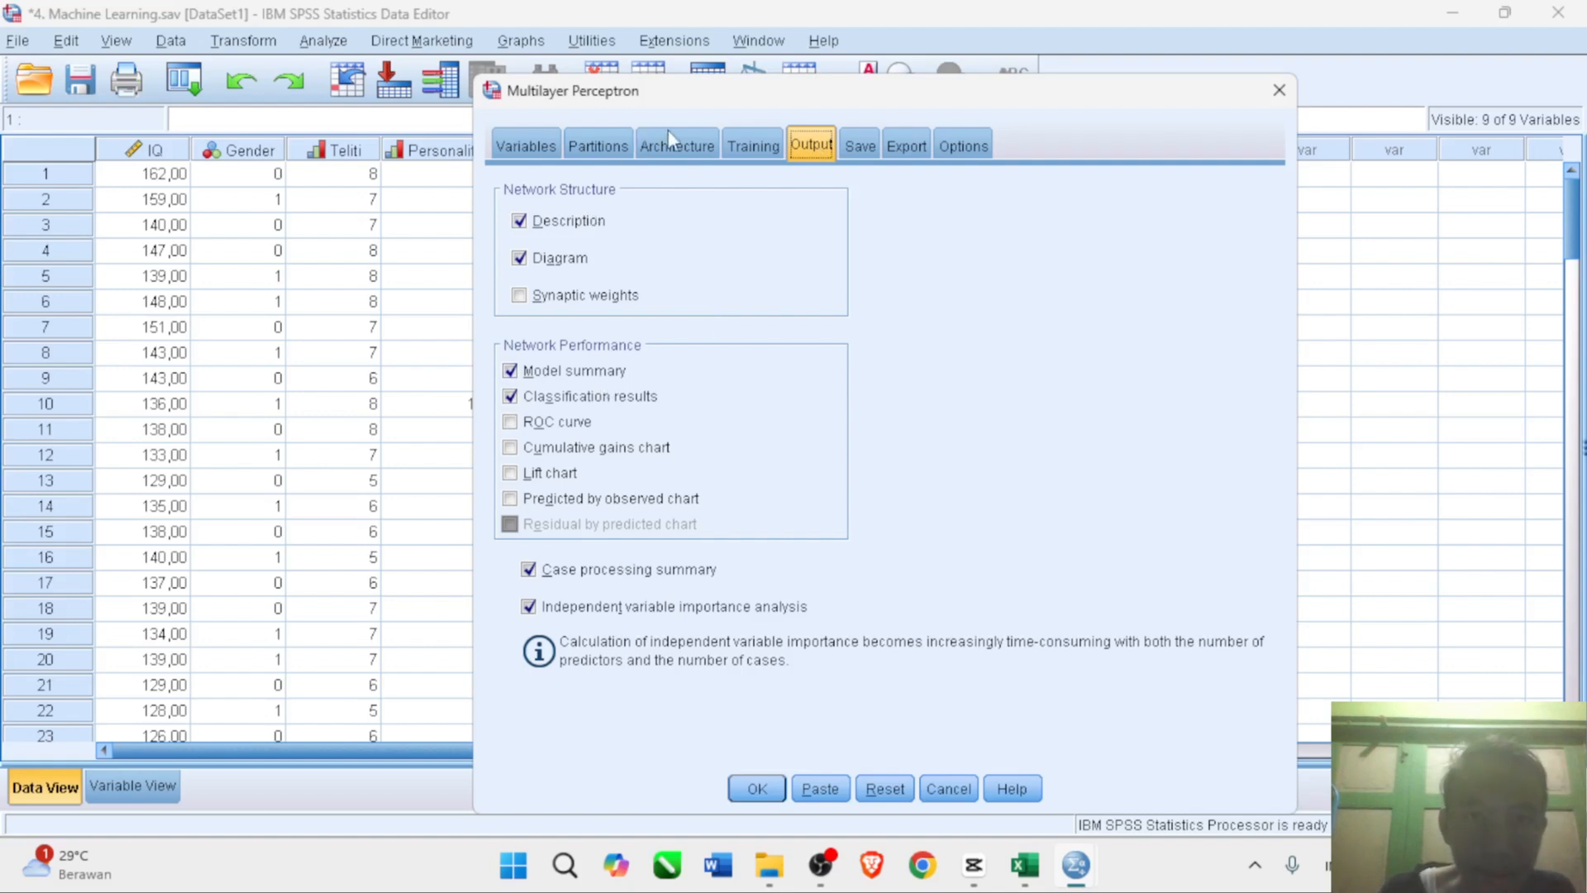
left_click(747, 154)
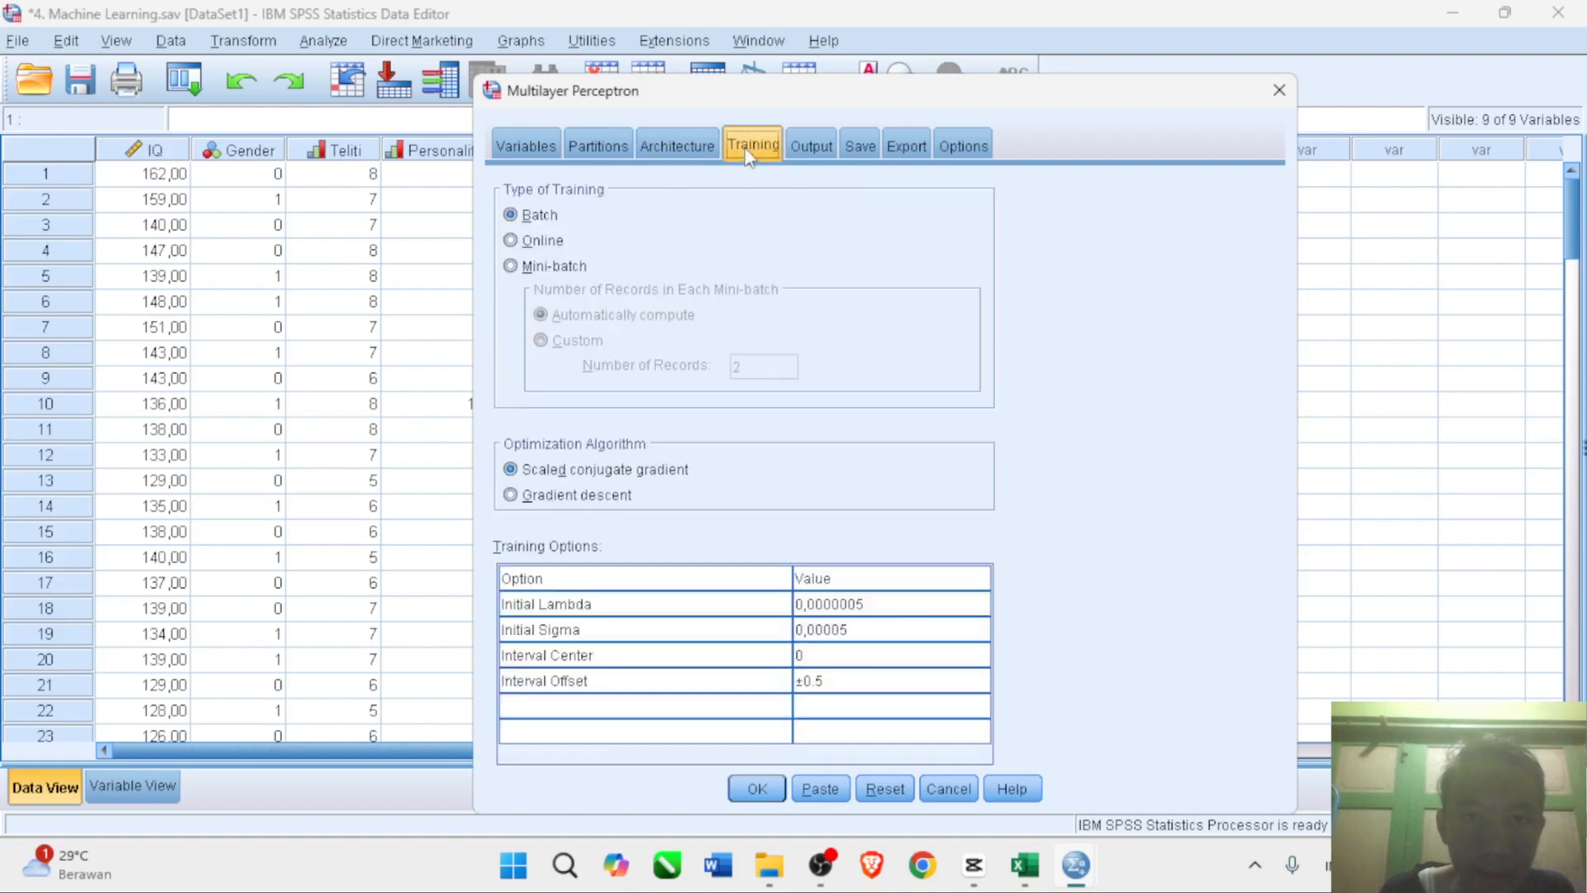
left_click(811, 149)
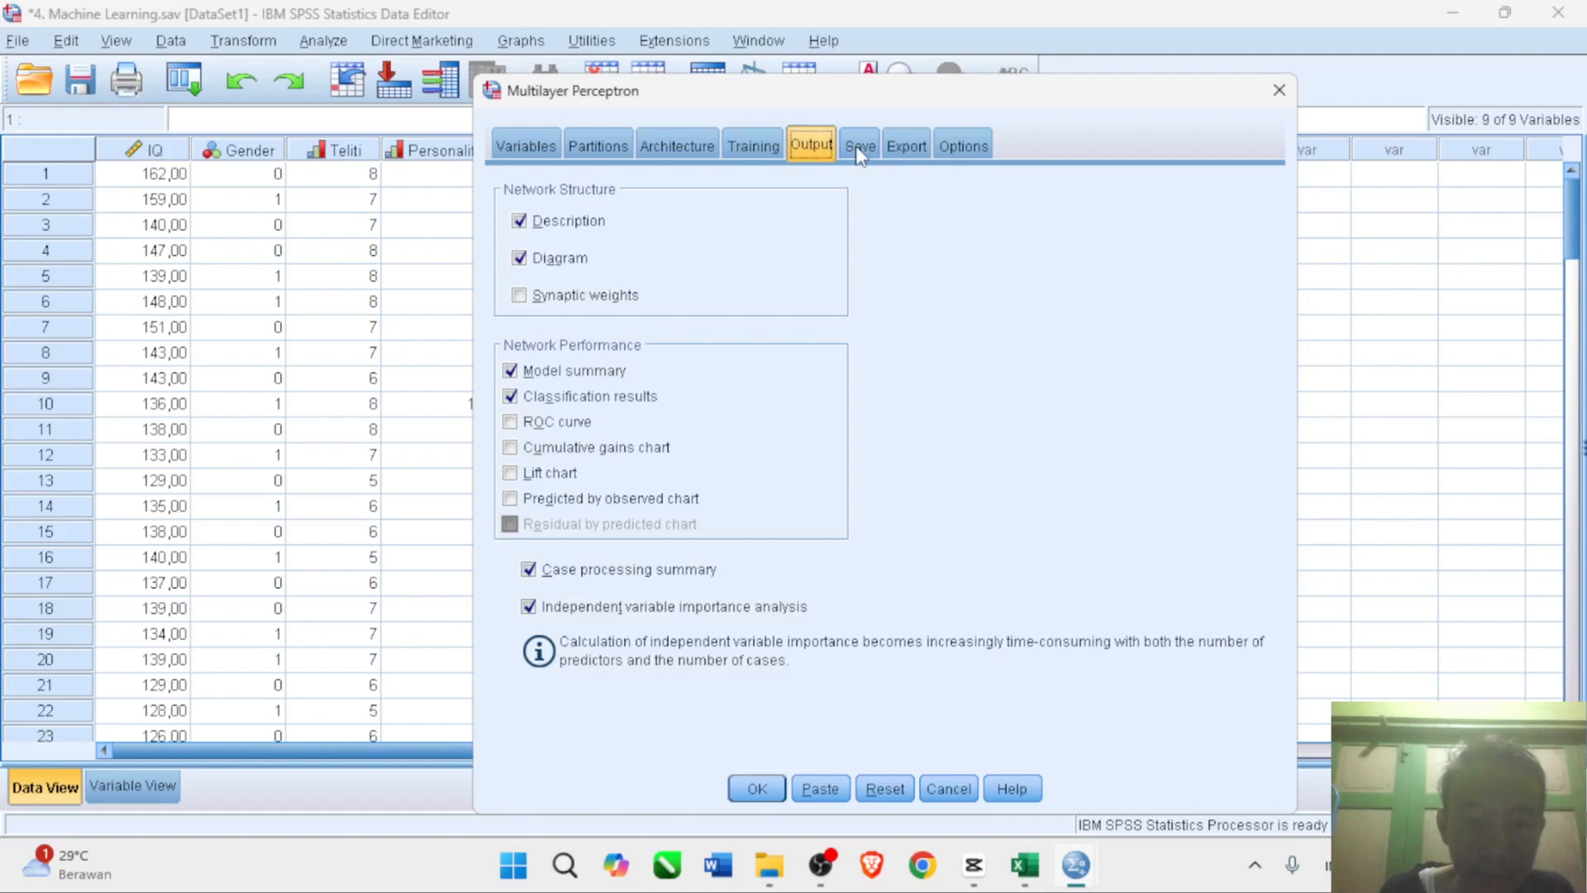
left_click(860, 153)
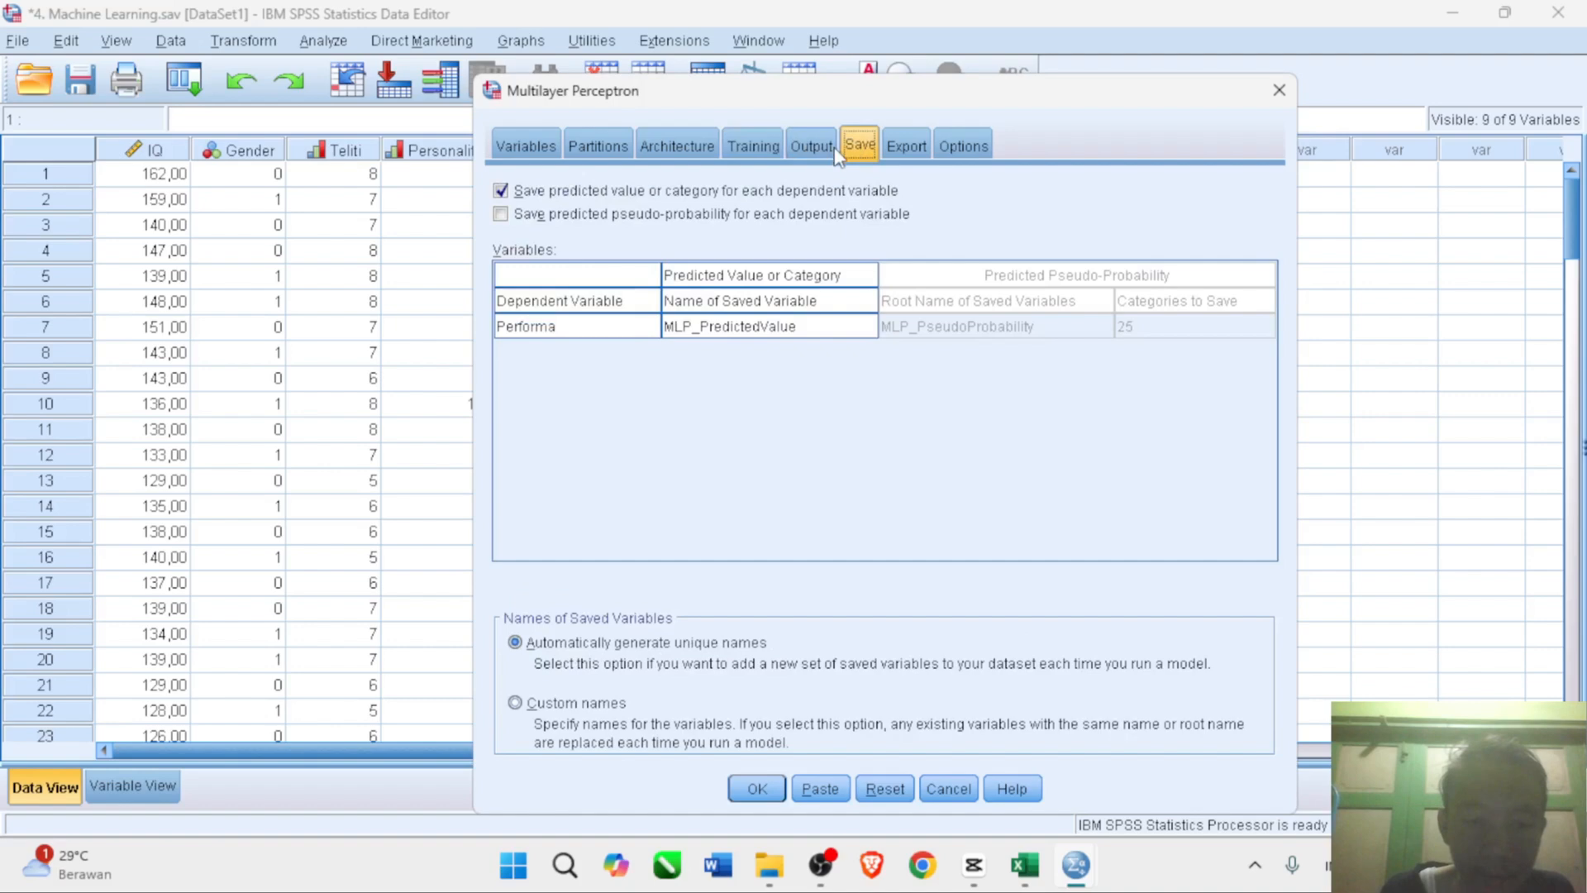
left_click(897, 149)
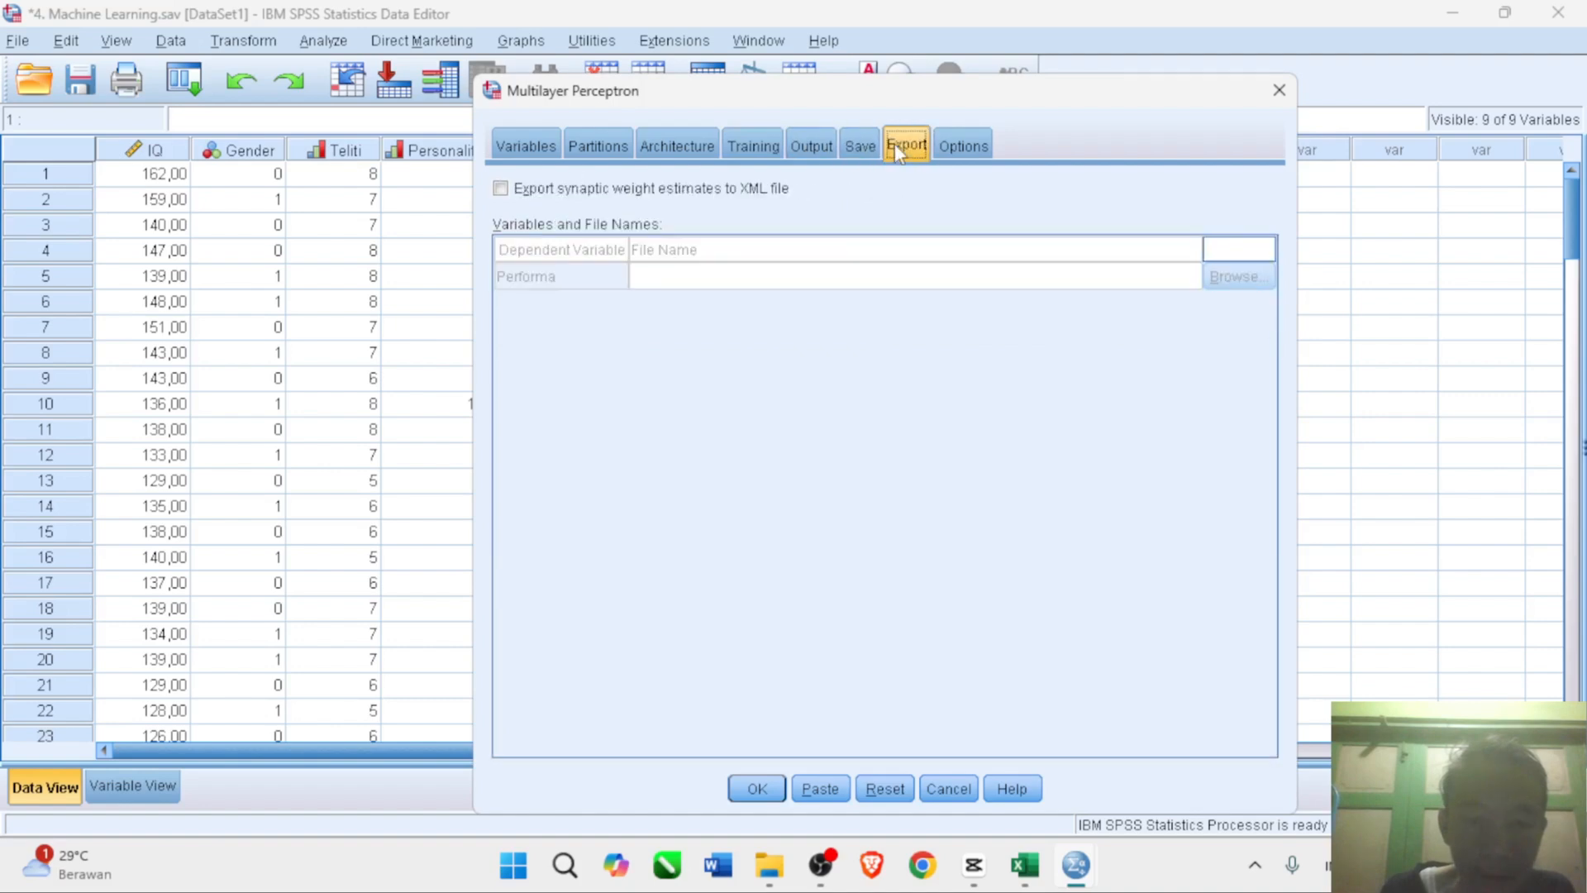
left_click(945, 153)
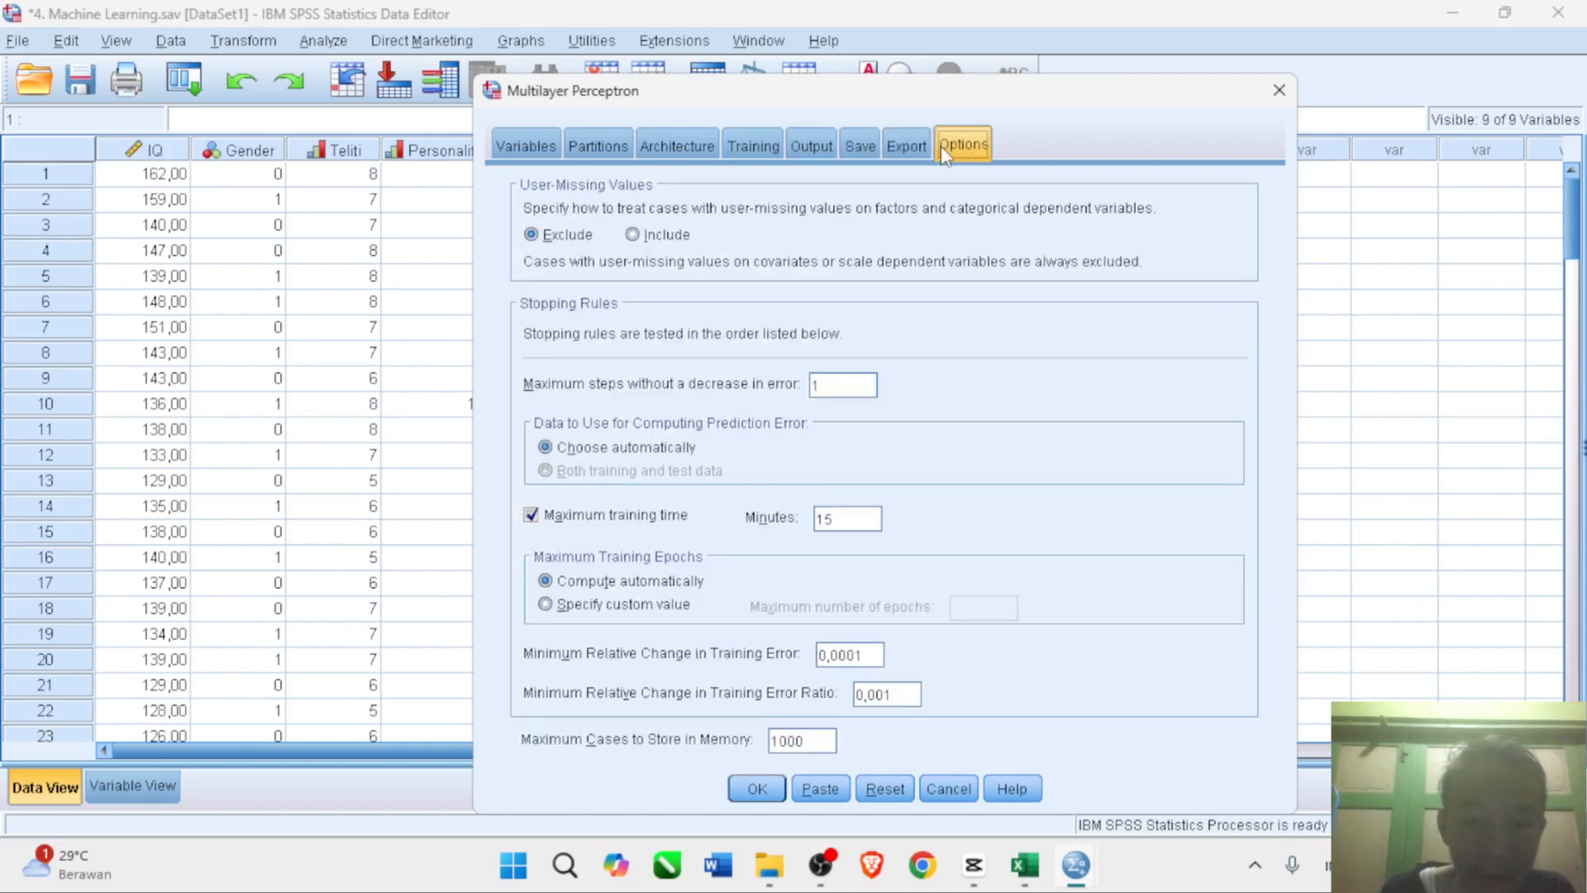
left_click(591, 157)
left_click(538, 156)
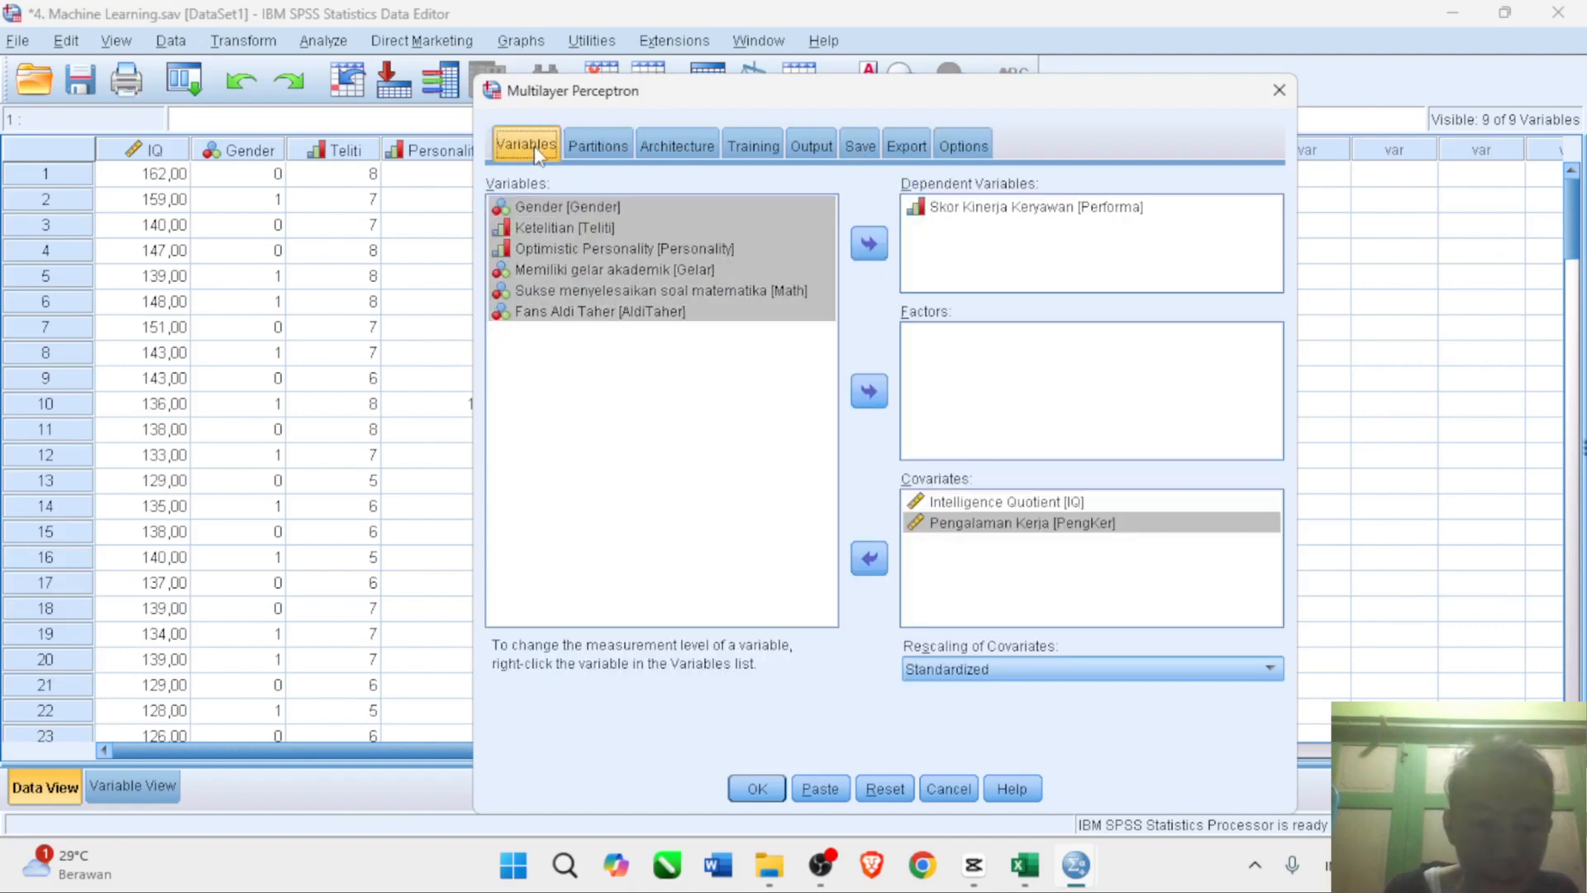
left_click(758, 795)
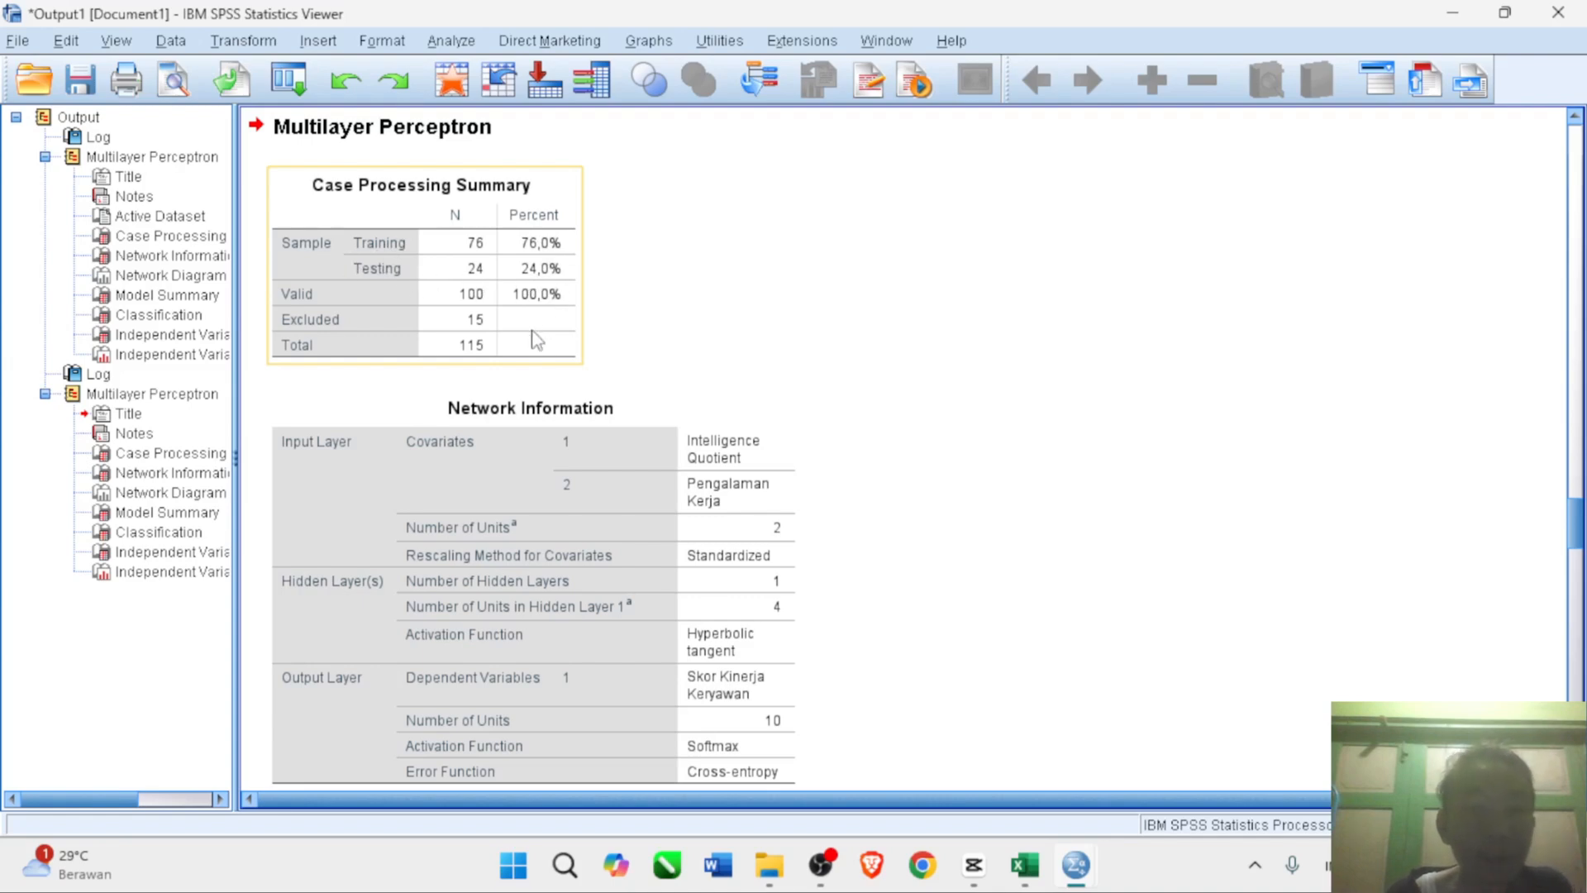
- Examine the new model's network information, network diagram and model summary, including the training and testing errors
scroll(691, 369, "down", 3)
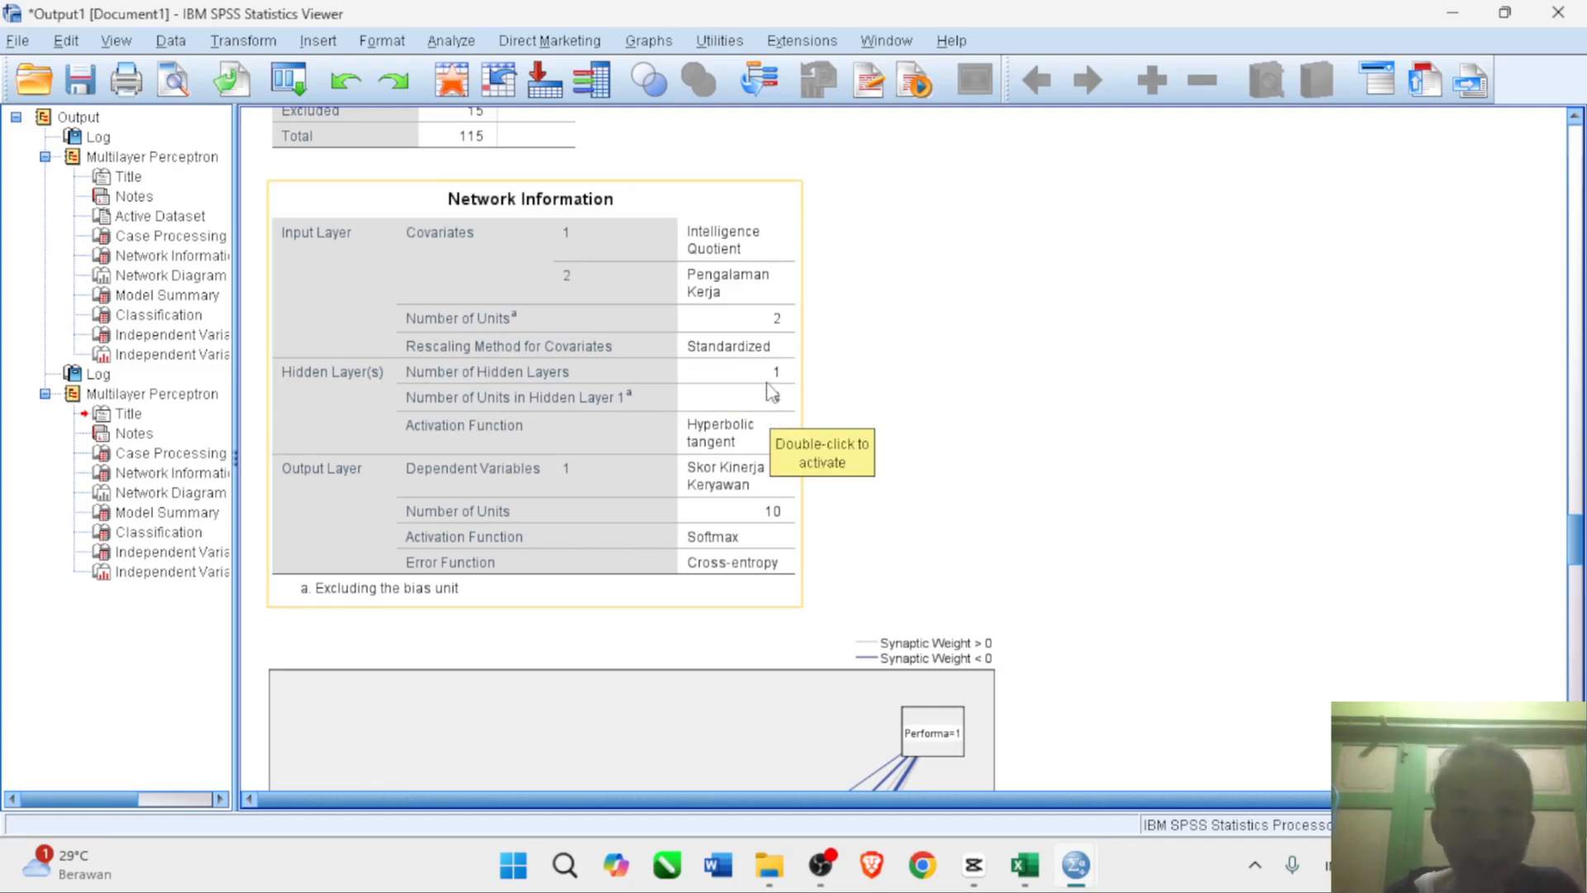
left_click(860, 423)
scroll(860, 423, "down", 4)
left_click(859, 423)
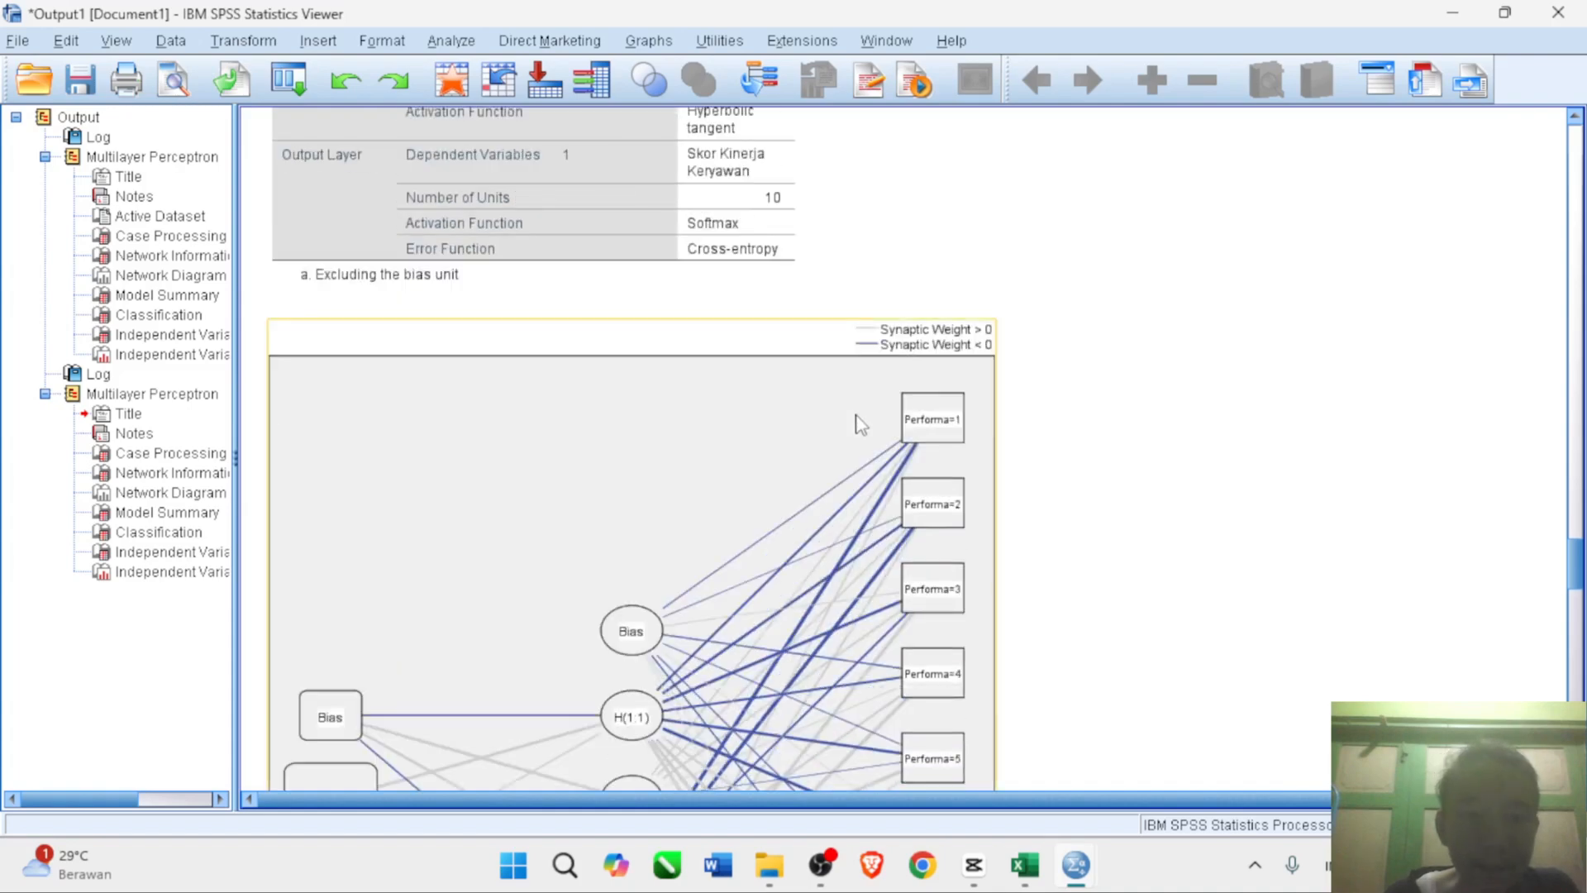
scroll(856, 424, "down", 4)
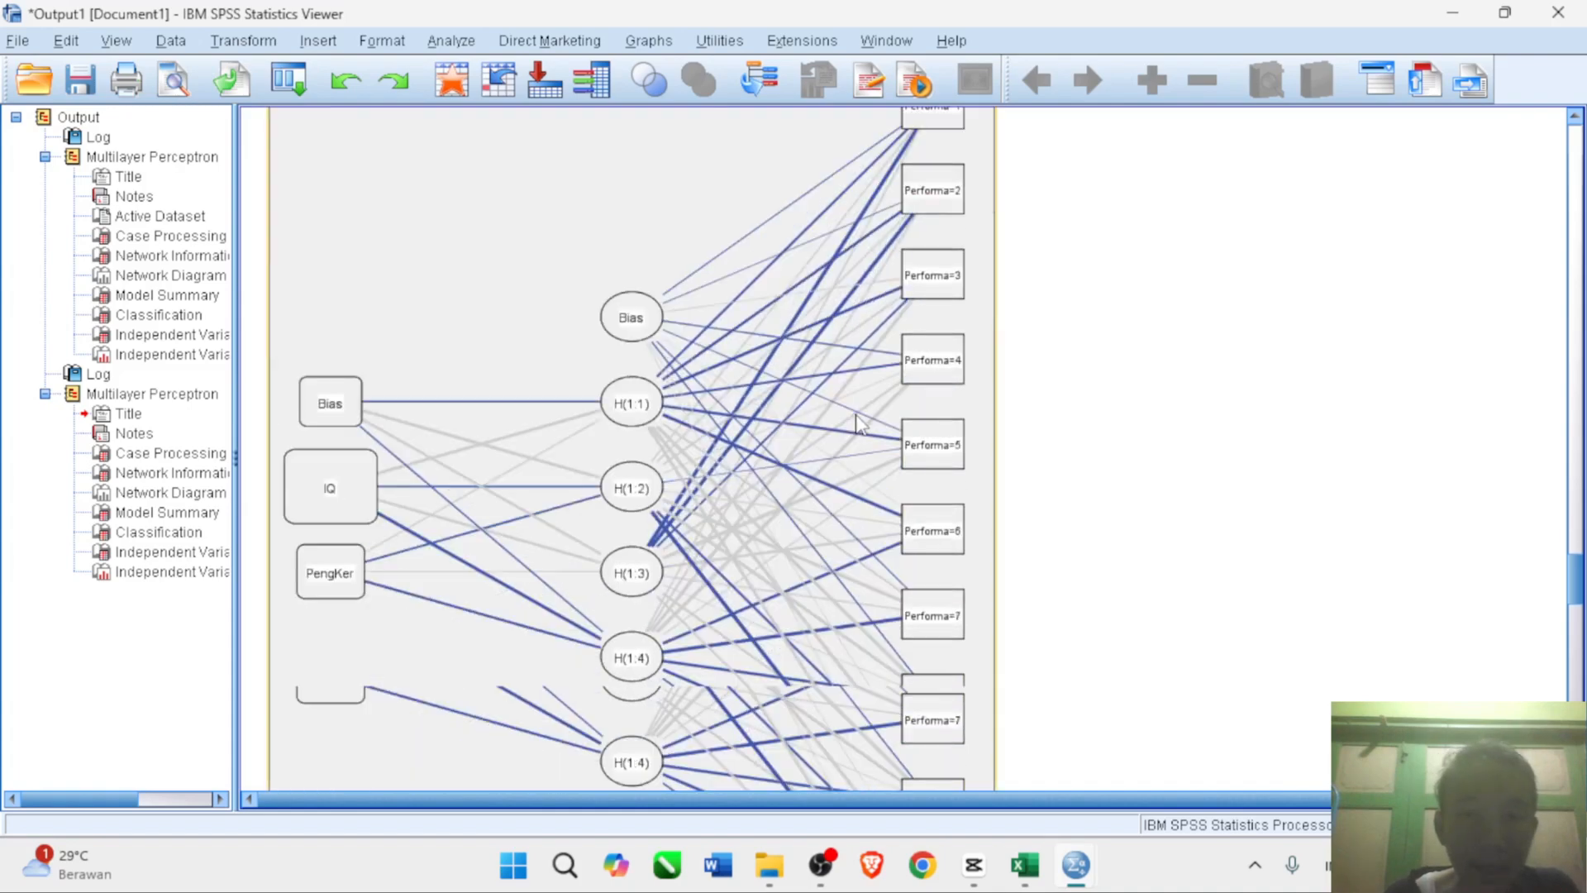
scroll(707, 483, "down", 5)
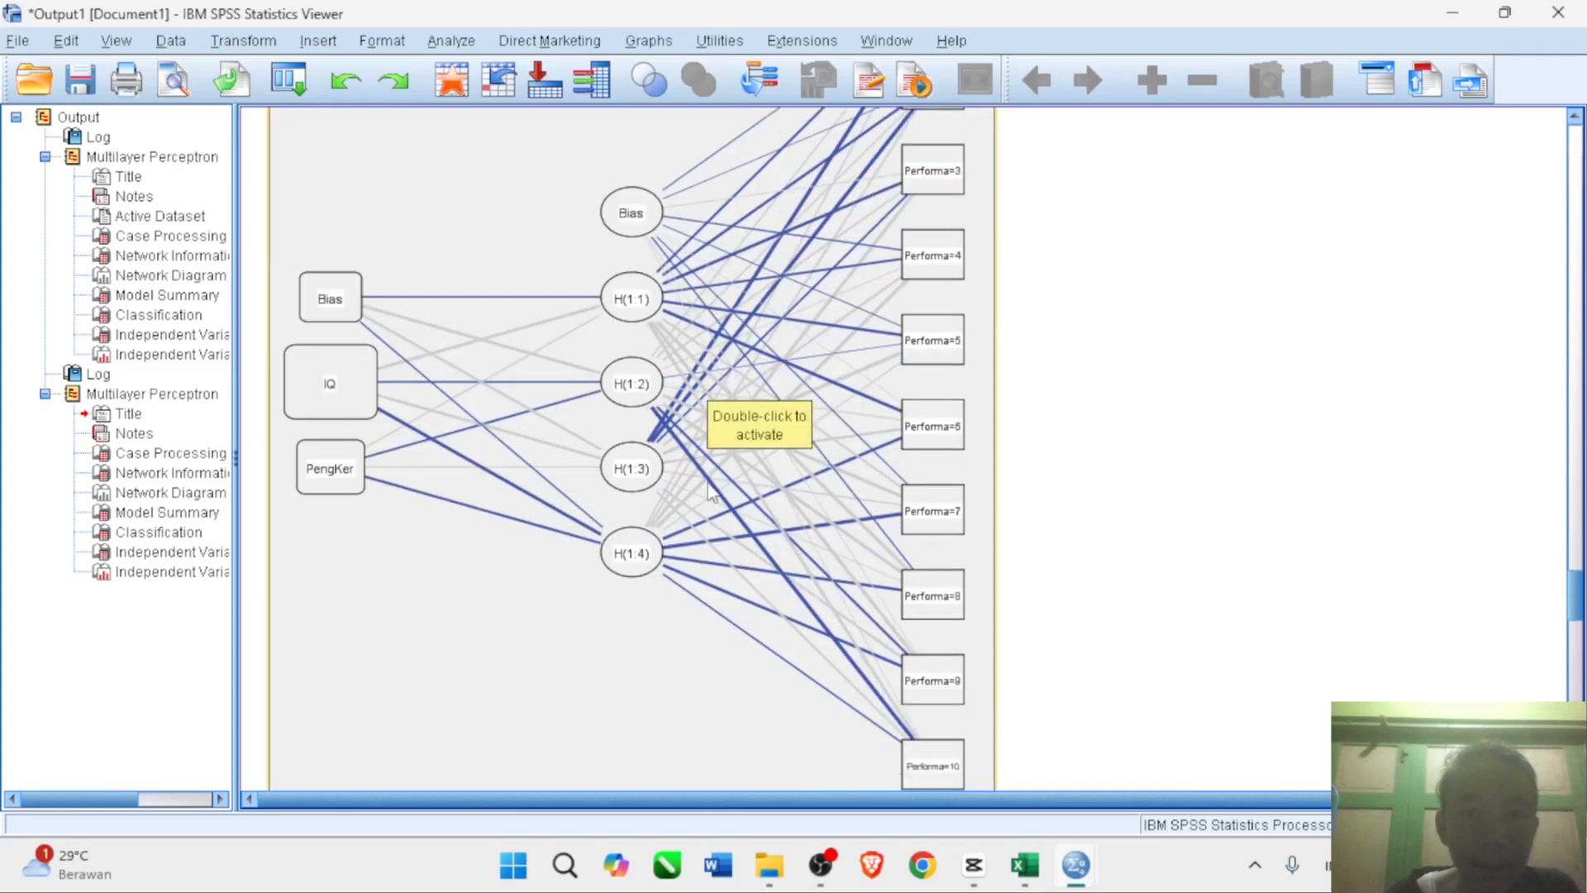
scroll(708, 483, "down", 1)
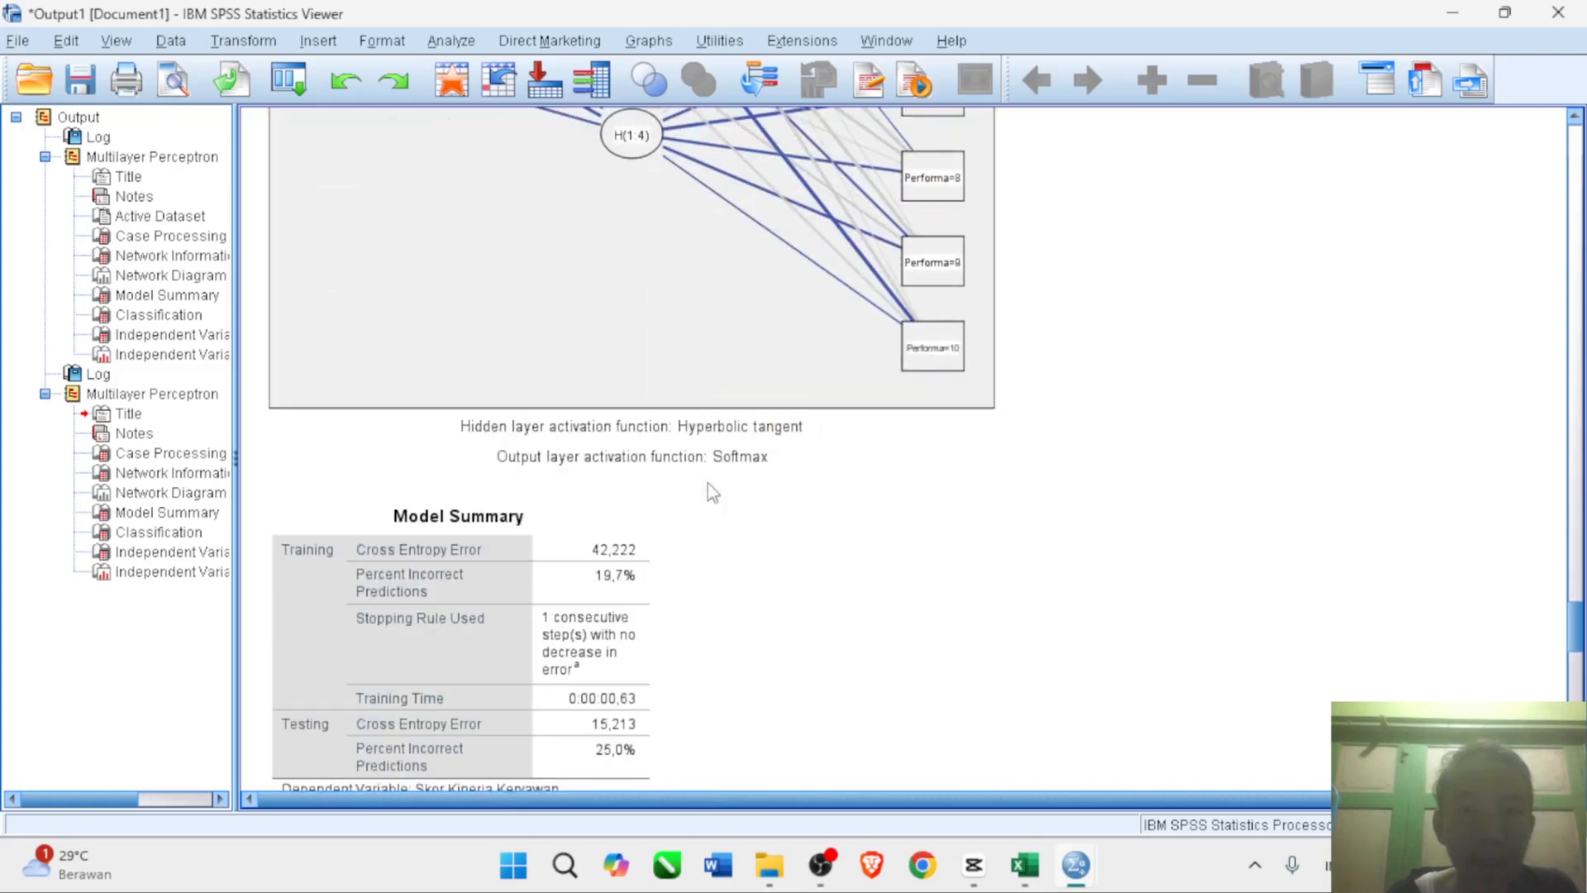
scroll(707, 483, "down", 2)
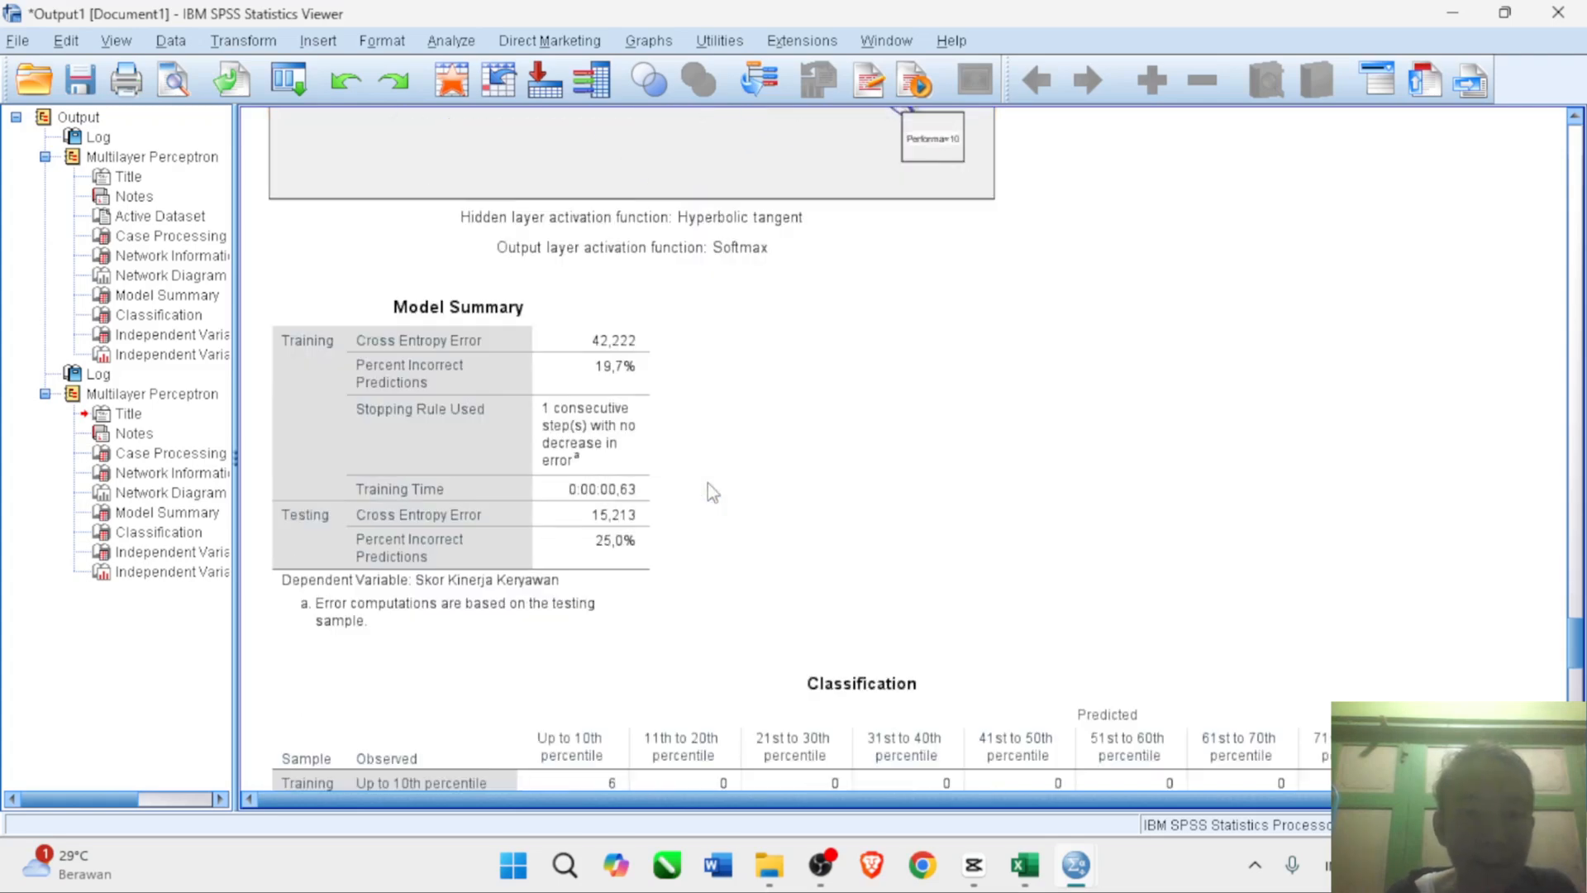
left_click(445, 337)
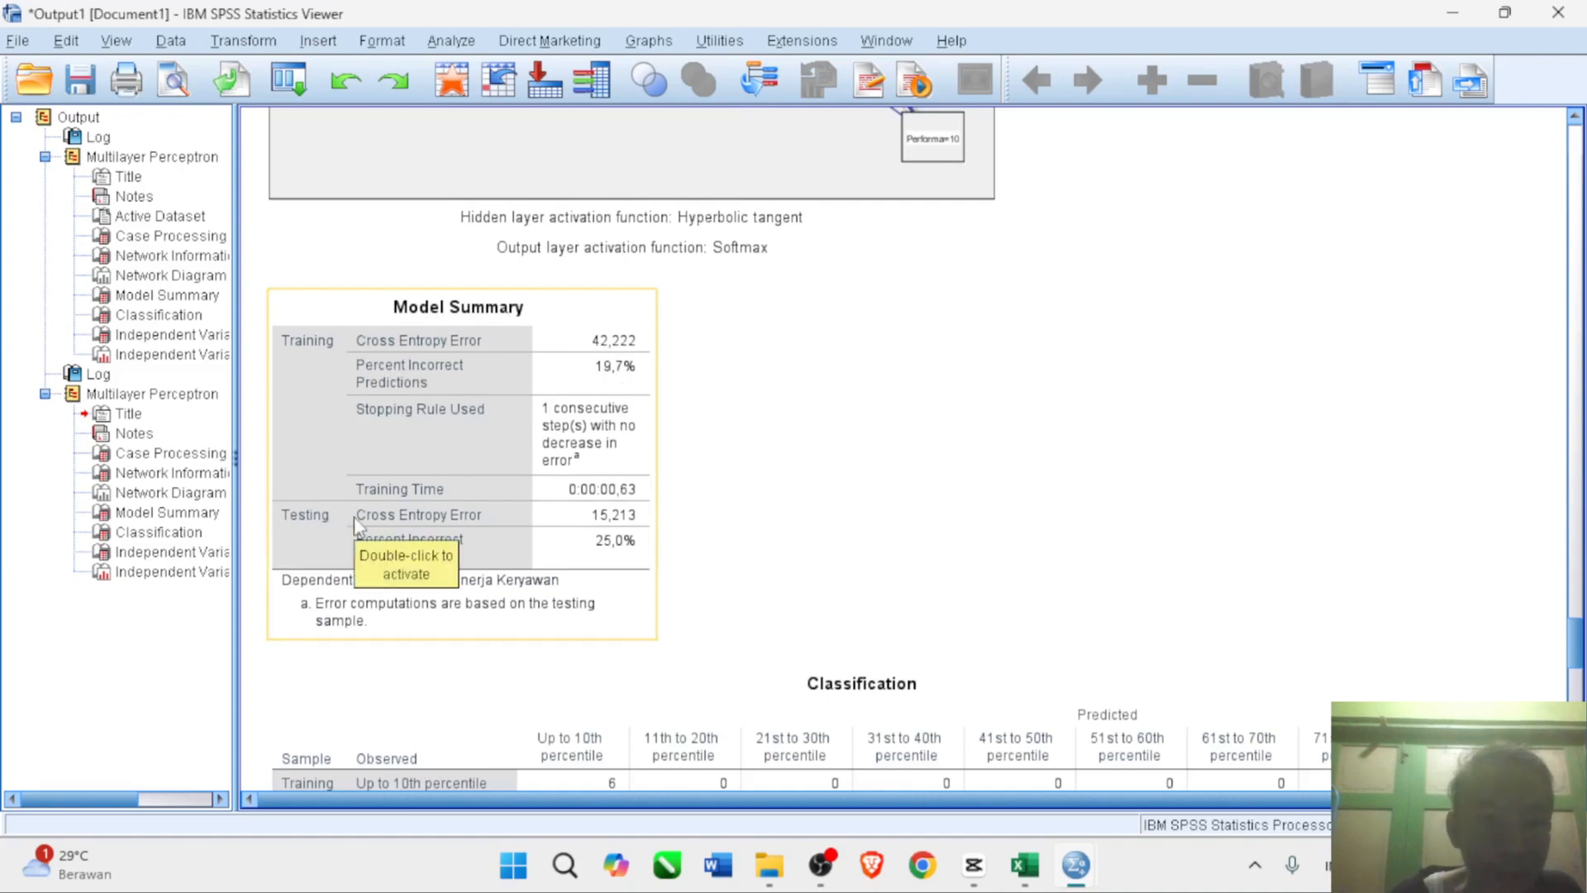
left_click(697, 523)
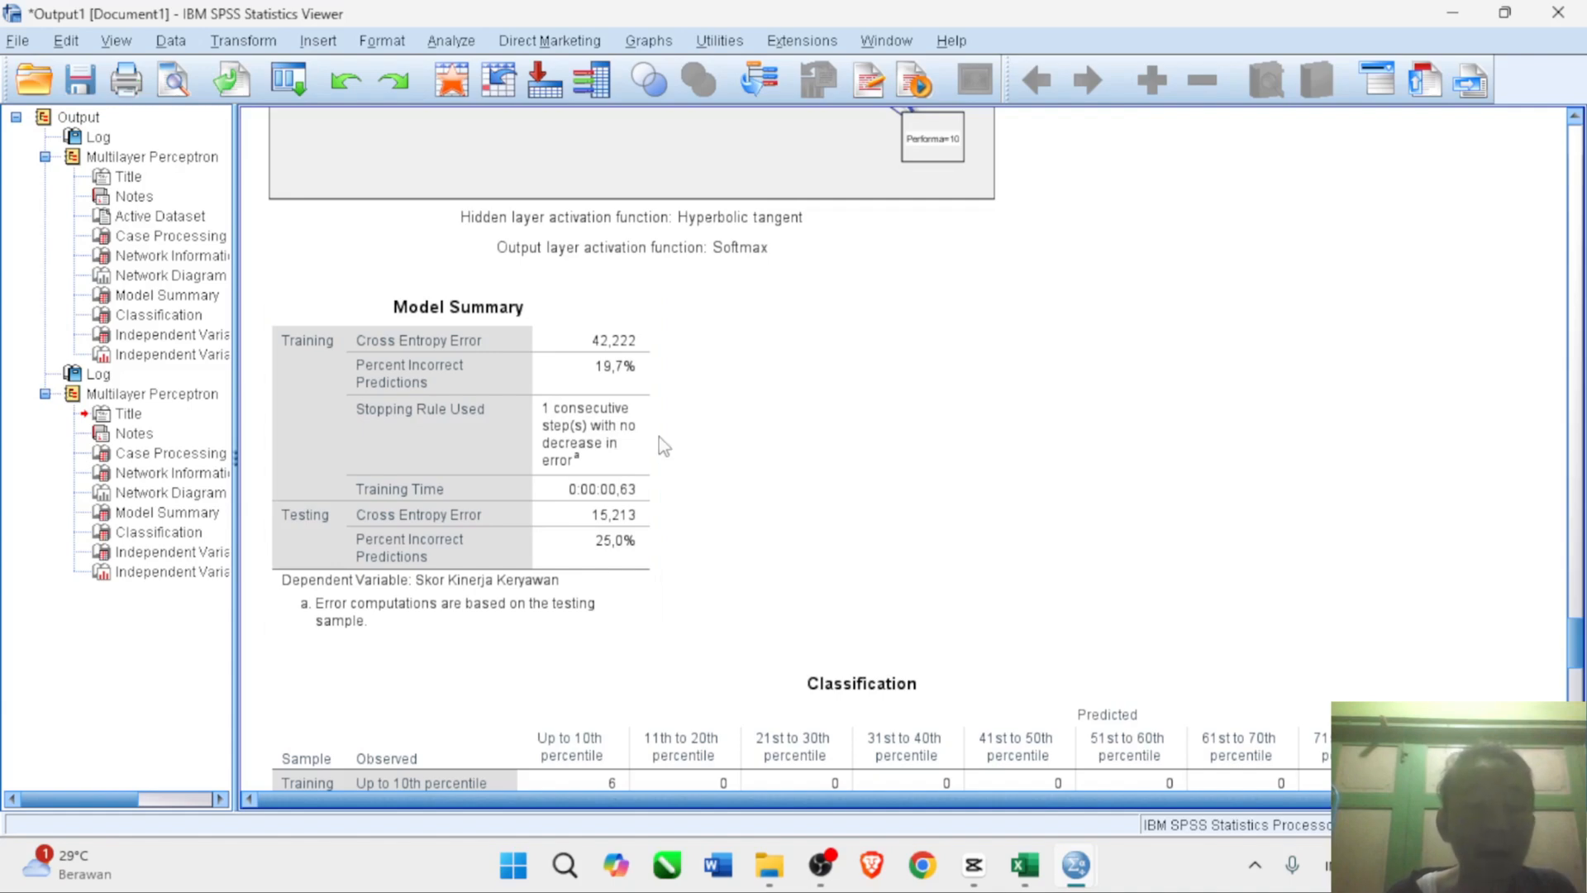
- Examine the new model's Classification table, Independent Variable Importance table and Normalized Importance chart
scroll(659, 438, "down", 15)
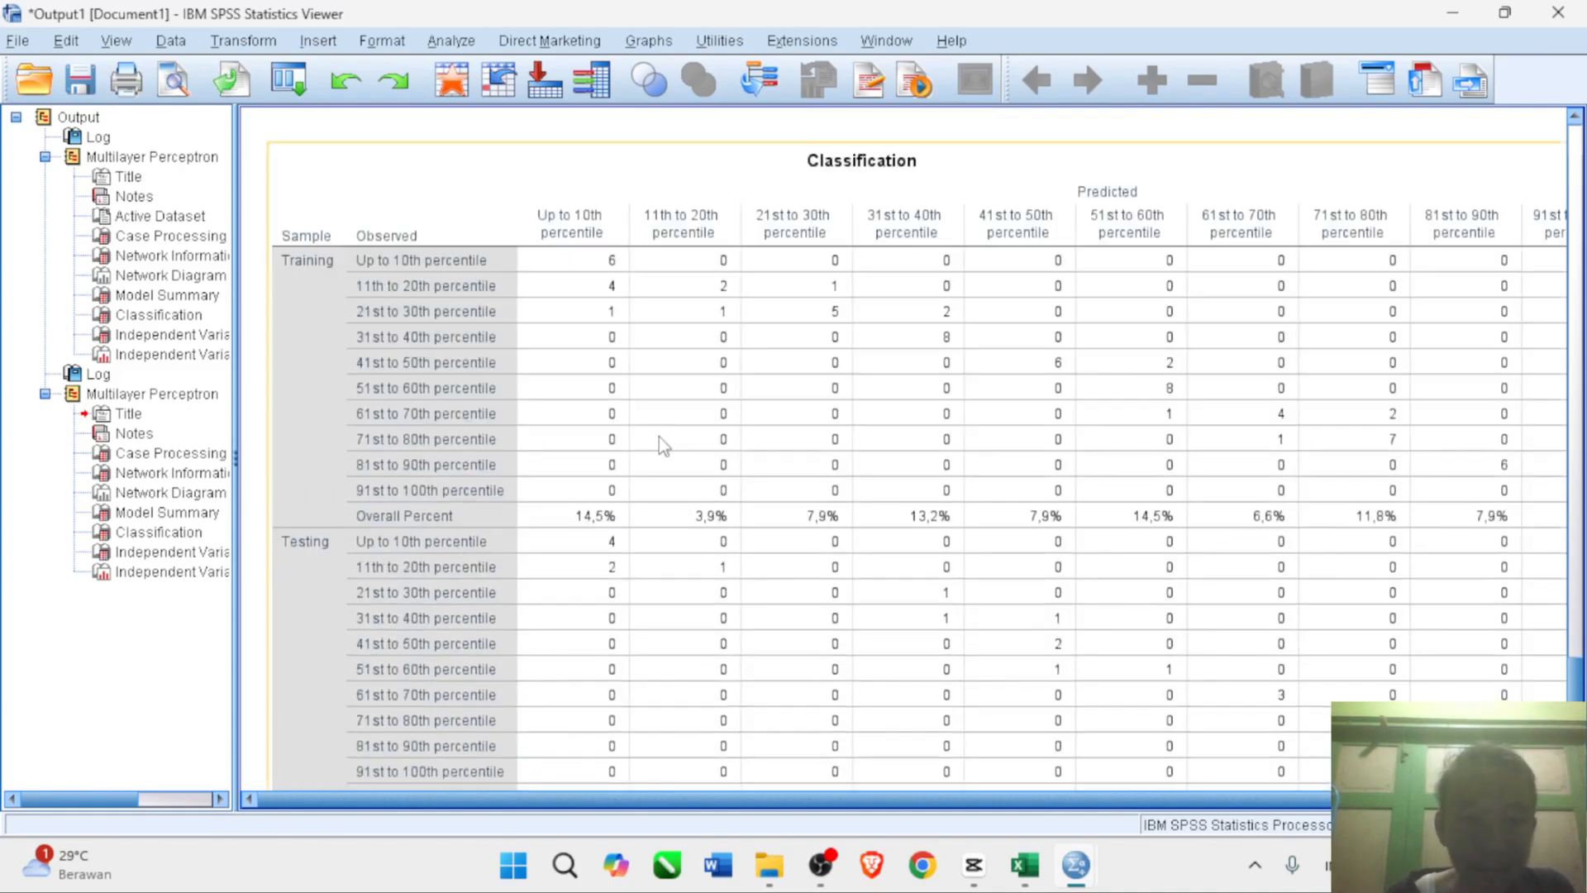
scroll(659, 439, "down", 3)
scroll(659, 438, "down", 2)
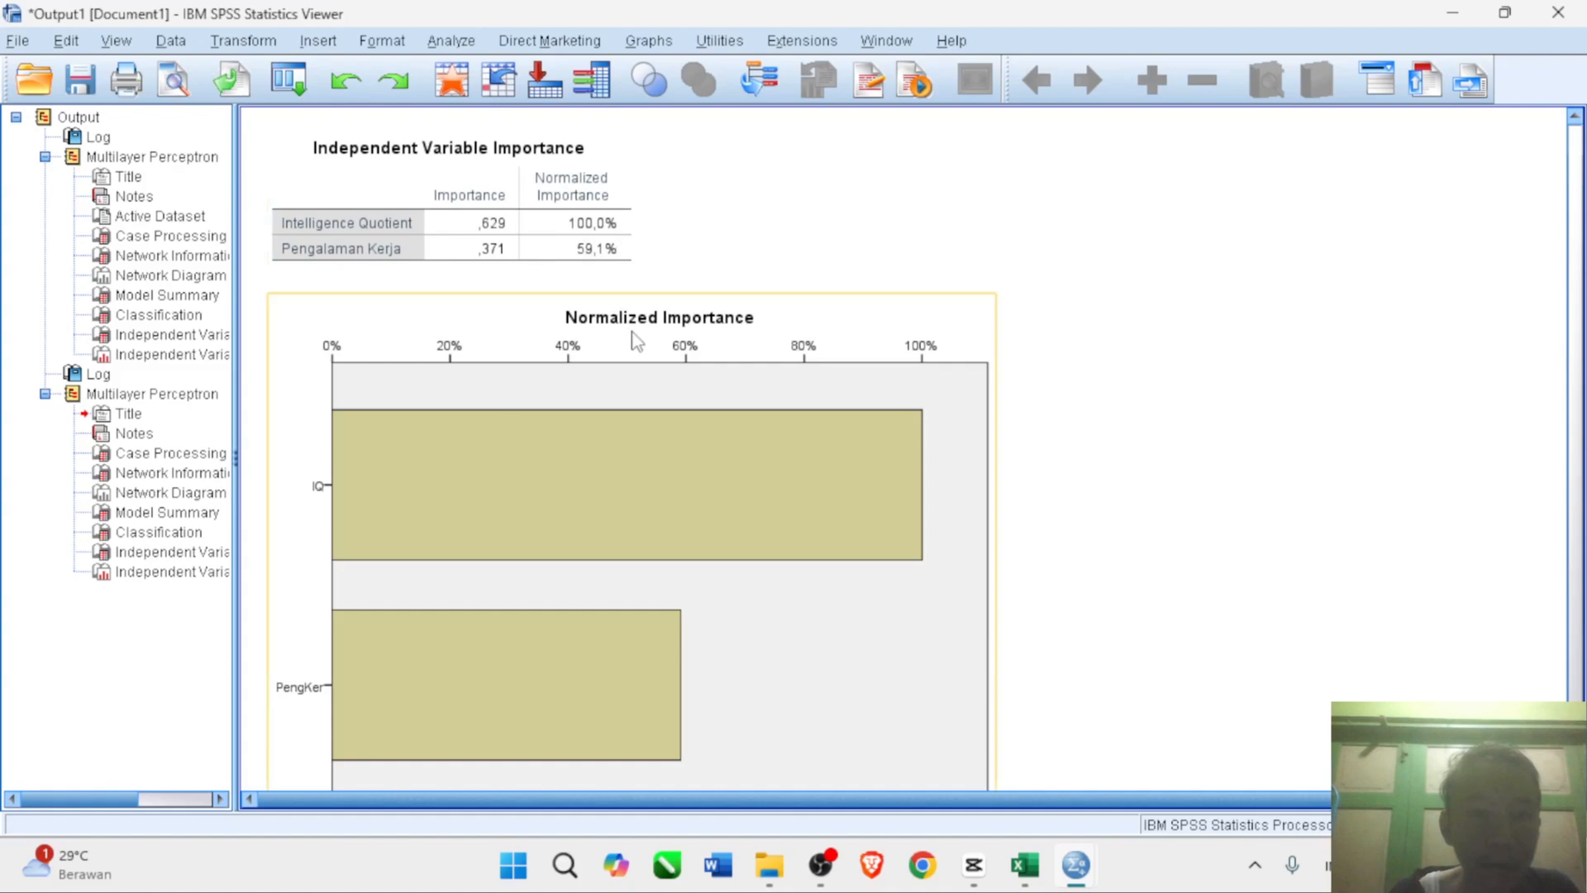
scroll(632, 331, "down", 3)
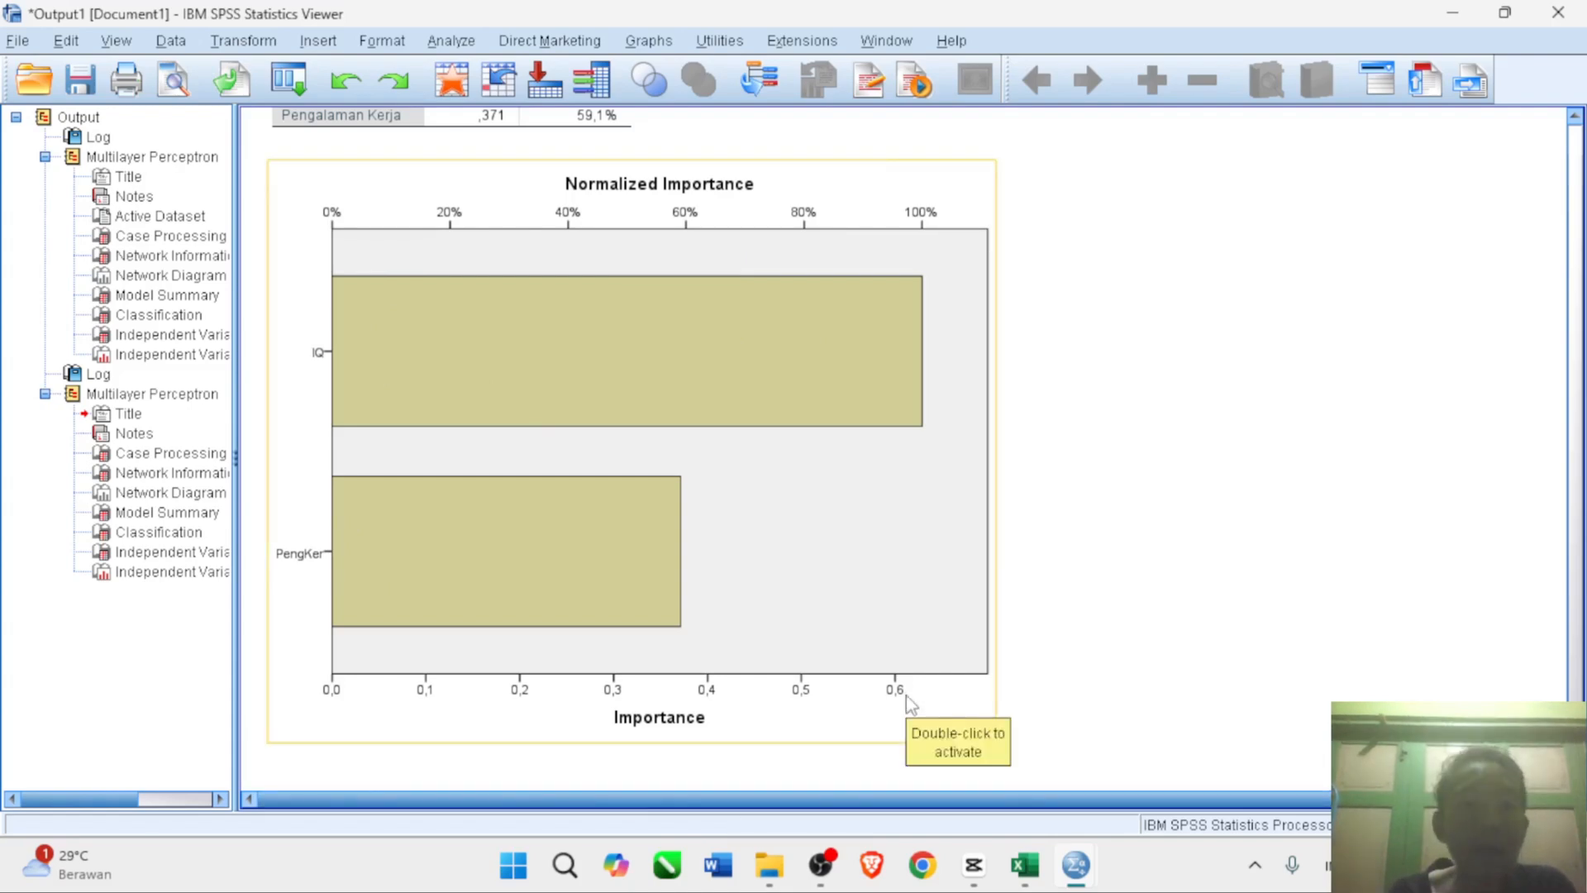
- Switch to the Machine Learning.sav data and compare the MLP_PredictedValue column with the actual Performa values from case 1 onward
mouse_move(1075, 868)
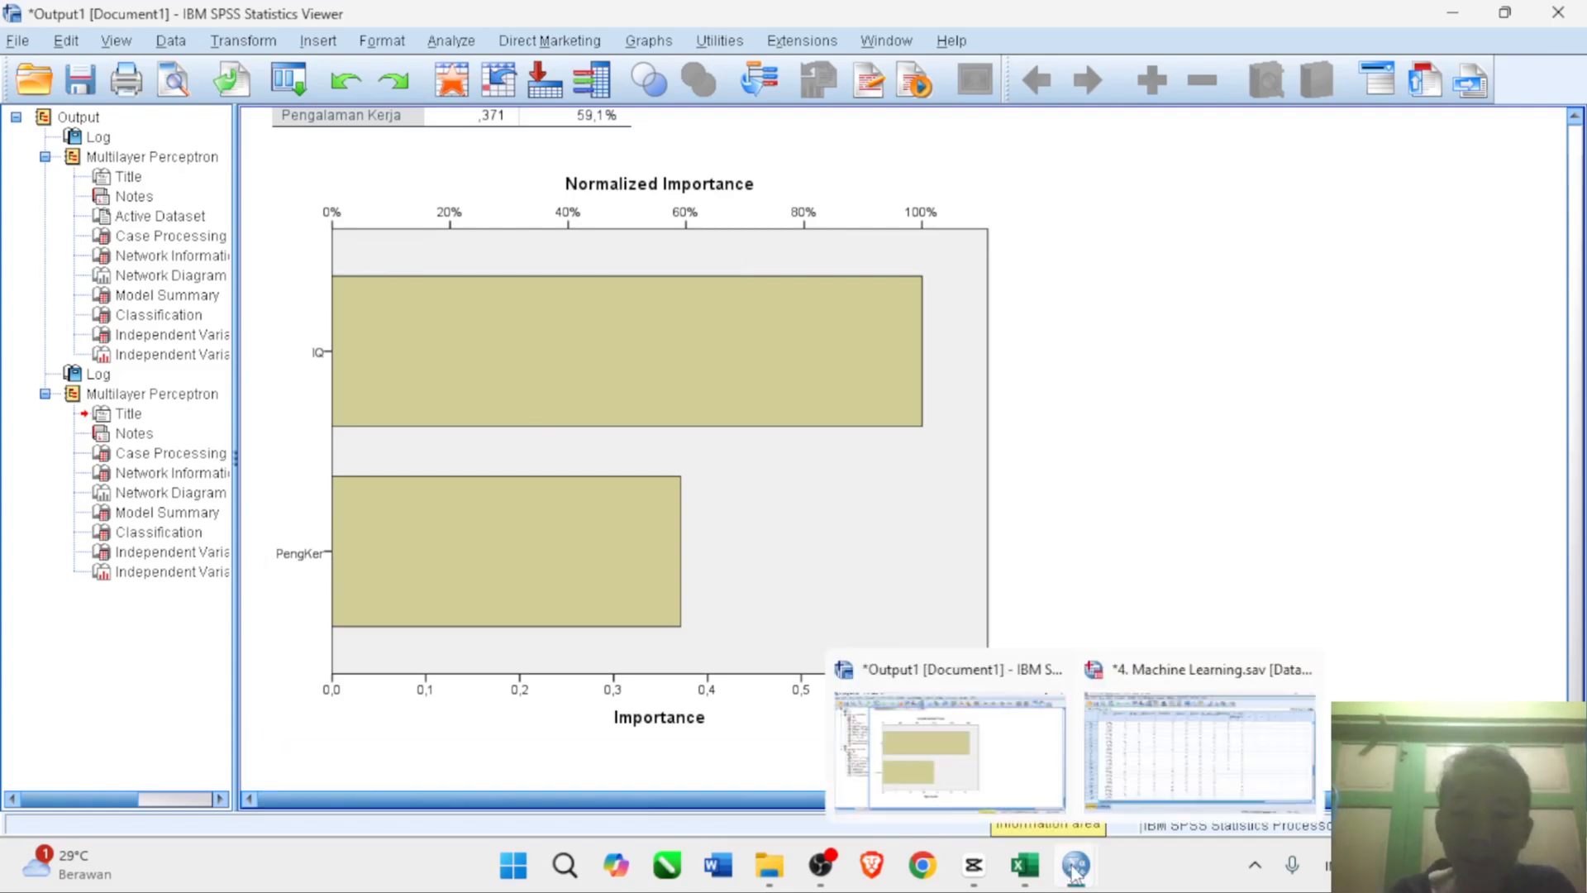
left_click(1187, 766)
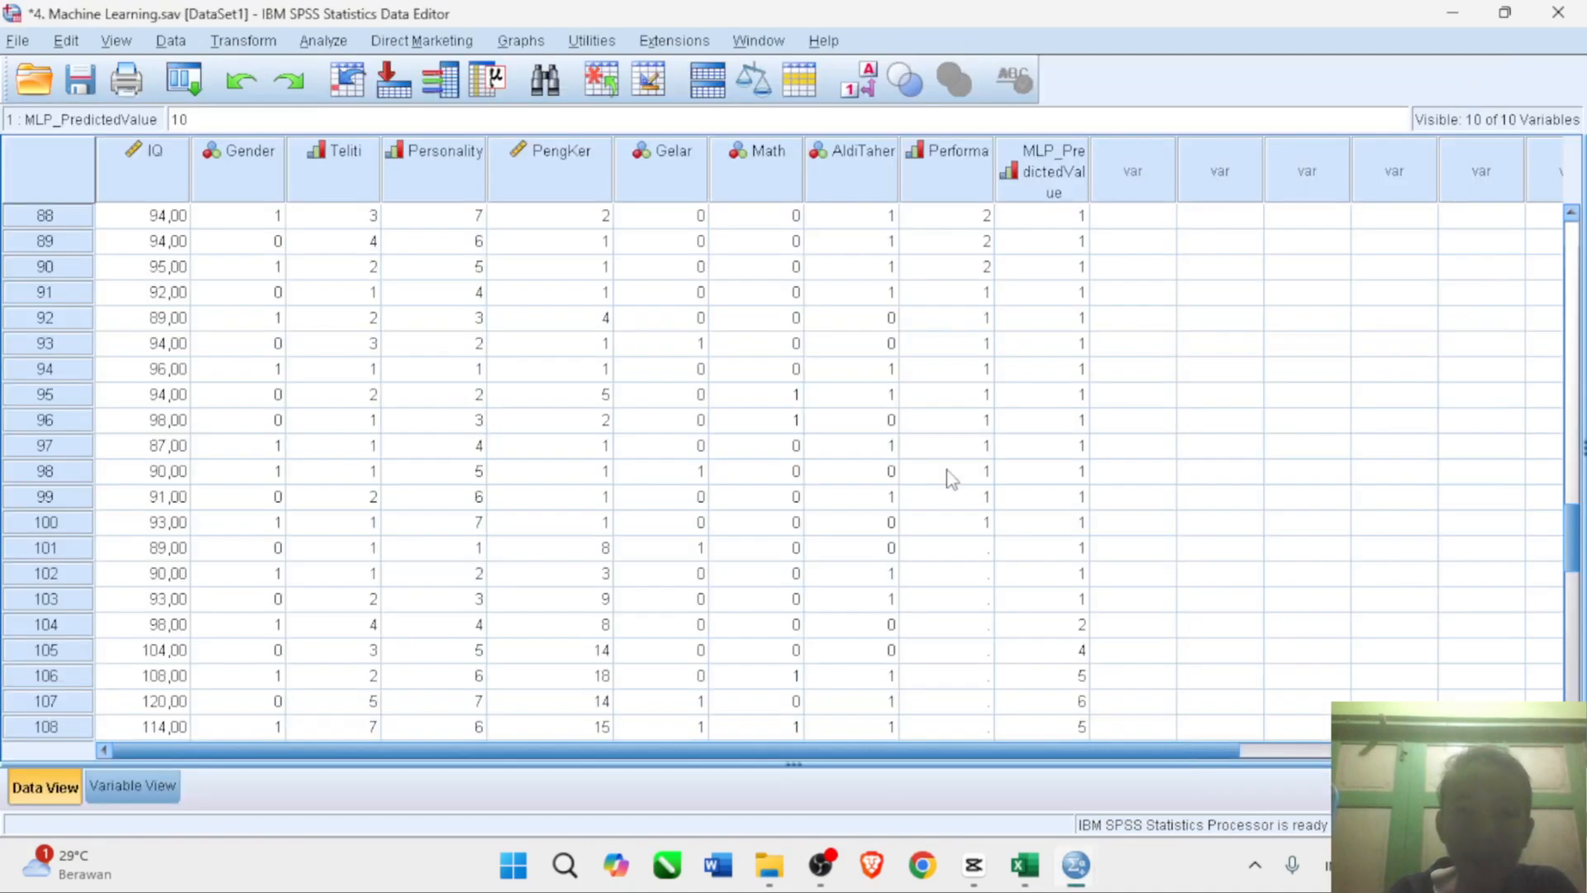
scroll(950, 479, "up", 8)
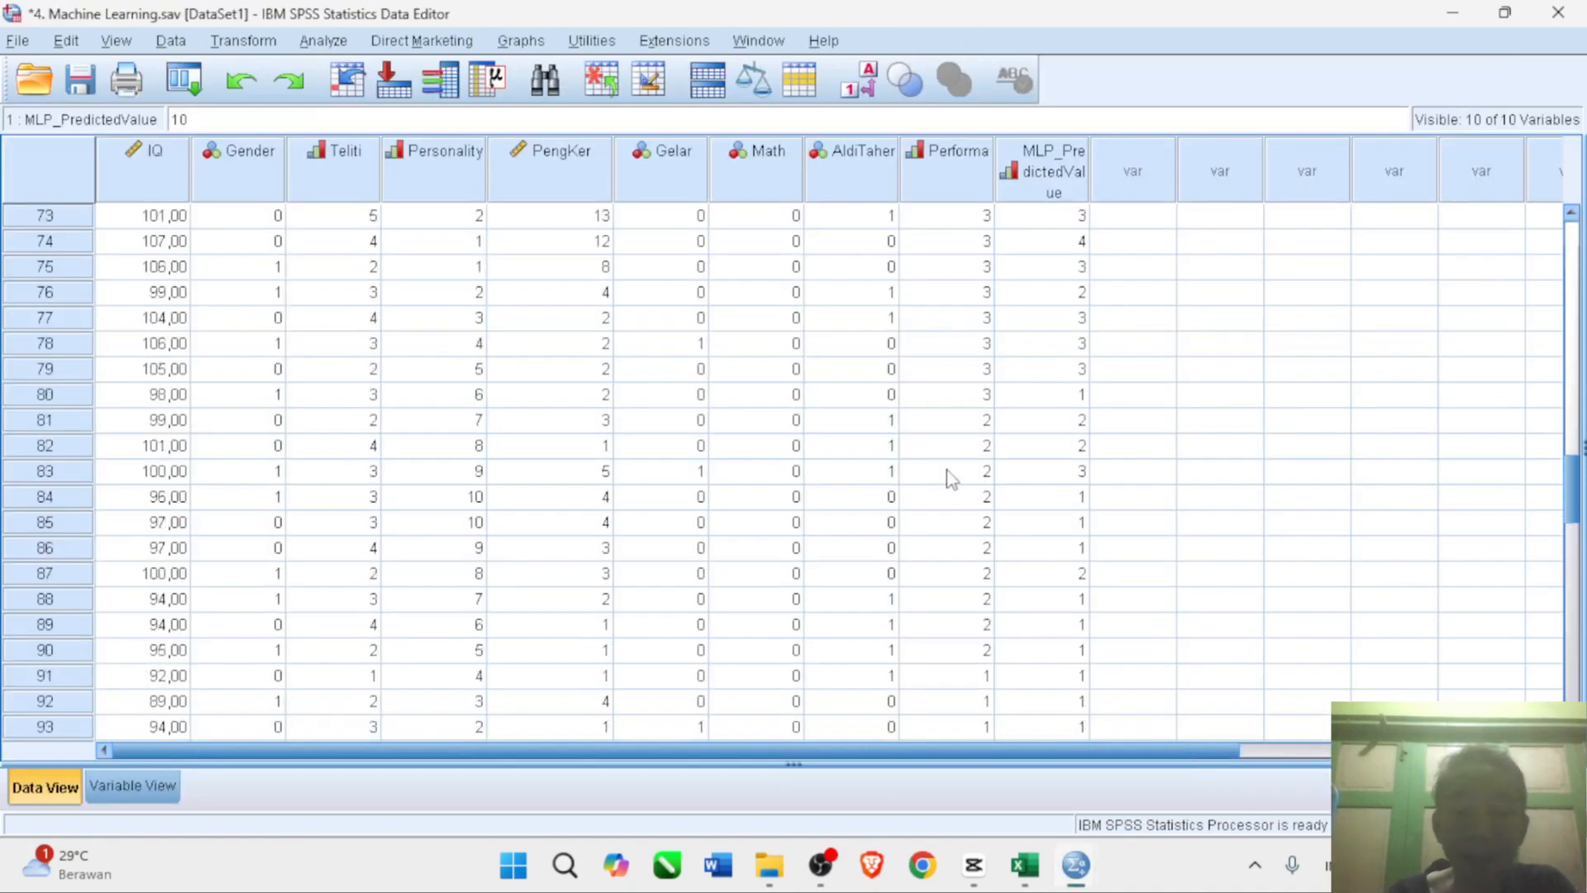
scroll(950, 479, "up", 13)
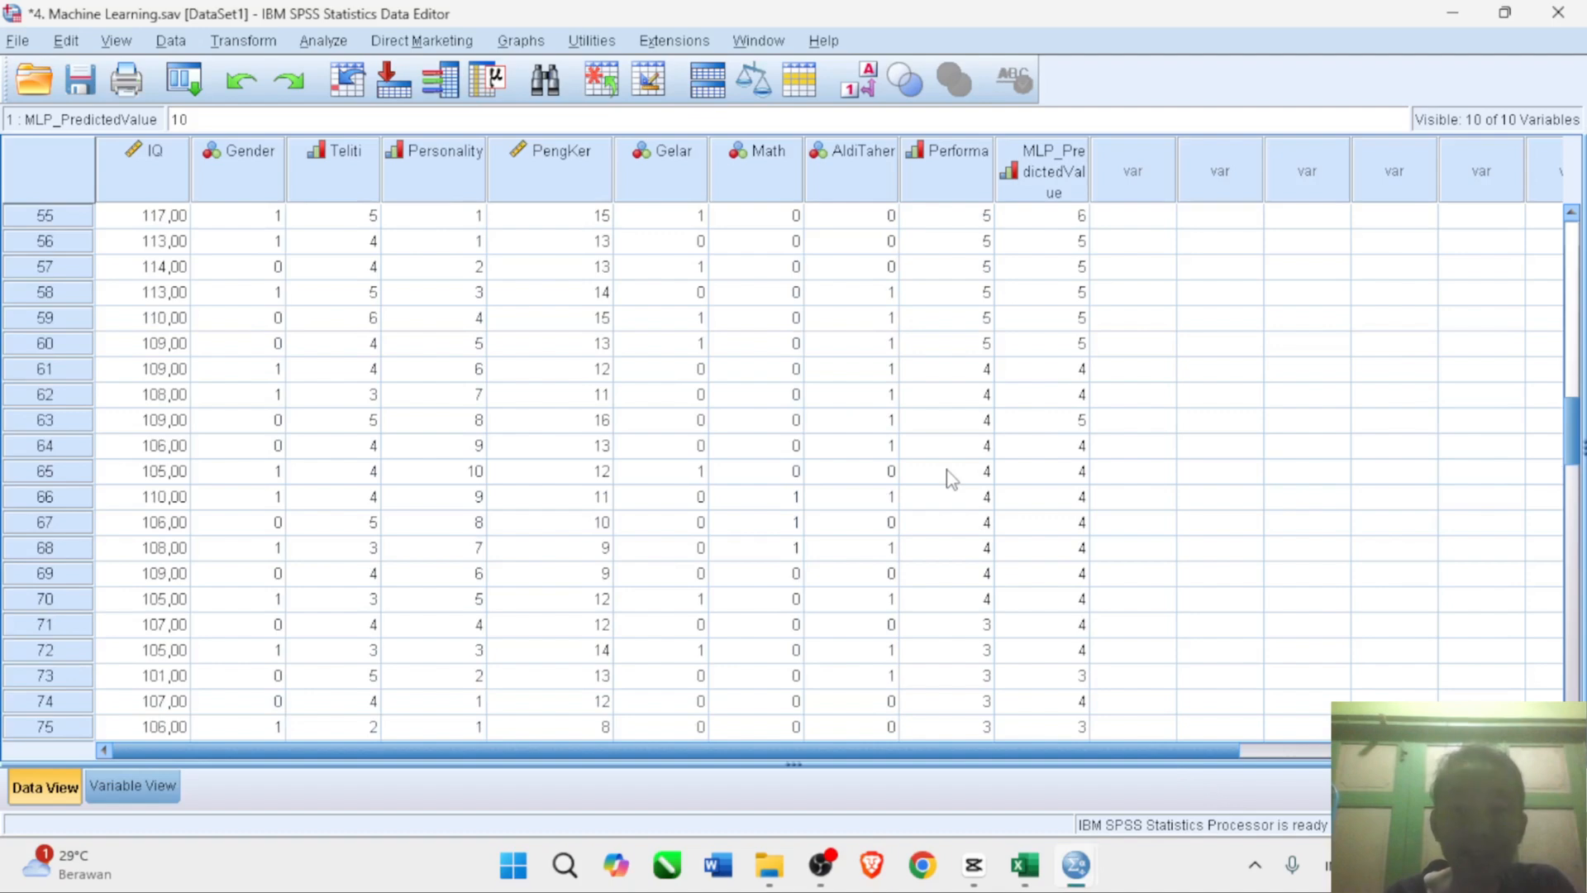
scroll(950, 479, "up", 8)
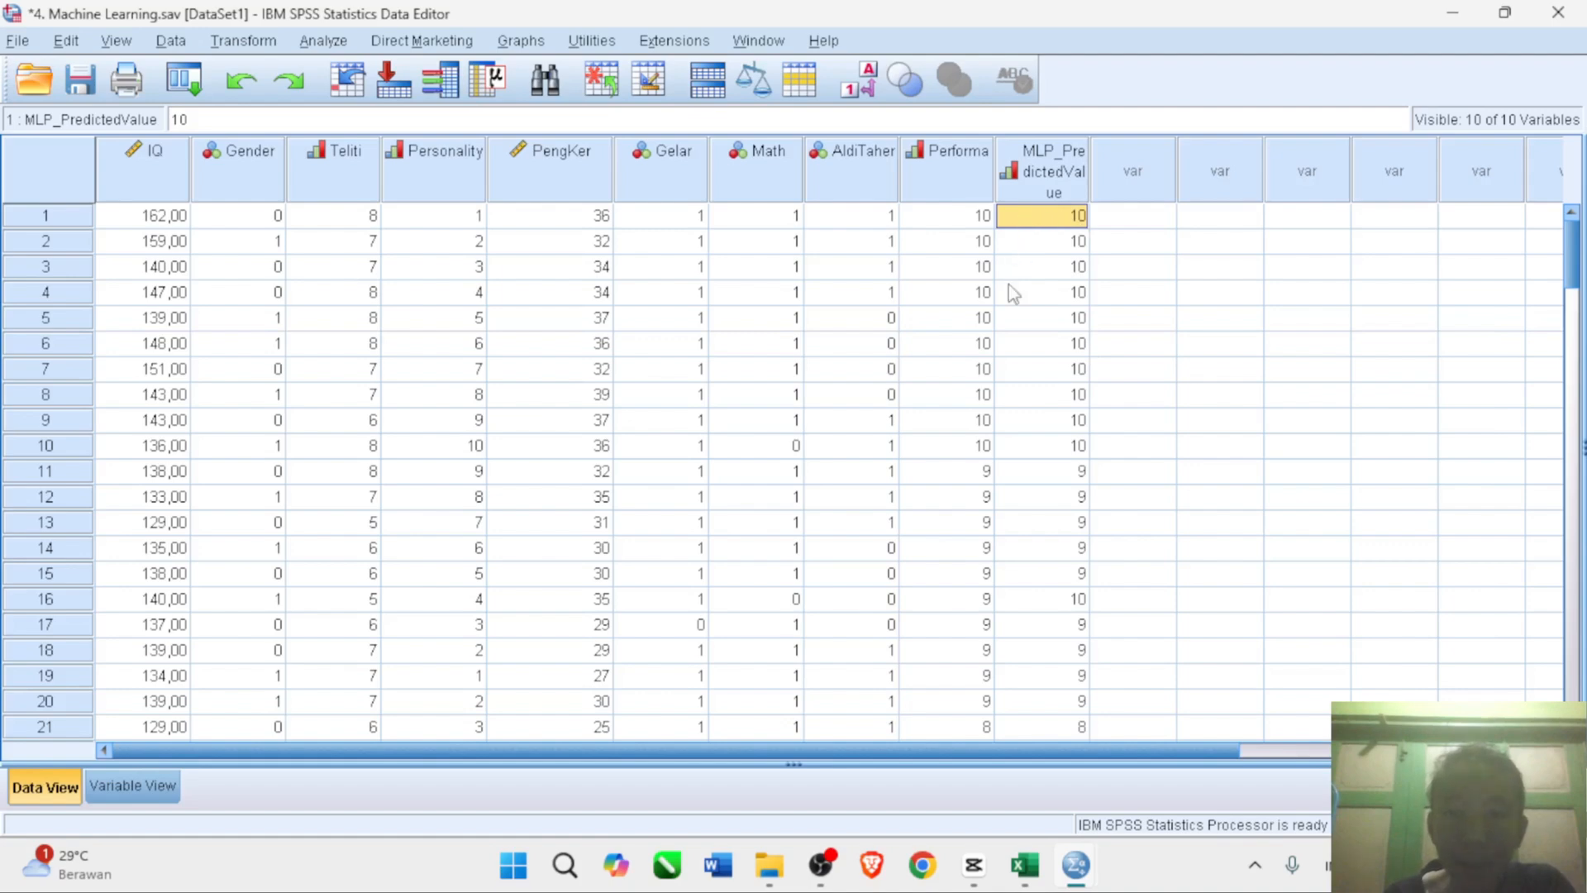
scroll(1008, 285, "down", 1)
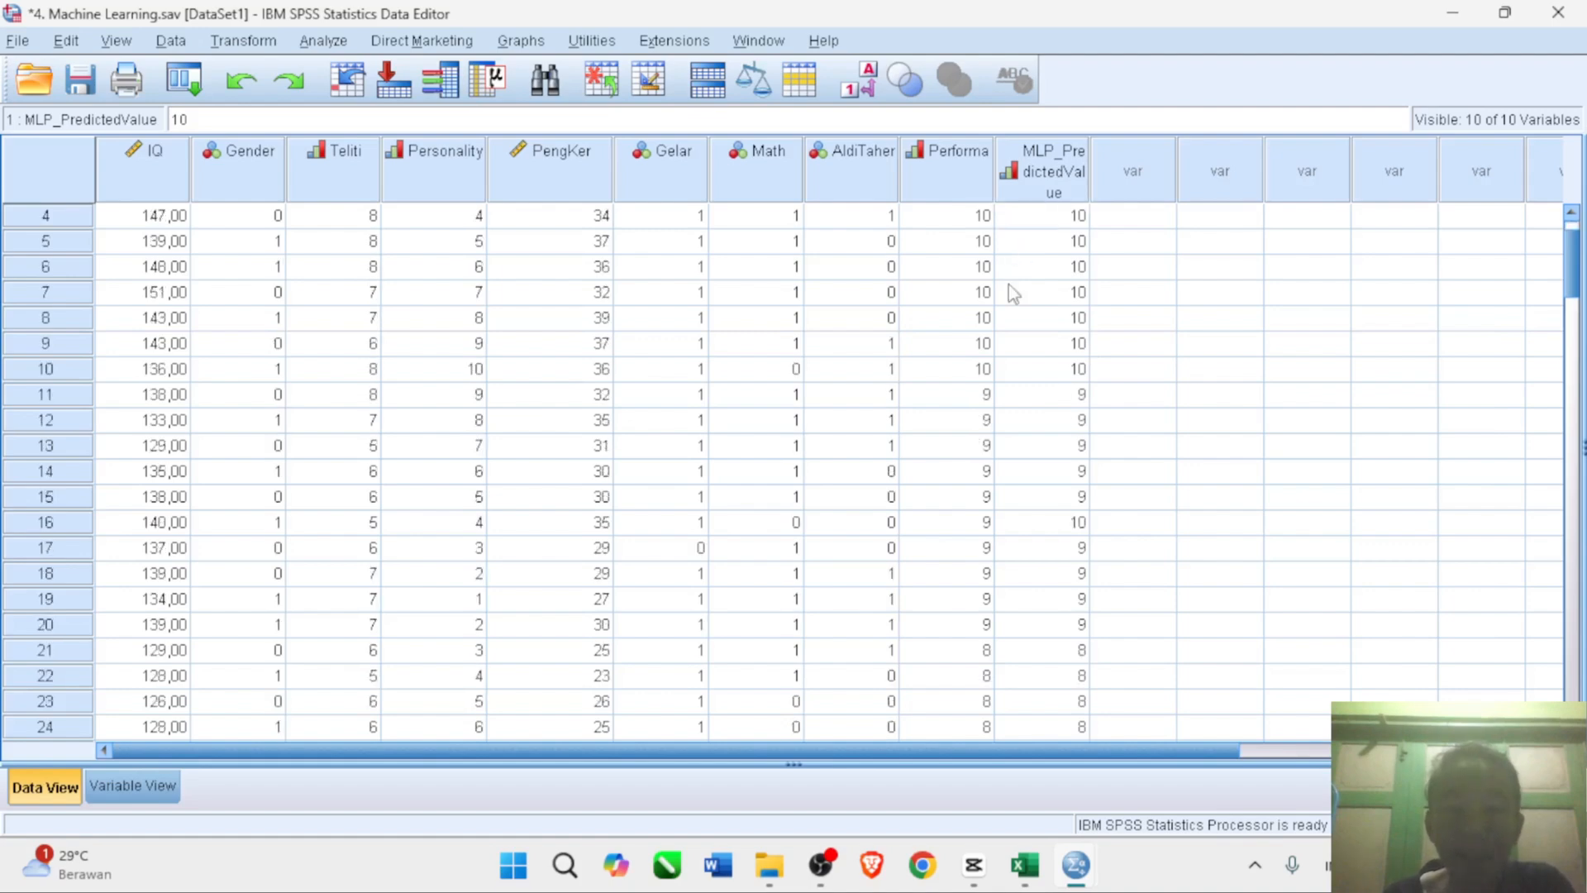
scroll(1008, 286, "down", 1)
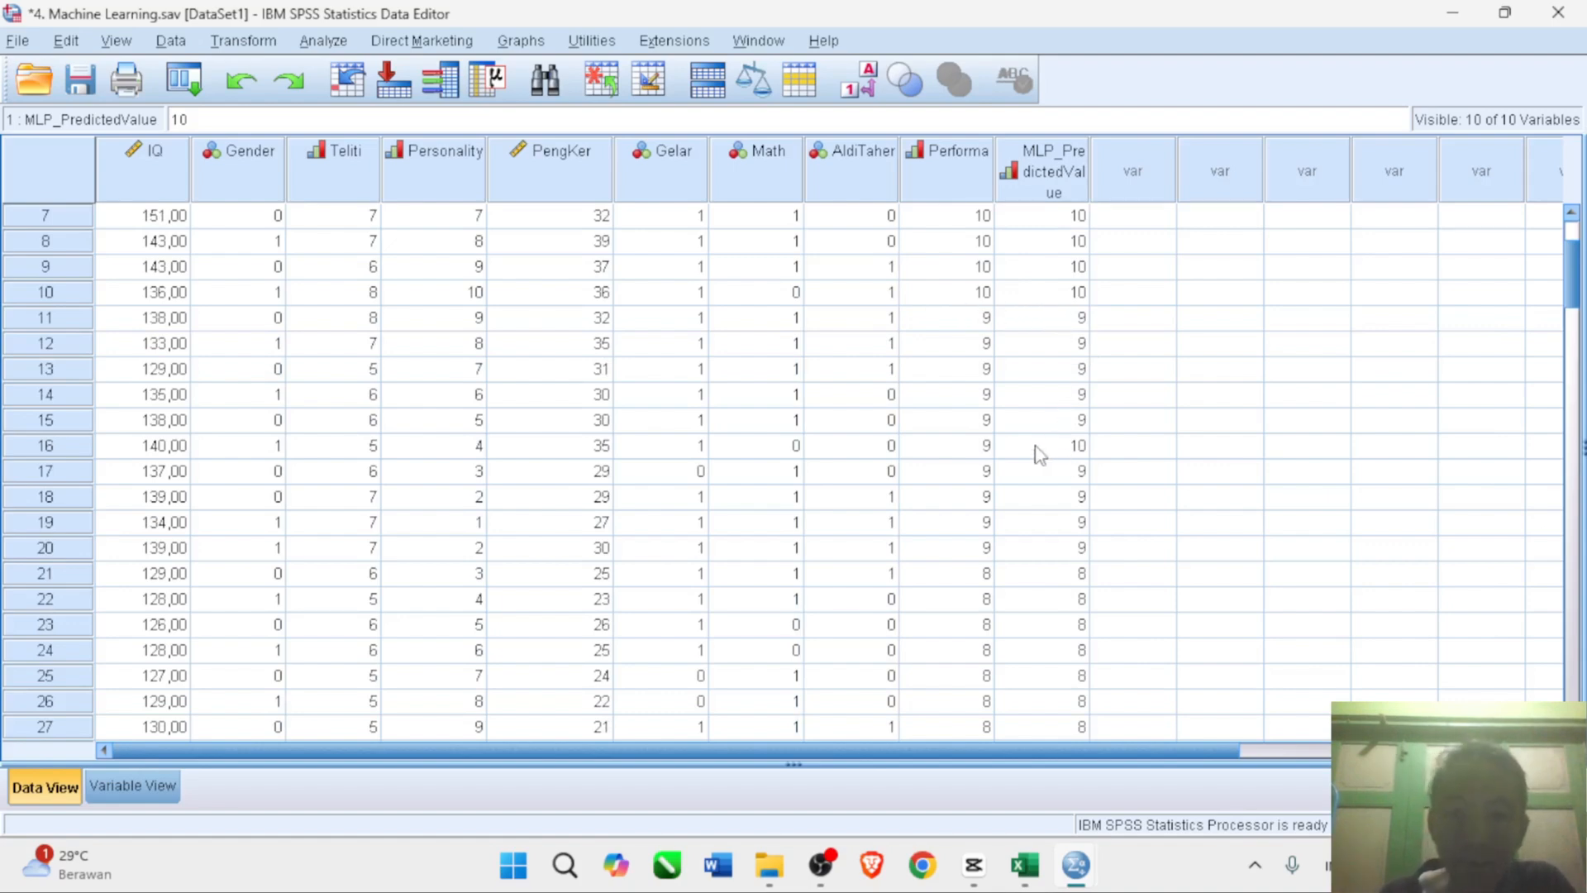
scroll(1049, 449, "down", 1)
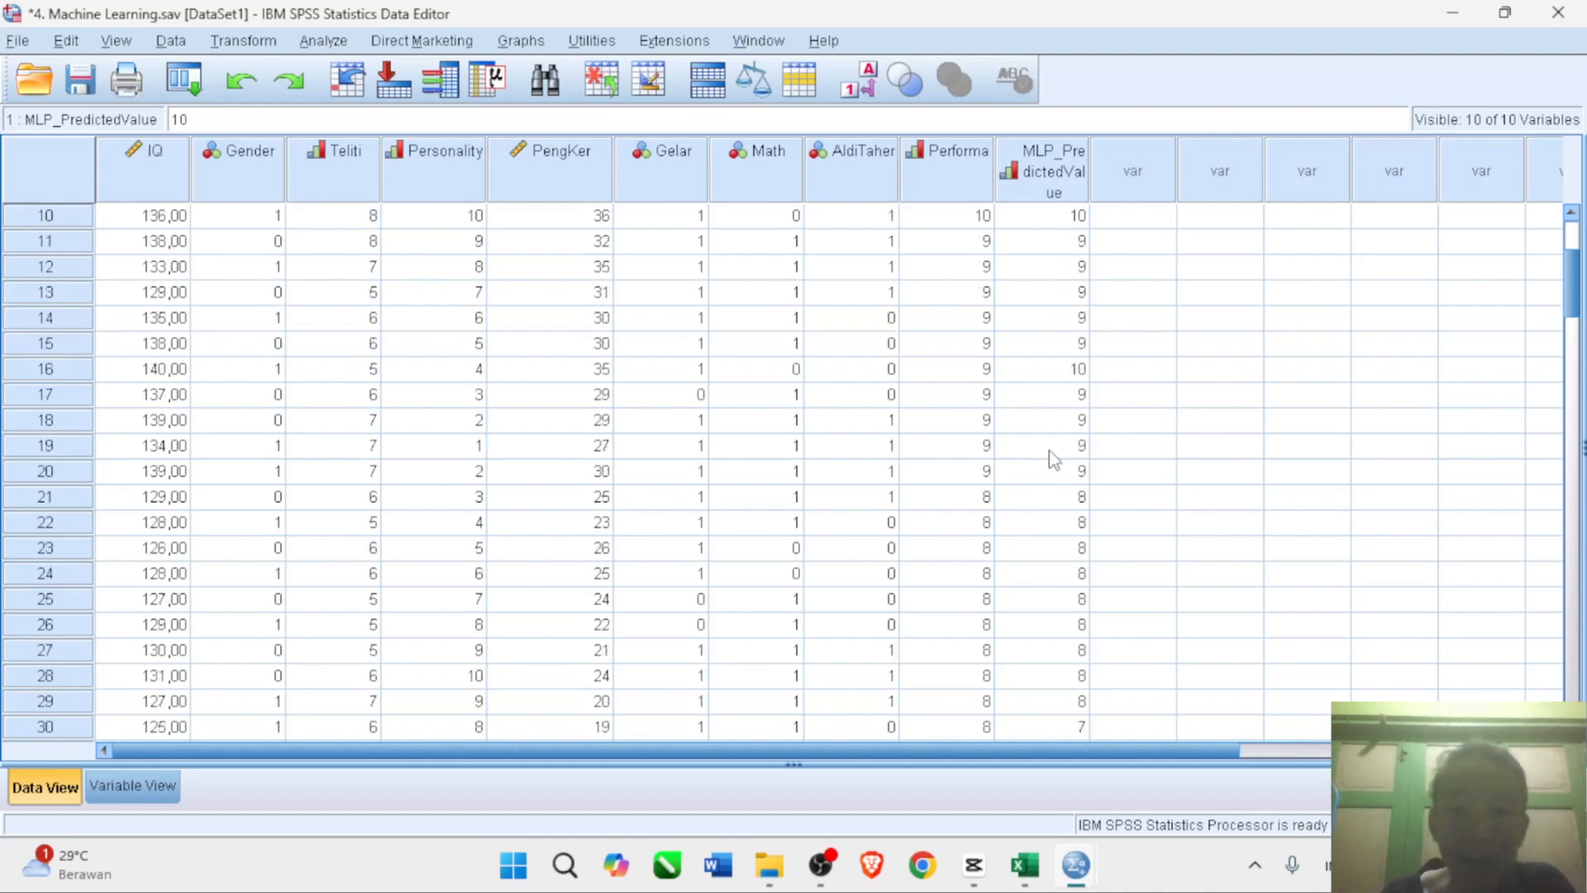
scroll(1049, 450, "down", 2)
scroll(1049, 450, "down", 7)
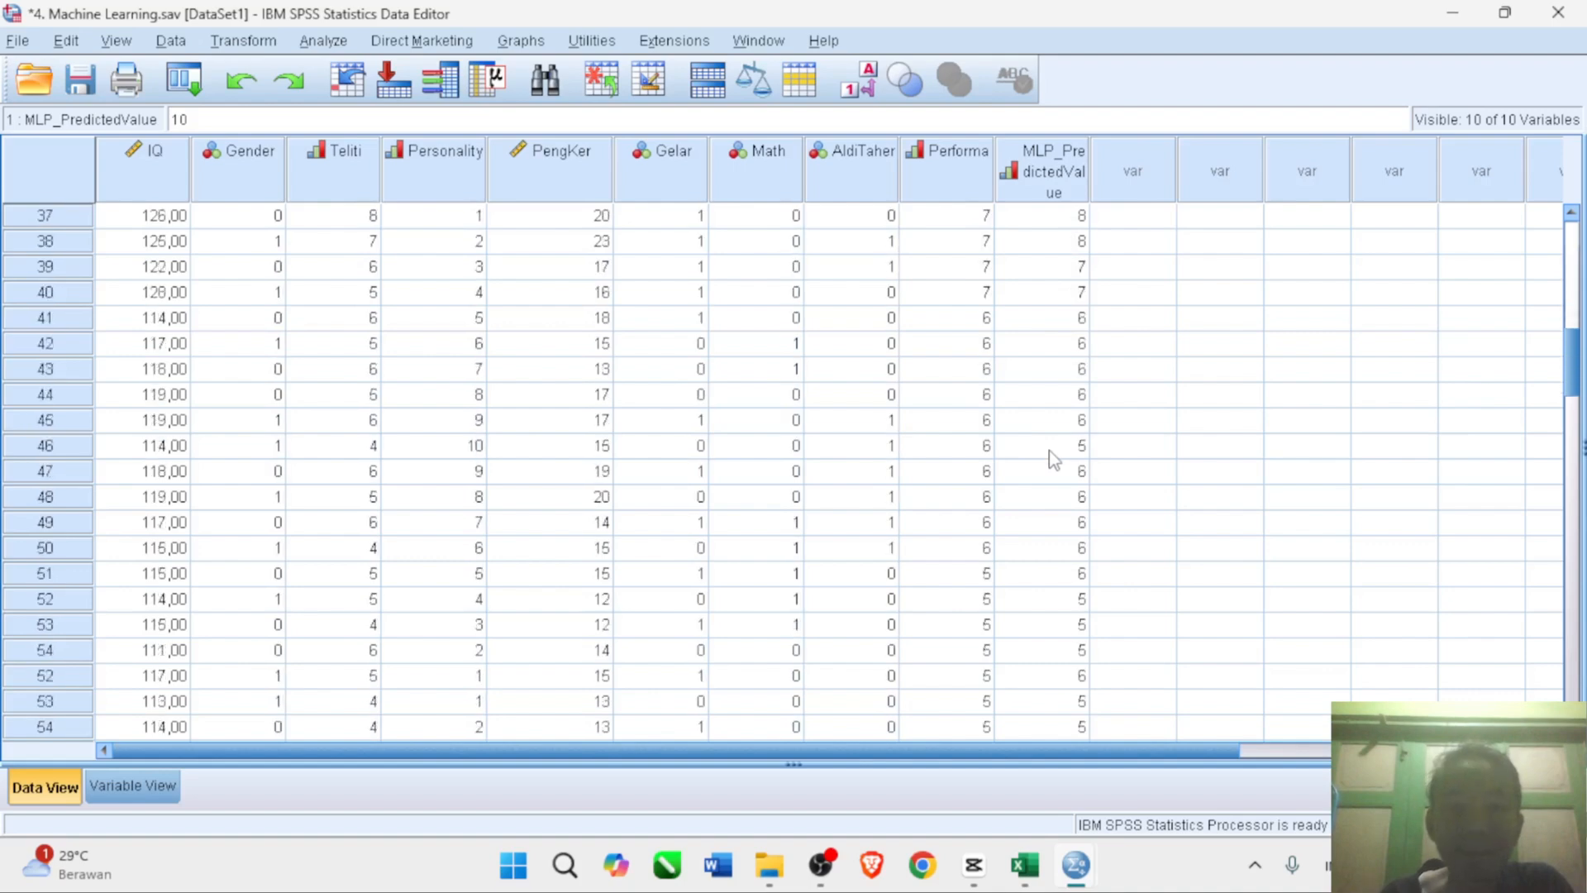
scroll(1049, 450, "down", 11)
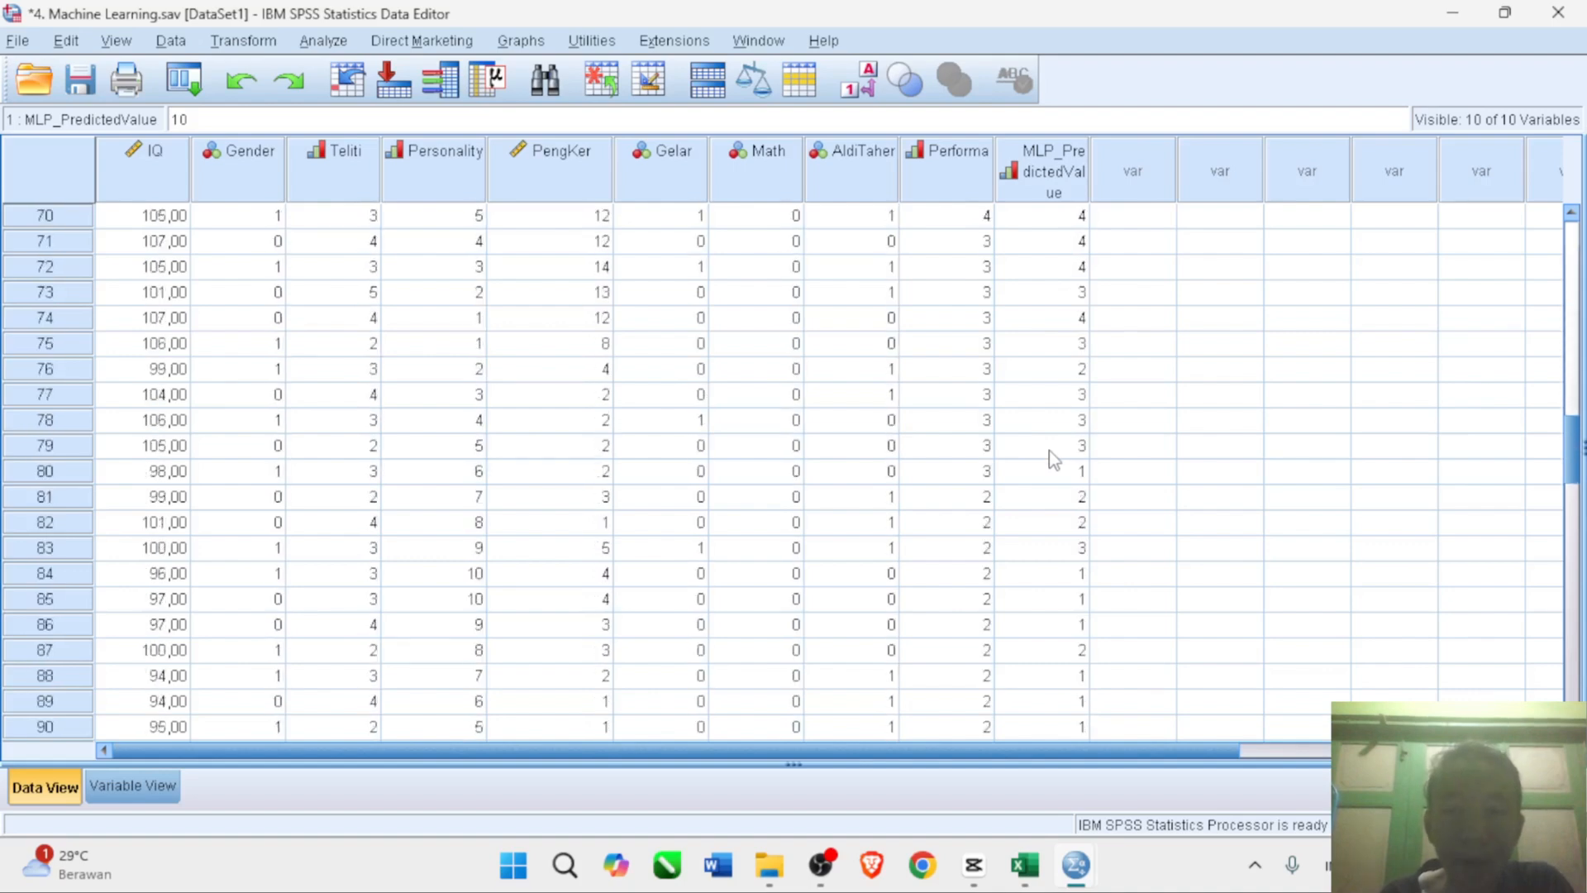
- Examine the predicted values for cases 101 to 115, and select the empty Performa cell of case 101
scroll(1049, 450, "down", 8)
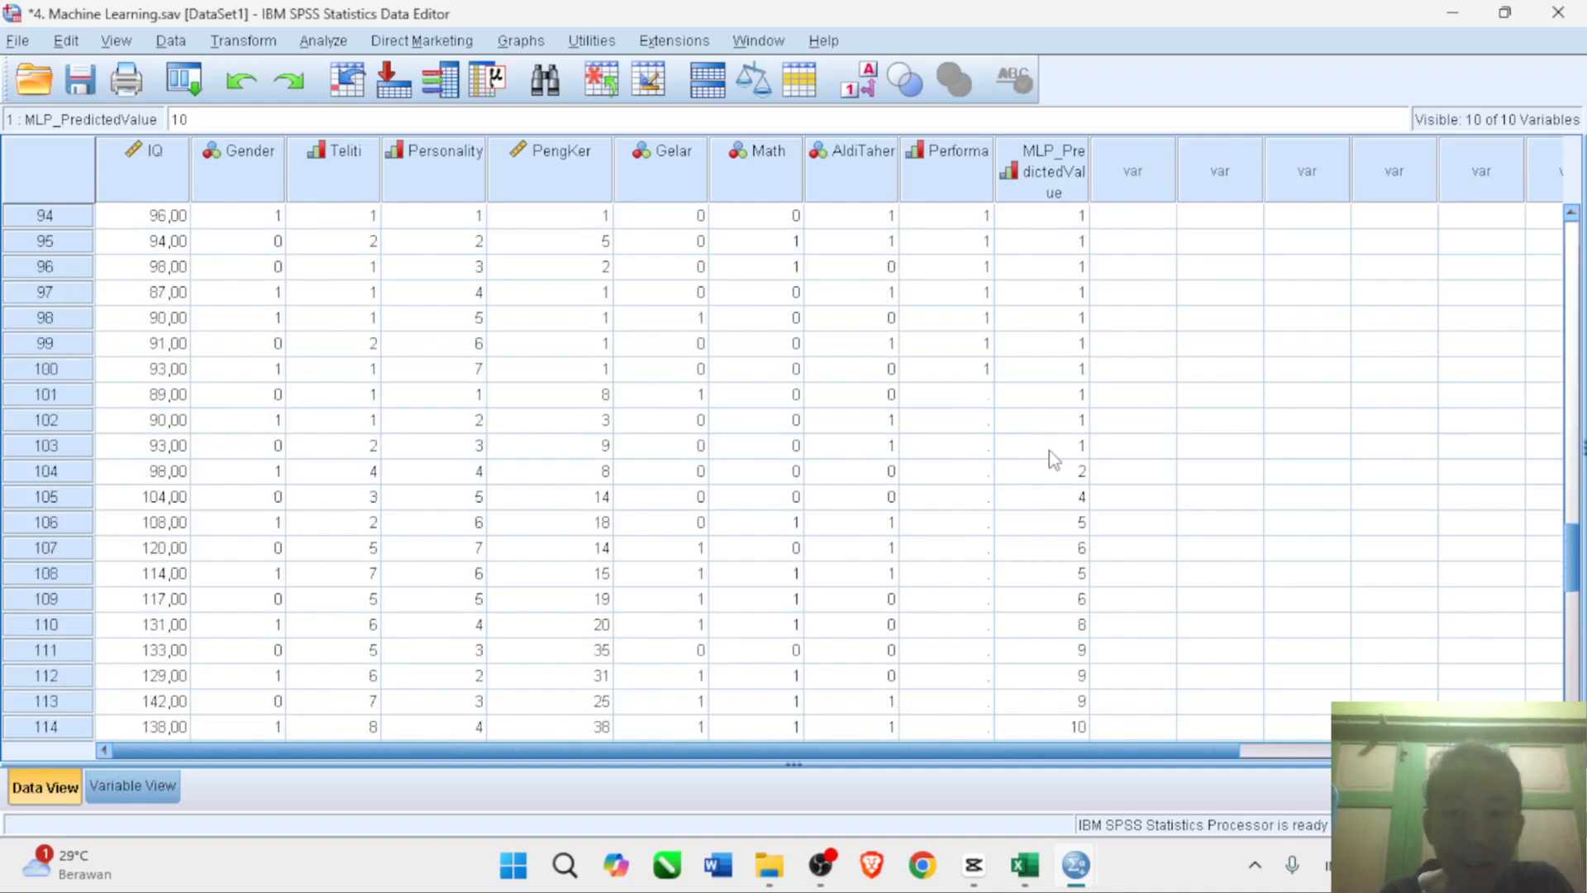
scroll(929, 410, "down", 1)
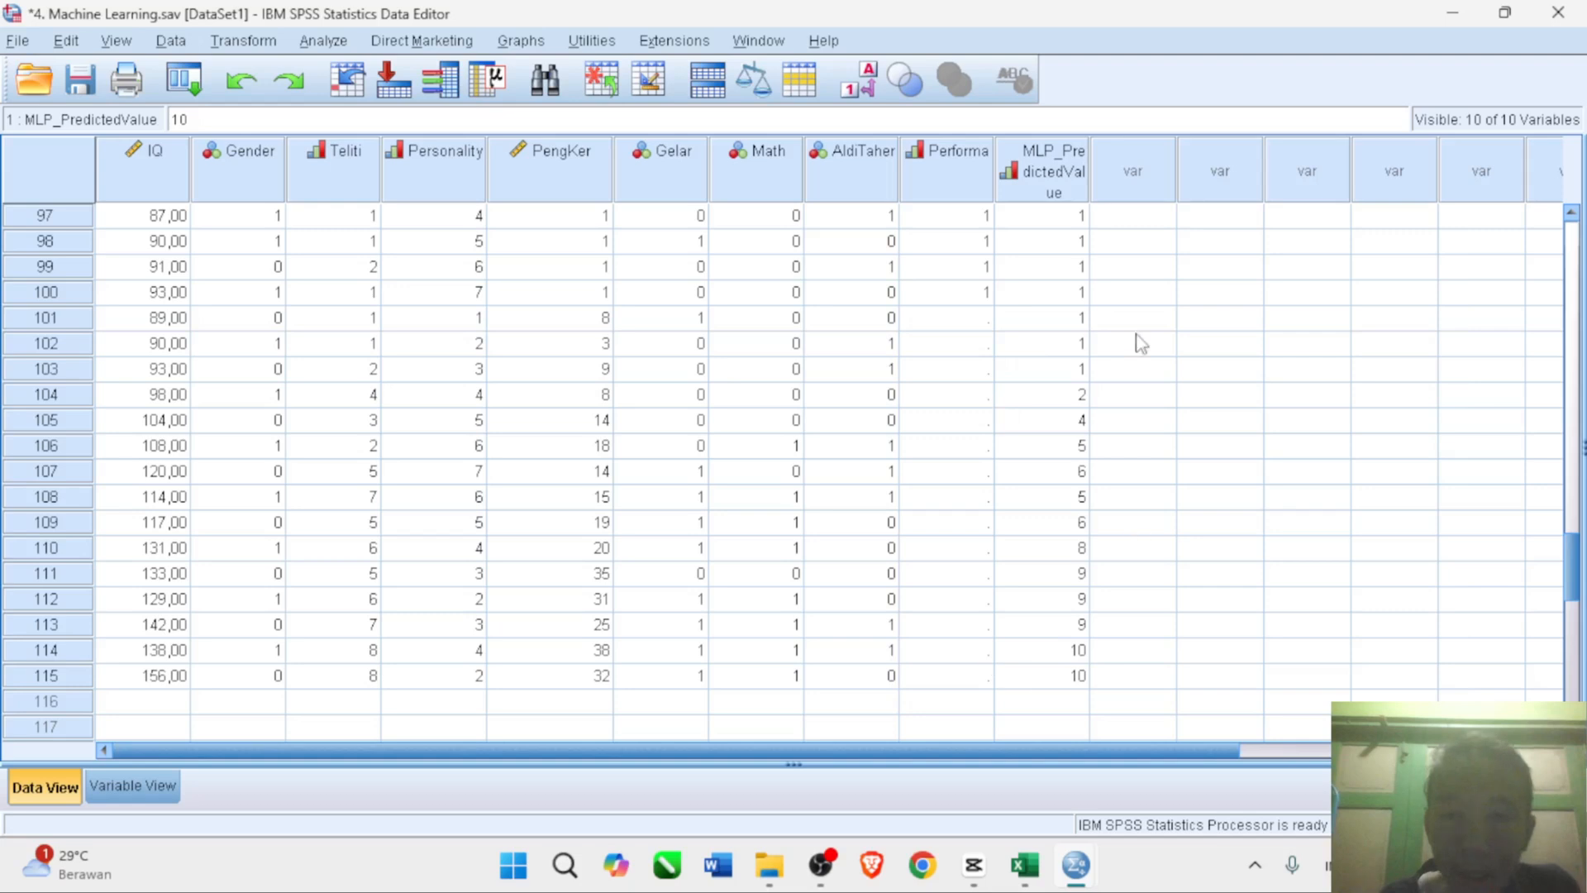
left_click(974, 321)
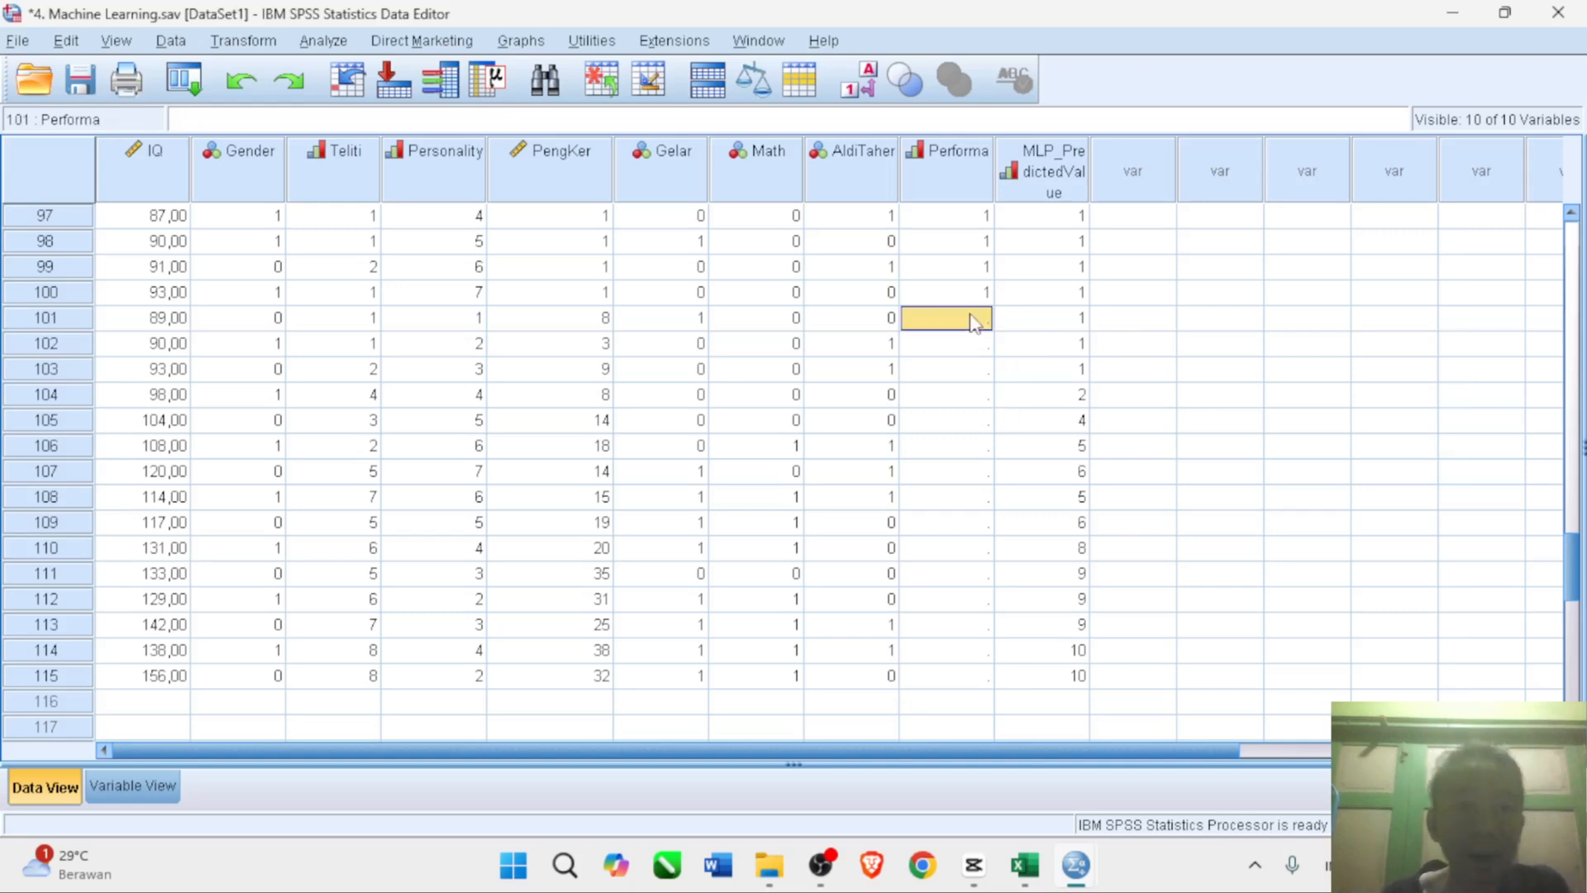